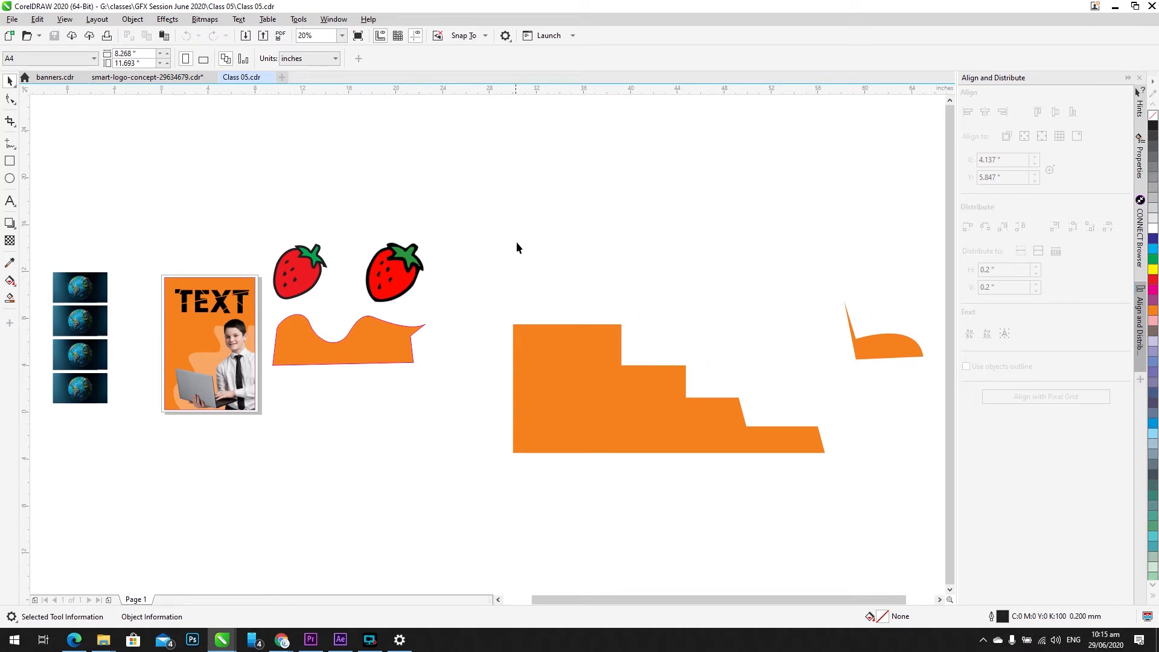
Step: Examine the existing artwork, including a close look at the two strawberries
left_click(12, 145)
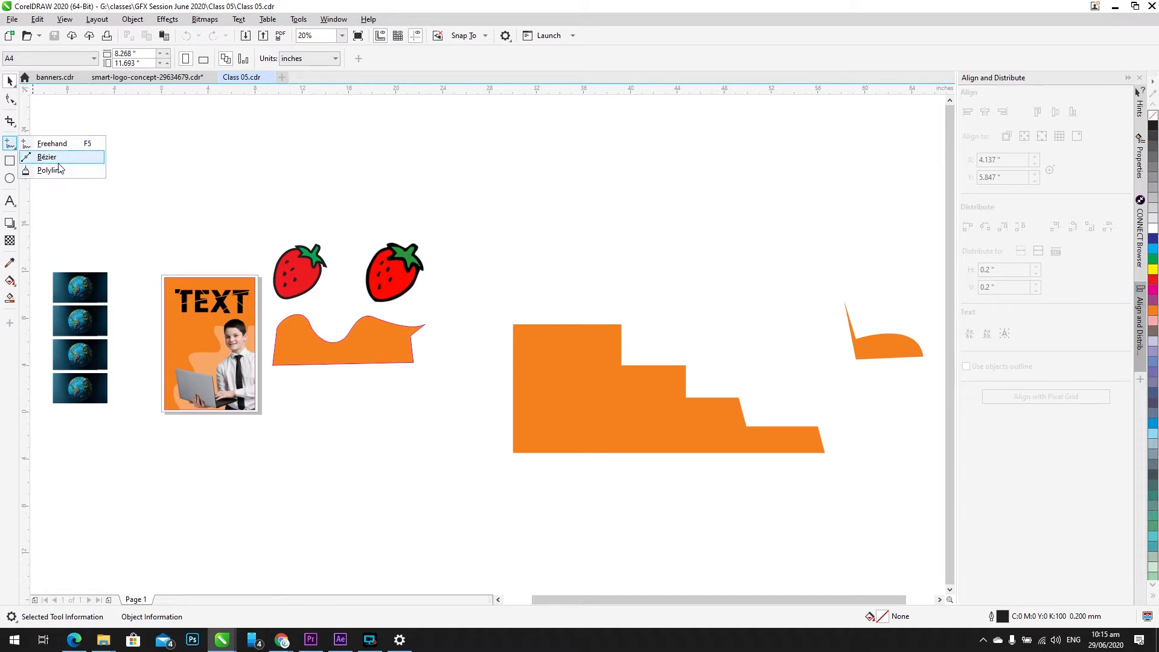
left_click(9, 162)
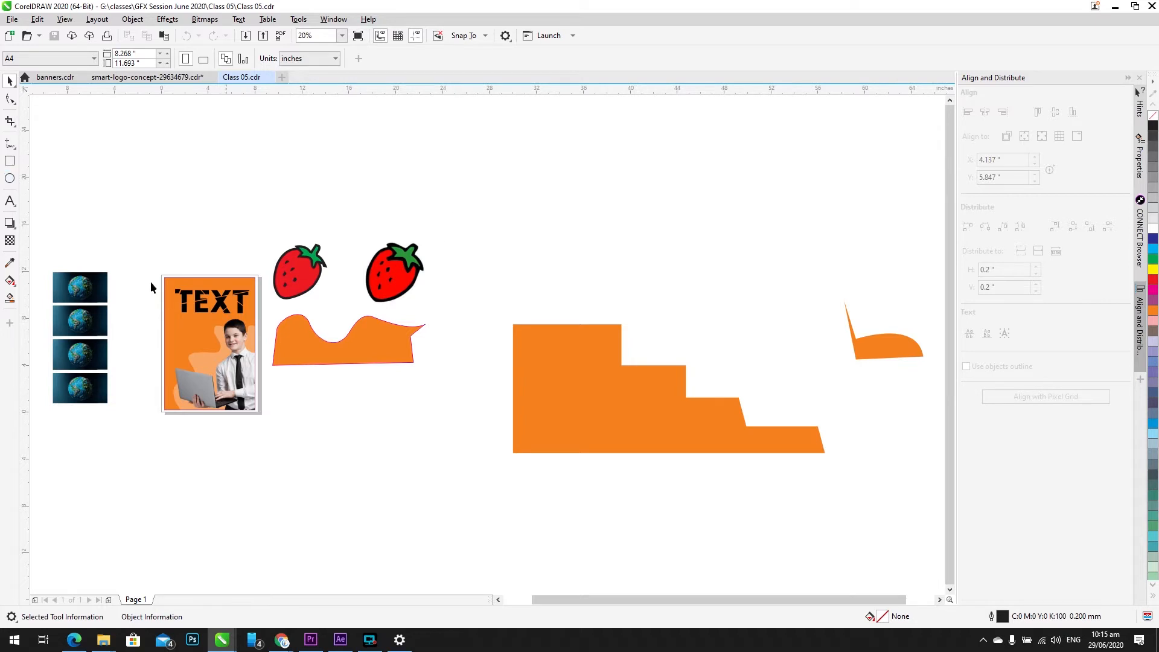
scroll(406, 216, "down", 2)
left_click_drag(390, 218, 454, 253)
scroll(453, 253, "up", 2)
left_click_drag(177, 218, 986, 536)
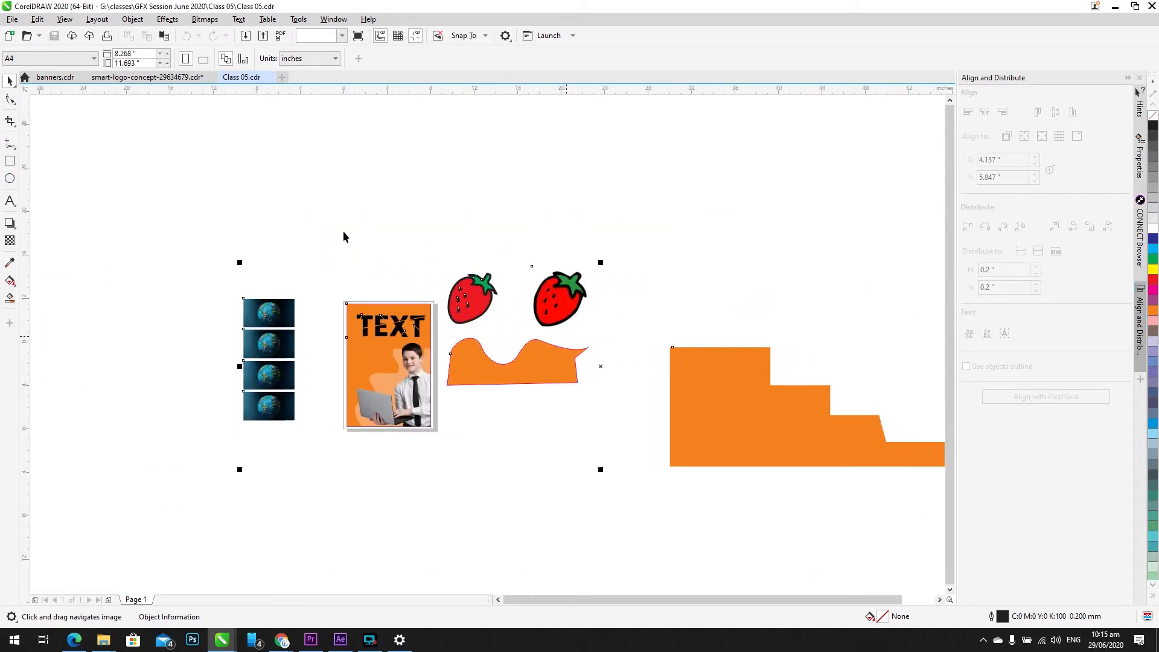
key("F4")
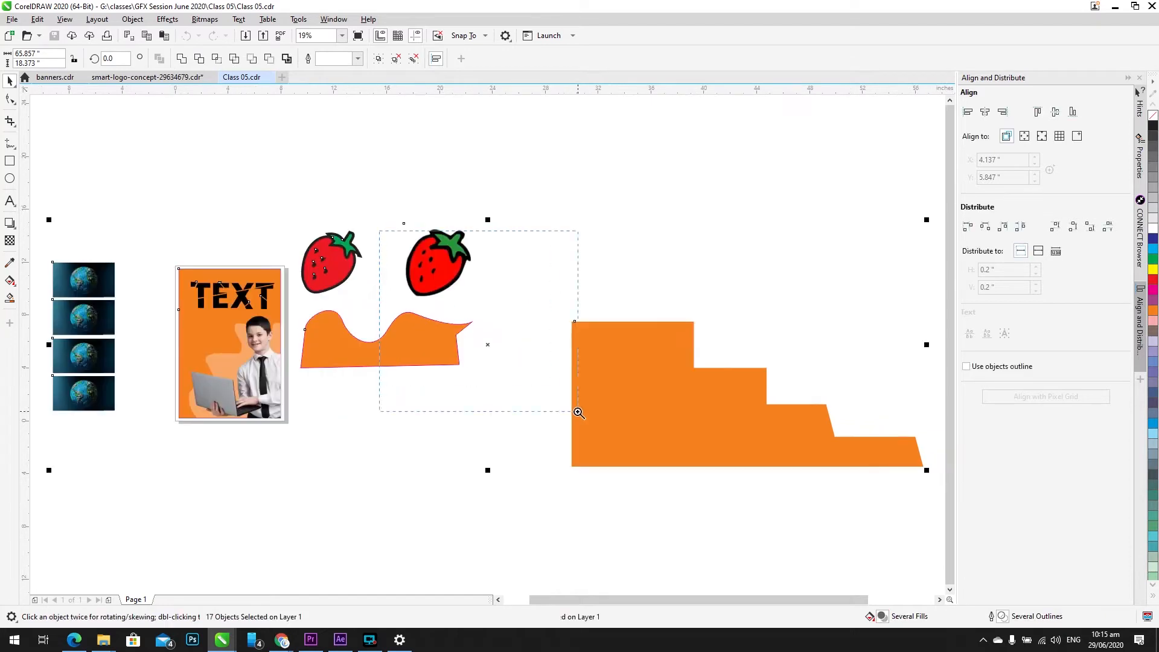
left_click(388, 260)
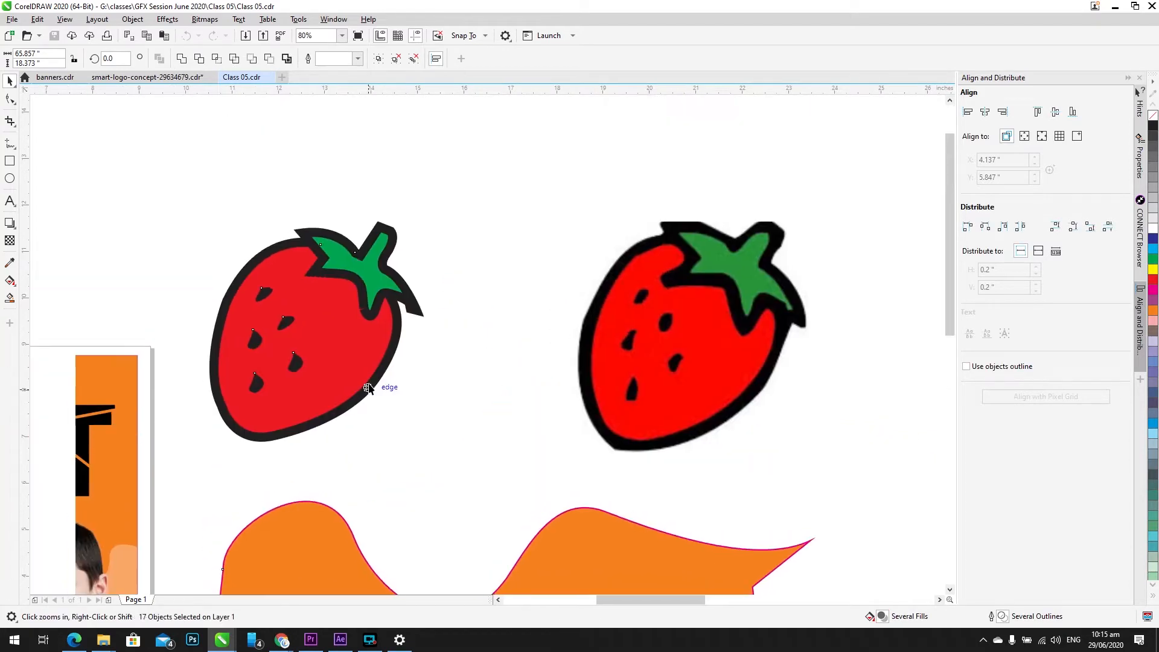
left_click(423, 360)
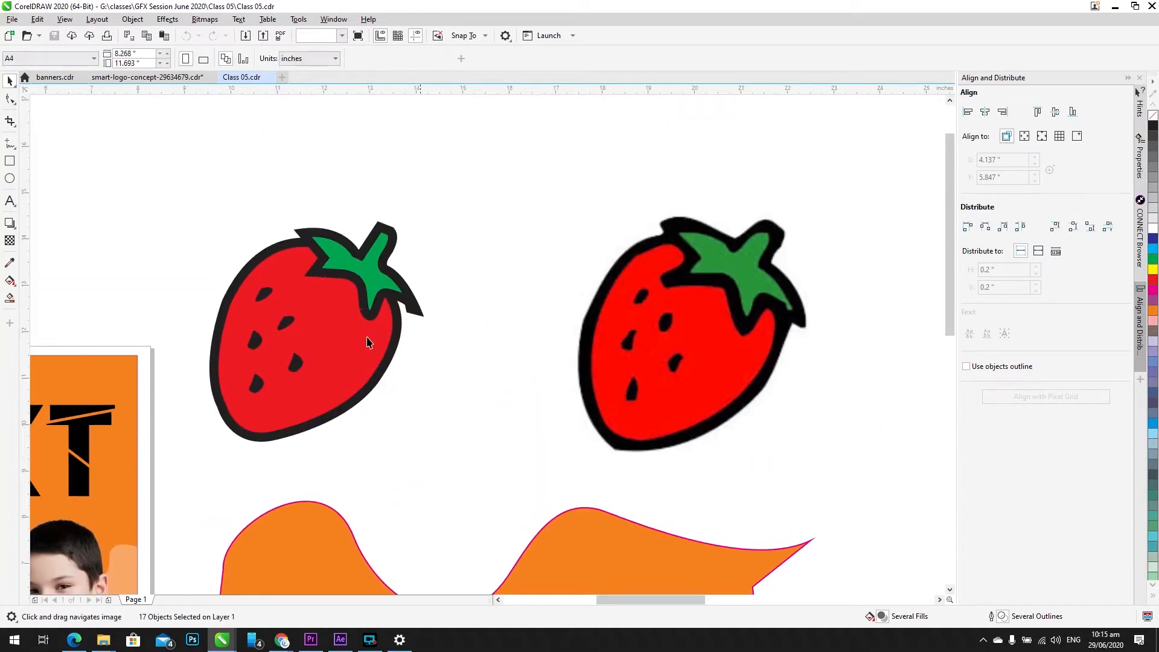
scroll(363, 327, "down", 2)
scroll(362, 328, "down", 1)
key("F4")
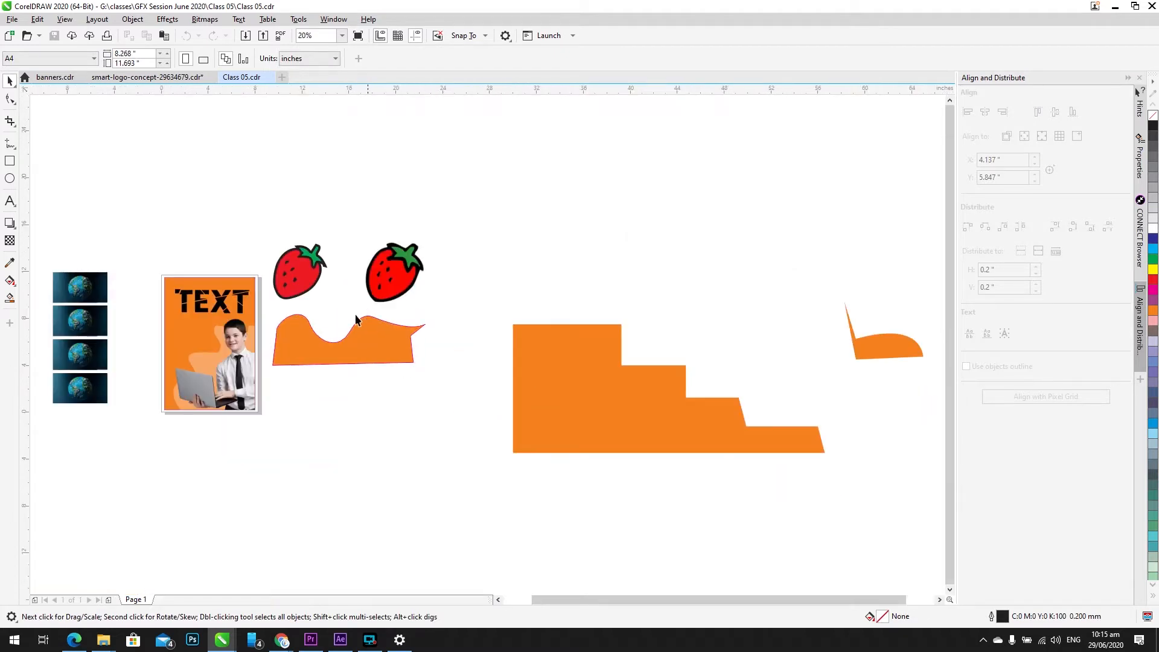
Step: Delete the small orange curved shape with the spike beyond the staircase shape
left_click_drag(813, 248, 990, 447)
key("Delete")
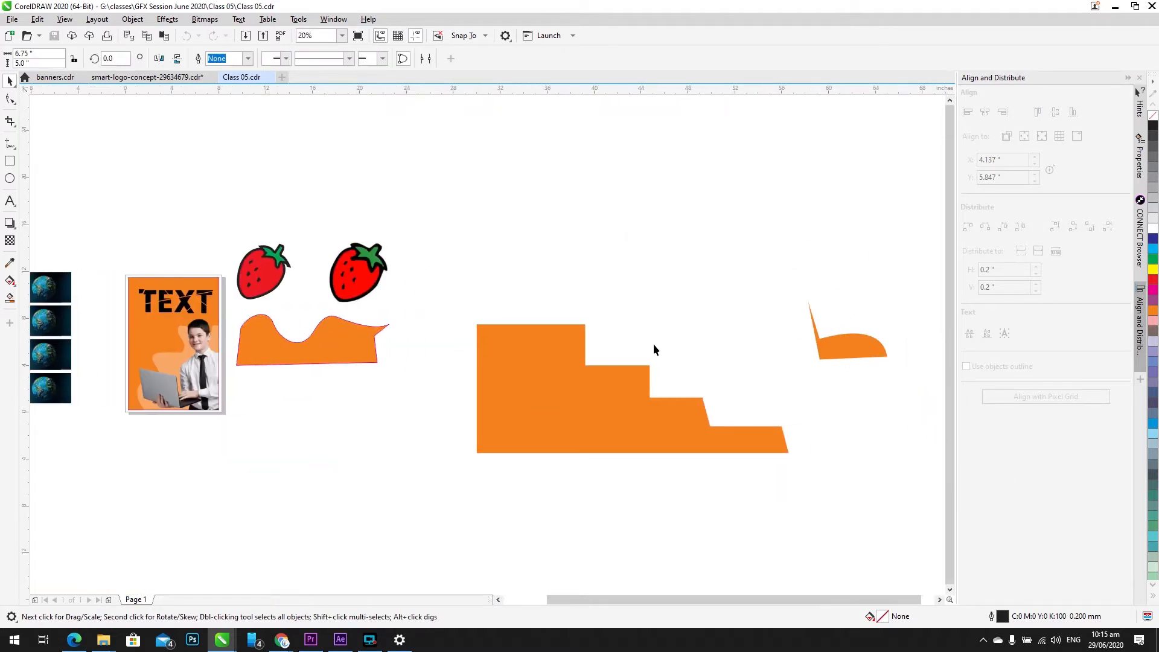
key("F4")
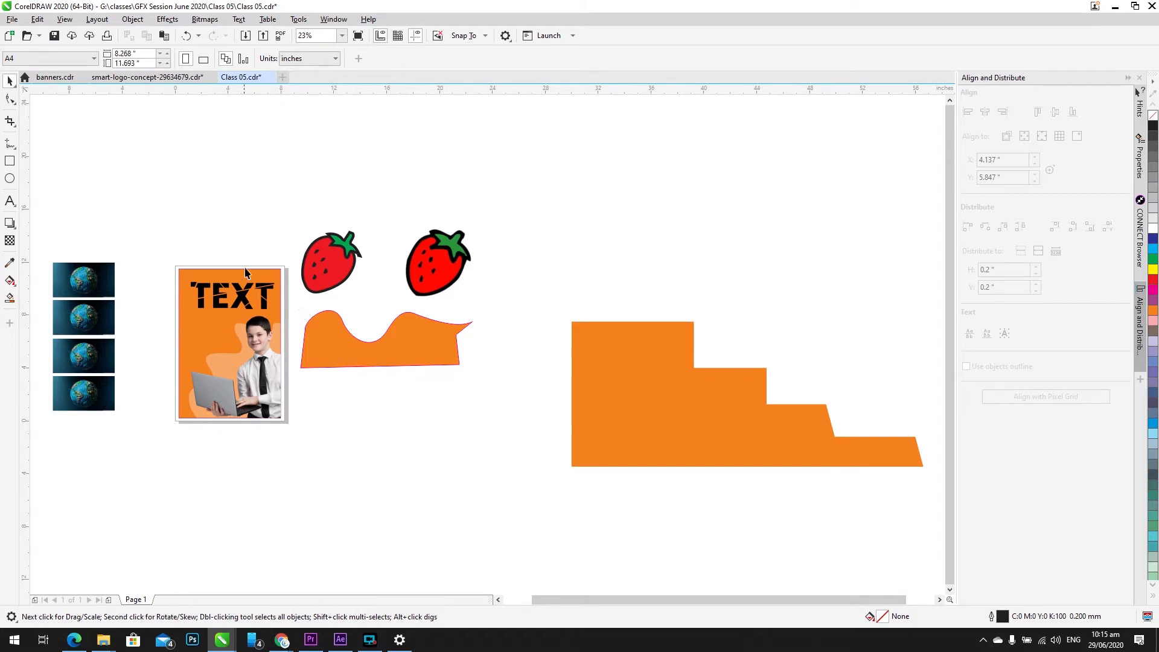
Step: Start saving a copy of the drawing and create and enter a new folder named Class 06 inside GFX Session June 2020
left_click(11, 20)
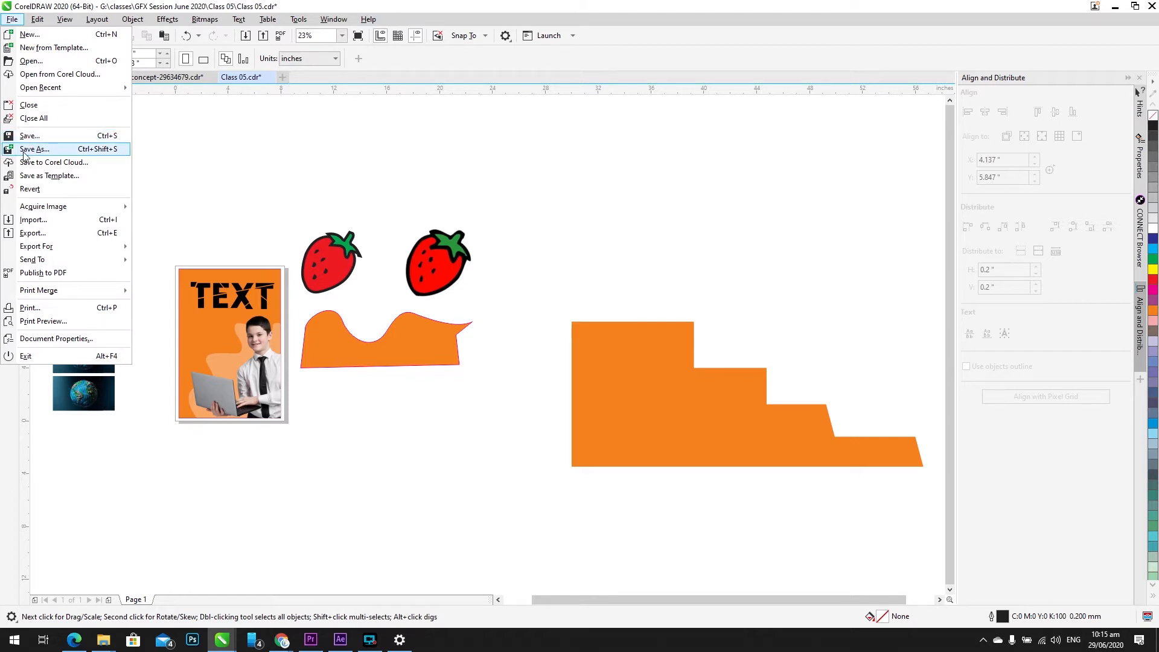
left_click(24, 151)
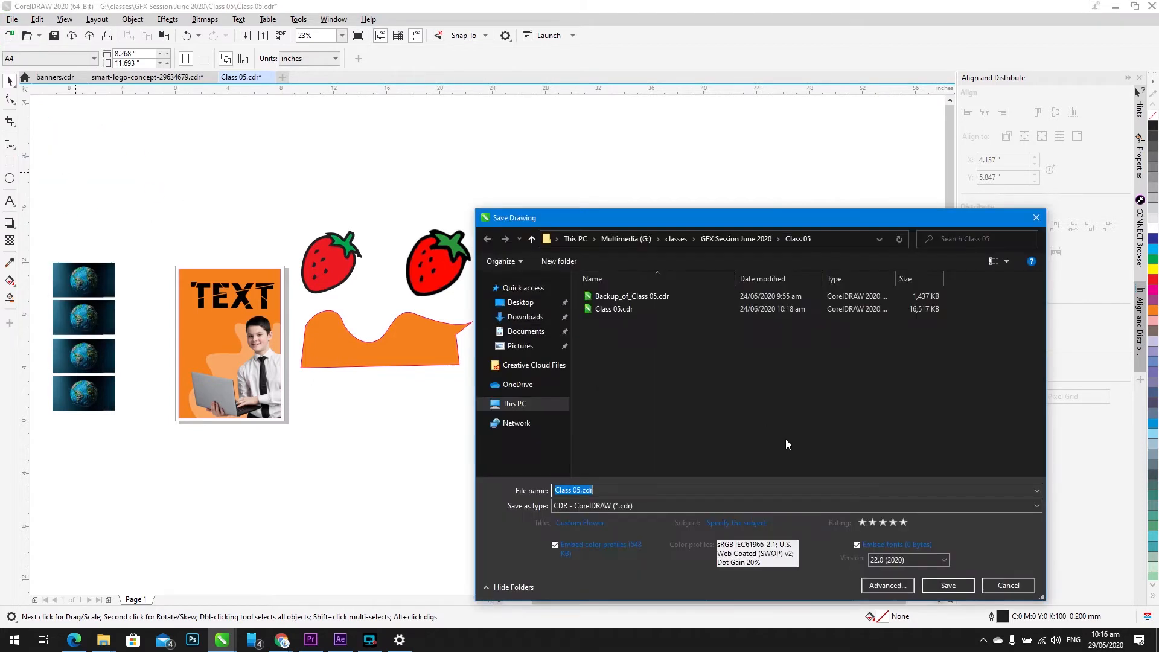
left_click(532, 239)
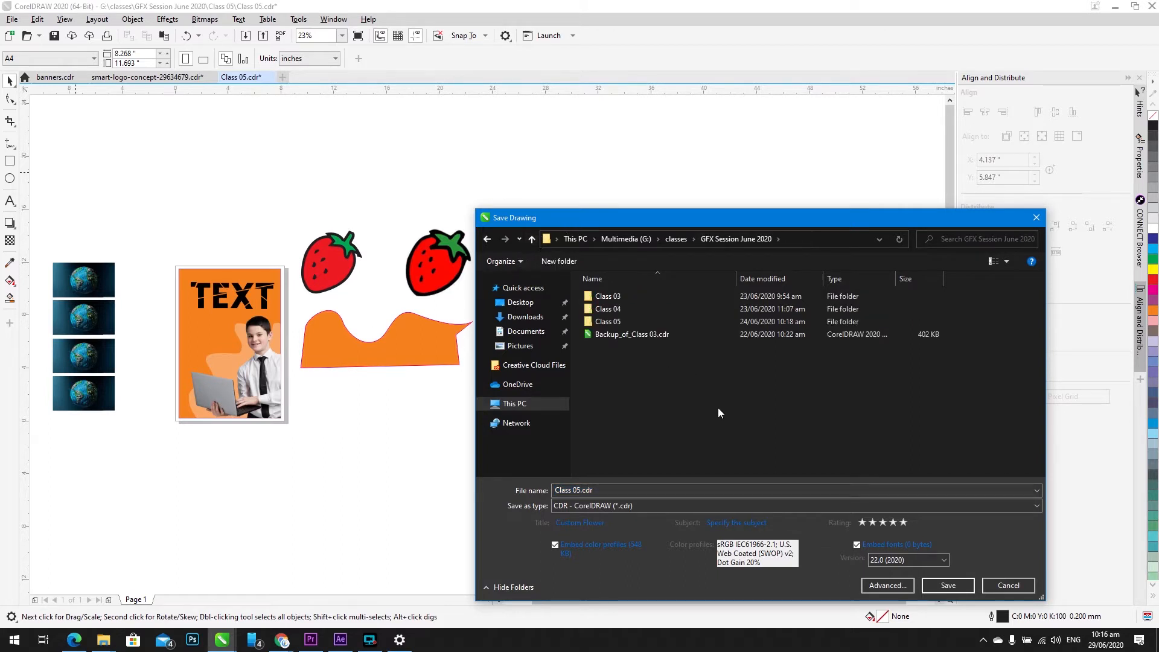
key("ctrl+shift+n")
type("Cla")
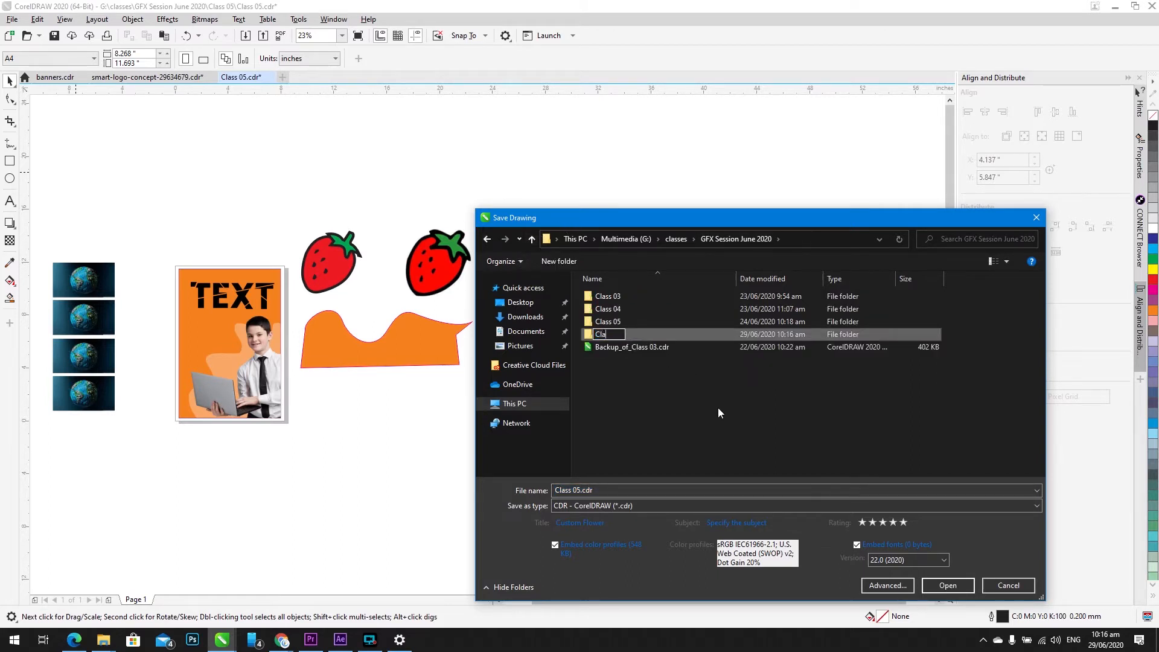
type("ss 06")
key("Return")
key("Return")
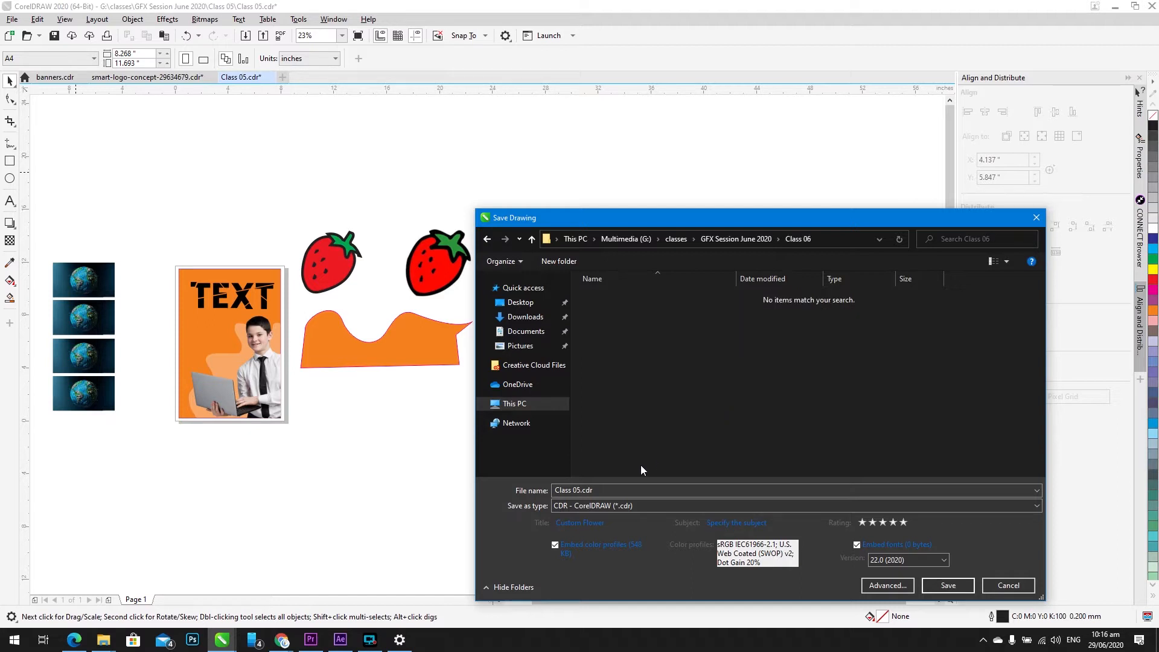
Step: Save the drawing as Class 06.cdr in the Class 06 folder
left_click(627, 488)
left_click(627, 487)
key("Left")
key("Left")
key("Left")
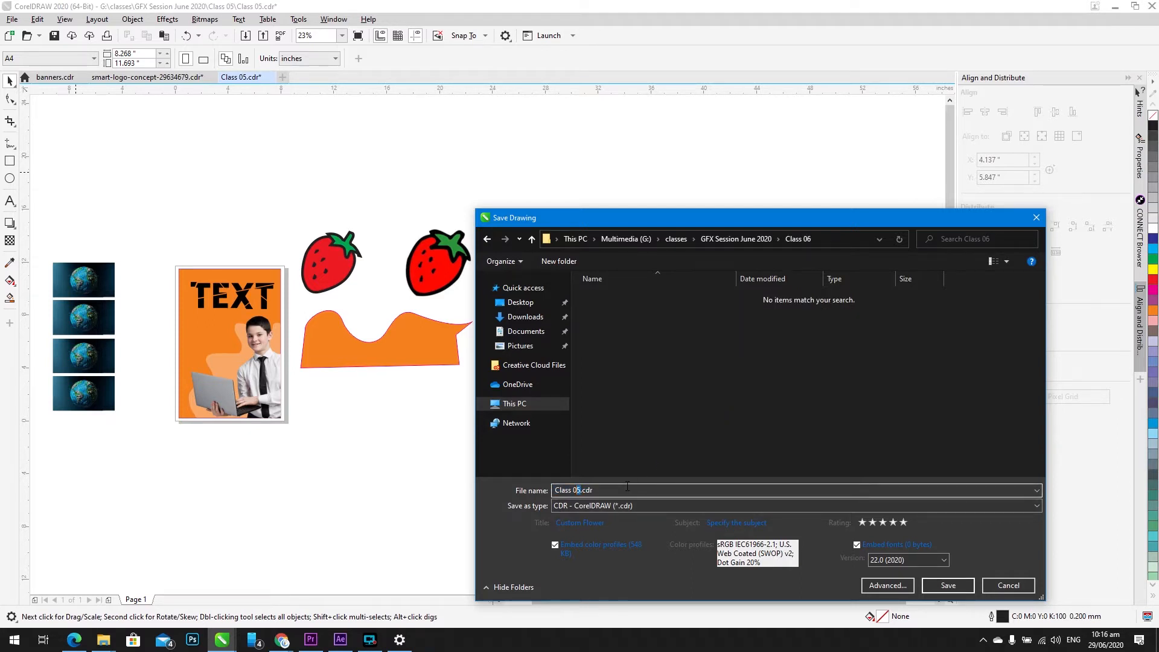
key("Return")
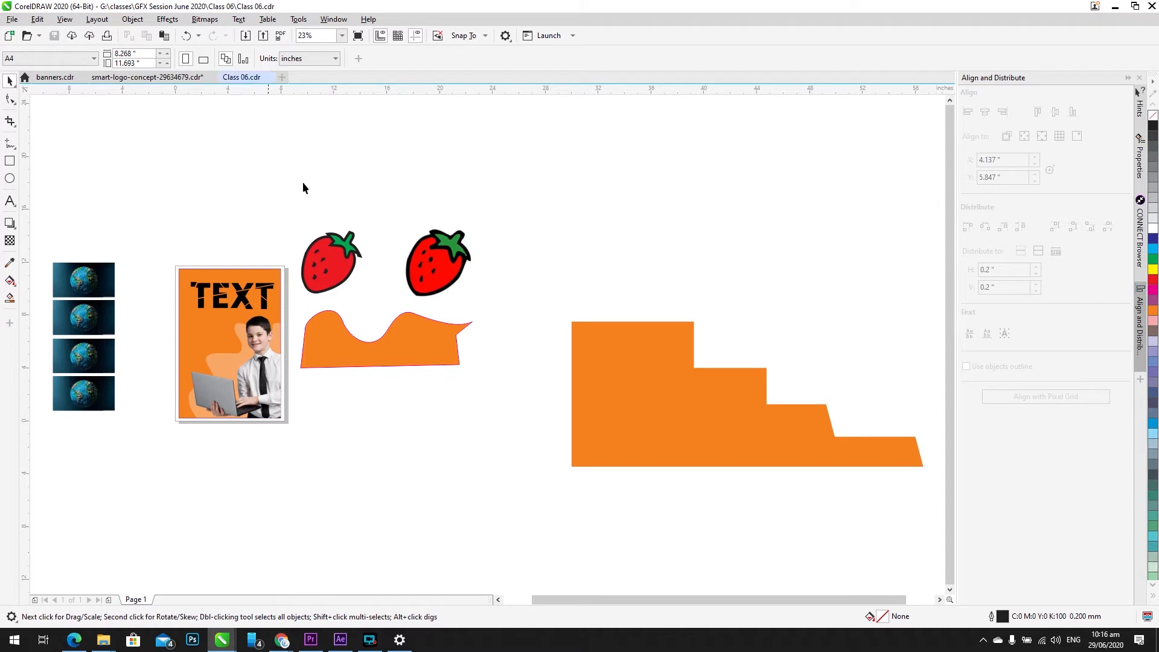
Step: Delete the orange staircase shape
left_click_drag(542, 197, 1102, 643)
key("Delete")
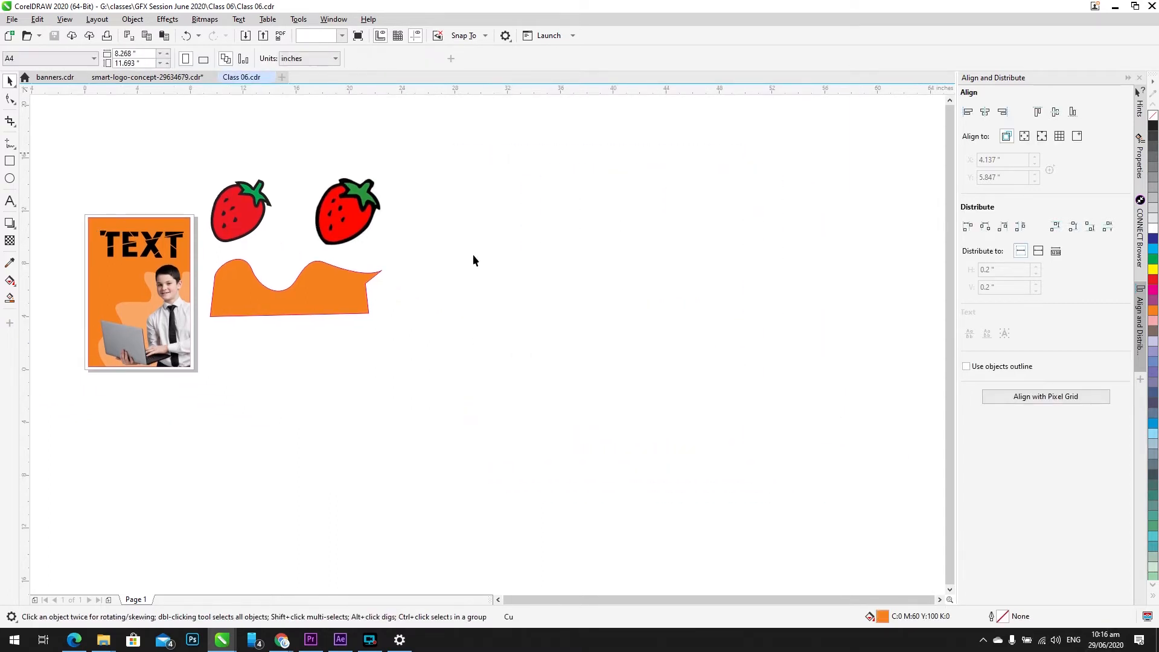
key("F4")
left_click_drag(215, 180, 18, 549)
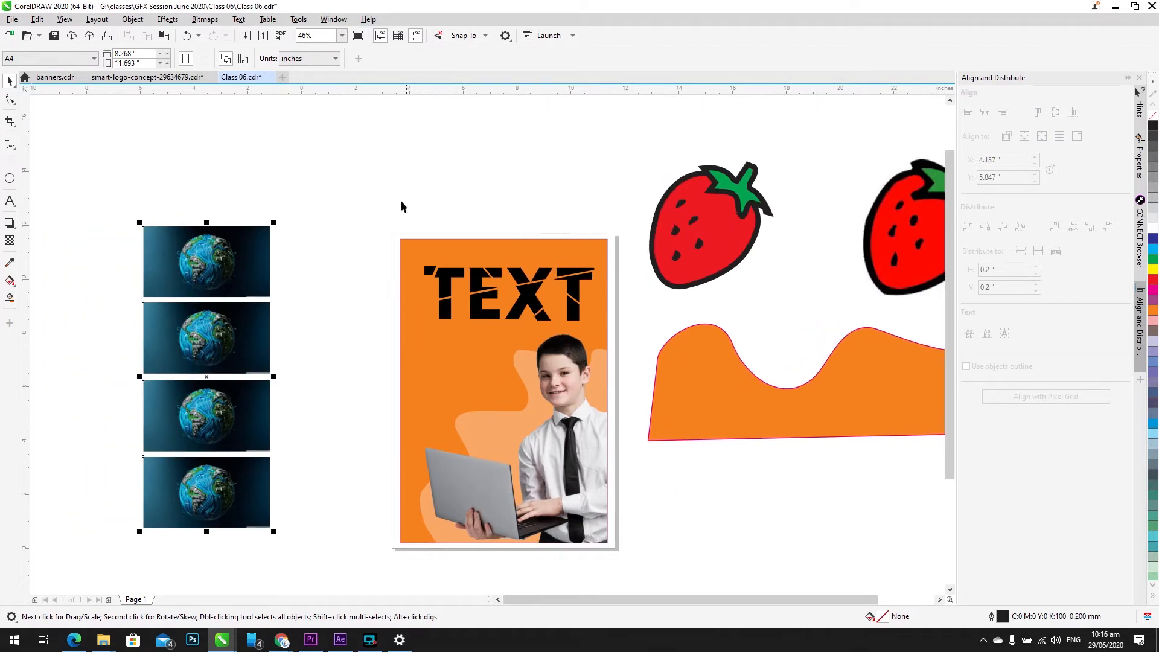
left_click(739, 343)
scroll(611, 302, "right", 5)
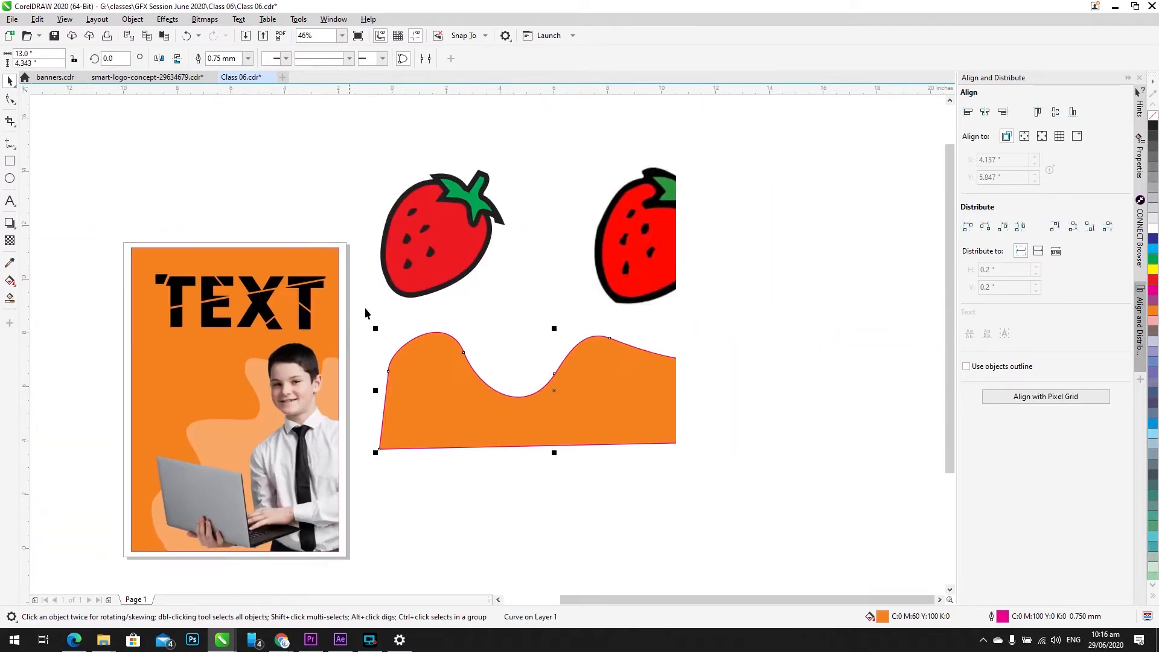
left_click(551, 316)
left_click_drag(591, 369, 582, 296)
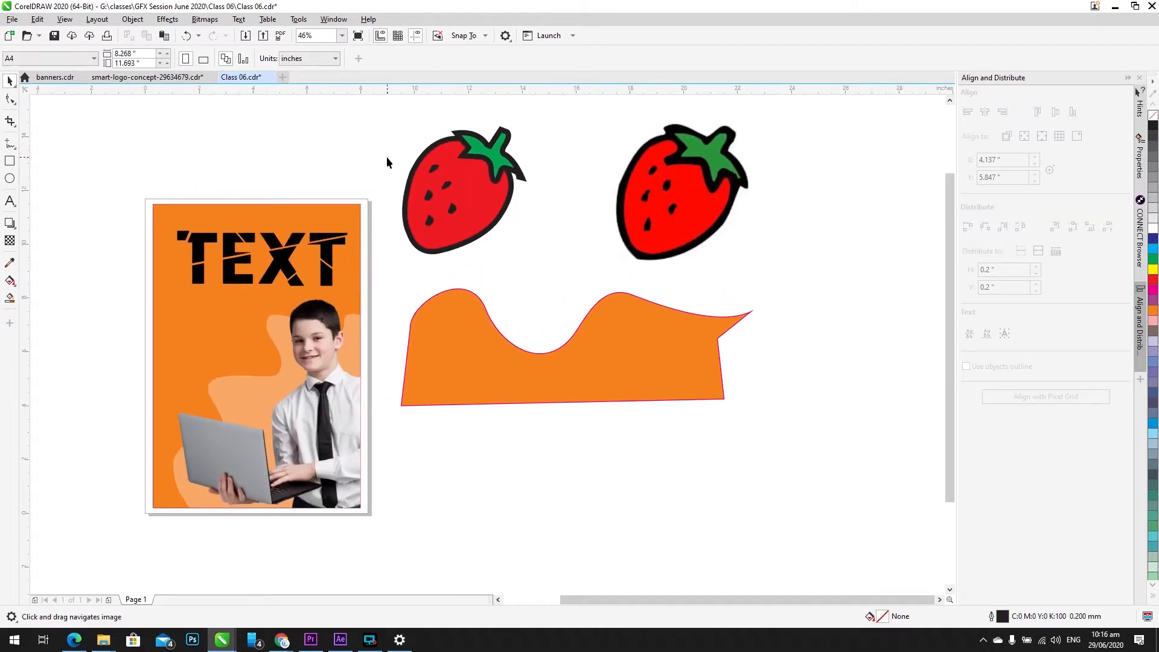
Step: Draw a straight horizontal Bézier line about 6.75 inches long in the empty area below the orange wavy shape
left_click(15, 143)
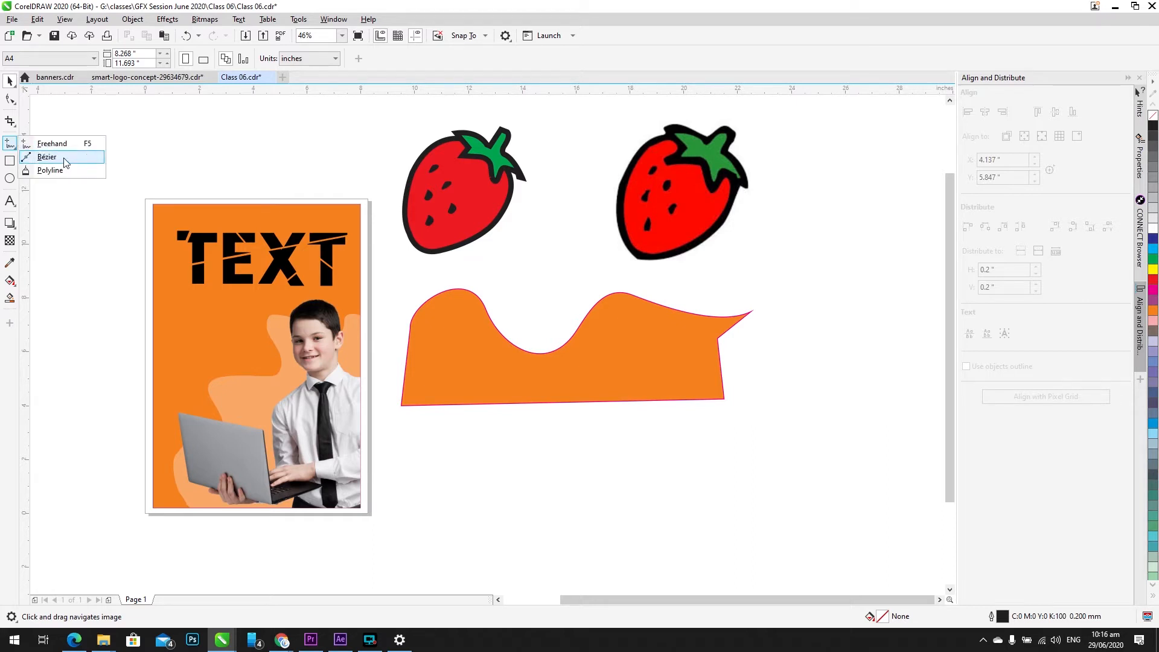
left_click(47, 157)
left_click_drag(493, 363, 399, 171)
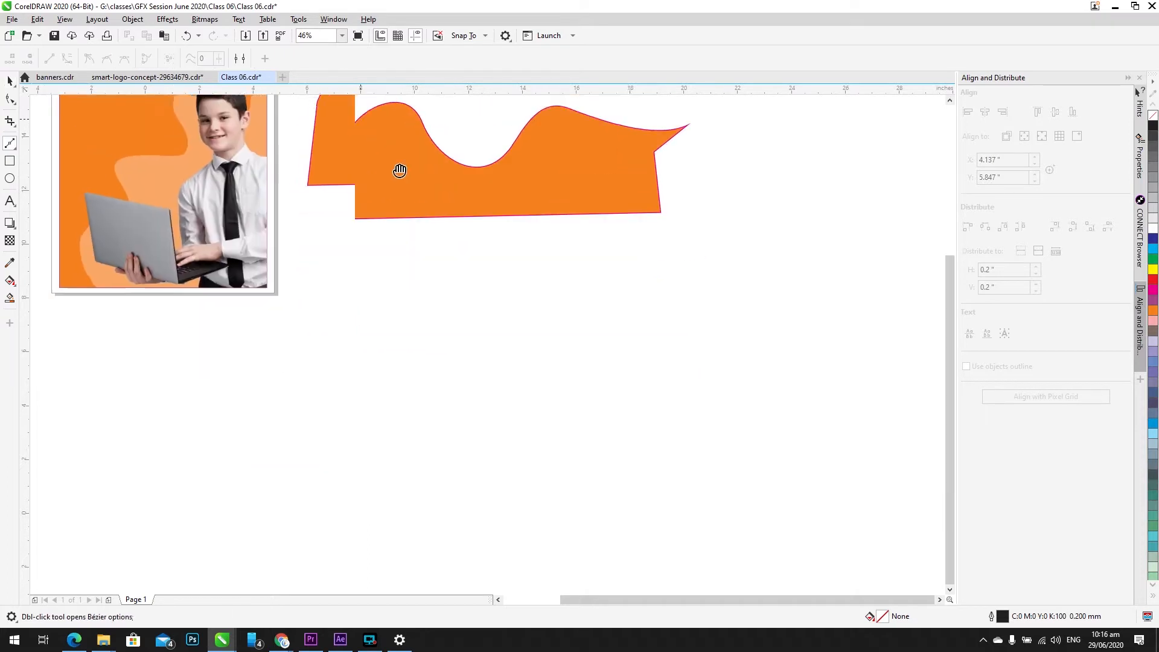
left_click(389, 354)
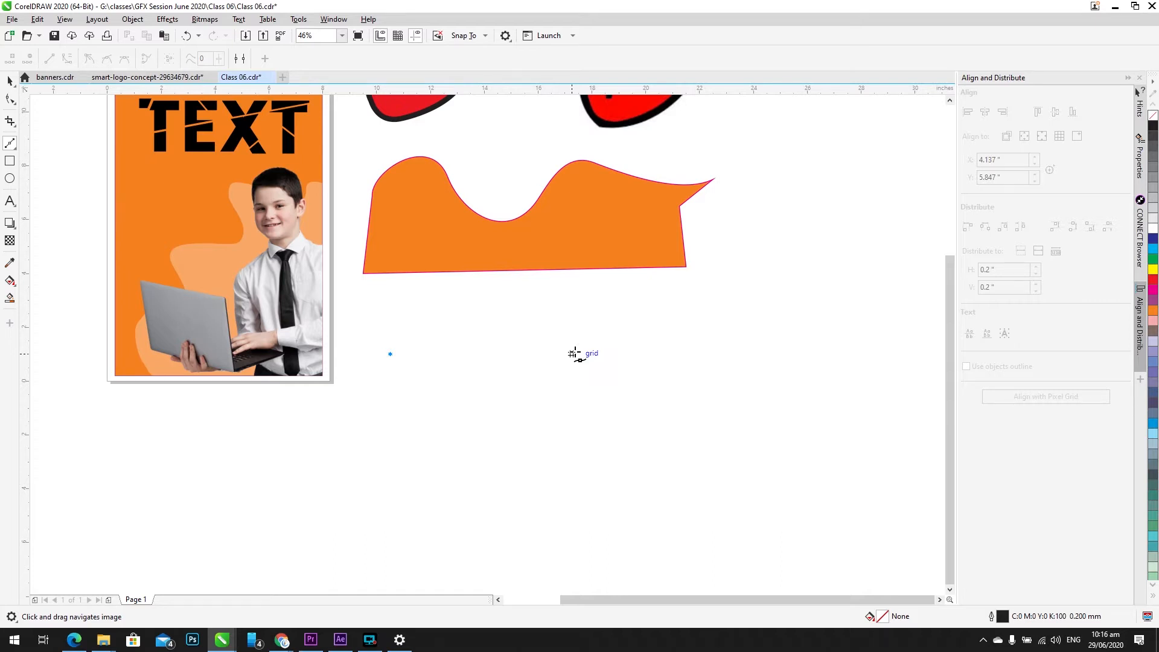
scroll(575, 354, "up", 6)
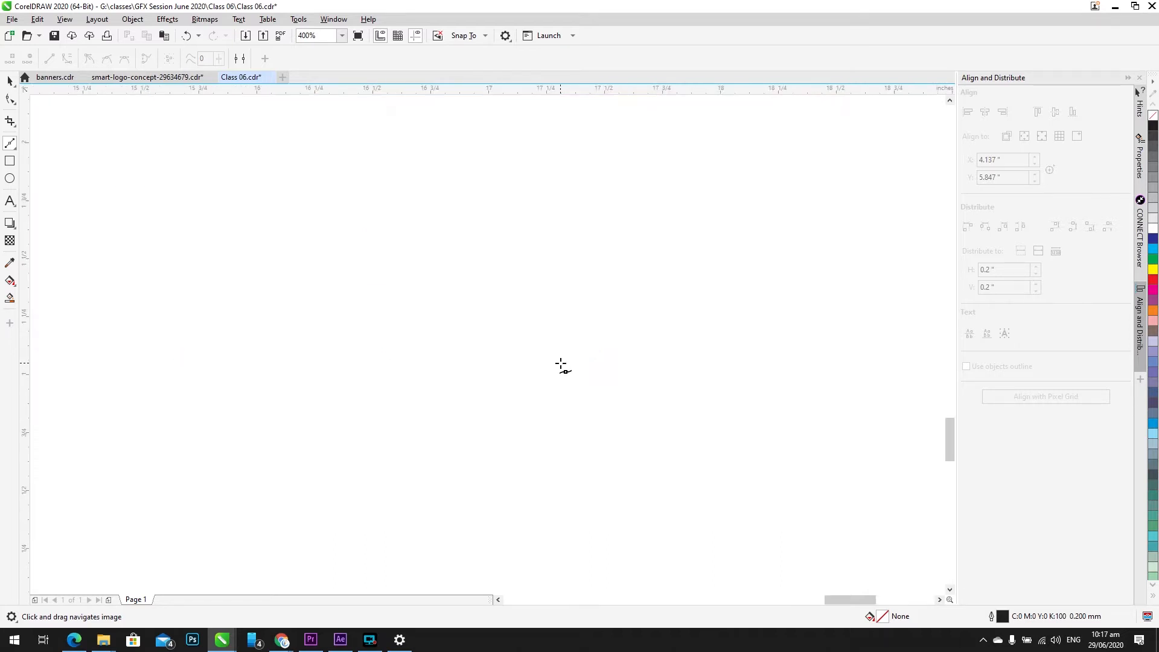
scroll(561, 362, "down", 3)
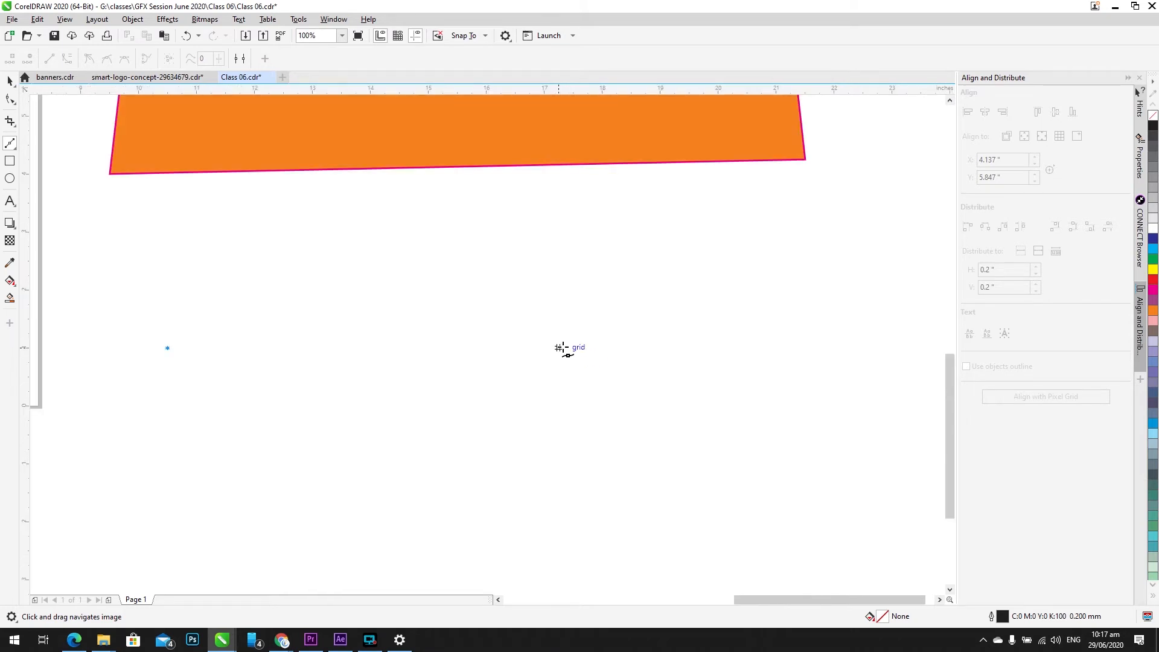
left_click(561, 348)
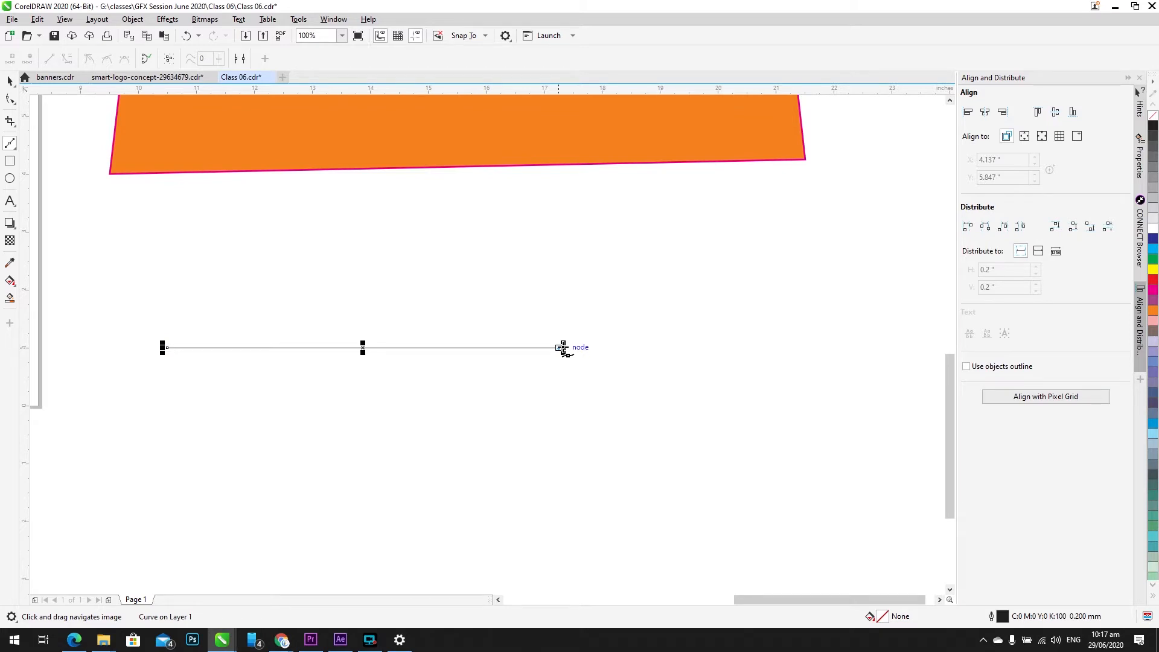
Step: Turn off snapping to the document grid and the baseline grid
scroll(562, 348, "up", 8)
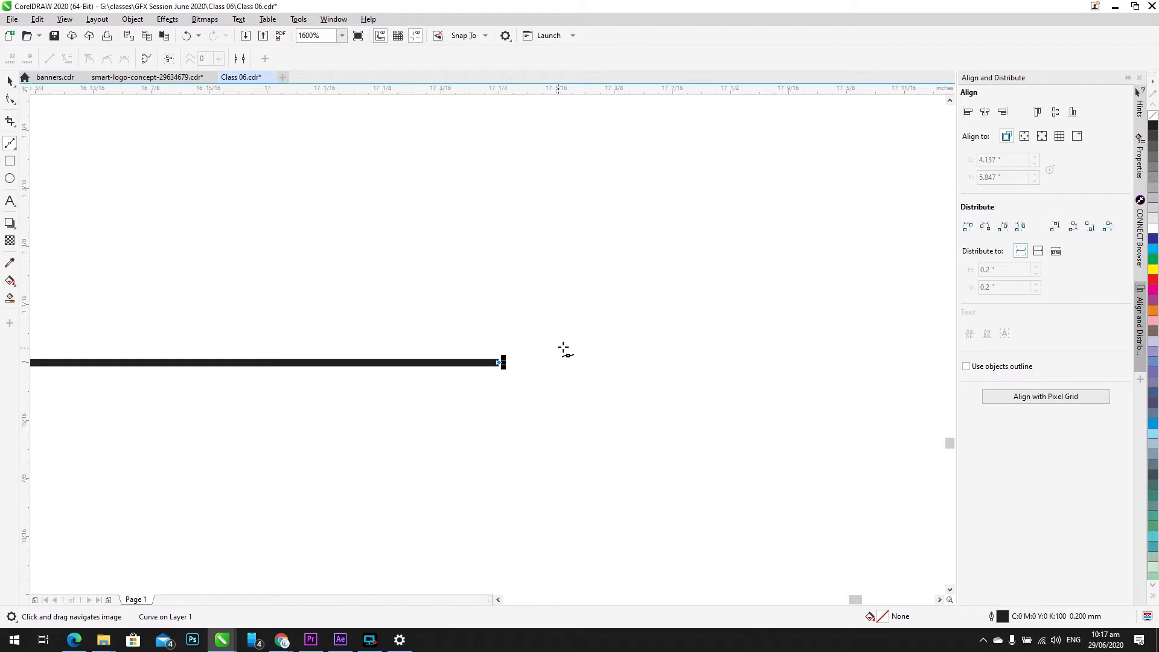
left_click(474, 37)
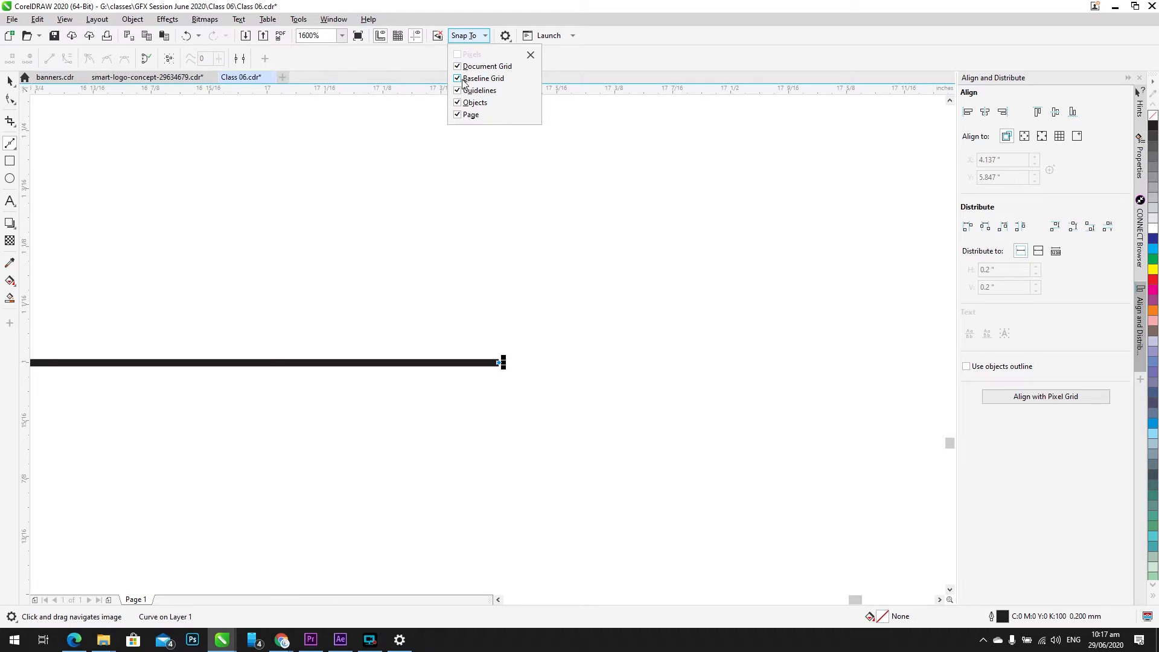
left_click(463, 81)
left_click(457, 67)
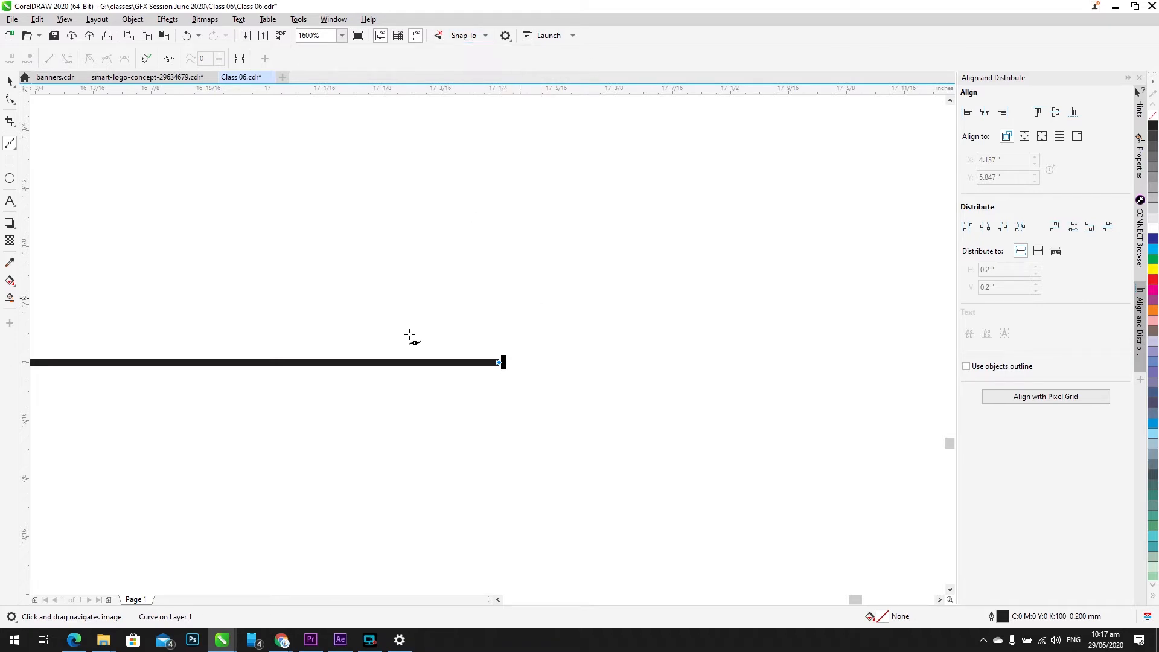
Step: Continue the Bézier path from the line's right end with seven straight segments that zigzag upward into spikes
scroll(329, 315, "down", 3)
left_click(331, 273)
left_click(598, 241)
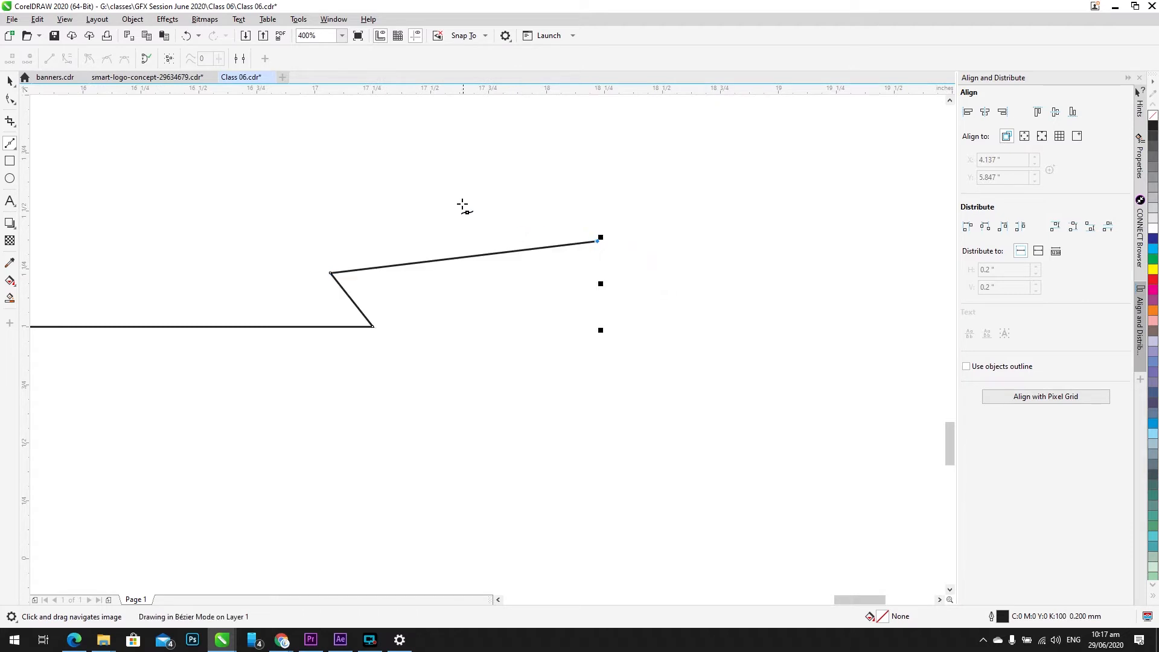
left_click(335, 126)
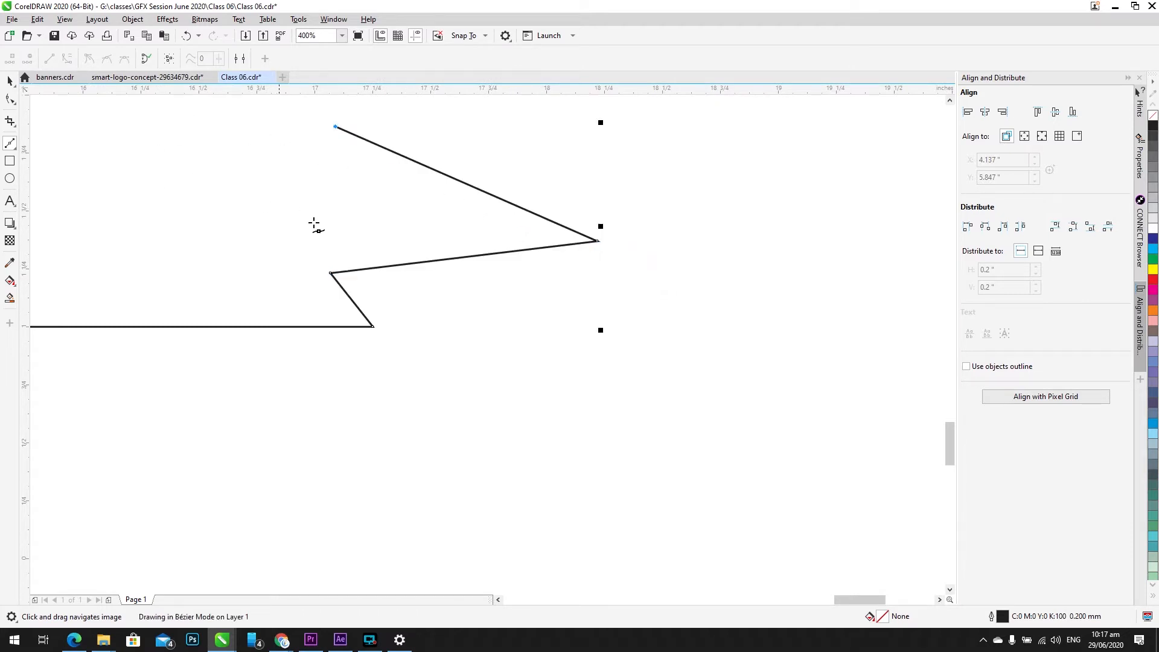
scroll(313, 223, "down", 3)
left_click_drag(239, 229, 523, 335)
scroll(534, 290, "up", 1)
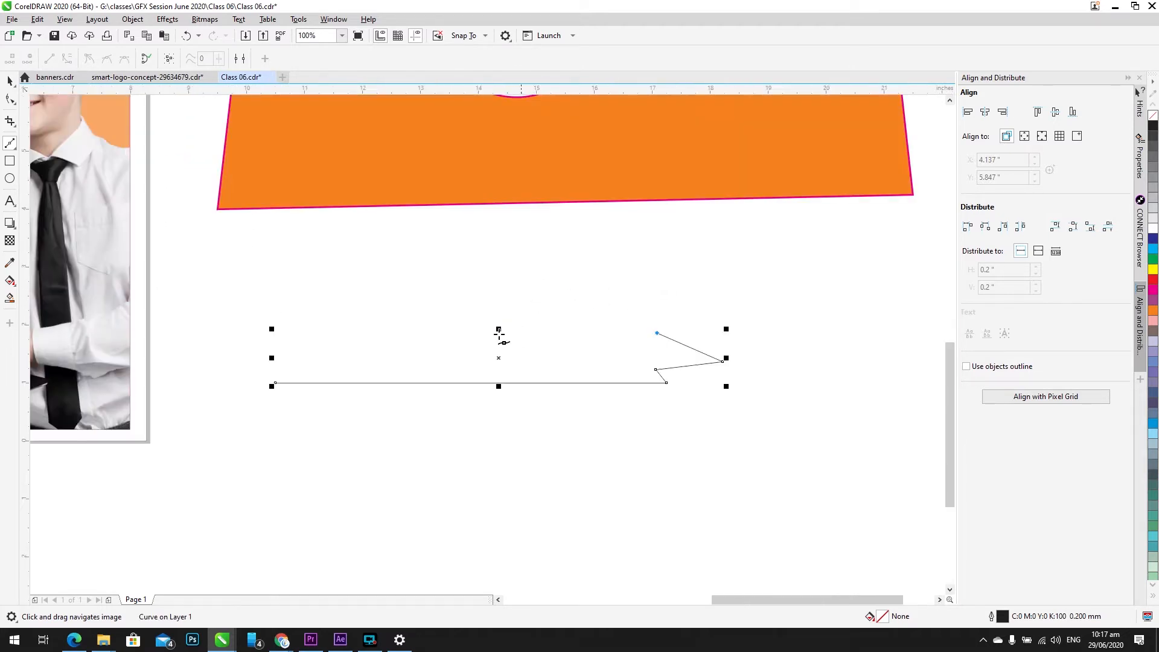
left_click(724, 272)
left_click(653, 293)
left_click(688, 229)
left_click(617, 286)
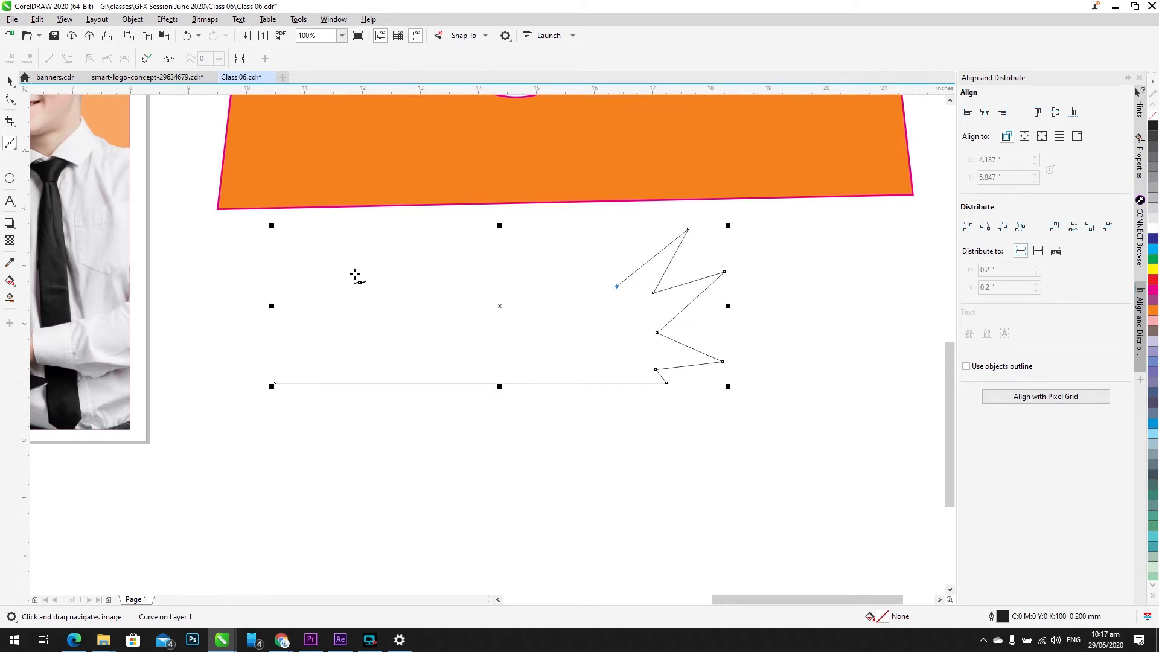
Step: Add a long arched curve segment from the last spike leftward to above the line's start, and undo the trial segment placed after it
left_click_drag(330, 274, 181, 396)
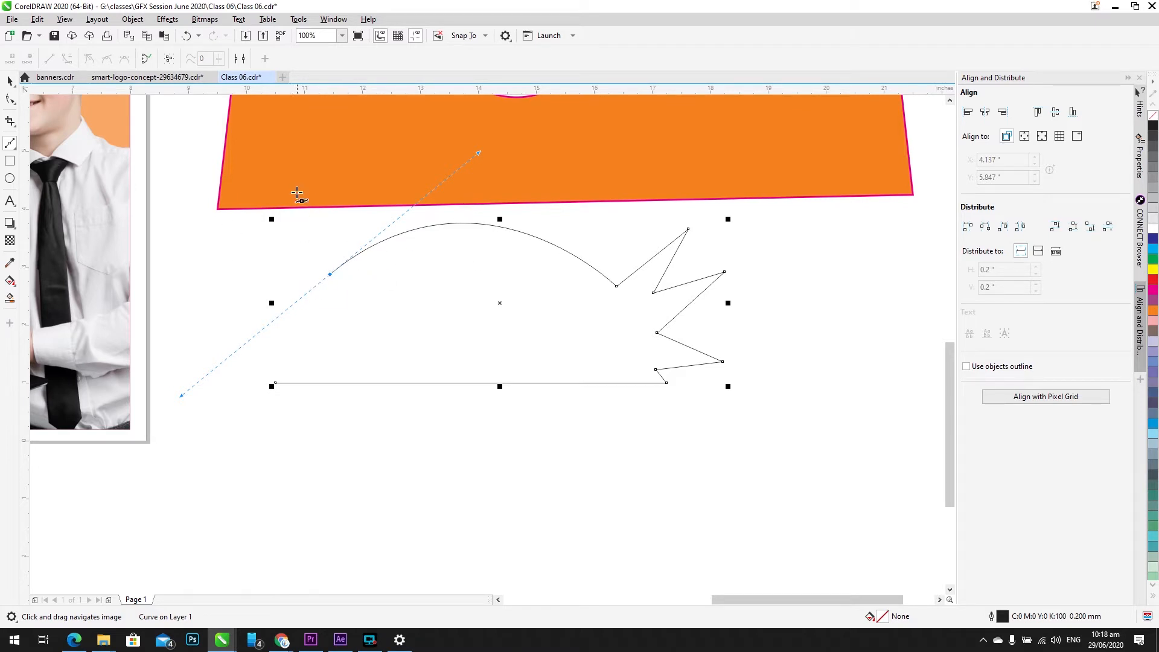
left_click(299, 149)
key("ctrl+z")
scroll(330, 275, "up", 2)
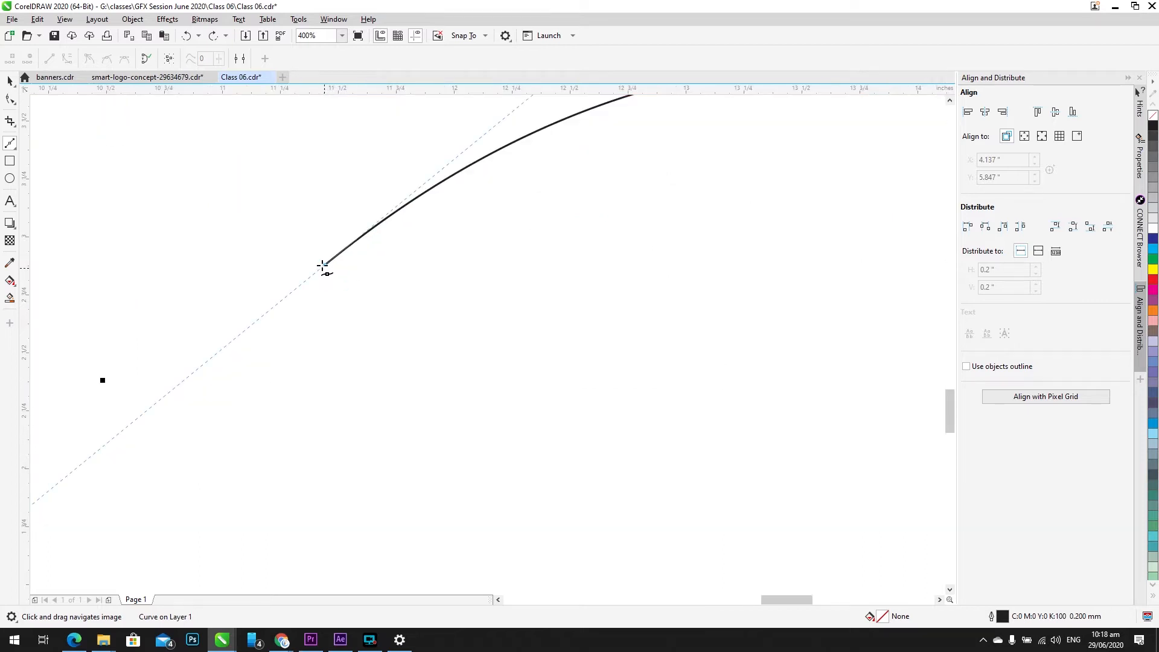
Step: Retract the outgoing handle at the arch's end node, try a segment up from it, and undo both
left_click(324, 264)
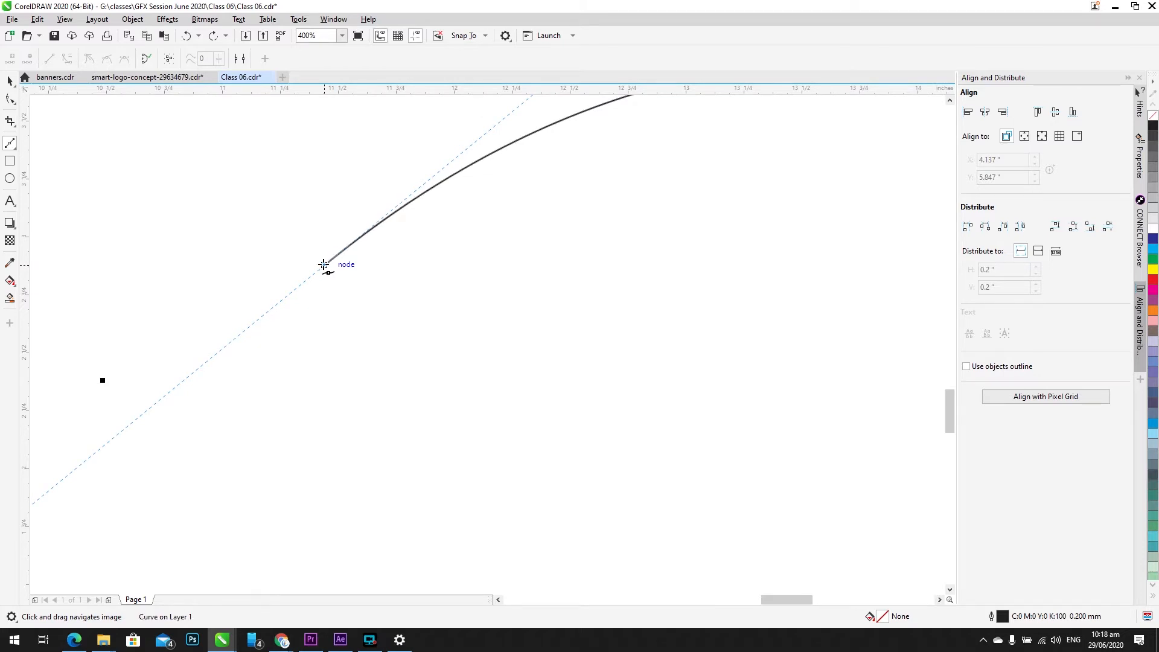
left_click(324, 265)
scroll(340, 273, "down", 4)
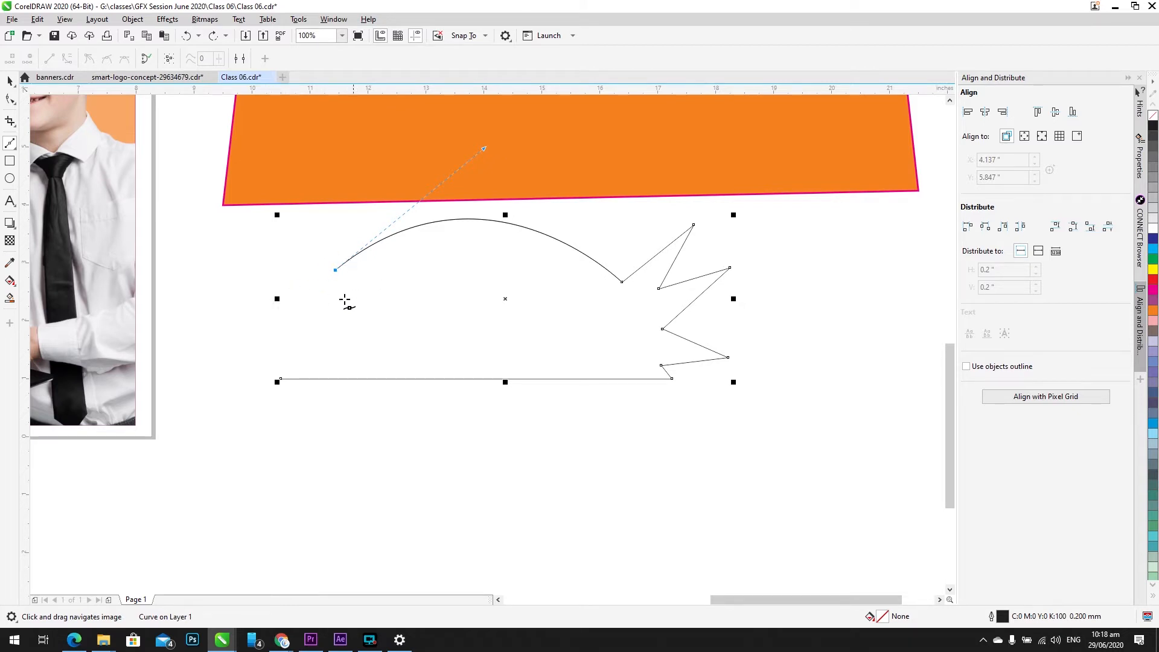
left_click(313, 126)
key("ctrl+z")
key("ctrl+shift+z")
key("ctrl+z")
Step: Retract the arch end node's outgoing handle and draw curved segments up the back of the swan's neck and over its head
scroll(269, 313, "down", 3)
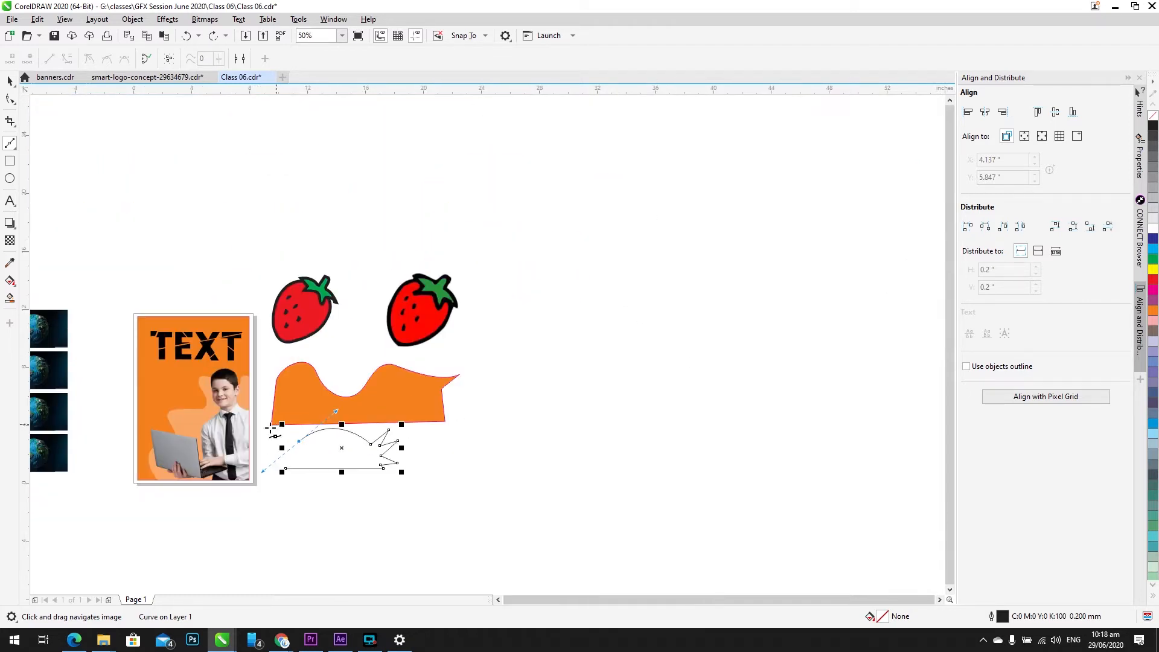
scroll(293, 439, "up", 3)
left_click(293, 438)
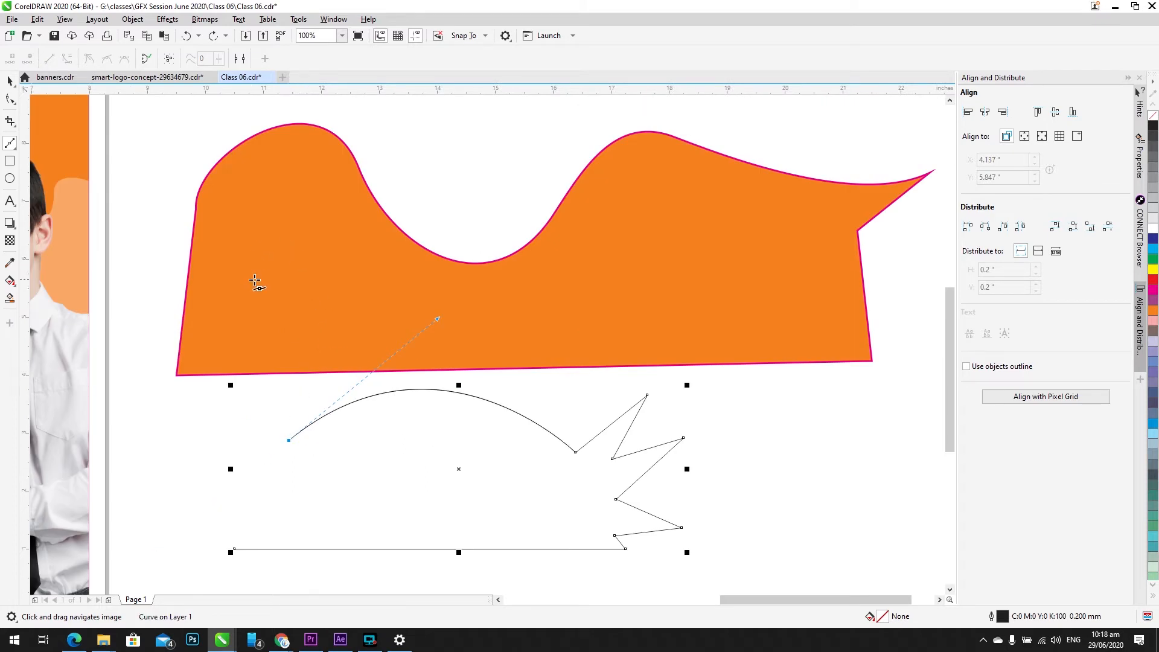
left_click_drag(270, 292, 327, 104)
left_click(270, 291)
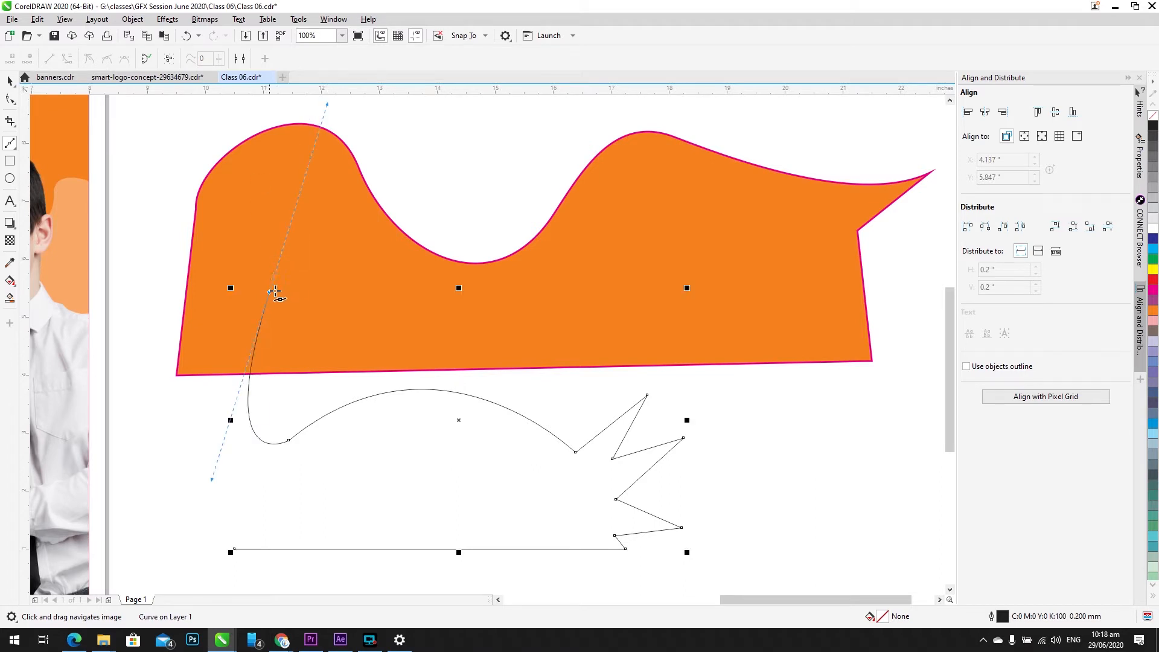
left_click_drag(235, 272, 191, 307)
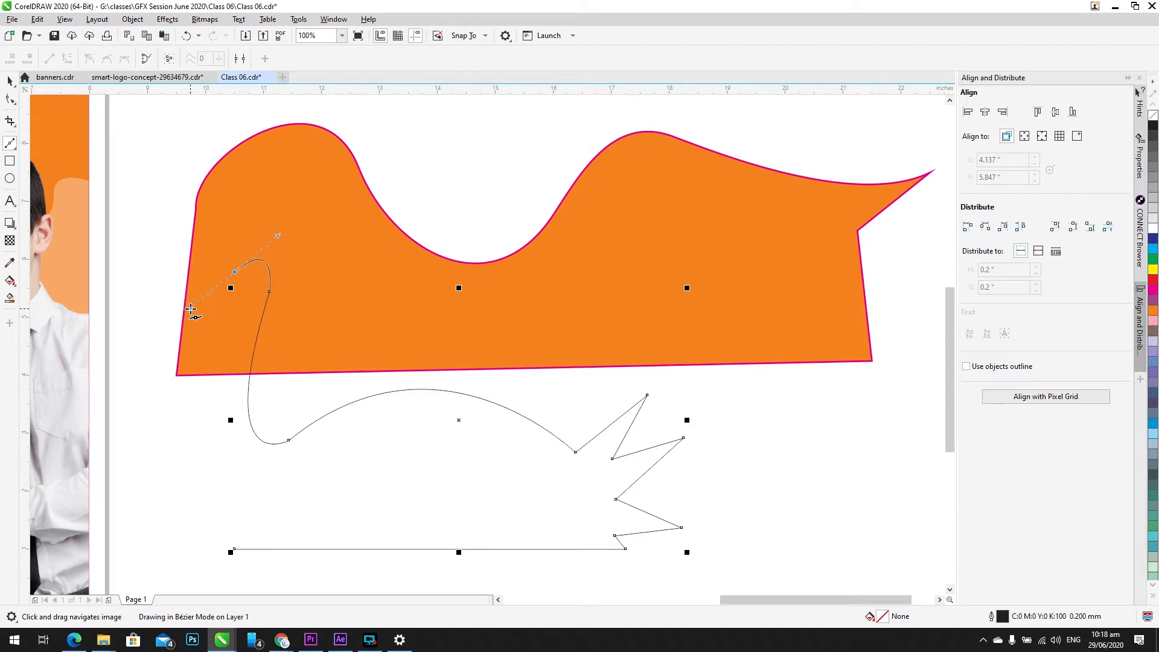
left_click(234, 271)
Step: Draw the swan's pointed beak with one curved segment to the tip and another back beneath it to the throat
left_click_drag(193, 279, 239, 285)
left_click(193, 279)
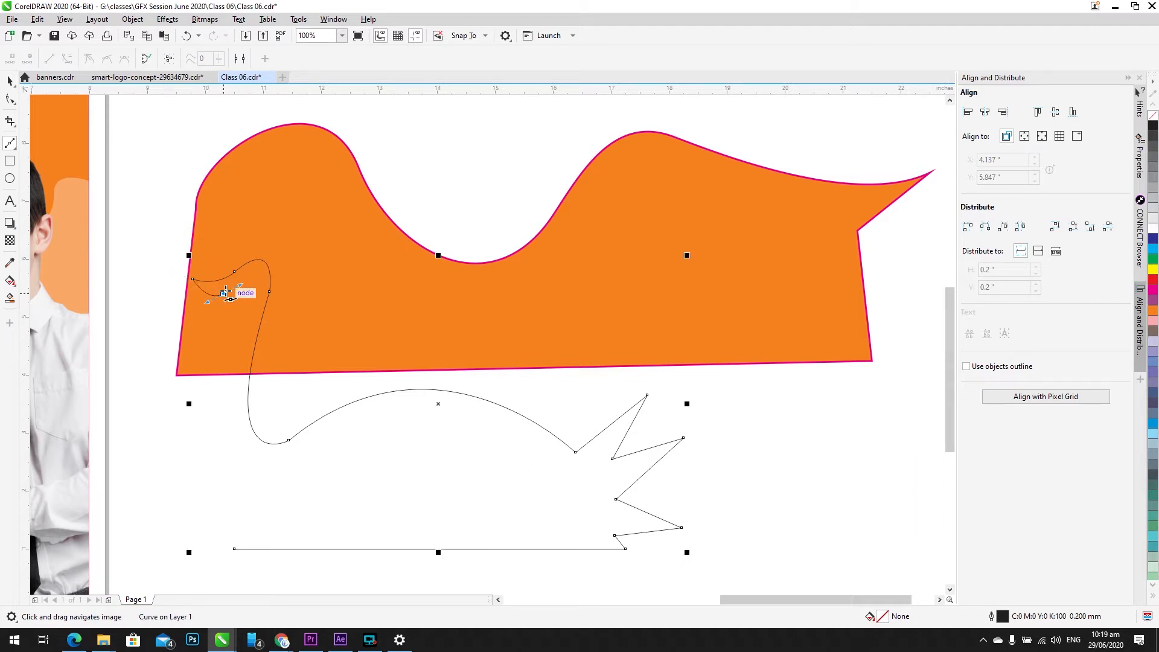
left_click(224, 293)
Step: Continue down the front of the neck and close the outline with a curved chest segment at the baseline's starting node
left_click_drag(234, 548, 215, 422)
key("ctrl+z")
left_click_drag(234, 548, 186, 468)
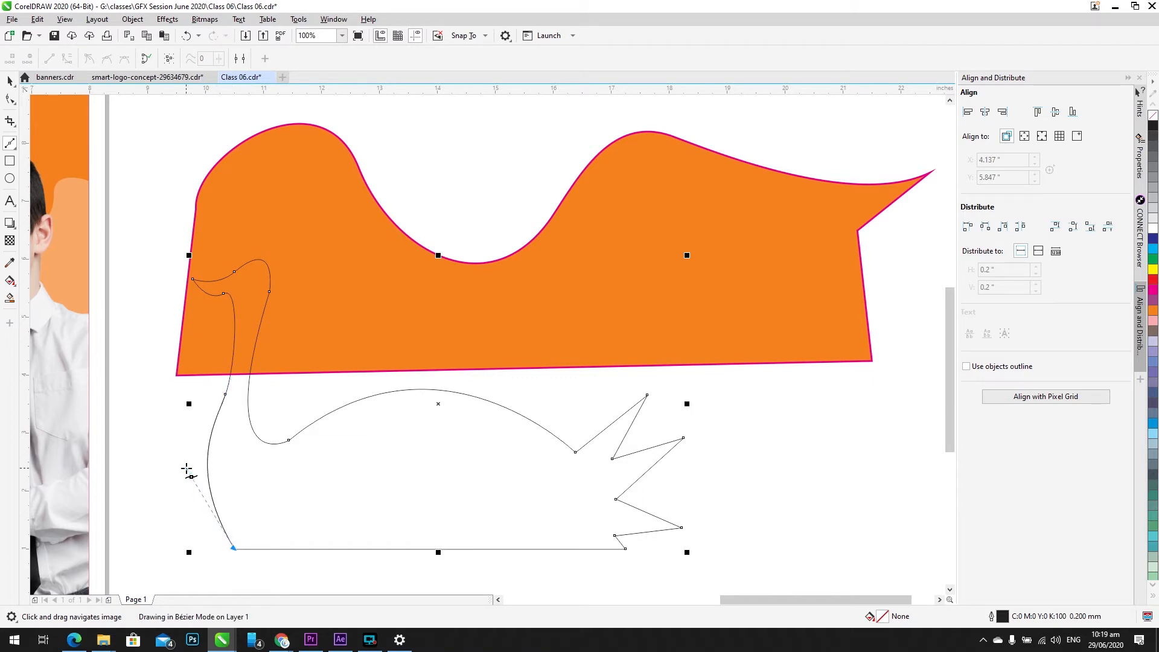
Step: Move the finished swan outline to the empty area beyond the right end of the orange wavy shape
key("space")
scroll(306, 455, "down", 1)
left_click_drag(446, 473, 912, 465)
key("shift+F2")
scroll(162, 423, "down", 2)
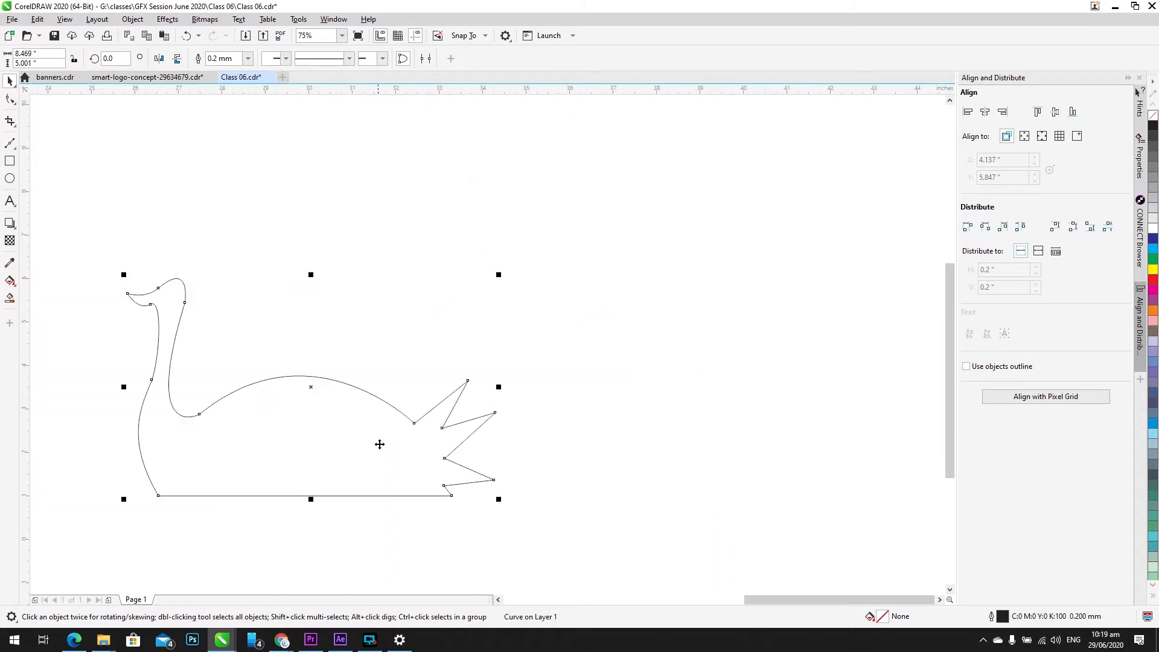
scroll(387, 349, "down", 1)
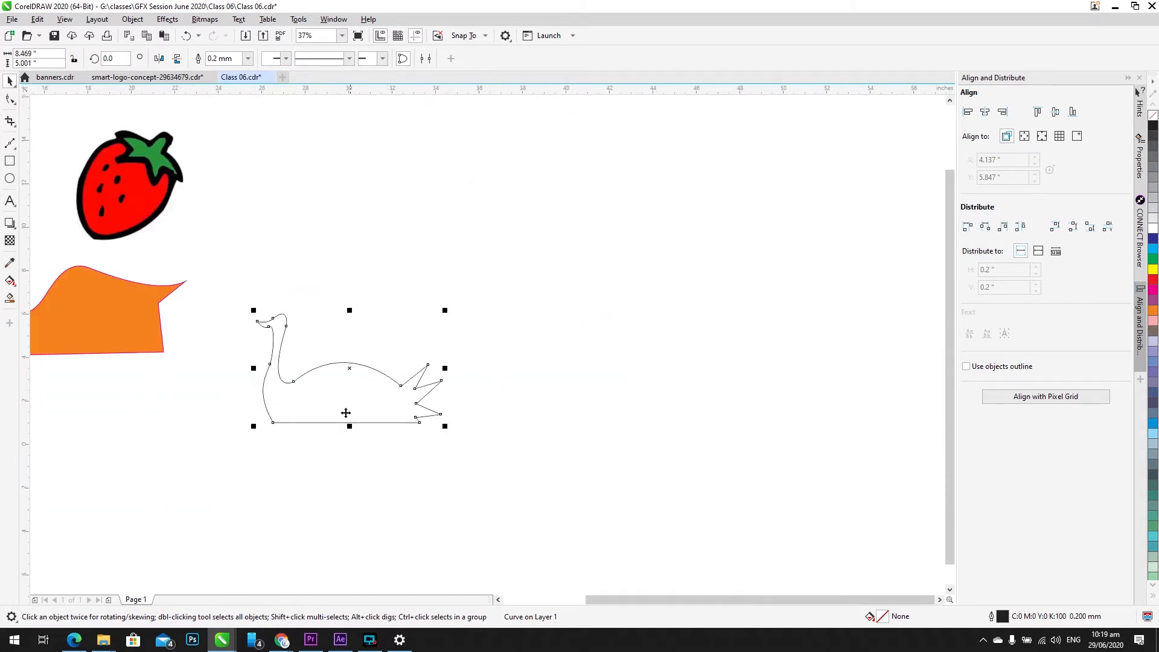
key("F2")
left_click_drag(233, 449, 598, 221)
double_click(283, 483)
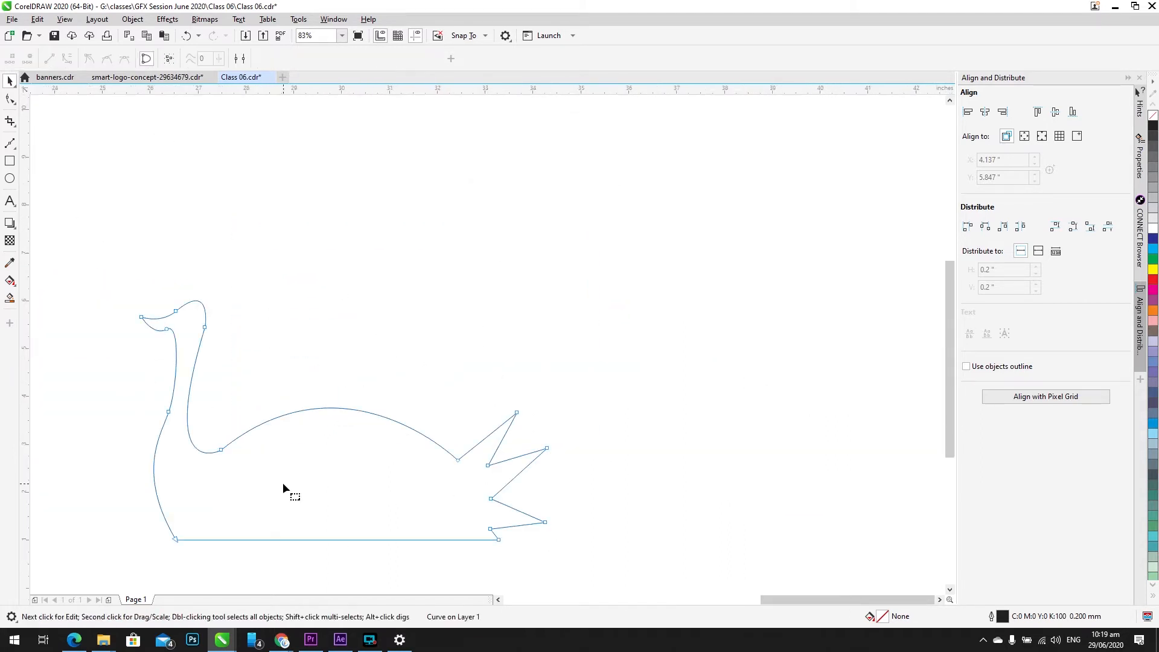
left_click(337, 539)
right_click(337, 540)
left_click(403, 224)
key("space")
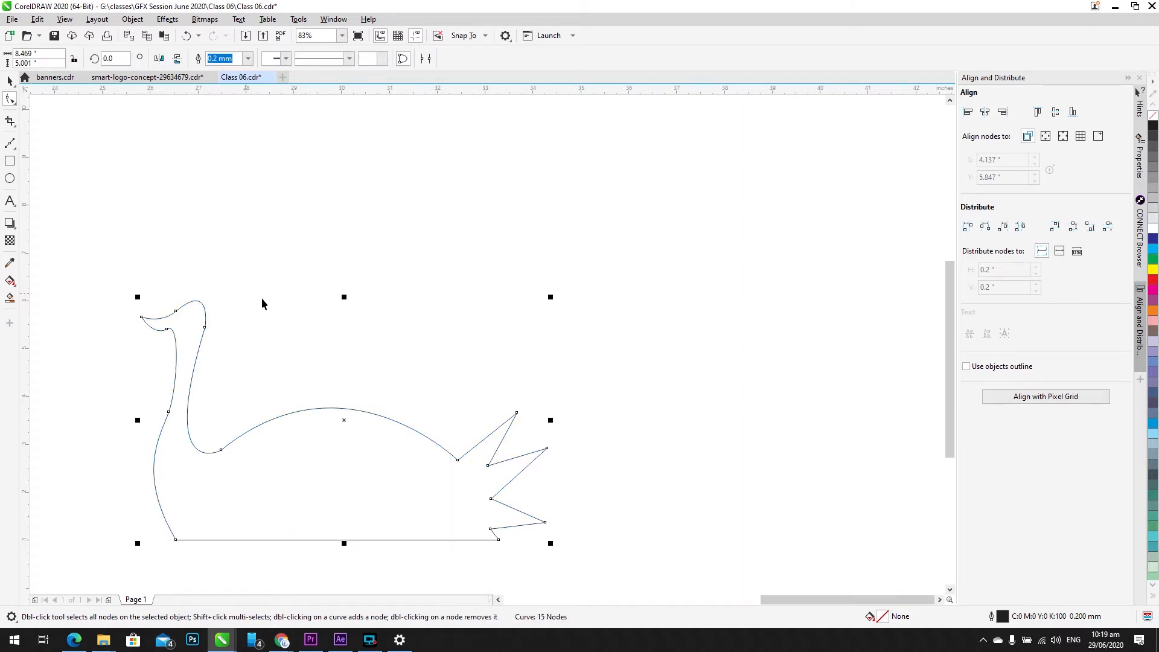
left_click_drag(302, 368, 286, 347)
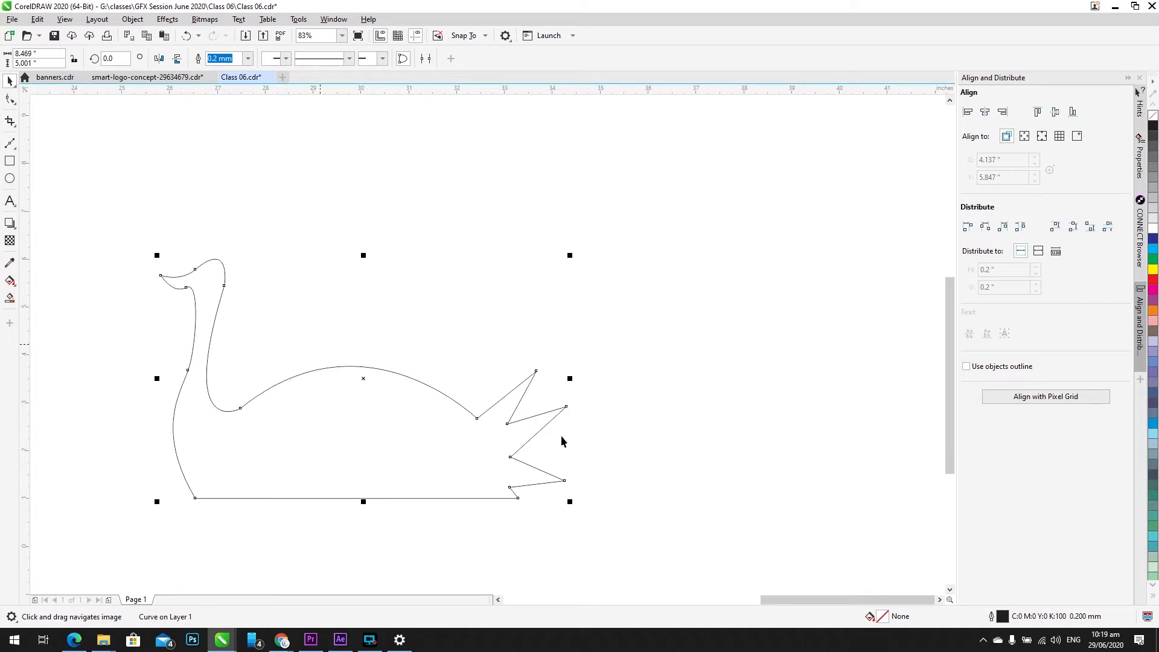
left_click_drag(226, 335, 335, 298)
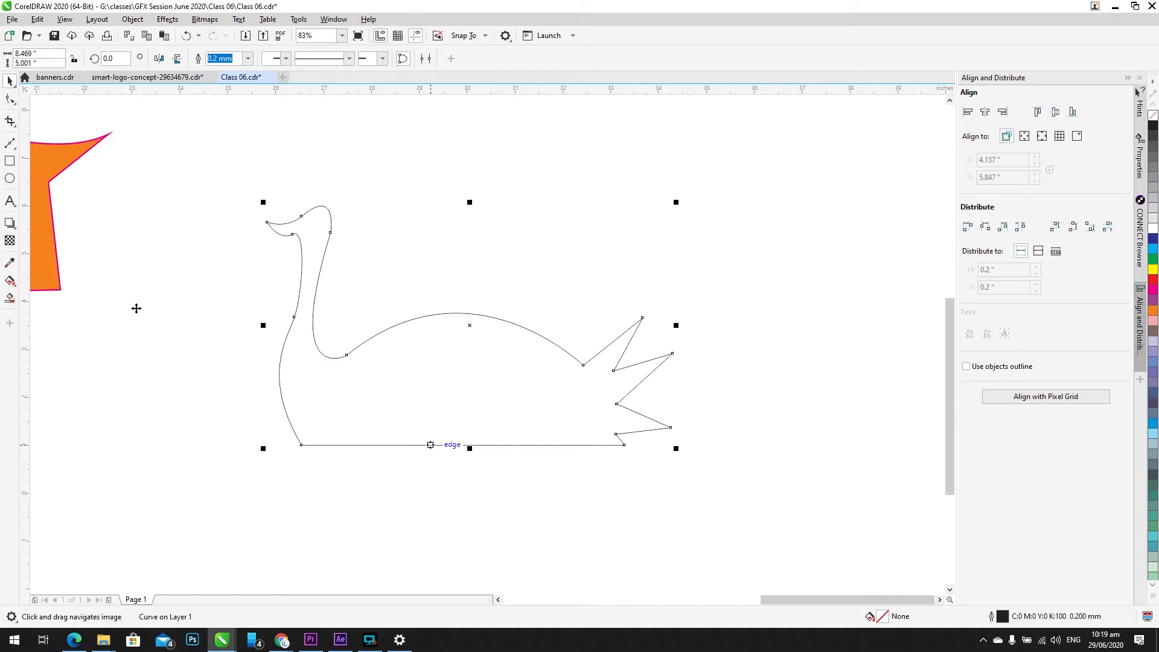
Step: Convert the swan's straight bottom line to a curve with the Shape tool and bow its middle upward
left_click(11, 99)
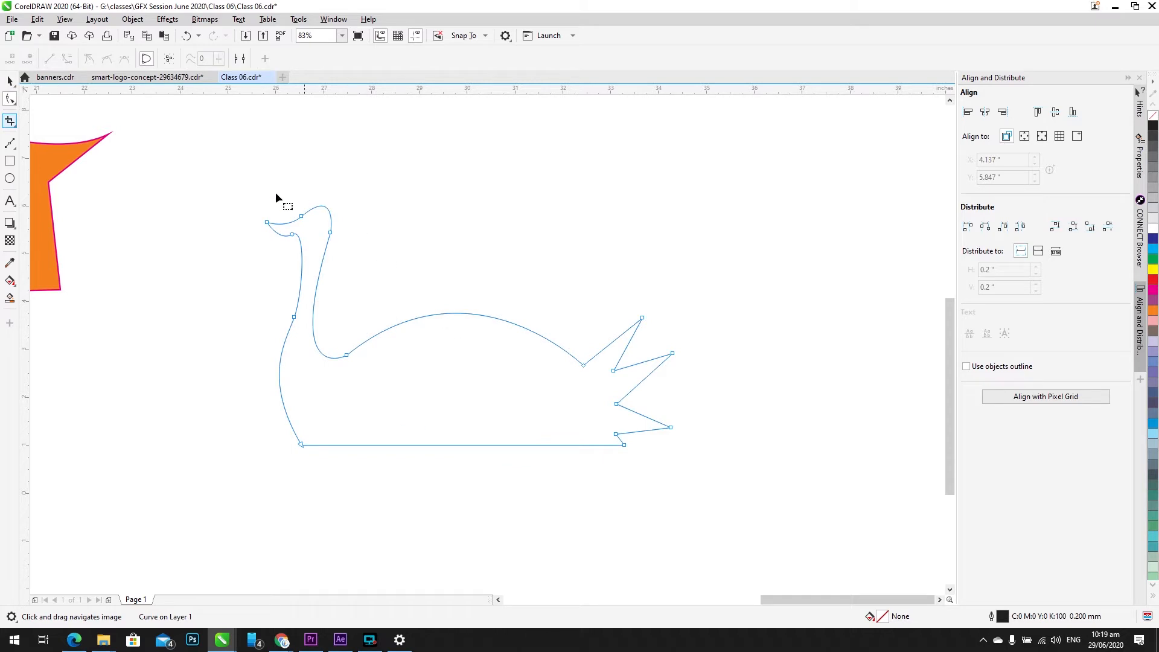
left_click_drag(231, 174, 784, 507)
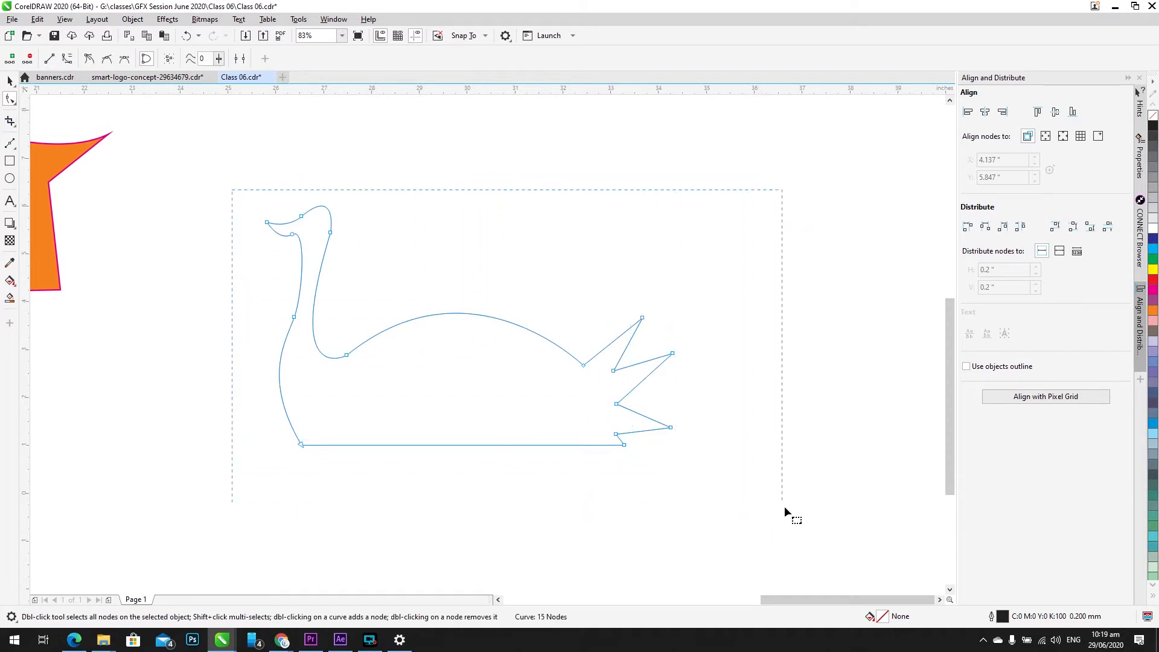
left_click(423, 491)
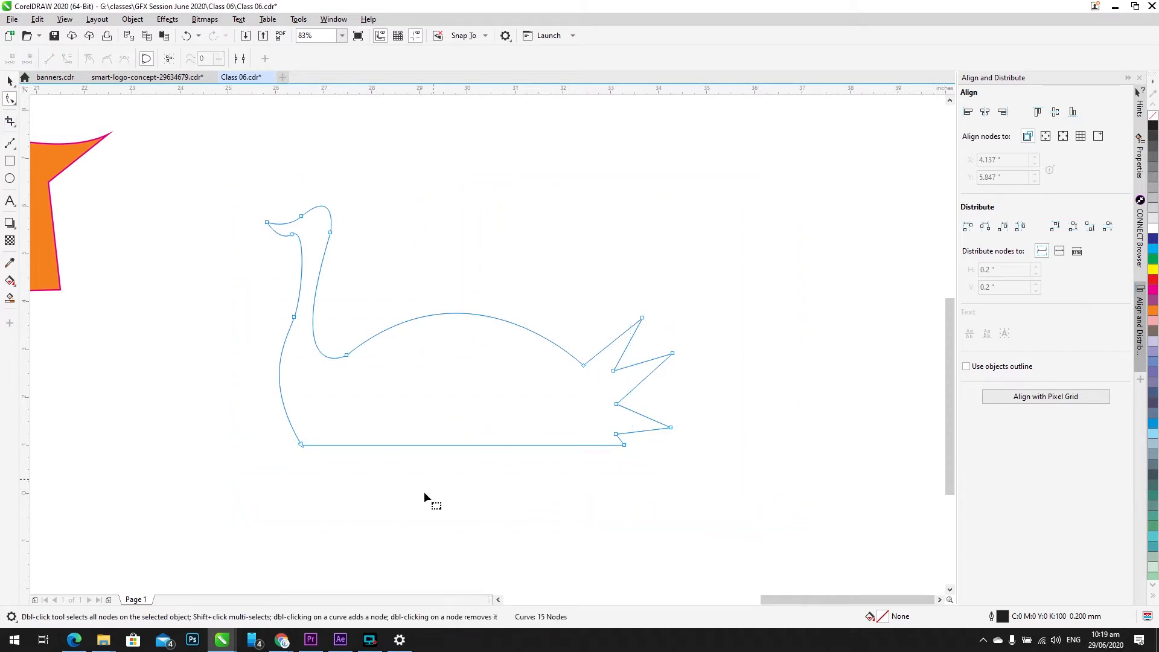
left_click(473, 445)
left_click(66, 59)
left_click_drag(464, 445, 458, 417)
Step: Convert the lower edges of the two upper tail spikes to curves and bend them inward
left_click(616, 339)
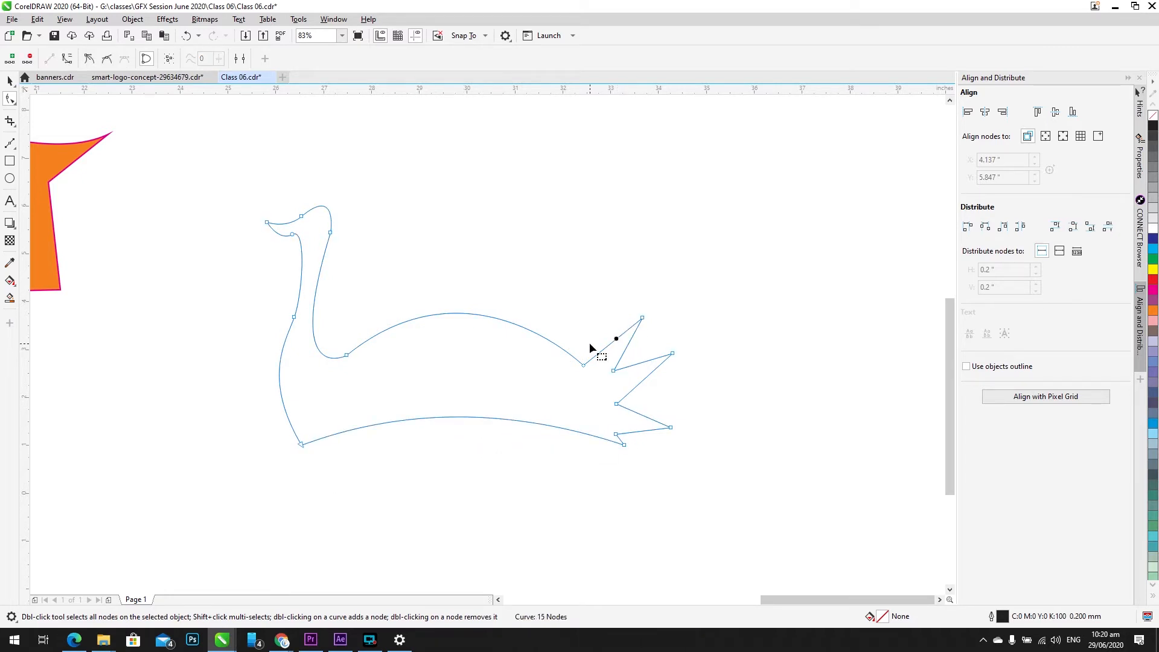
left_click(65, 58)
left_click_drag(628, 343, 616, 345)
left_click(648, 372)
left_click(67, 59)
left_click_drag(647, 378, 637, 369)
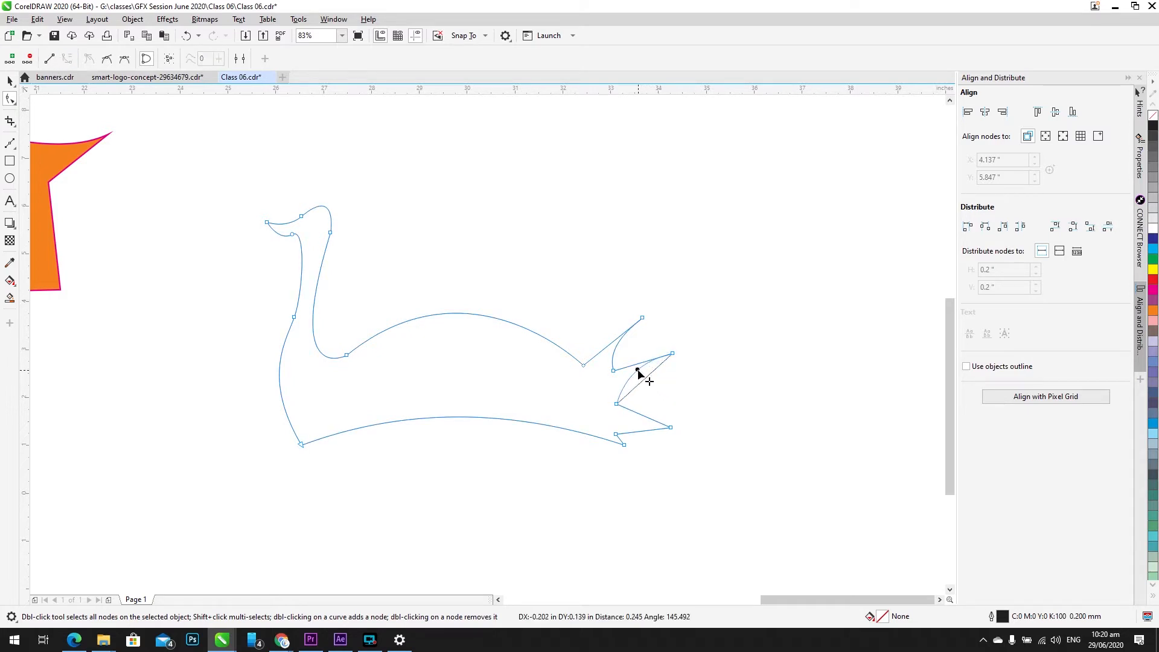
Step: Lower the tip handle of the second tail spike's bottom curve to separate the curve from the spike's upper edge
key("space")
scroll(685, 393, "up", 1)
scroll(665, 393, "down", 2)
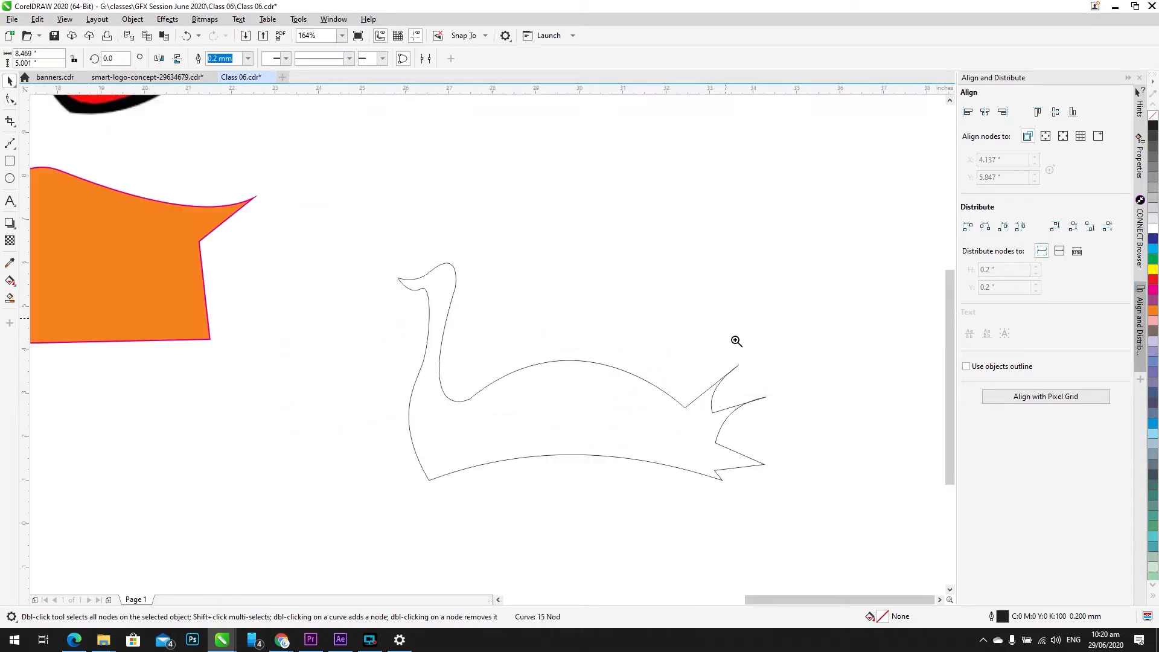
scroll(775, 380, "up", 2)
left_click_drag(503, 387, 537, 257)
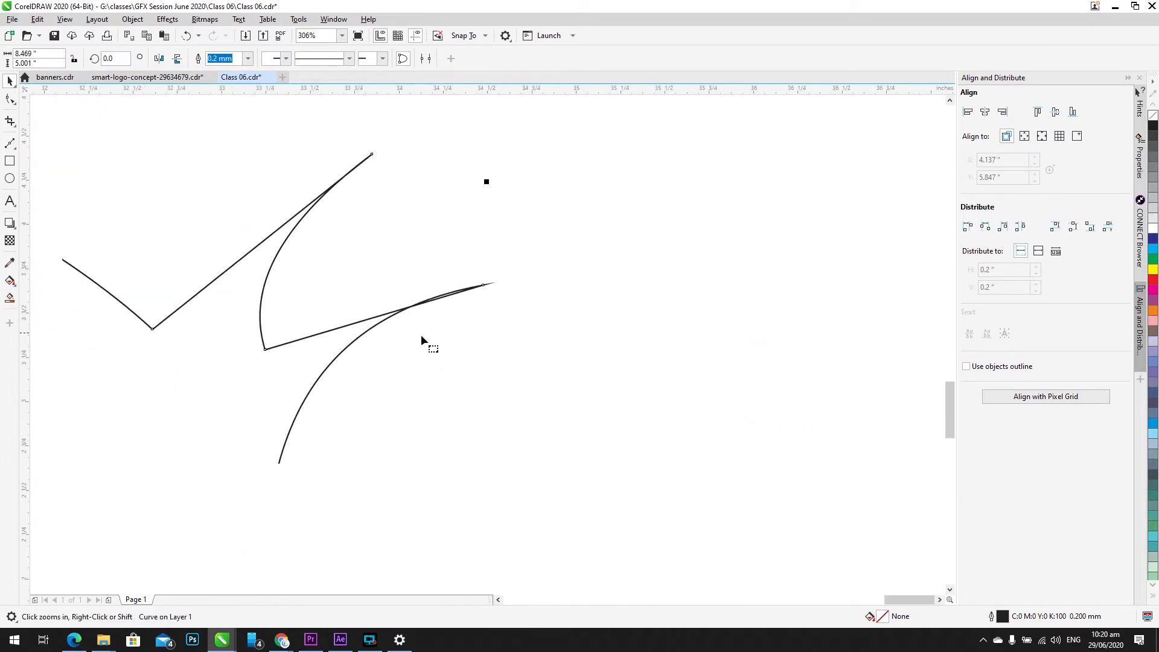
key("space")
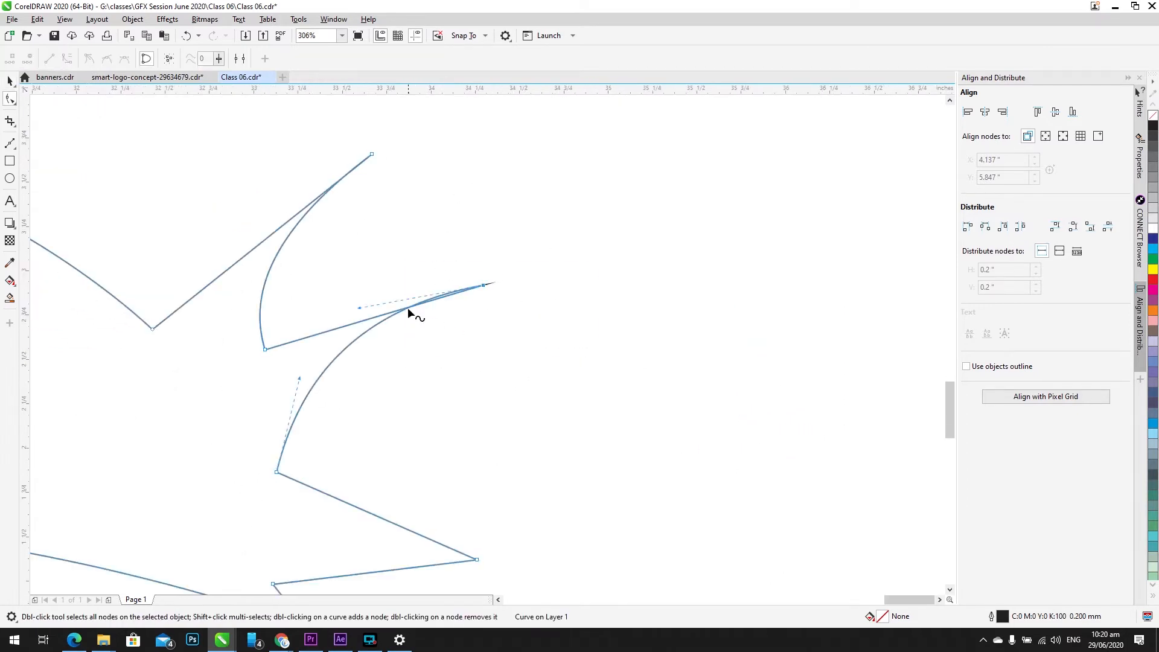
left_click_drag(362, 310, 367, 335)
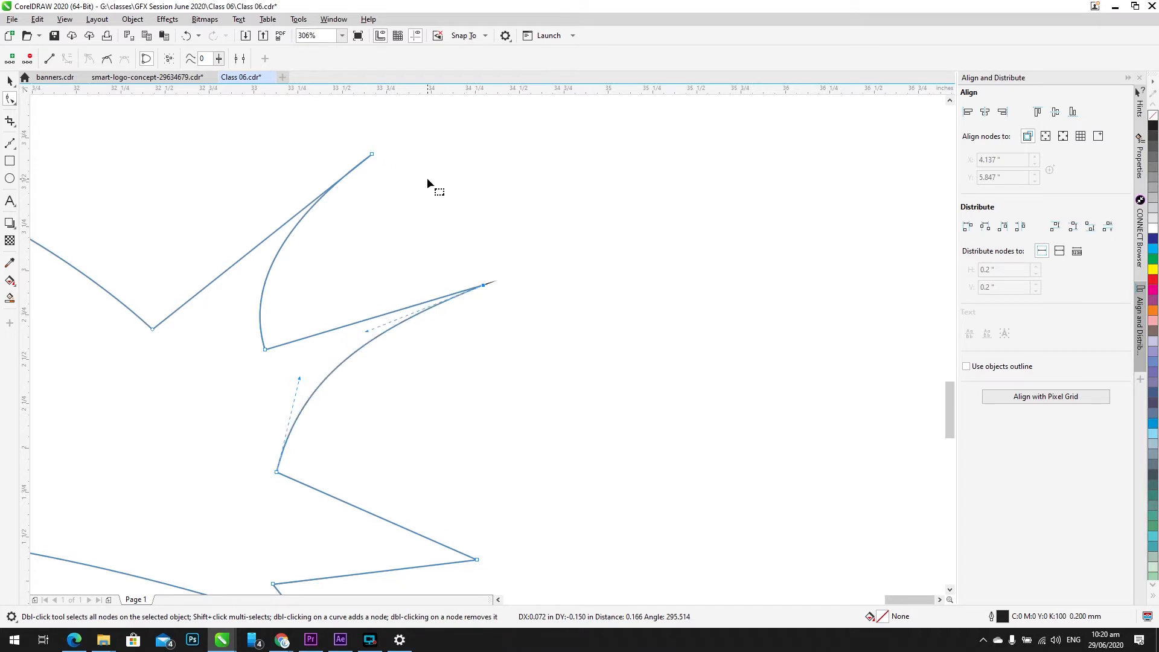
Step: Adjust the handles of the top tail spike's lower curve to clear the spike's straight upper edge
left_click_drag(423, 127, 320, 180)
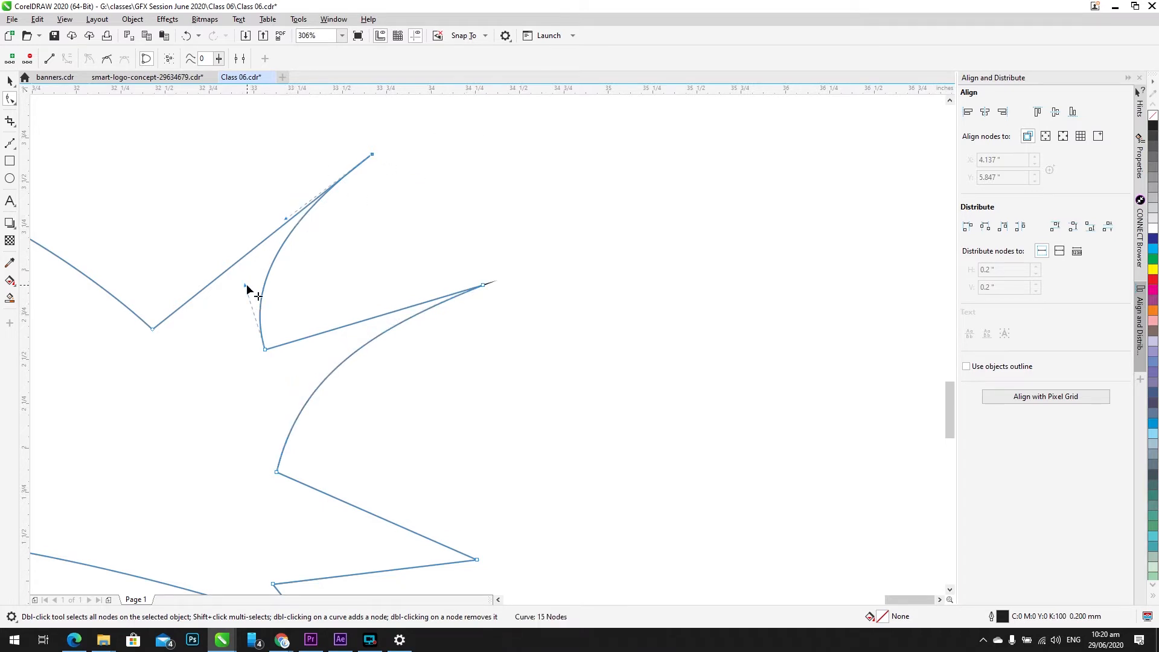
left_click_drag(245, 285, 318, 198)
left_click_drag(296, 254, 267, 258)
Step: Try raising the tip handle of the second spike's lower curve above its straight edge, and undo the change
left_click(423, 314)
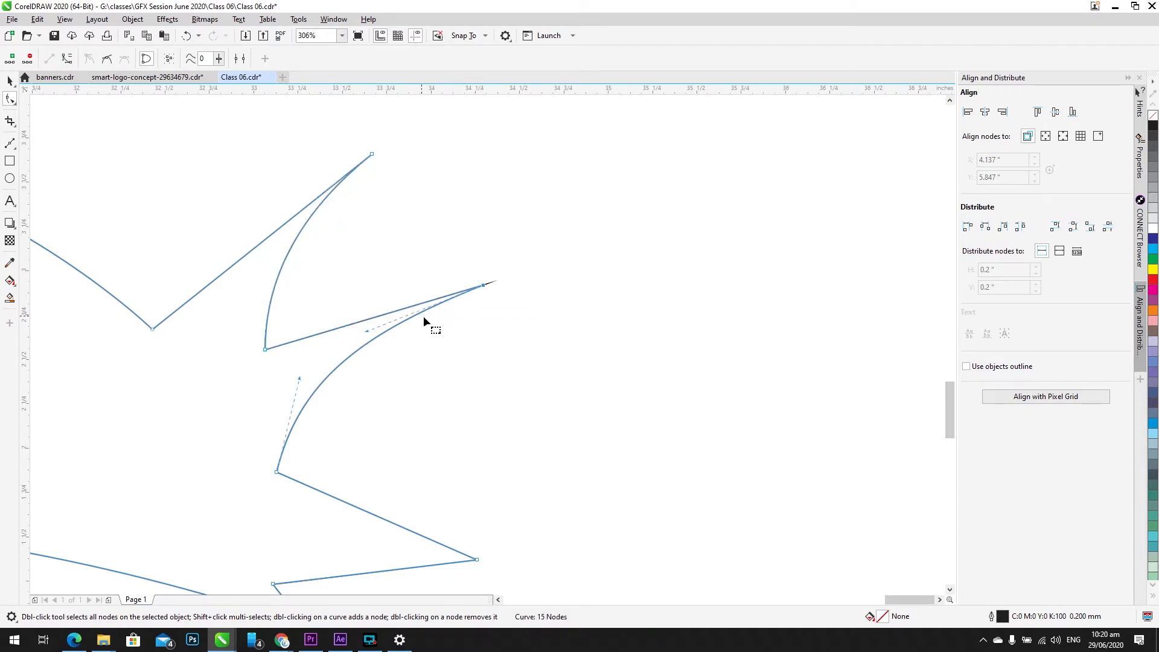
left_click_drag(372, 332, 342, 318)
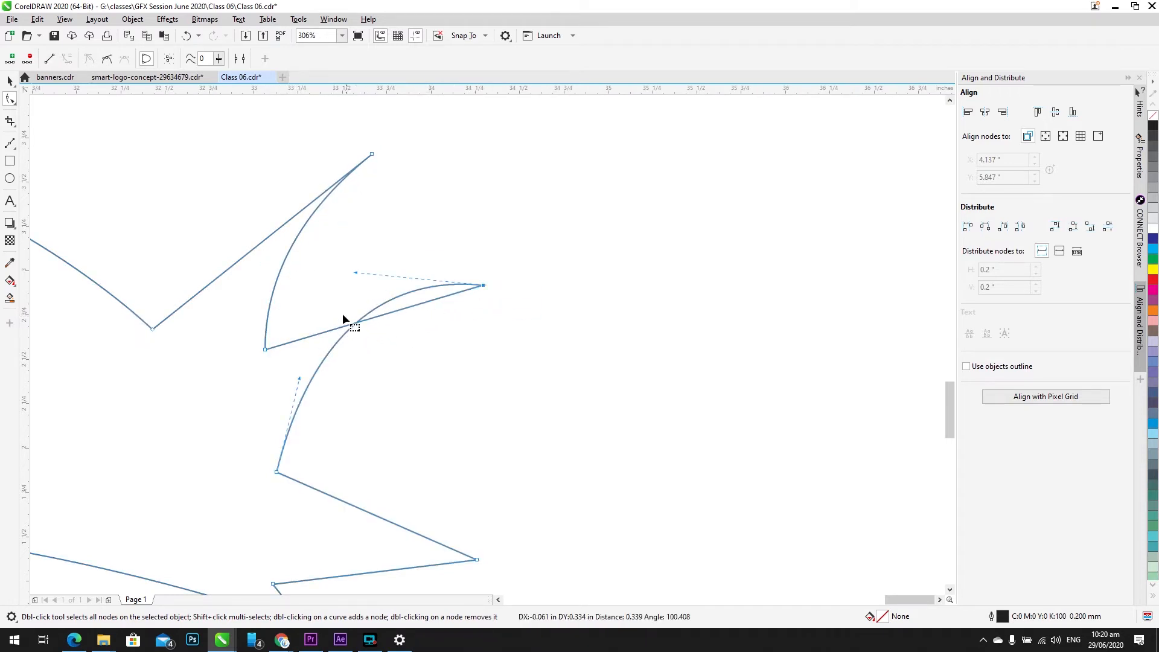
left_click_drag(475, 307, 475, 308)
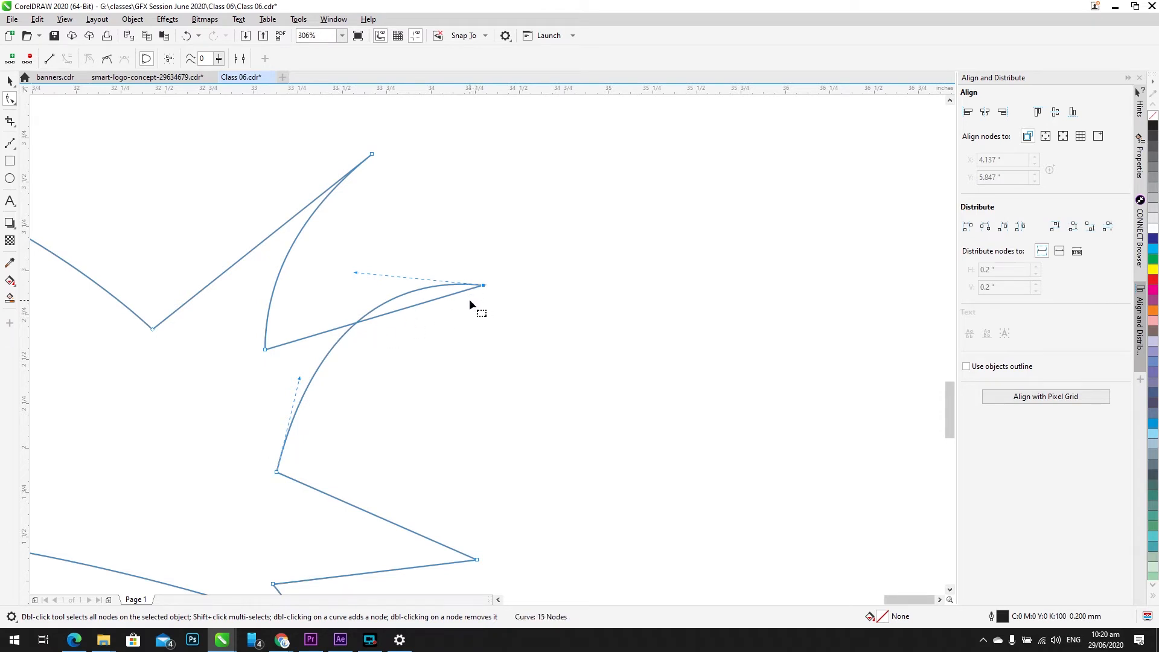
key("ctrl+z")
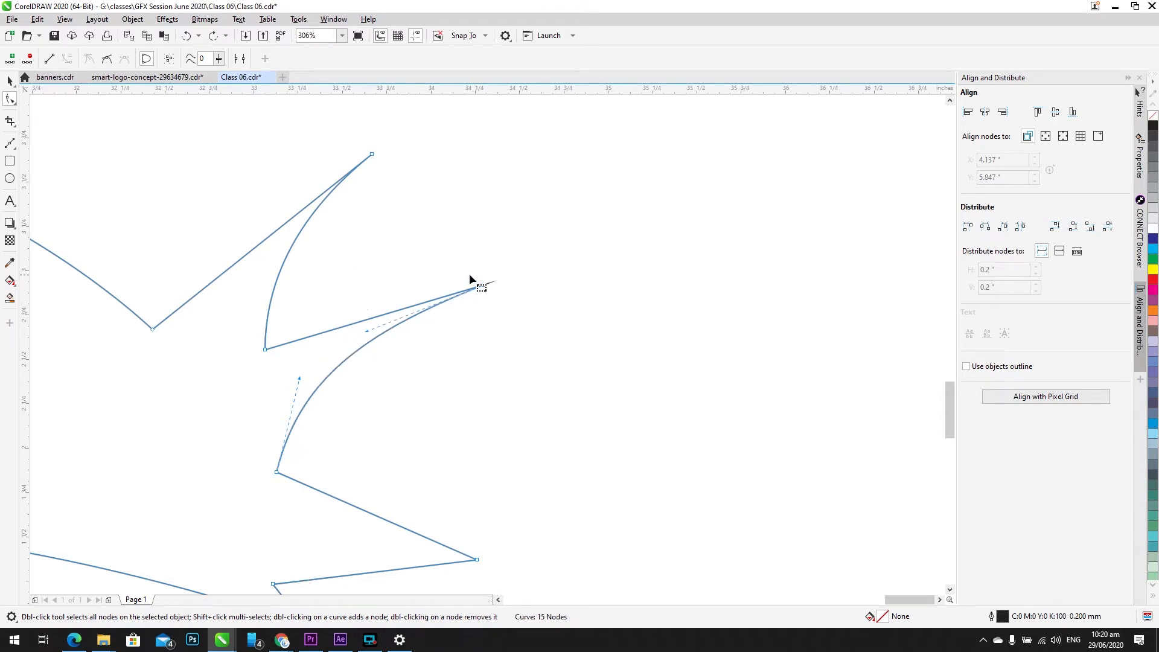
Step: Convert the swan's curved bottom segment back to a straight line with the Shape tool
key("space")
scroll(455, 299, "down", 2)
left_click_drag(523, 318, 485, 319)
scroll(429, 337, "down", 4)
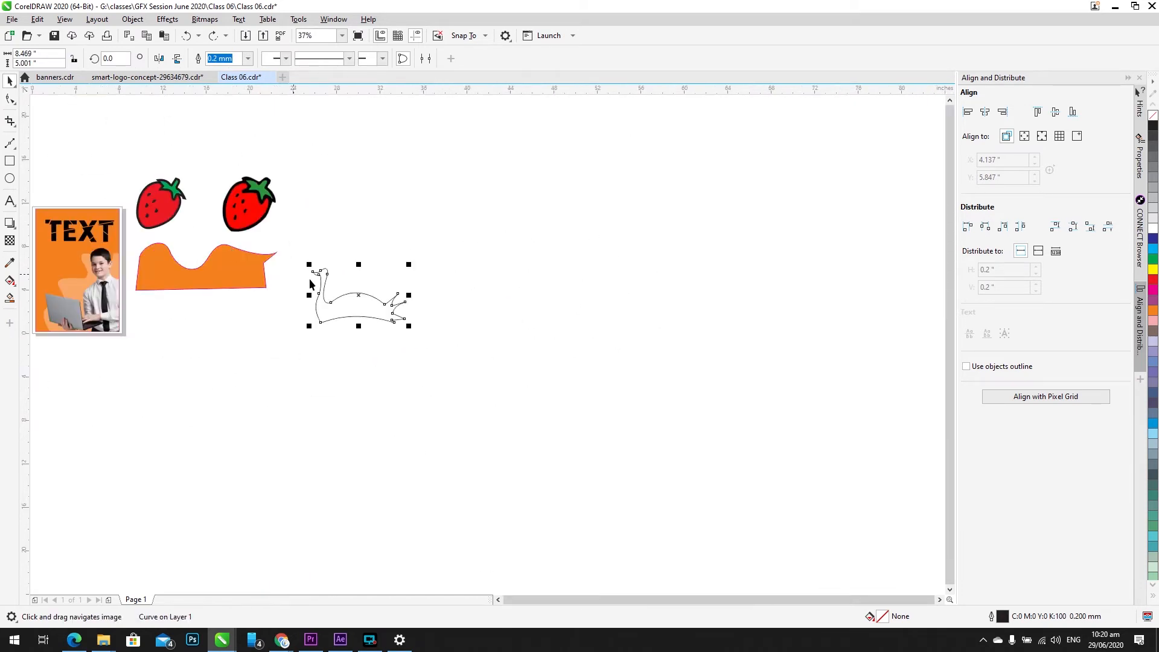
scroll(322, 315, "up", 3)
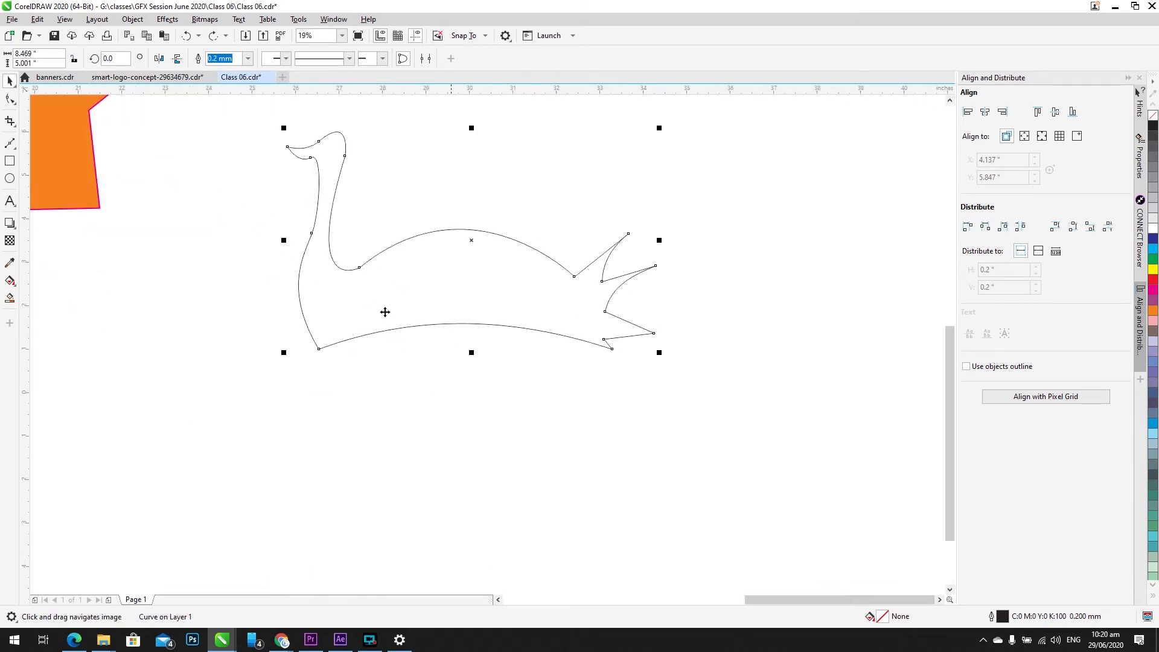
key("F10")
left_click(436, 323)
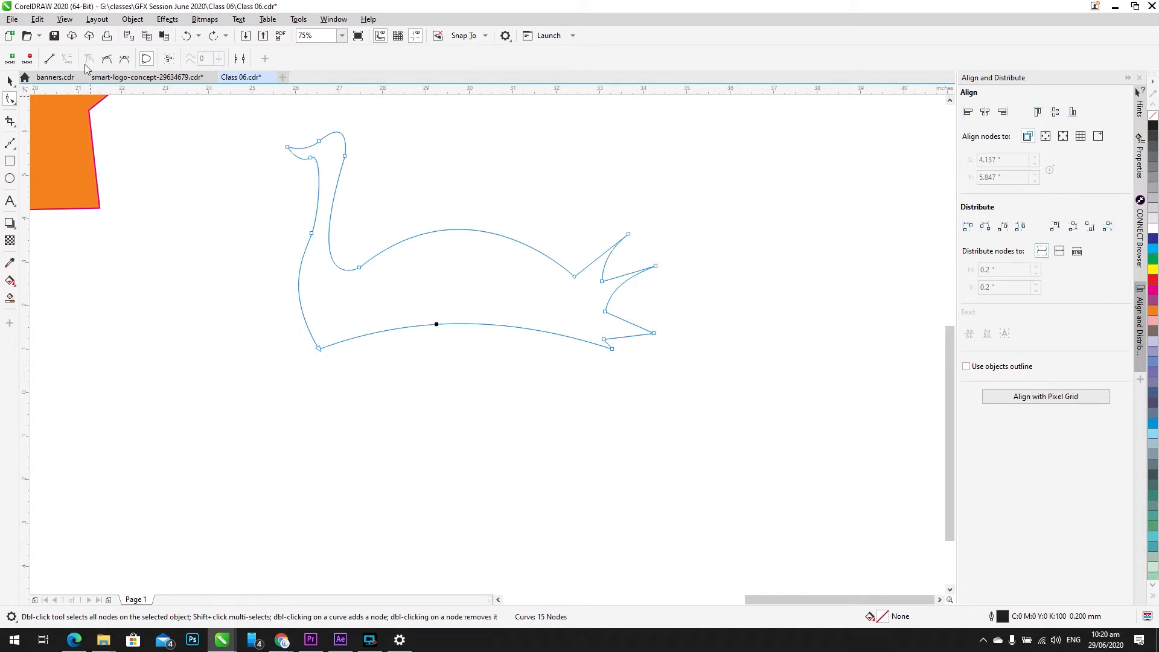
left_click(50, 59)
key("space")
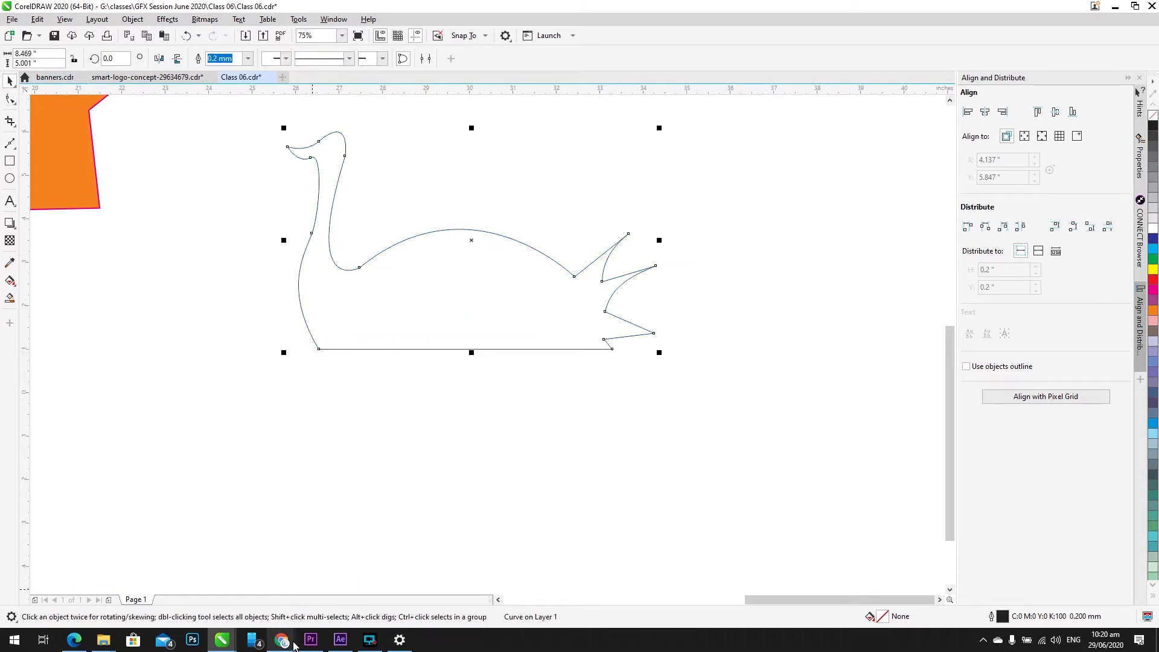
Step: Switch to Chrome and open google.com
mouse_move(294, 645)
left_click(297, 616)
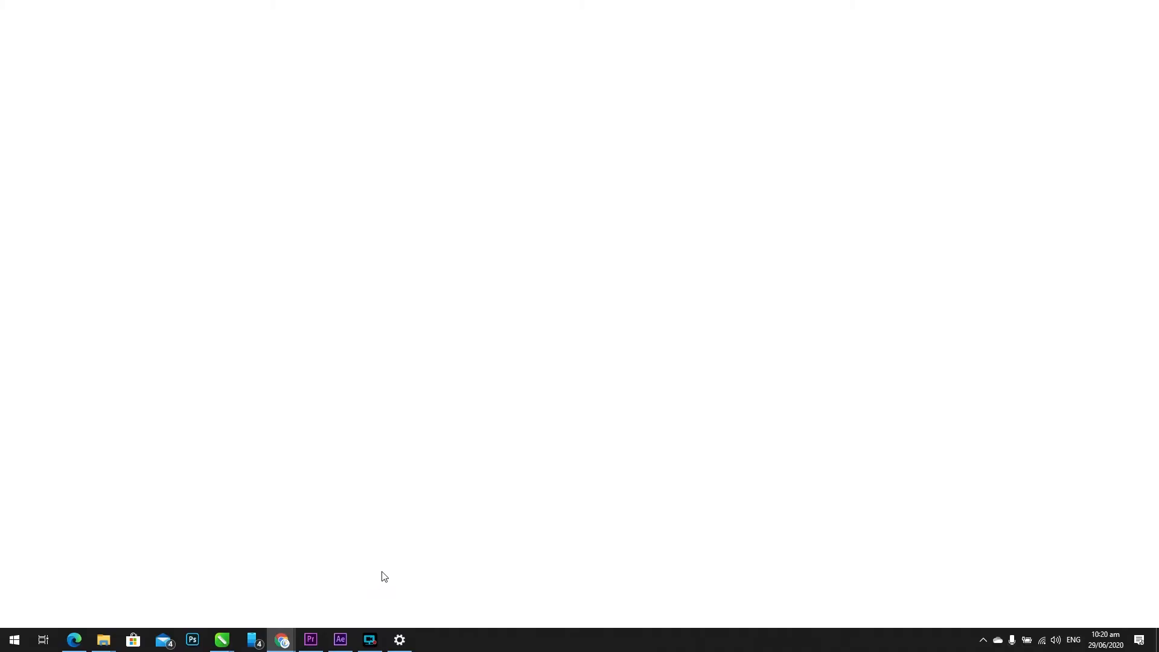
type("google.com")
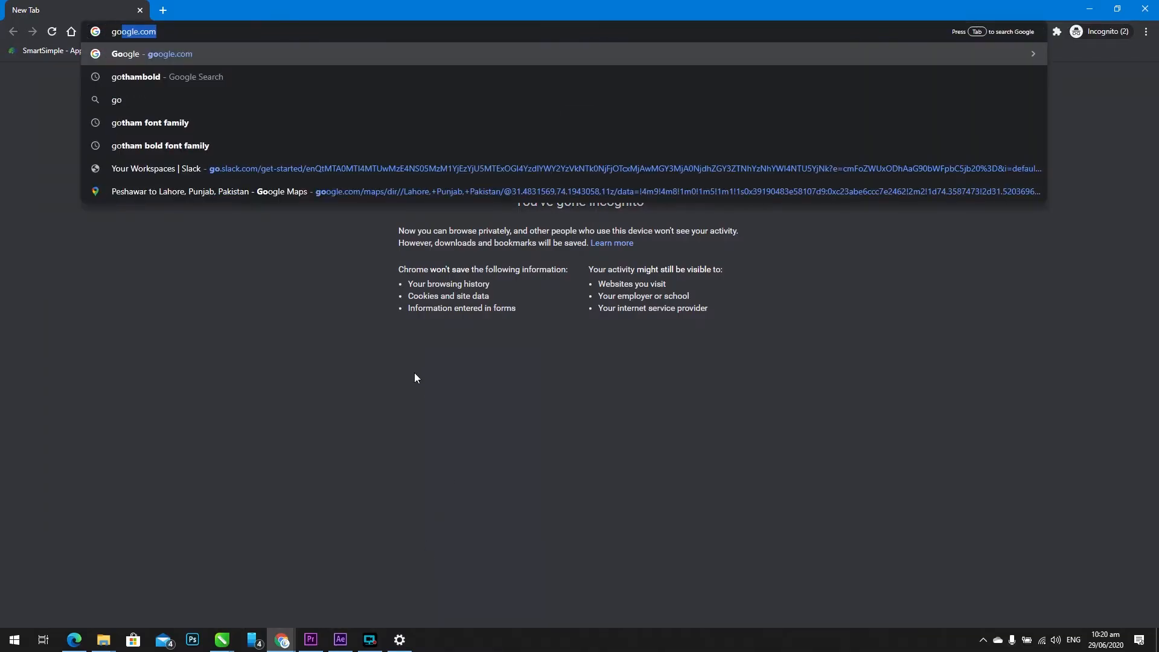
key("Return")
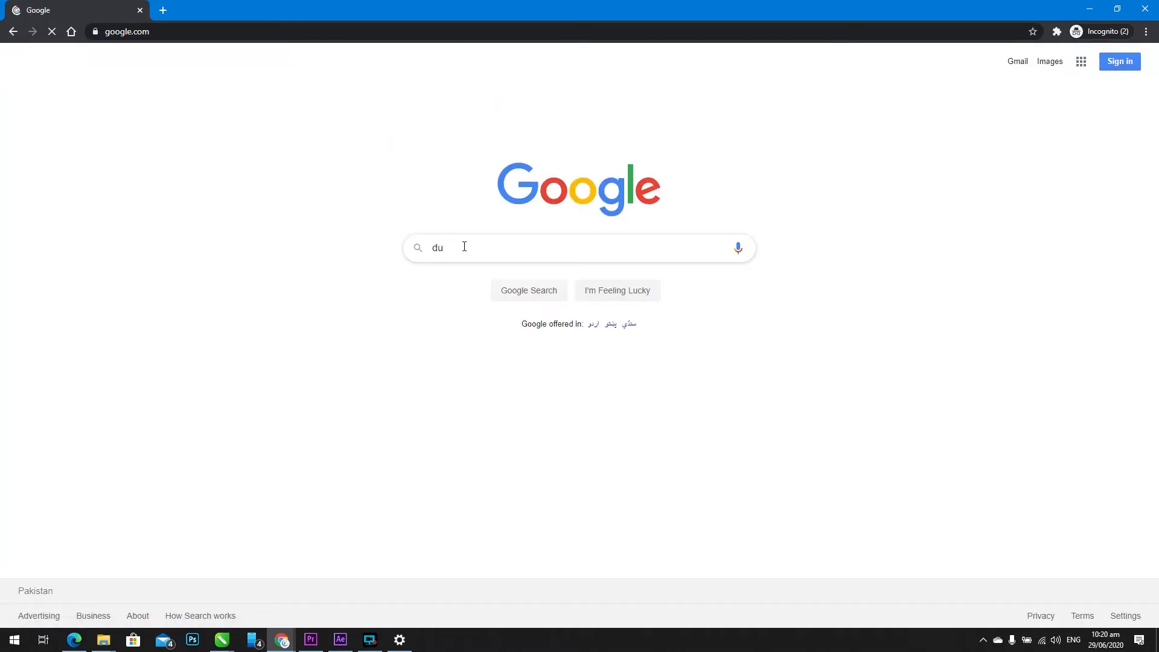
Step: Search Google Images for "duck clipart" and look through the results for a simple duck
type("clipart")
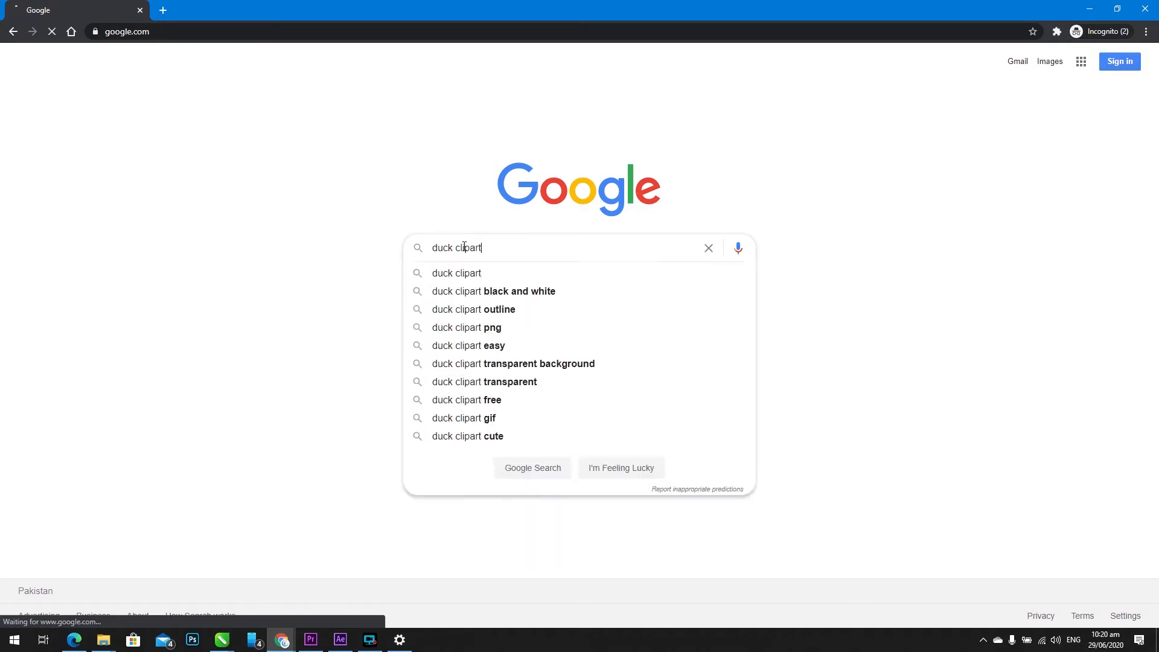
key("Return")
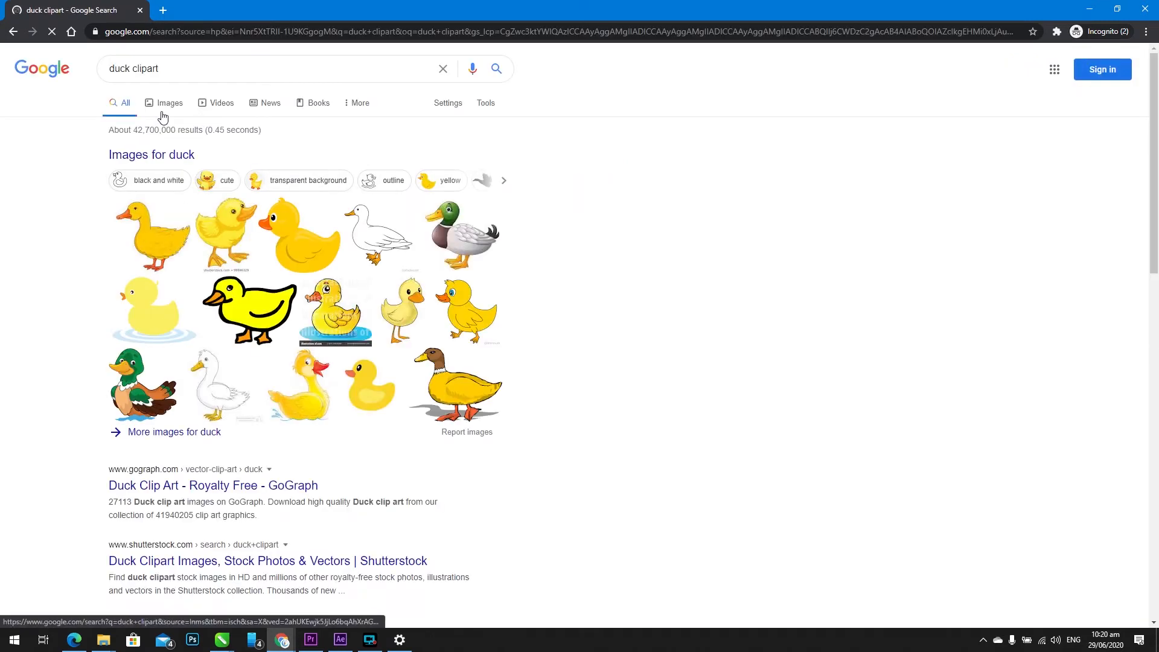
left_click(160, 116)
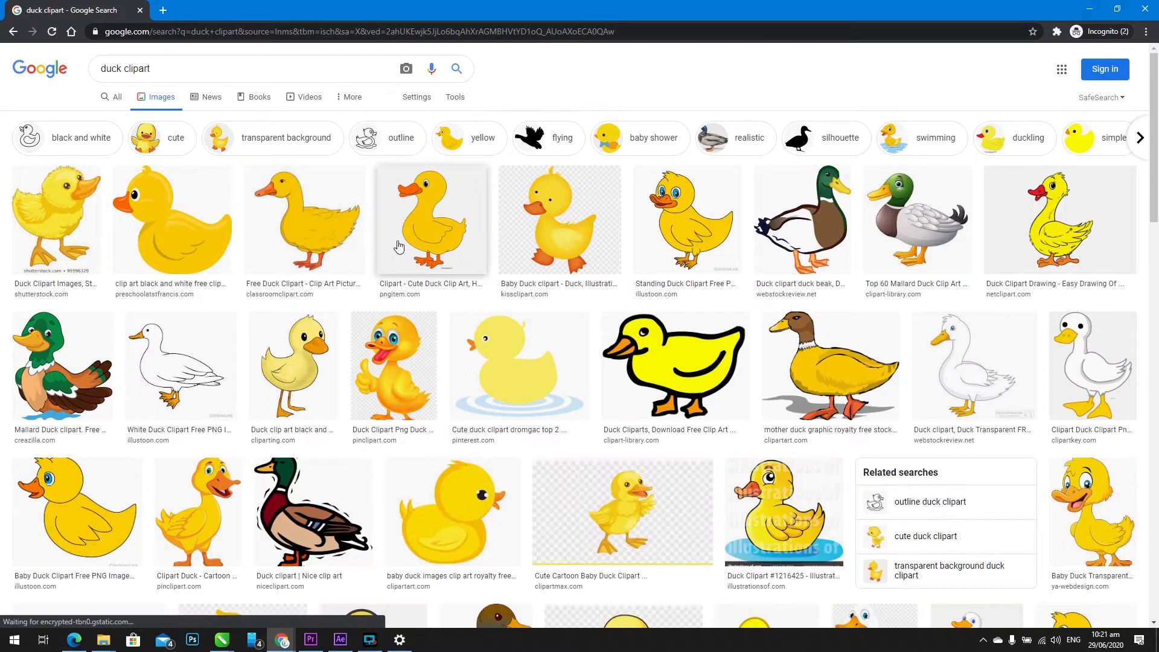
scroll(265, 341, "down", 1)
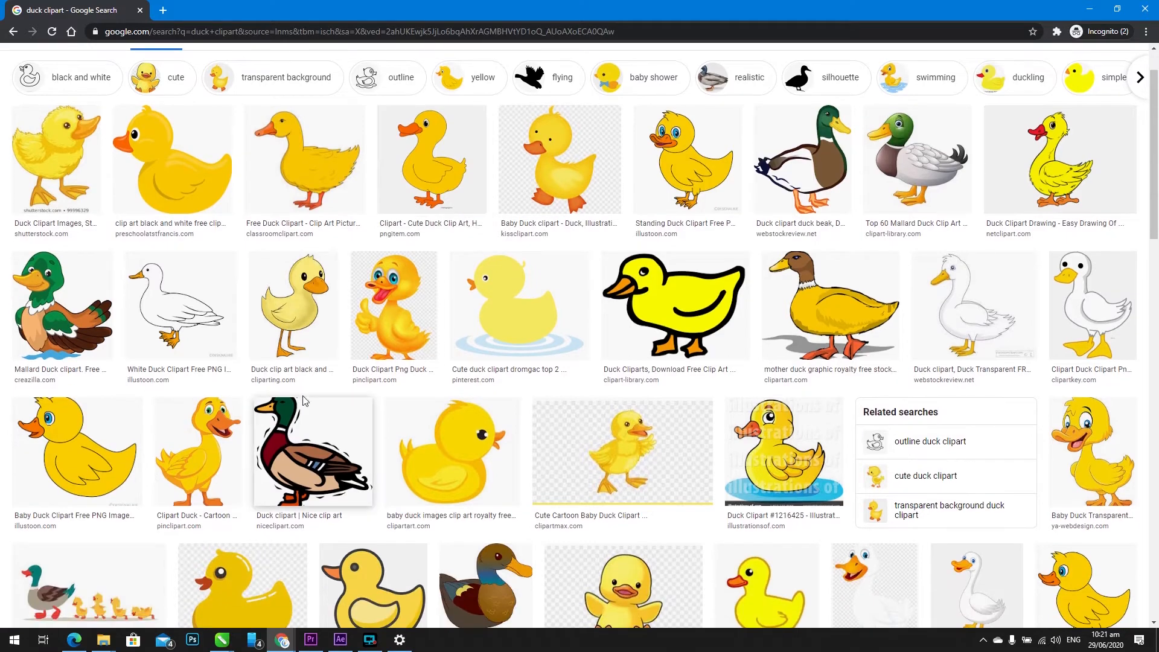
scroll(257, 385, "down", 2)
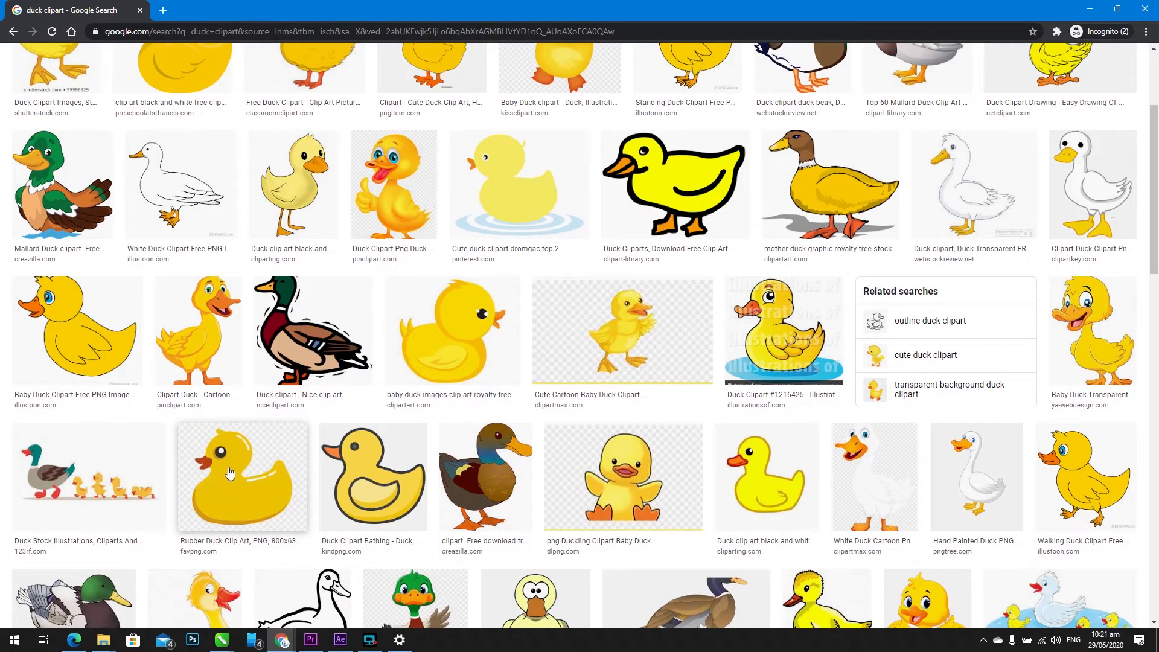
scroll(260, 416, "up", 3)
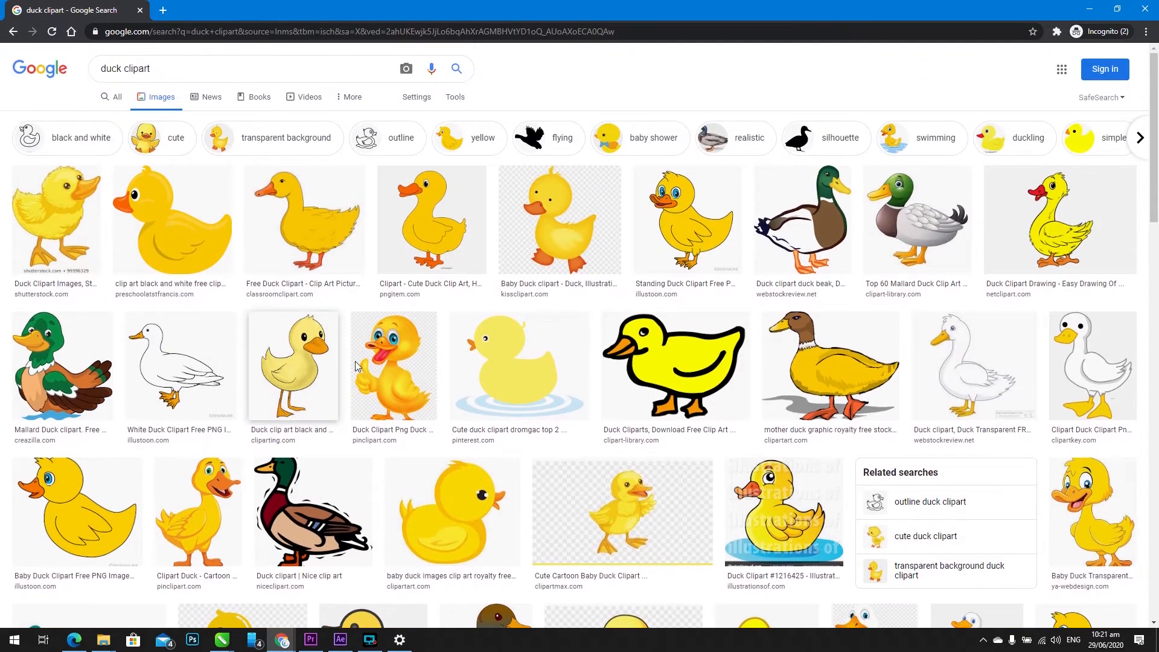
Step: Preview the black-outlined duck, open the preview of the yellow duck on rippled water, and capture that duck as a screen snip
left_click(660, 357)
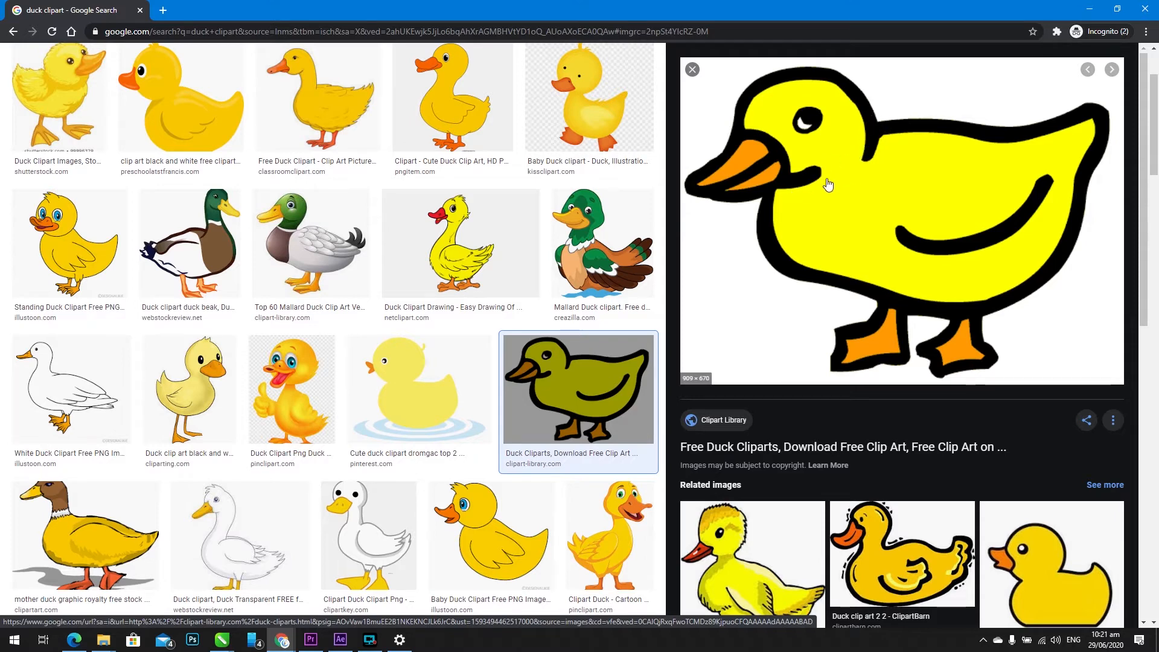
scroll(423, 471, "up", 2)
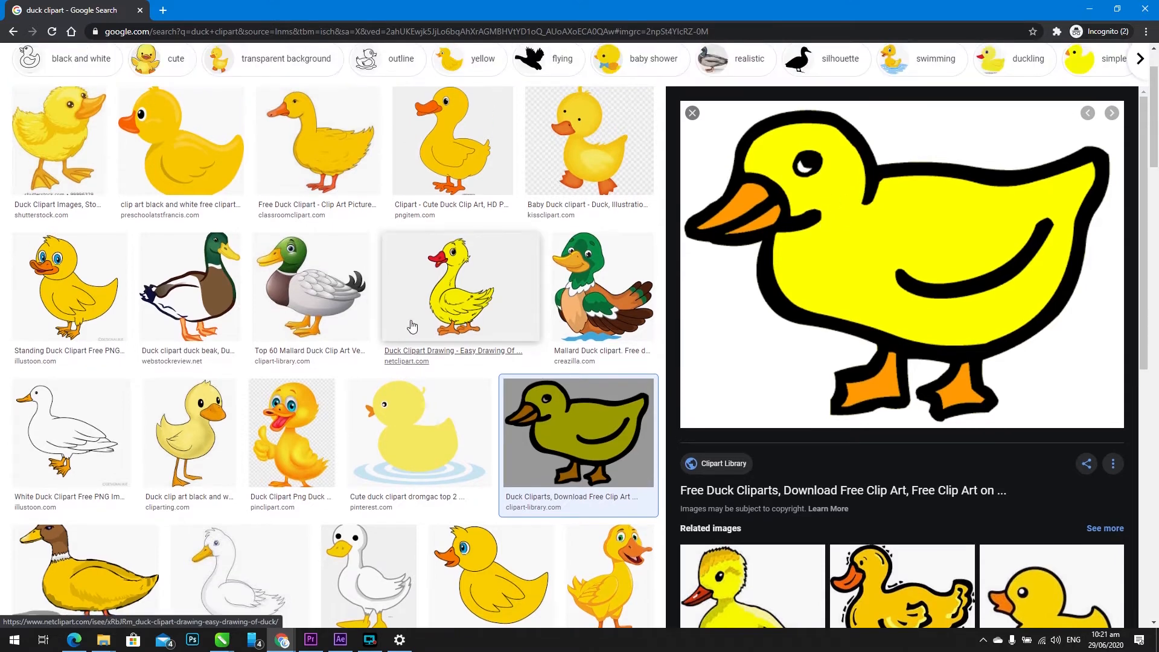
left_click(425, 476)
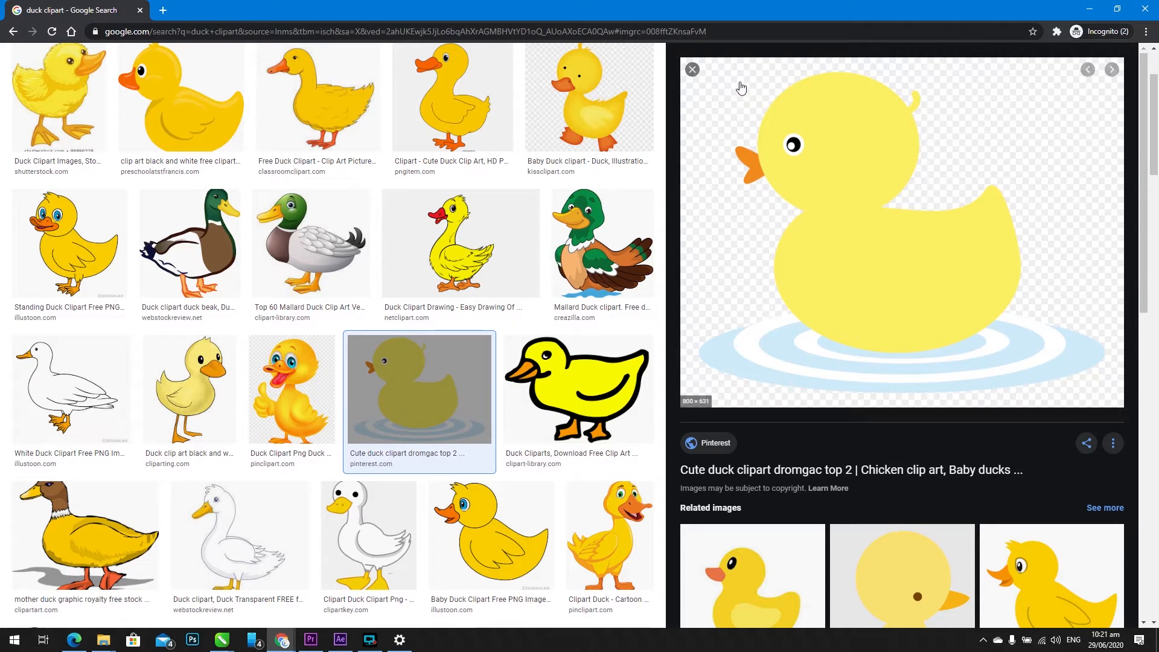
key("super+shift+s")
mouse_move(685, 60)
left_mouse_down()
mouse_move(839, 215)
mouse_move(1118, 405)
left_mouse_up()
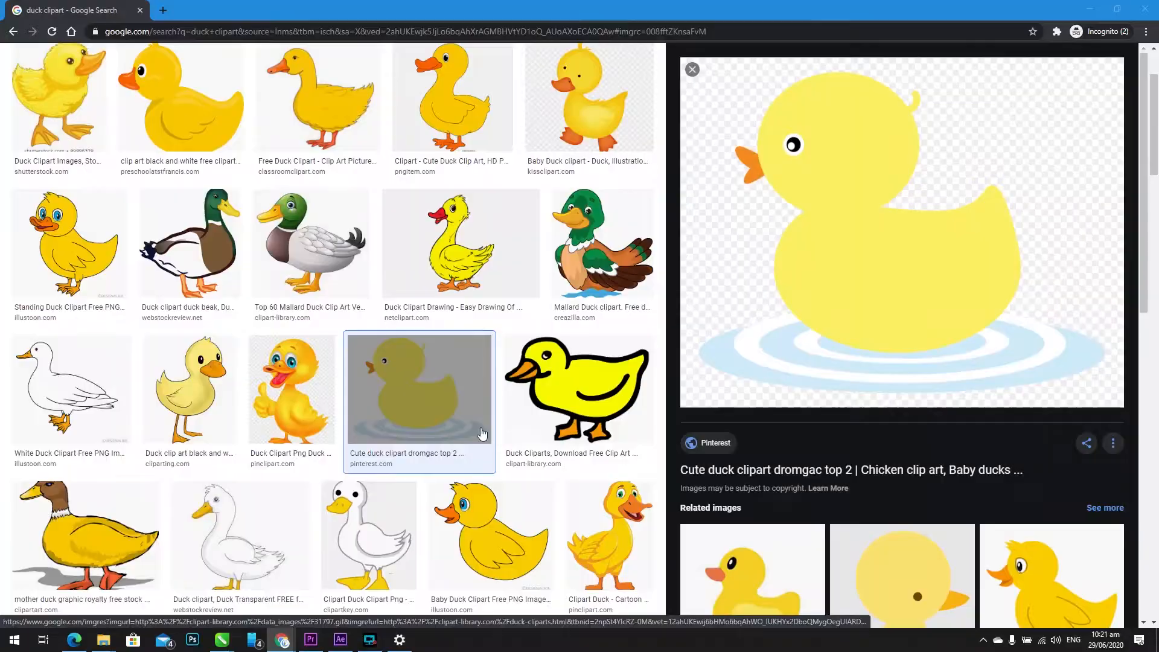
Step: Switch to Class 06.cdr in CorelDRAW and paste the captured duck image below the swan outline
mouse_move(227, 643)
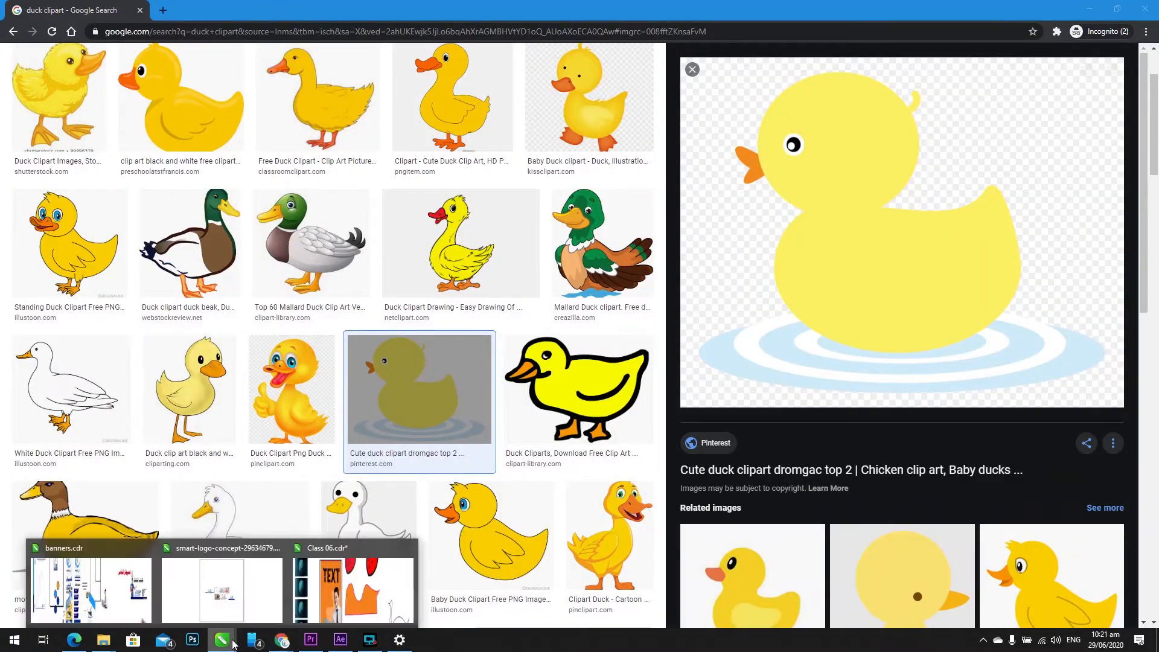
left_click(334, 600)
left_click(405, 551)
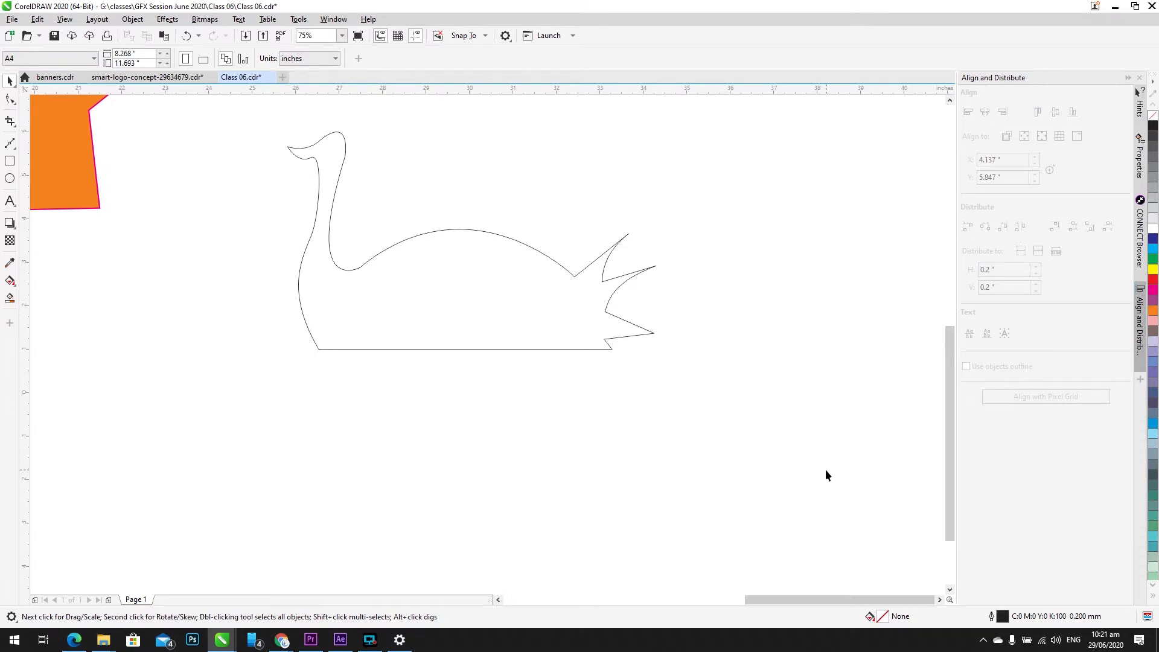
key("alt+e")
key("s")
key("Return")
scroll(700, 432, "down", 4)
left_click_drag(396, 377, 711, 472)
key("shift+F2")
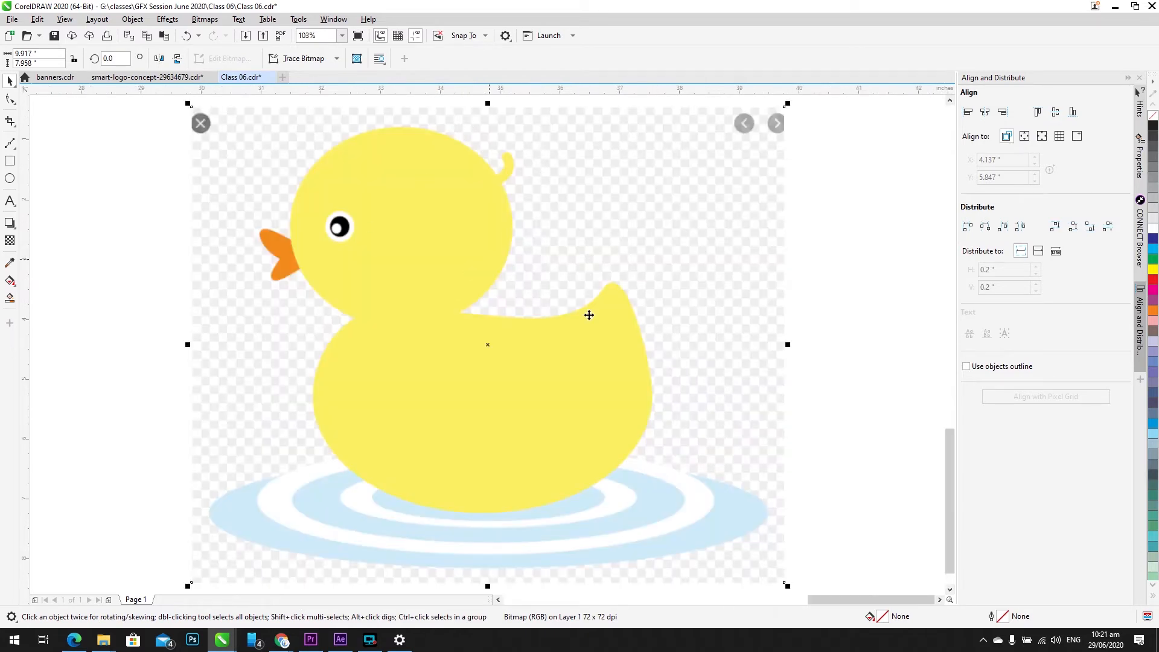
Step: Move the duck image into the empty area right of the swan and delete the orange TEXT poster
scroll(422, 362, "down", 2)
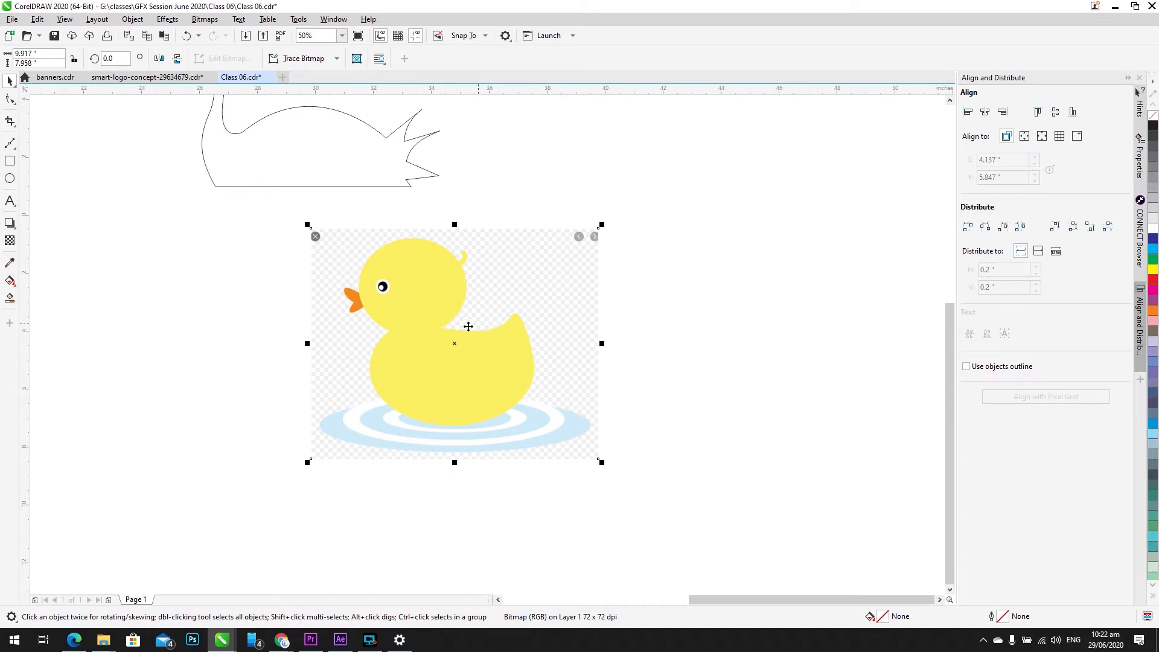
scroll(393, 380, "down", 4)
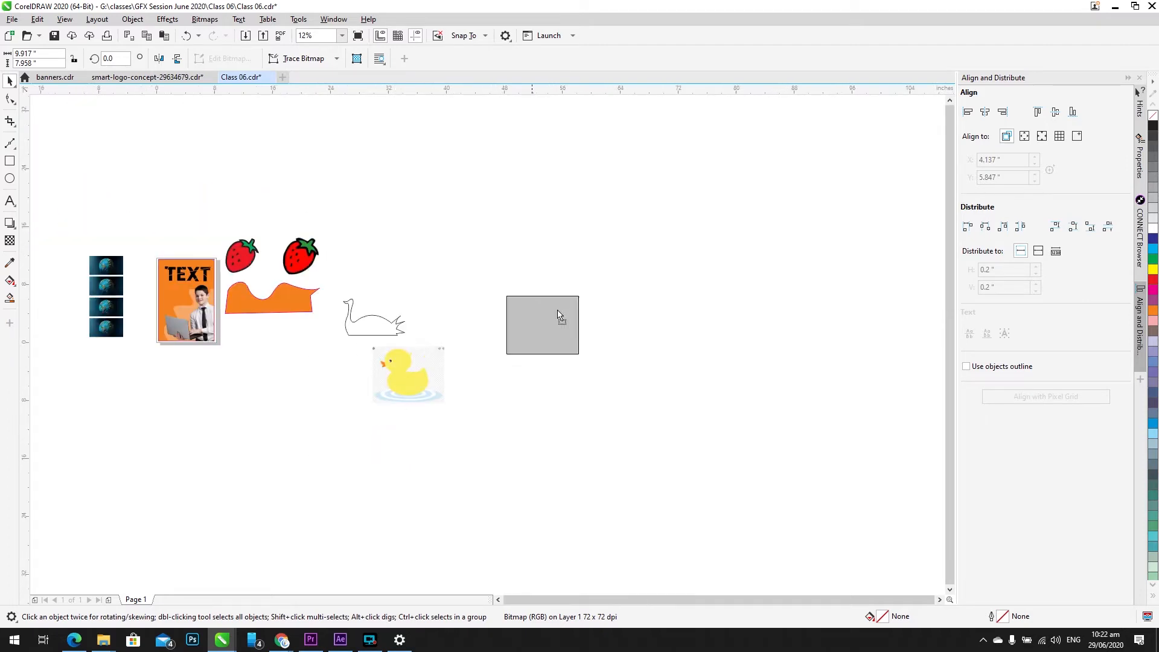
left_click_drag(221, 198, 104, 416)
key("Delete")
Step: Delete the wavy orange shape below the strawberries
left_click(291, 300)
left_click(150, 266)
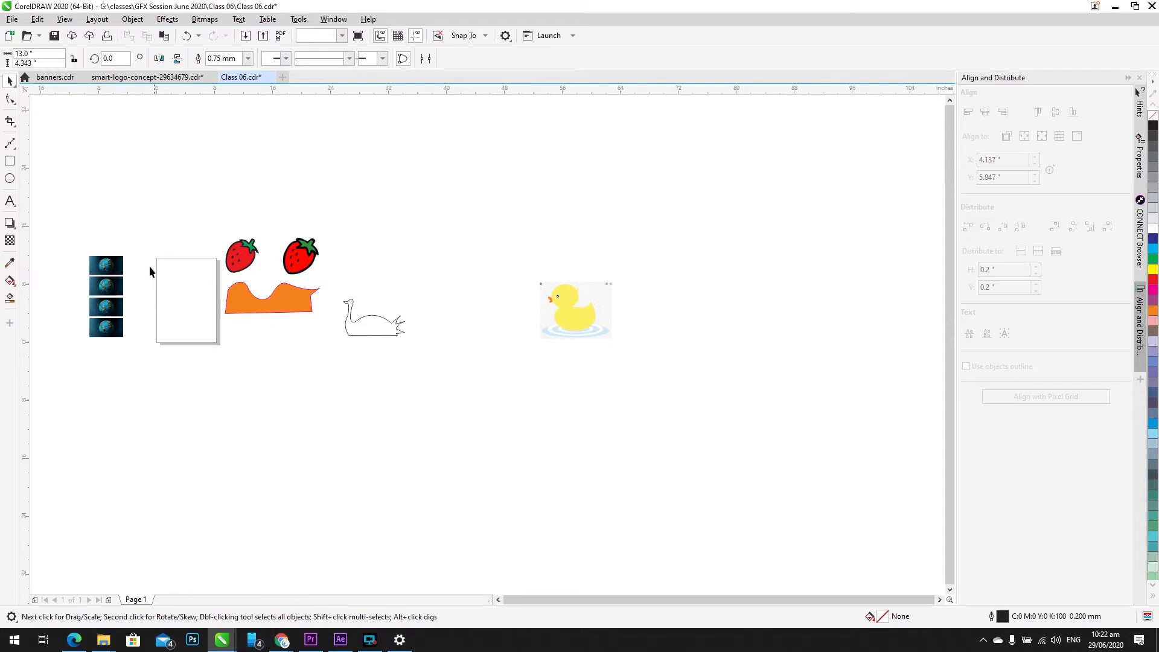
left_click_drag(195, 198, 641, 387)
left_click(243, 307)
key("Delete")
Step: Select both strawberries and examine them close up
left_click_drag(157, 398, 336, 214)
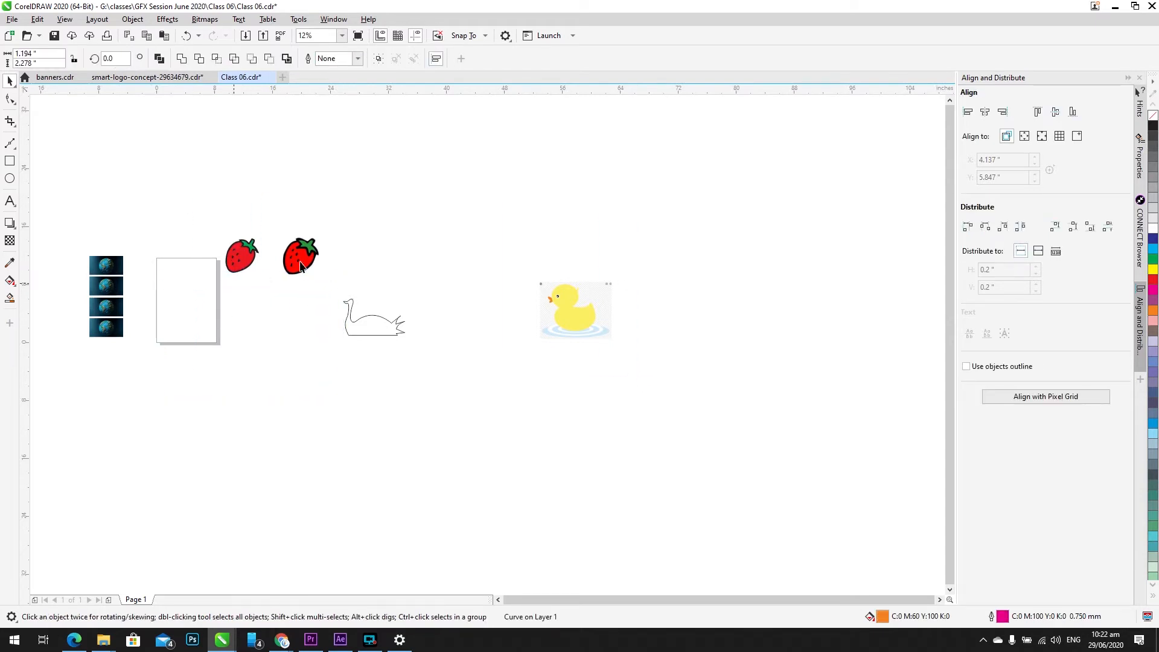
left_click_drag(324, 313, 326, 313)
key("shift+F2")
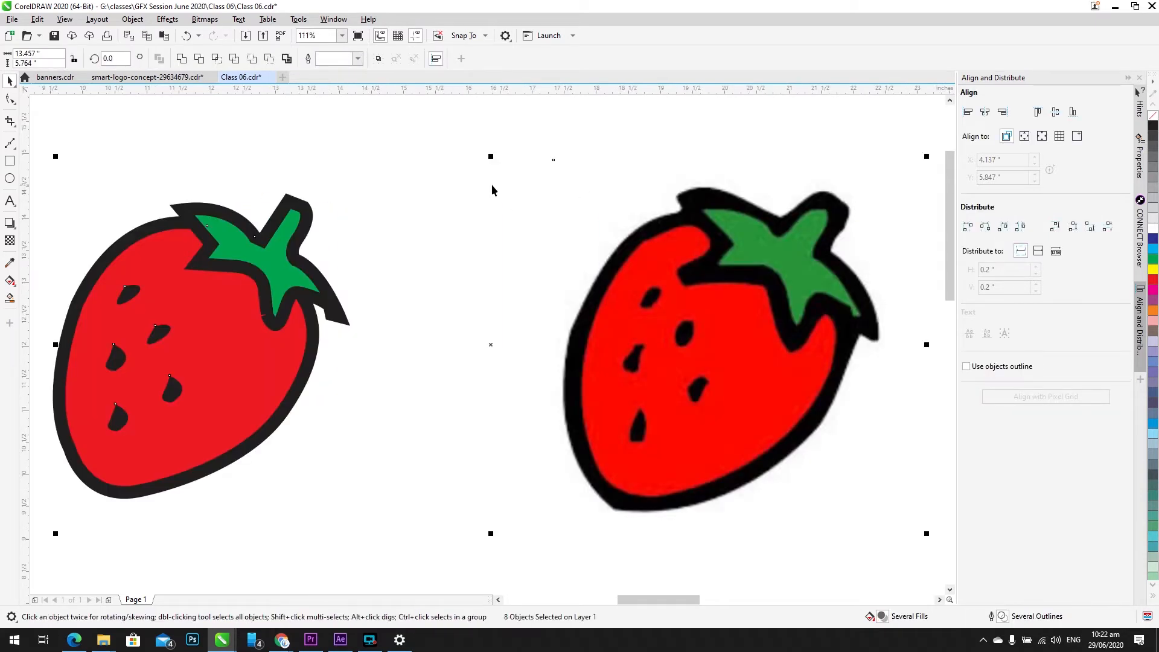
Step: Select the swan outline and activate the Polyline tool with the swan and duck in view
key("F4")
key("F2")
left_click_drag(422, 320, 911, 507)
left_click(247, 335)
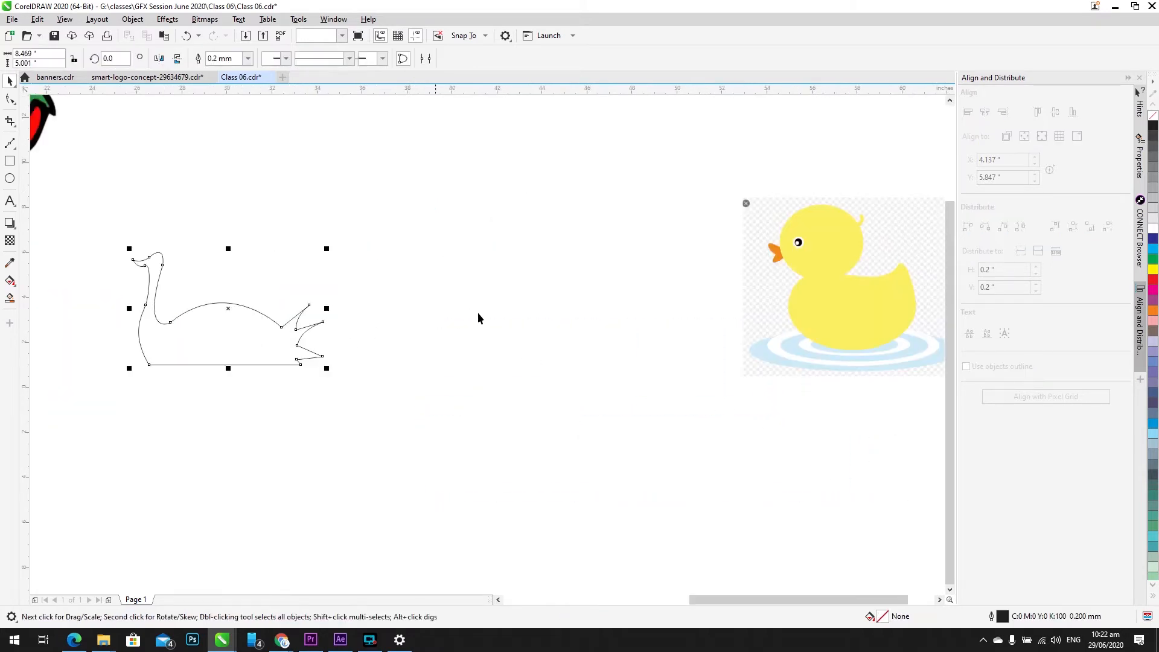
left_click(10, 144)
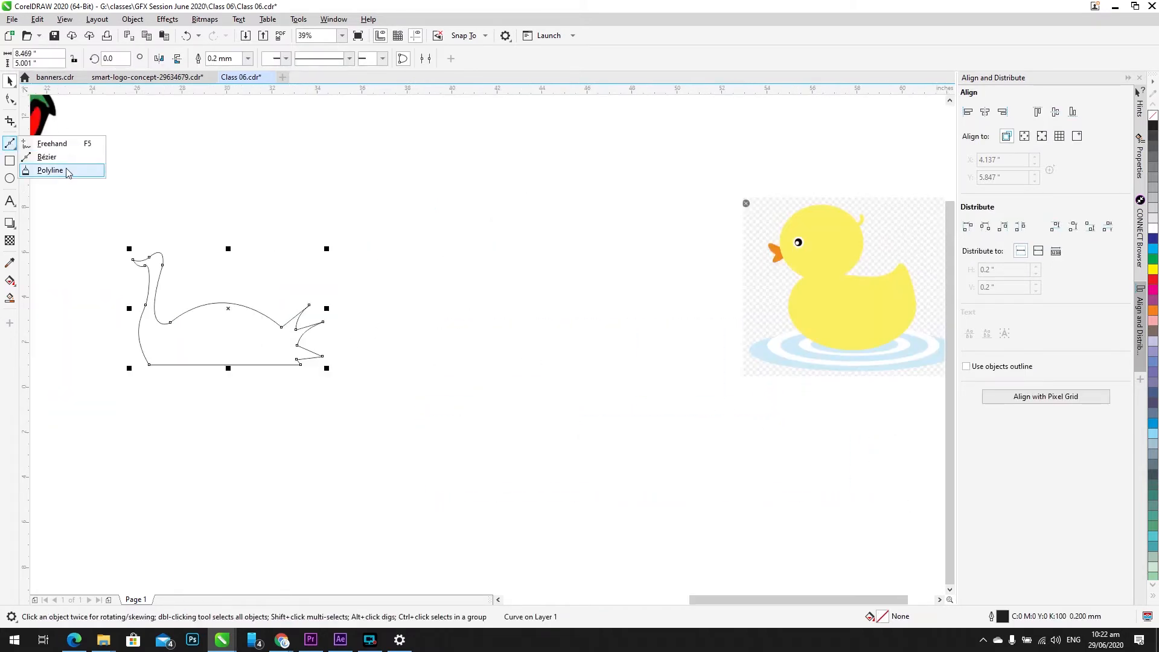
left_click(69, 174)
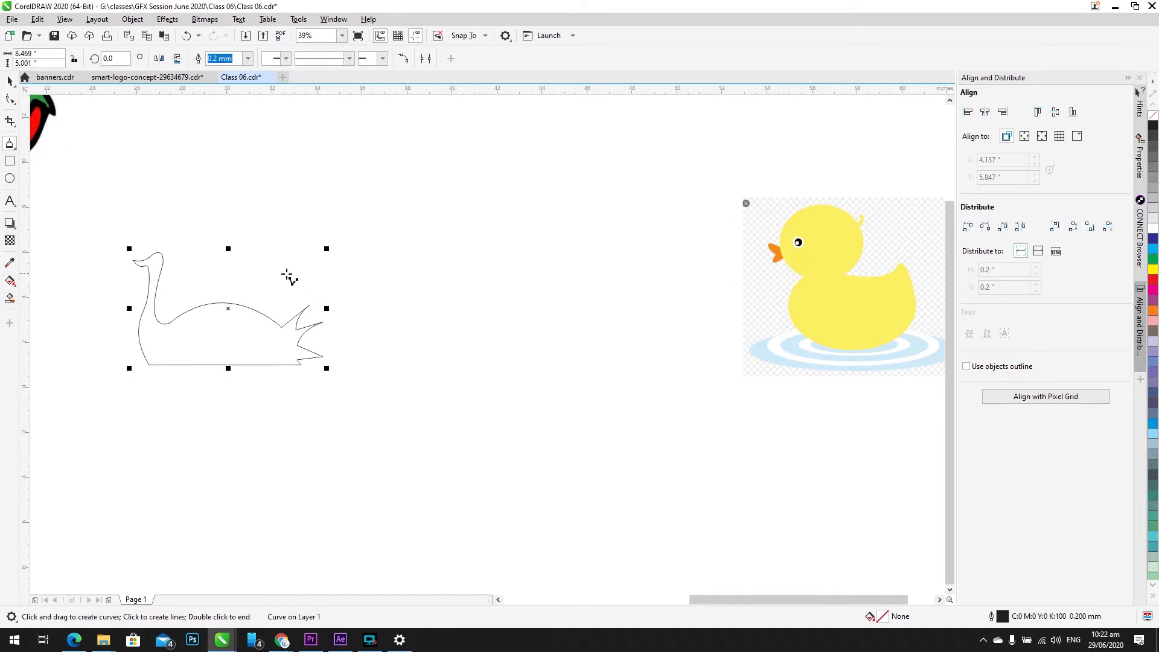
Step: Try drawing a shape of straight and freehand segments with the Polyline tool between the swan and duck, and undo it
left_click(310, 199)
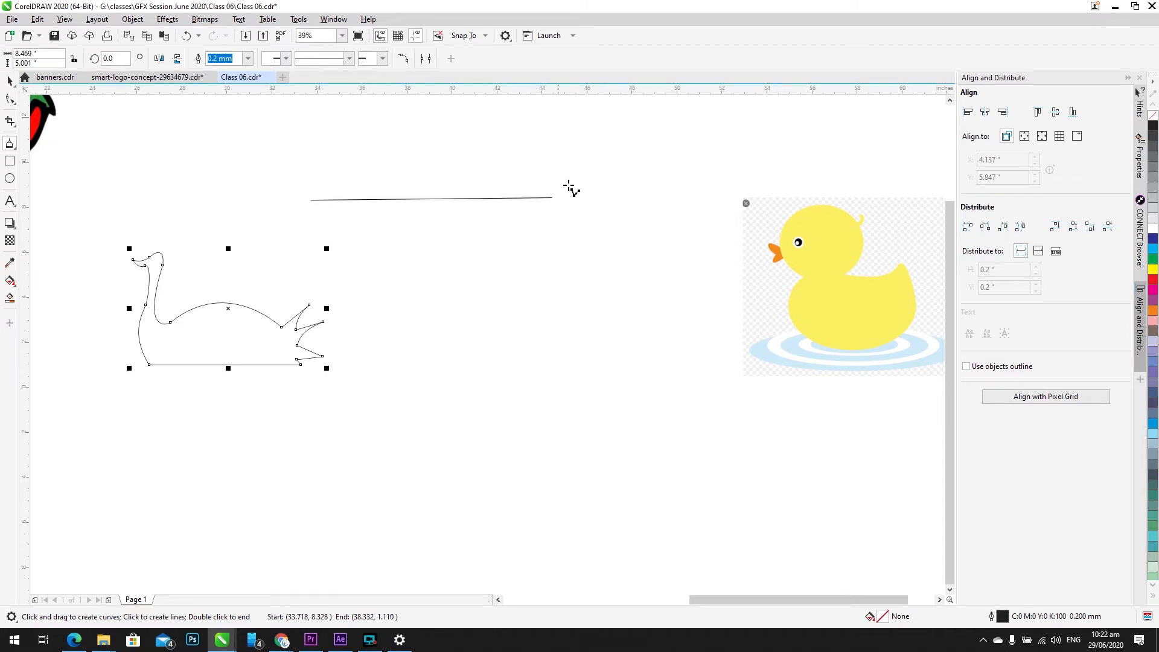
mouse_move(571, 182)
left_mouse_down()
mouse_move(668, 256)
mouse_move(691, 325)
mouse_move(676, 400)
mouse_move(540, 421)
mouse_move(317, 233)
mouse_move(308, 199)
left_mouse_up()
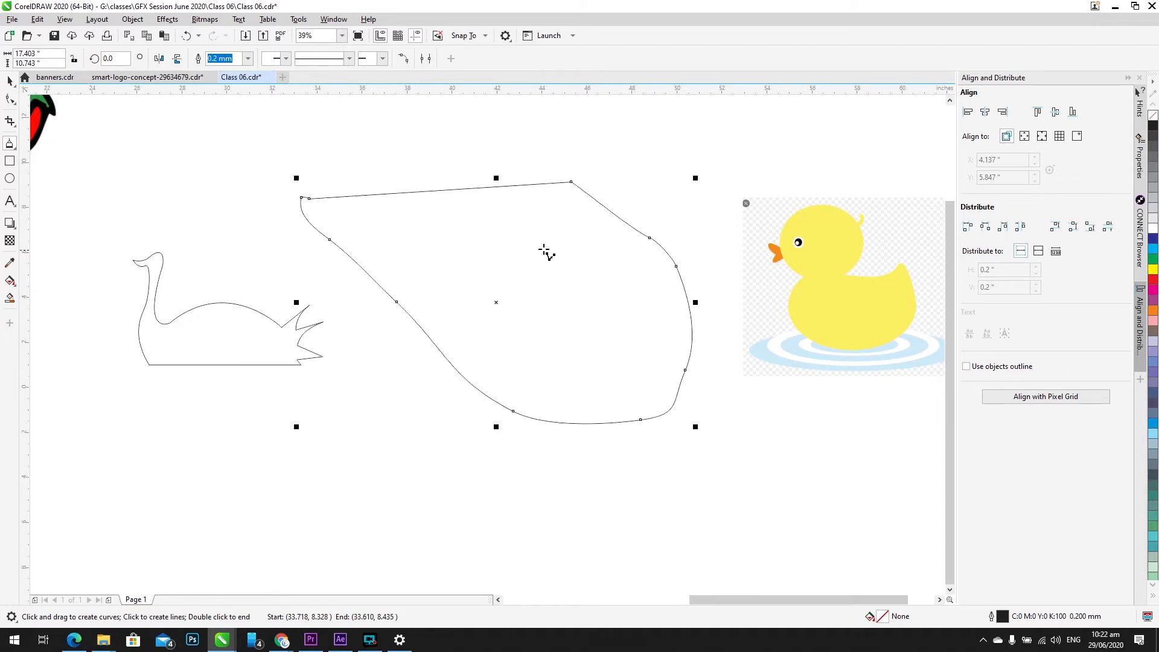
key("ctrl+z")
key("ctrl+z")
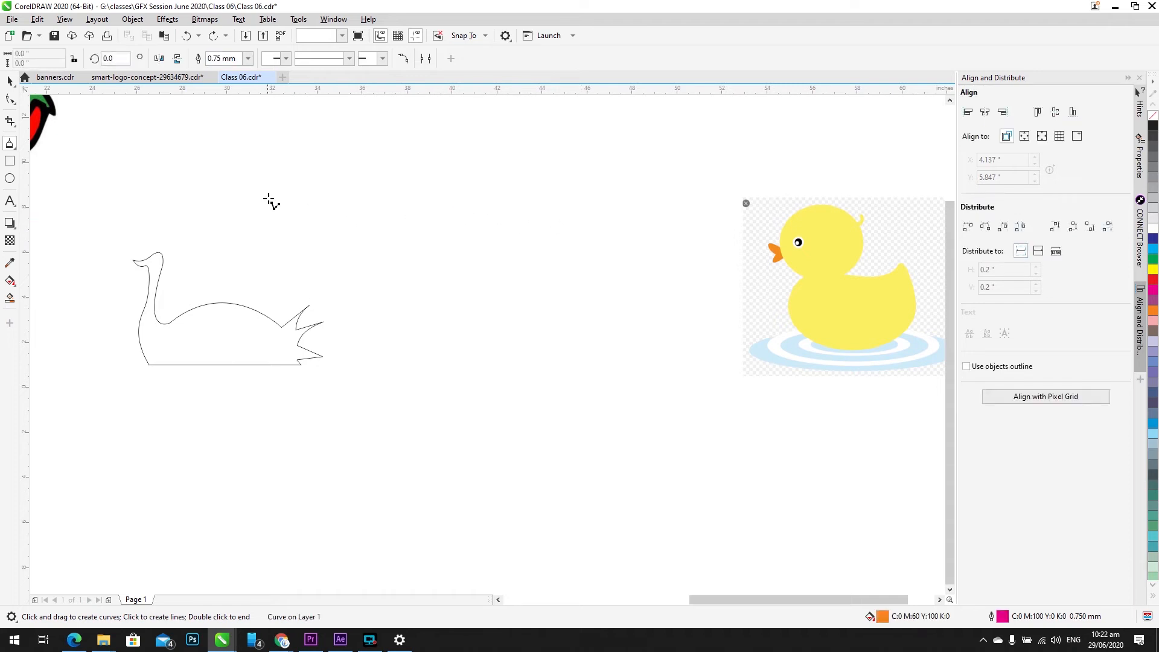
Step: Draw a stepped outline of straight Polyline segments between the swan and duck, with a top edge about 14 inches long
left_click(305, 152)
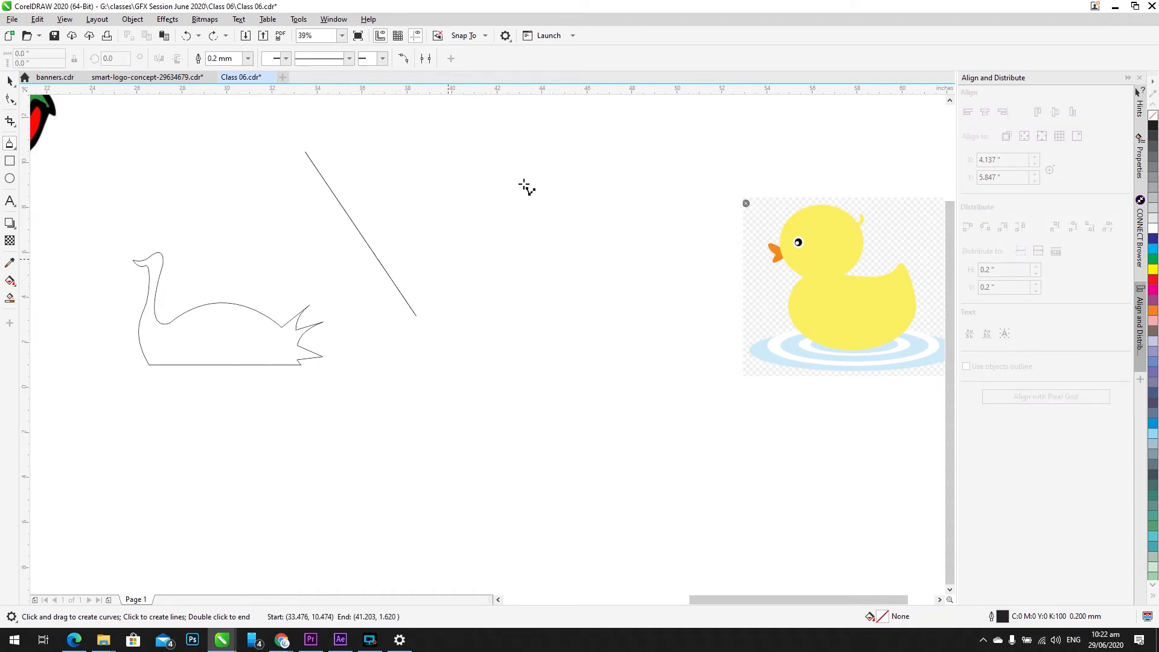
scroll(587, 192, "up", 1)
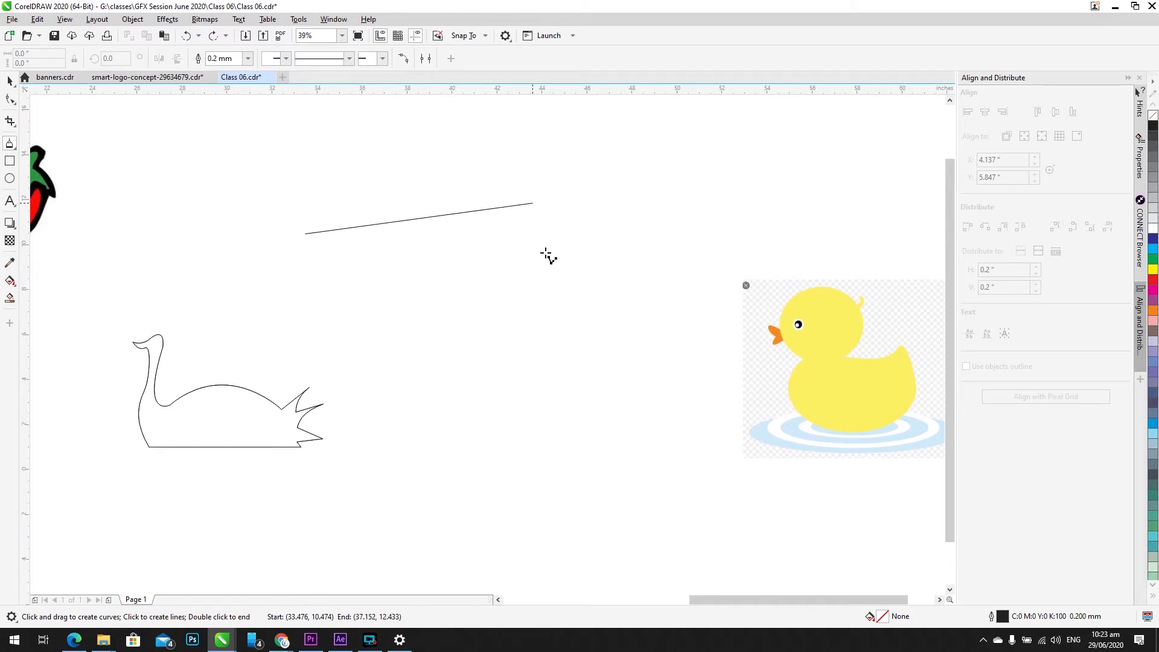
left_click(620, 230)
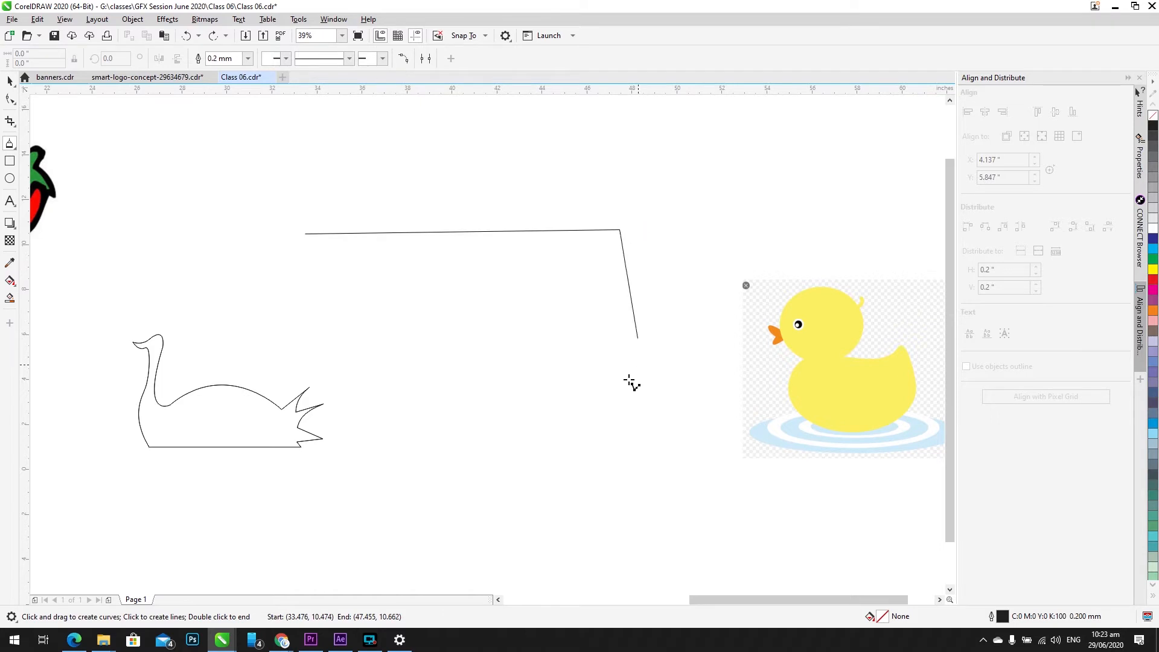
left_click(620, 351)
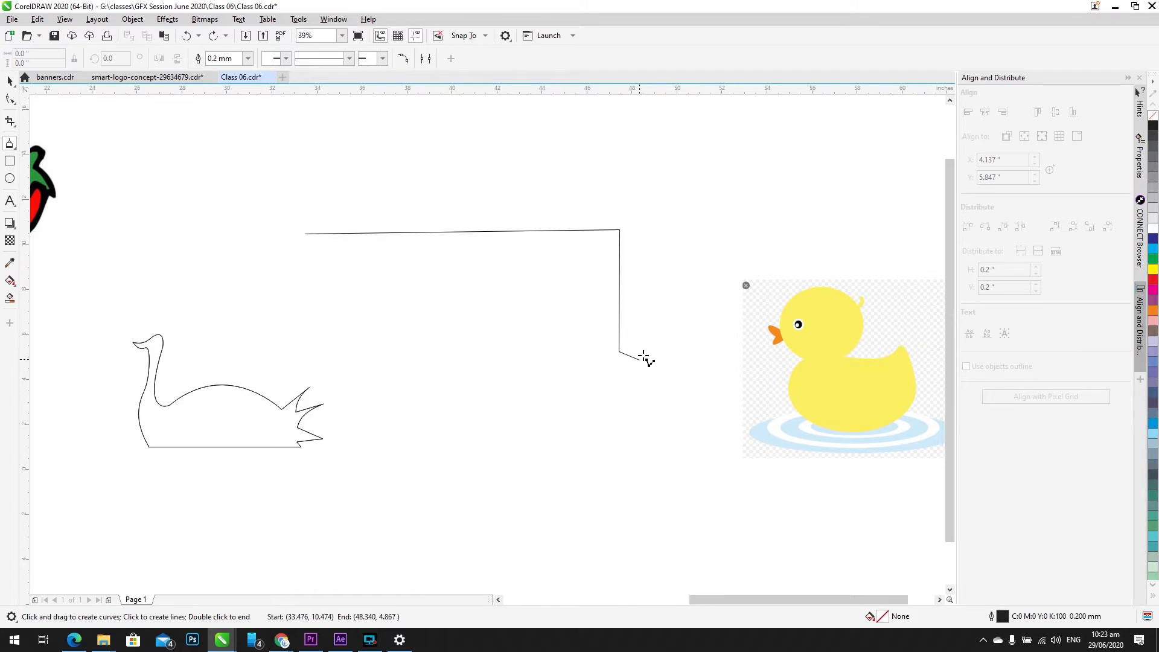
left_click(655, 348)
left_click(653, 390)
left_click(557, 387)
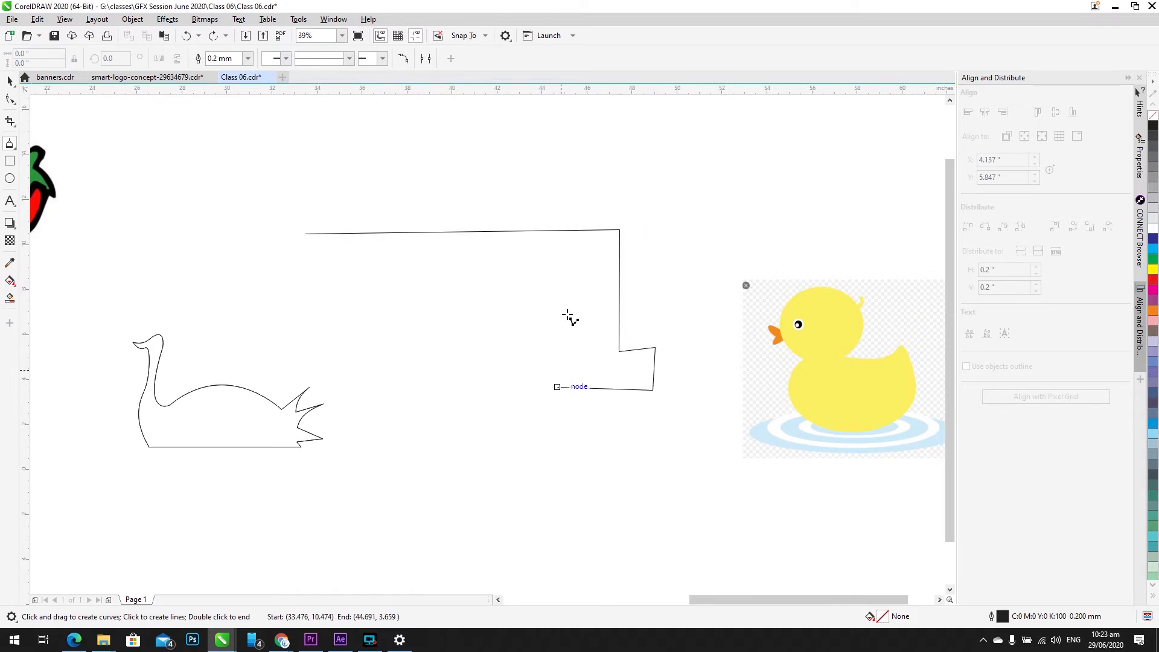
left_click(549, 259)
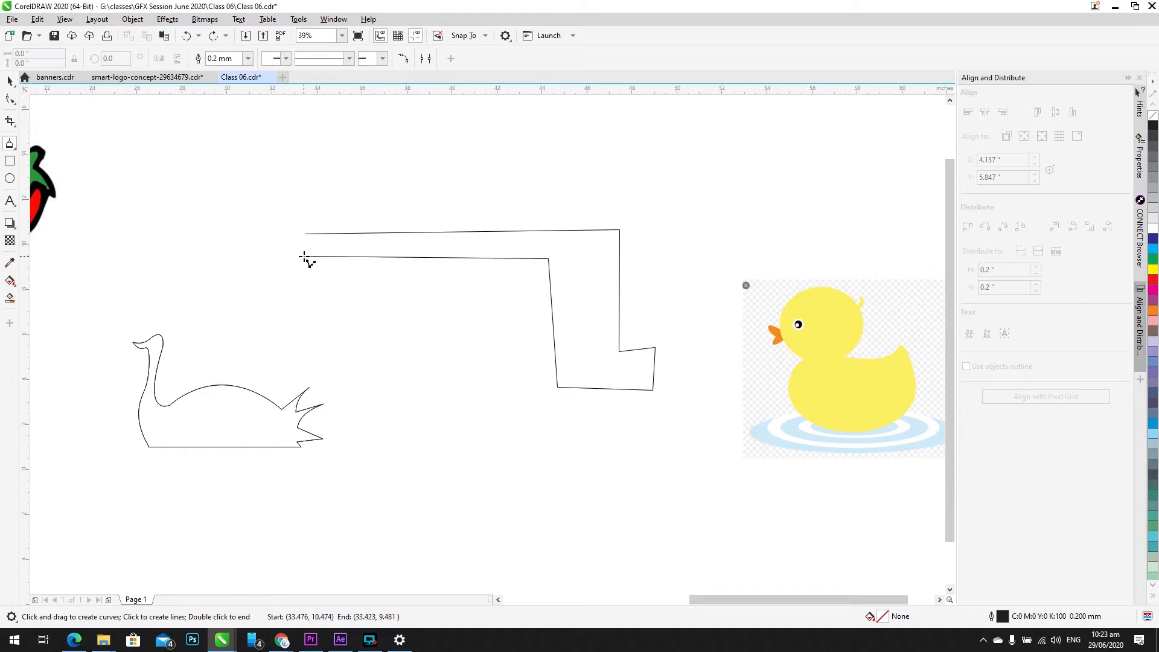
left_click(304, 256)
left_click(303, 291)
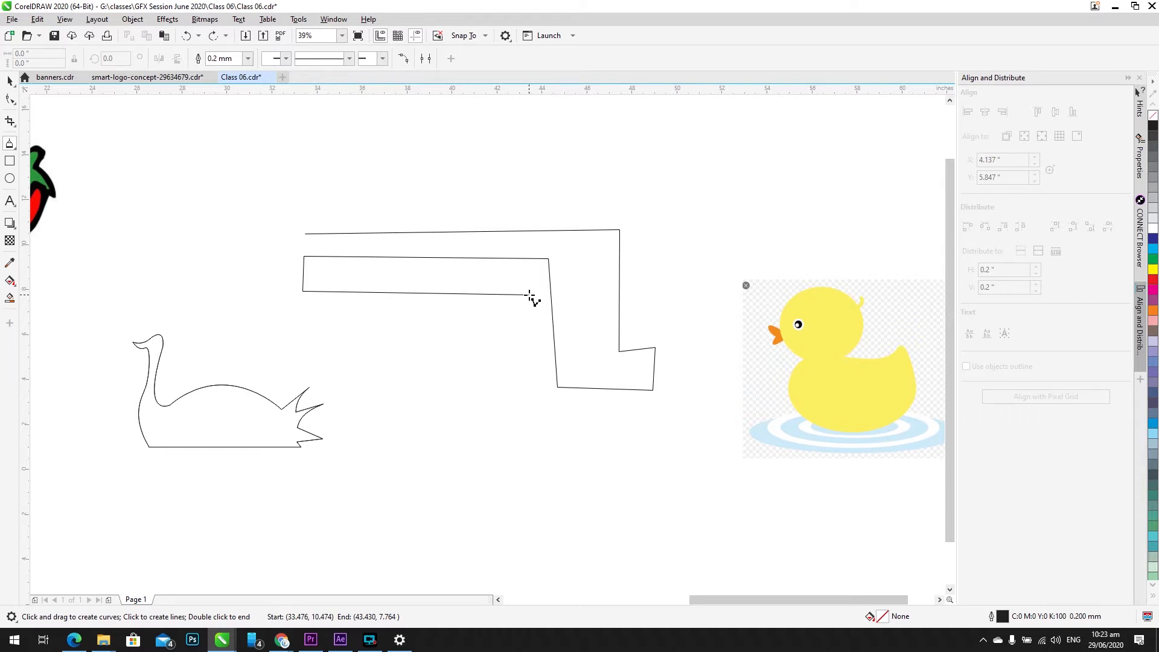
Step: Complete the polyline with a wavy freehand stretch back to its start, making a shape about 19.4 by 15.3 inches
mouse_move(529, 296)
left_mouse_down()
mouse_move(534, 340)
mouse_move(495, 378)
mouse_move(518, 444)
mouse_move(498, 478)
mouse_move(505, 533)
mouse_move(471, 559)
mouse_move(451, 455)
mouse_move(407, 484)
mouse_move(388, 419)
mouse_move(402, 380)
mouse_move(324, 386)
mouse_move(300, 319)
mouse_move(231, 307)
mouse_move(239, 226)
mouse_move(314, 224)
mouse_move(306, 248)
left_mouse_up()
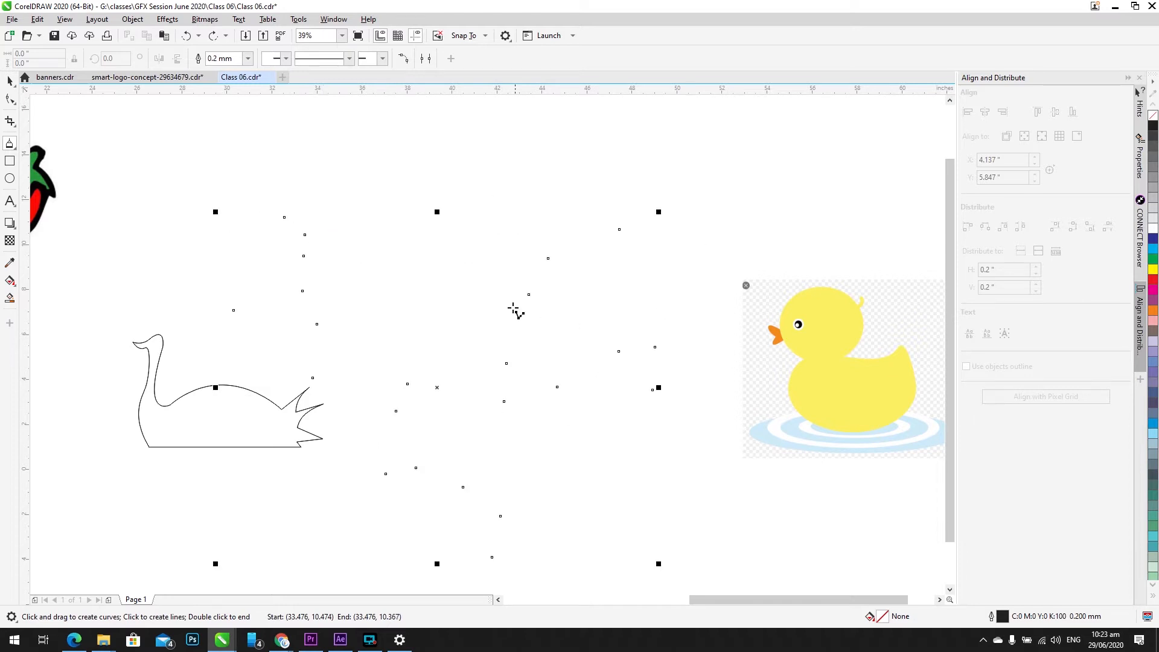
scroll(433, 301, "down", 1)
key("space")
Step: Select the finished polyline shape and fill it with green from the colour palette
left_click_drag(445, 326, 473, 180)
key("shift+F2")
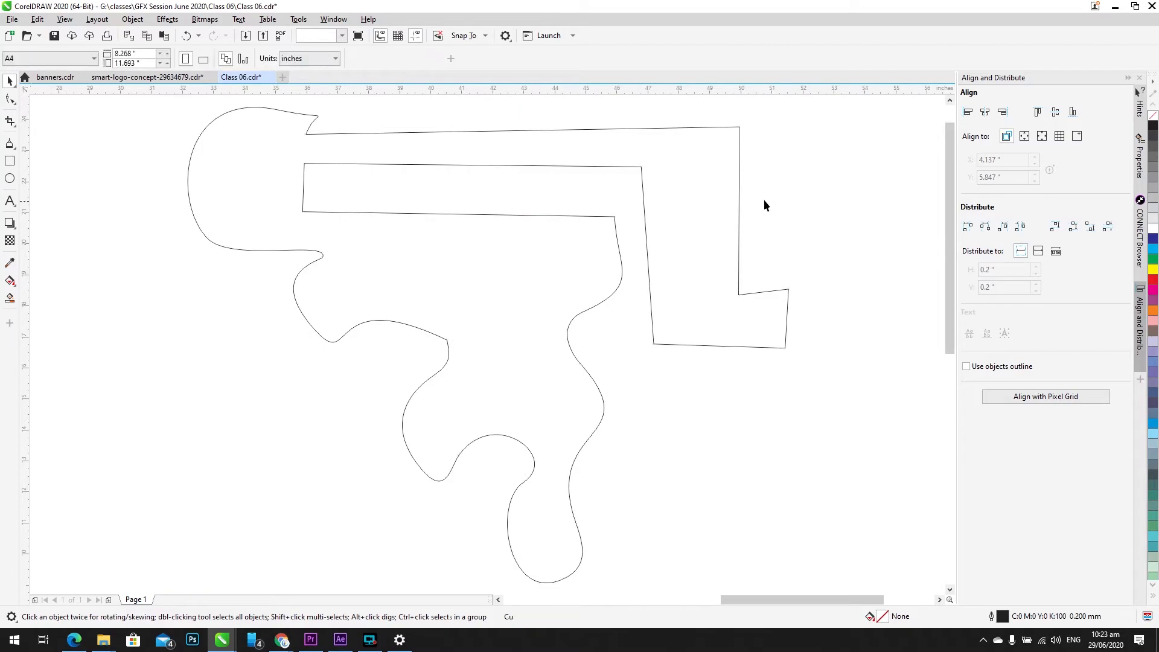
key("alt+Tab")
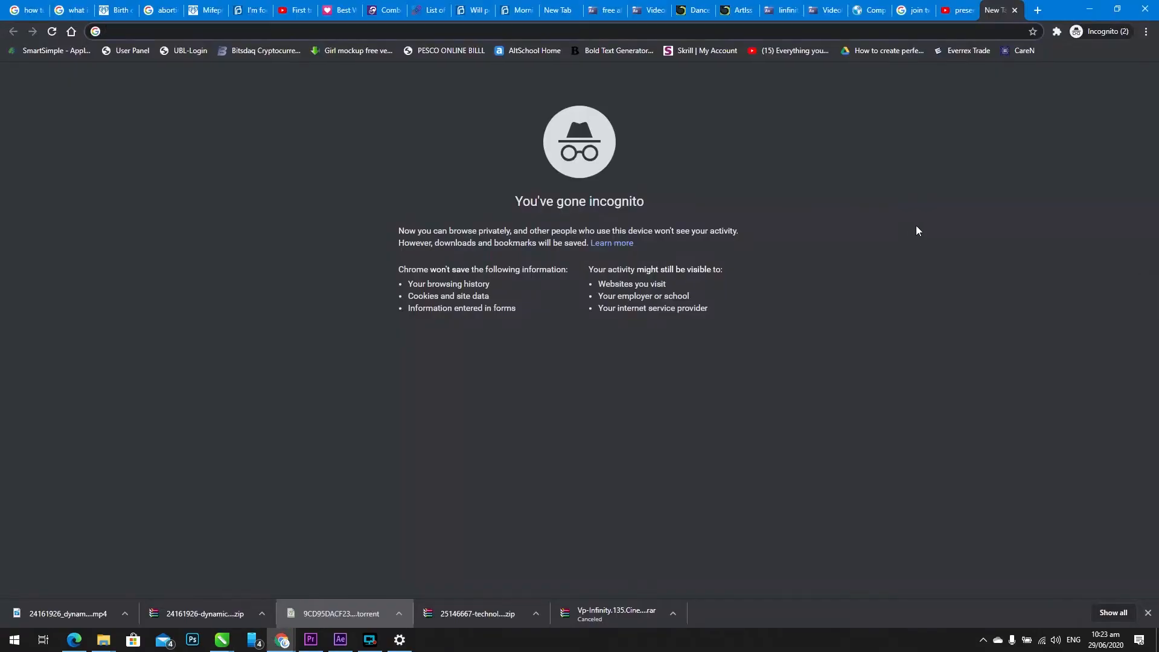
key("alt+Tab")
left_click(1153, 261)
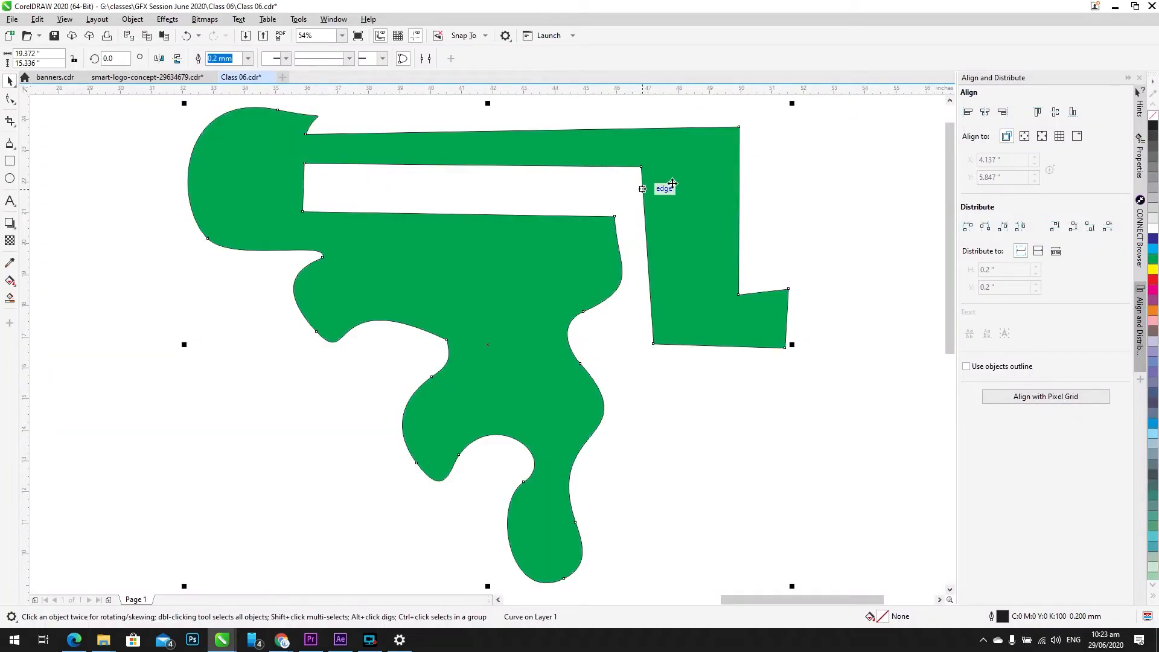
Step: Draw a Polyline shape about 28.8 by 11.2 inches above the green shape, with a straight lower edge and a freehand curve back
scroll(351, 184, "down", 2)
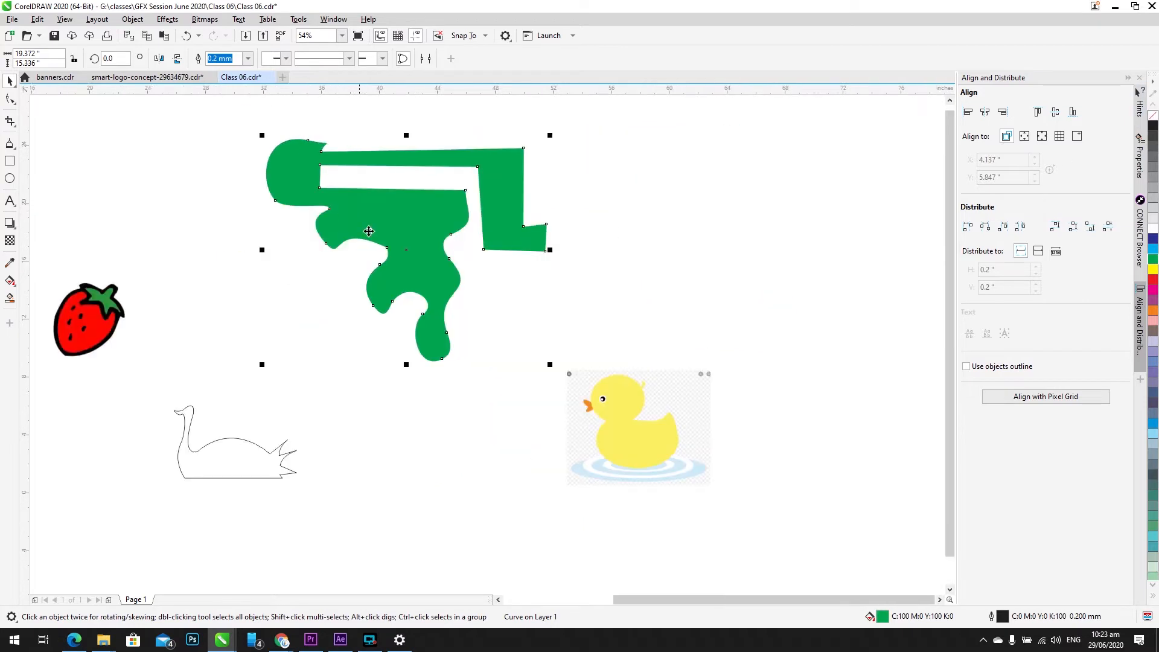
left_click_drag(369, 241, 225, 363)
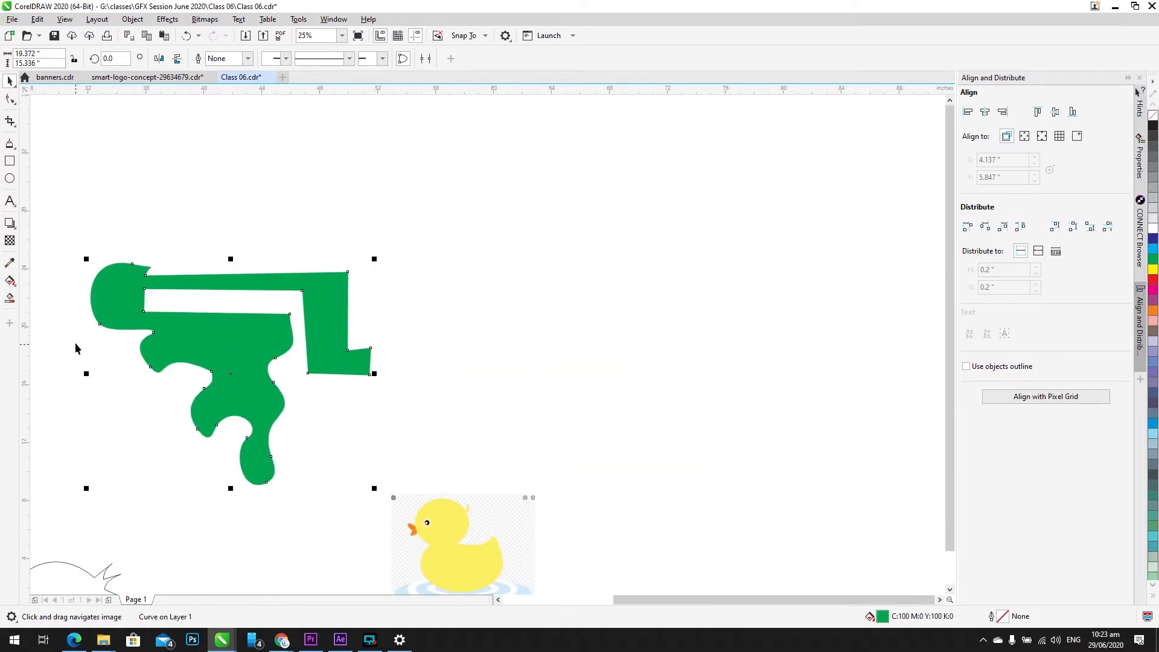
left_click_drag(245, 336, 318, 318)
left_click(11, 145)
left_click(320, 155)
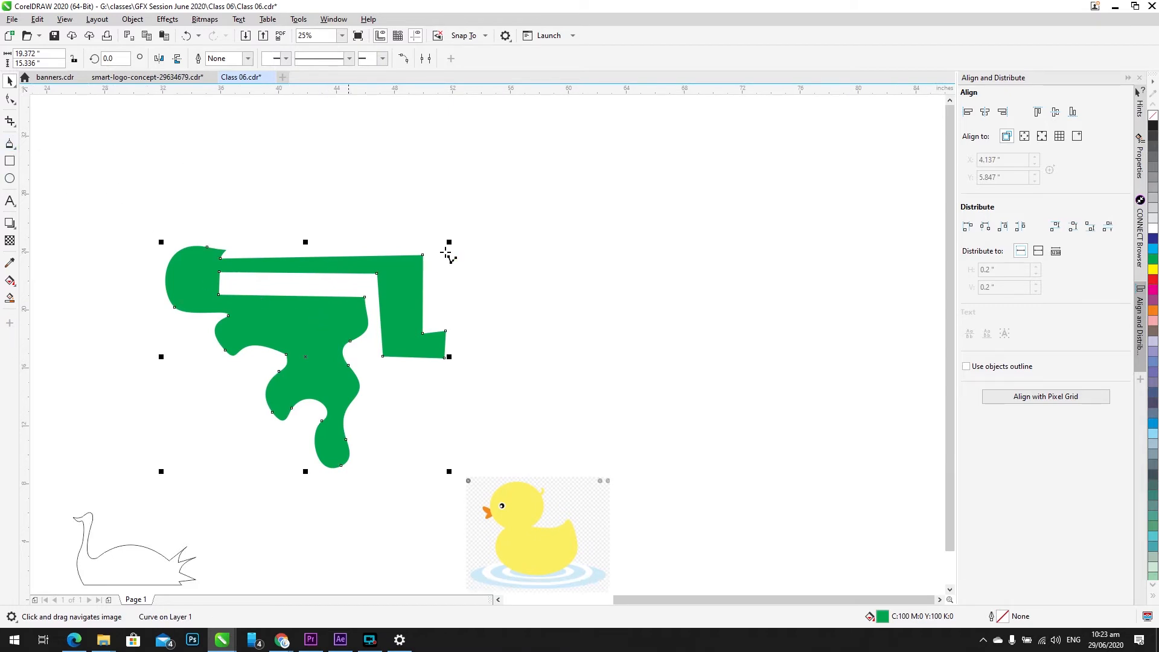
mouse_move(666, 257)
left_mouse_down()
mouse_move(688, 247)
mouse_move(731, 169)
mouse_move(585, 120)
mouse_move(442, 99)
mouse_move(368, 116)
mouse_move(318, 156)
left_mouse_up()
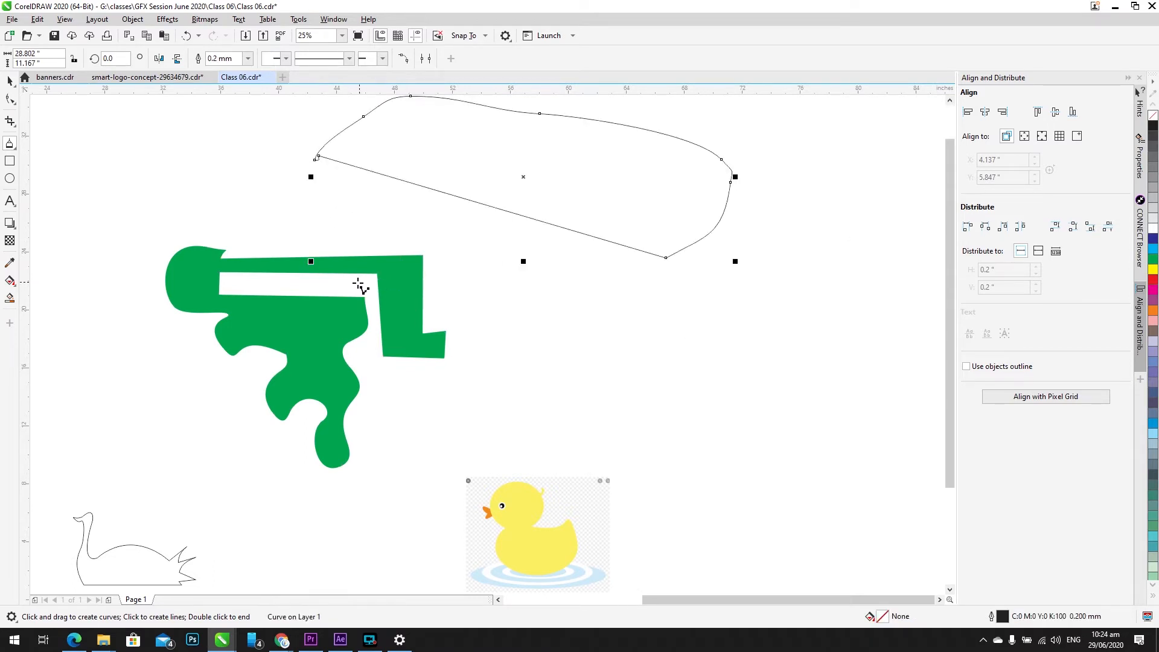
Step: Draw a rectangle about 23.9 by 13.8 inches in the empty area well to the right of the duck
left_click(12, 148)
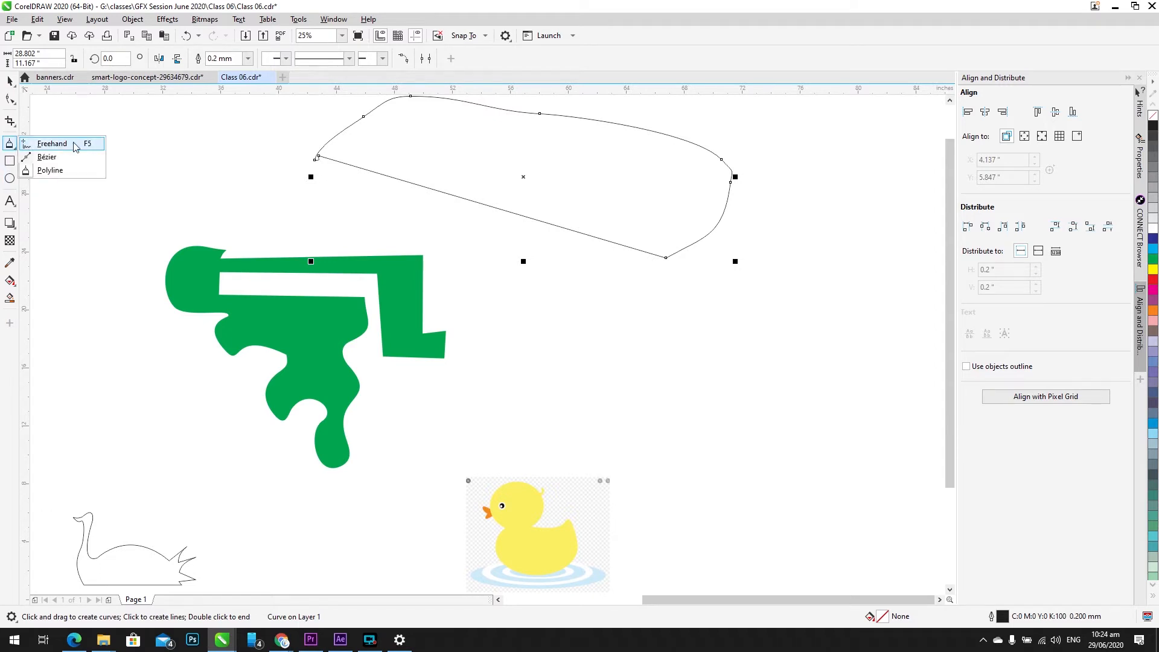
left_click(31, 162)
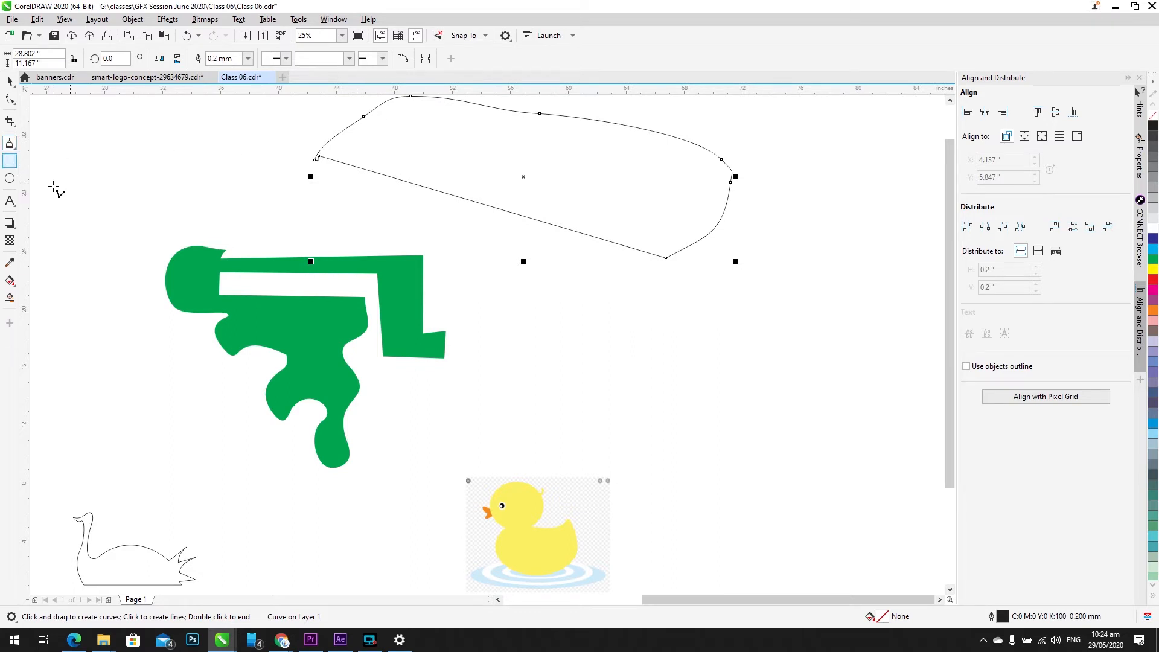
left_click(10, 162)
scroll(229, 215, "down", 4)
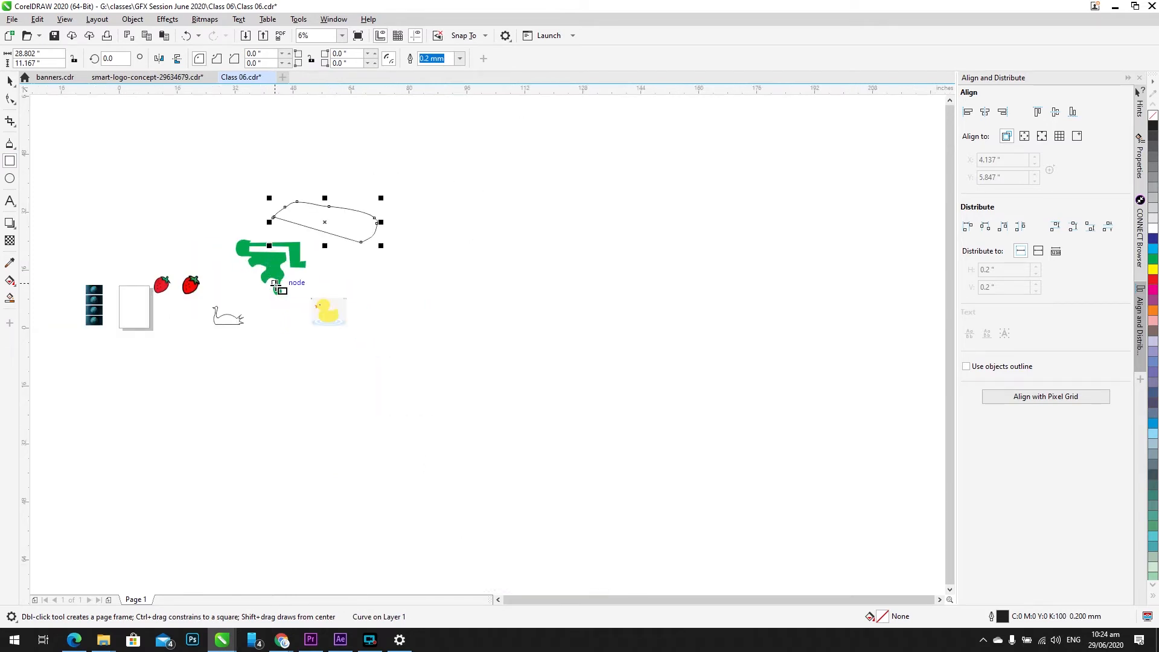
scroll(302, 323, "up", 1)
scroll(419, 268, "up", 3)
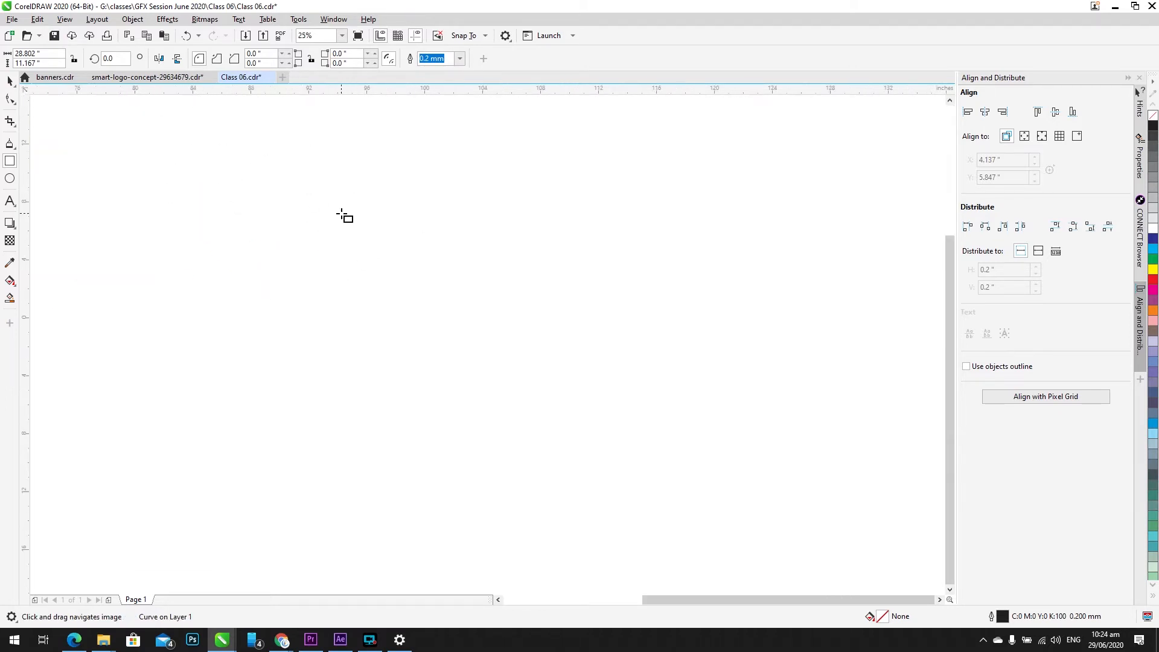
left_click_drag(241, 200, 589, 405)
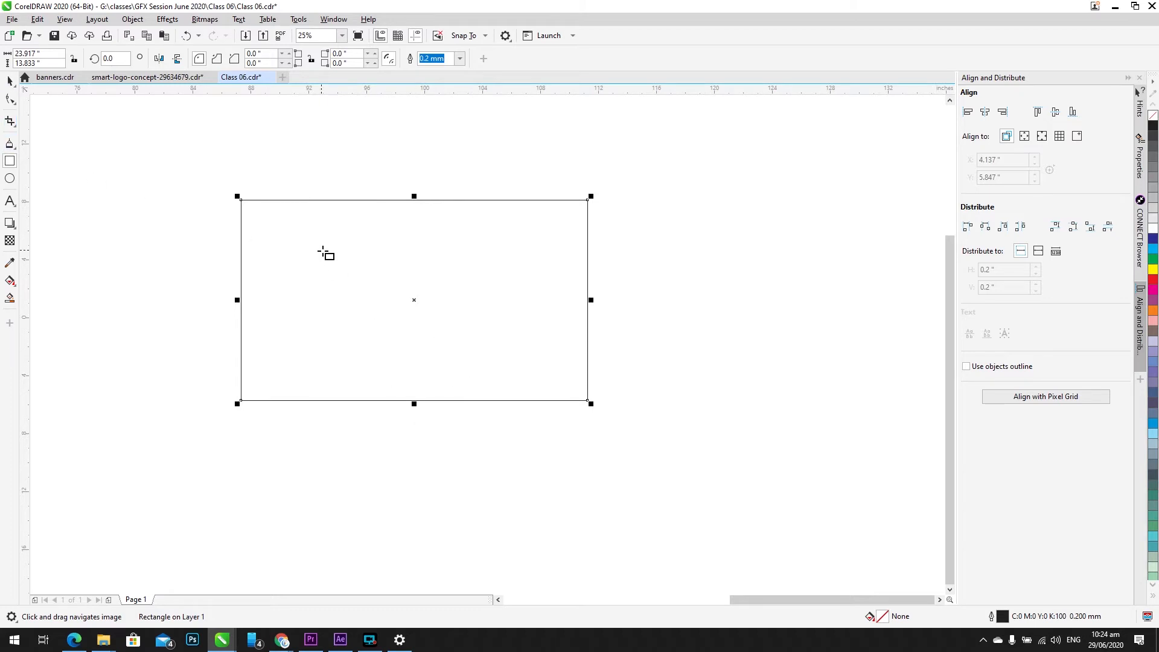
Step: Draw three more overlapping rectangles of about 24.3 by 13.1, 28.5 by 12.25 and 17.75 by 11.7 inches
left_click_drag(341, 272, 699, 465)
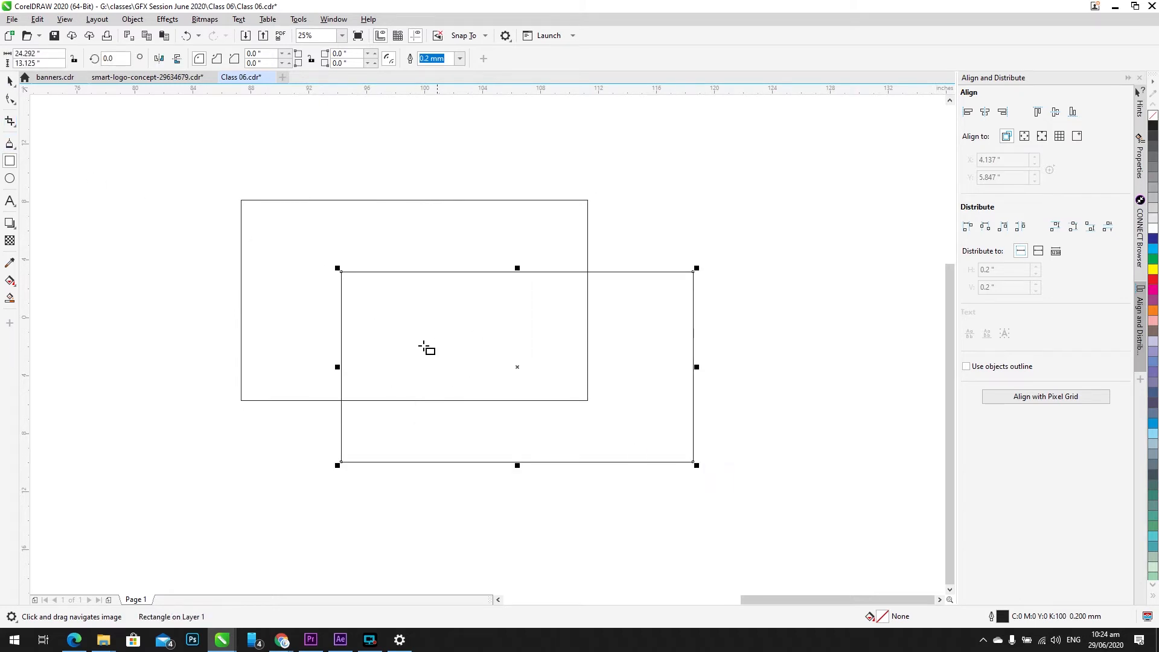
left_click_drag(421, 328, 836, 506)
left_click_drag(329, 241, 587, 411)
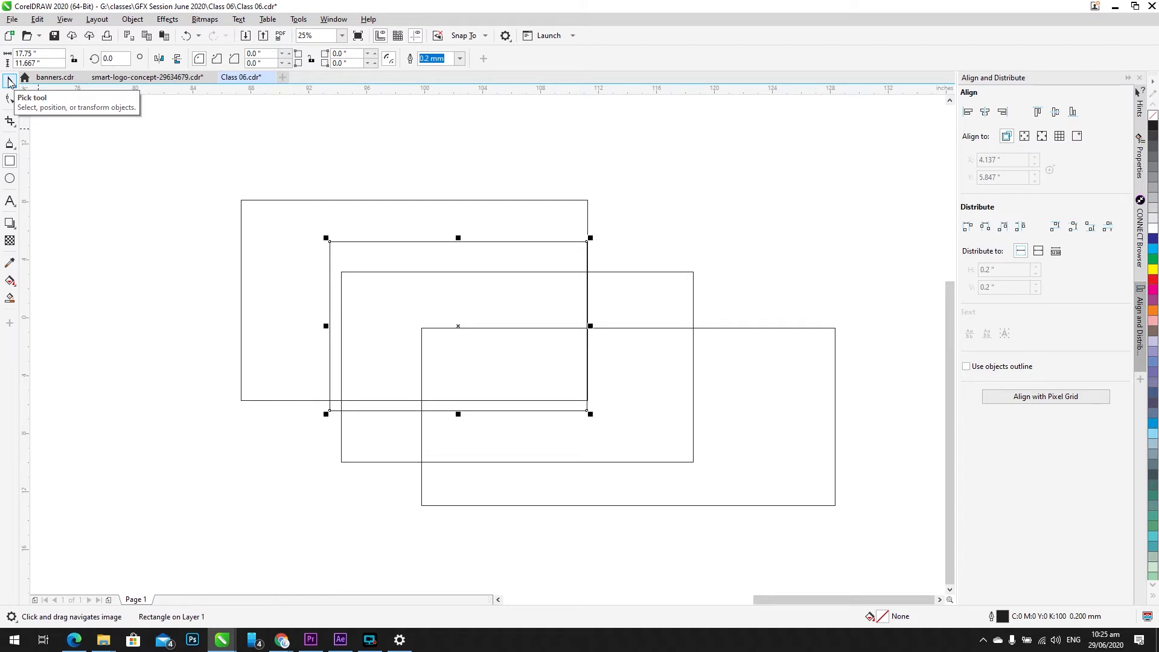
Step: Move the four overlapping rectangles apart with the Pick tool so that none of them overlap
left_click(9, 82)
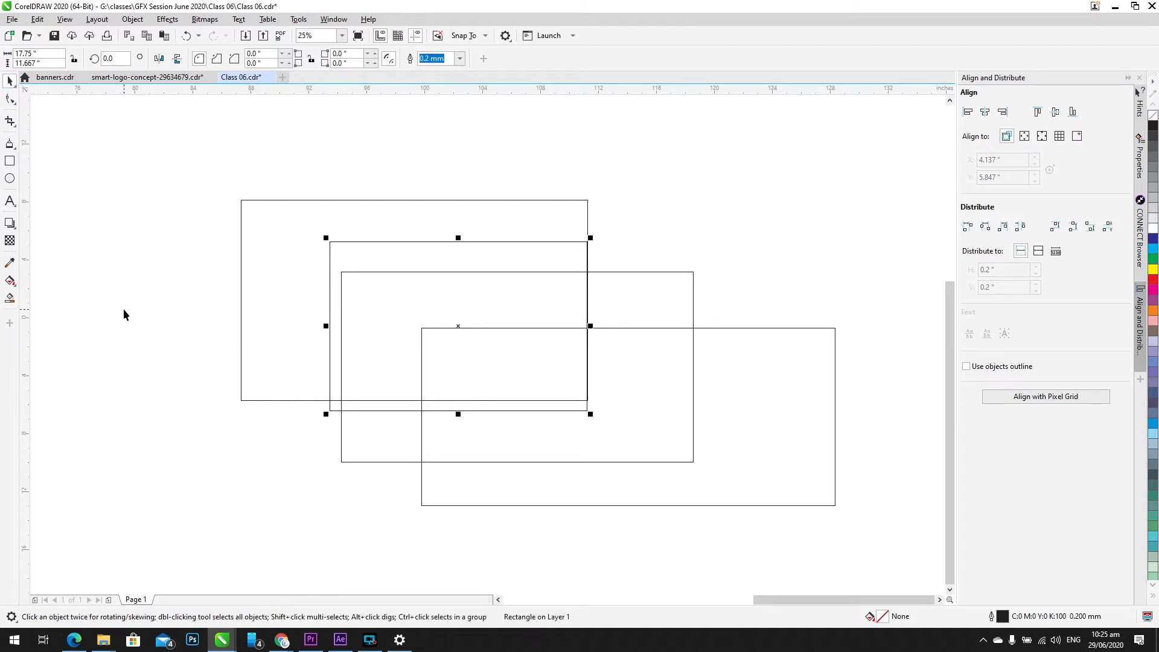
scroll(439, 258, "down", 2)
left_click_drag(445, 272, 600, 182)
left_click_drag(546, 278, 750, 293)
left_click_drag(552, 349, 513, 477)
left_click_drag(438, 278, 435, 264)
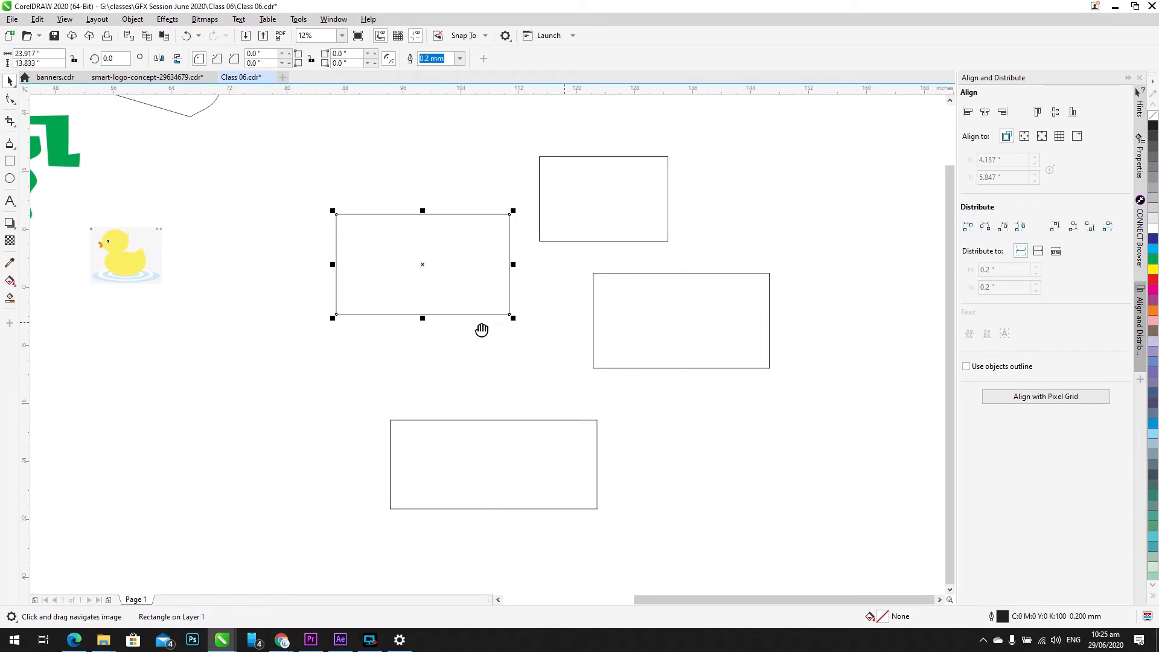
Step: Scale the leftmost rectangle down proportionally to about 14.1 by 8.2 inches
left_click_drag(481, 329, 308, 332)
scroll(346, 283, "up", 1)
left_click_drag(346, 282, 459, 305)
scroll(396, 293, "down", 1)
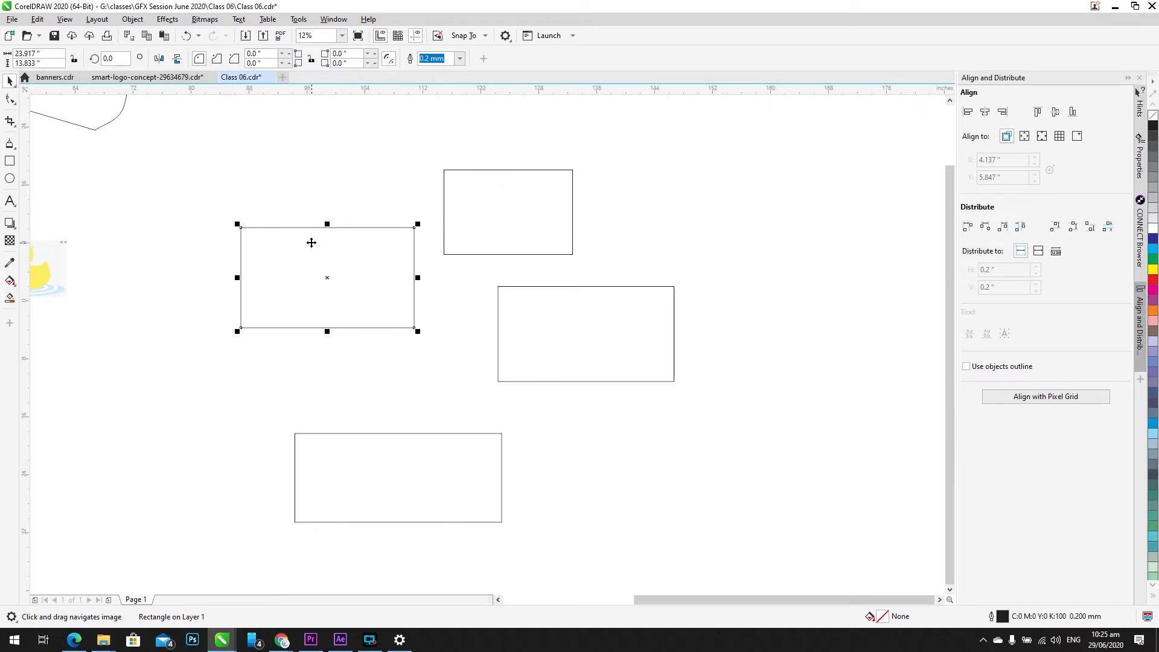
scroll(368, 257, "up", 1)
left_click_drag(415, 257, 422, 280)
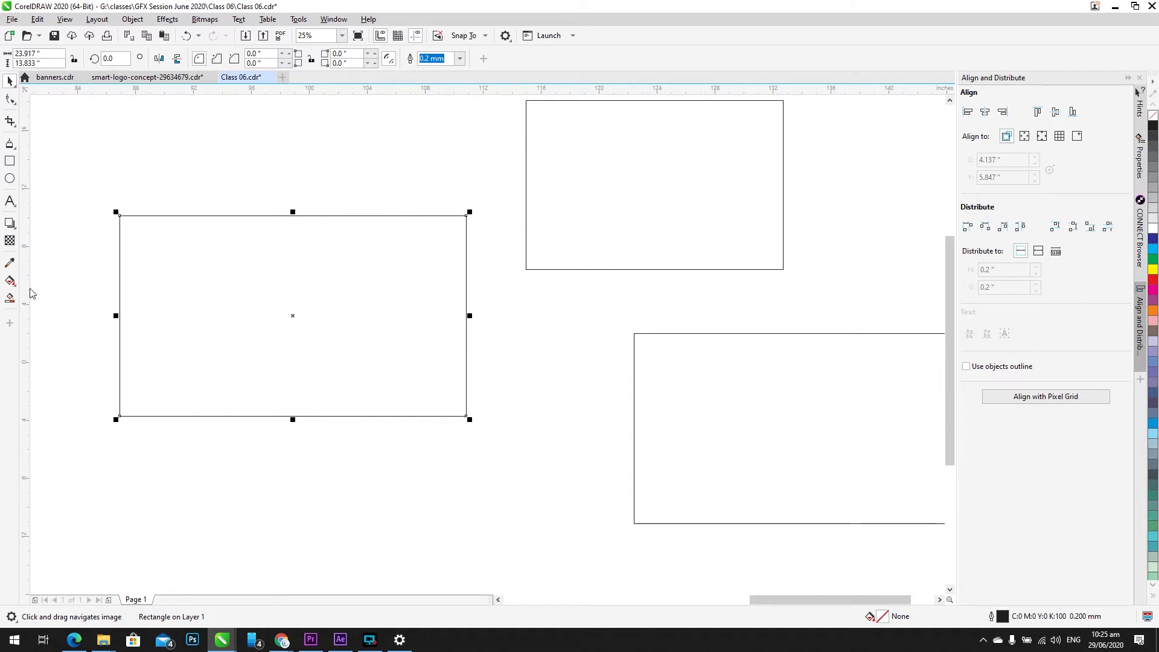
left_click_drag(471, 212, 273, 324)
Step: Rotate the leftmost rectangle by about 89.6 degrees so that it stands upright
scroll(229, 381, "up", 1)
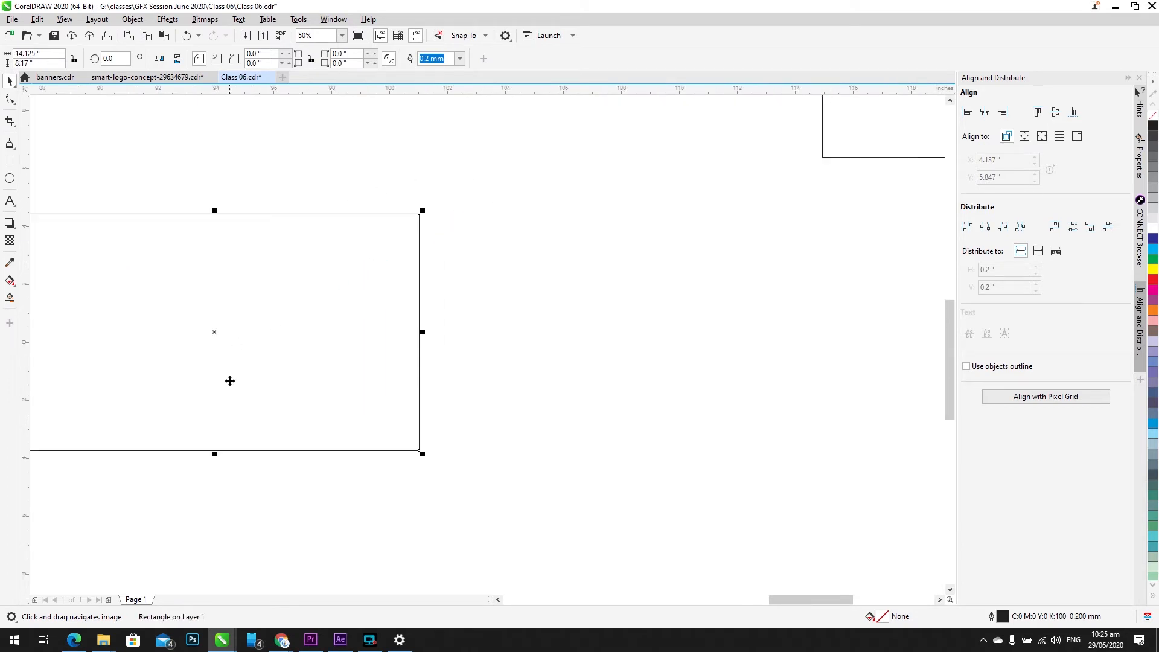
left_click_drag(245, 379, 408, 370)
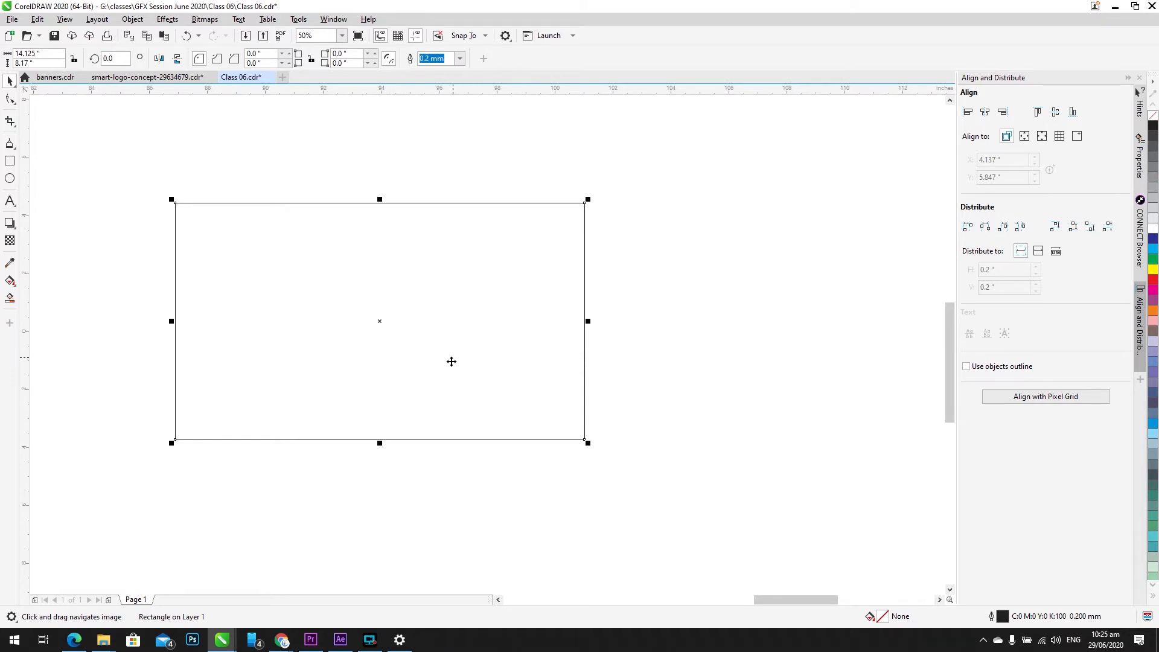
left_click(451, 361)
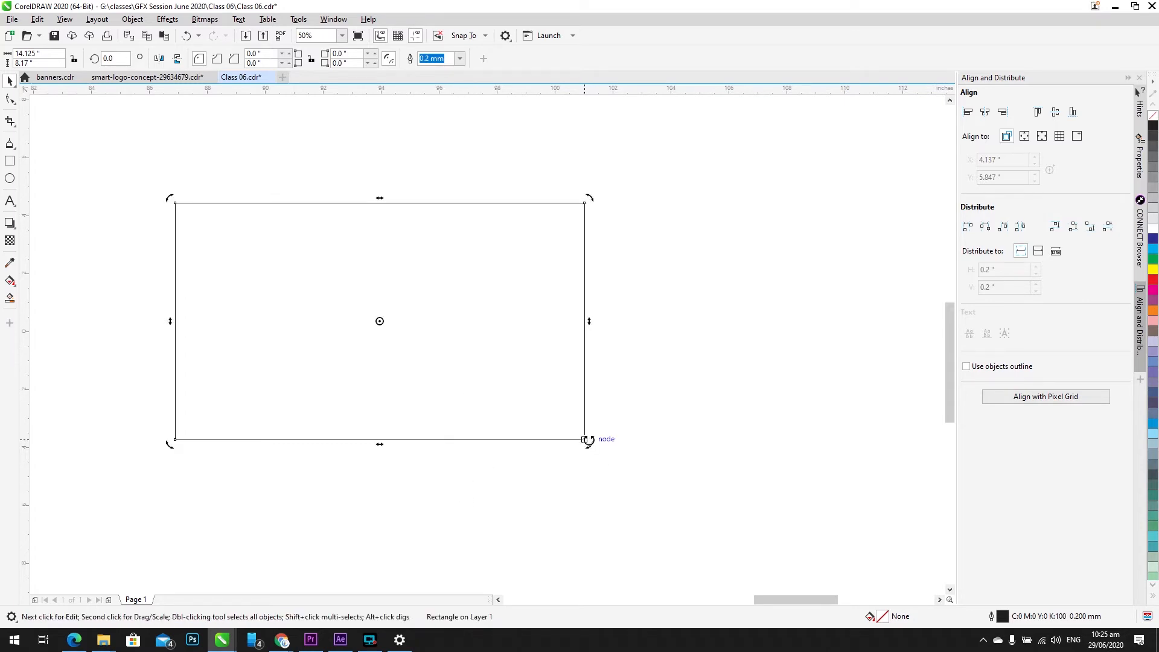
left_click_drag(587, 439, 507, 105)
Step: Skew the upright rectangle vertically by raising its left side, making it about 18.15 inches tall overall
scroll(351, 230, "down", 2)
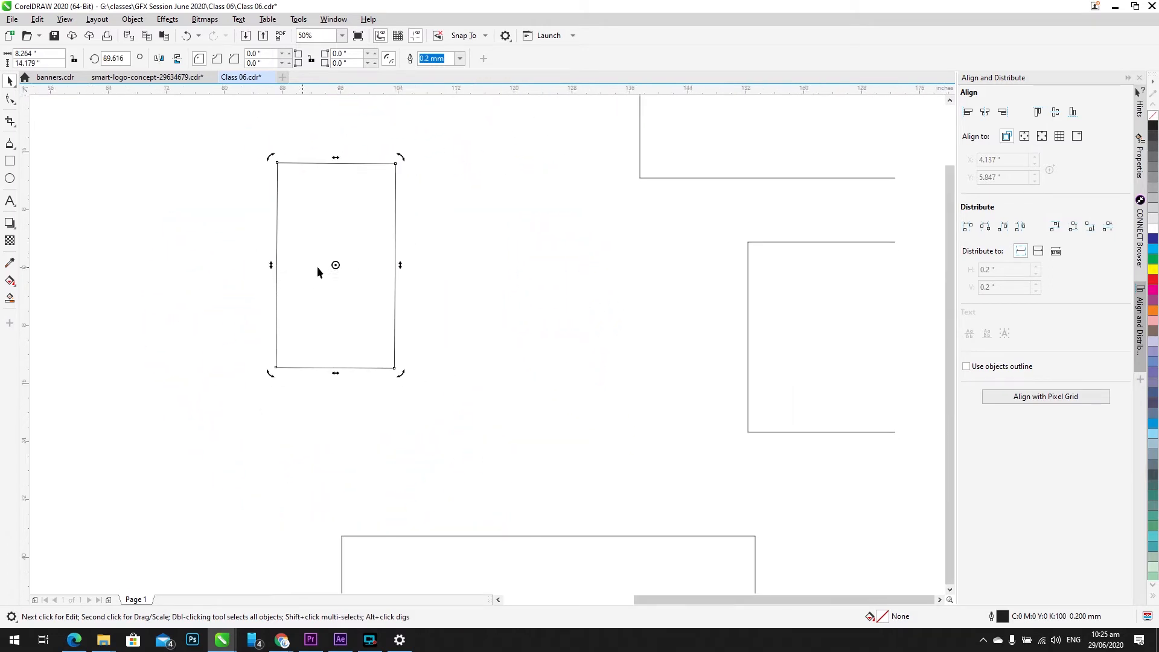
scroll(316, 266, "down", 2)
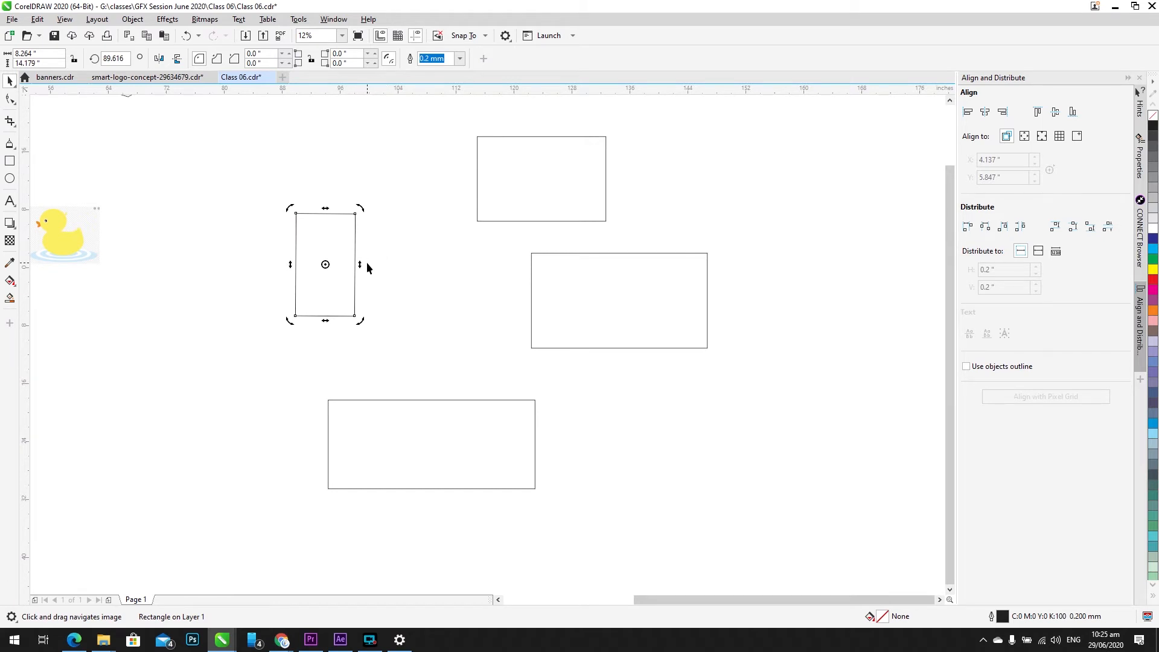
scroll(332, 252, "up", 2)
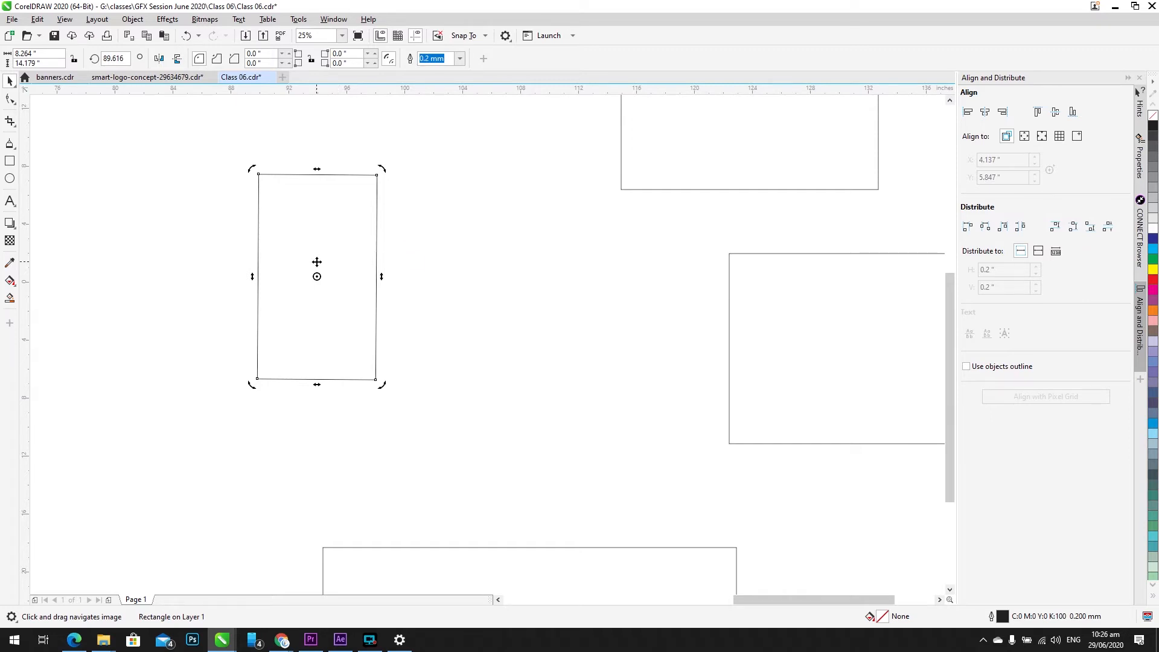
left_click(251, 270)
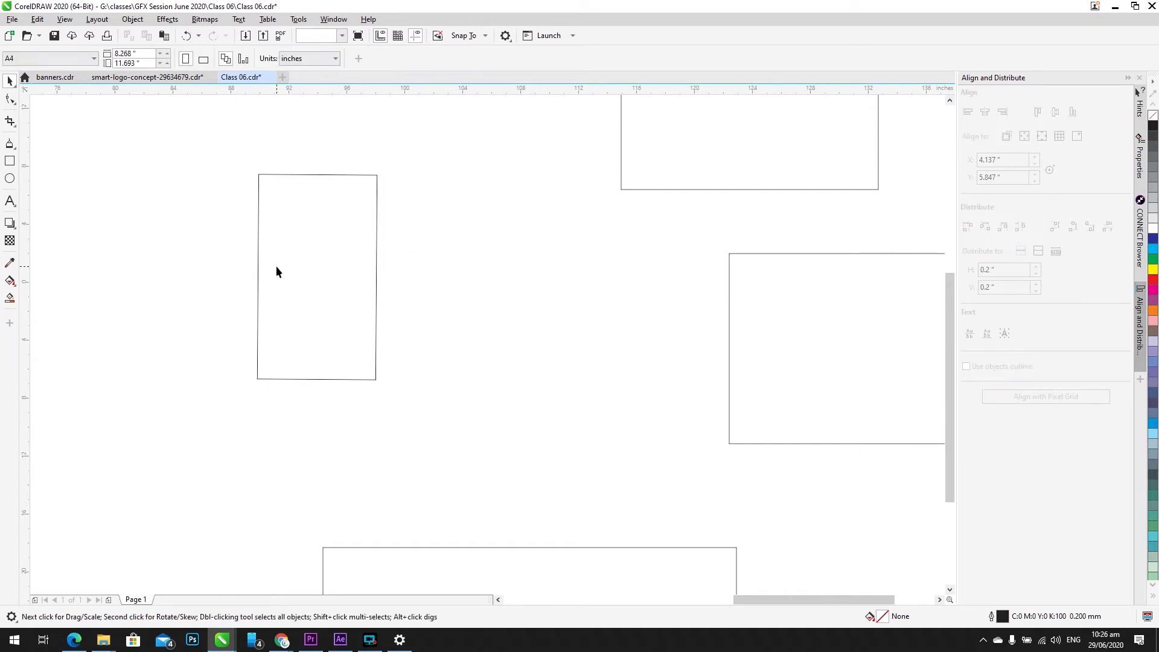
left_click(253, 288)
left_click(251, 284)
left_click_drag(251, 279, 251, 218)
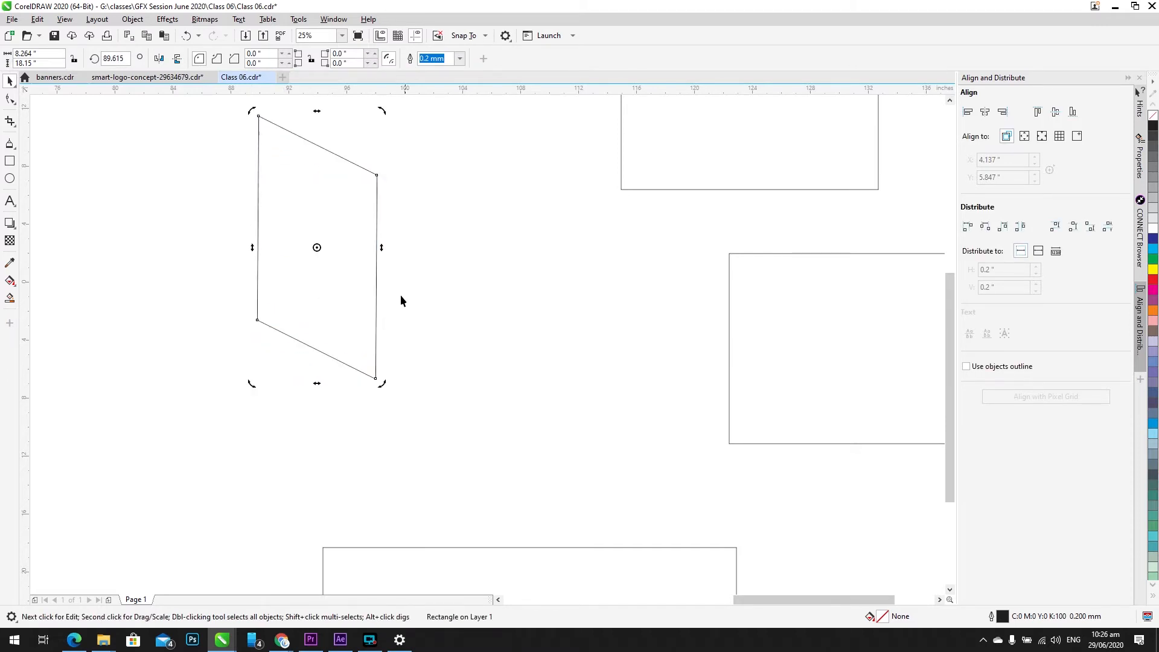
Step: Create a horizontally mirrored copy of the skewed panel on its right side, forming an open-book shape
scroll(290, 338, "down", 2)
left_click(251, 326)
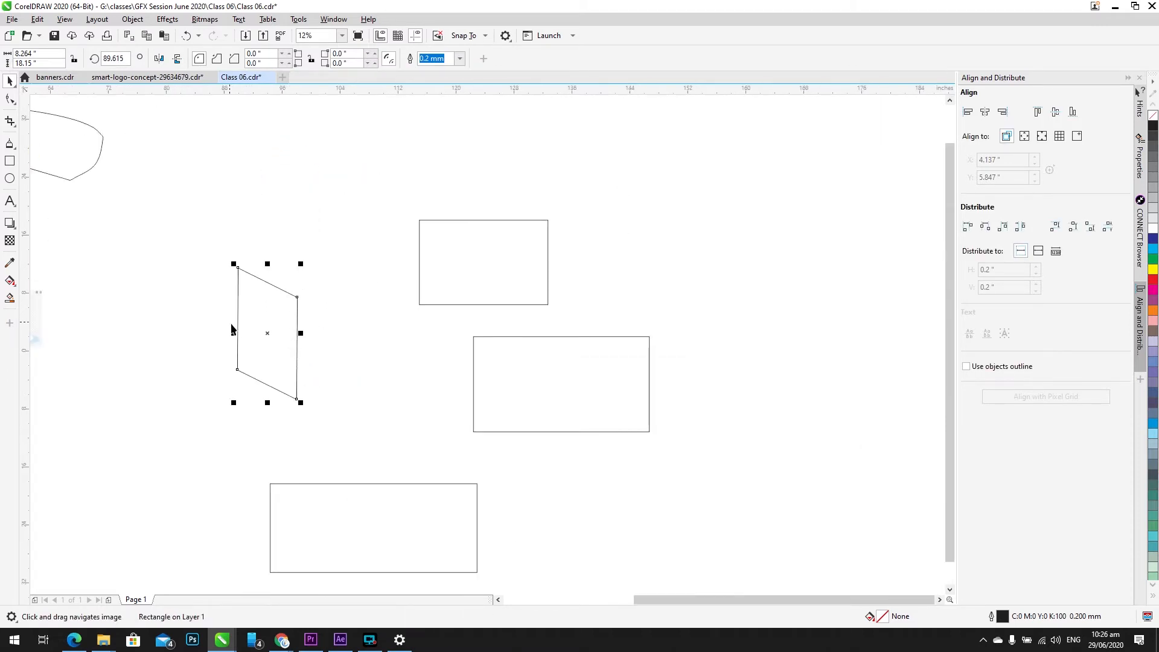
left_click_drag(233, 332, 326, 338)
left_click(329, 356)
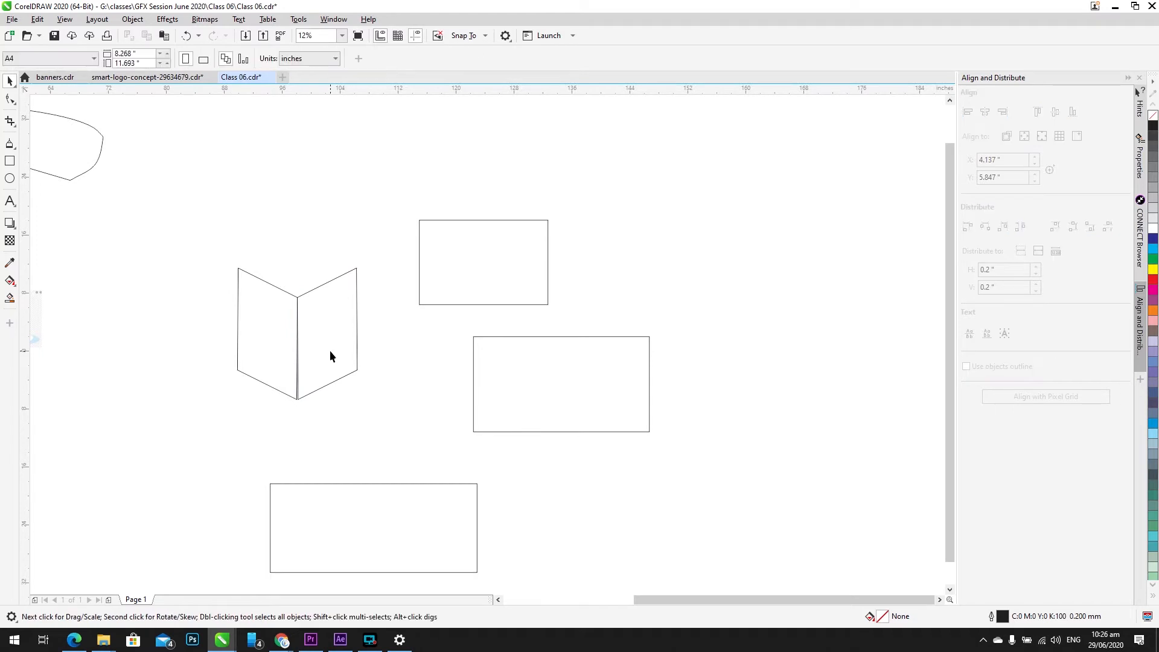
Step: Examine the lower joint between the two skewed panels up close and select both panels together
scroll(324, 411, "up", 2)
scroll(276, 388, "up", 2)
left_click_drag(75, 281, 462, 374)
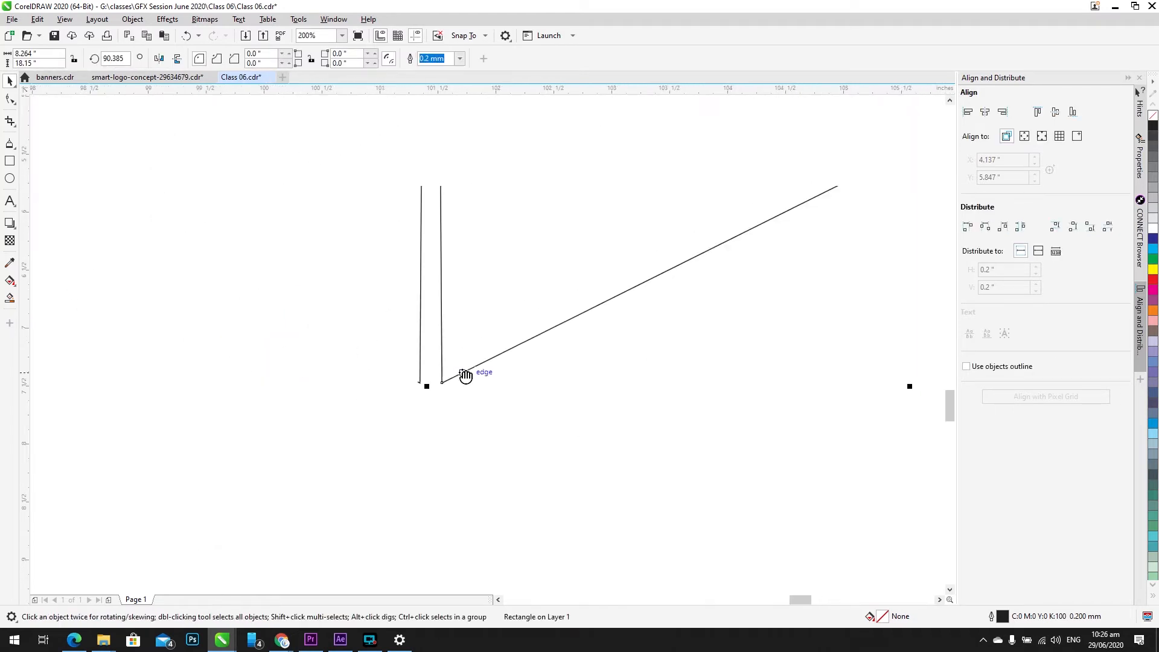
scroll(360, 317, "down", 1)
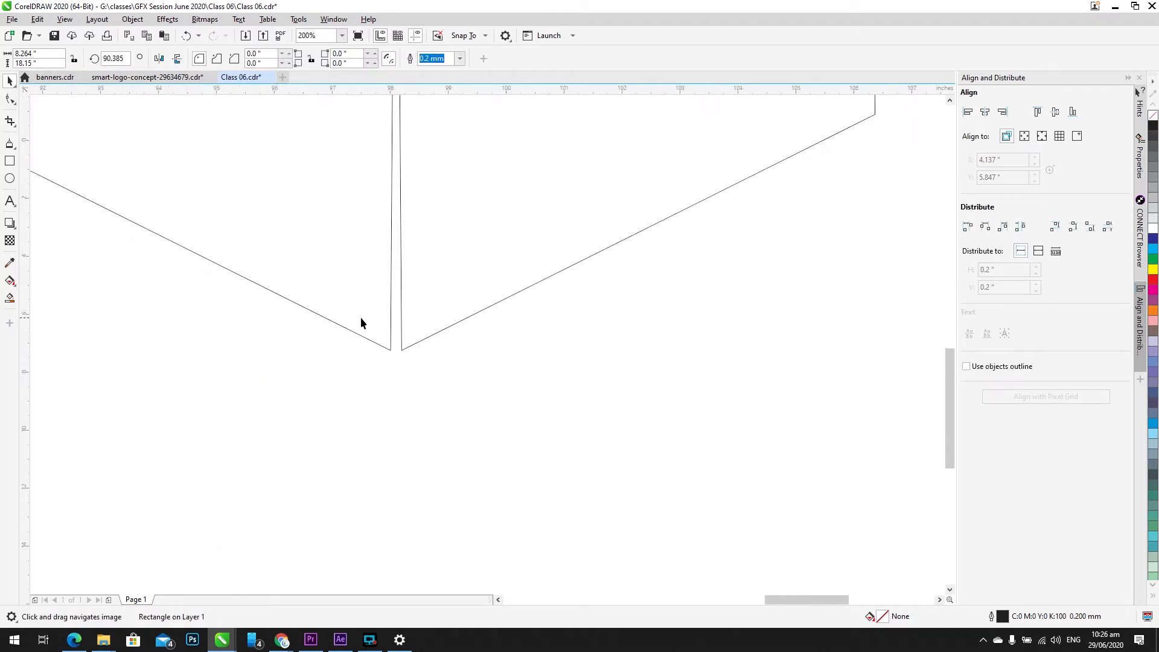
scroll(360, 323, "down", 3)
left_click(295, 238)
left_click(306, 240)
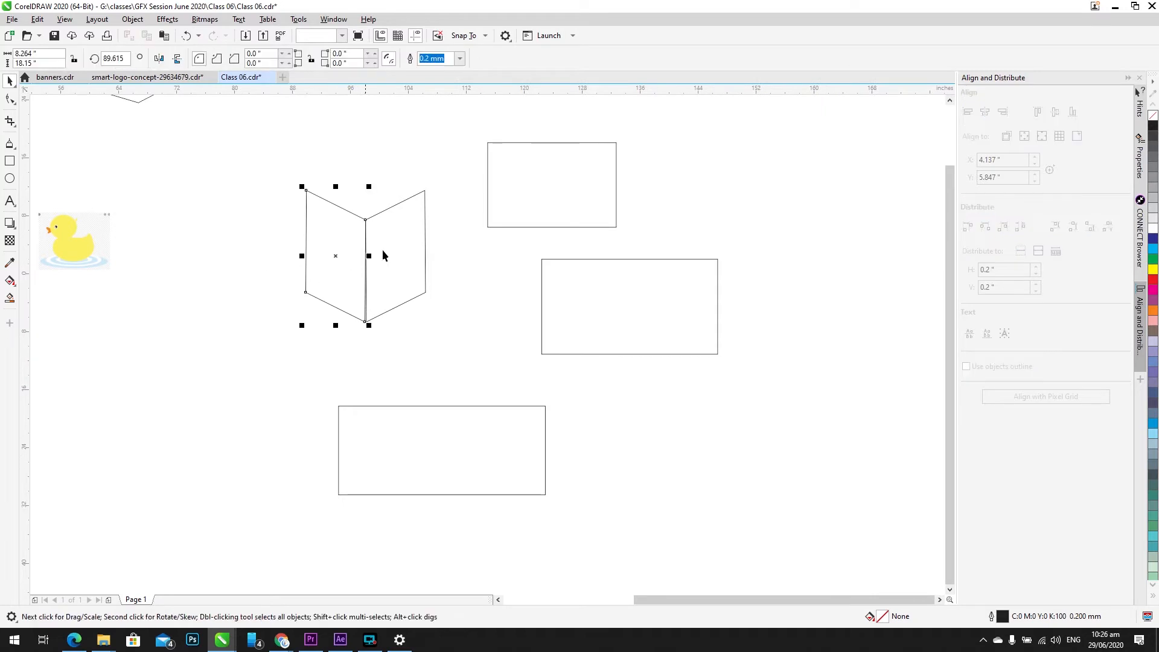
left_click(382, 250, "shift")
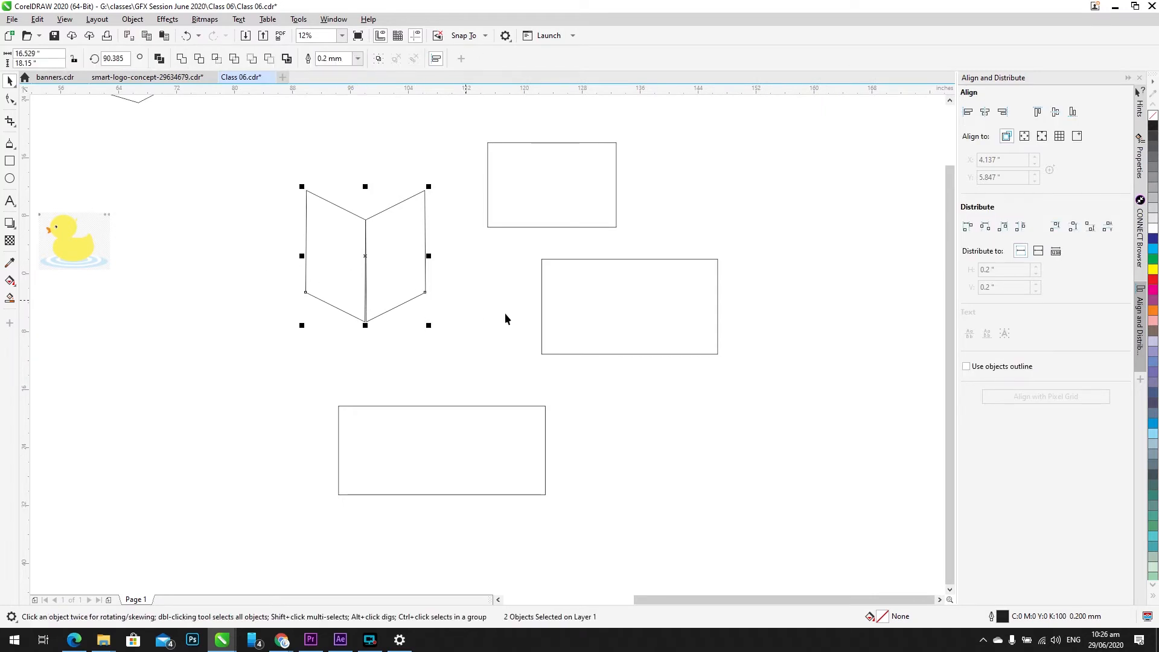
left_click_drag(506, 318, 389, 328)
left_click_drag(309, 168, 121, 351)
left_click_drag(248, 266, 491, 281)
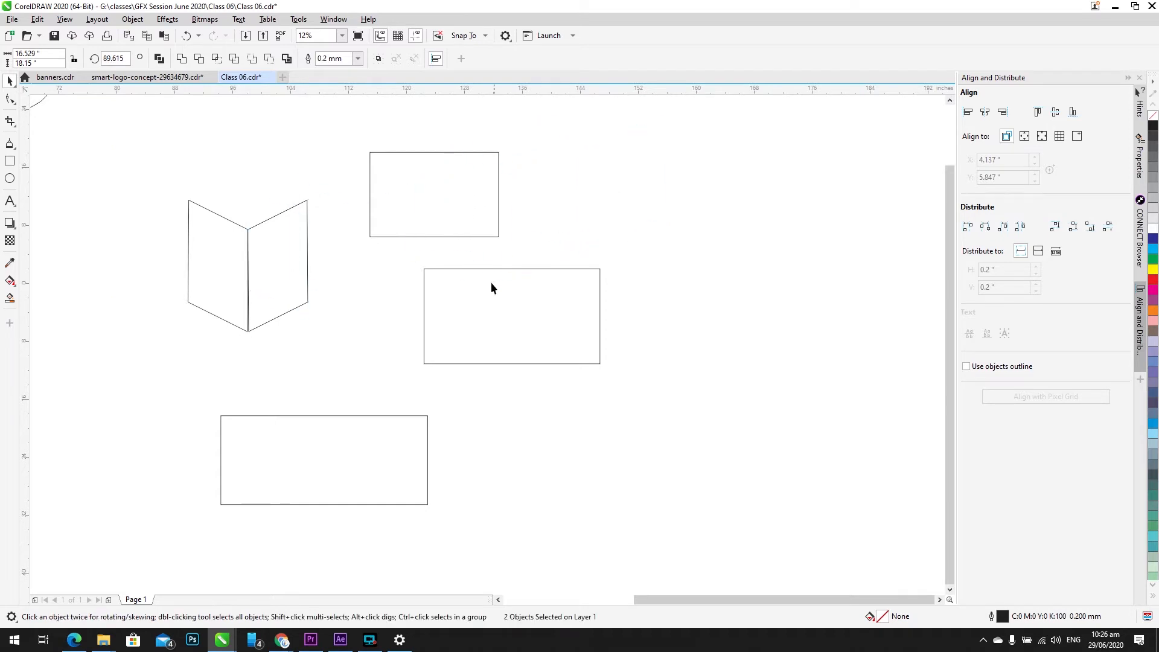
Step: Select the widest rectangle, below the book-shaped pair, and examine it up close
left_click(377, 450)
scroll(374, 443, "down", 1)
left_click_drag(336, 467, 469, 280)
scroll(470, 280, "up", 1)
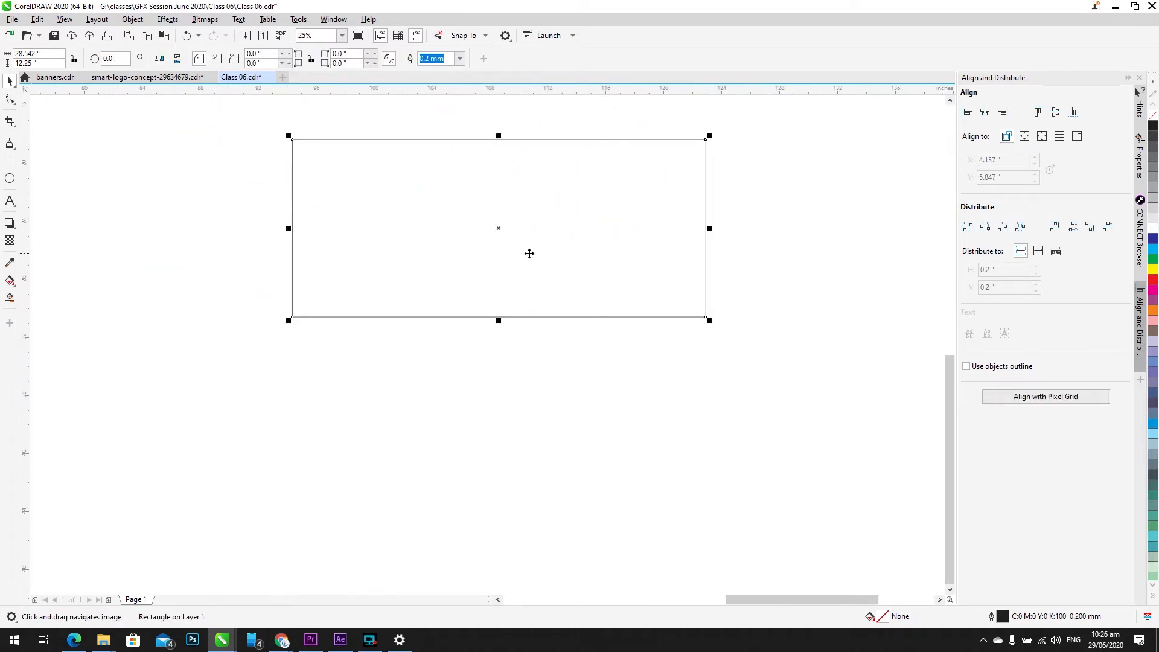
left_click_drag(527, 256, 435, 344)
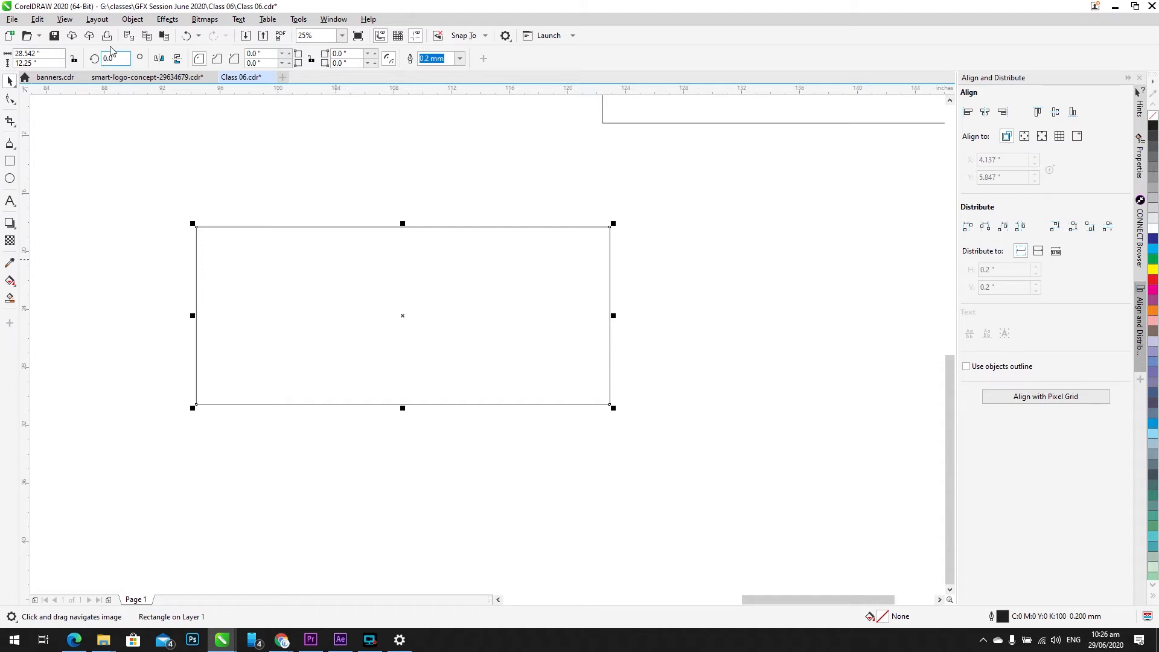
Step: Draw a proportion-constrained square about 12.58 inches per side, just right of the widest rectangle
left_click(10, 161)
scroll(263, 181, "right", 5)
mouse_move(161, 176)
left_mouse_down()
mouse_move(320, 326)
mouse_move(344, 375)
mouse_move(340, 416)
mouse_move(539, 313)
mouse_move(465, 173)
mouse_move(121, 132)
mouse_move(189, 408)
mouse_move(266, 385)
mouse_move(398, 393)
mouse_move(192, 477)
mouse_move(679, 232)
mouse_move(702, 241)
mouse_move(743, 490)
mouse_move(766, 495)
mouse_move(313, 269)
mouse_move(342, 261)
left_mouse_up()
key("ctrl")
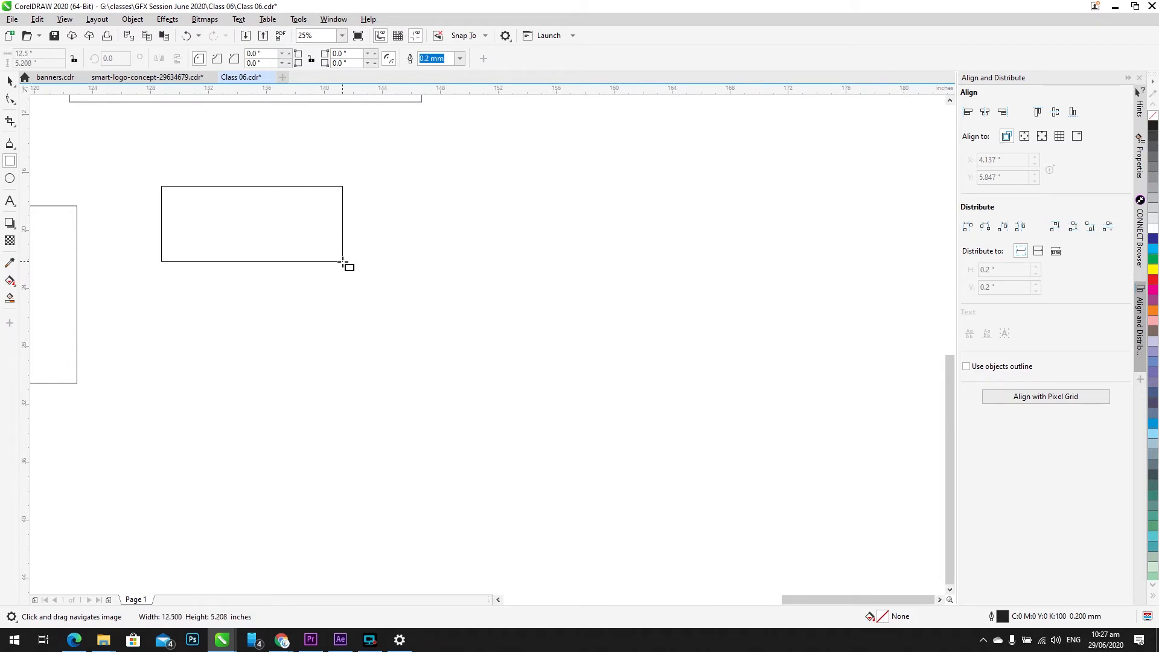
key("ctrl")
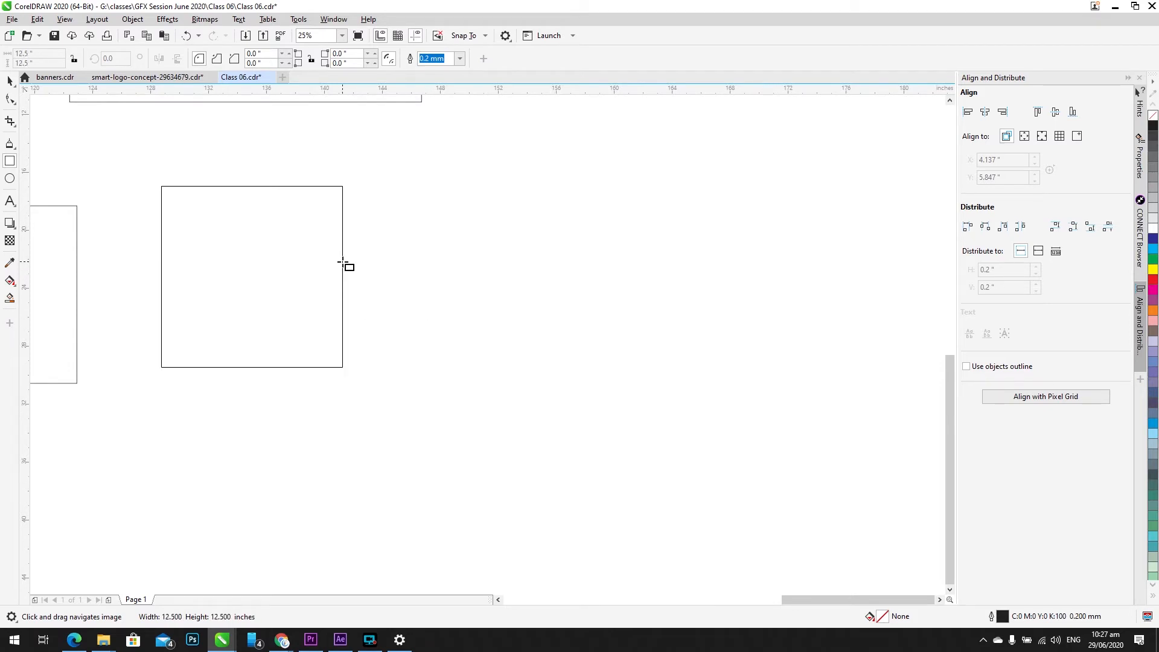
mouse_move(342, 261)
left_mouse_down()
mouse_move(517, 278)
mouse_move(300, 273)
mouse_move(393, 292)
mouse_move(324, 287)
mouse_move(381, 281)
mouse_move(253, 256)
mouse_move(397, 319)
mouse_move(374, 285)
mouse_move(303, 272)
mouse_move(343, 300)
left_mouse_up()
key("ctrl")
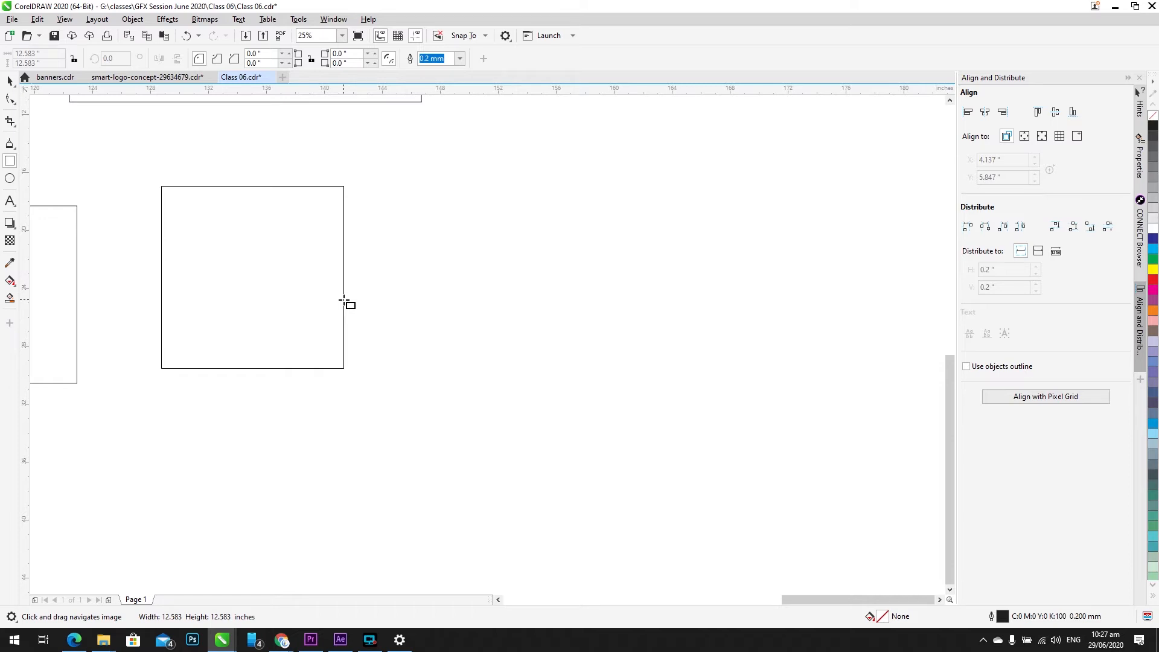
left_click_drag(343, 300, 343, 300)
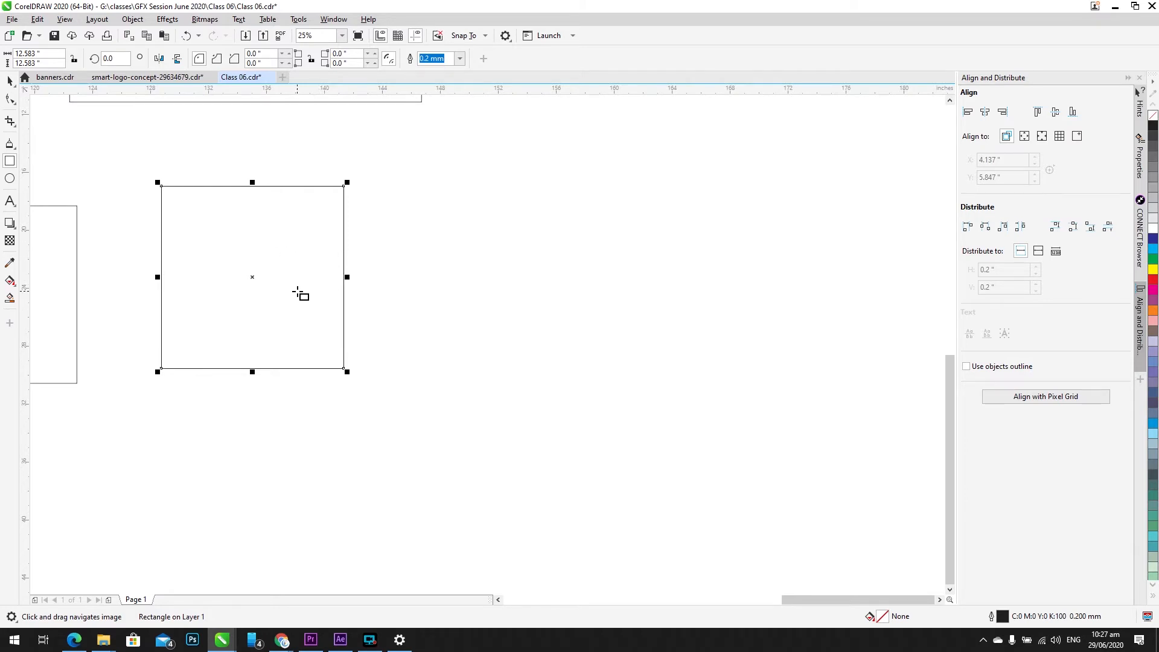
Step: Examine the new square at different zoom levels, ending with the view fitted to the selected square
left_click(10, 81)
scroll(209, 274, "up", 1)
left_click_drag(234, 265, 350, 383)
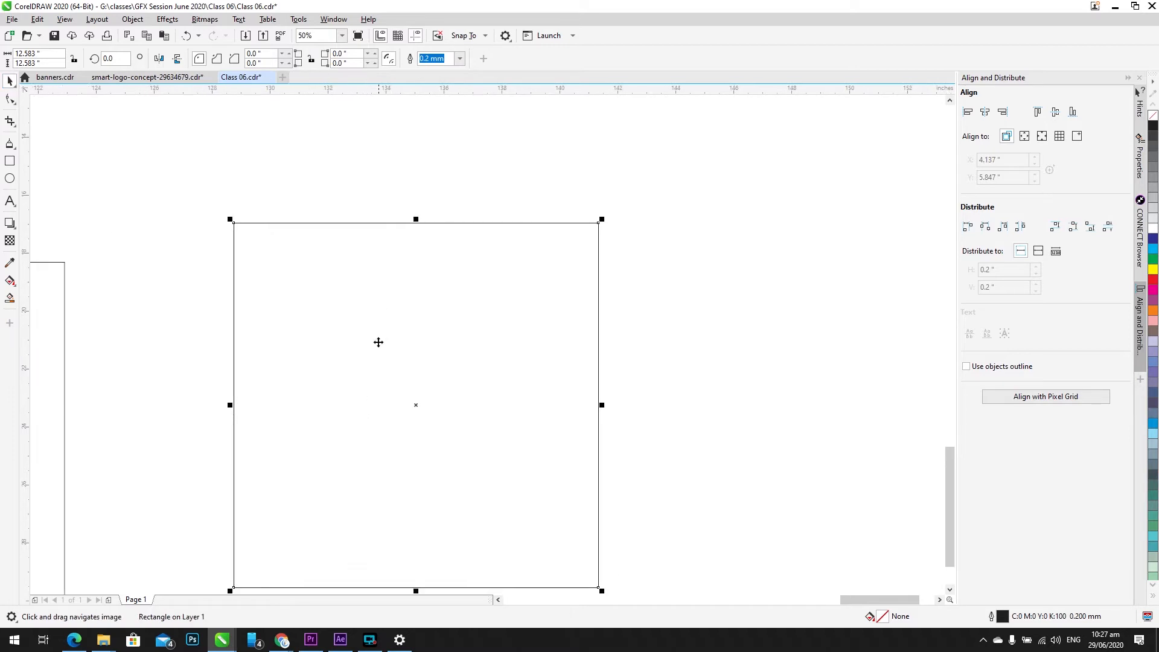
left_click_drag(378, 342, 343, 325)
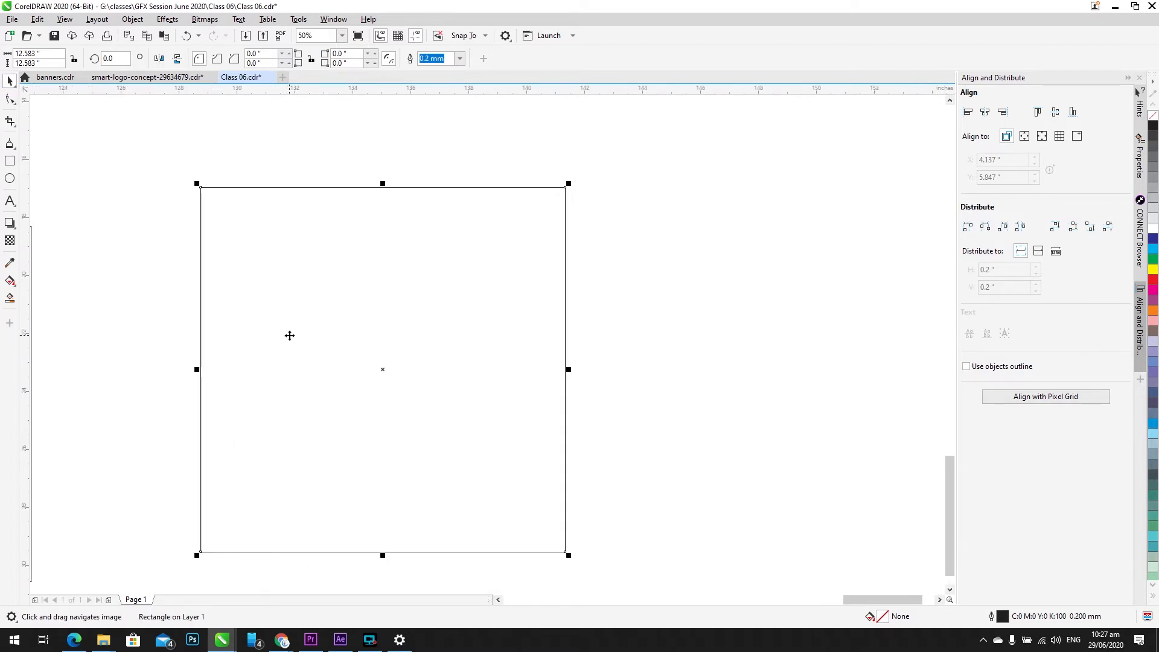
left_click_drag(339, 364, 363, 344)
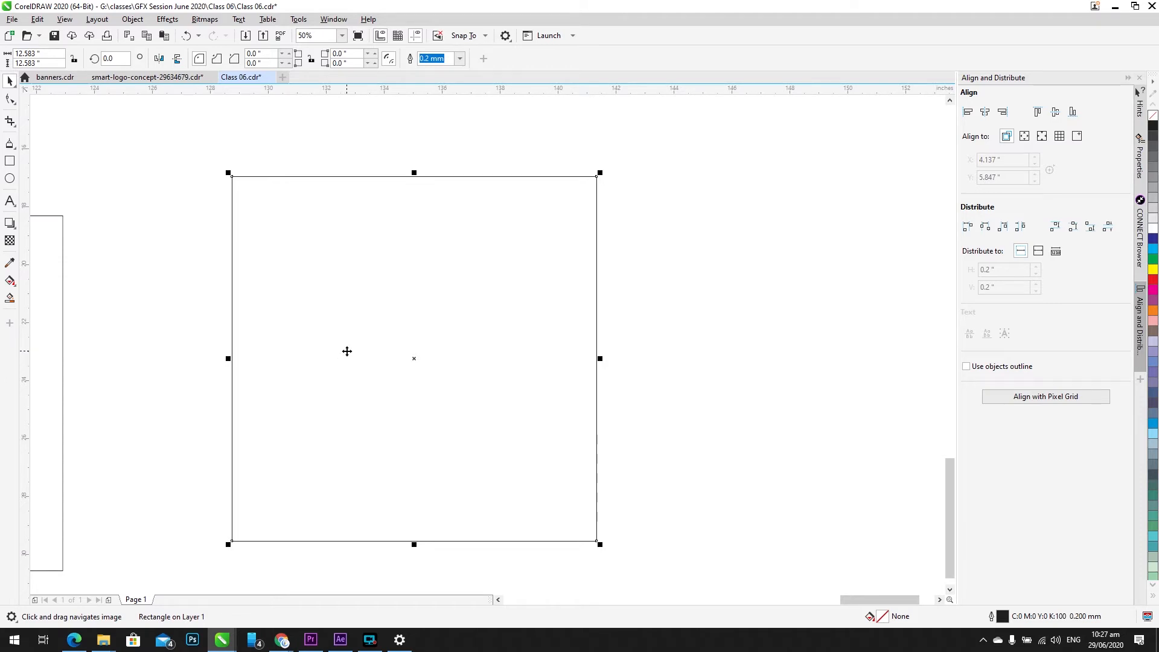
mouse_move(321, 362)
left_mouse_down()
mouse_move(316, 321)
mouse_move(335, 353)
left_mouse_up()
scroll(335, 352, "down", 1)
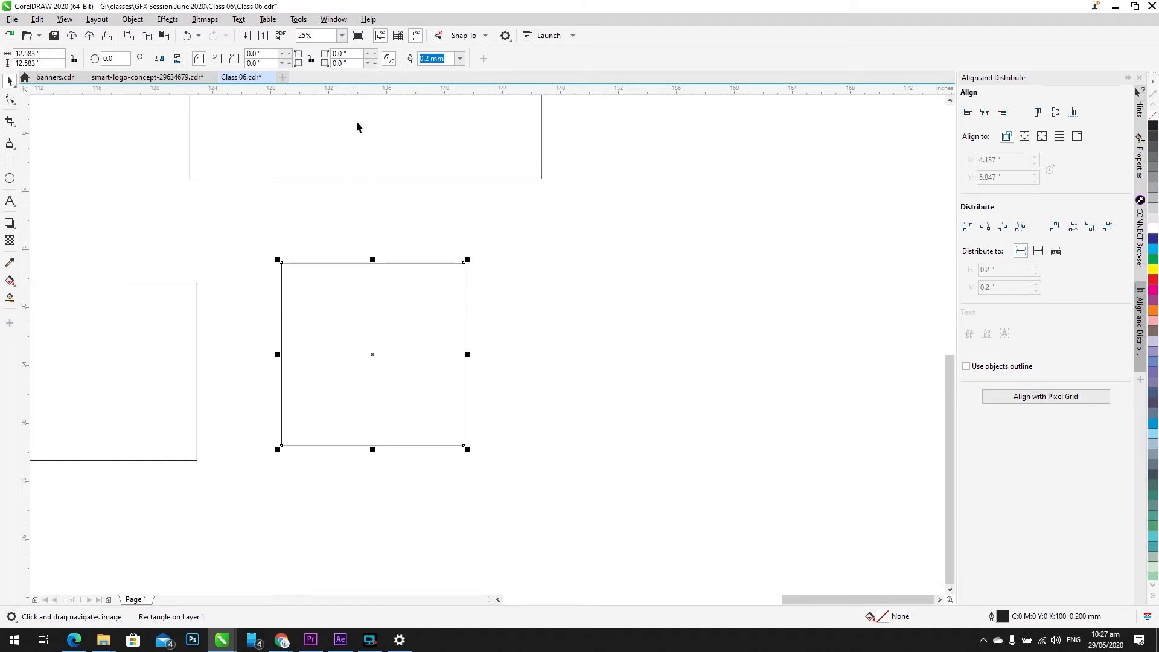
left_click(305, 34)
left_click(342, 35)
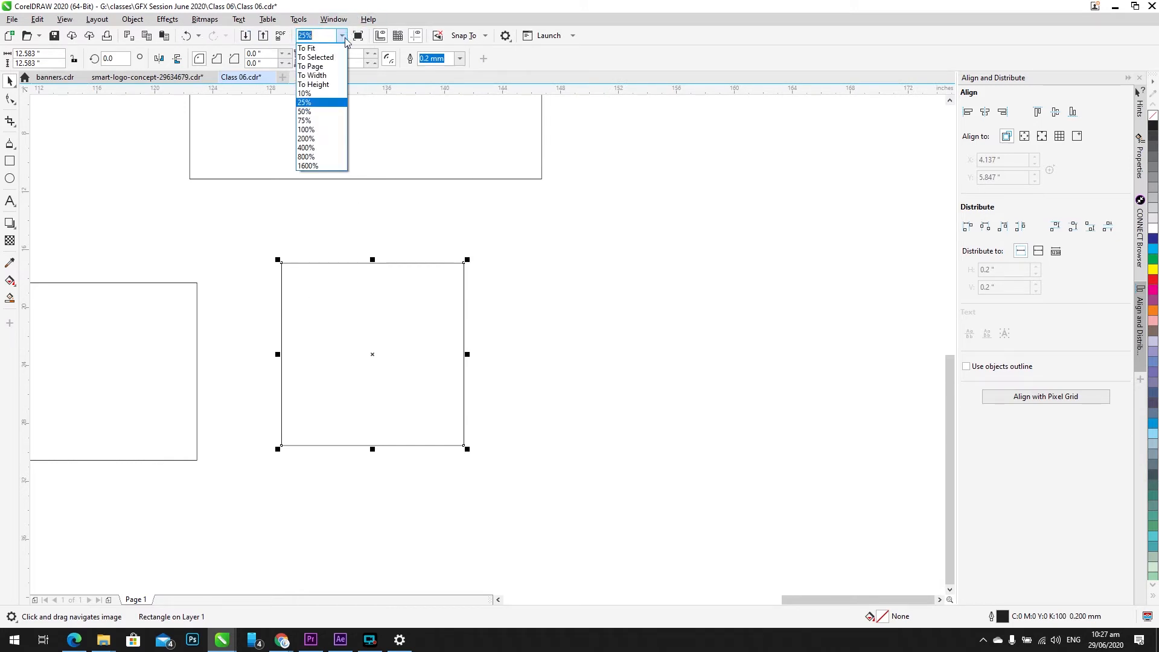
left_click(323, 122)
left_click(341, 35)
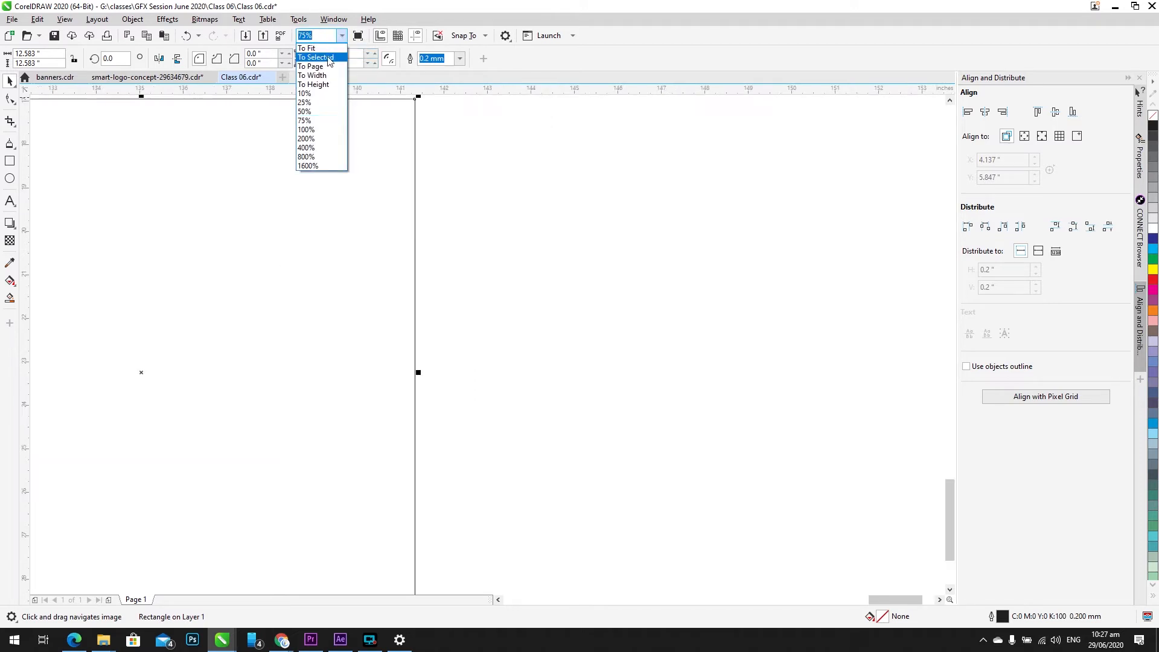
left_click(327, 62)
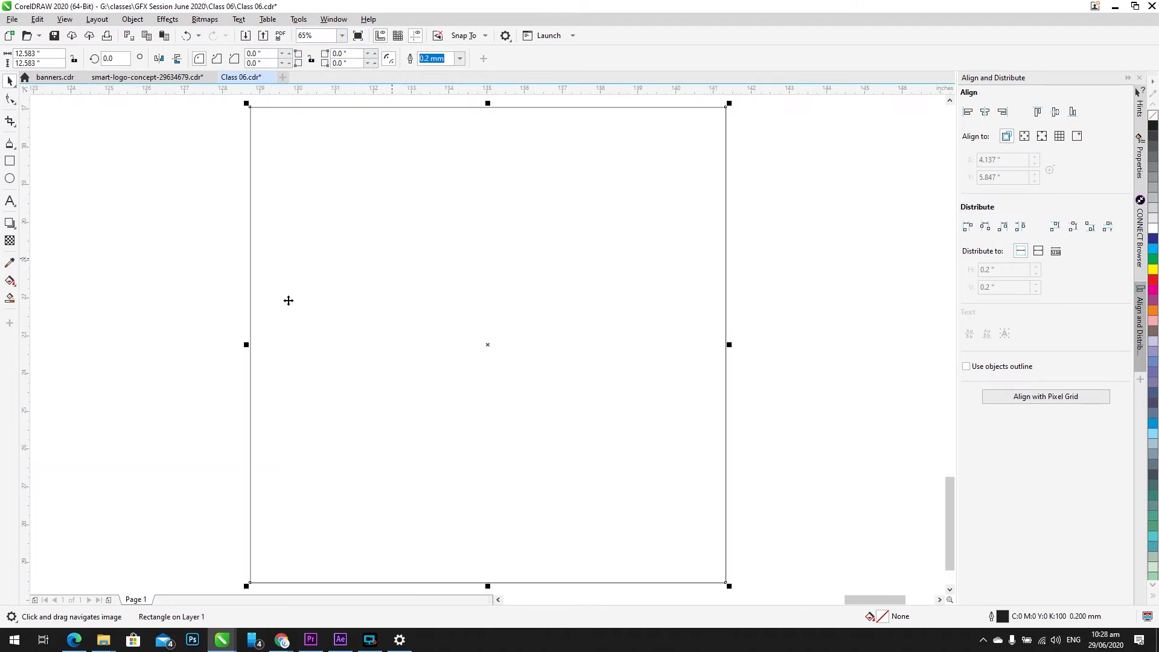
Step: Examine the selected square's width and height values in the object size settings
left_click(170, 259)
left_click(490, 168)
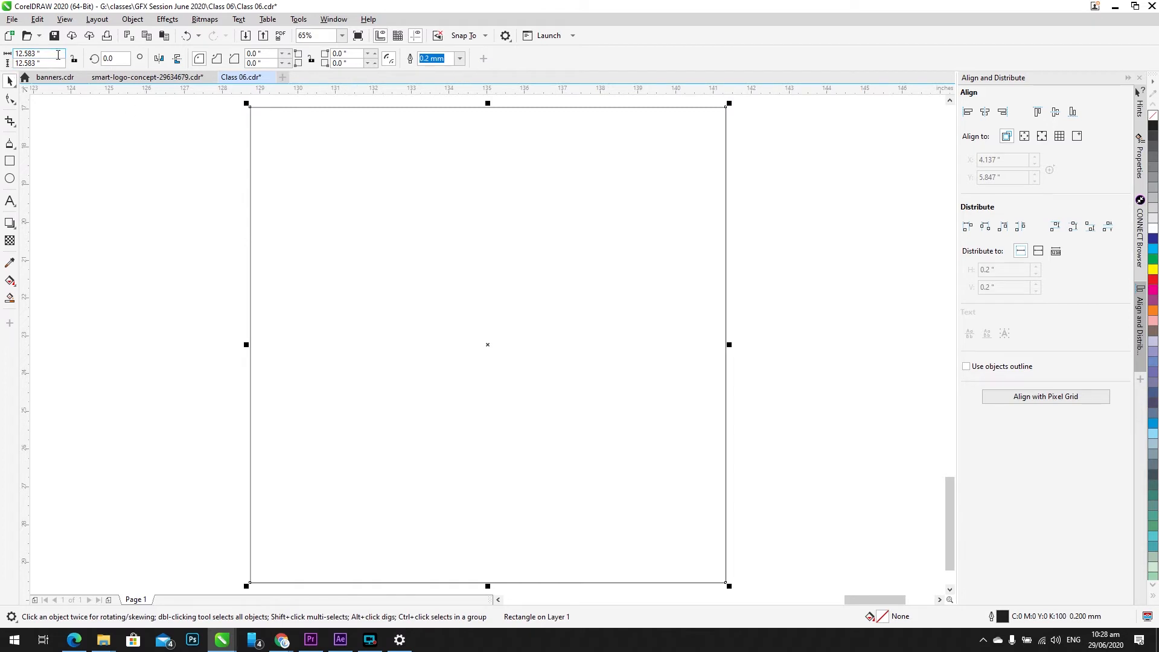
left_click_drag(60, 53, 5, 60)
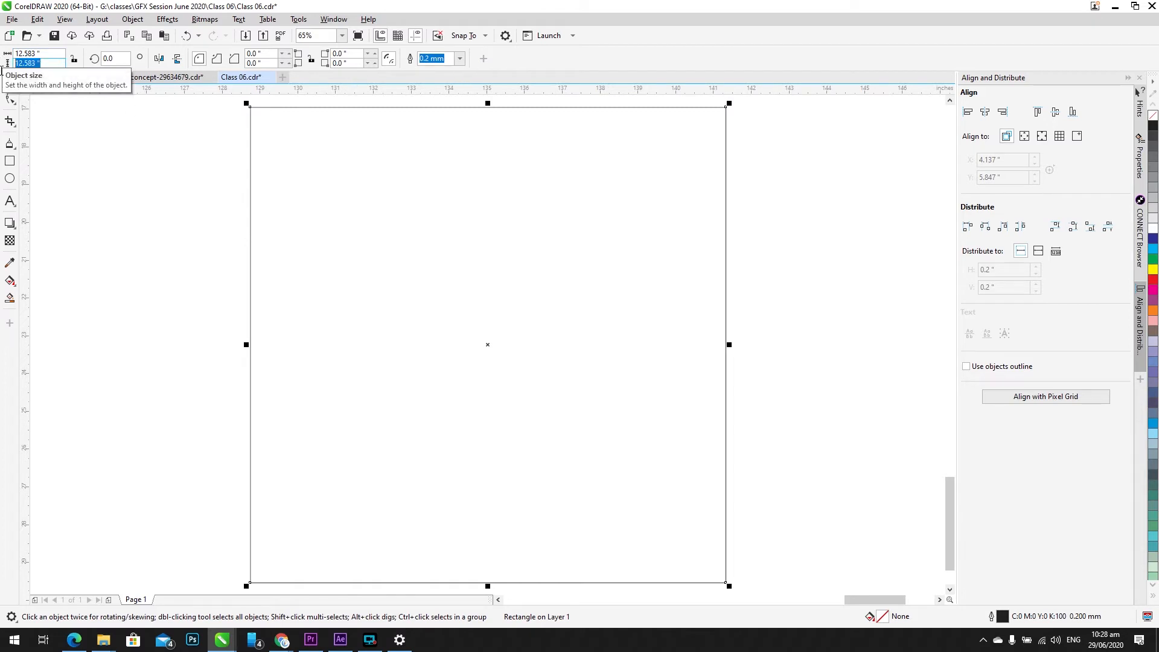
left_click(105, 124)
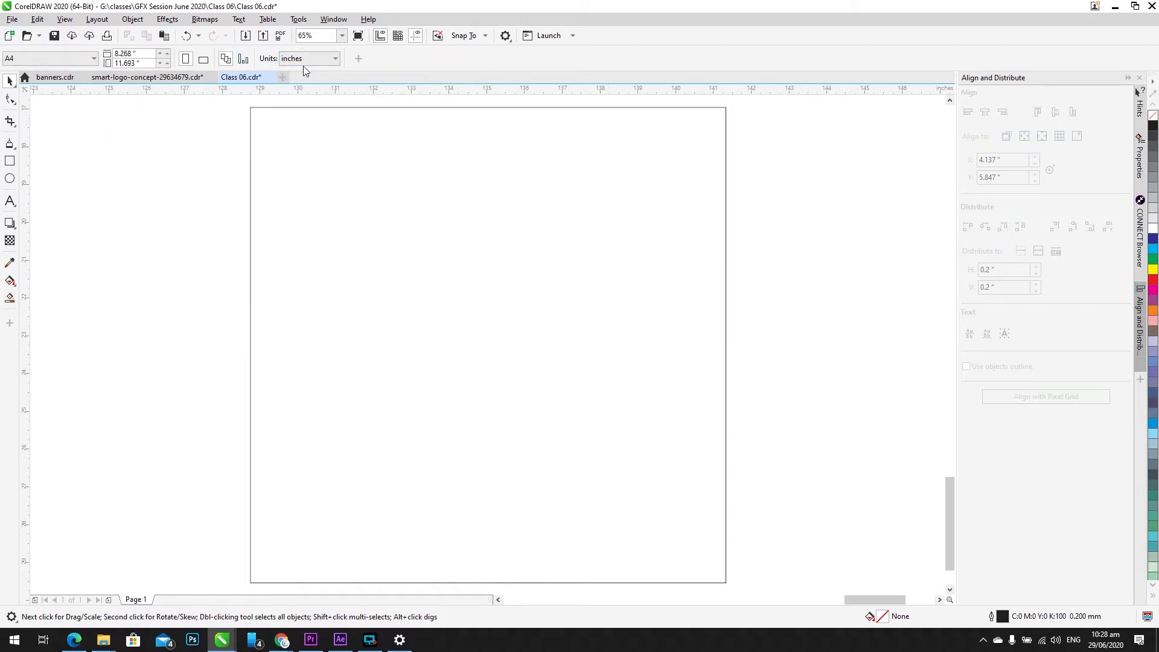
left_click(384, 154)
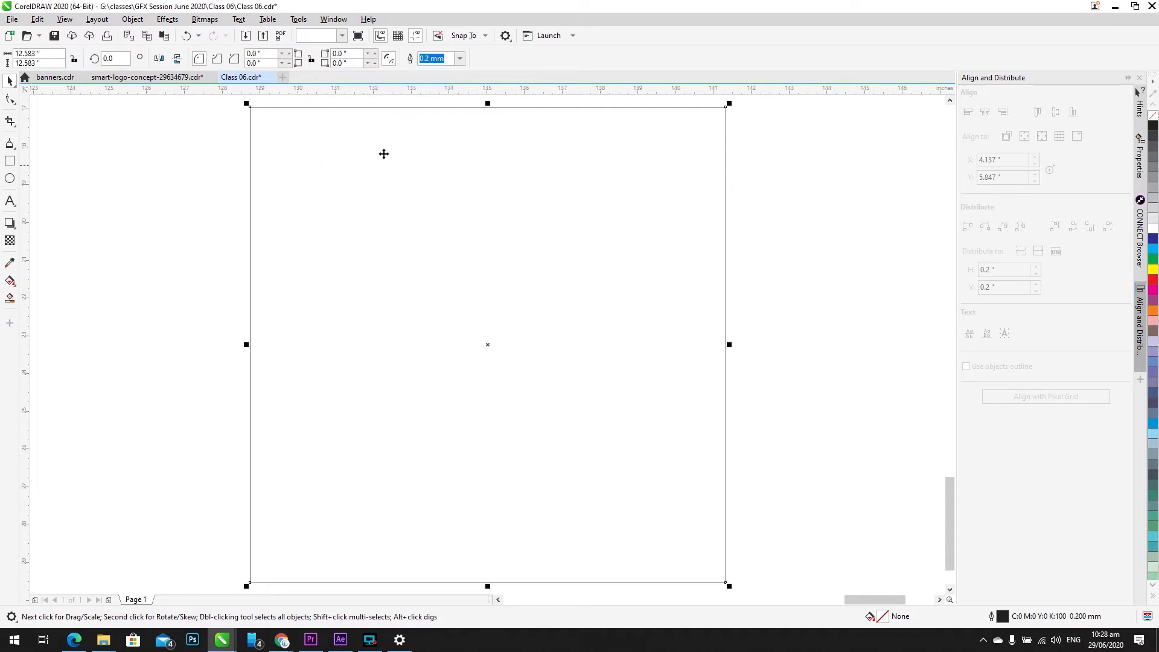
left_click(57, 55)
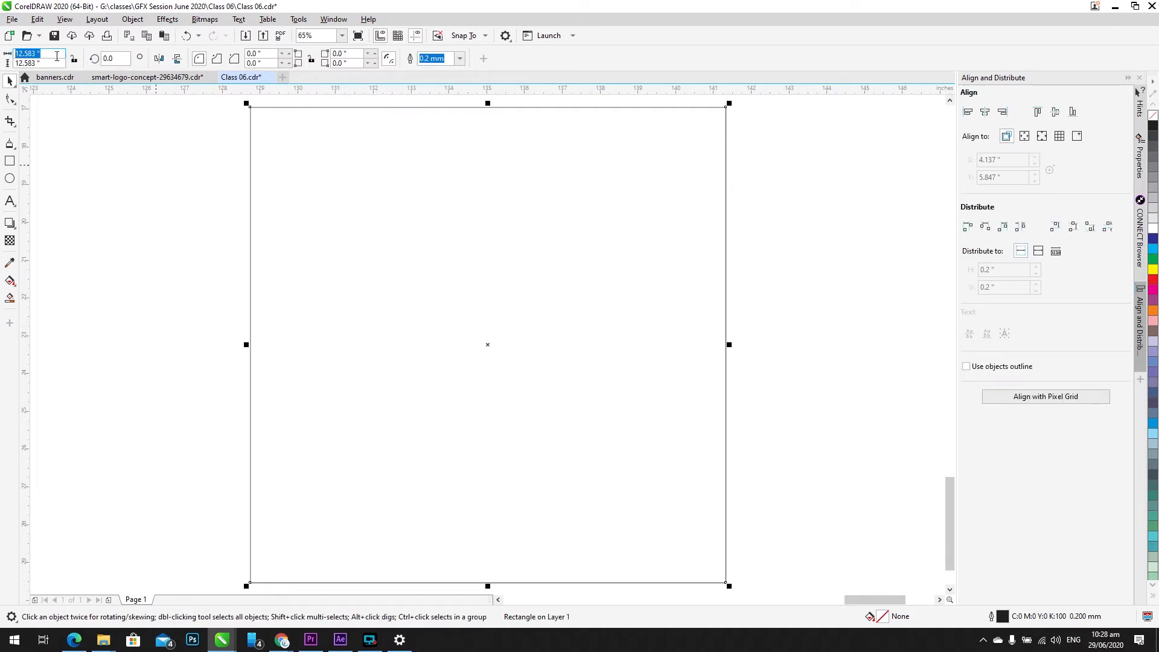
left_click_drag(57, 63, 4, 60)
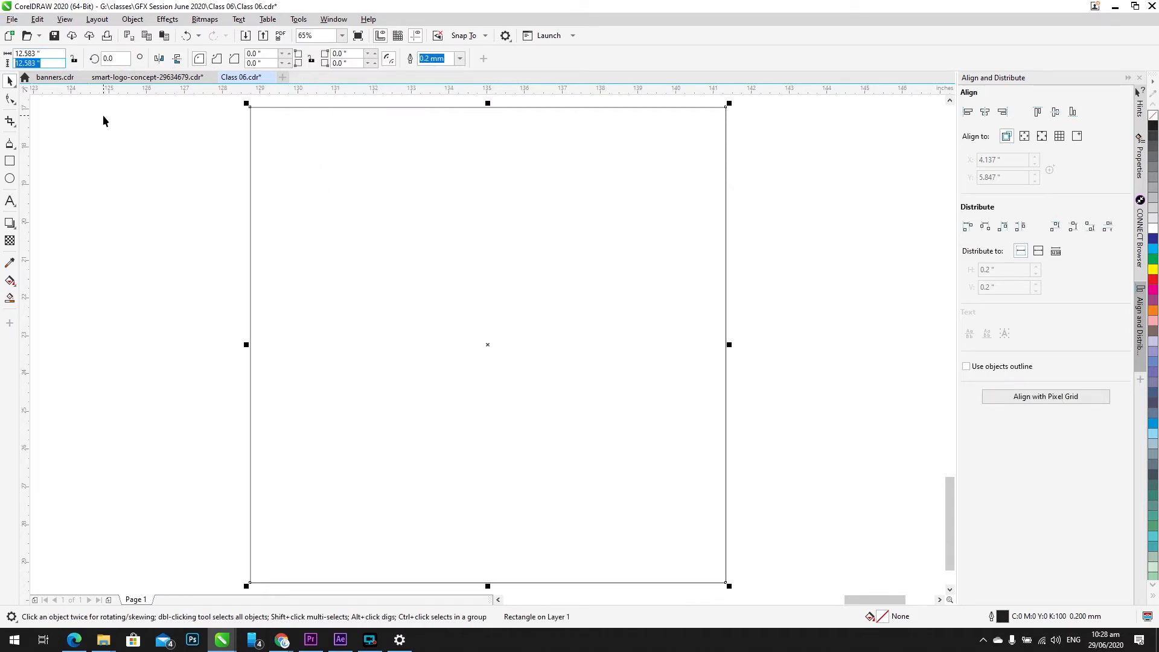
Step: Set the square's width to 10 inches and its height to 10 inches
left_click_drag(61, 53, 26, 53)
left_click(50, 54)
type("10")
key("Return")
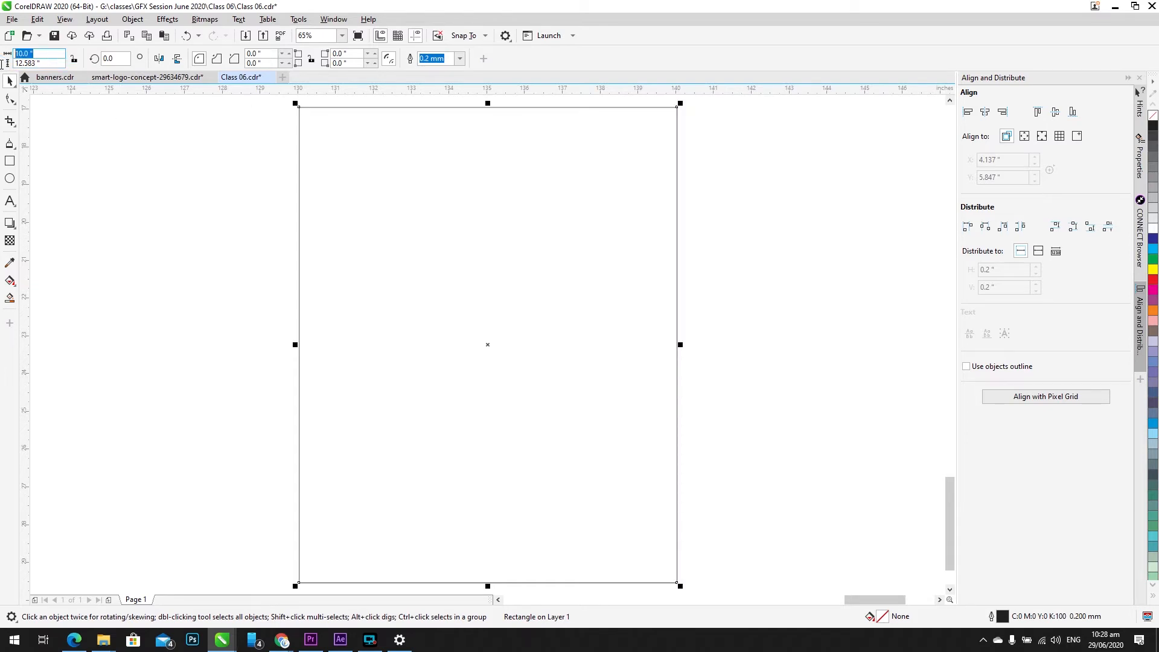
left_click(15, 63)
type("10")
key("Return")
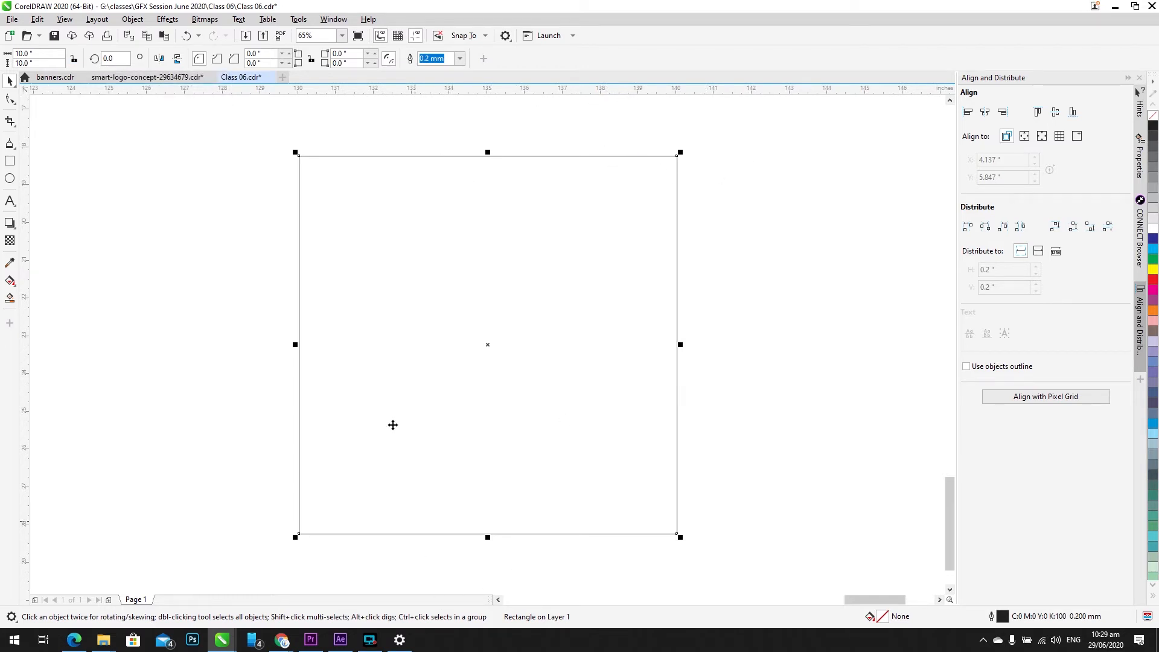
Step: Lock the square's size ratio and set its width to 12 inches so the height scales proportionally
scroll(291, 260, "down", 2)
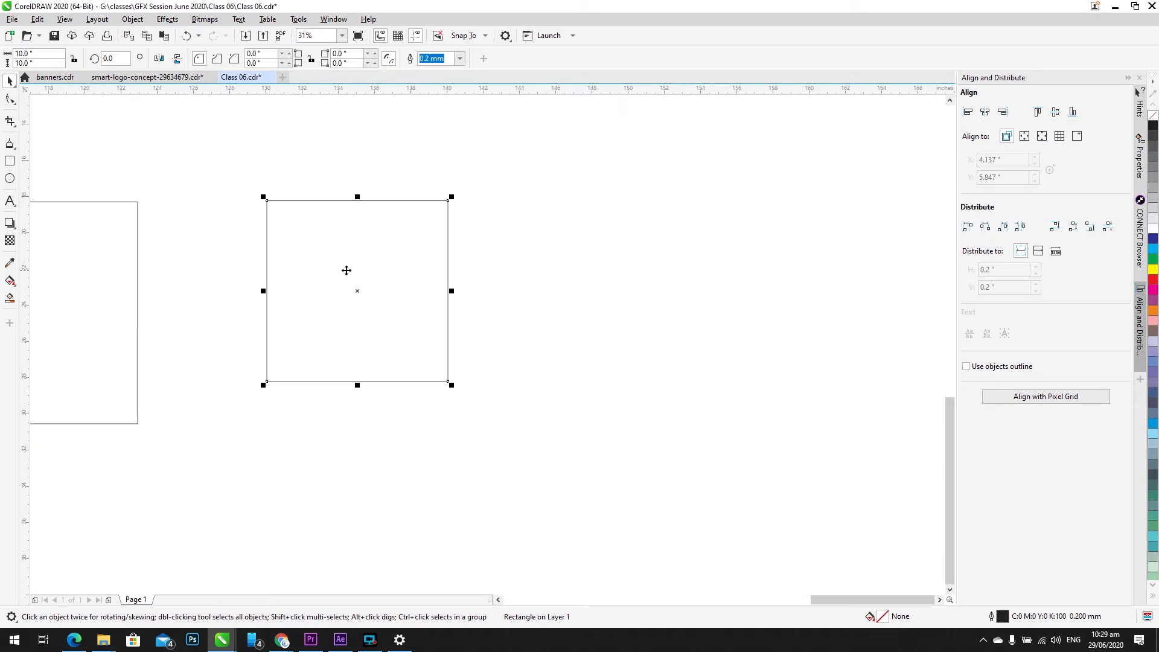
scroll(331, 305, "down", 1)
left_click_drag(331, 305, 284, 329)
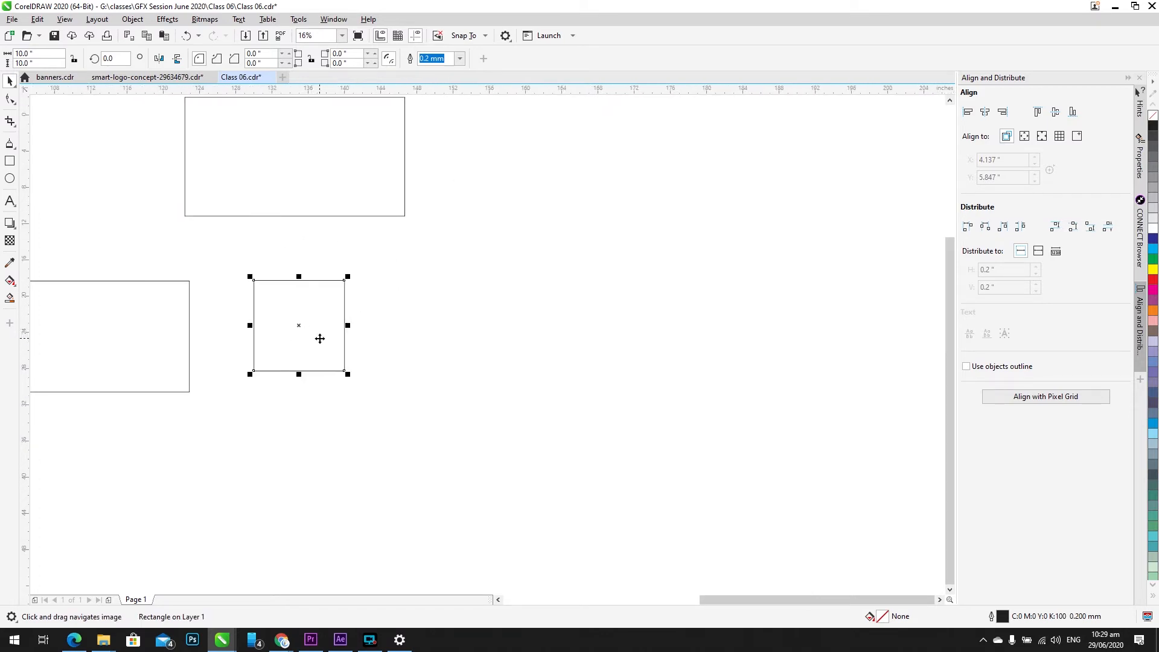
scroll(260, 303, "up", 2)
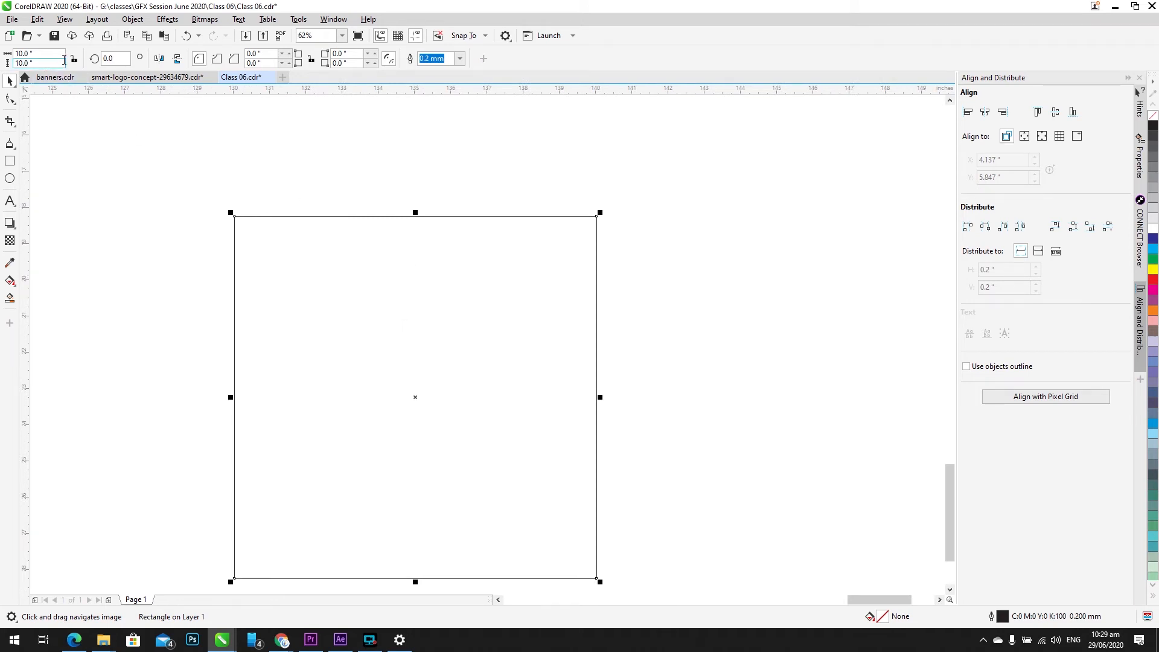
scroll(242, 212, "down", 1)
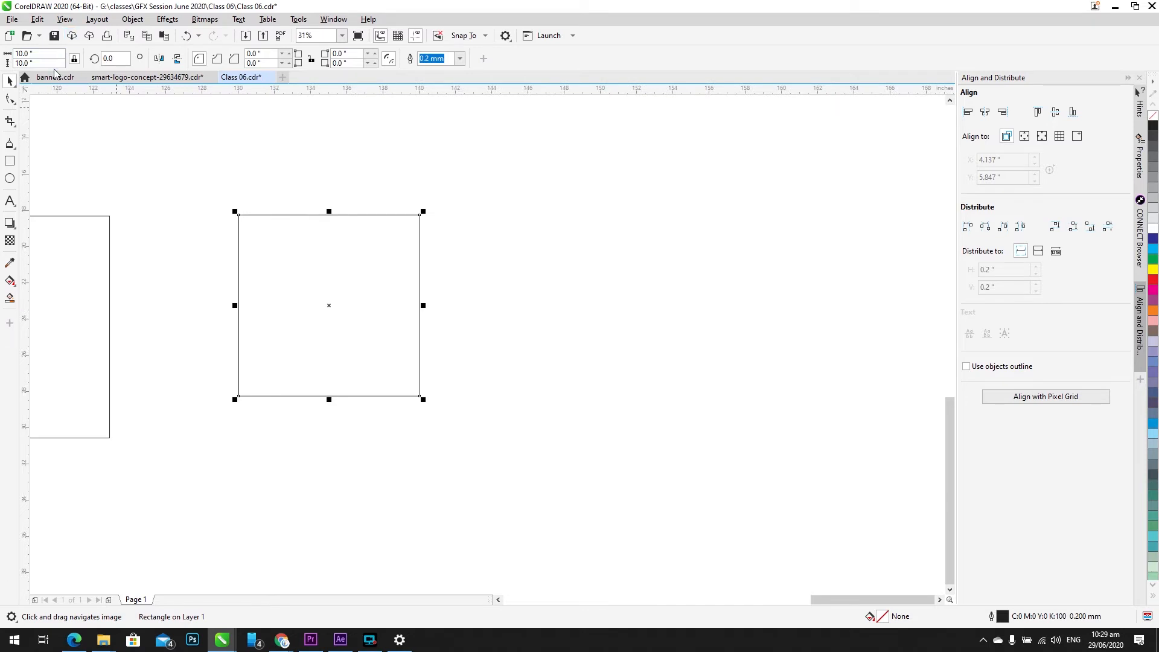
left_click_drag(51, 55, 18, 59)
type("12")
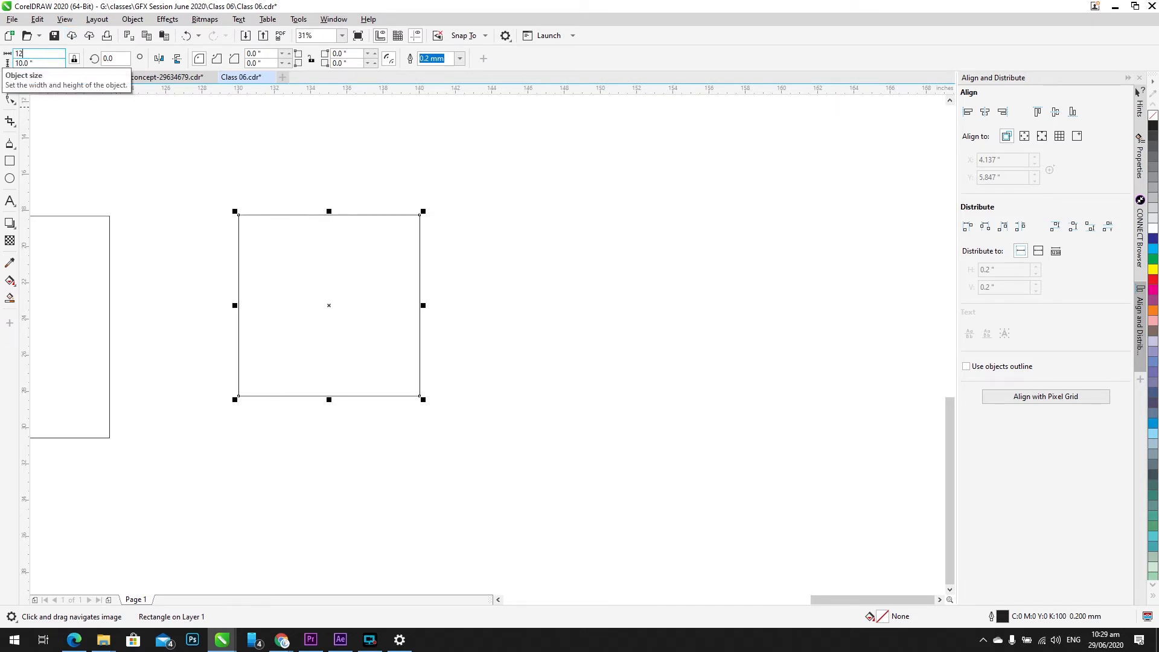
key("Return")
left_click_drag(33, 62, 3, 66)
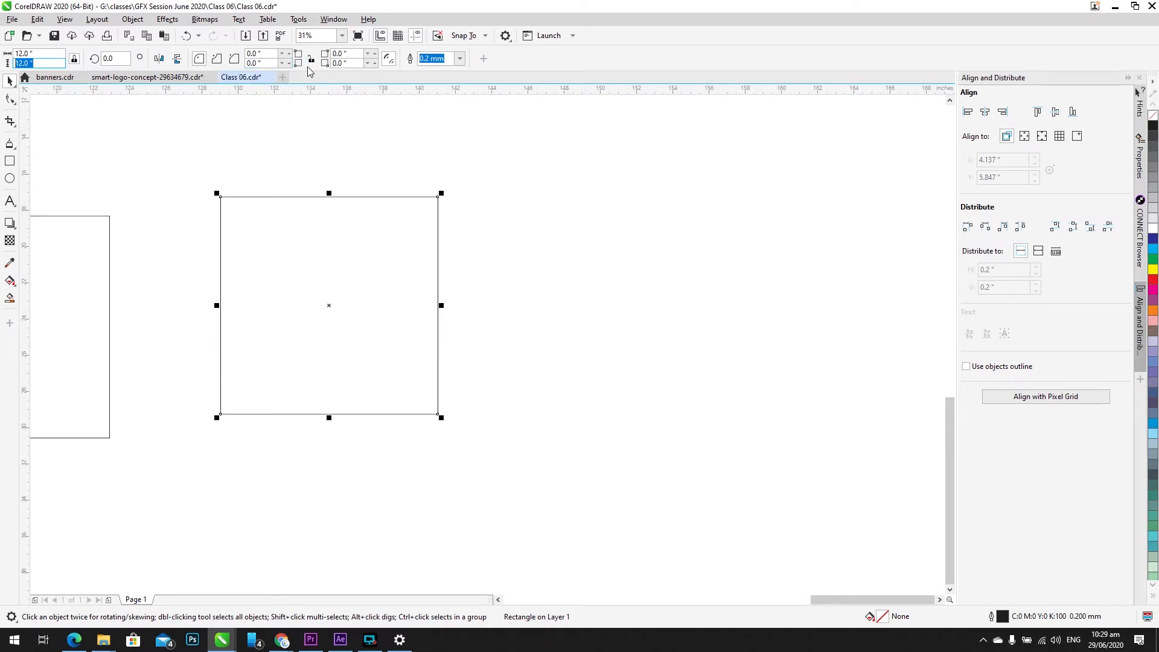
Step: Set the width of the ratio-locked square to 20 inches
left_click_drag(37, 54, 1, 65)
type("20")
key("Tab")
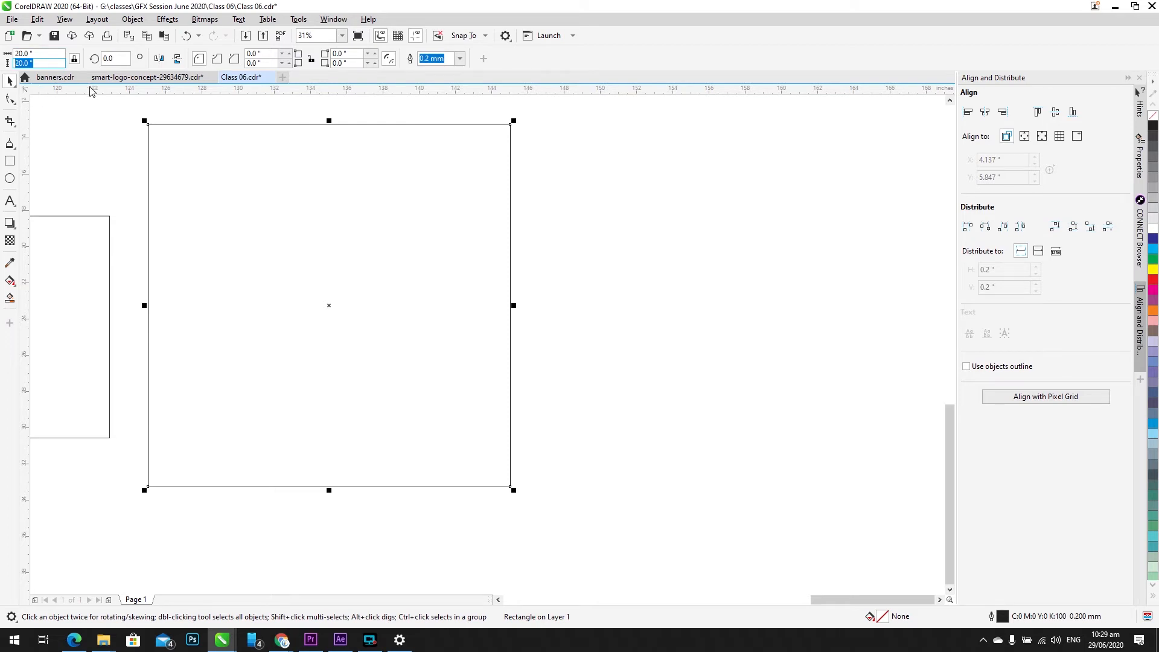
Step: Unlock the square's size ratio, set its height to 5 inches and set its width to 10 inches
left_click_drag(53, 54, 6, 64)
left_click(74, 59)
left_click_drag(45, 54, 4, 77)
type("5")
key("Return")
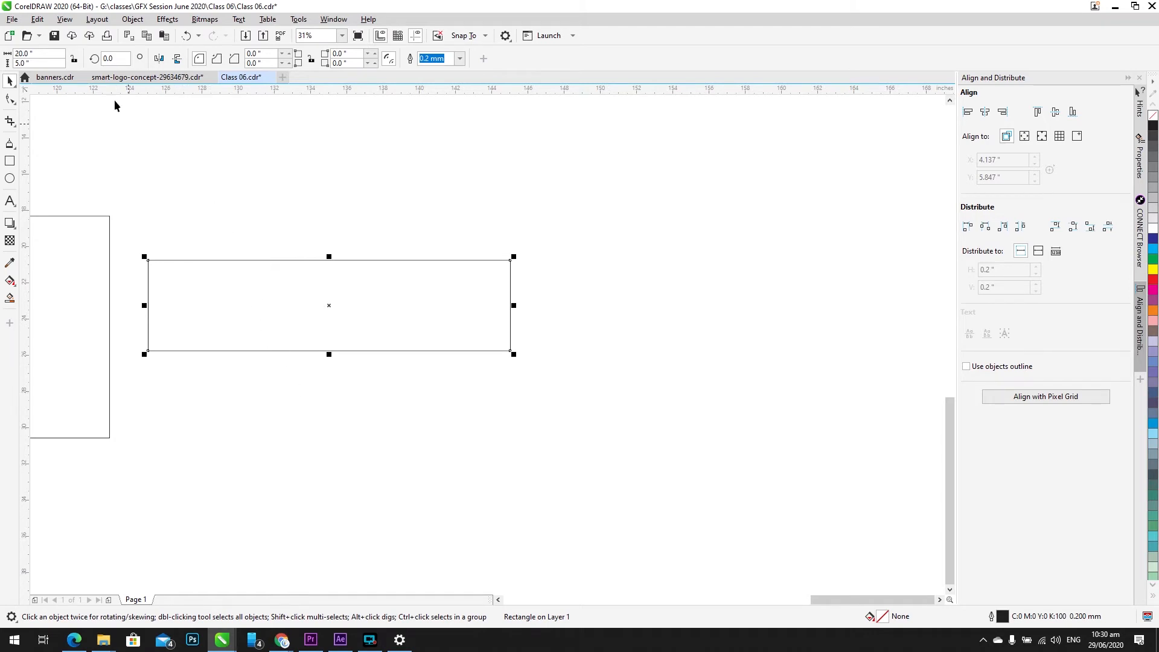
double_click(49, 56)
type("10")
key("Return")
Step: Lock the rectangle's size ratio and set its width to 20 inches so the height scales proportionally
scroll(303, 294, "up", 1)
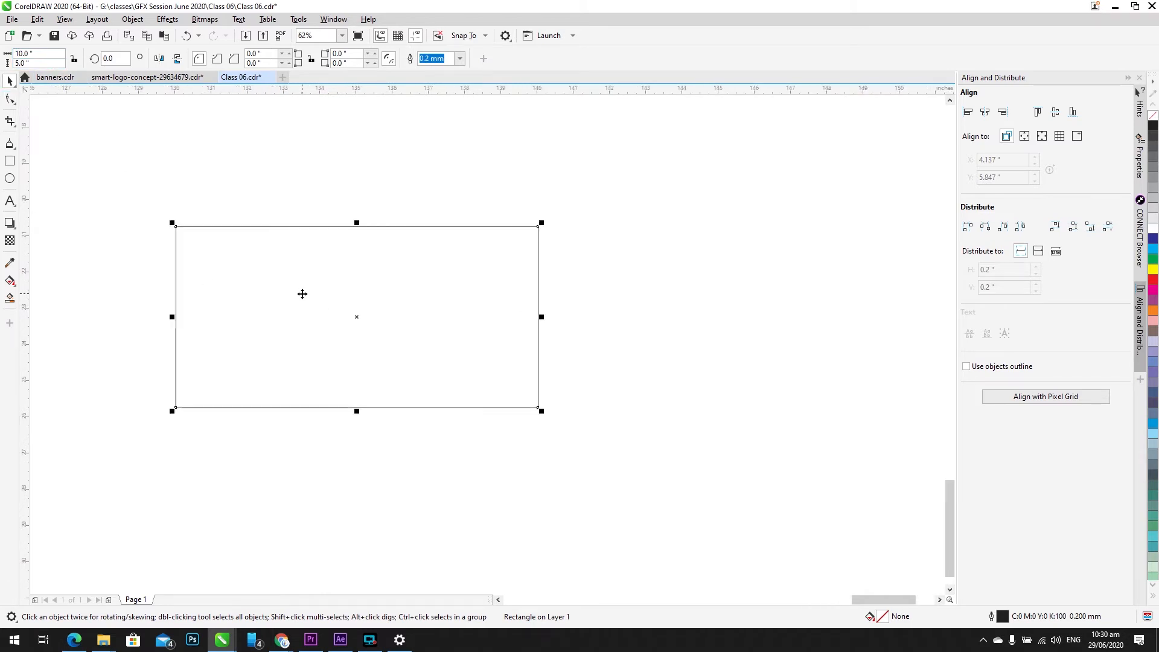
left_click_drag(302, 294, 396, 338)
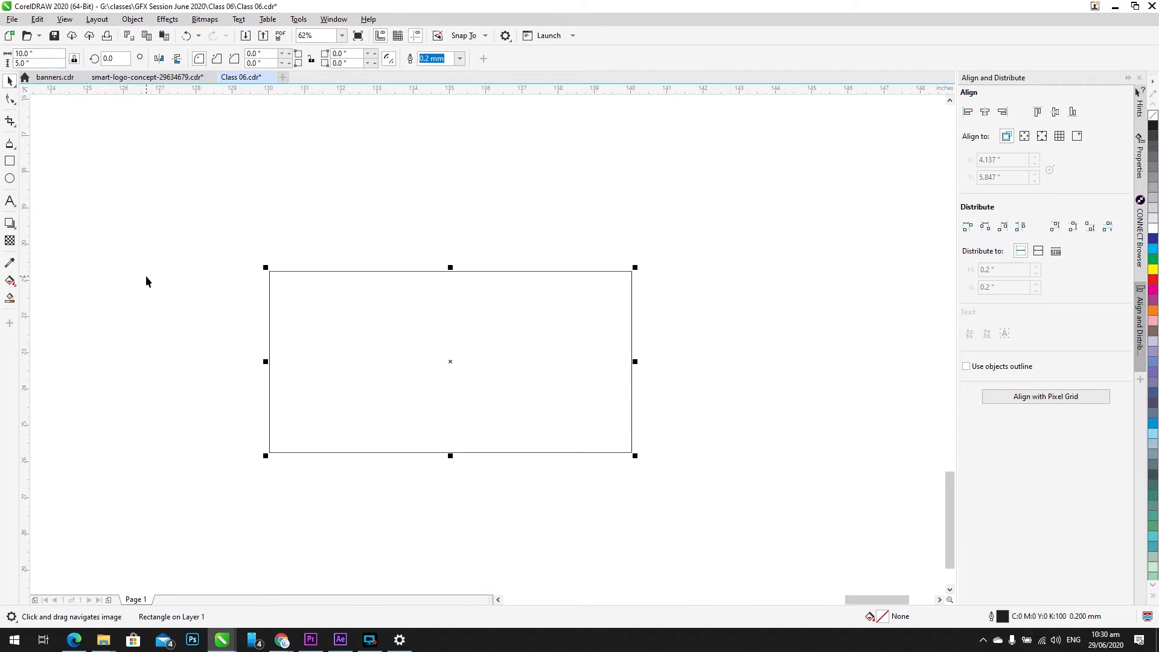
left_click(37, 54)
type("20")
key("Return")
left_click(46, 66)
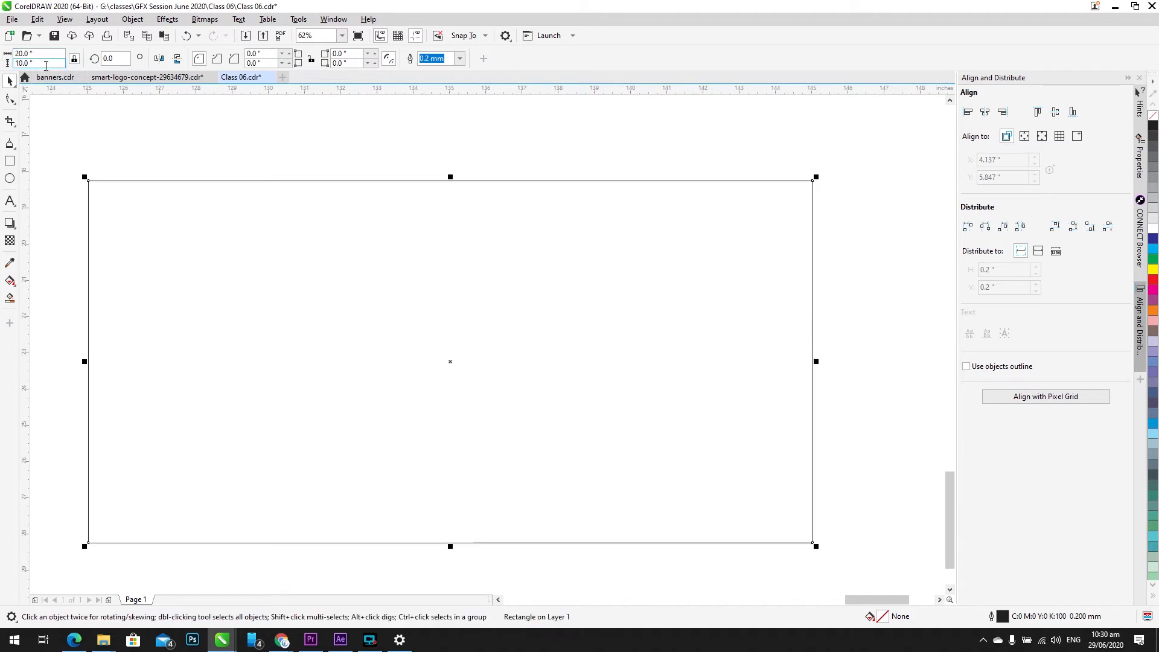
left_click(56, 53)
key("Tab")
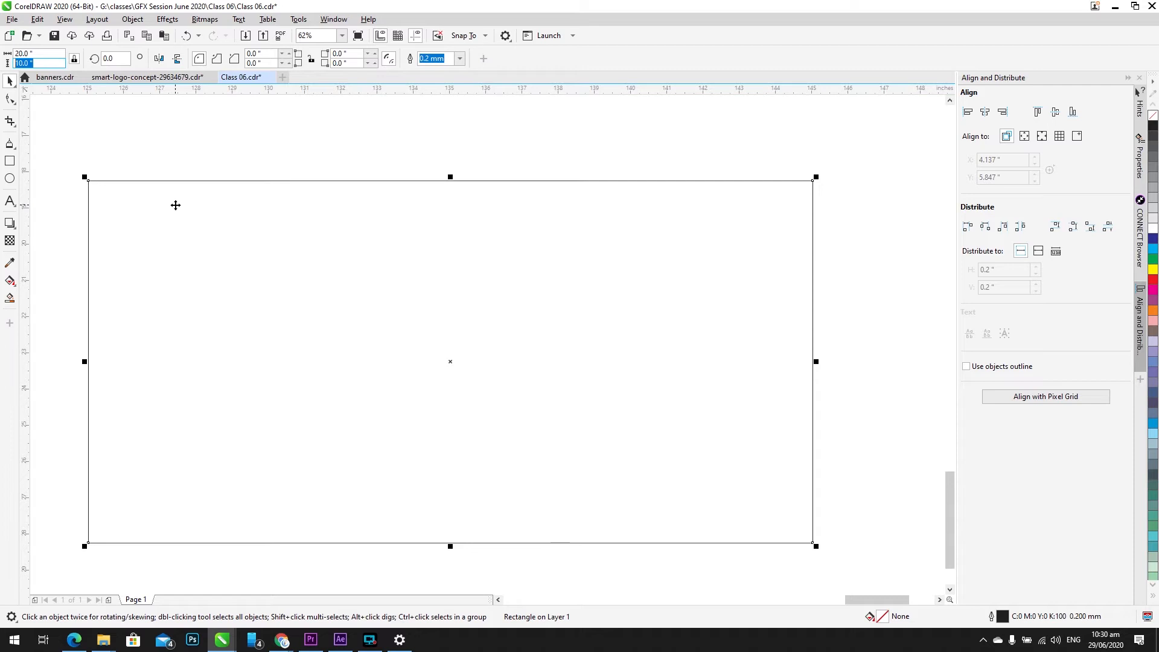
Step: Select the topmost globe picture in the column beside the page and fit the view to it for close examination
left_click(283, 316)
scroll(289, 318, "down", 5)
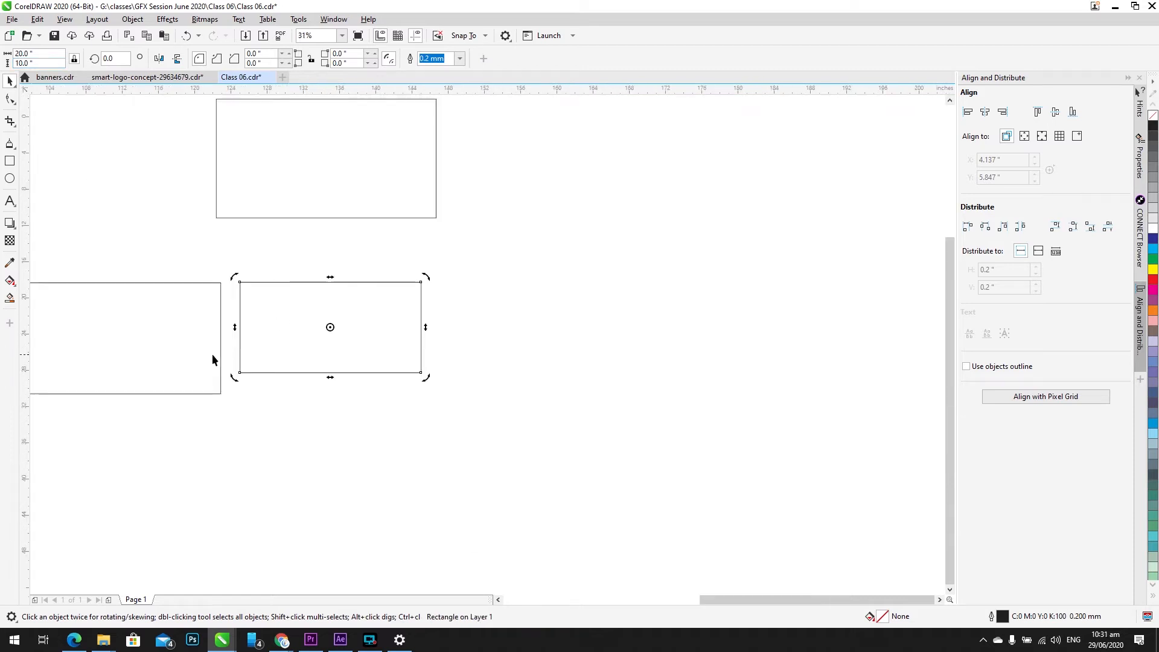
left_click(60, 302)
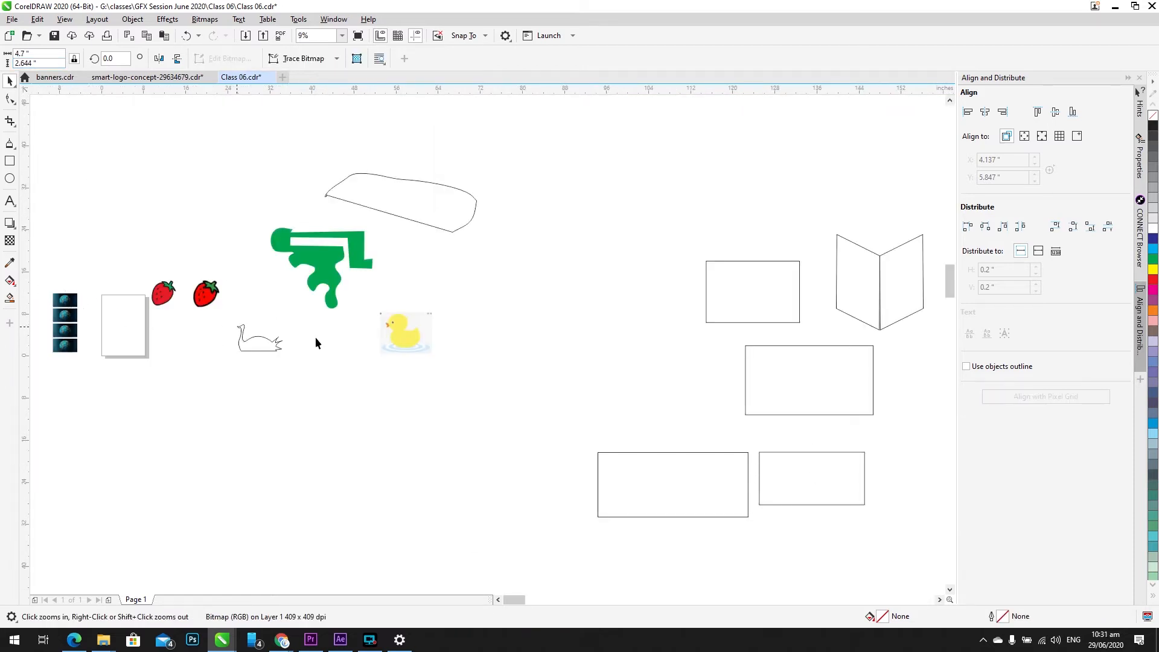
key("shift+F2")
scroll(484, 341, "up", 2)
scroll(649, 363, "down", 5)
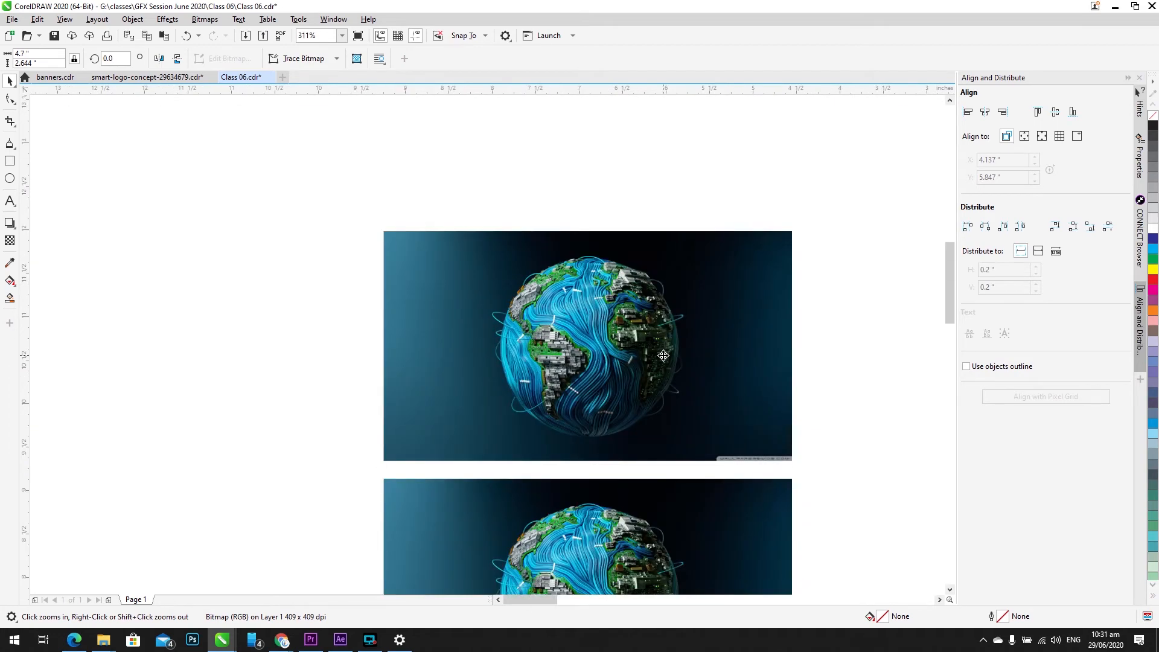
left_click_drag(649, 362, 286, 249)
key("shift+F2")
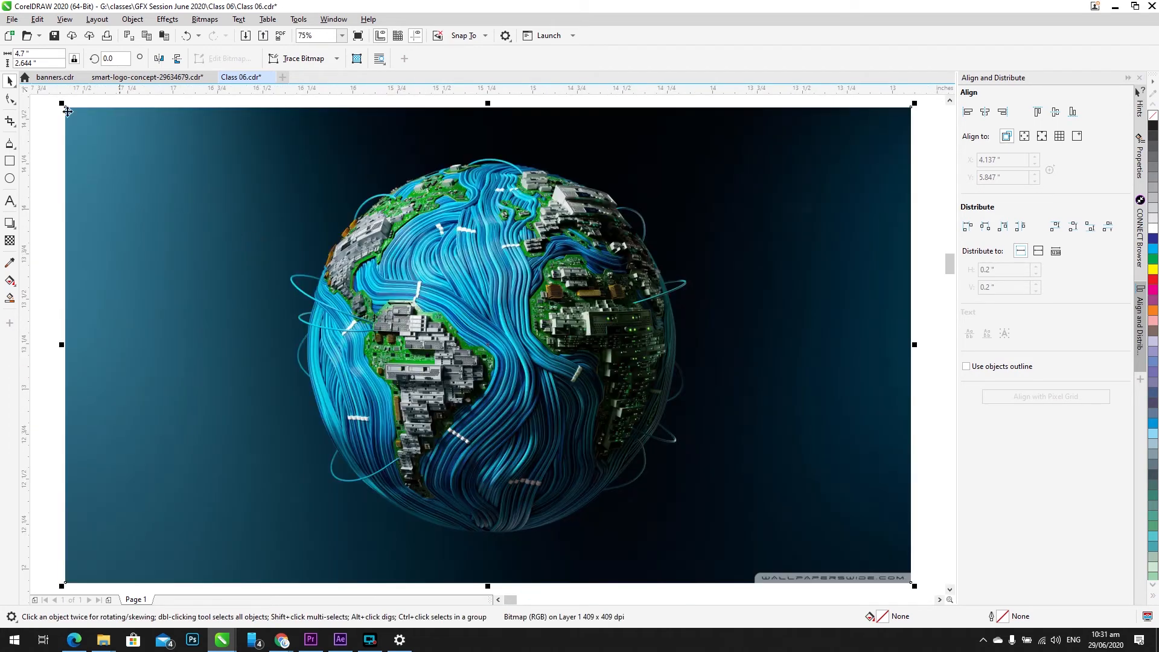
Step: Set the width of the ratio-locked globe picture to 5 inches, followed by 10 inches
double_click(47, 59)
type("5")
key("Return")
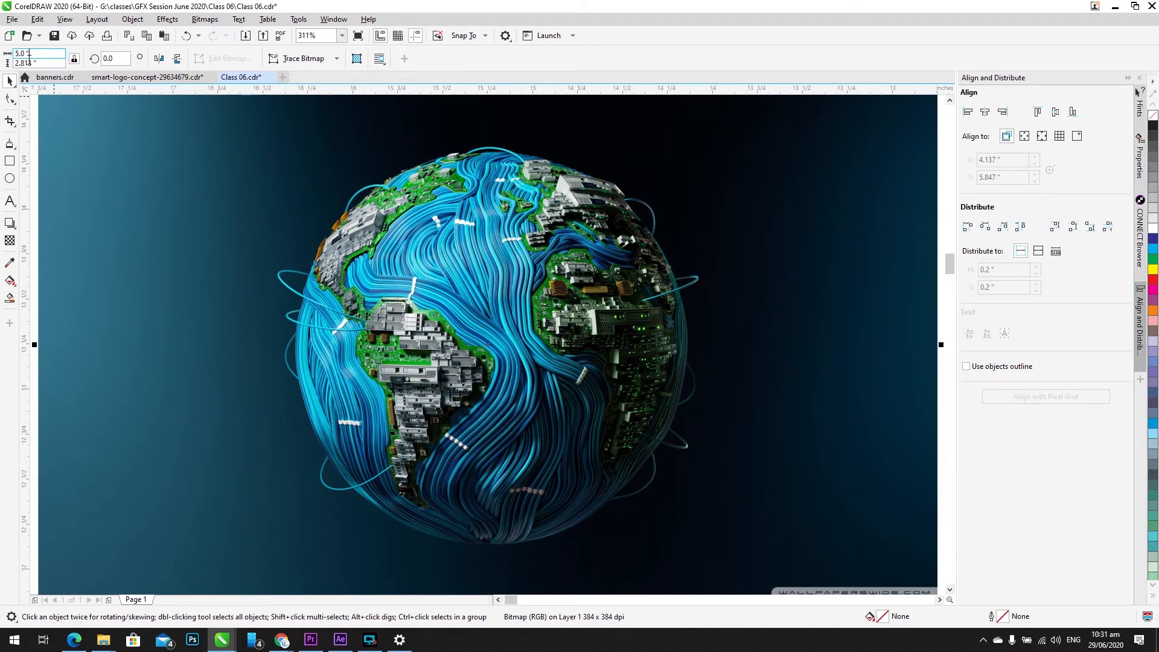
double_click(29, 54)
type("10")
key("Return")
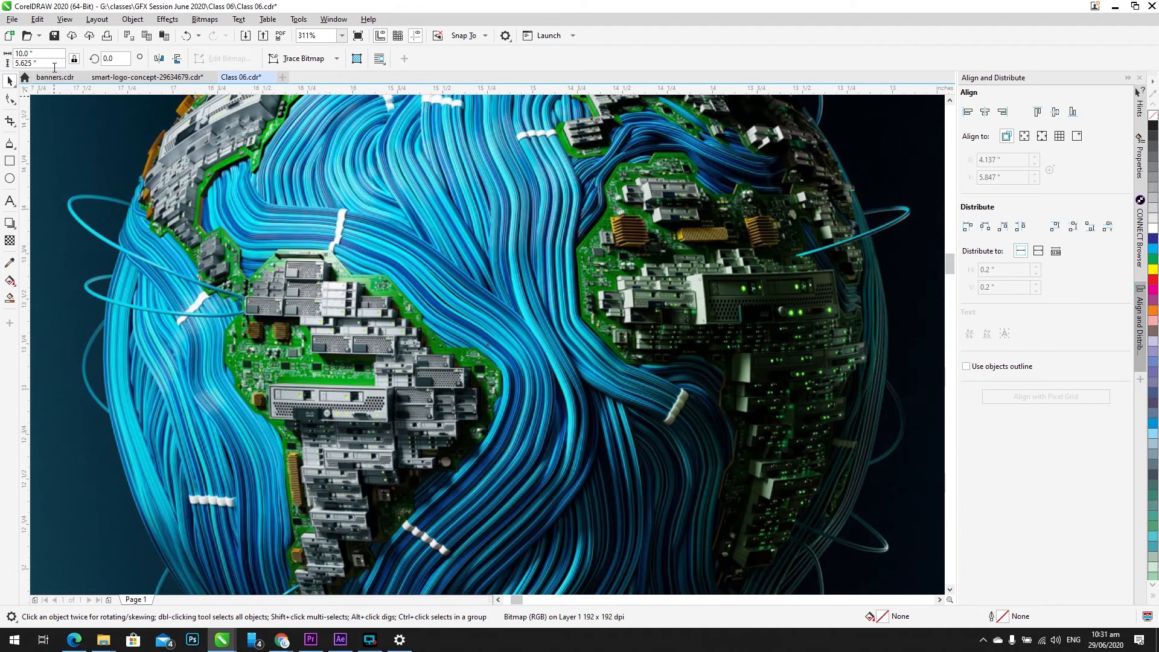
key("Tab")
scroll(233, 231, "down", 3)
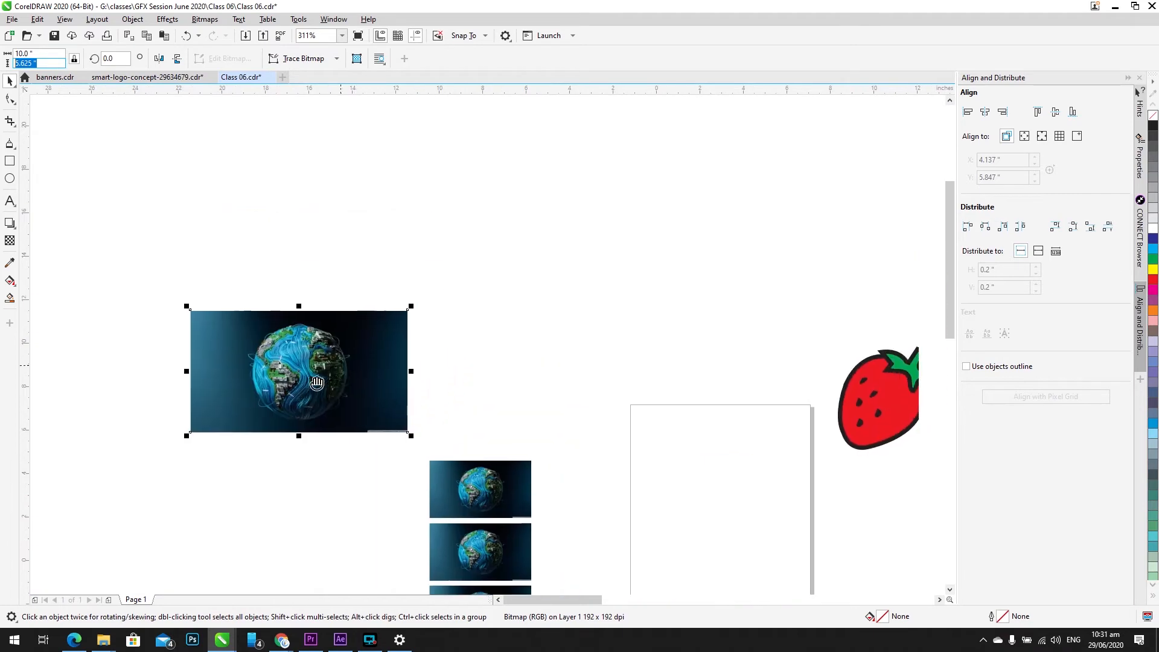
scroll(199, 320, "up", 2)
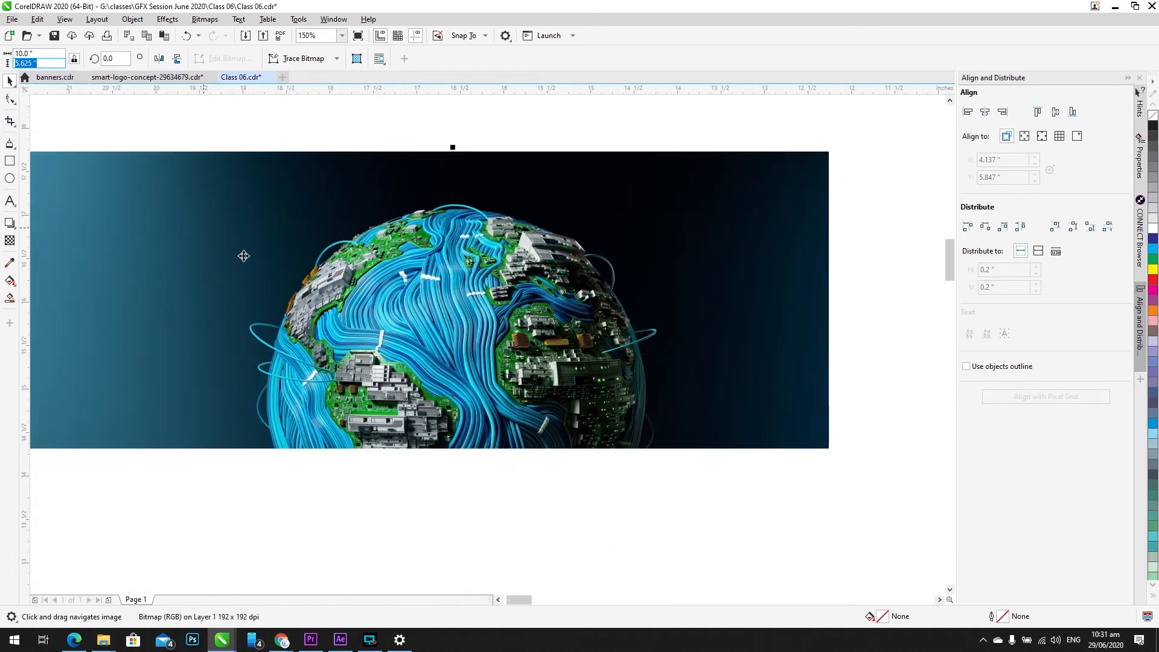
scroll(293, 279, "down", 1)
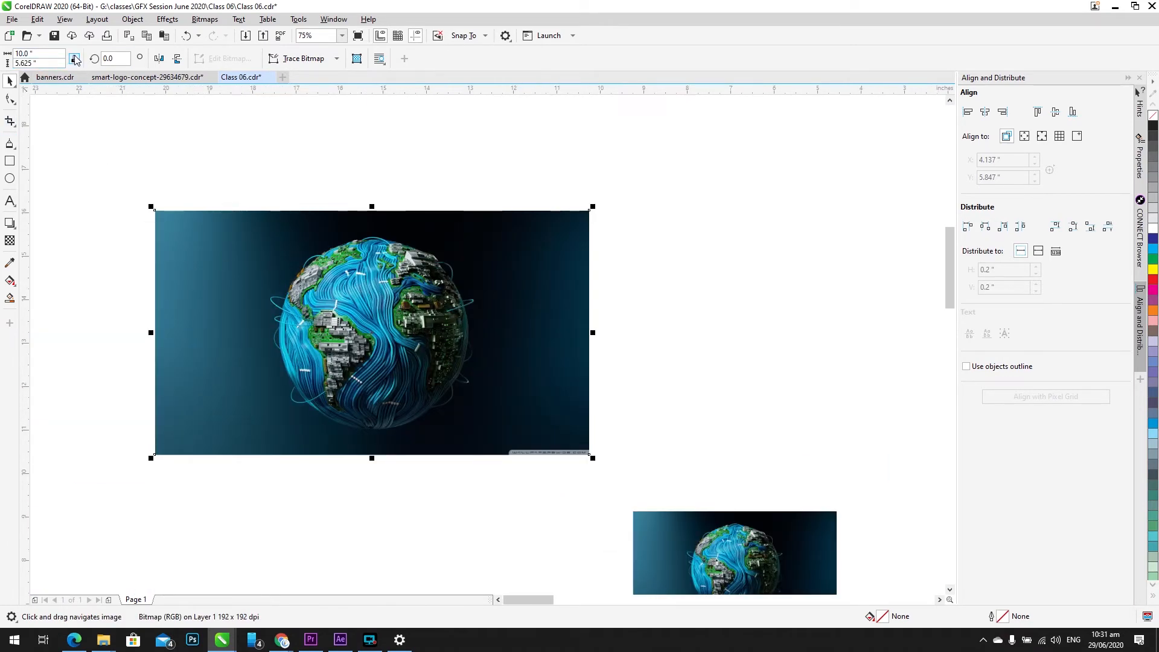
Step: Try stretching the globe picture to a width of 20 inches with its size ratio unlocked, and undo the change
left_click(36, 53)
type("20")
key("Return")
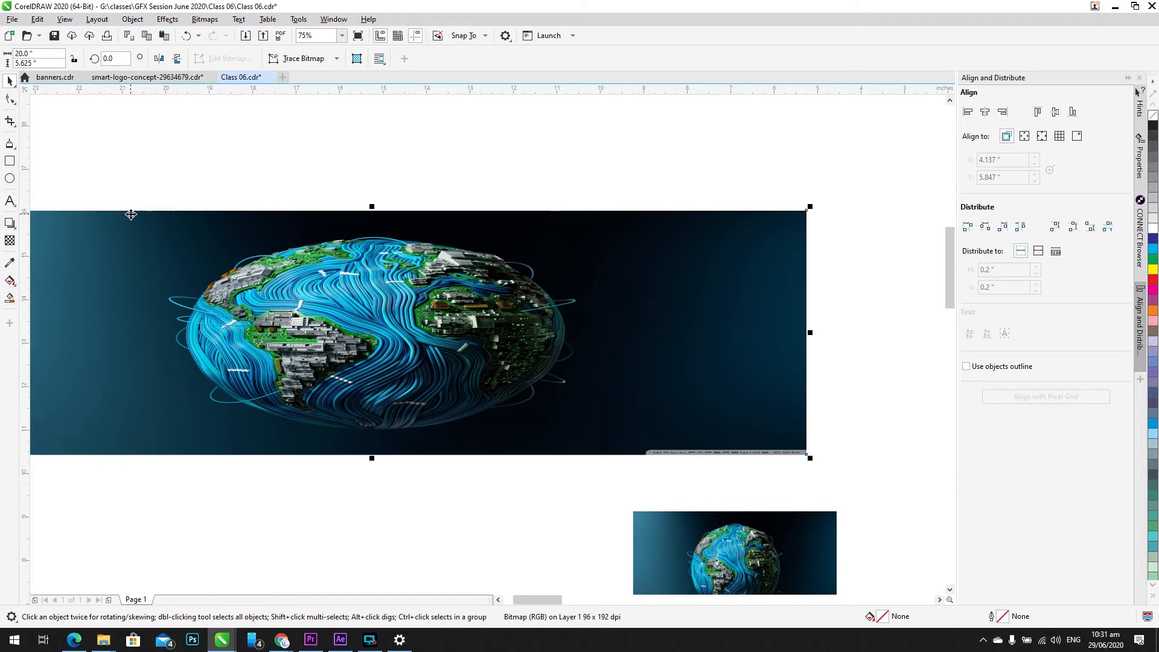
key("ctrl+z")
Step: Lock the globe picture's size ratio and set its width to 20 inches
left_click(36, 53)
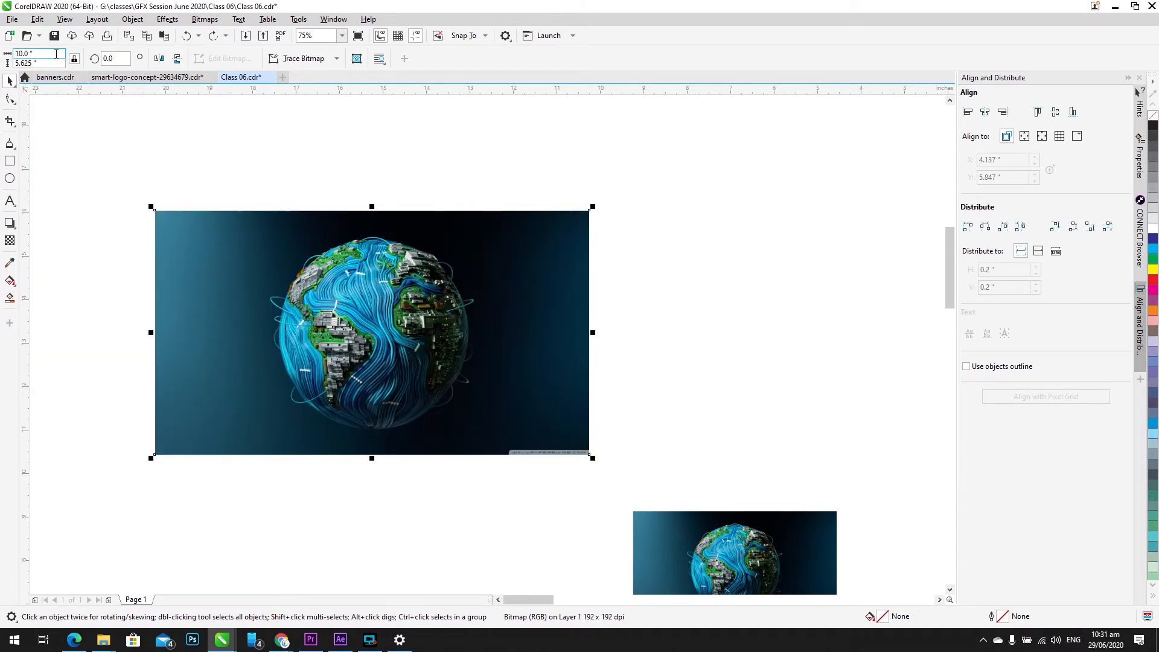
type("20")
key("Return")
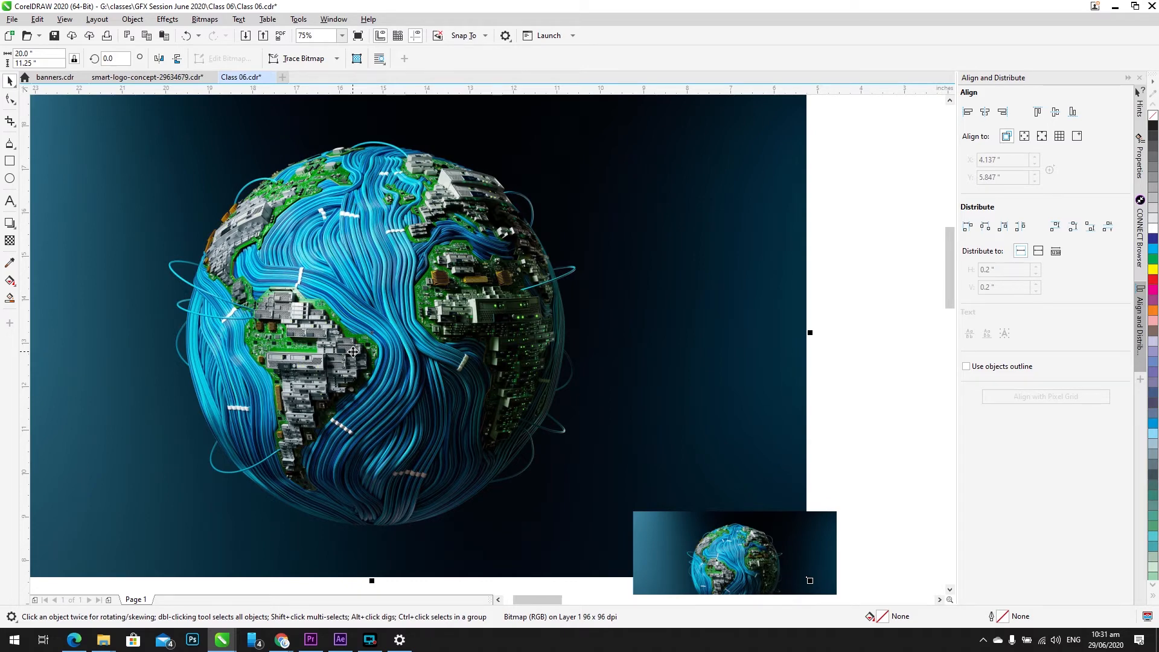
Step: Deselect the picture and move the larger of the two lowest rectangles a short distance away from its smaller neighbour
scroll(363, 380, "down", 3)
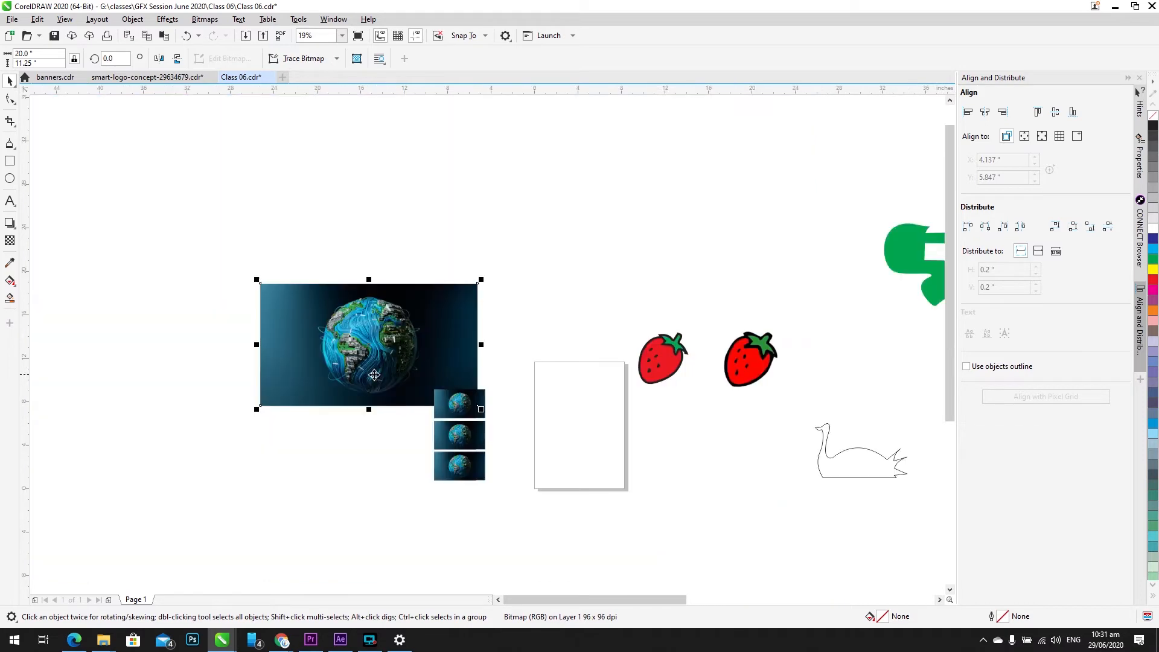
left_click(595, 422)
scroll(595, 420, "down", 2)
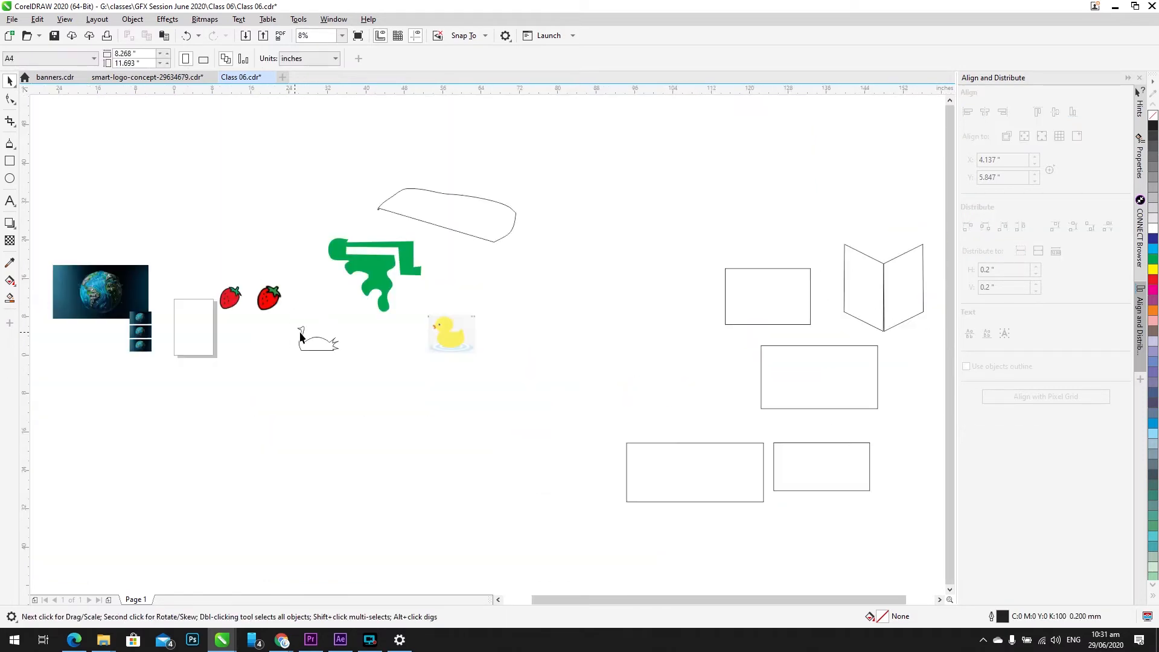
left_click_drag(578, 414, 885, 553)
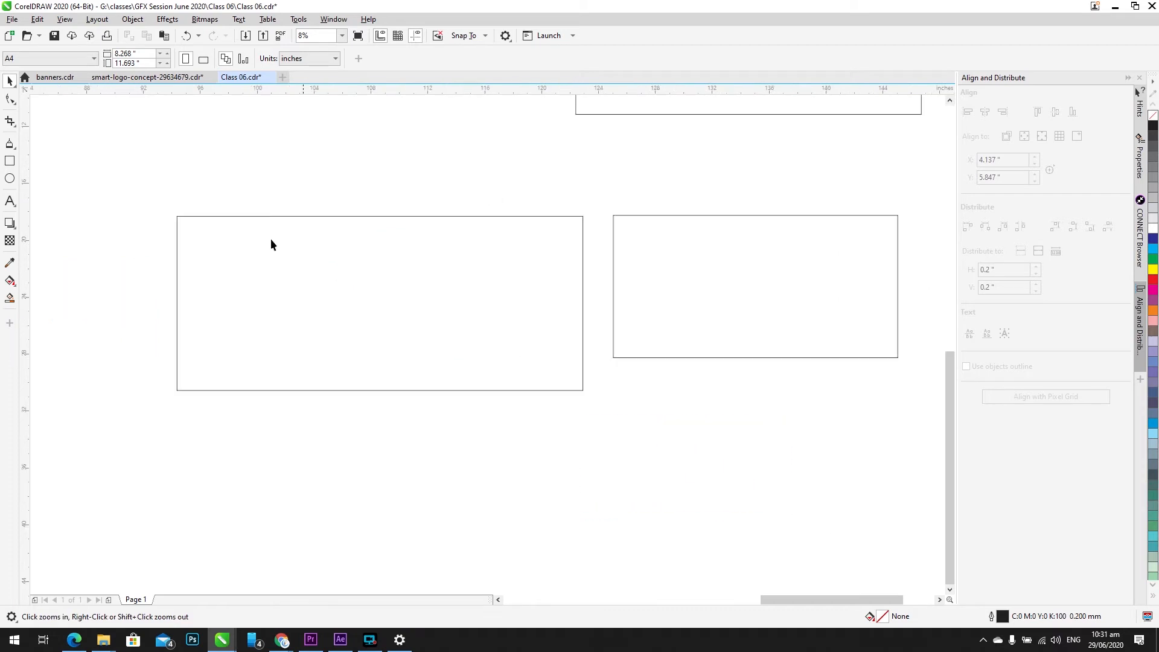
left_click(275, 244)
left_click_drag(351, 298, 246, 309)
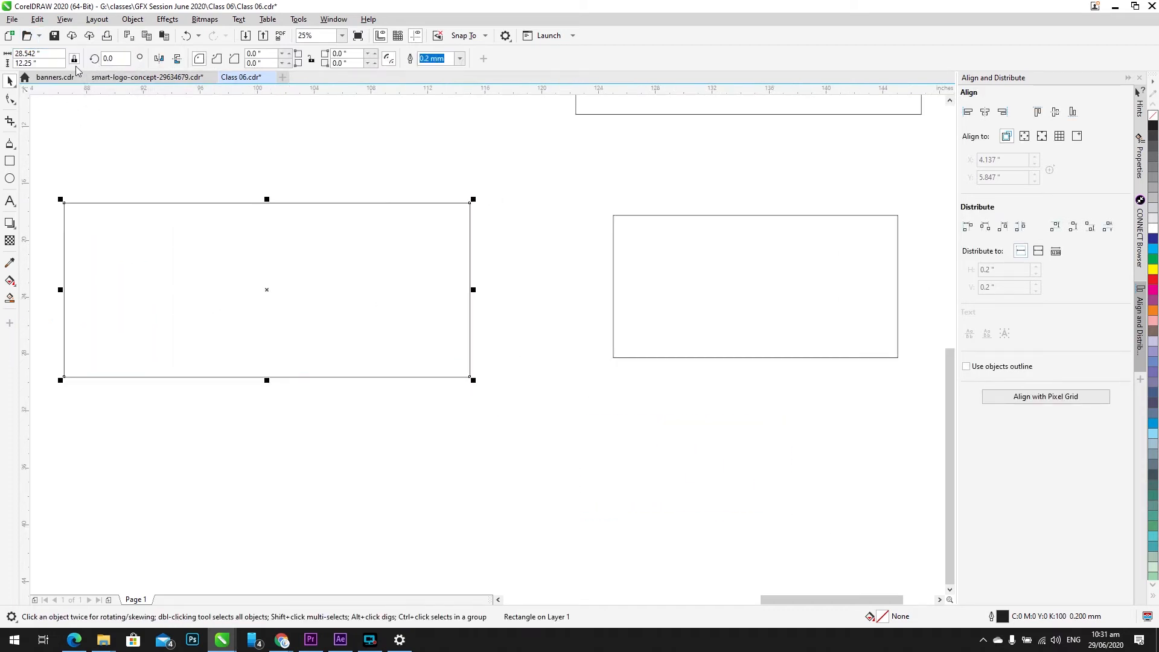
Step: Set the moved rectangle's rotation angle to 10 degrees, followed by 20 degrees
double_click(114, 58)
type("10")
key("Return")
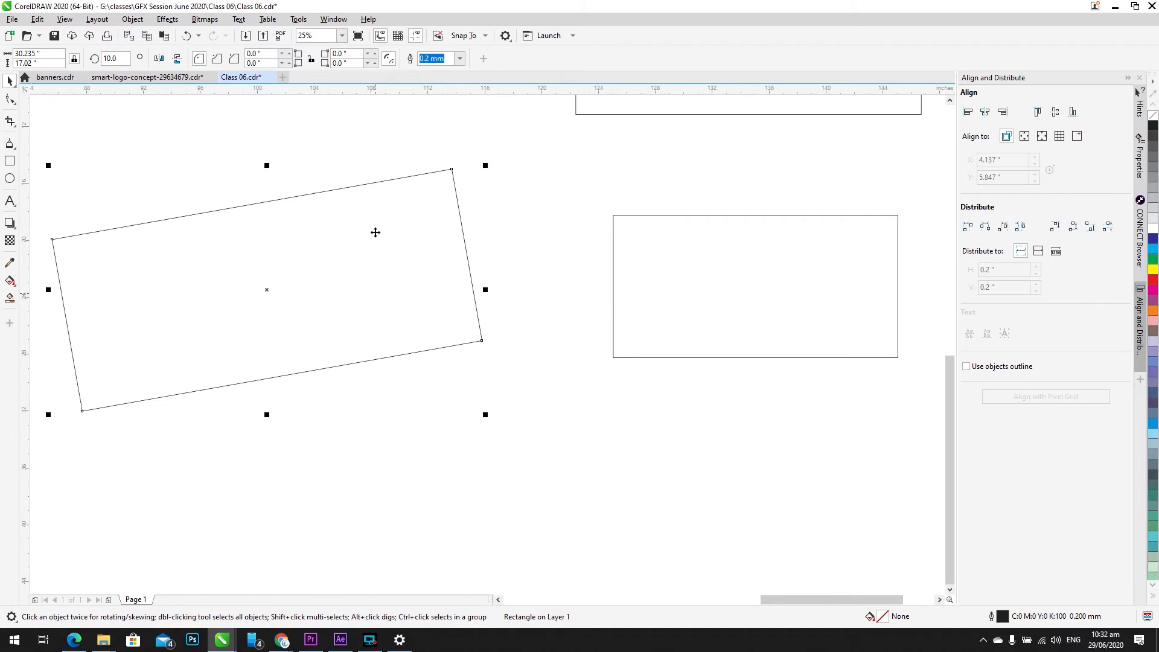
left_click(121, 59)
key("BackSpace")
key("BackSpace")
key("BackSpace")
key("BackSpace")
type("20")
key("Return")
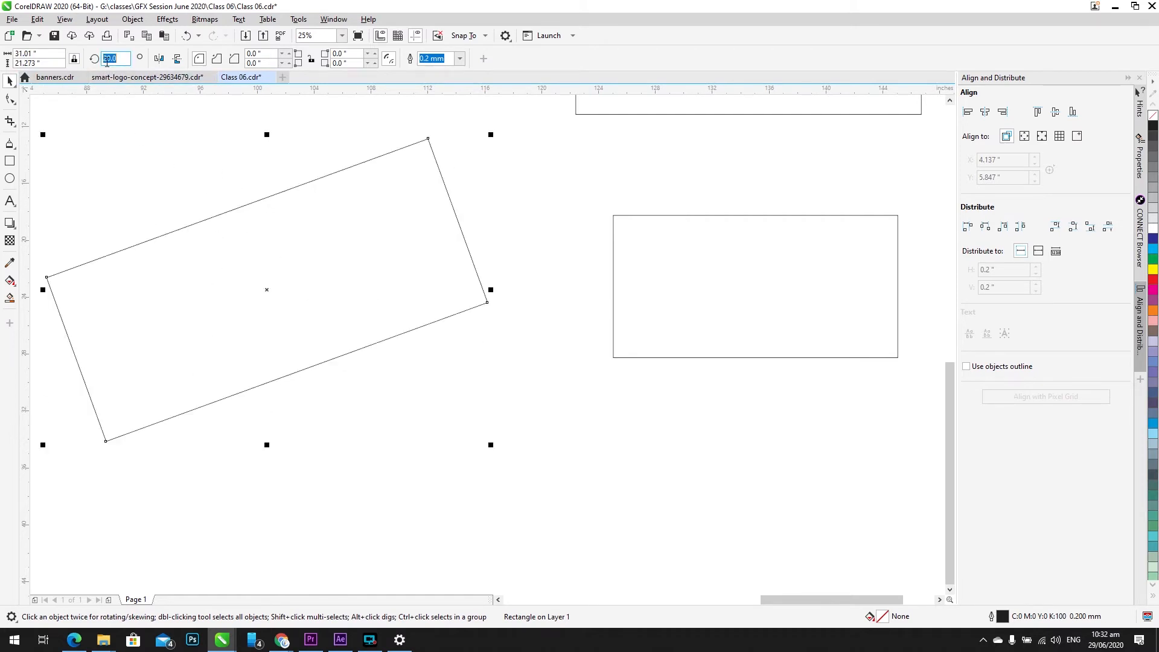
Step: Set the rectangle's rotation angle to 30 and 40 degrees, and reset it to 0 degrees
type("30")
key("Return")
type("40")
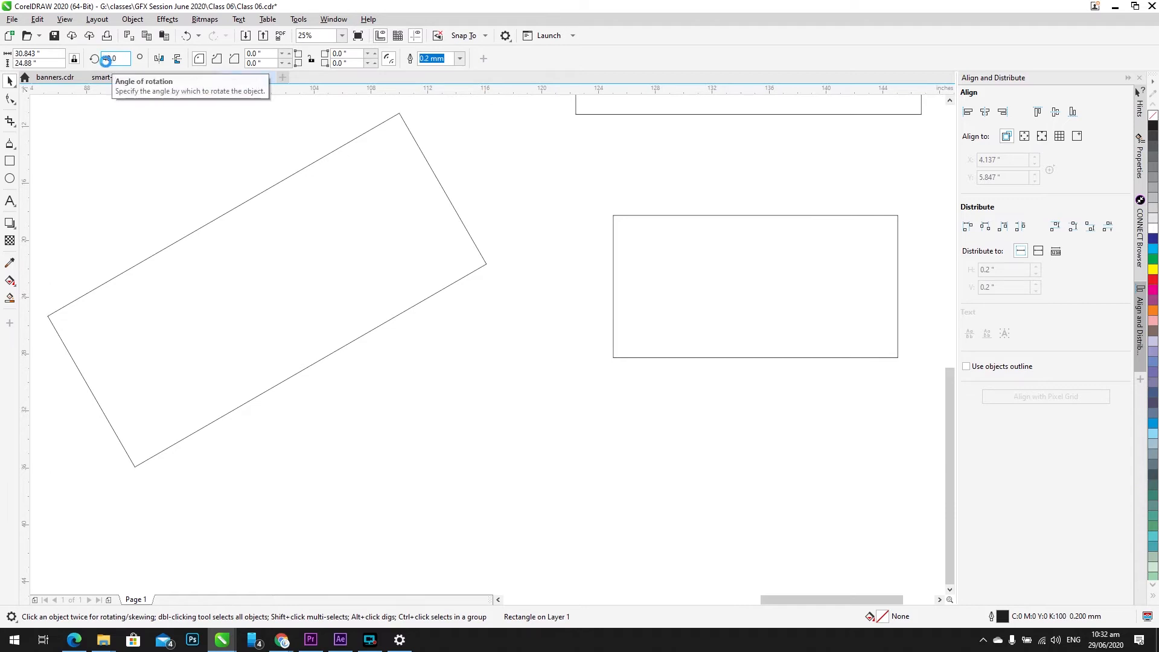
key("Return")
type("0")
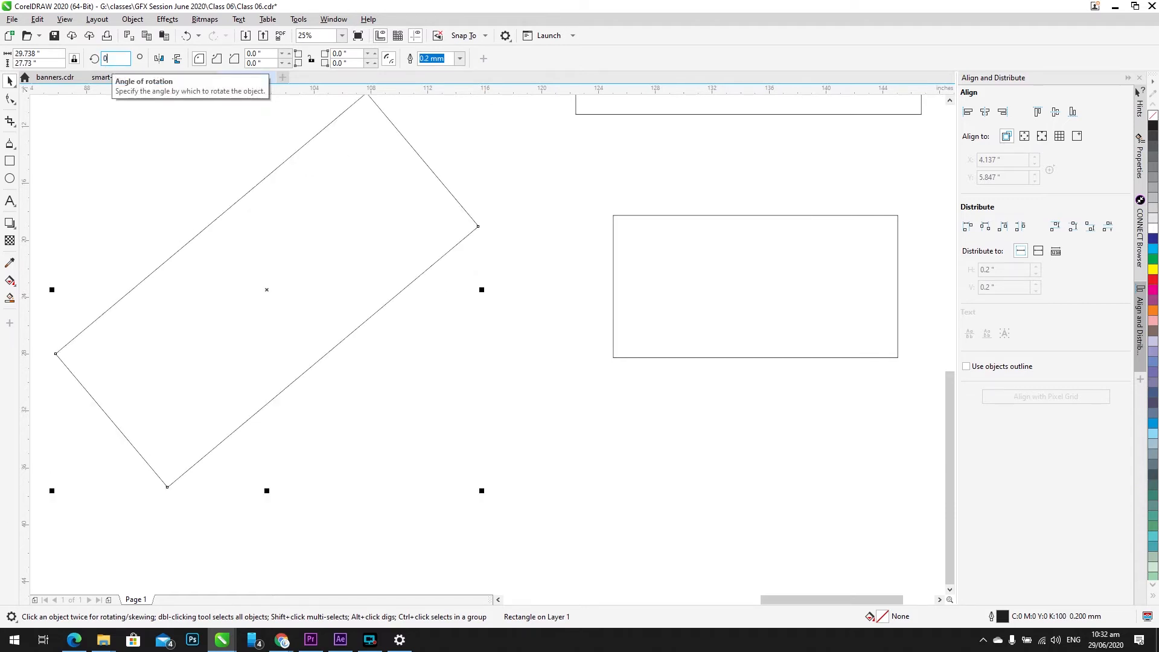
key("Return")
Step: Move the rectangle's centre of rotation from its middle to its lower-left corner and deselect the rectangle
left_click_drag(295, 329, 371, 386)
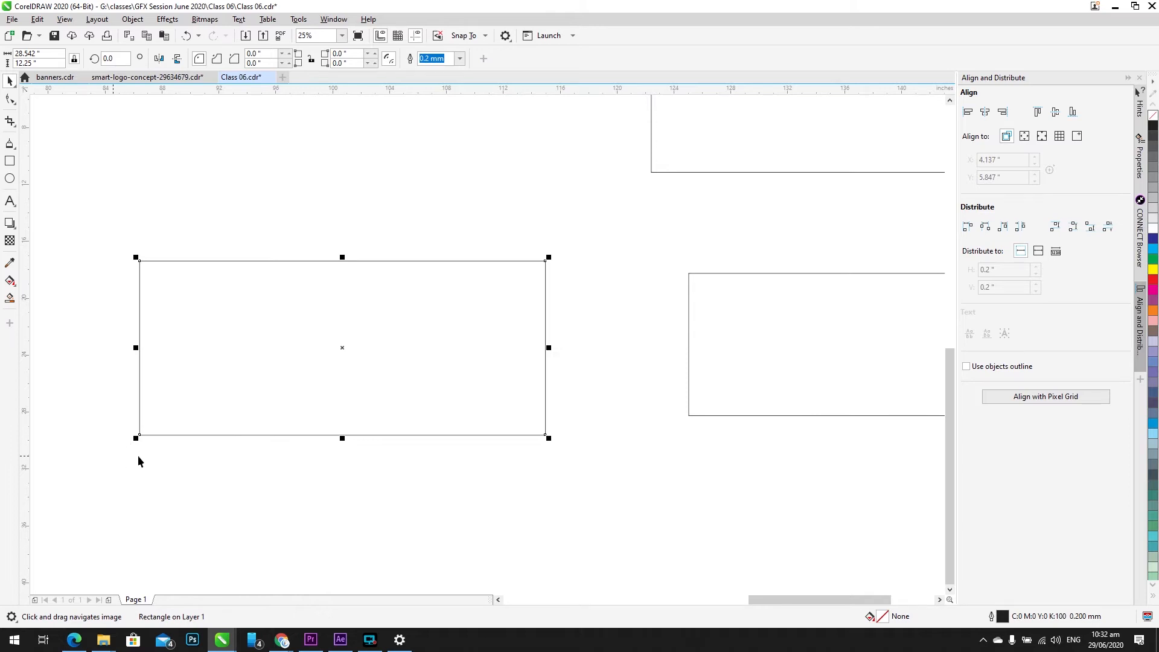
left_click(288, 282)
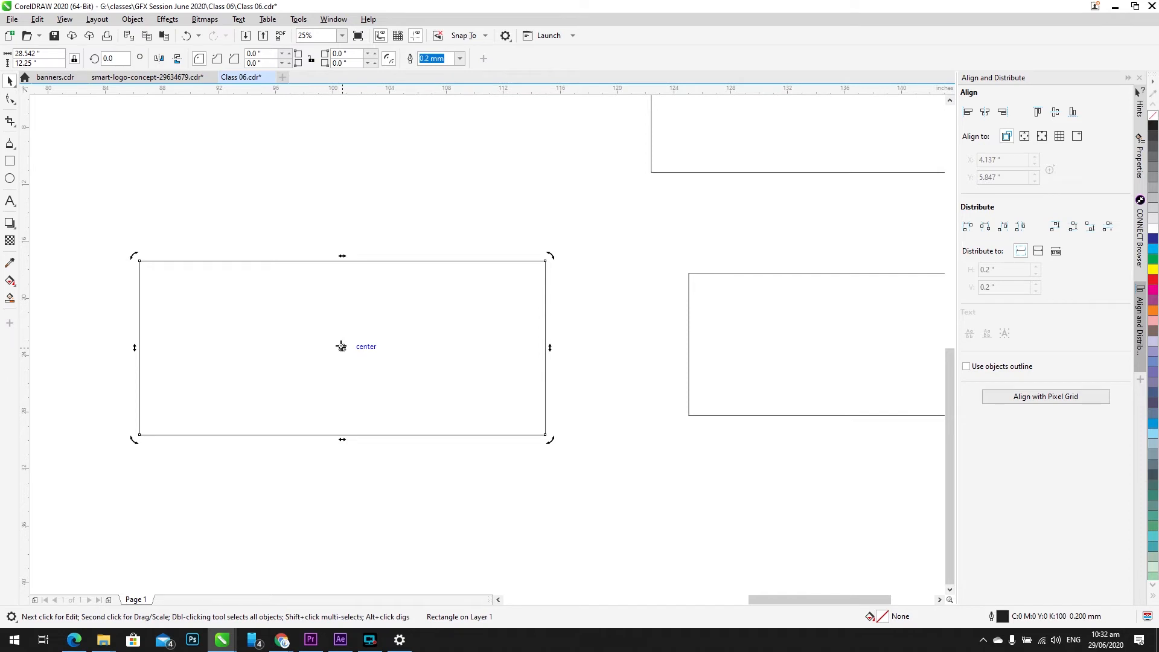
left_click_drag(343, 347, 139, 435)
left_click(277, 244)
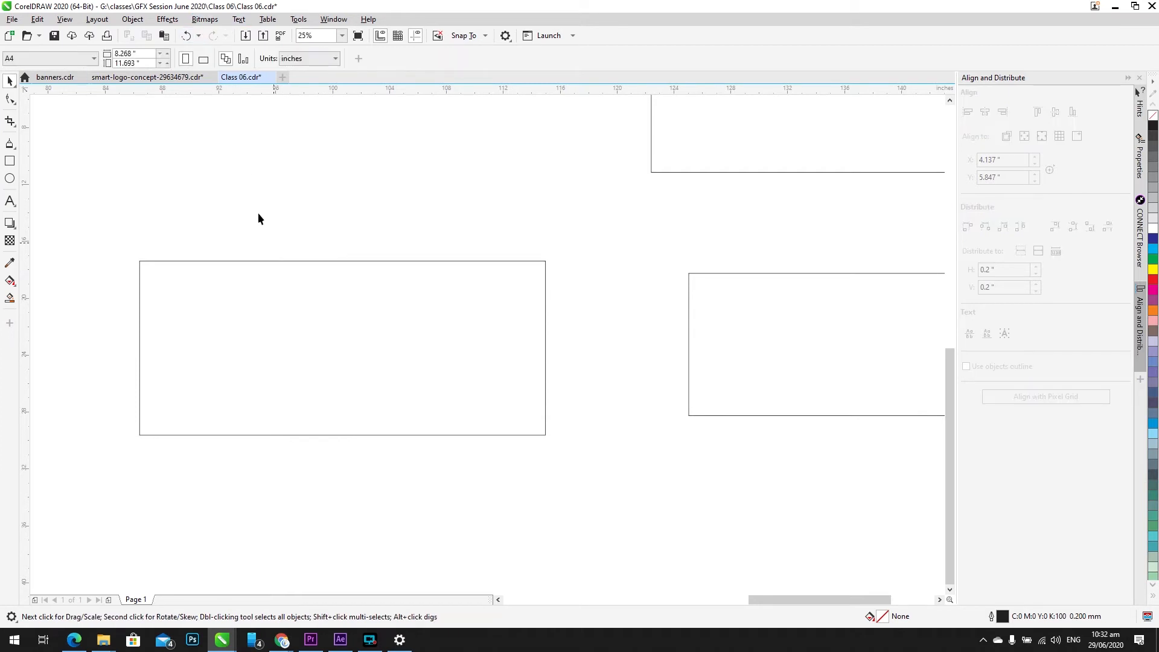
Step: Try rotating the rectangle by 10 degrees about its lower-left corner, and undo the rotation
left_click(210, 317)
left_click(112, 59)
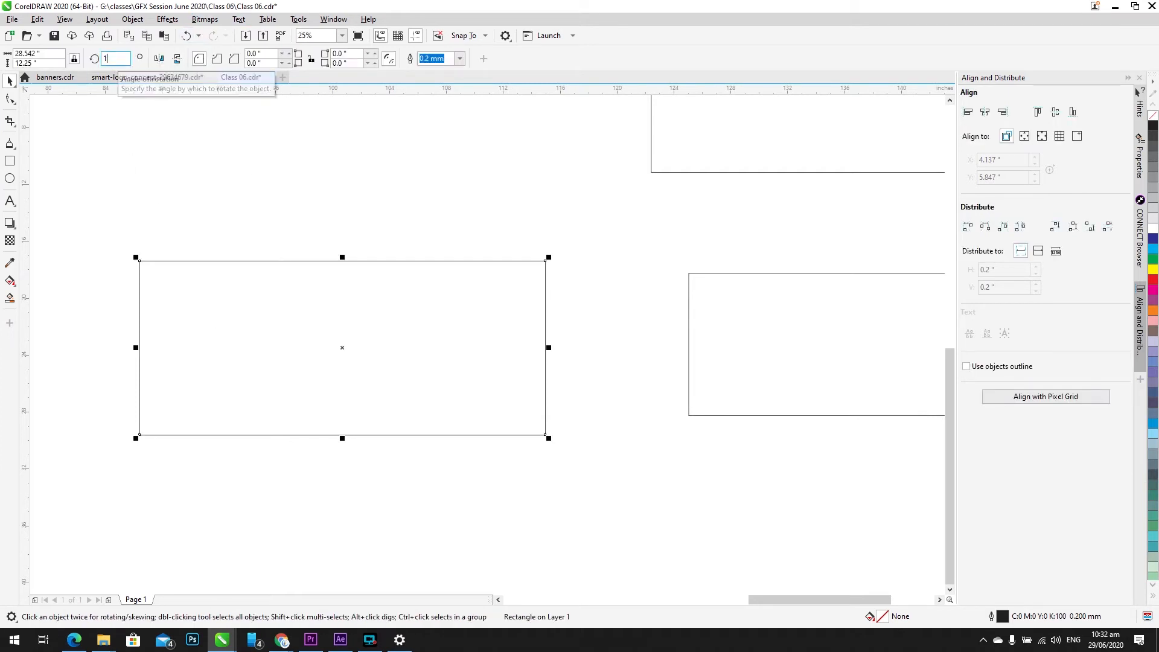
type("10")
key("Return")
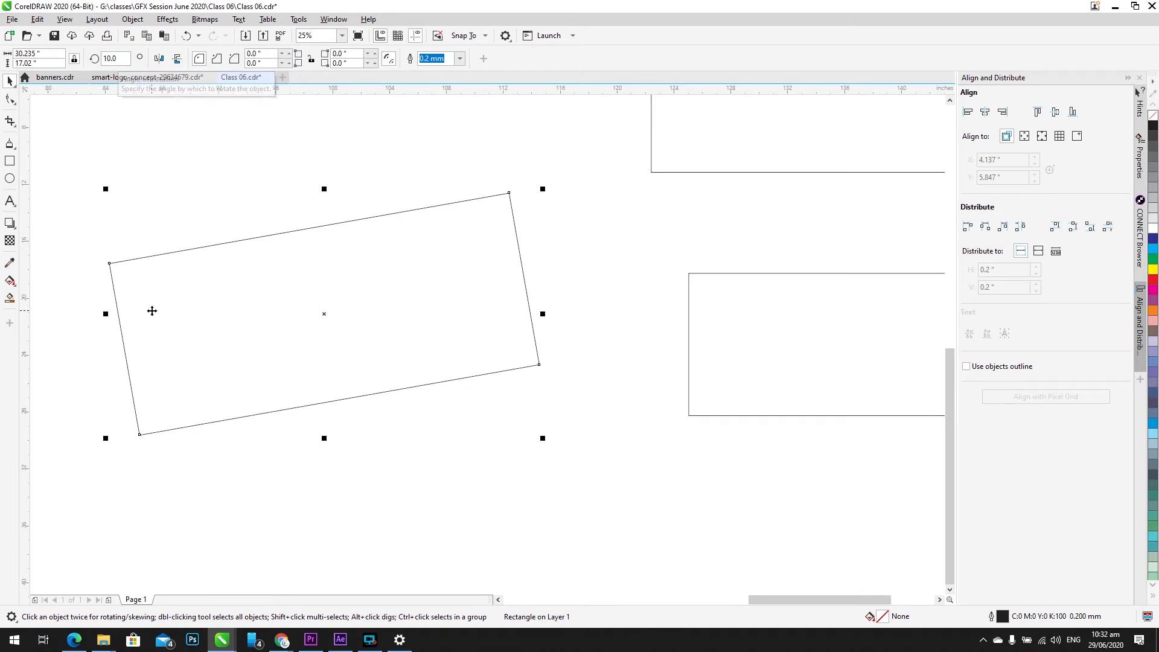
key("ctrl+z")
Step: Copy the rectangle to the clipboard and rotate it by 20 degrees about its lower-left corner
scroll(239, 307, "down", 4)
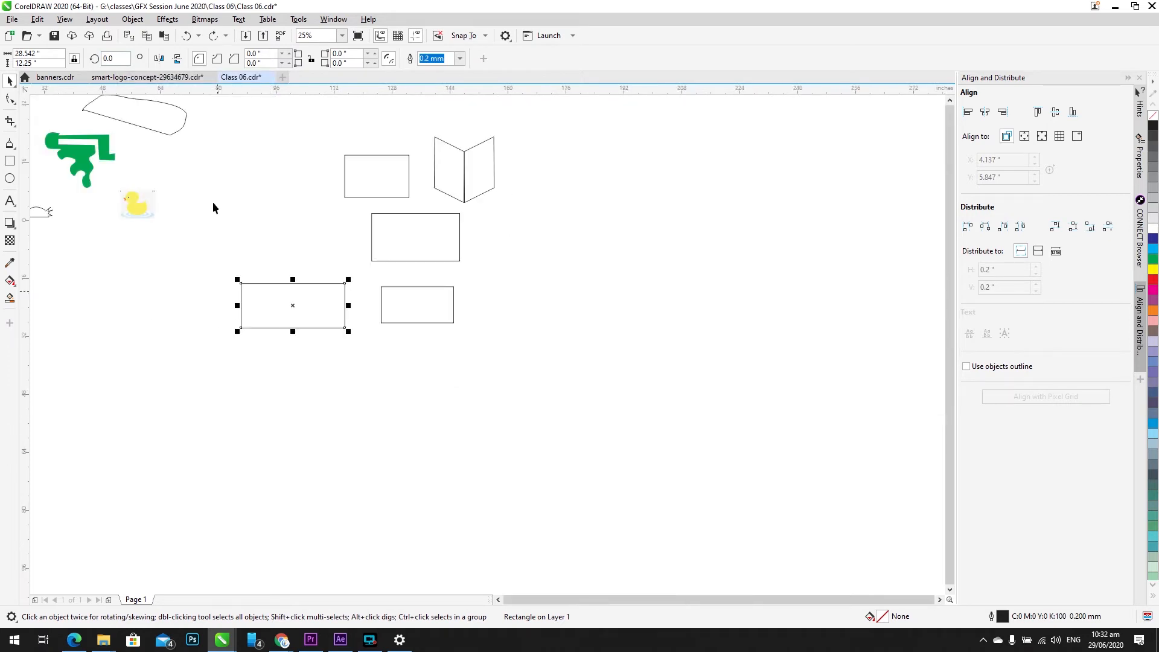
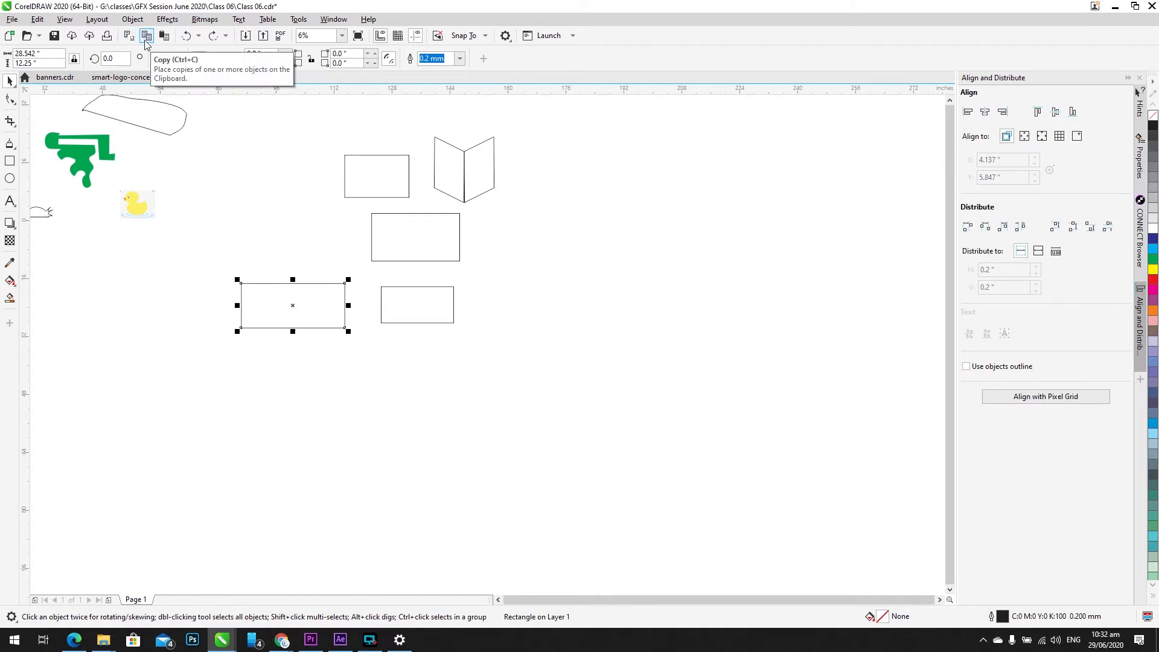
left_click(146, 36)
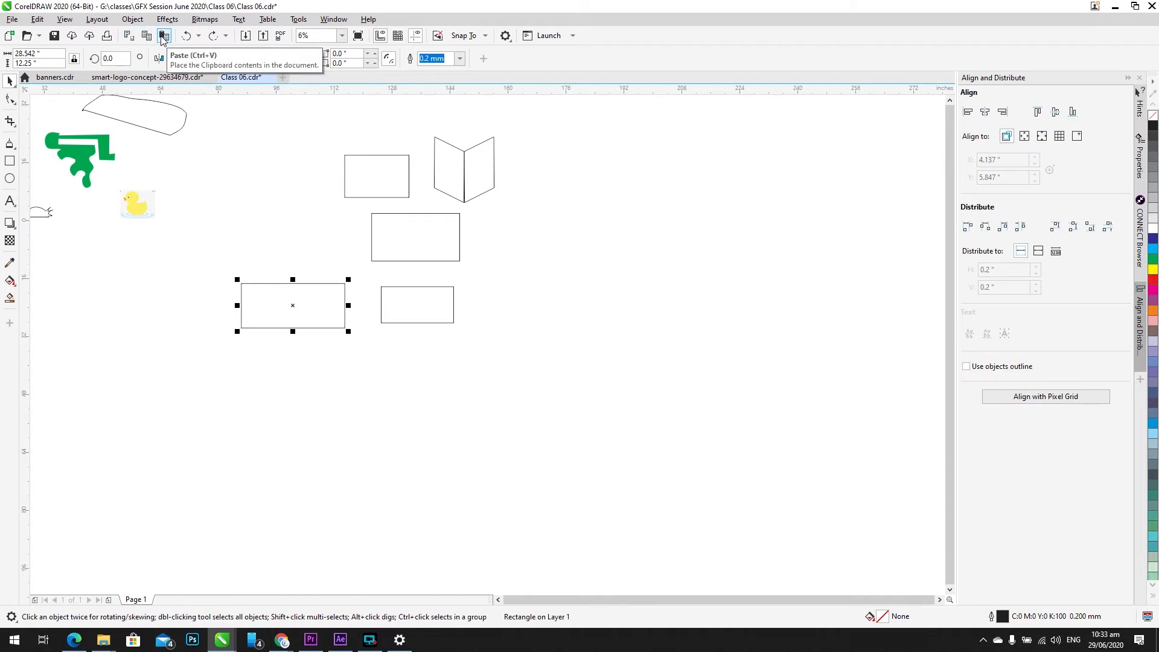
left_click(162, 38)
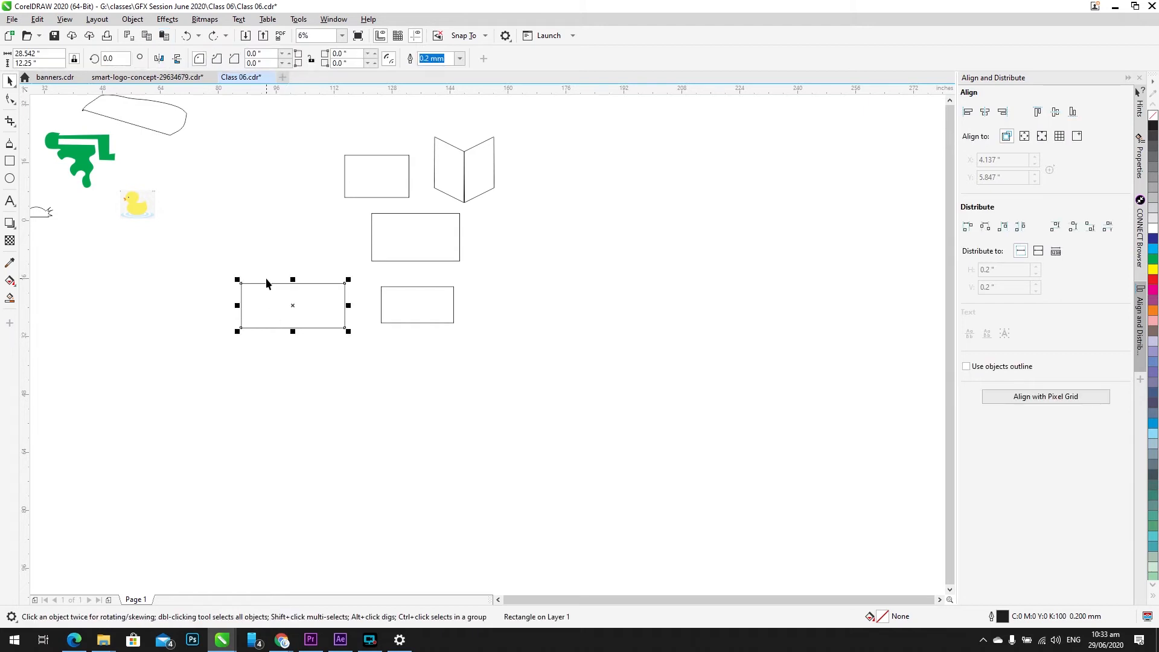
left_click(120, 56)
double_click(120, 55)
type("20")
key("Return")
Step: Paste a copy of the rectangle and rotate it by 10 degrees about the shared corner
key("ctrl+v")
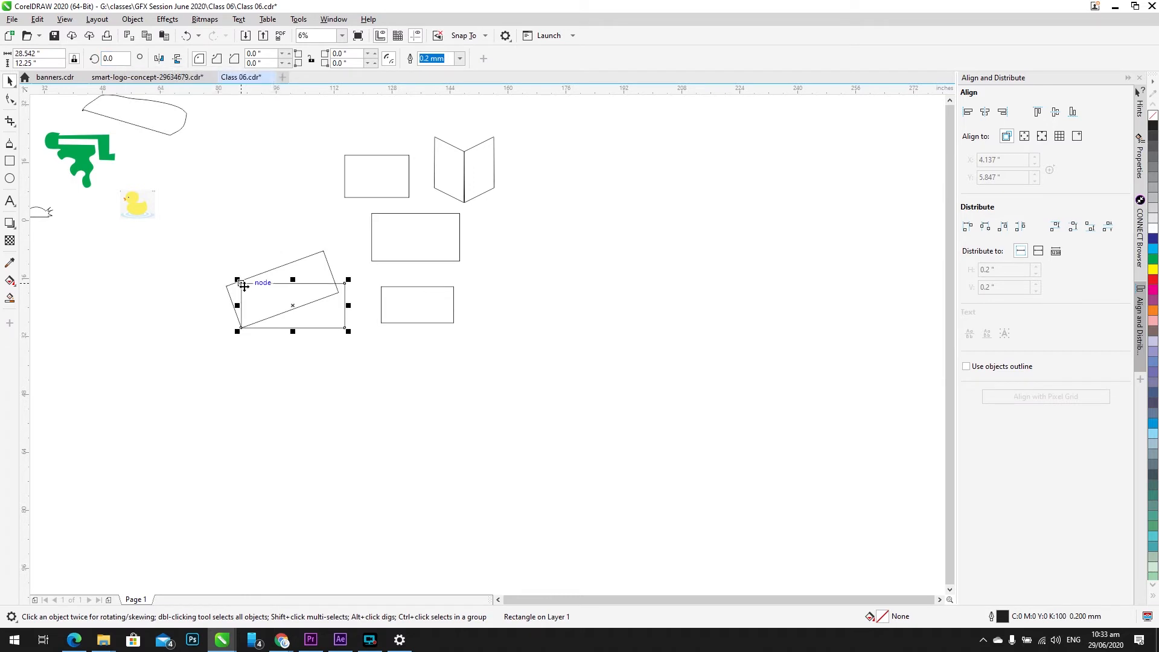
left_click(120, 58)
type("10")
key("Return")
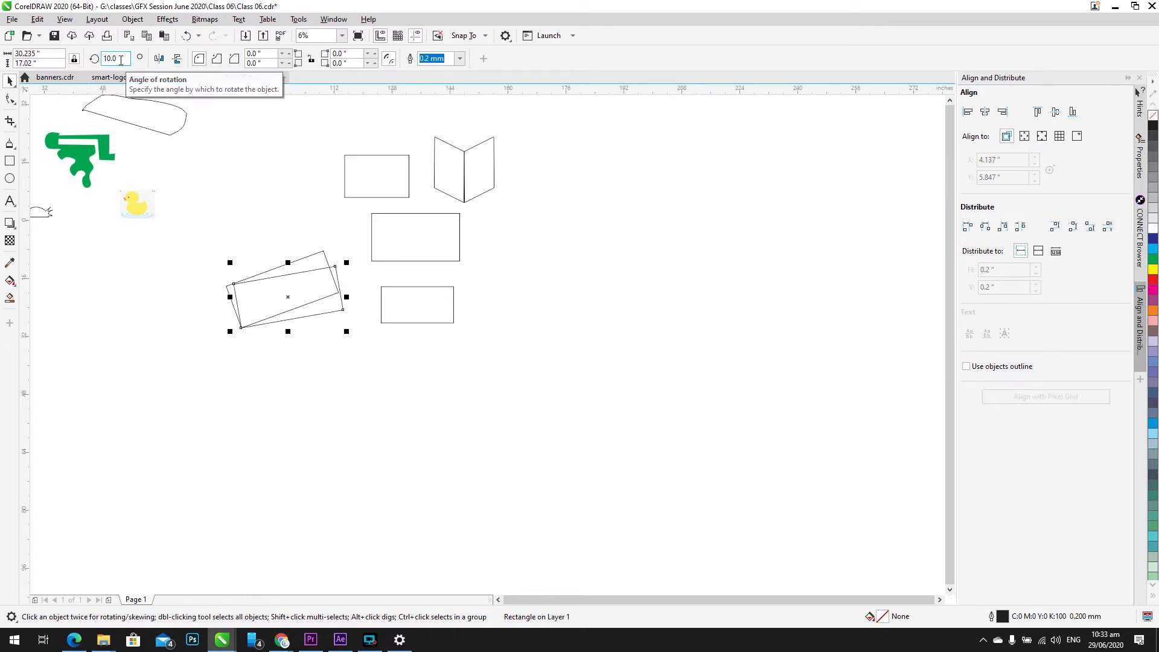
Step: Add two more pasted copies of the rectangle to the fan, rotated by 30 and 40 degrees
key("ctrl+v")
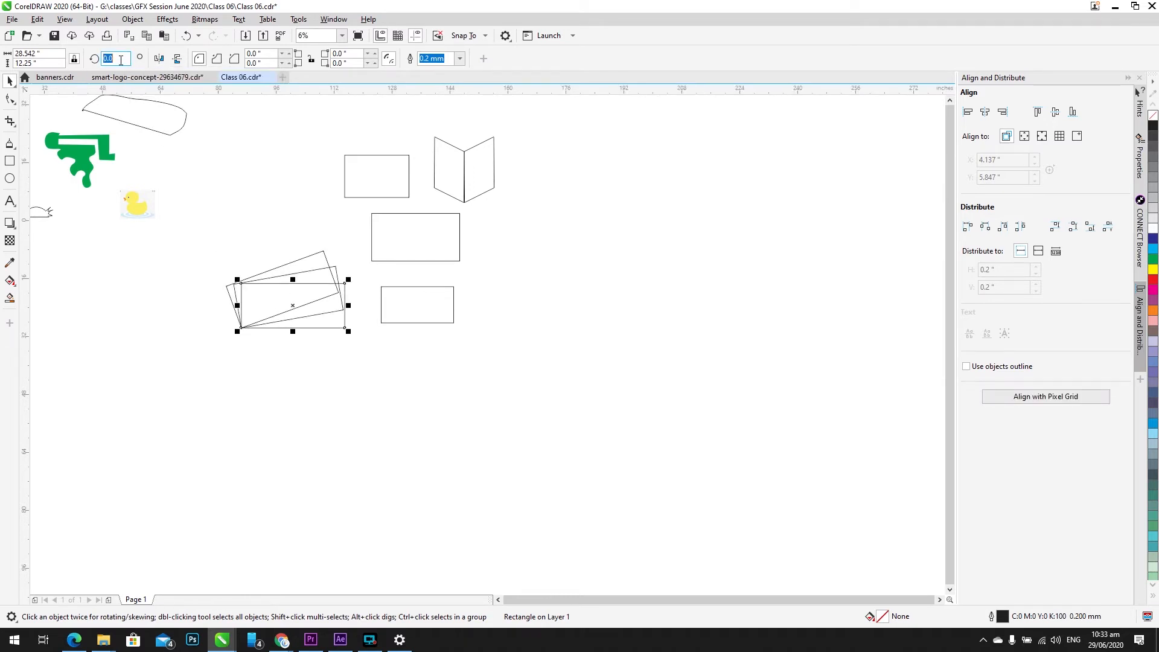
type("30")
key("Return")
key("ctrl+v")
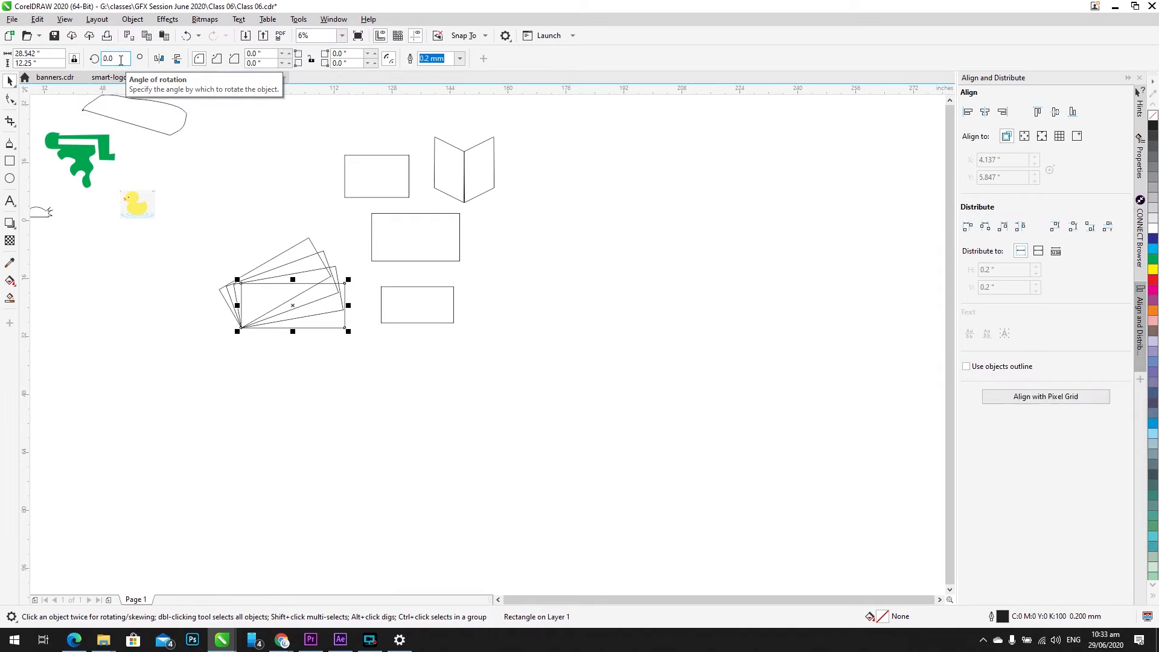
double_click(120, 61)
type("40")
key("Return")
Step: Continue the fan with two pasted rectangle copies rotated by 50 and 60 degrees
key("ctrl+v")
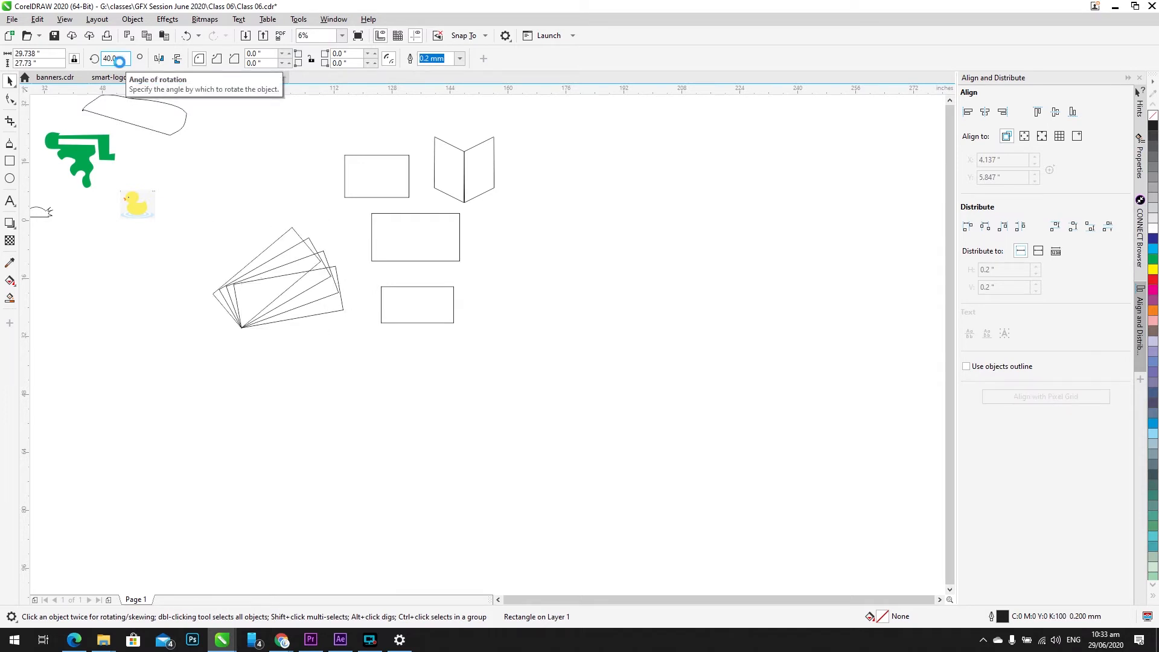
type("560")
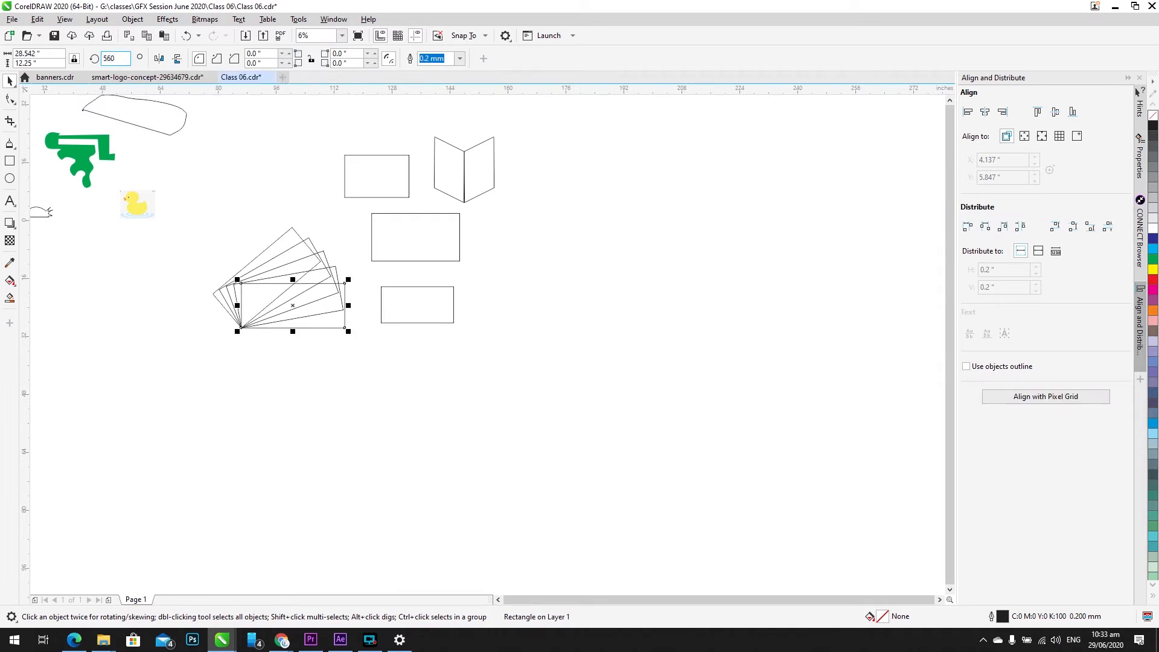
key("Delete")
key("Return")
key("ctrl+z")
double_click(112, 58)
type("60")
key("Return")
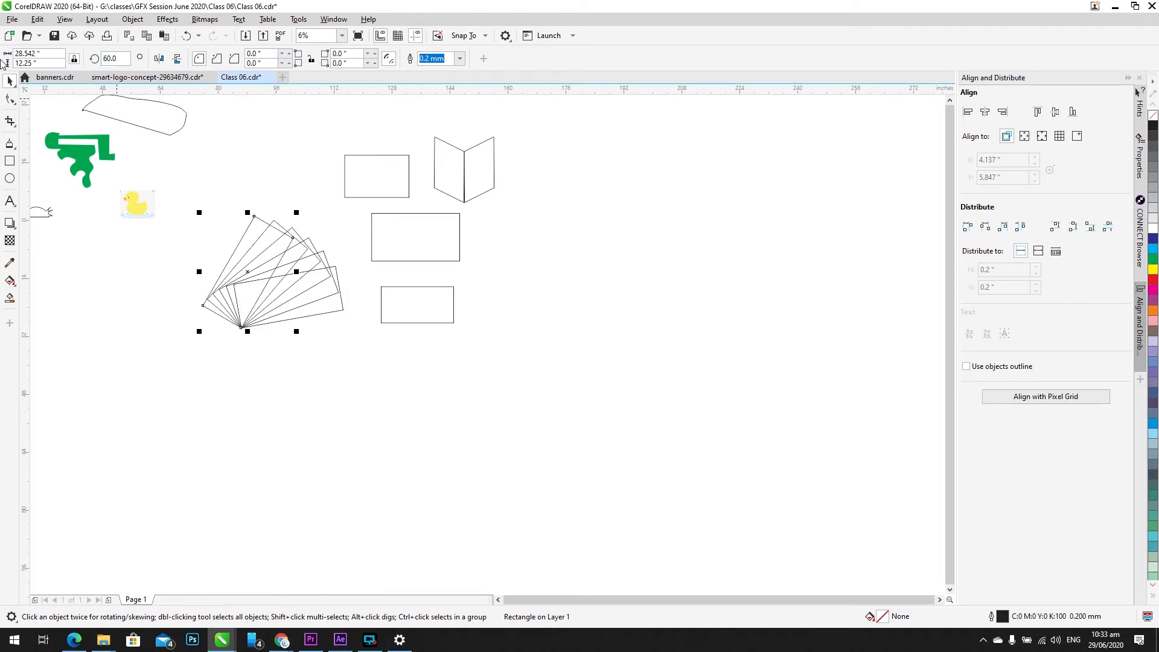
Step: Paste rectangle copies rotated by 70 and 80 degrees into the fan, and paste one more unrotated copy
key("ctrl+v")
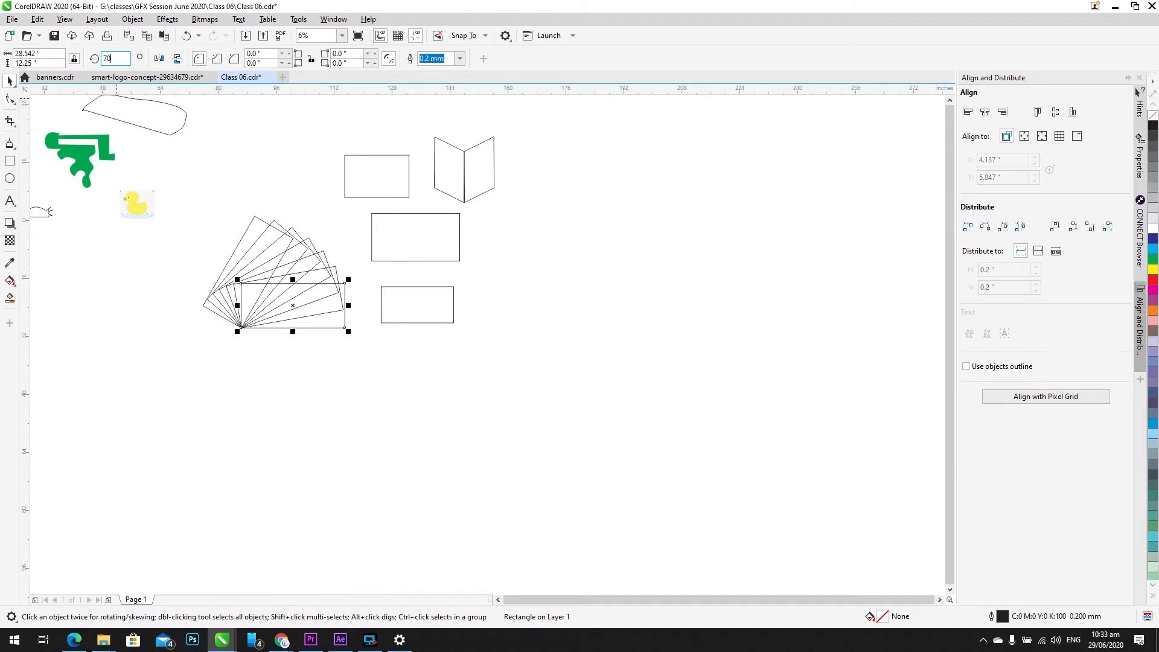
key("Return")
key("ctrl+v")
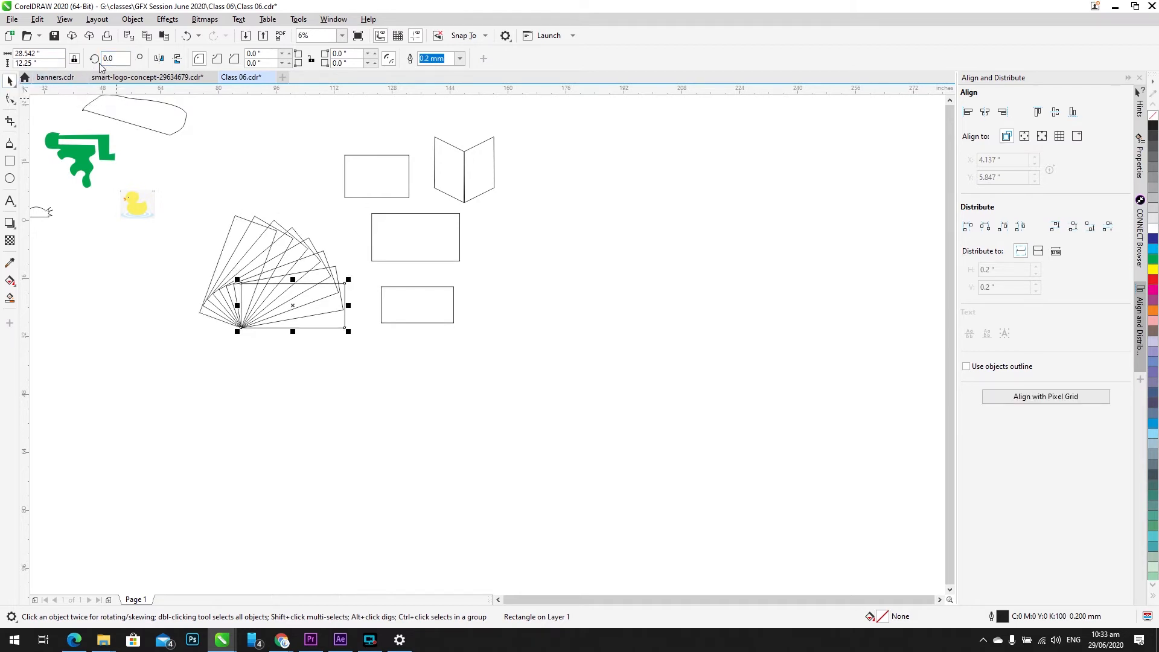
type("80")
key("Return")
key("ctrl+v")
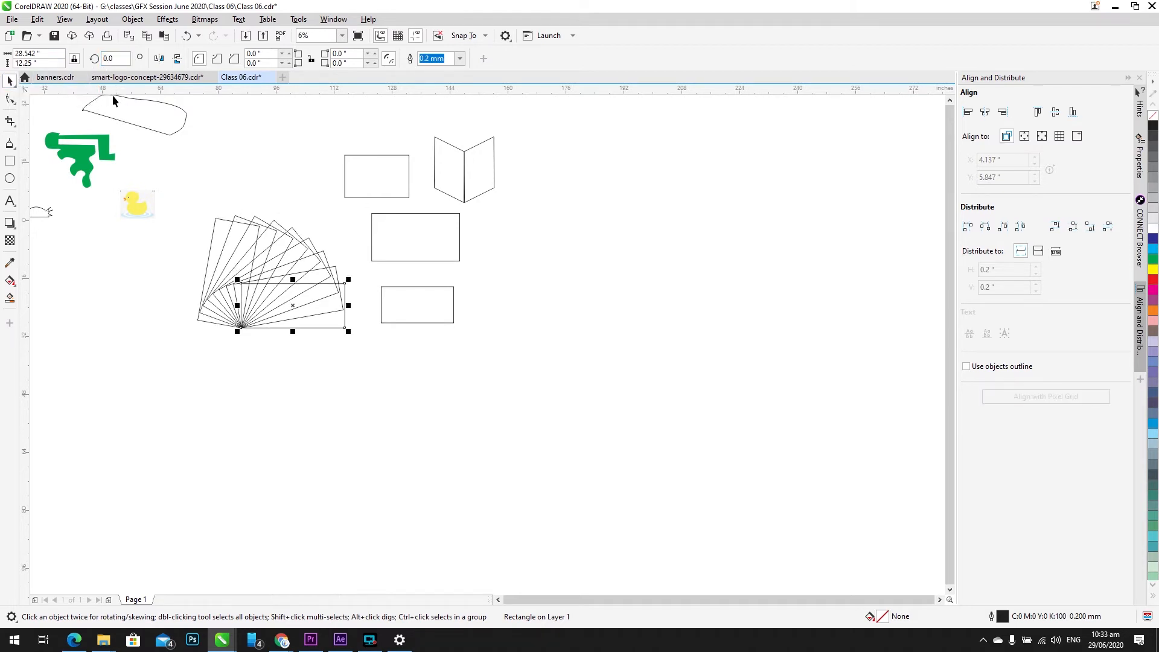
Step: Rotate the last pasted rectangle by 90 degrees and paste one more unrotated copy to complete the quarter fan
type("90")
key("Return")
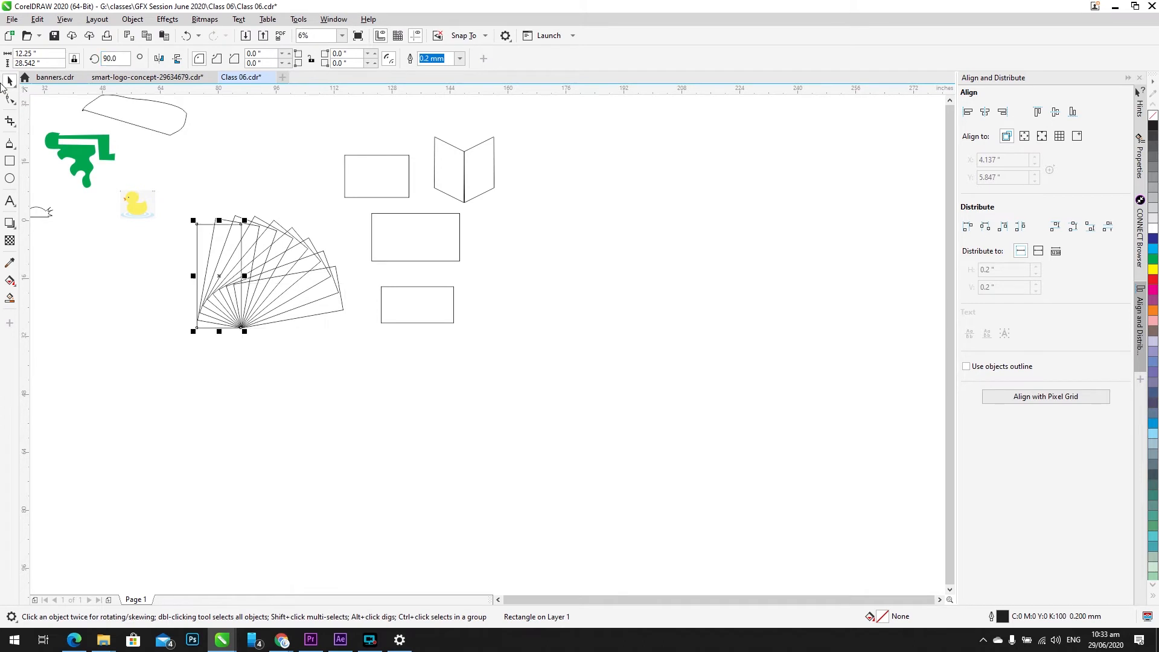
key("ctrl+v")
Step: Select all ten rectangles of the fan and move them straight down, clear of the other shapes
left_click_drag(160, 375, 378, 194)
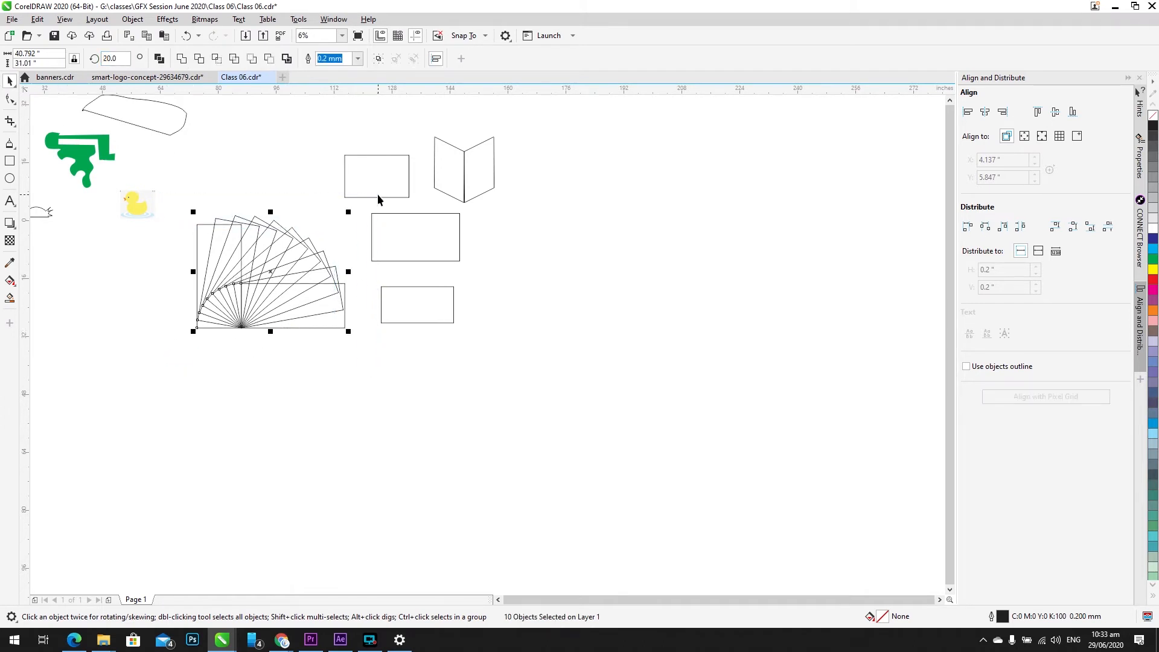
key("shift+F2")
left_click(734, 199)
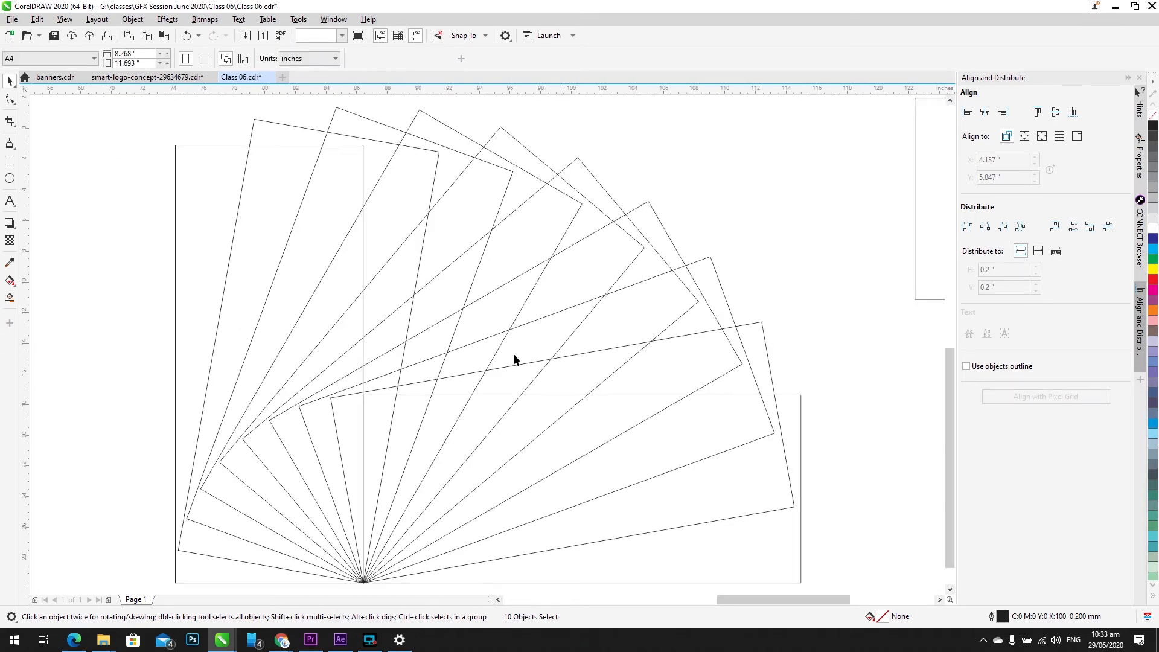
left_click_drag(492, 326, 444, 386)
scroll(584, 266, "down", 3)
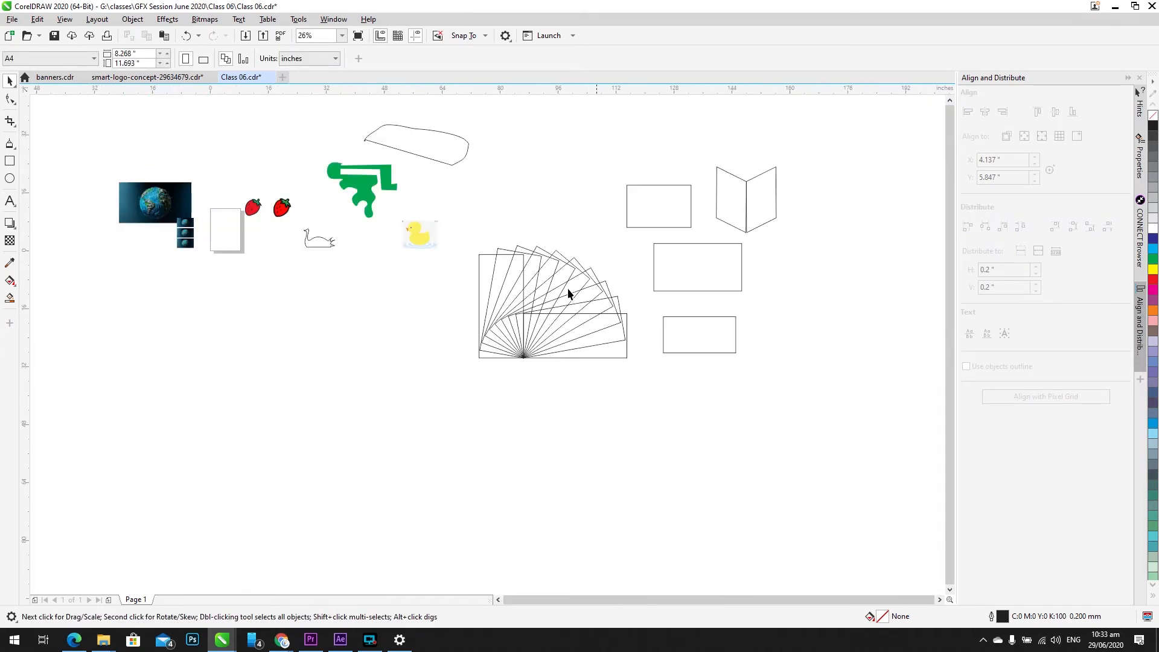
left_click_drag(464, 241, 465, 242)
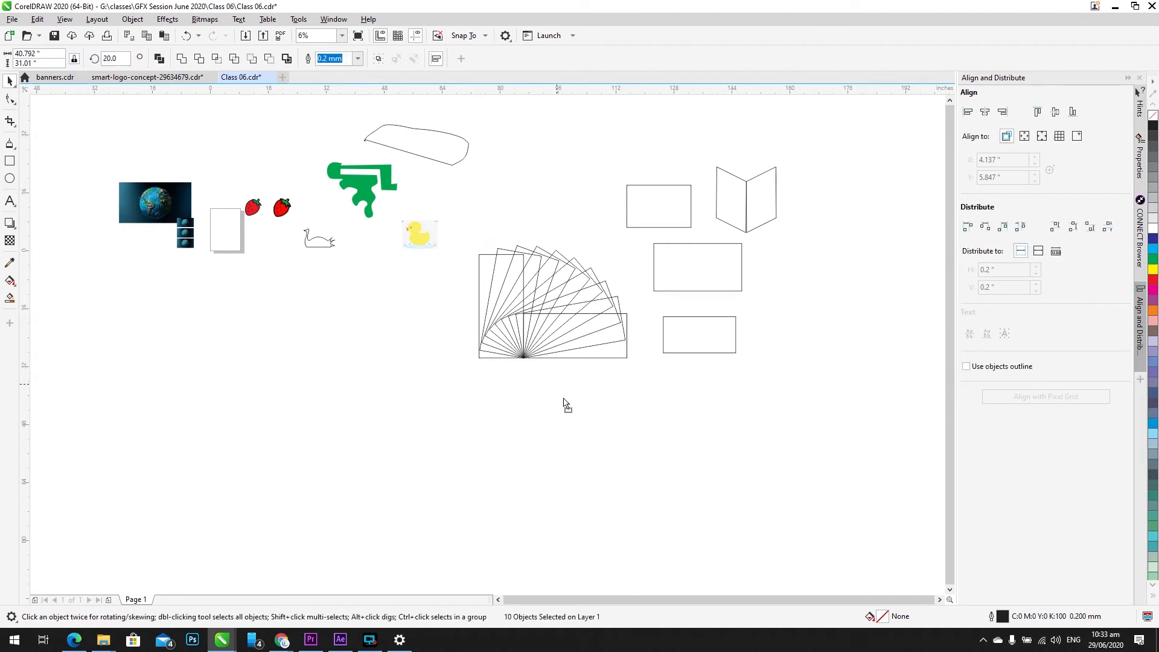
left_click_drag(564, 331, 574, 476)
scroll(591, 424, "up", 4)
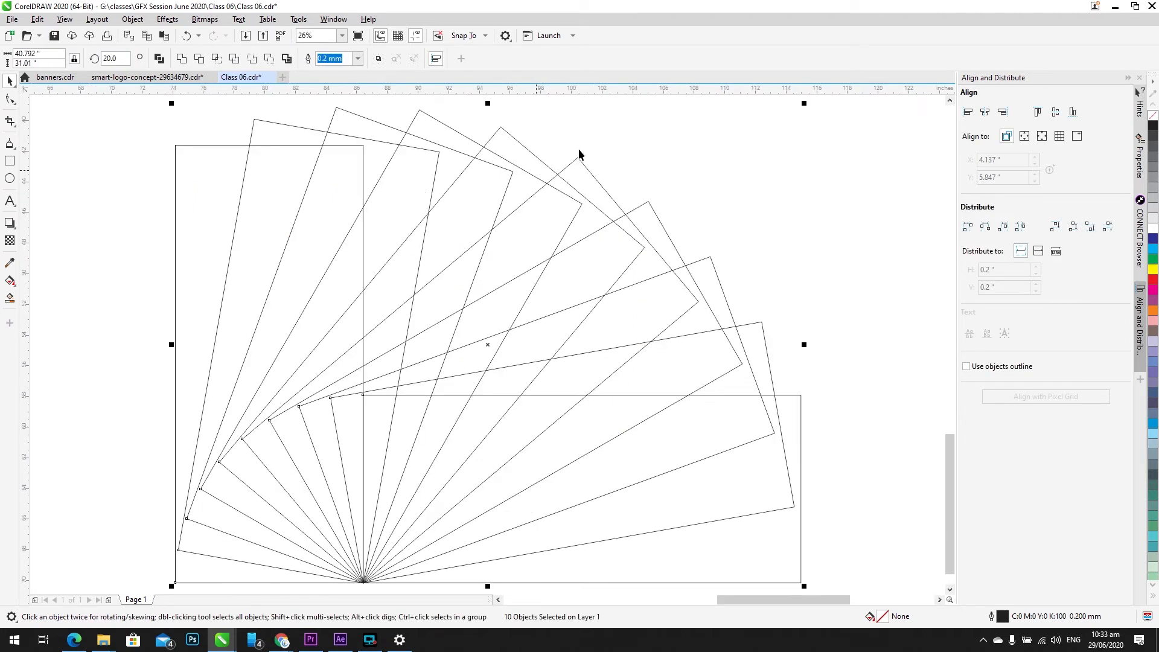
scroll(579, 155, "down", 2)
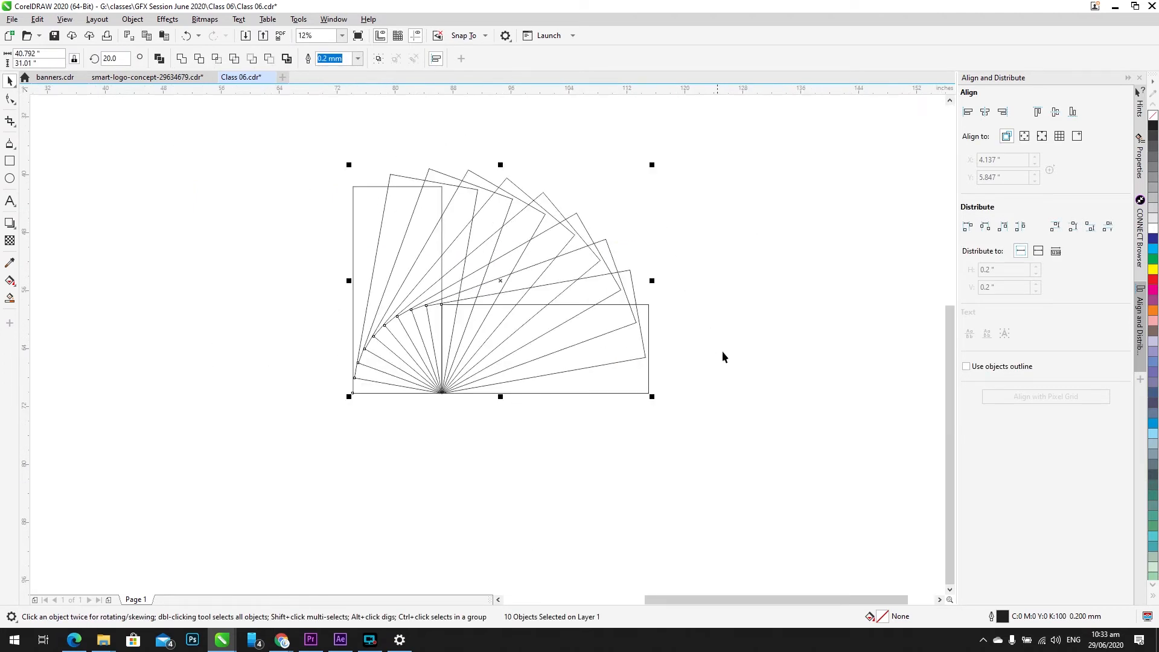
Step: Fill all the fan's rectangles with yellow and deselect them
left_click(1152, 271)
left_click(599, 298)
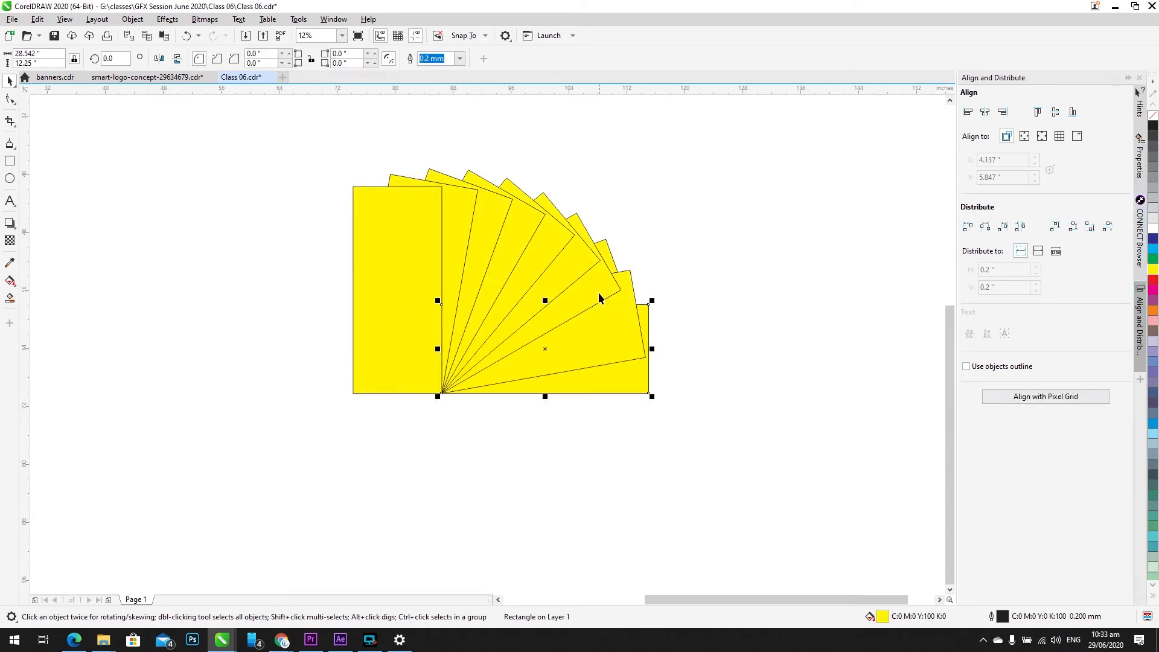
left_click(653, 376)
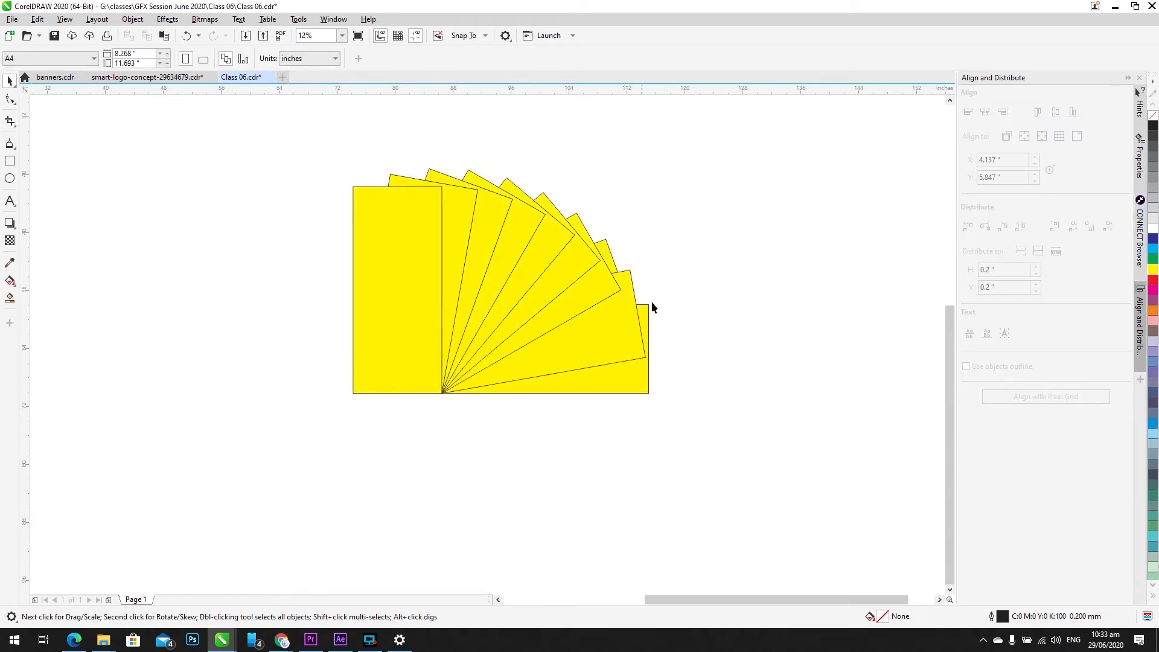
Step: Move the unrotated and 10-degree rectangles of the fan back one level in the stacking order
left_click(628, 367)
left_click(606, 339, "shift")
key("ctrl+Page_Down")
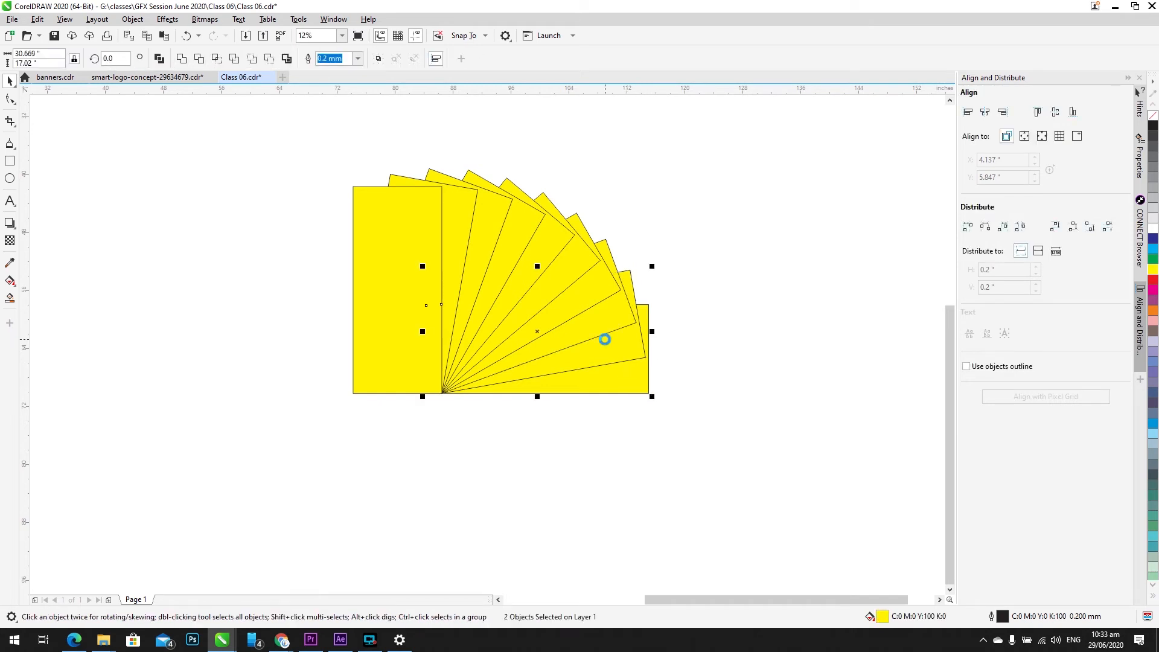
Step: Select the whole fan, move its rotation centre to its lower-left corner and make a copy rotated by 90 degrees
left_click(629, 294)
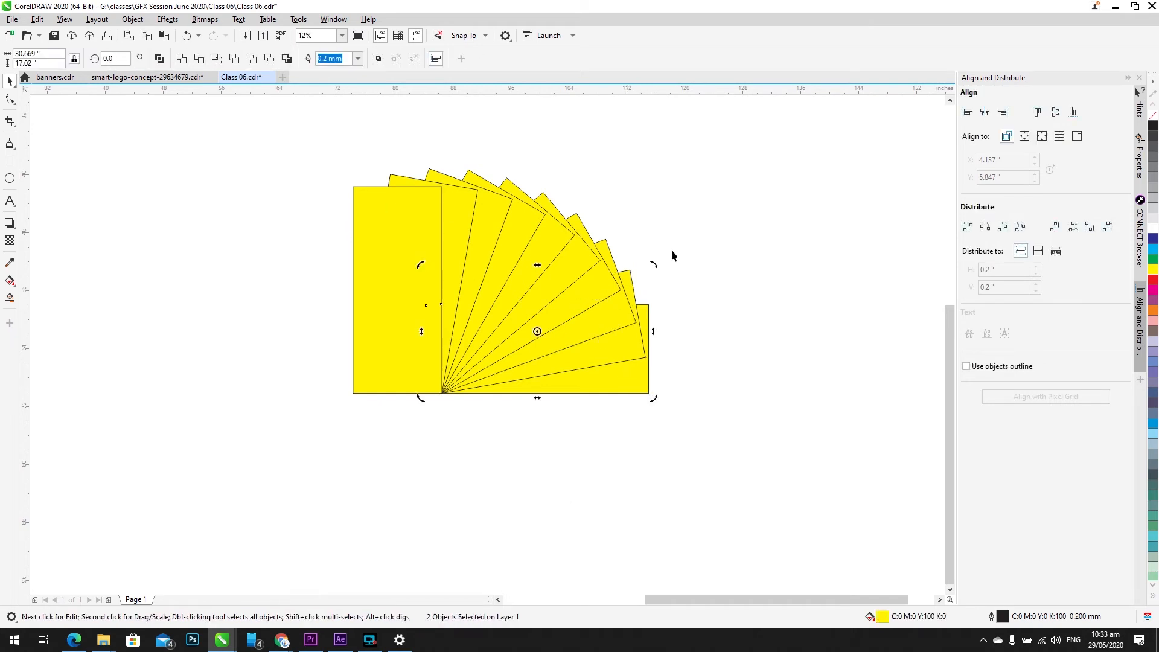
key("ctrl+a")
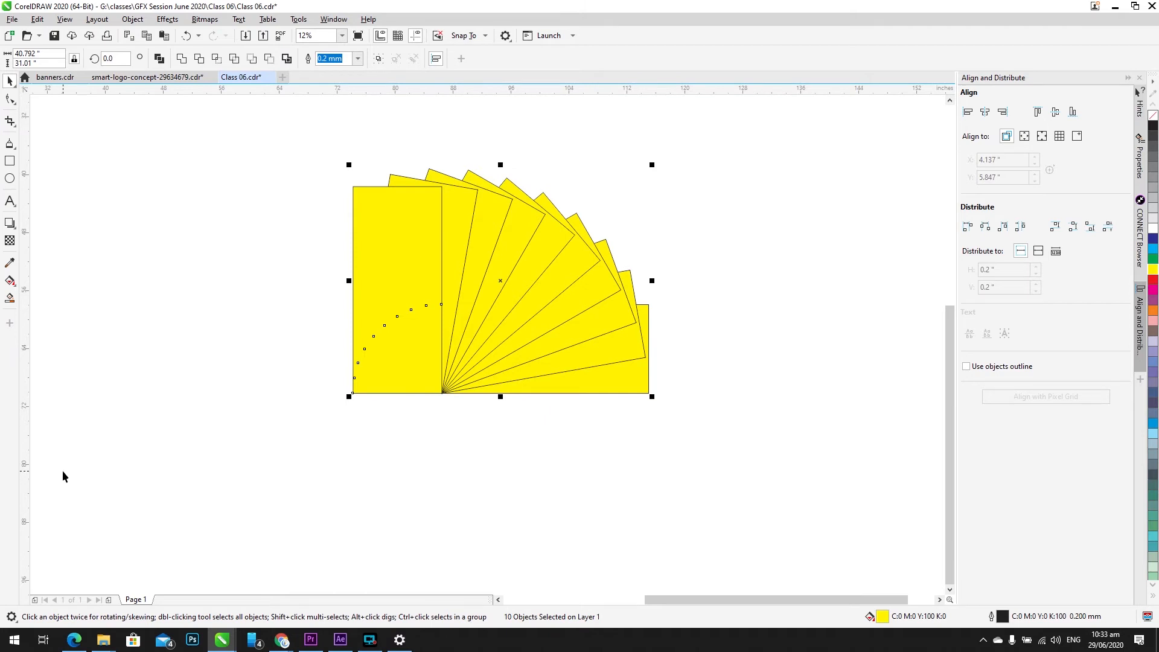
left_click(466, 285)
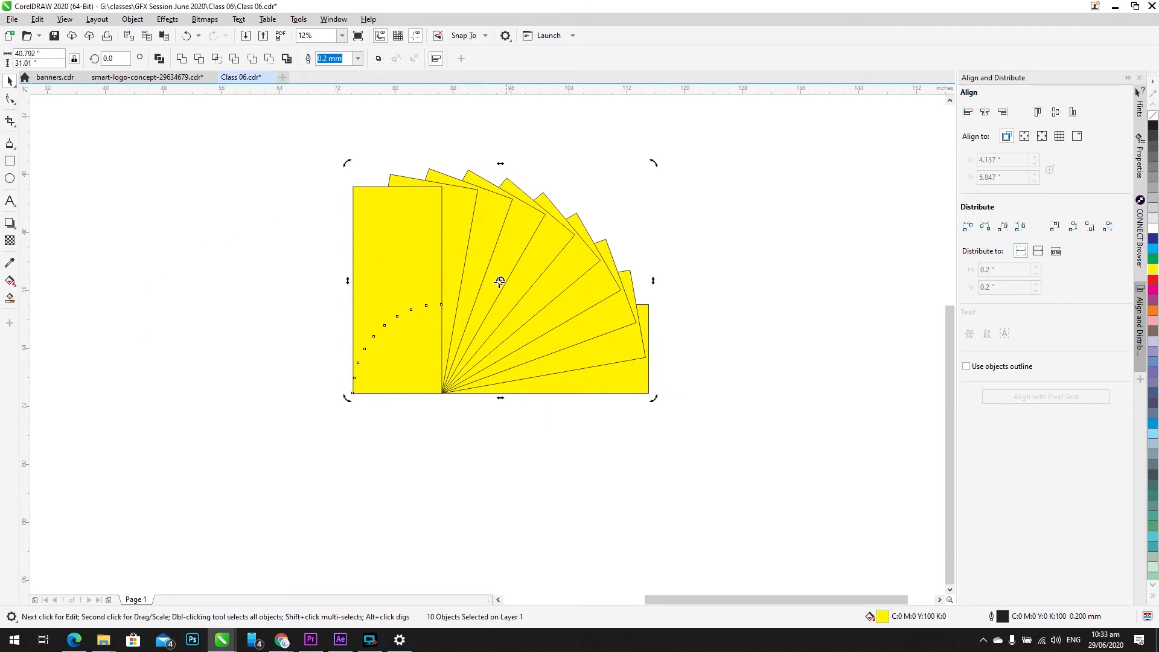
mouse_move(347, 163)
left_mouse_down()
mouse_move(406, 362)
mouse_move(417, 347)
left_mouse_up()
key("ctrl+z")
mouse_move(500, 281)
left_mouse_down()
mouse_move(428, 350)
mouse_move(352, 392)
left_mouse_up()
left_click_drag(659, 405, 345, 169)
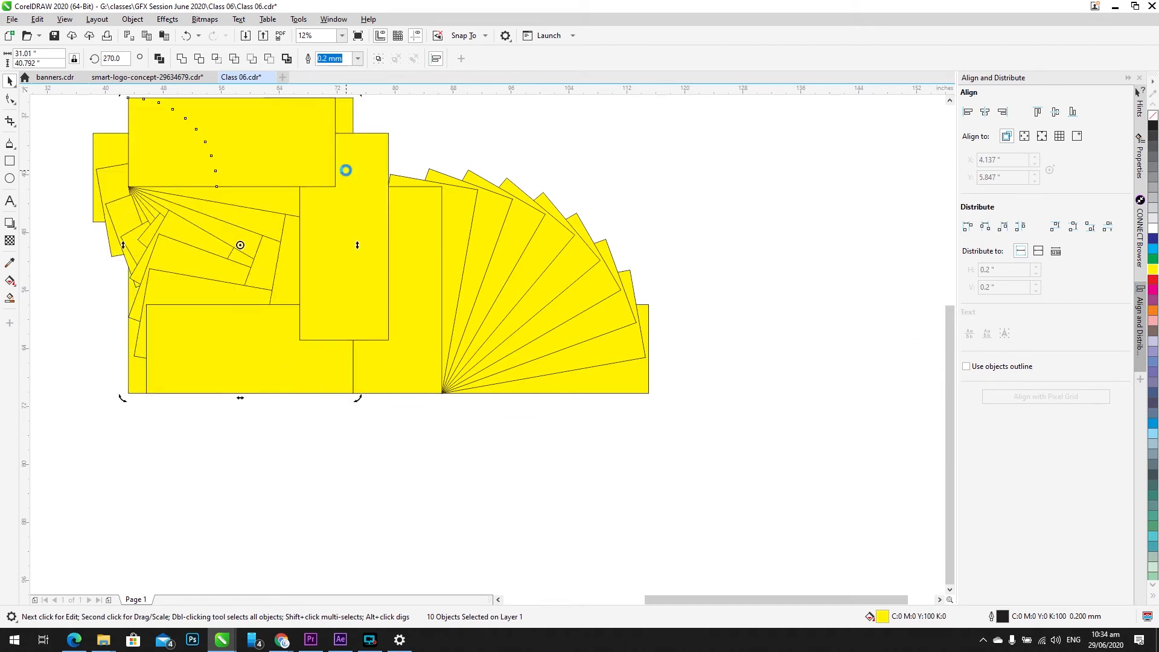
key("ctrl+z")
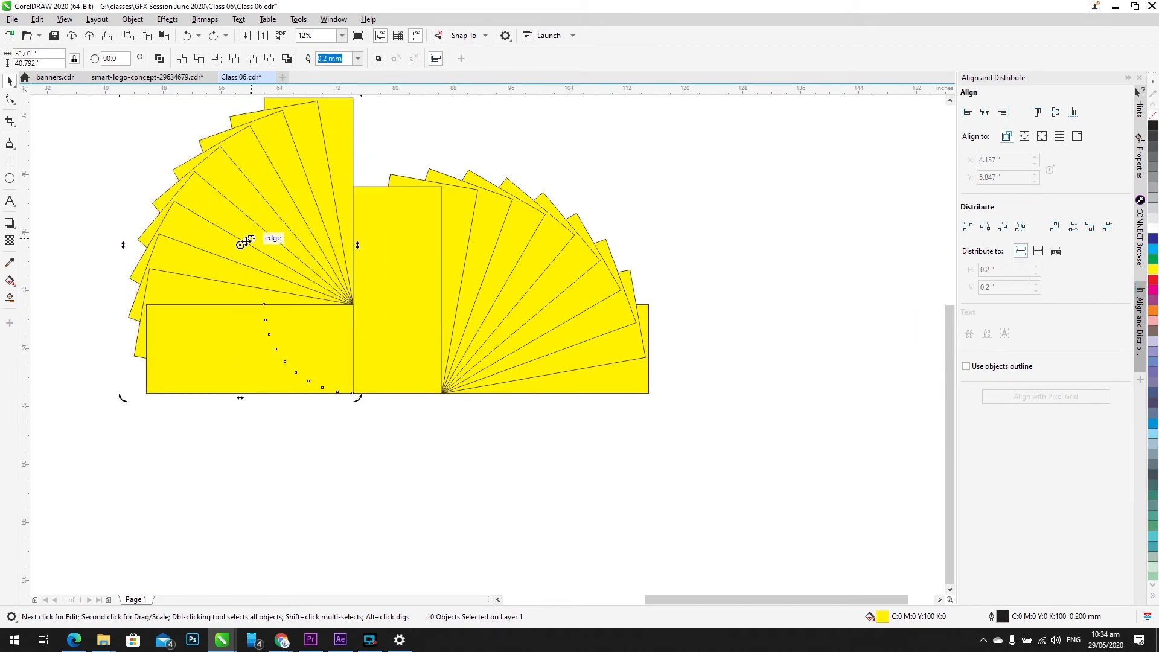
Step: Complete the pinwheel with two more fan copies, each turned another 90 degrees about the same shared corner
scroll(356, 326, "down", 1)
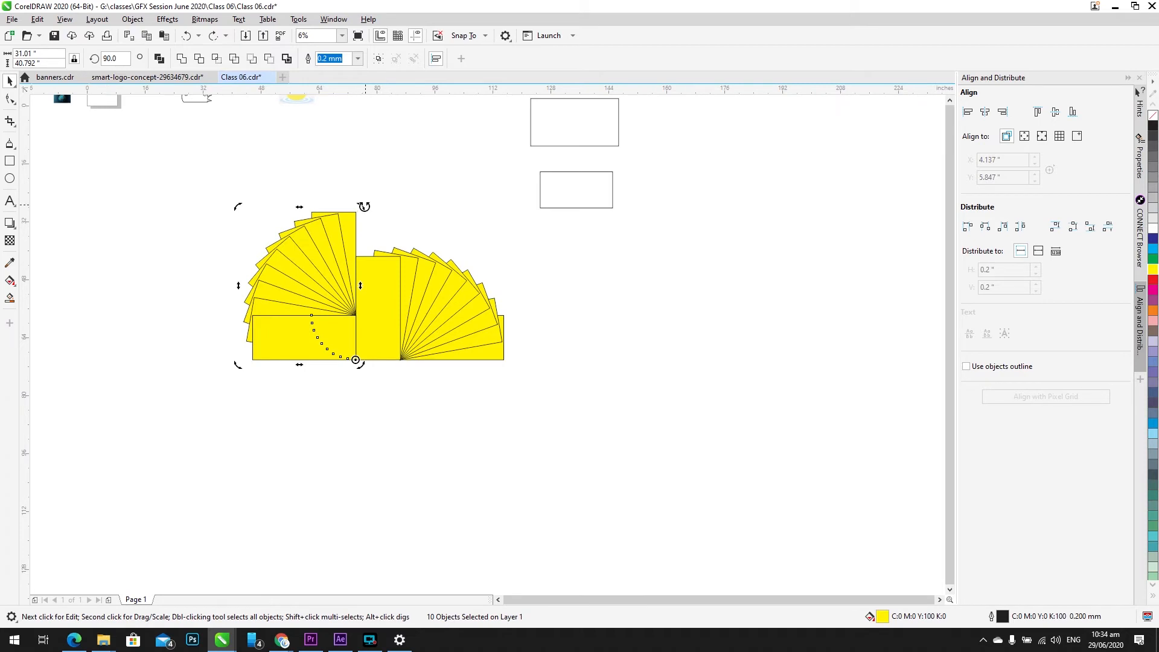
left_click_drag(364, 206, 202, 365)
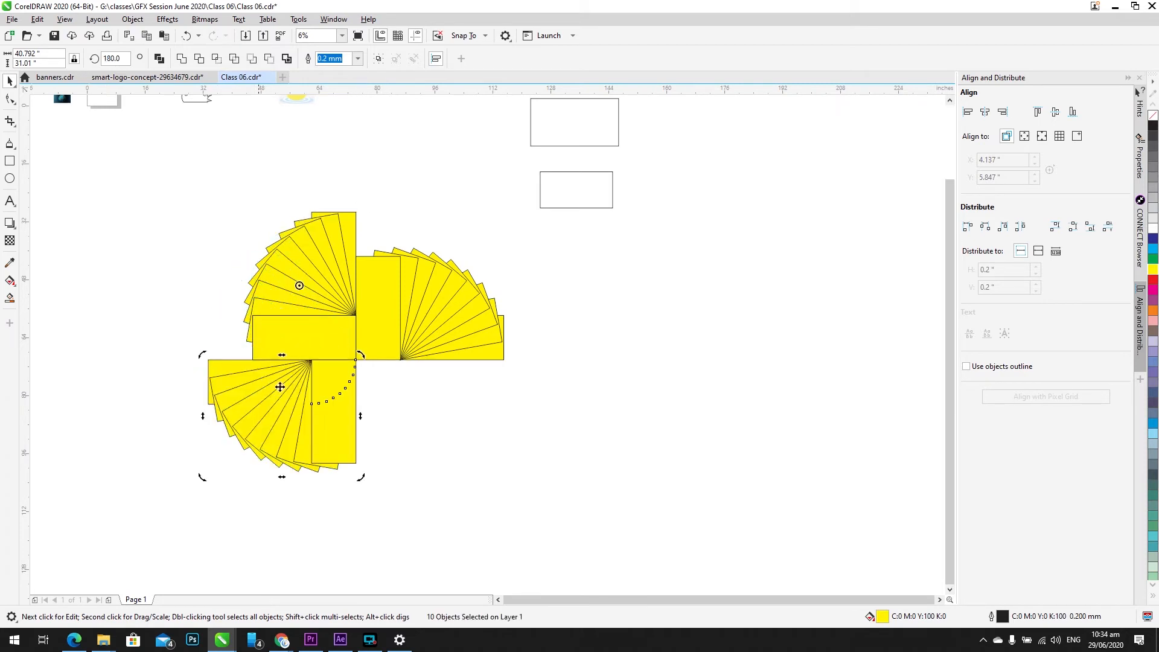
left_click_drag(298, 285, 355, 360)
left_click_drag(210, 353, 363, 468)
left_click(531, 397)
Step: Examine the finished yellow pinwheel of four fans up close and alongside the other drawn objects
left_click_drag(80, 190, 605, 645)
scroll(360, 344, "up", 1)
scroll(360, 344, "up", 1)
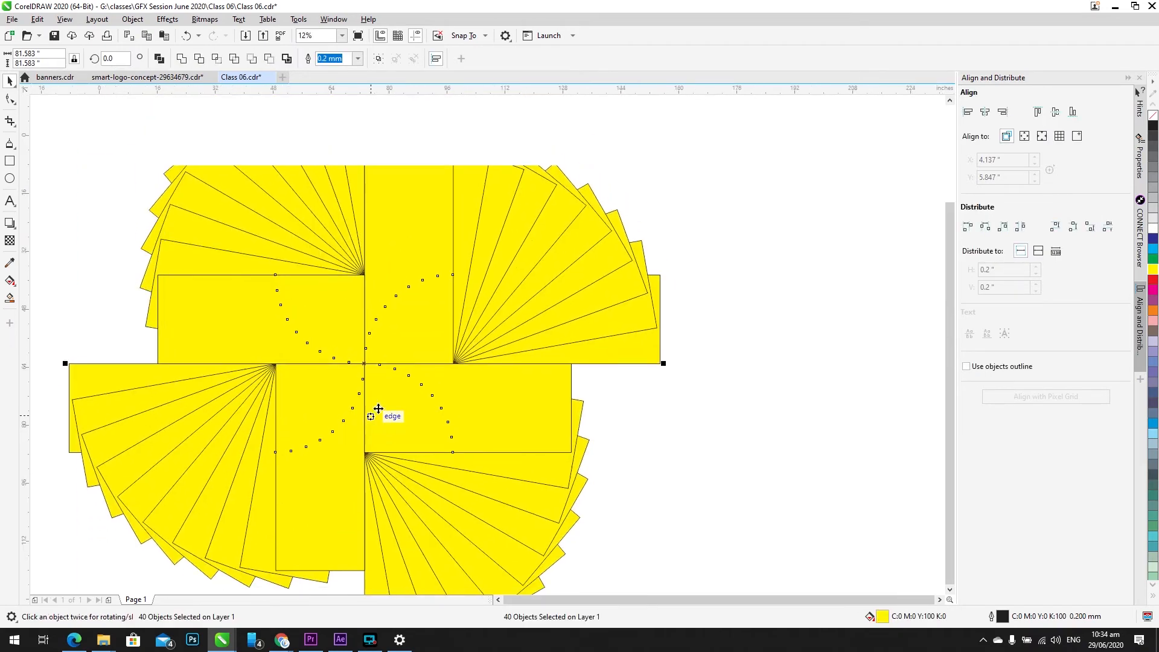
scroll(382, 476, "down", 4)
key("shift+F2")
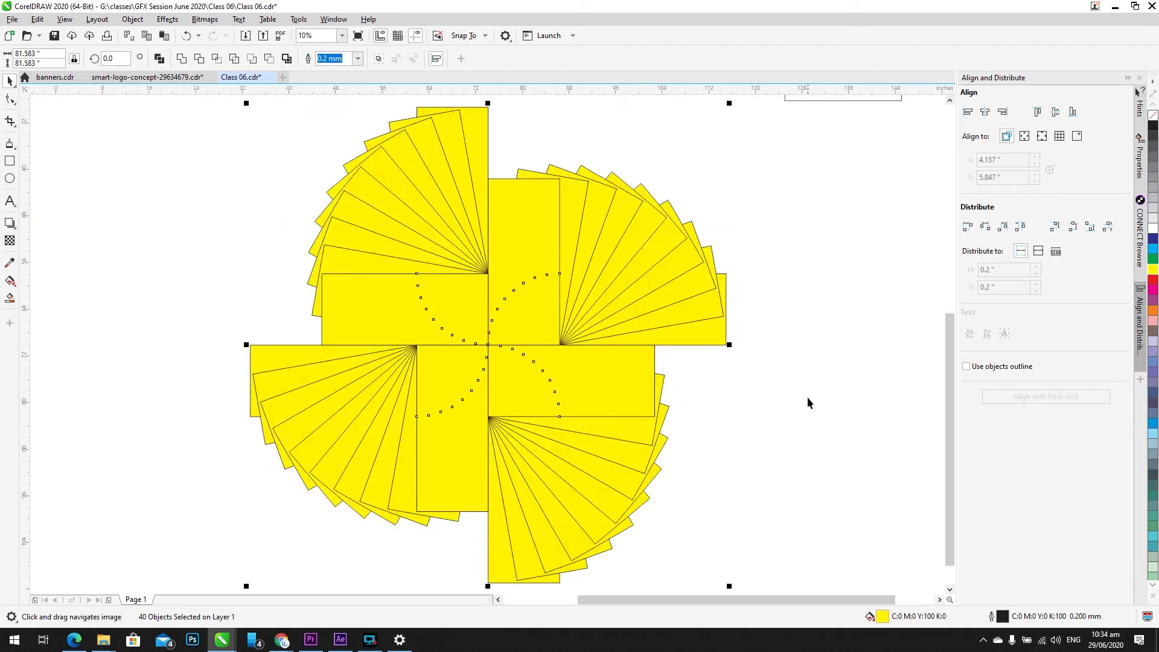
left_click(762, 419)
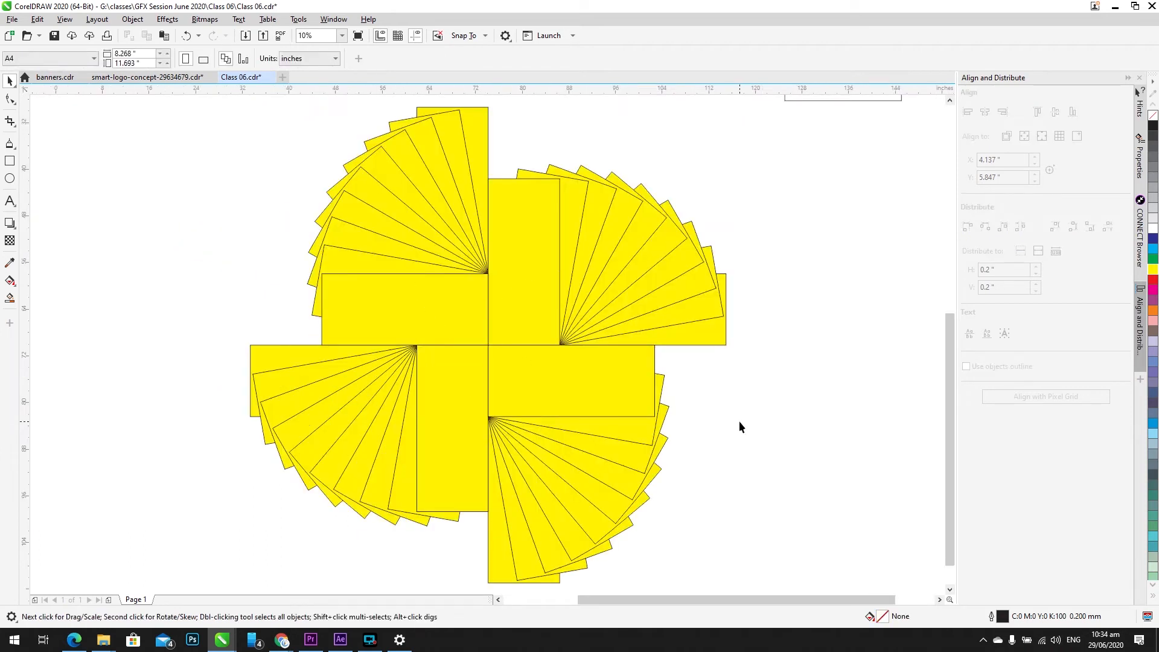
scroll(657, 444, "down", 2)
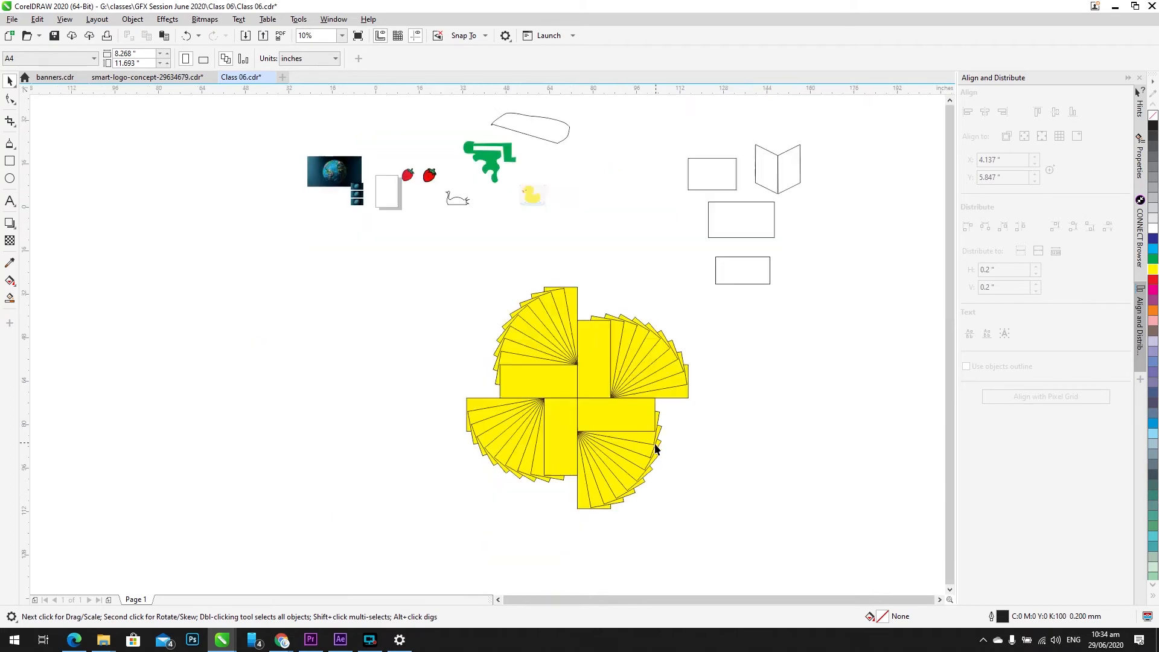
left_click_drag(657, 444, 321, 370)
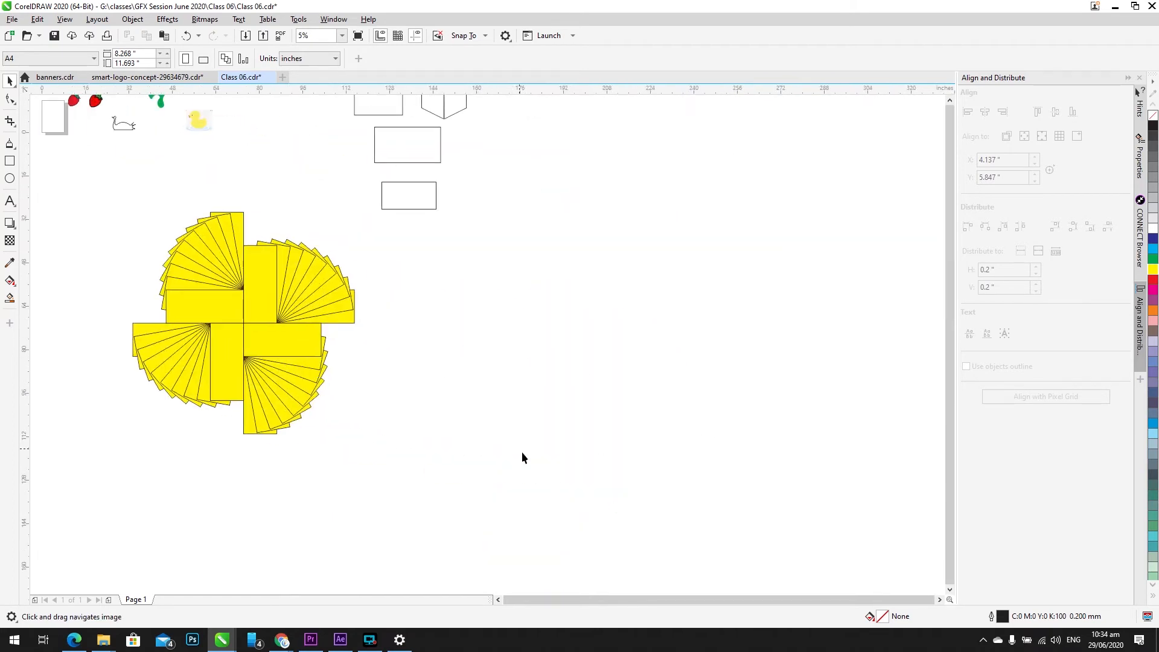
left_click_drag(138, 175, 118, 182)
scroll(364, 209, "up", 1)
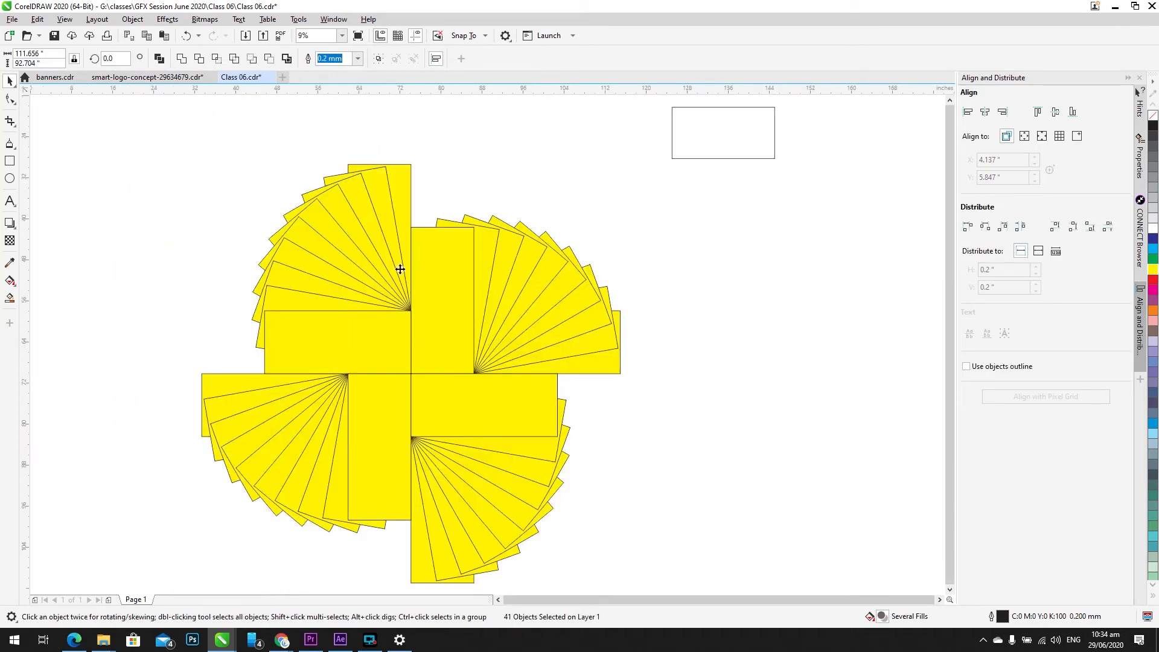
scroll(382, 429, "down", 1)
left_click_drag(406, 460, 836, 181)
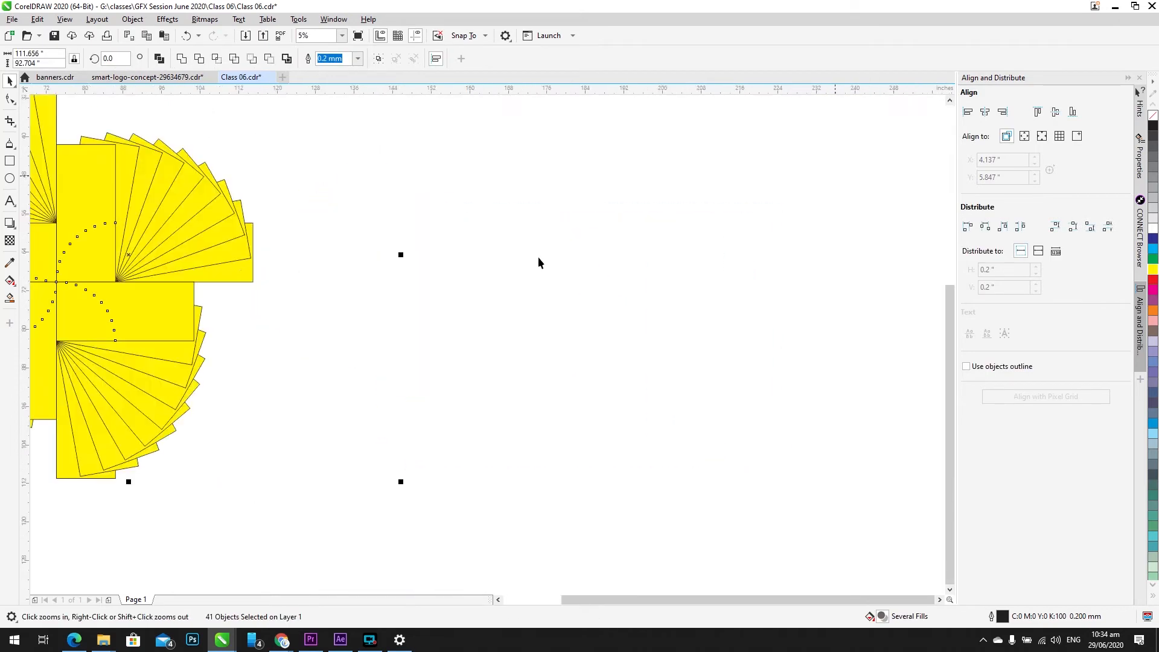
left_click(545, 296)
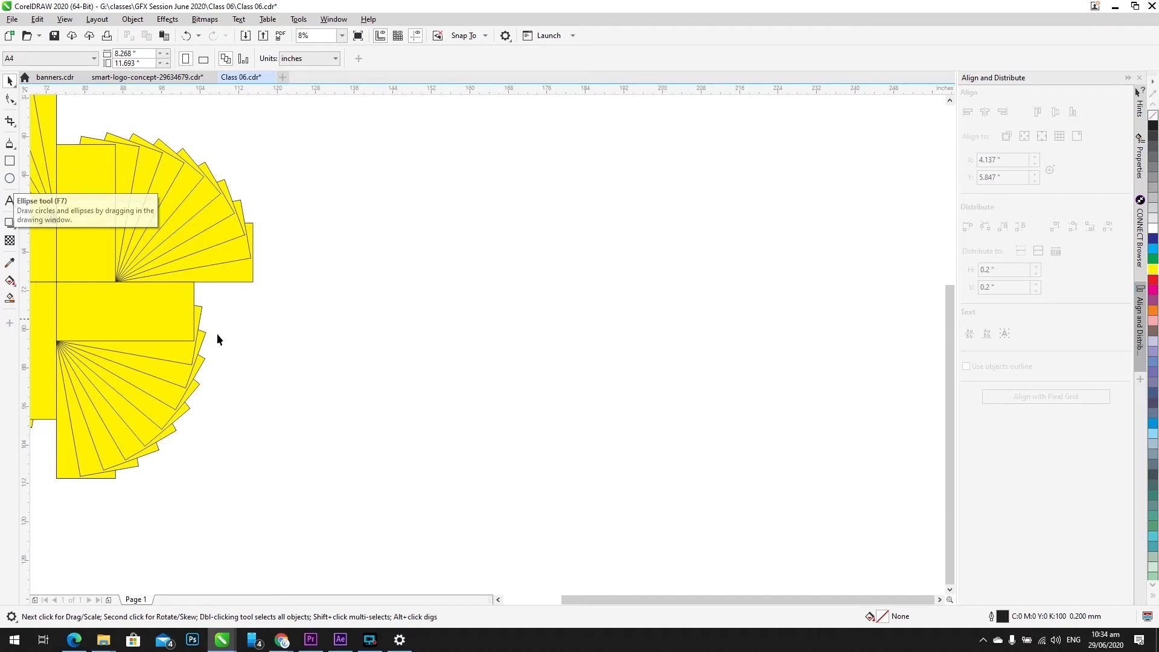
left_click_drag(216, 332, 360, 403)
scroll(440, 288, "down", 4)
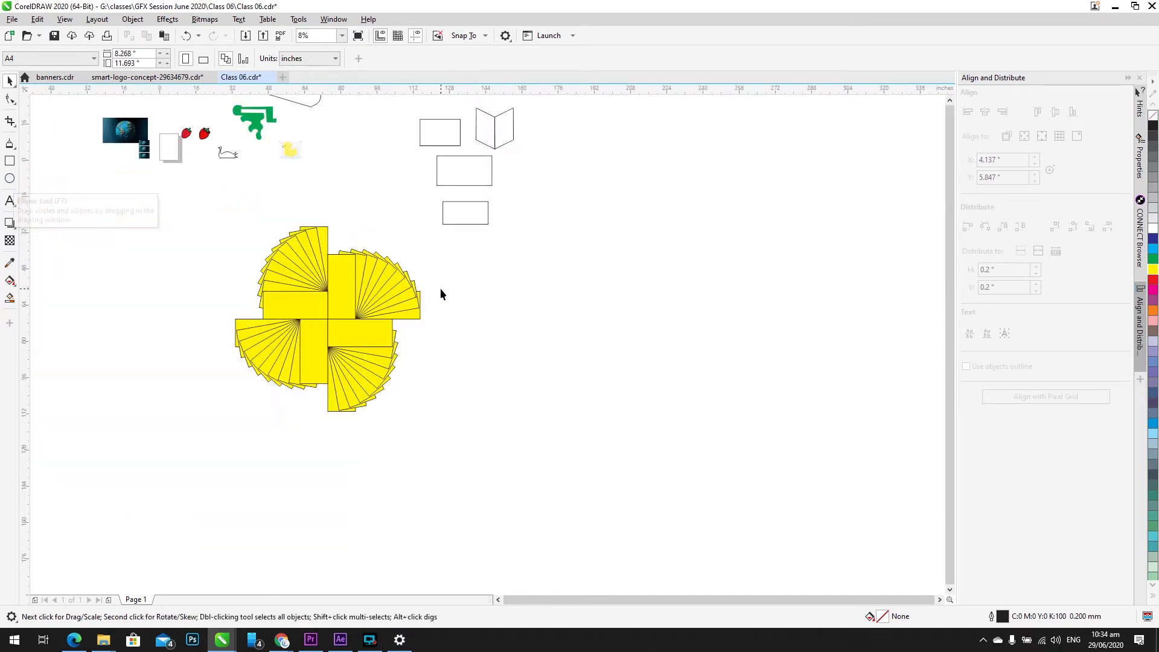
scroll(386, 290, "up", 4)
Step: Shift the 20 by 10 inch rectangle slightly down and open its rotation angle for editing
left_click(426, 226)
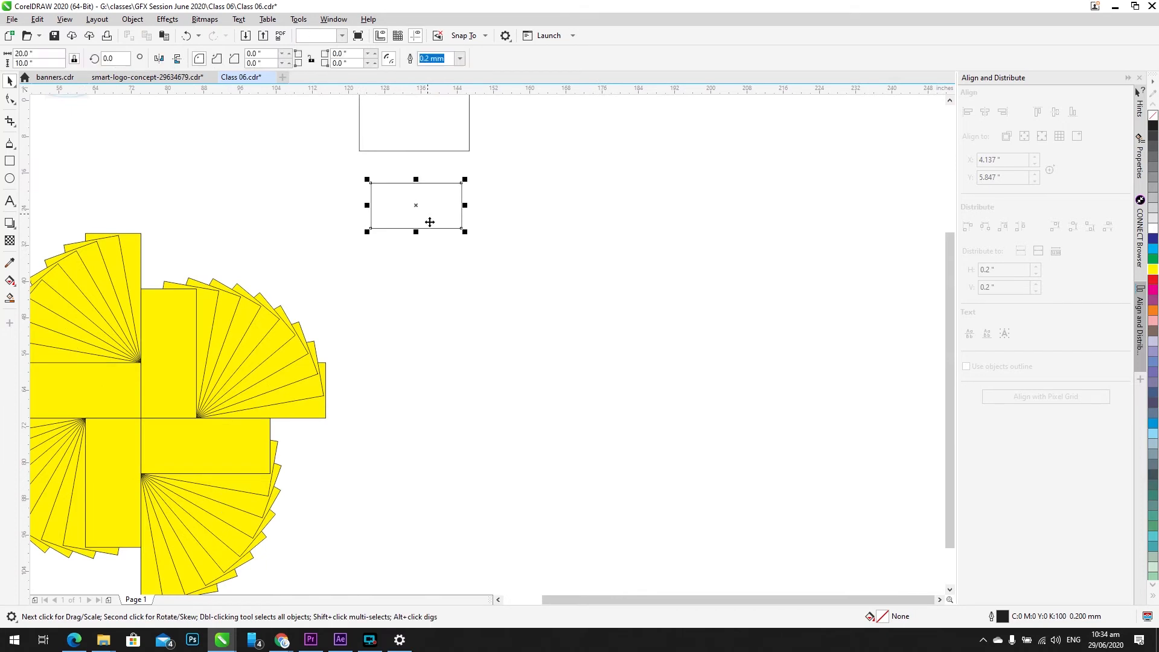
left_click_drag(422, 201, 415, 216)
left_click(114, 58)
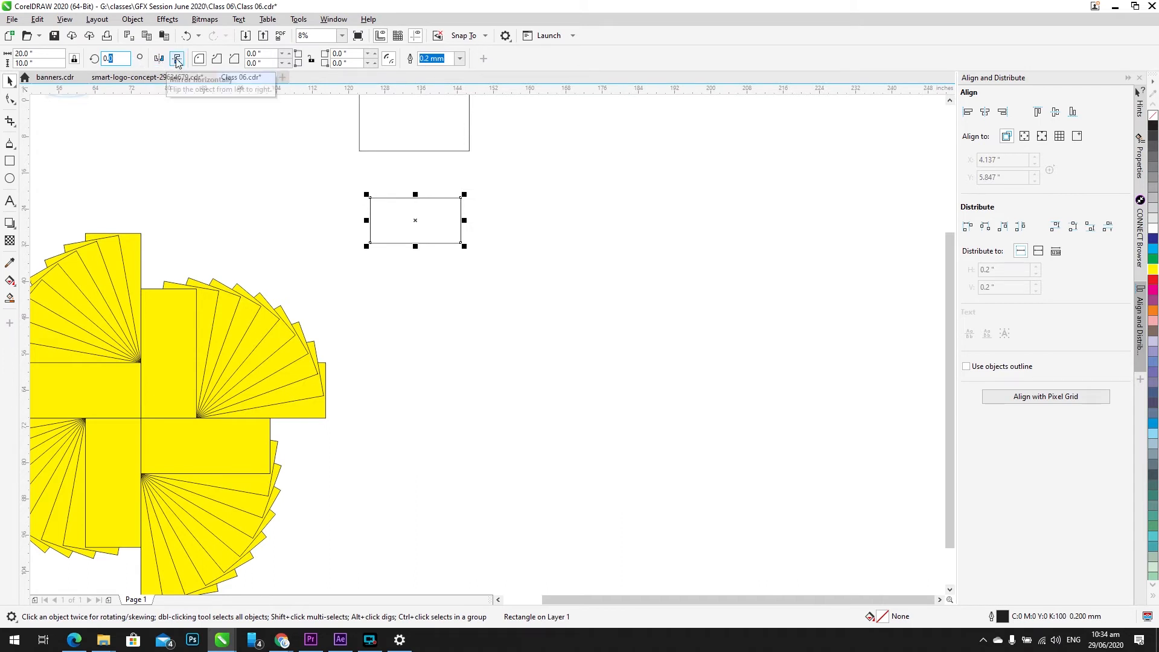
Step: Find the large globe image beside the page and select it on its own
scroll(295, 224, "down", 2)
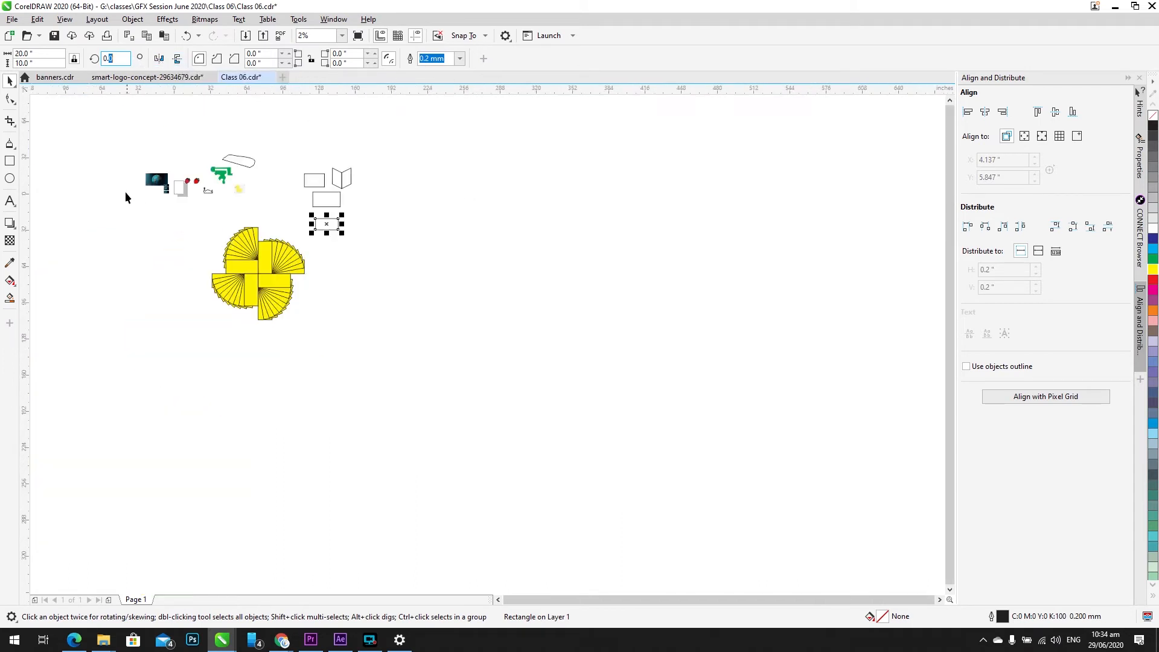
left_click_drag(124, 193, 186, 150)
key("shift+F2")
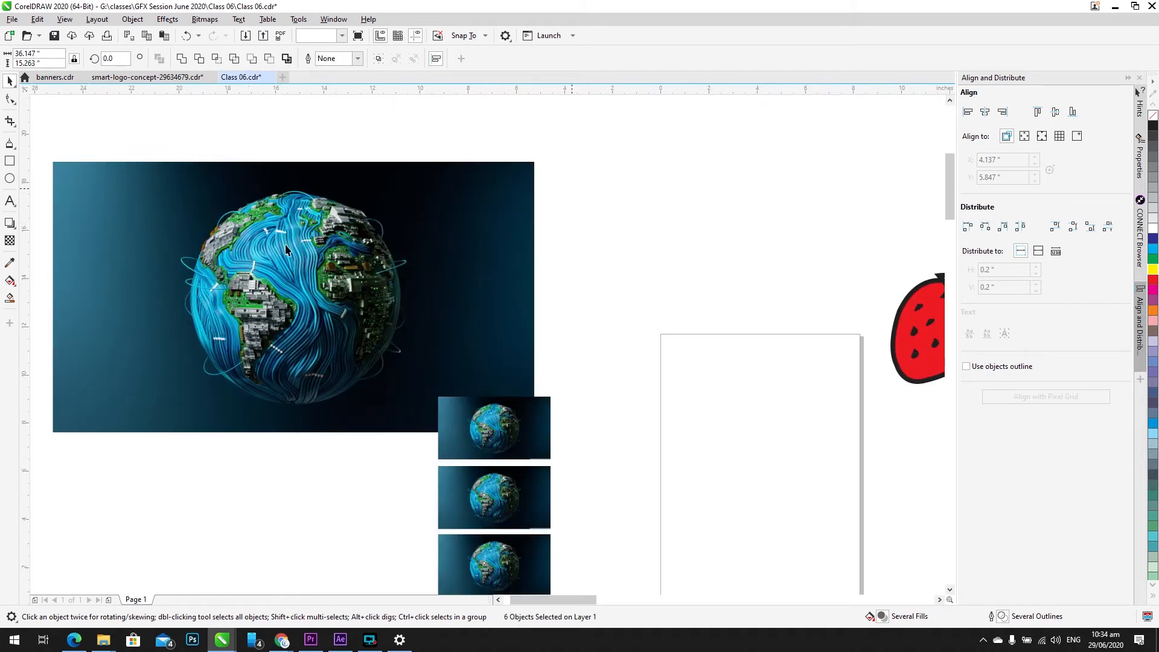
key("Escape")
left_click(279, 287)
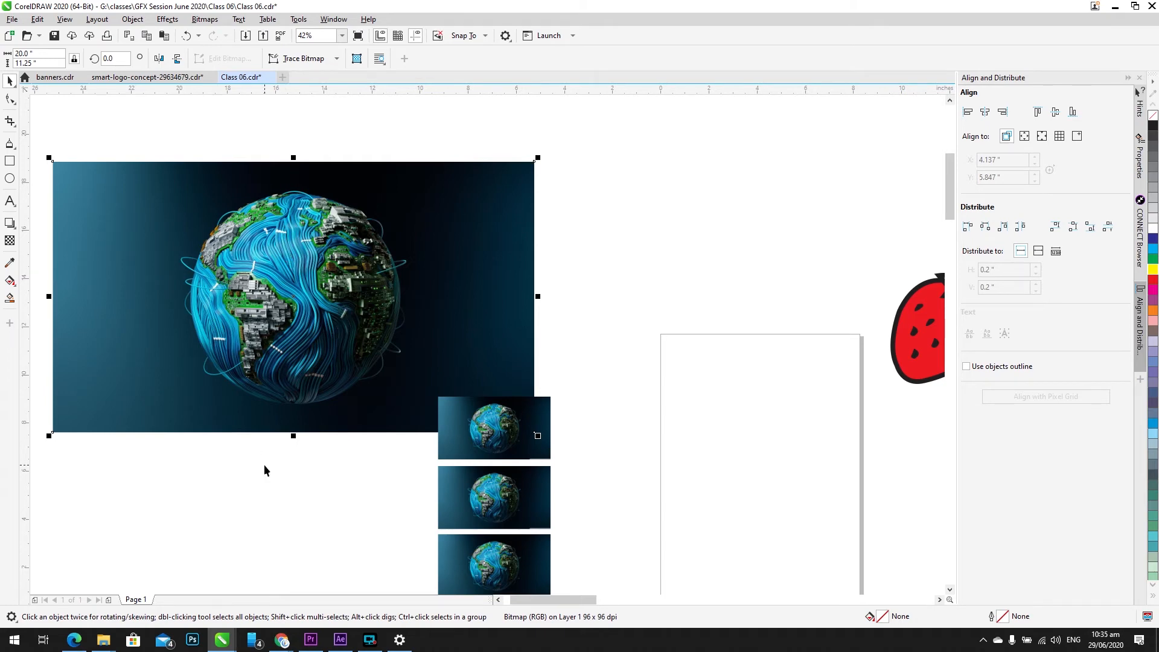
Step: Switch to File Explorer, bring the photo of the woman with a laptop from Downloads into the drawing, and enter 100 inches as its width
mouse_move(103, 638)
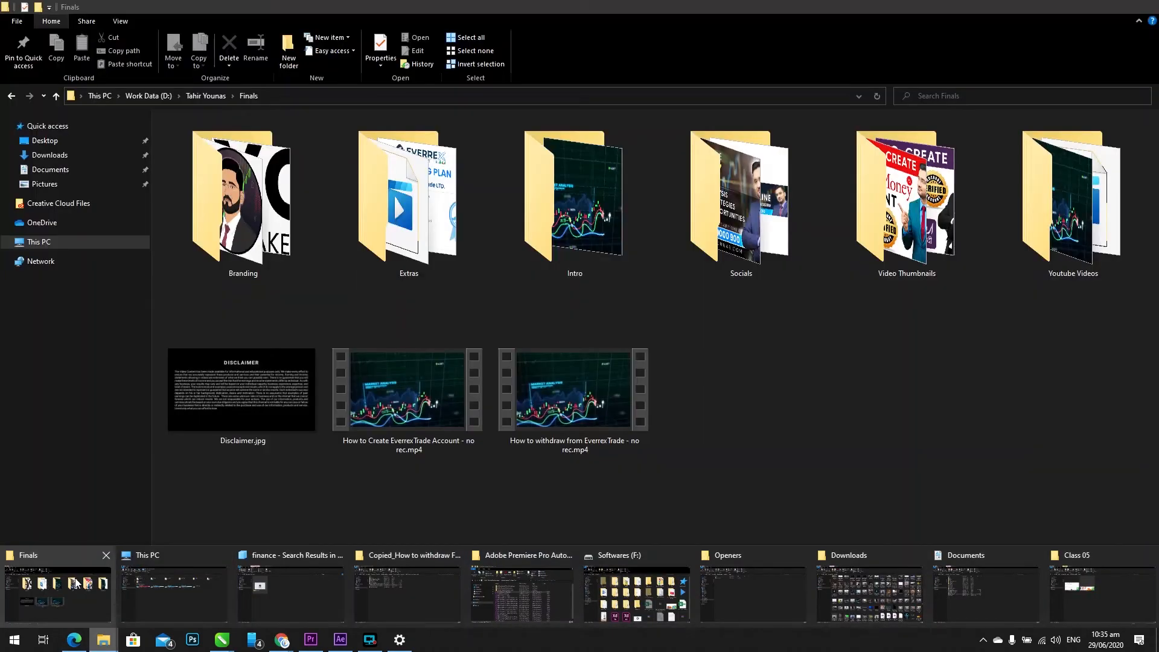
left_click(46, 583)
left_click(50, 155)
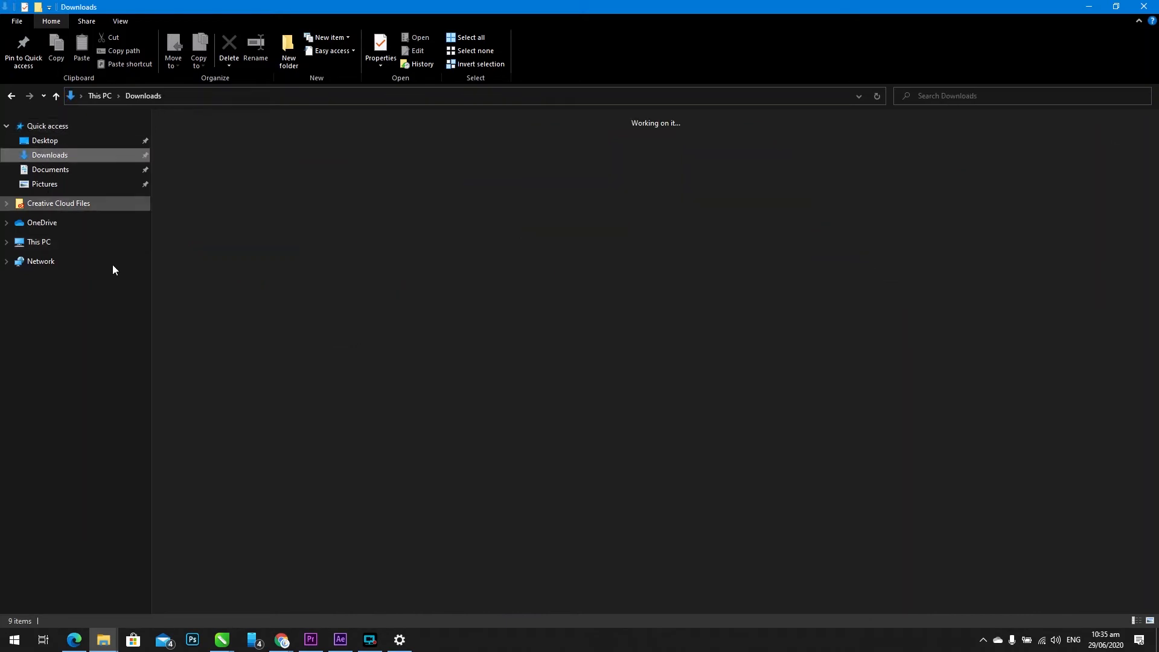
left_click_drag(502, 279, 483, 355)
scroll(490, 341, "down", 4)
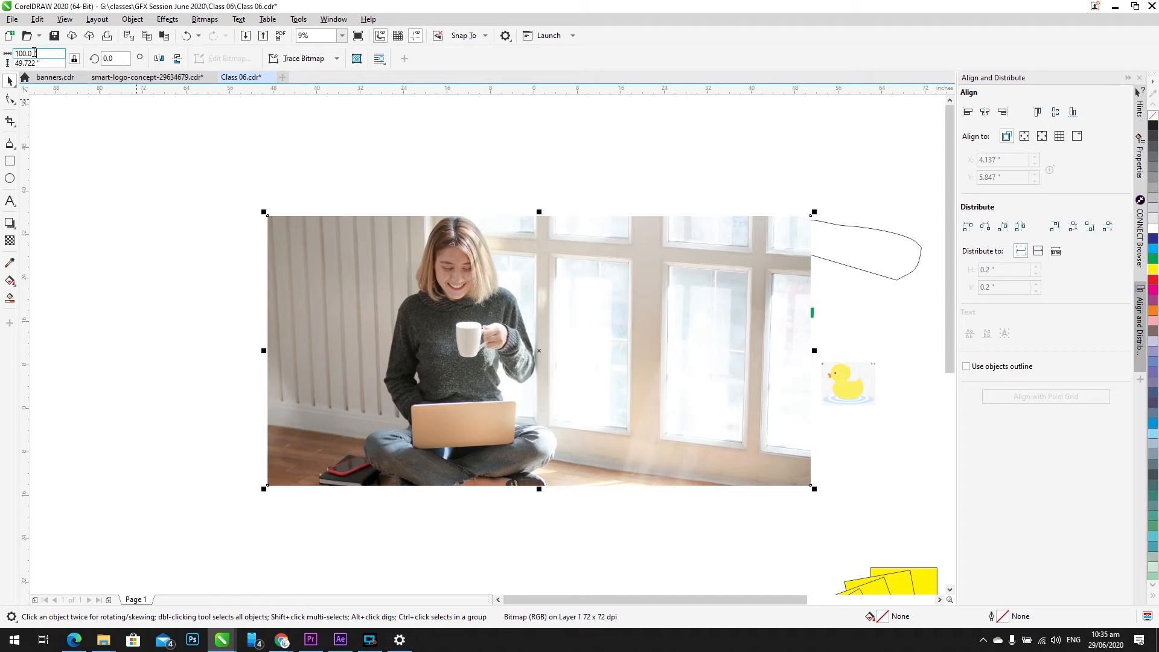
key("Return")
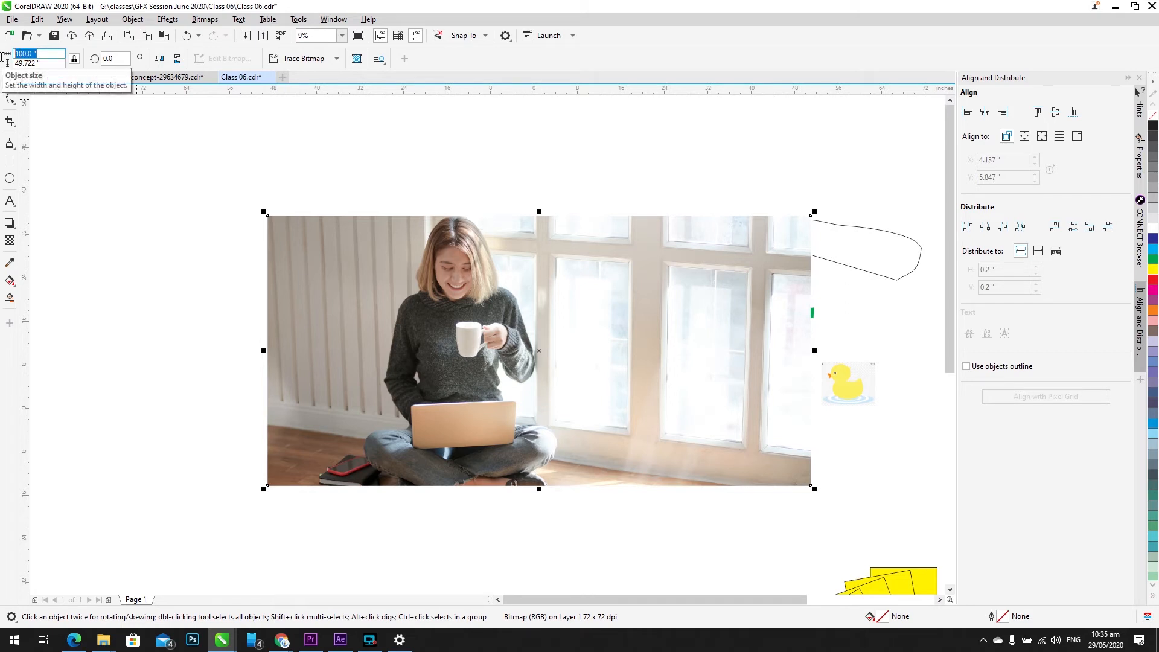
Step: Resize the photo of the woman proportionally to 10 inches wide and move it to the empty area below the strawberries
type("10")
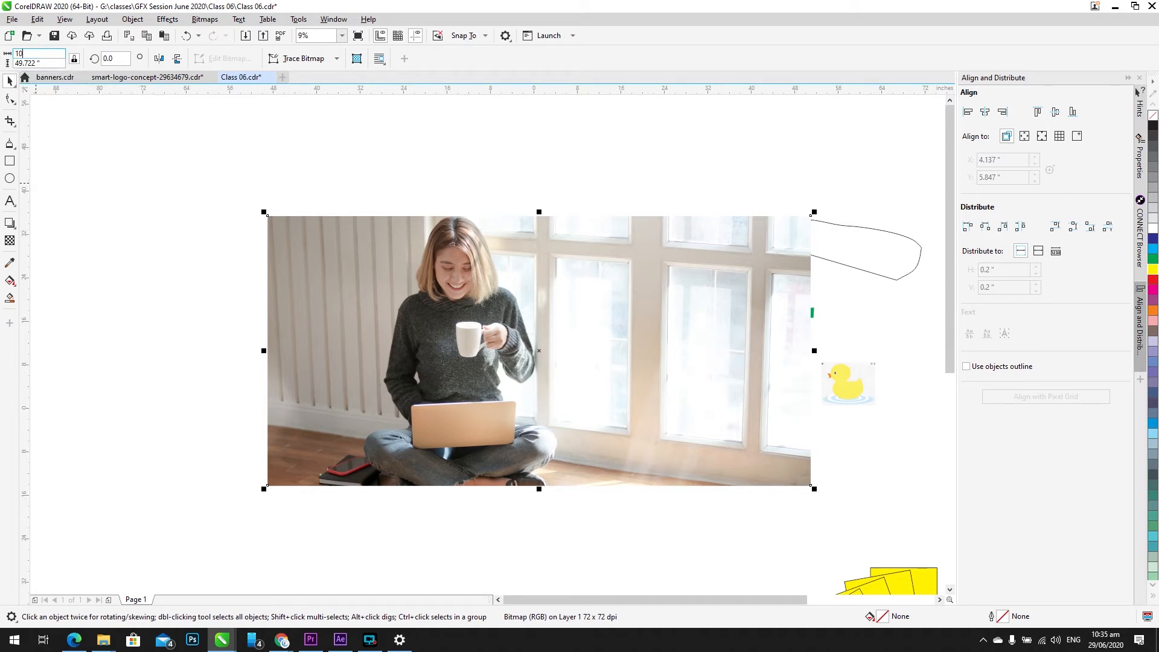
key("Return")
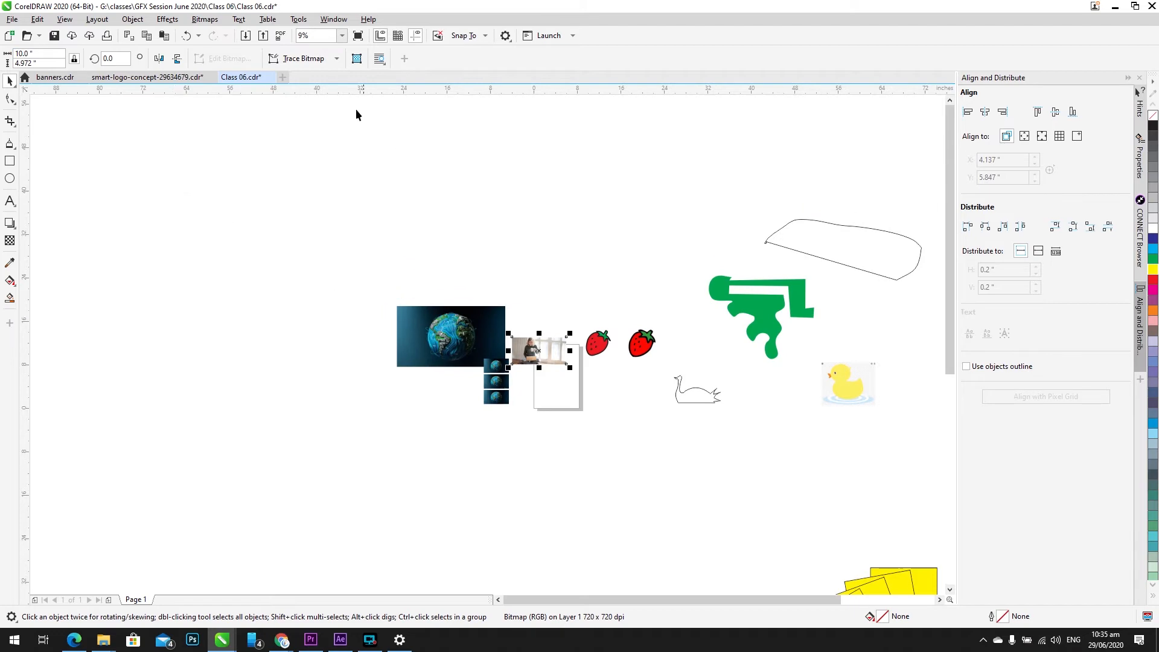
left_click(340, 35)
left_click(317, 57)
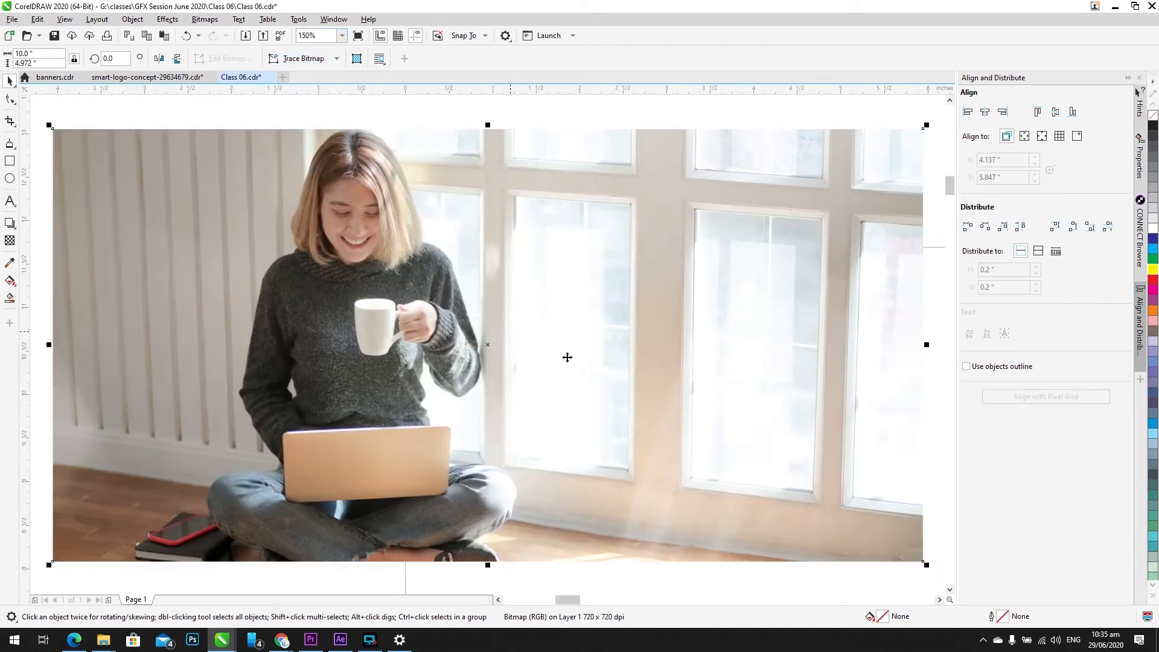
scroll(453, 360, "down", 1)
mouse_move(453, 361)
left_mouse_down()
mouse_move(264, 333)
mouse_move(605, 476)
mouse_move(667, 468)
mouse_move(448, 375)
left_mouse_up()
scroll(311, 347, "down", 1)
scroll(667, 467, "up", 1)
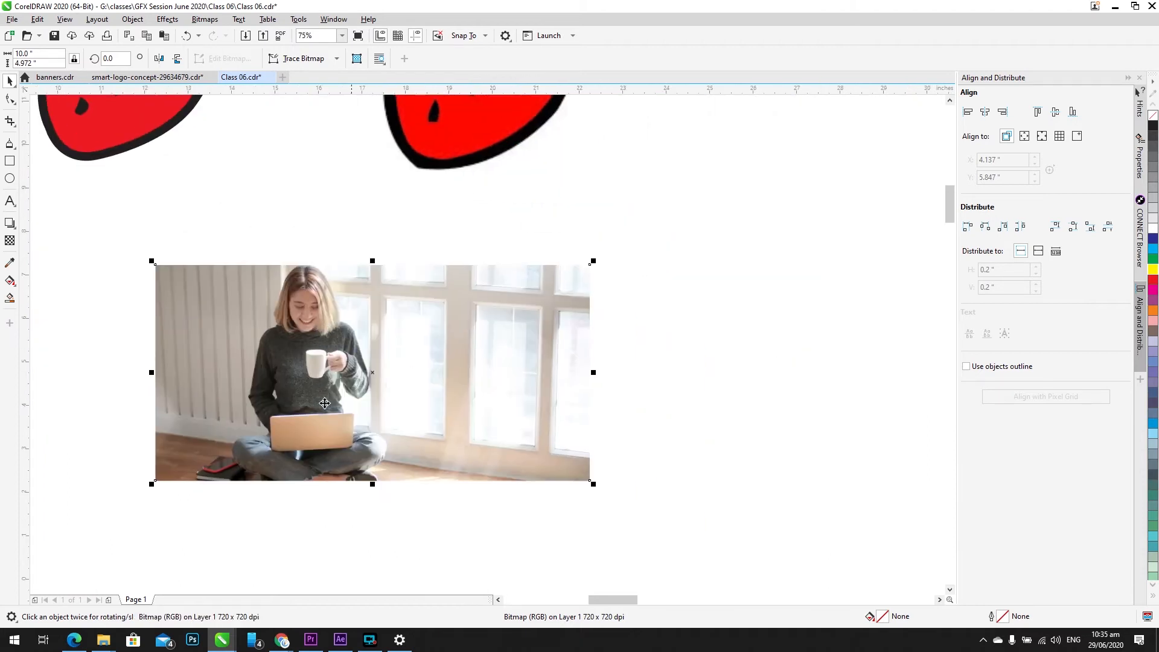
Step: Mirror the photo of the woman horizontally and back several times, ending with its original orientation
left_click(159, 58)
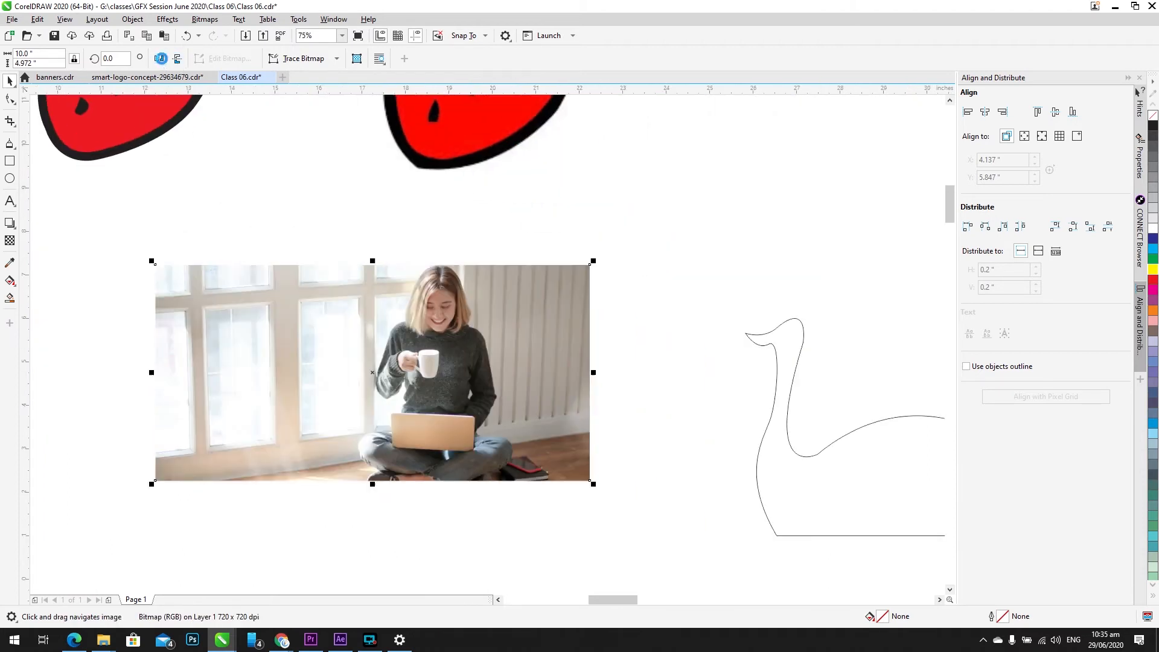
left_click(159, 58)
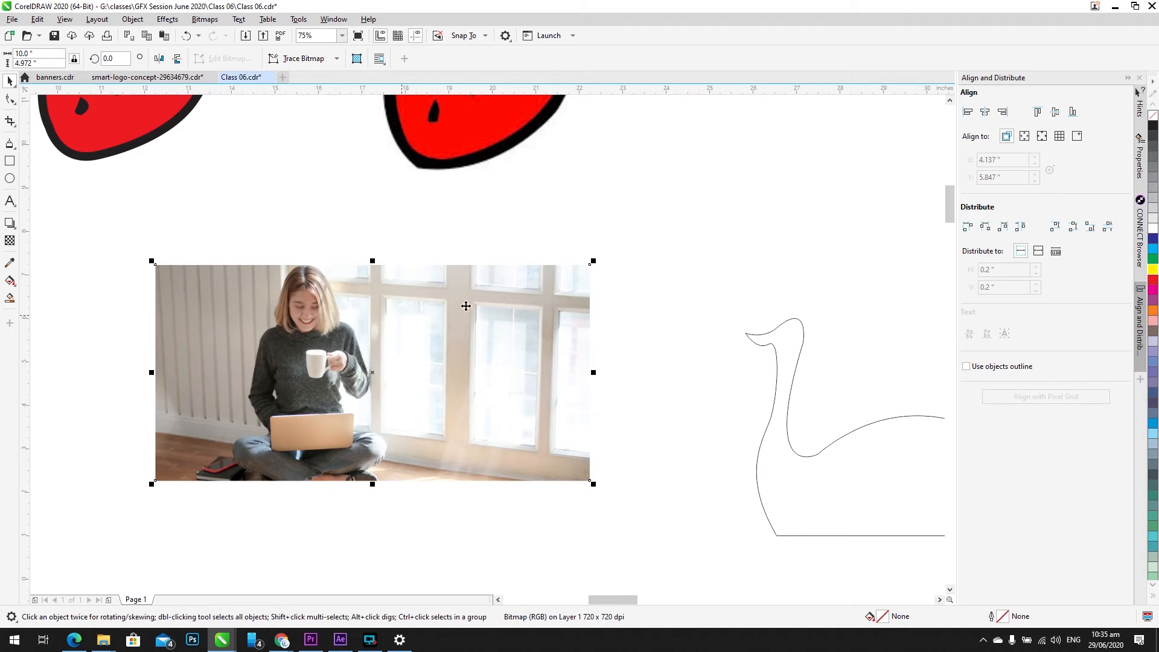
left_click(159, 58)
left_click(284, 355)
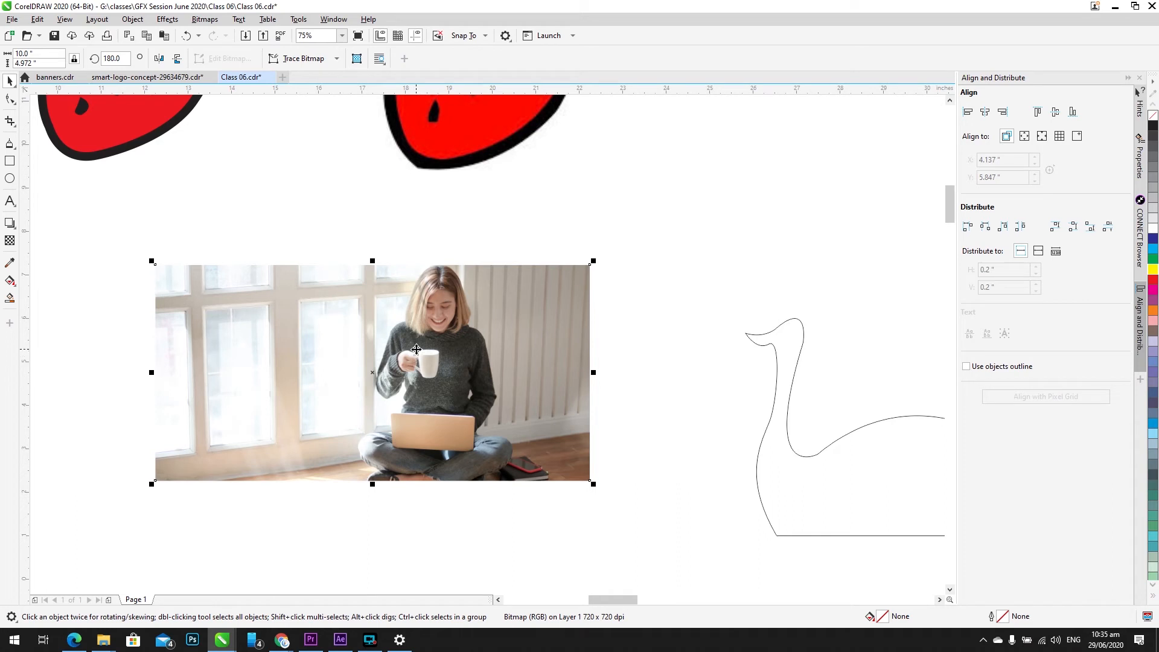
left_click(161, 58)
left_click(164, 58)
left_click(163, 58)
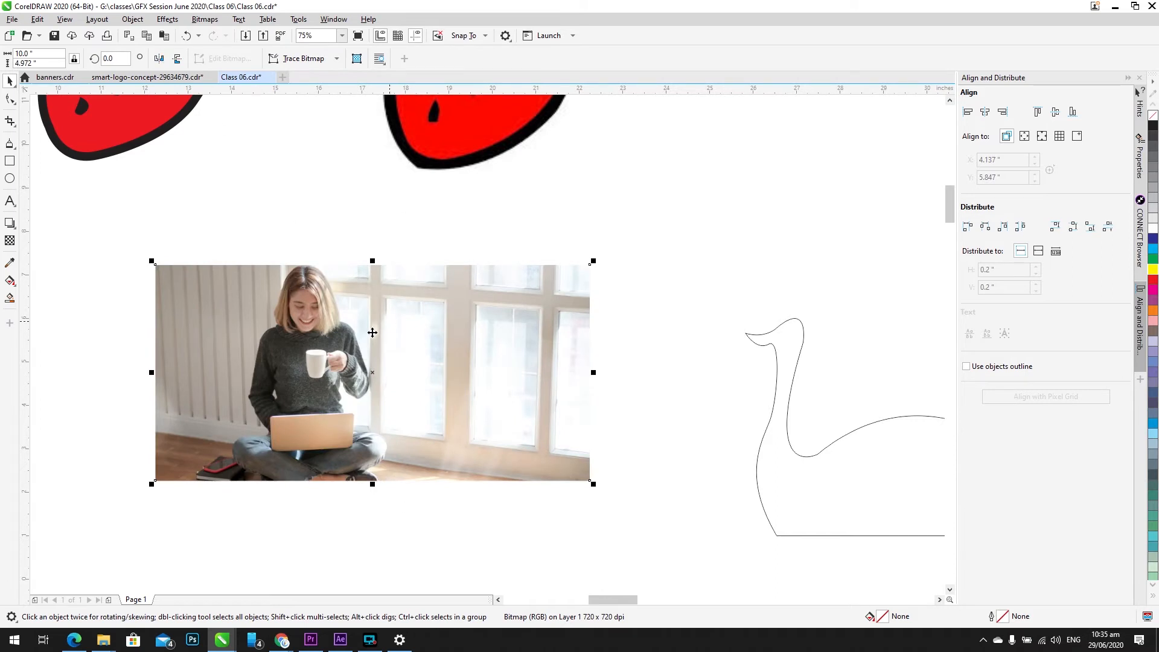
Step: Mirror the photo of the woman vertically and back twice, ending with it upright
scroll(414, 374, "up", 2)
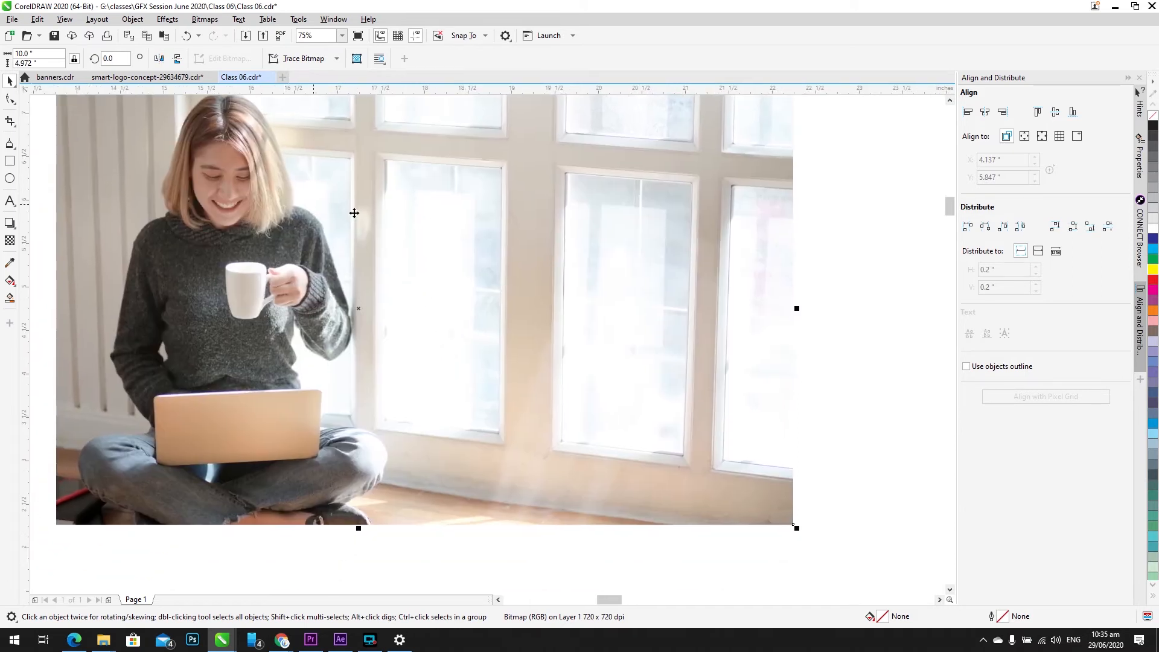
left_click(177, 58)
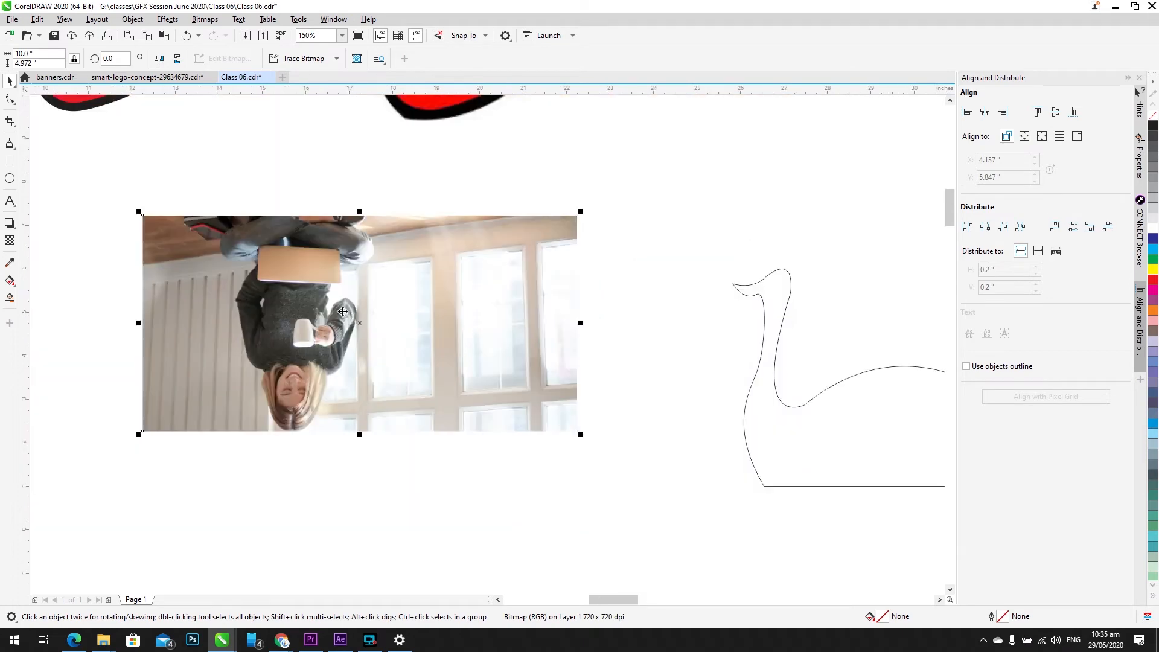
scroll(358, 338, "down", 2)
left_click(175, 59)
left_click(175, 59)
left_click(175, 59)
scroll(380, 338, "down", 2)
Step: Select the swan outline and mirror it horizontally back and forth, ending with its original orientation
left_click(499, 344)
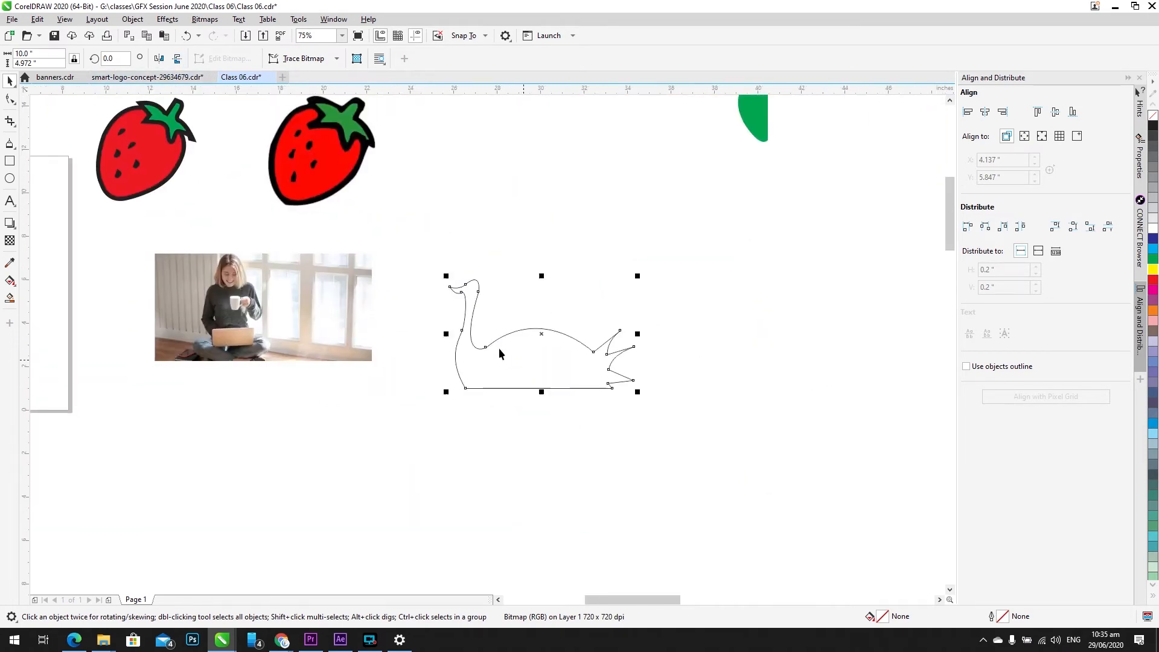
left_click(161, 59)
left_click(161, 59)
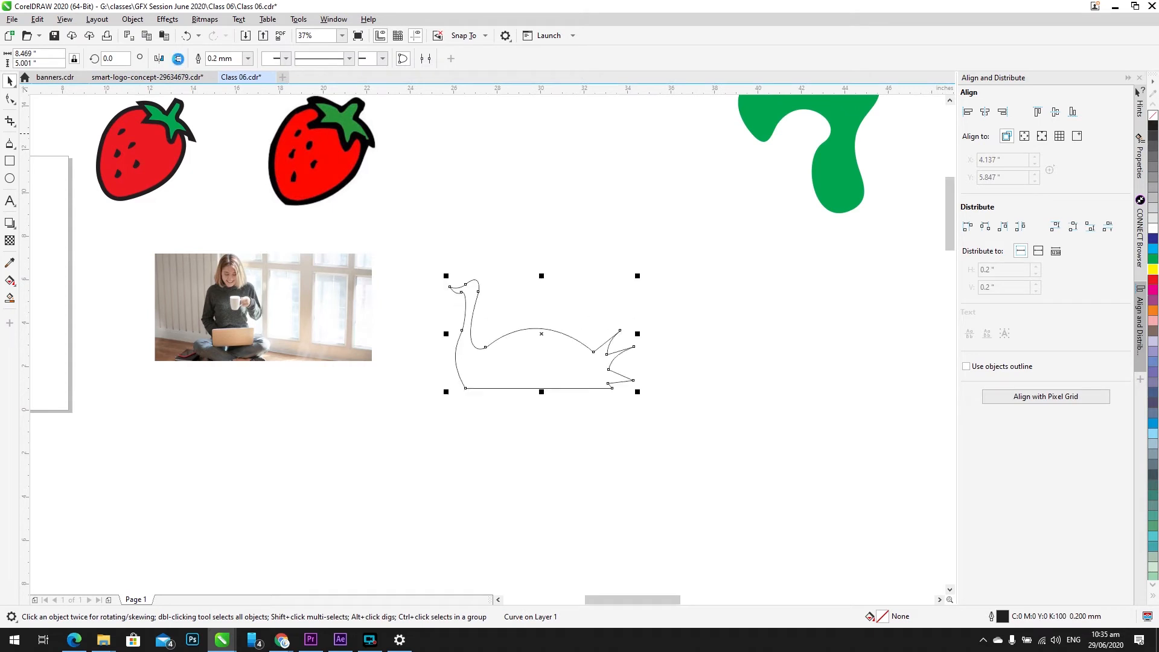
left_click(160, 60)
left_click(161, 60)
left_click(160, 60)
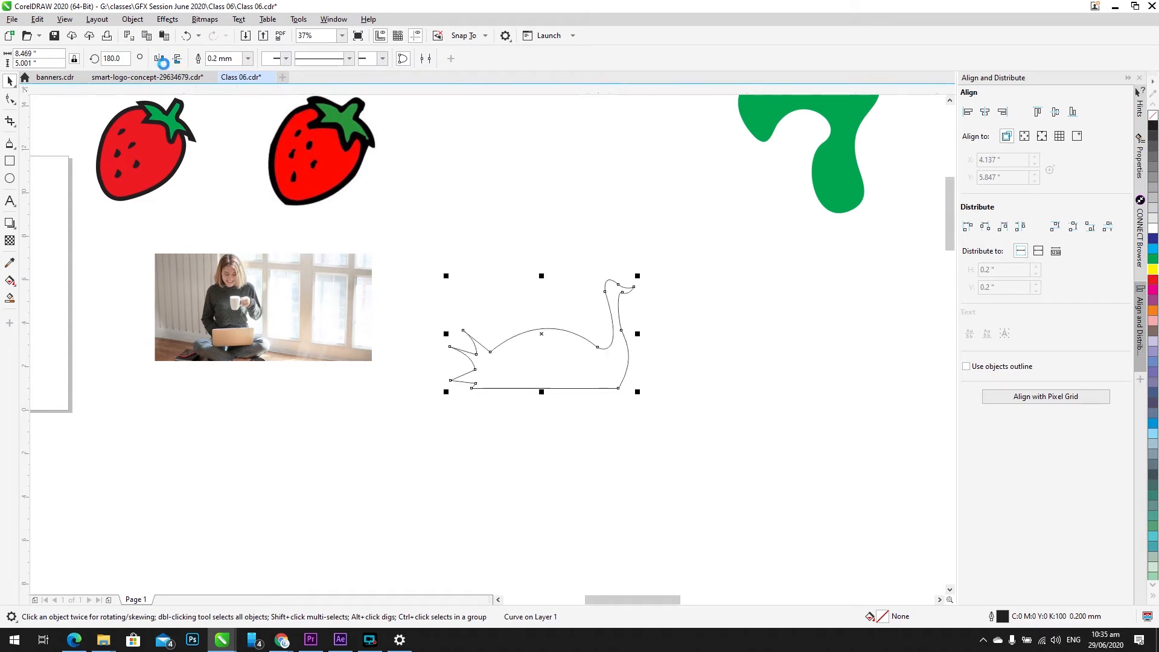
left_click(160, 60)
Step: Select the yellow duck image and mirror it horizontally back and forth, ending with its original orientation
scroll(276, 390, "down", 4)
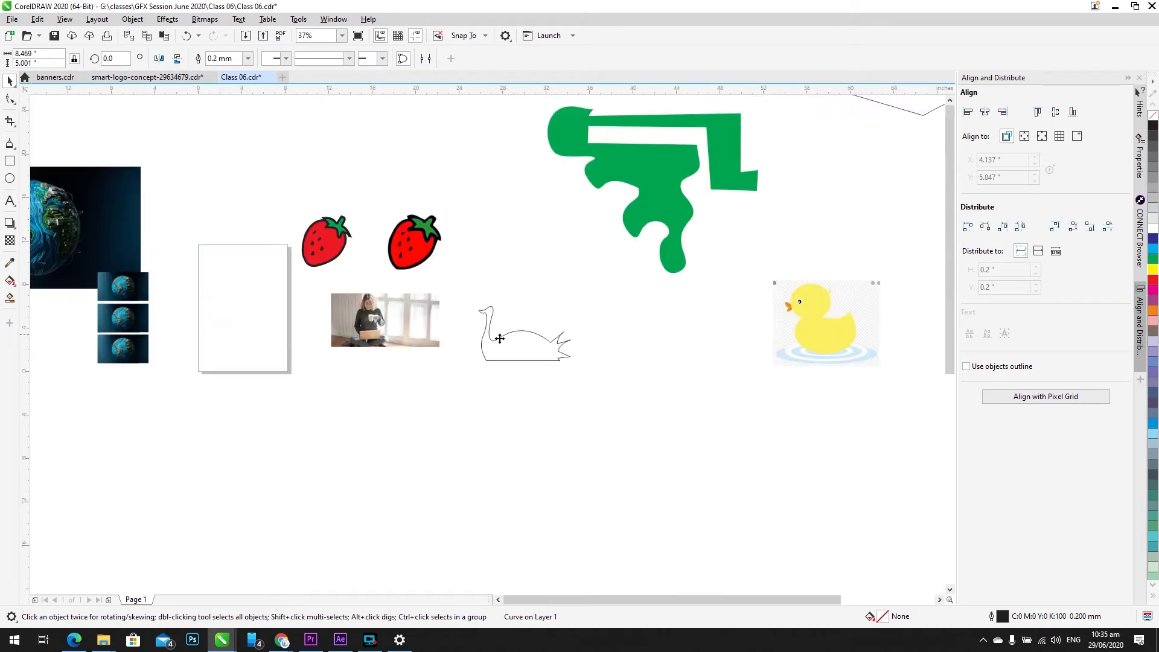
left_click_drag(329, 384, 332, 347)
left_click(503, 343)
scroll(499, 345, "up", 2)
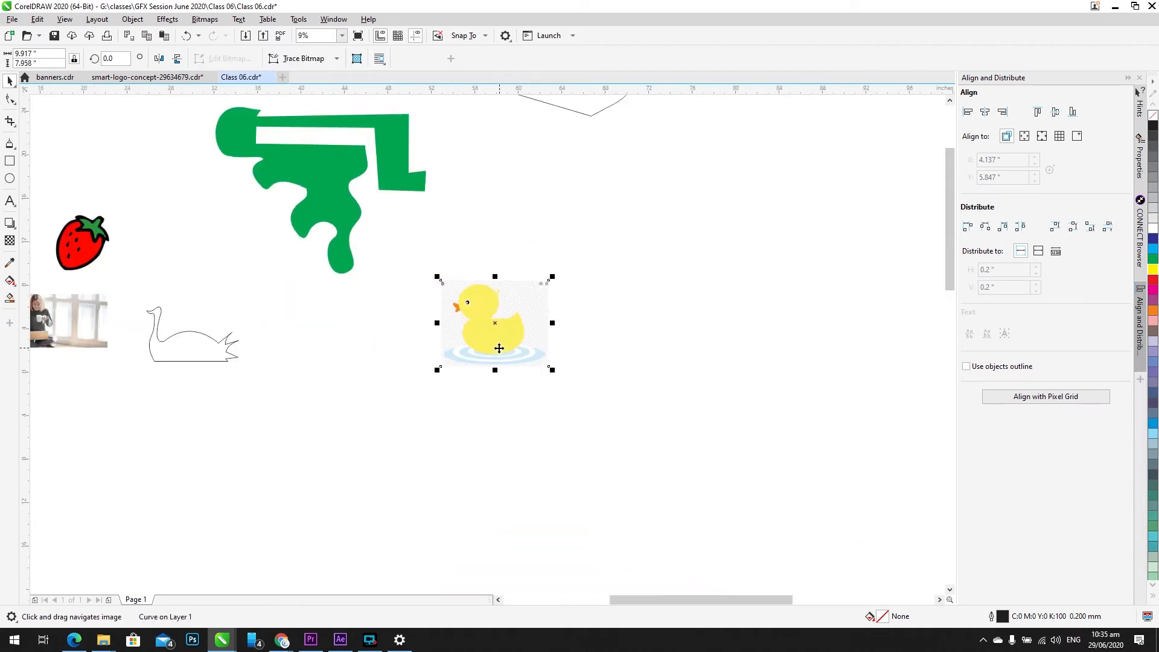
left_click(158, 59)
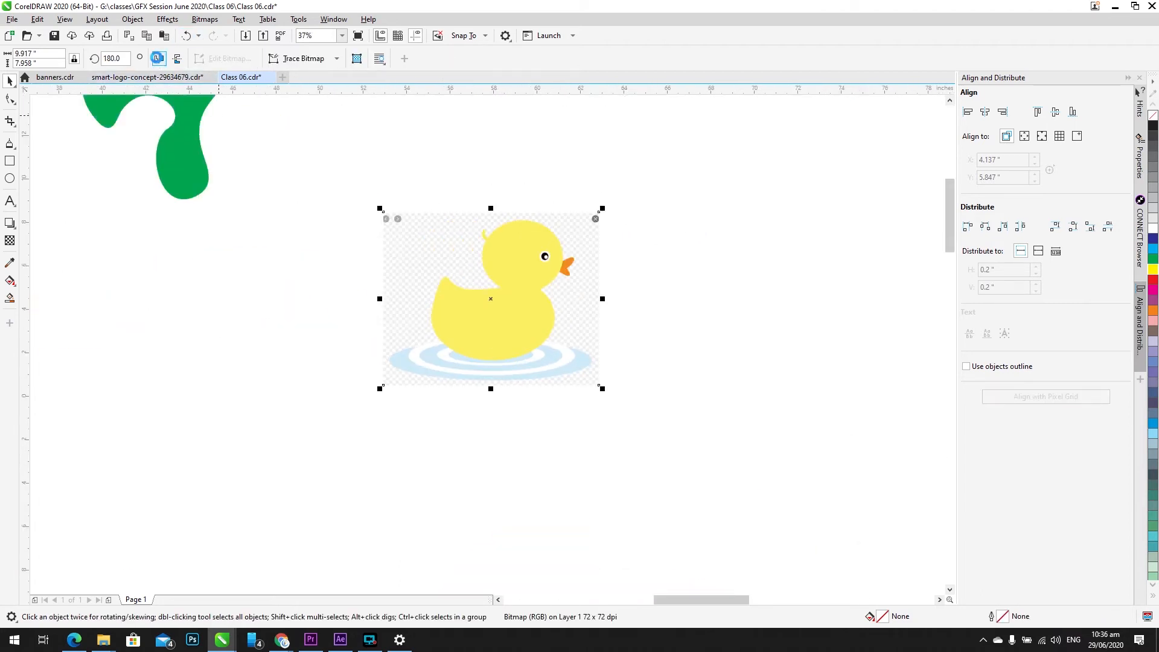
left_click(158, 58)
left_click(158, 58)
left_click(158, 58)
scroll(481, 321, "down", 3)
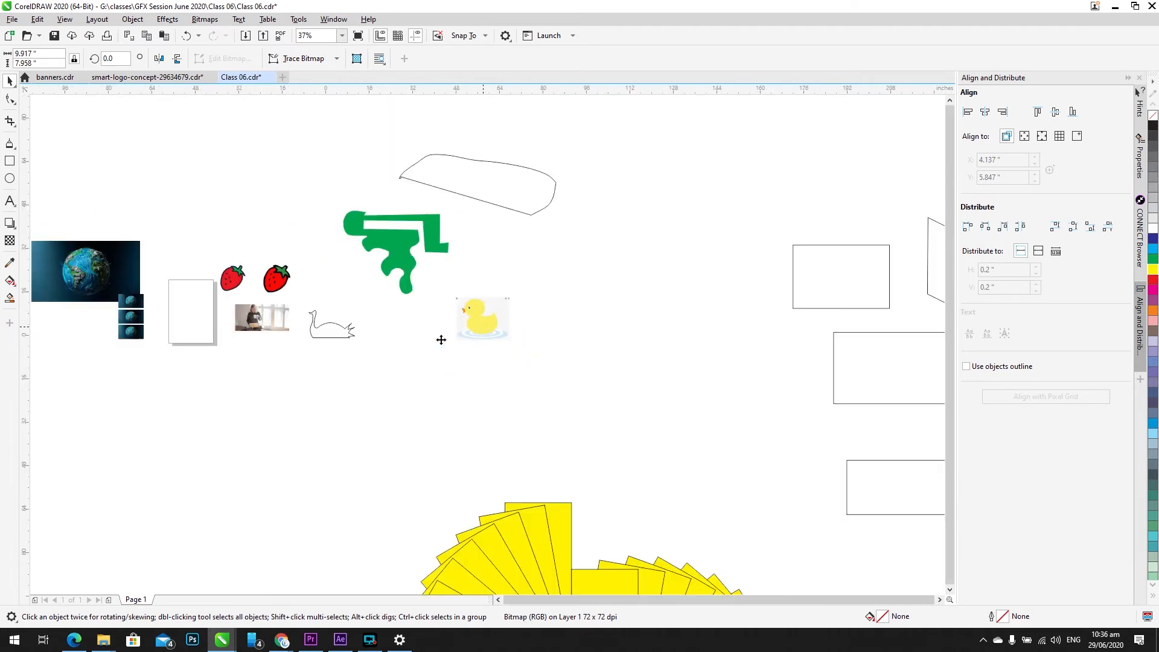
Step: Survey the drawn objects, then find the 20 by 10 inch rectangle and view it up close
scroll(367, 328, "down", 2)
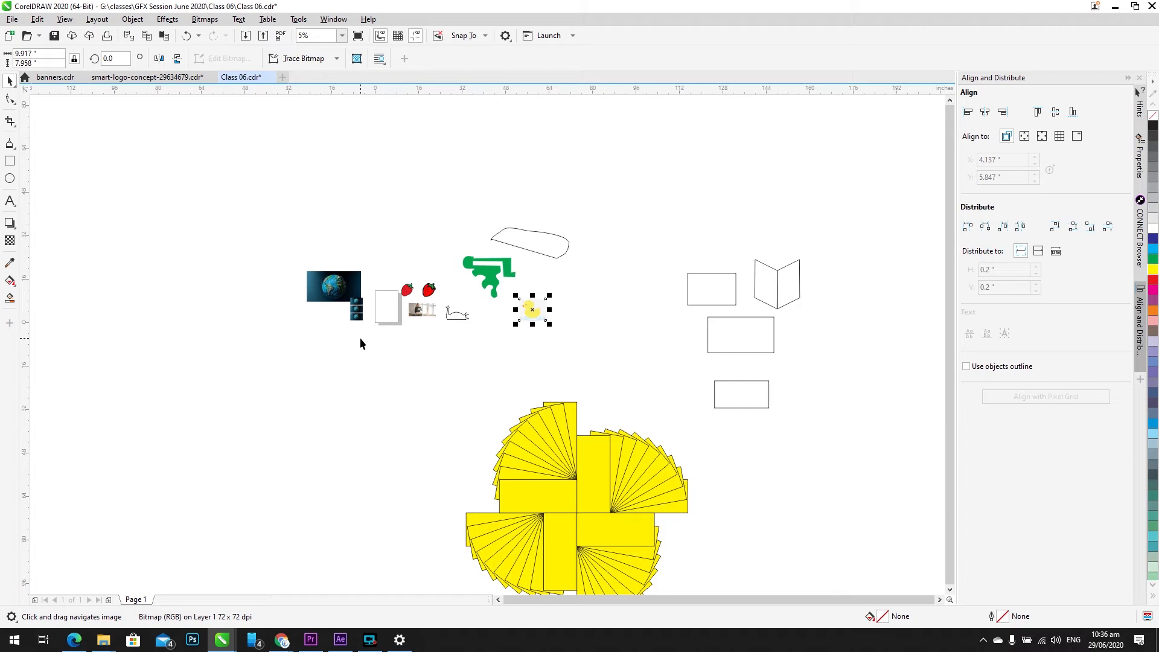
key("F2")
left_click_drag(379, 266, 506, 371)
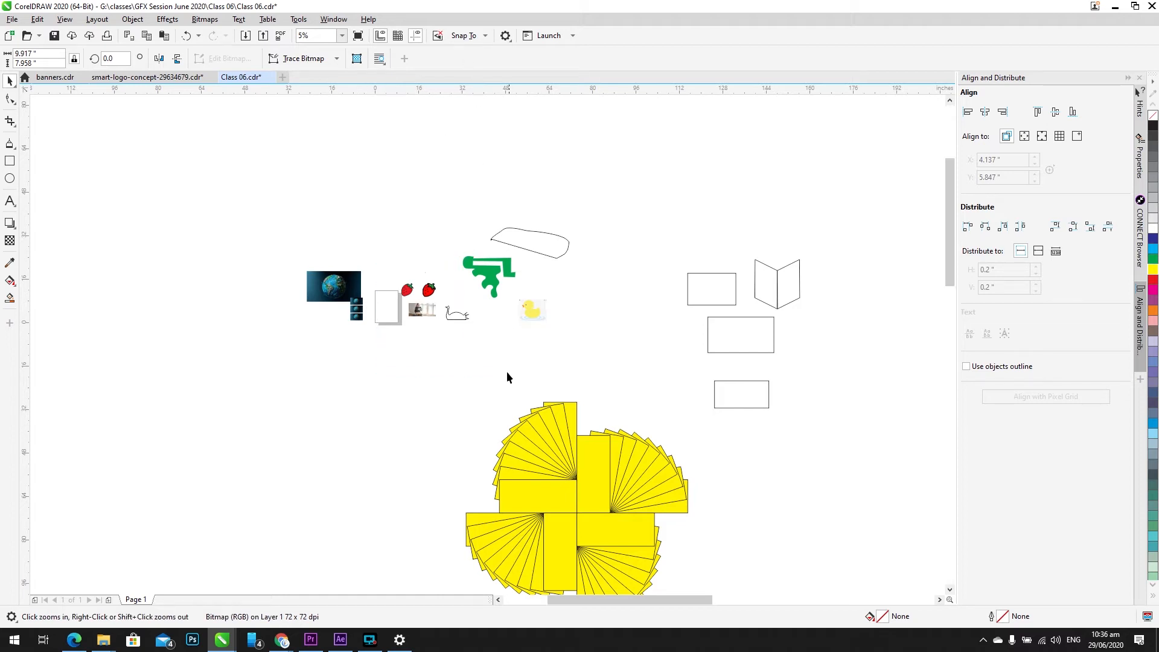
scroll(535, 317, "down", 2)
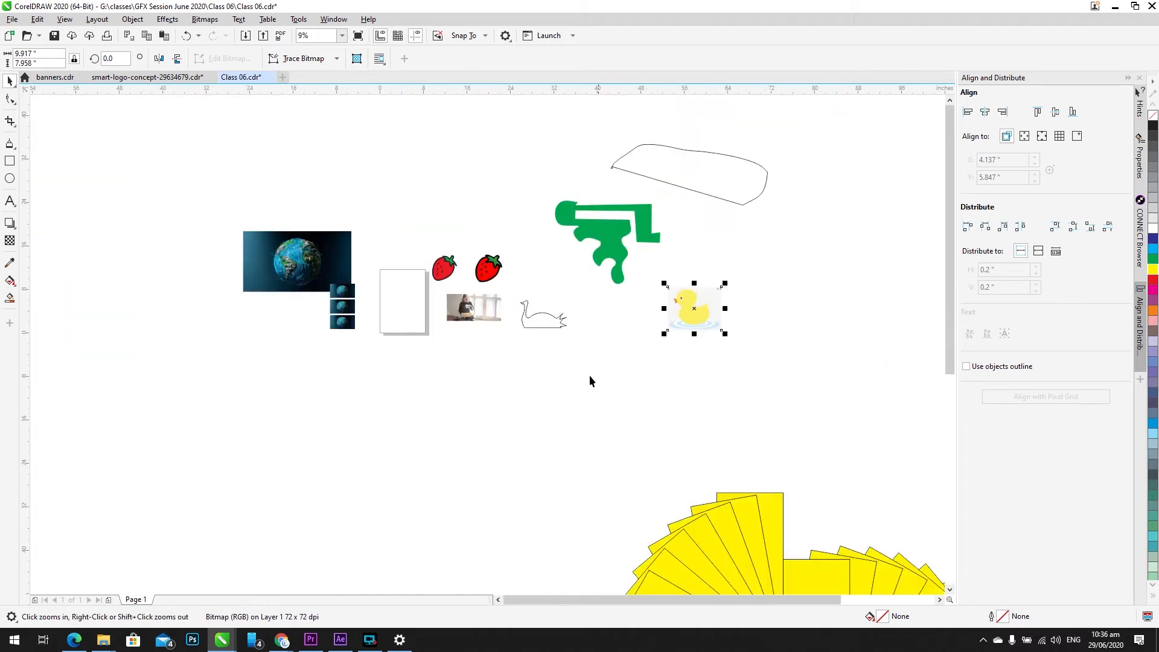
key("F4")
left_click(724, 295)
key("F2")
left_click_drag(646, 277, 773, 351)
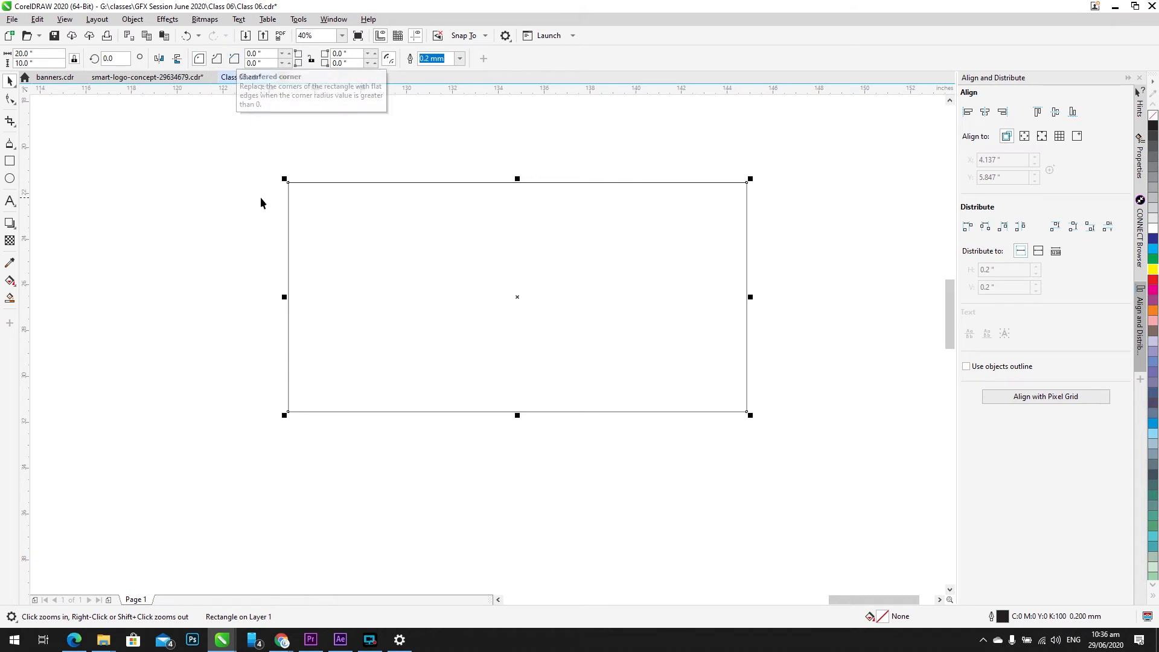
key("shift+F2")
left_click(237, 108)
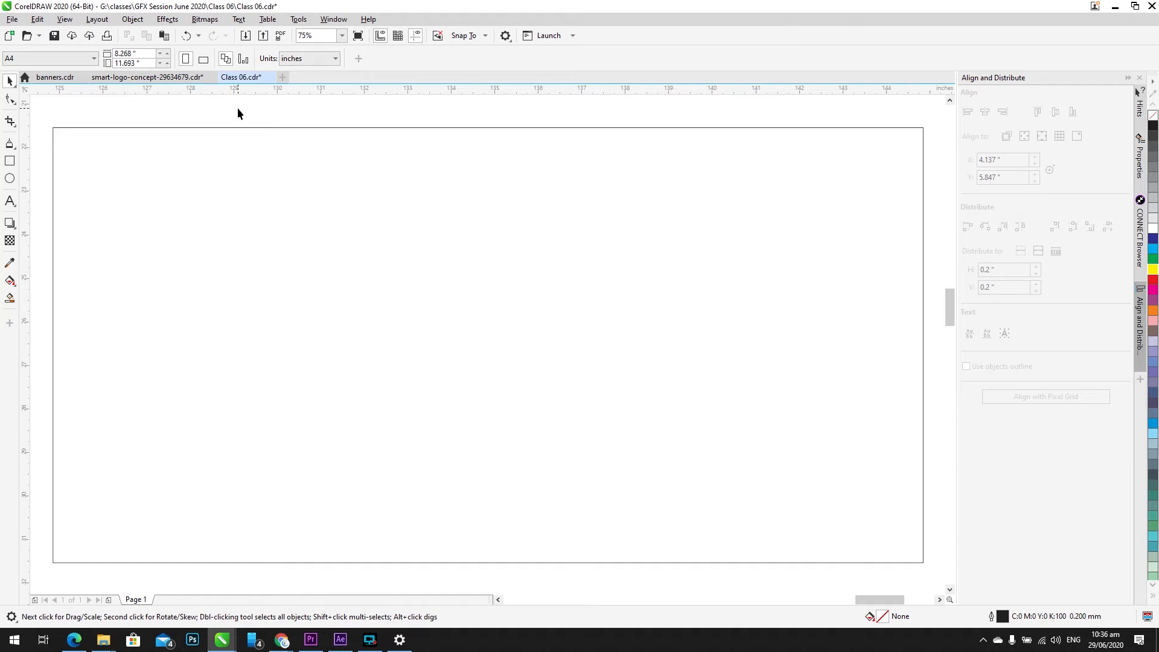
Step: Examine the rectangle's upper-left corner up close along with its size and corner radius settings
key("F2")
left_click_drag(156, 119, 2, 168)
scroll(68, 125, "up", 3)
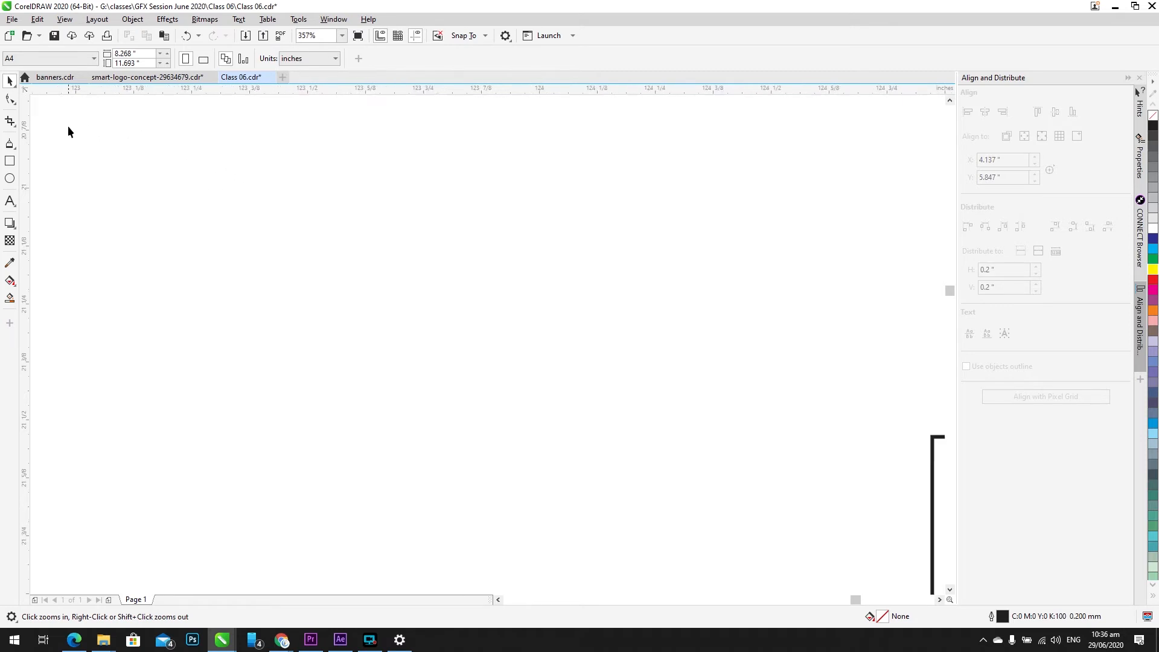
scroll(464, 277, "down", 2)
left_click_drag(527, 252, 262, 207)
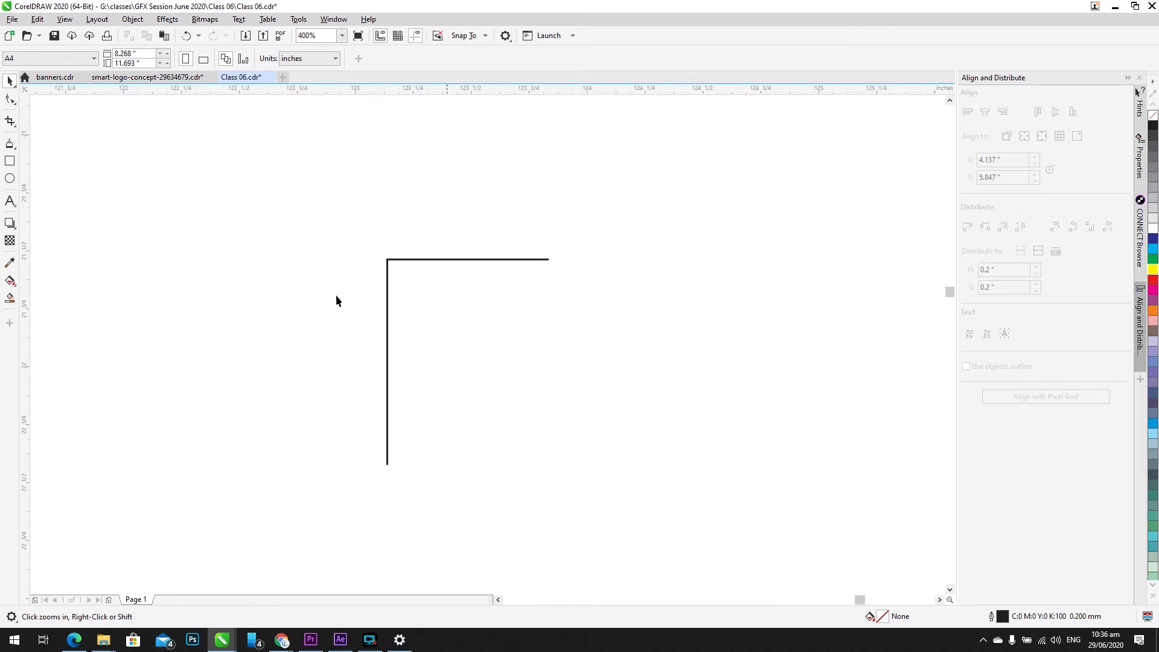
left_click(388, 279)
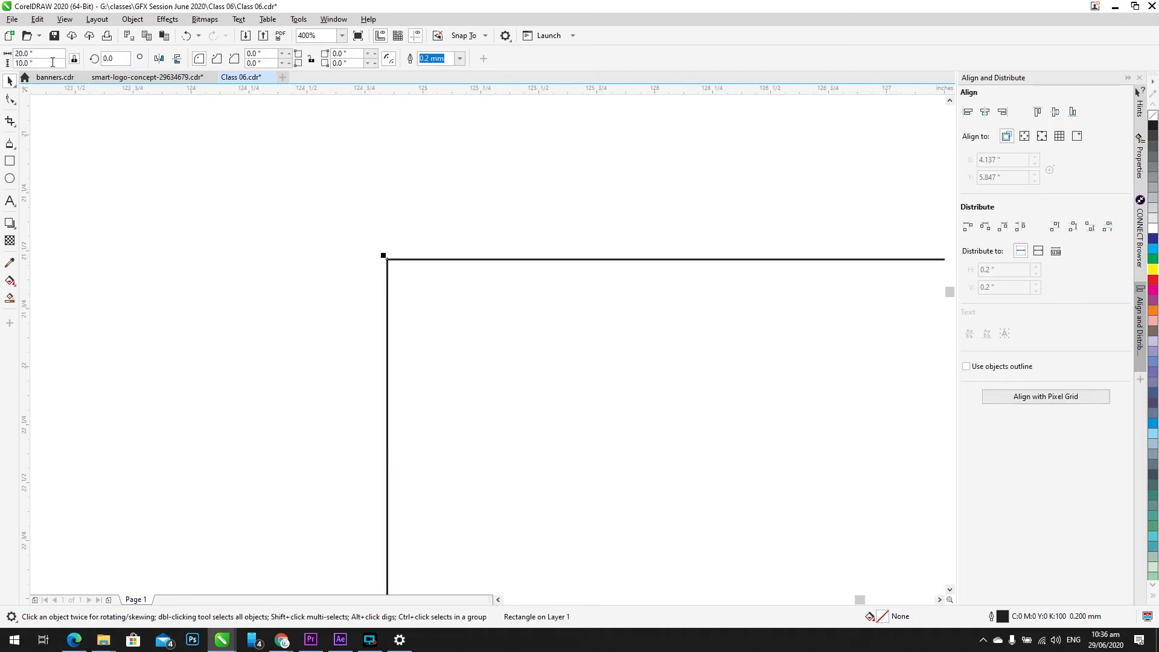
double_click(24, 63)
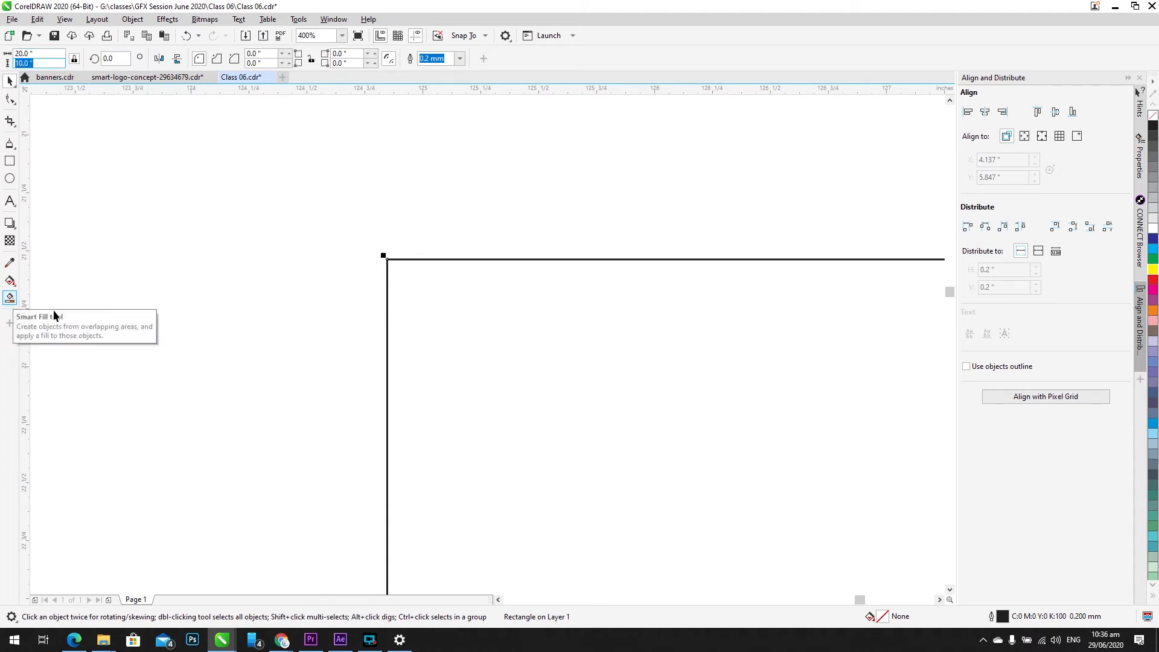
left_click(517, 372)
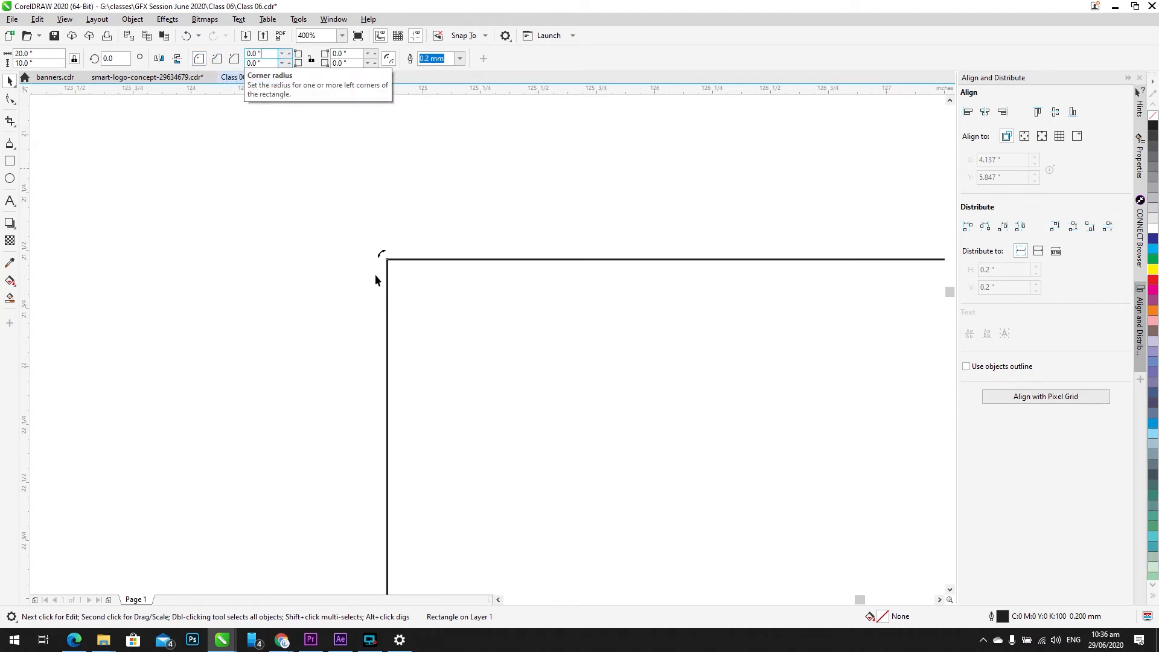
scroll(371, 276, "down", 3)
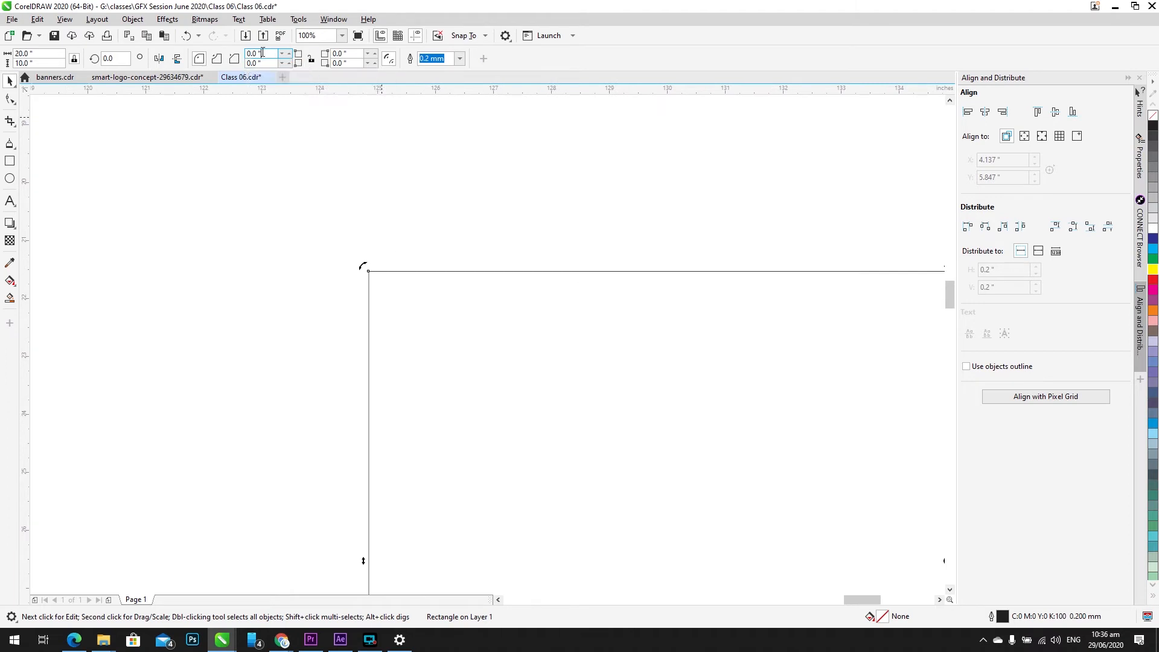
left_click(338, 53)
left_click(511, 333)
key("shift+F2")
left_click(321, 113)
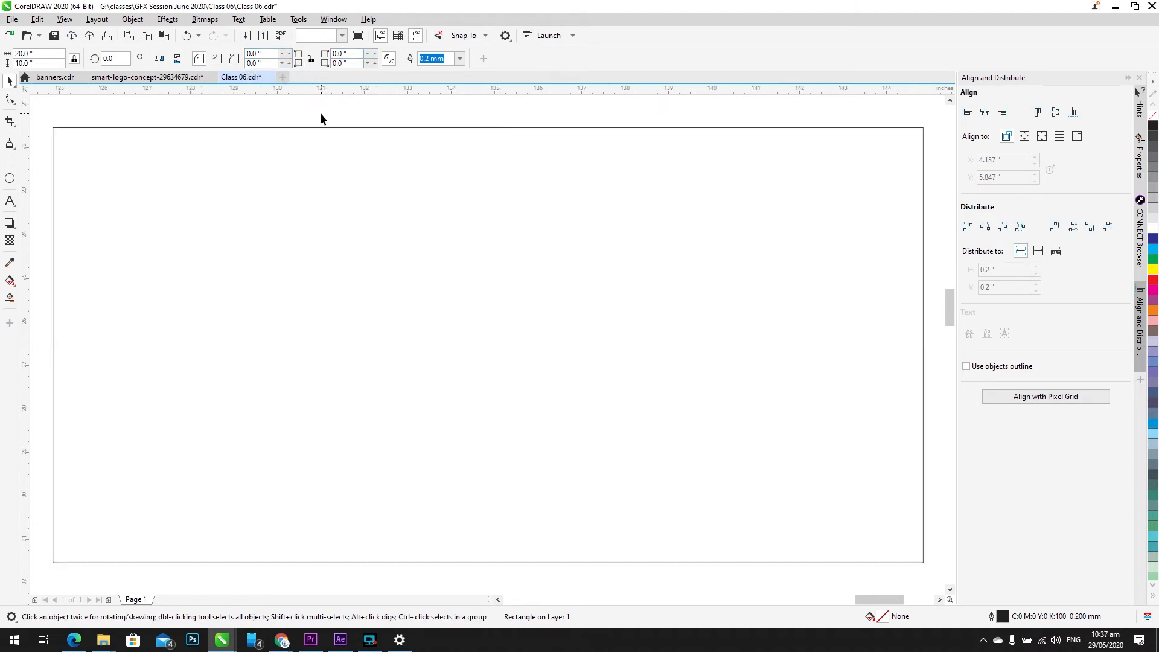
Step: Add an Arial label "1" at about 121 pt inside the rectangle's upper-left corner and duplicate it in the lower-left corner
key("F8")
left_click(373, 243)
type("1")
key("ctrl+space")
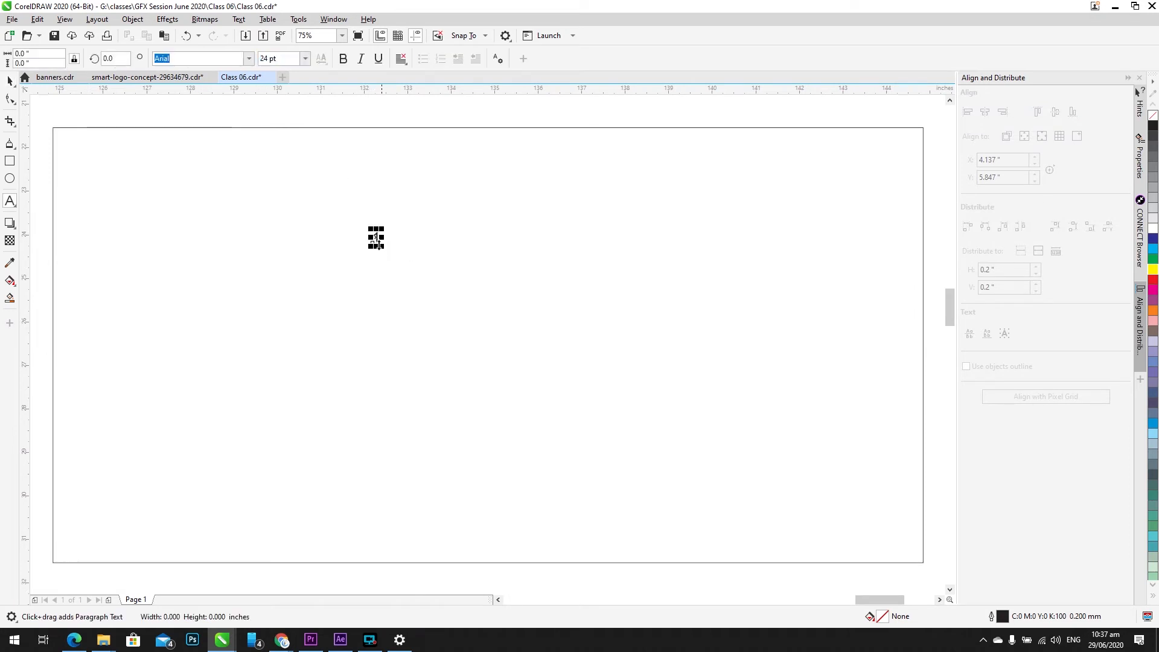
left_click_drag(382, 247, 160, 524)
right_click(160, 525)
Step: Change the lower-left label to "2" and duplicate a label into the rectangle's upper-right corner
key("F8")
key("ctrl+a")
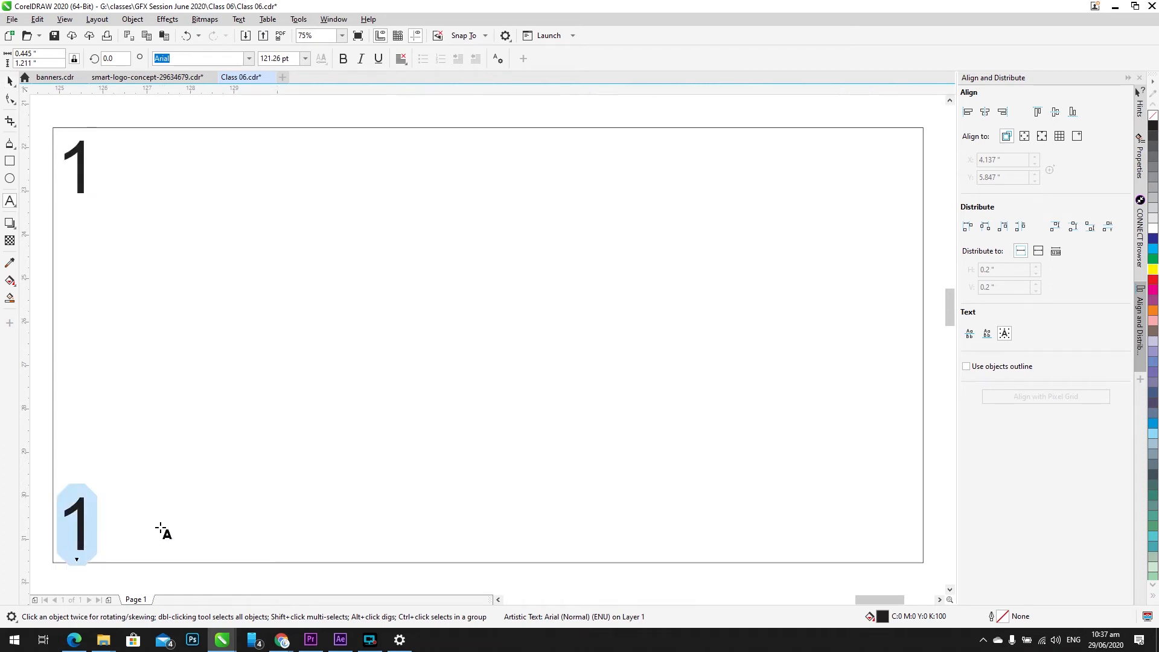
type("2")
key("ctrl+space")
left_click_drag(89, 539, 903, 530)
right_click(897, 169)
Step: Change the upper-right label to "3" and duplicate it in the rectangle's lower-right corner
key("F8")
key("ctrl+a")
type("3")
key("ctrl+space")
right_click(904, 530)
Step: Change the label in the rectangle's lower-right corner to "4"
key("F8")
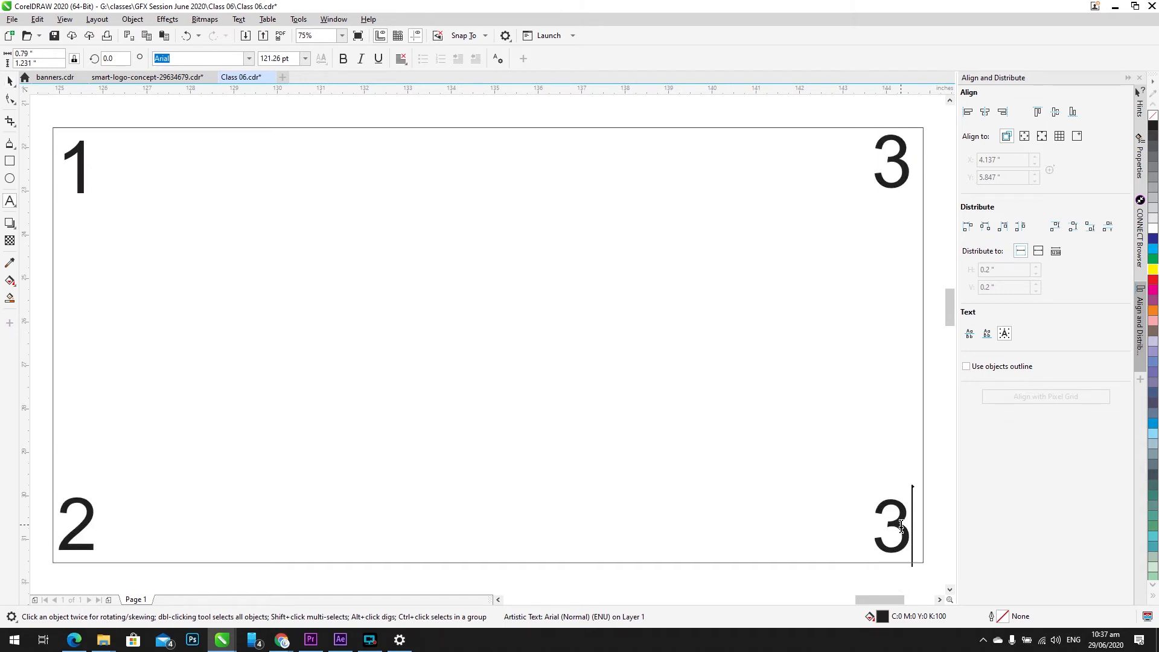
key("ctrl+a")
type("4")
key("ctrl+space")
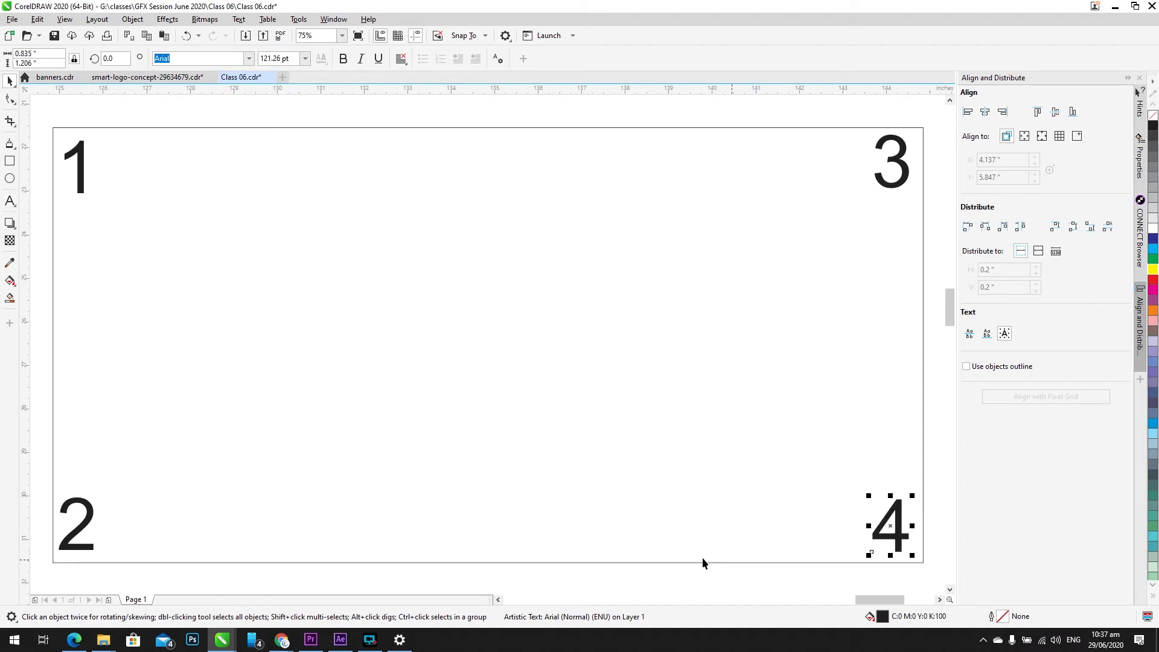
Step: Set the rectangle's corner radii to 1.0" at the corners labelled 1 and 2
left_click(84, 111)
left_click(132, 128)
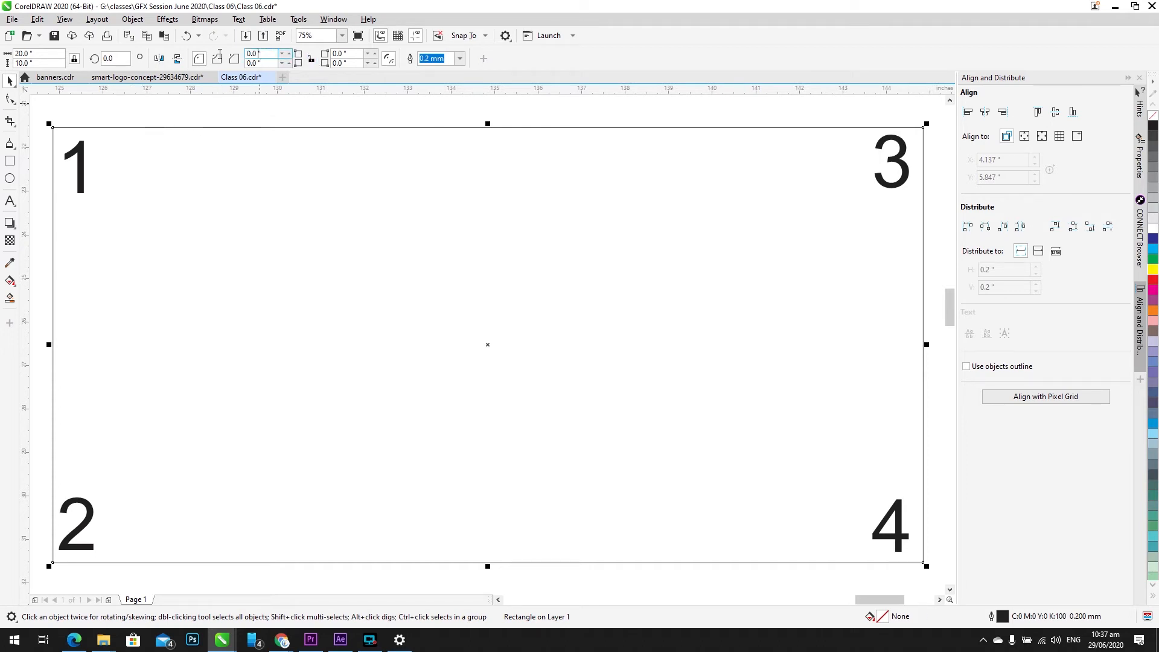
left_click(260, 54)
key("Tab")
left_click(340, 53)
left_click(256, 53)
type("1")
key("Return")
left_click(256, 63)
type("1")
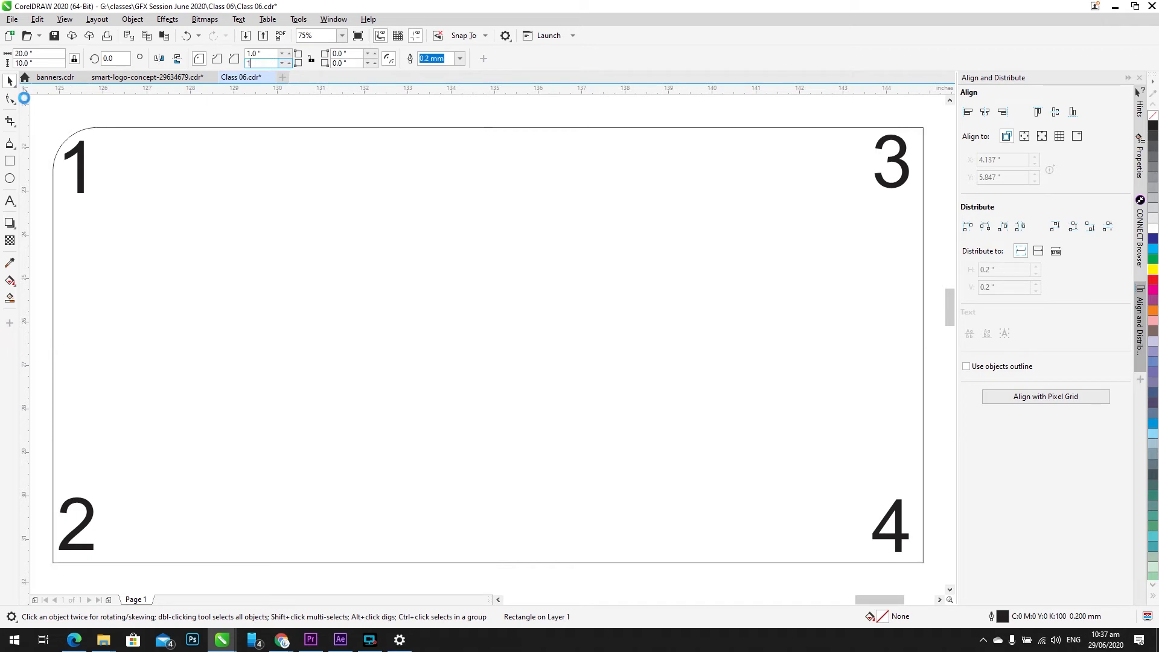
key("Return")
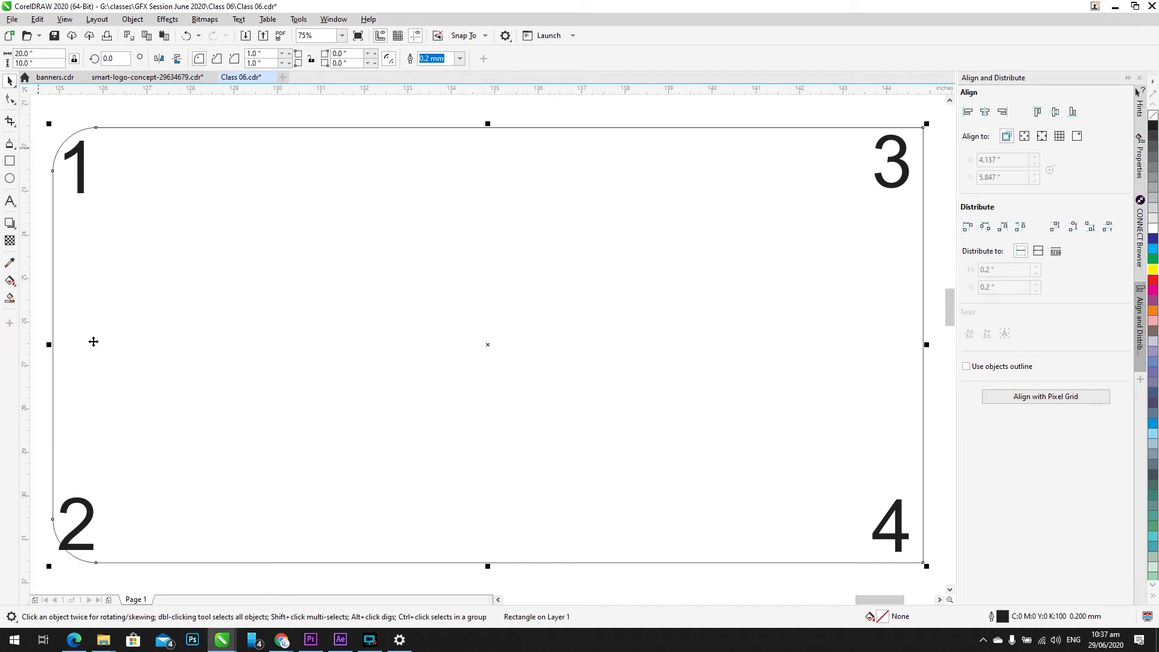
Step: Set the rectangle's corner radius to 3.0" at the corner labelled 3 and 4.0" at the corner labelled 4
left_click(347, 53)
type("3")
key("Return")
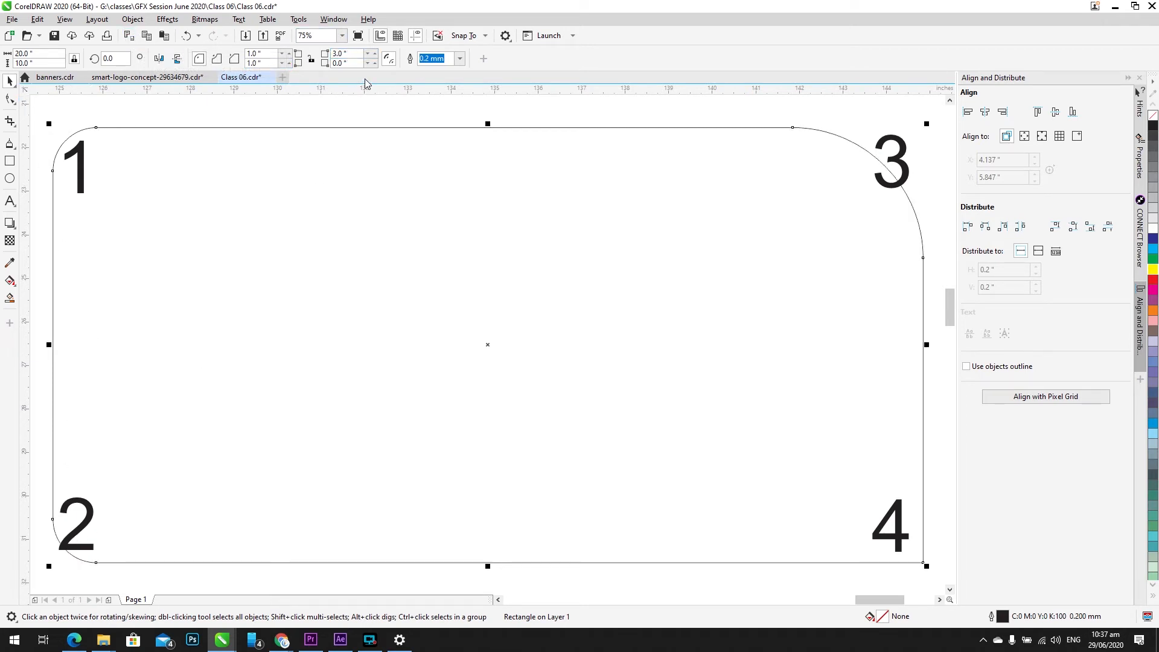
key("Tab")
type("4")
key("Return")
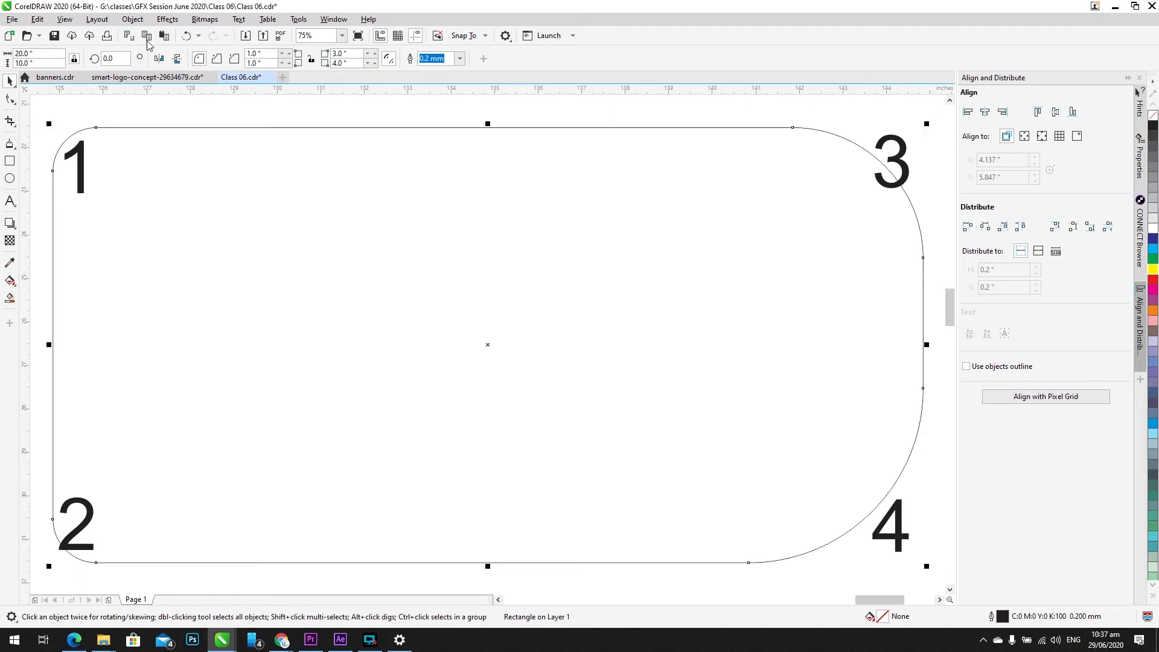
Step: Set the radii of corners 3 and 4 to 1.0" and move the rectangle to the right, clear of the number labels
left_click(356, 57)
type("1")
key("Tab")
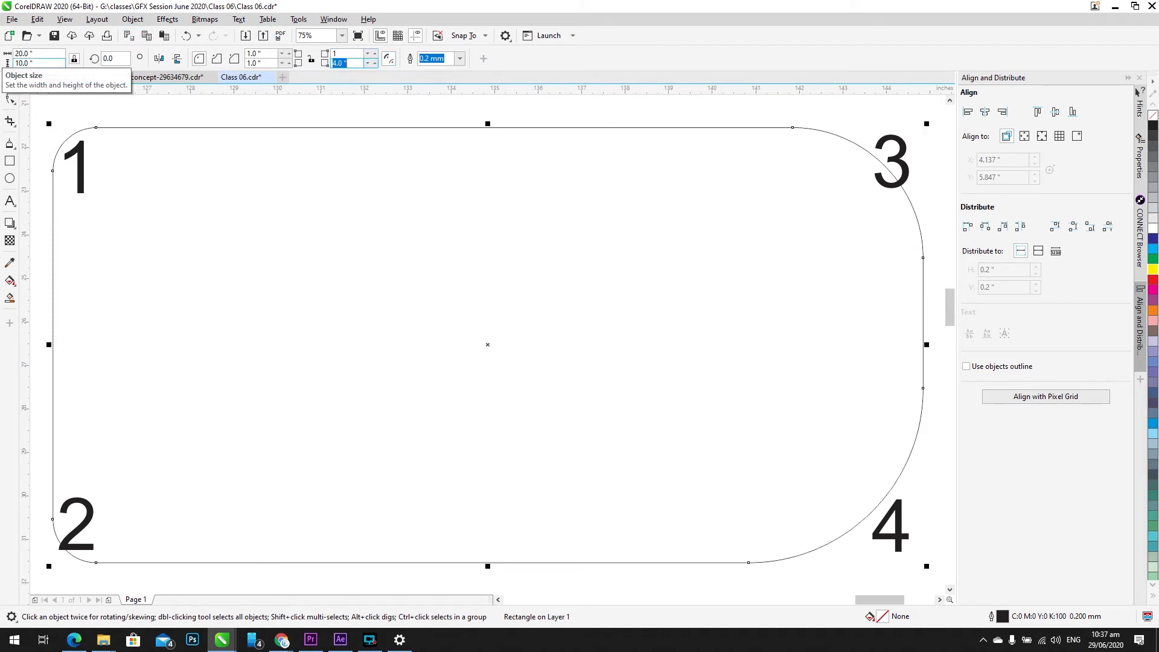
type("1")
key("Return")
scroll(207, 216, "down", 5)
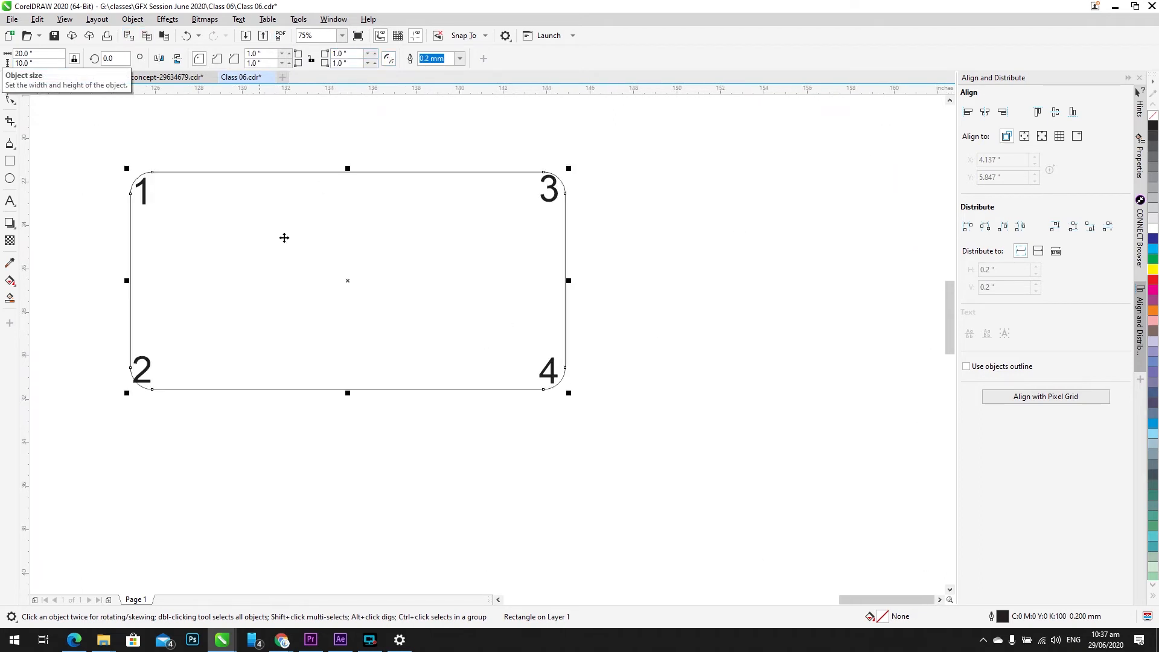
left_click_drag(255, 292, 531, 296)
scroll(531, 296, "up", 5)
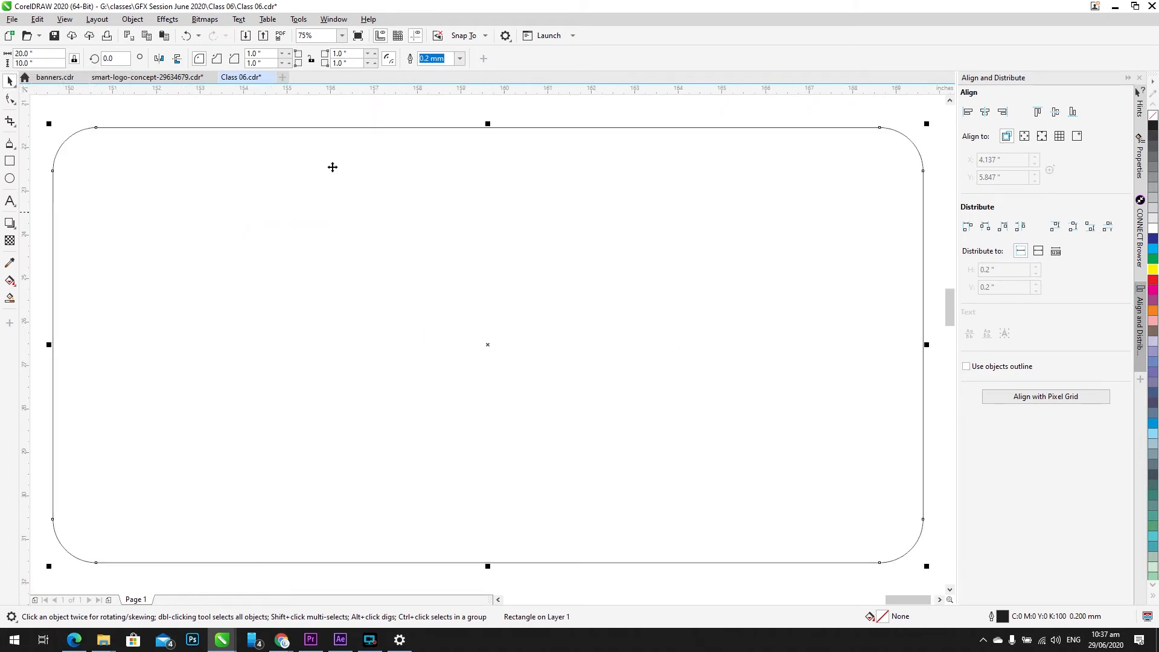
Step: Link the rectangle's corner radii so they change together and set all four corners to 0.2"
left_click(311, 59)
left_click(261, 53)
type("0.2")
key("Return")
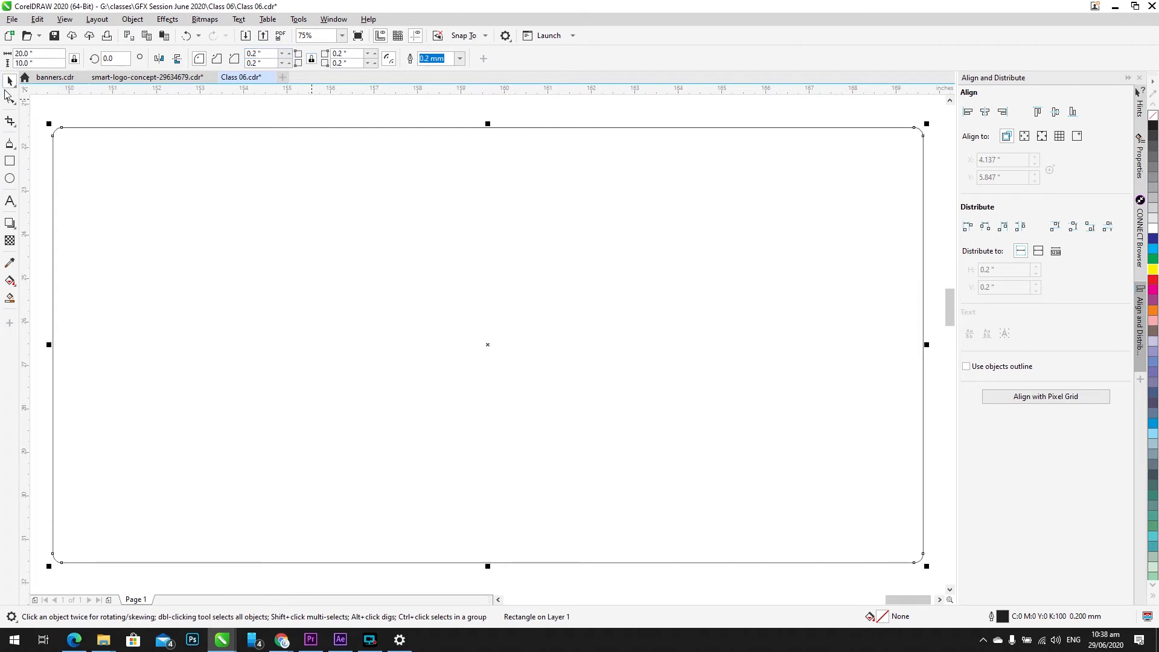
Step: Set the linked radius of all four rectangle corners to 2.0"
left_click_drag(276, 63, 2, 84)
type("2")
key("Return")
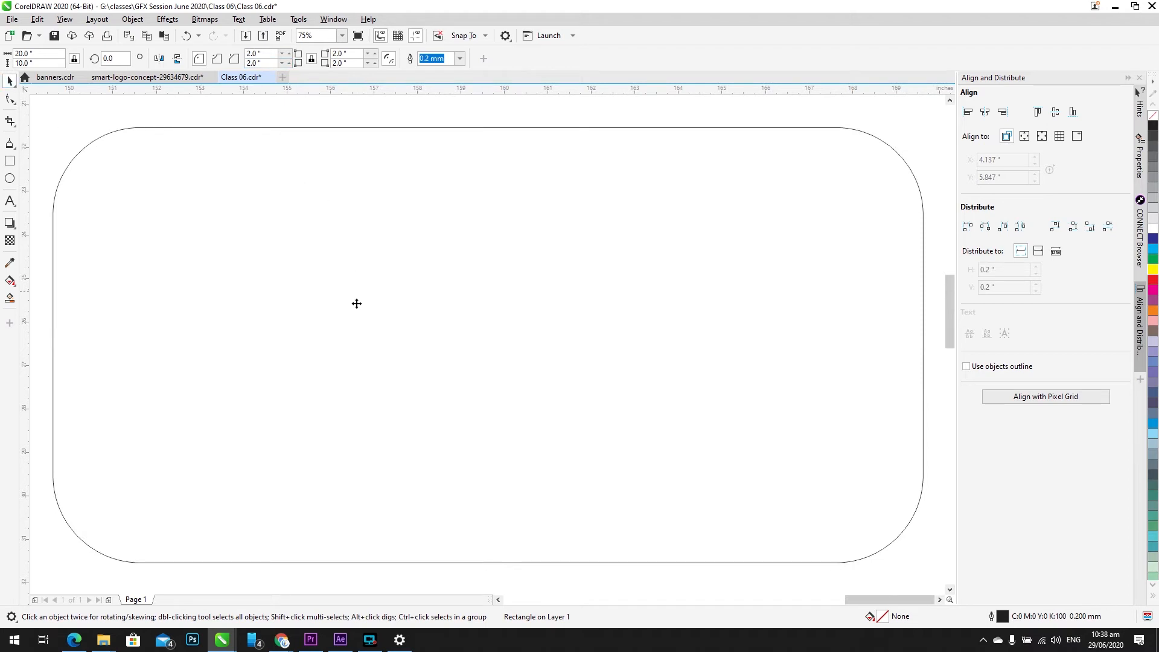
scroll(357, 303, "down", 2)
scroll(370, 302, "up", 1)
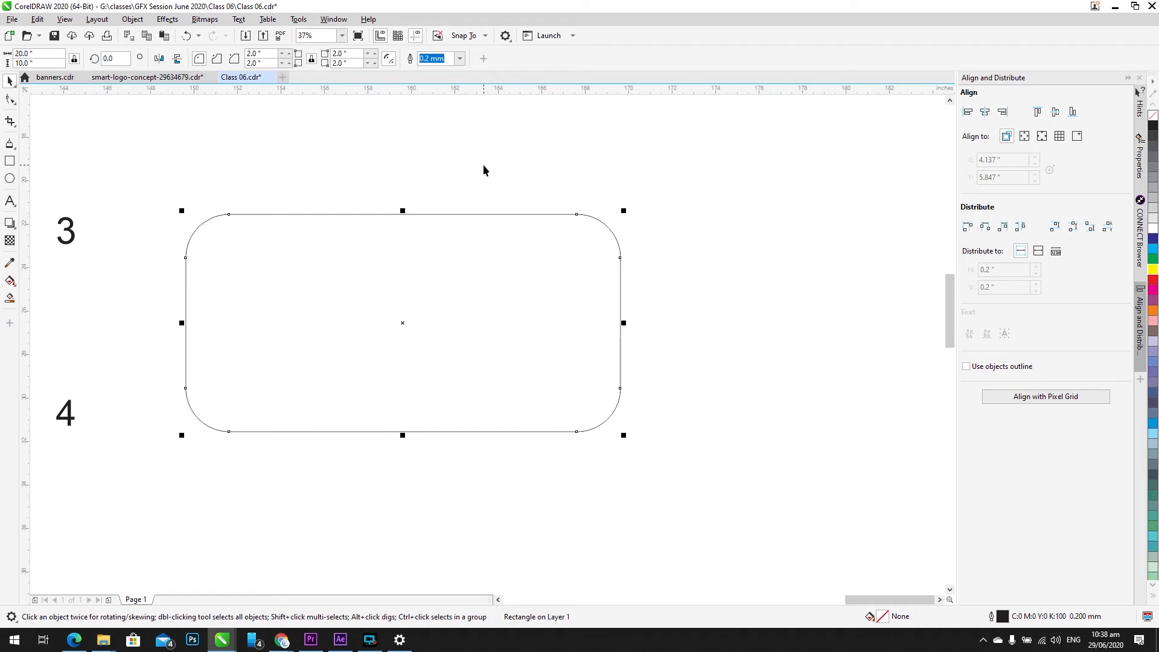
Step: Set the rounded rectangle's corner radius to 0.15 inches on all four corners
scroll(375, 326, "down", 1)
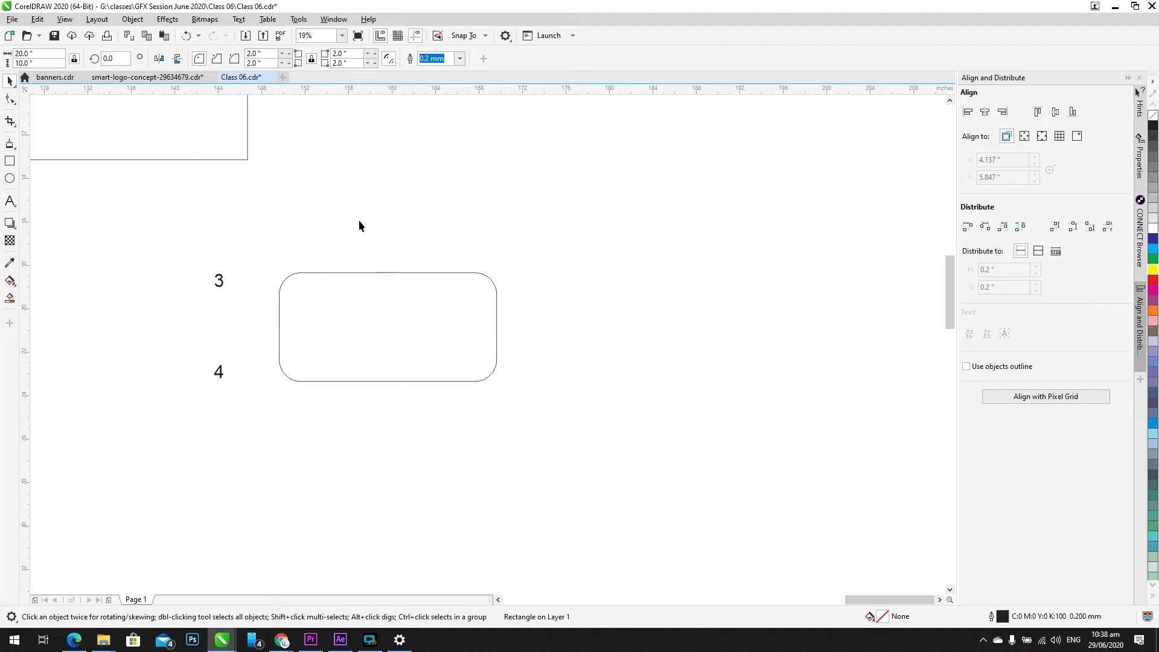
scroll(359, 242, "up", 2)
scroll(324, 325, "up", 2)
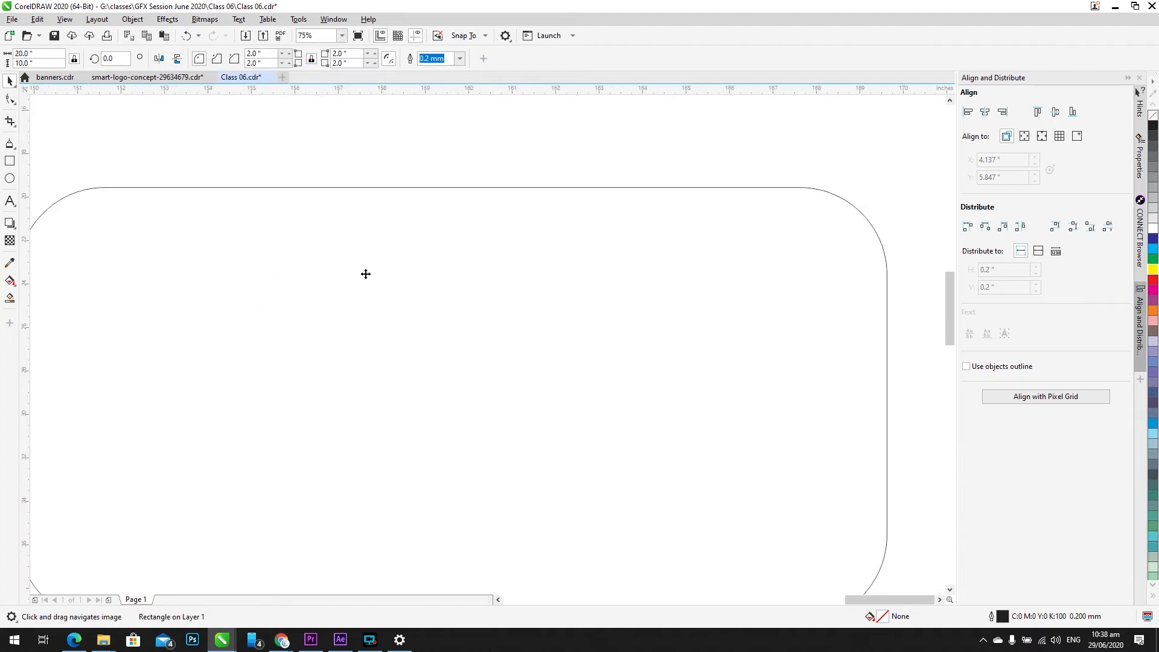
scroll(364, 271, "down", 2)
double_click(256, 62)
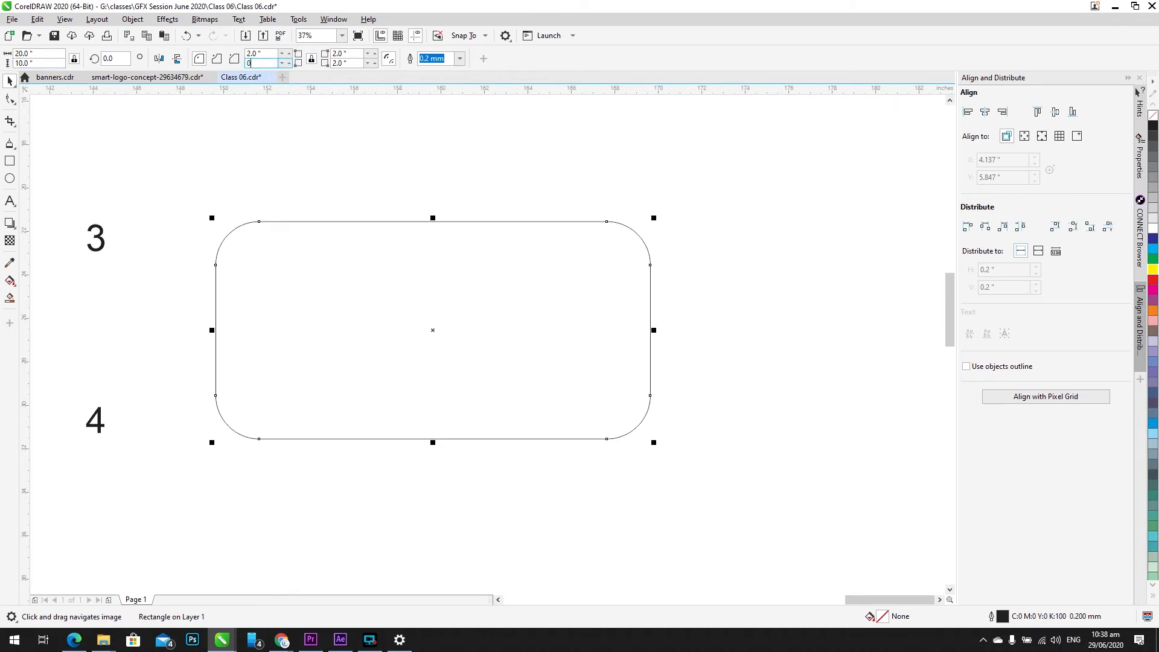
type("0.15")
key("Return")
left_click(874, 349)
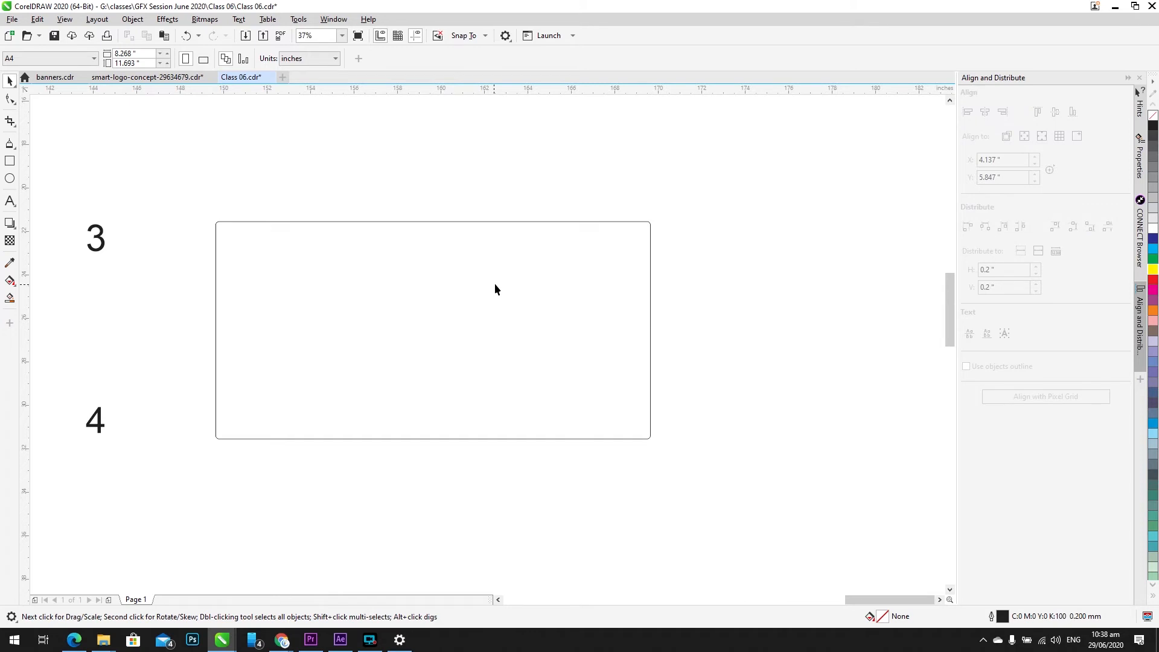
Step: Set the rectangle's corner radius to 0.25 inches on all four corners
scroll(193, 224, "up", 5)
left_click(276, 233)
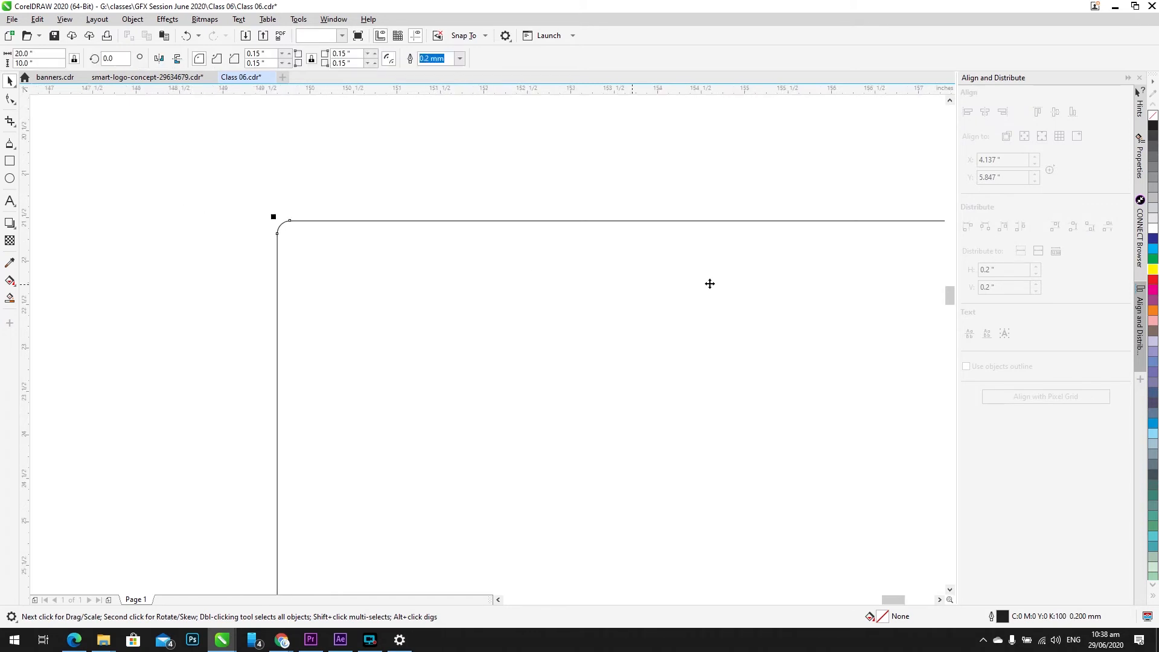
type("0.25")
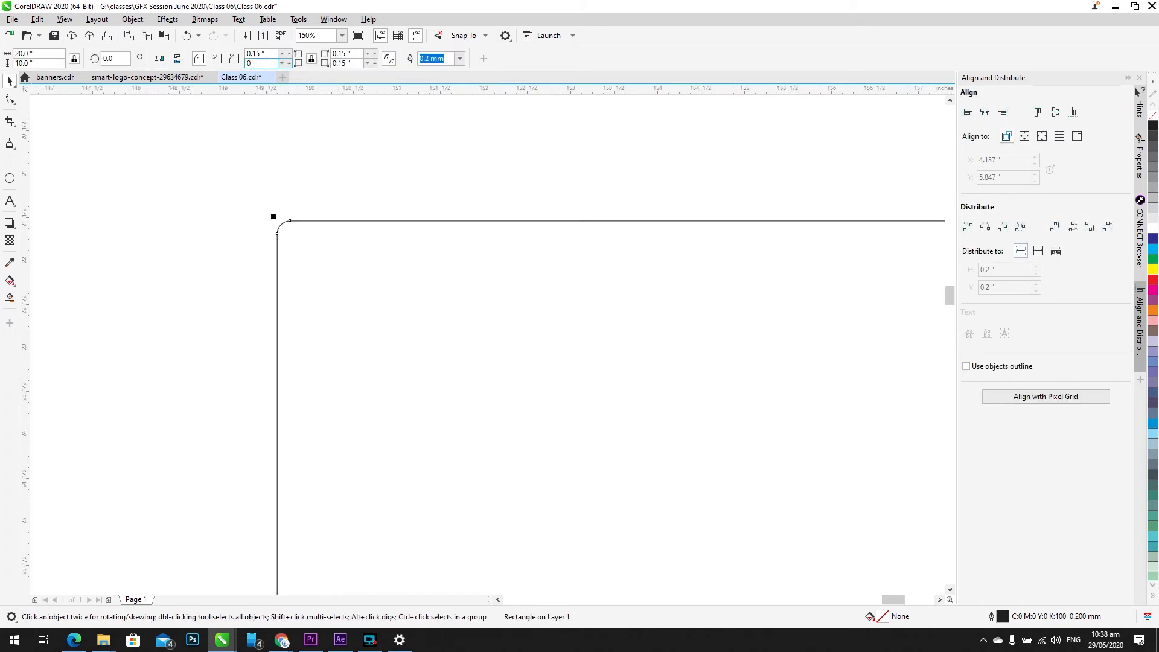
key("Return")
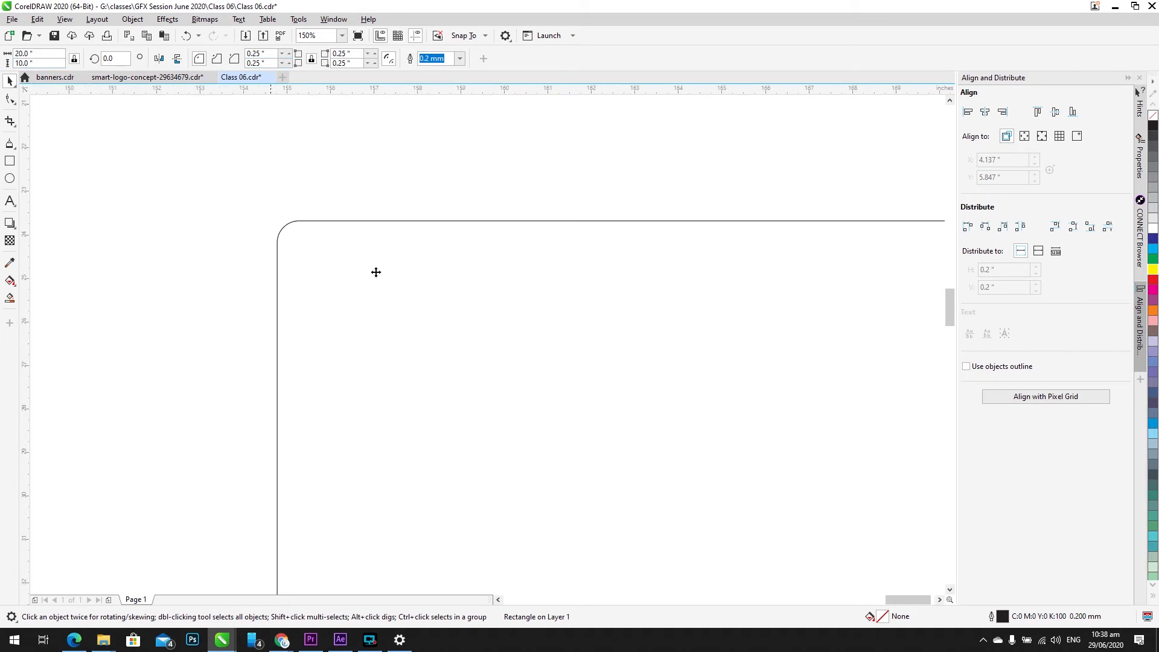
key("shift+F2")
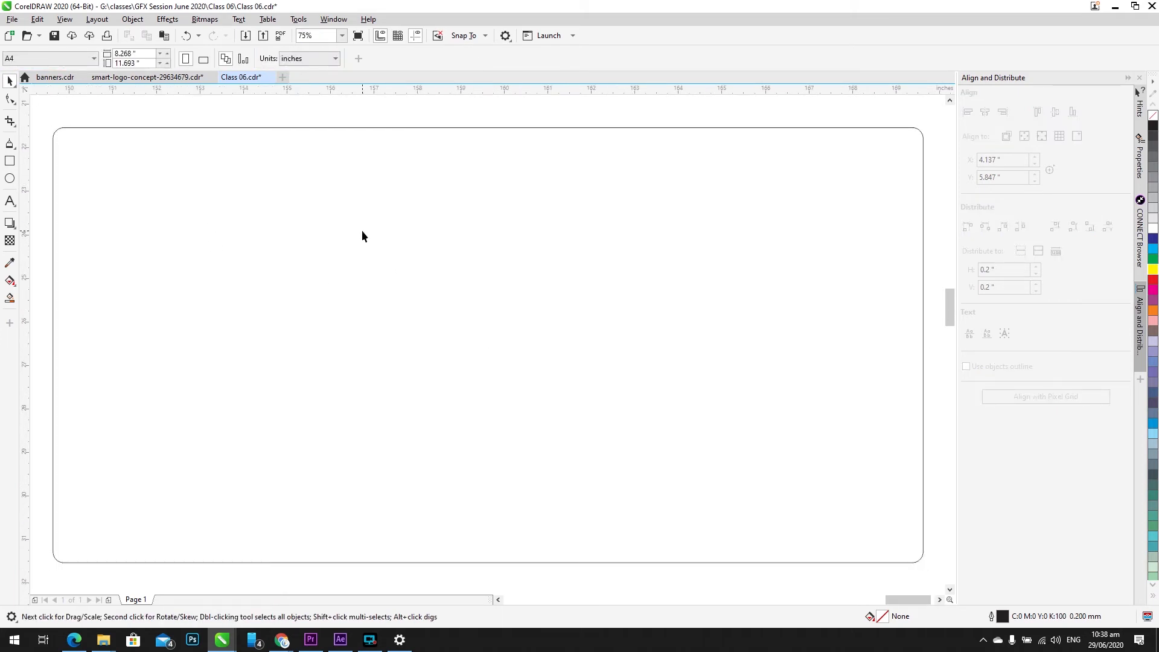
Step: Place a copy of the rectangle beside the original and set the copy's corner radius to 1 inch
left_click(362, 234)
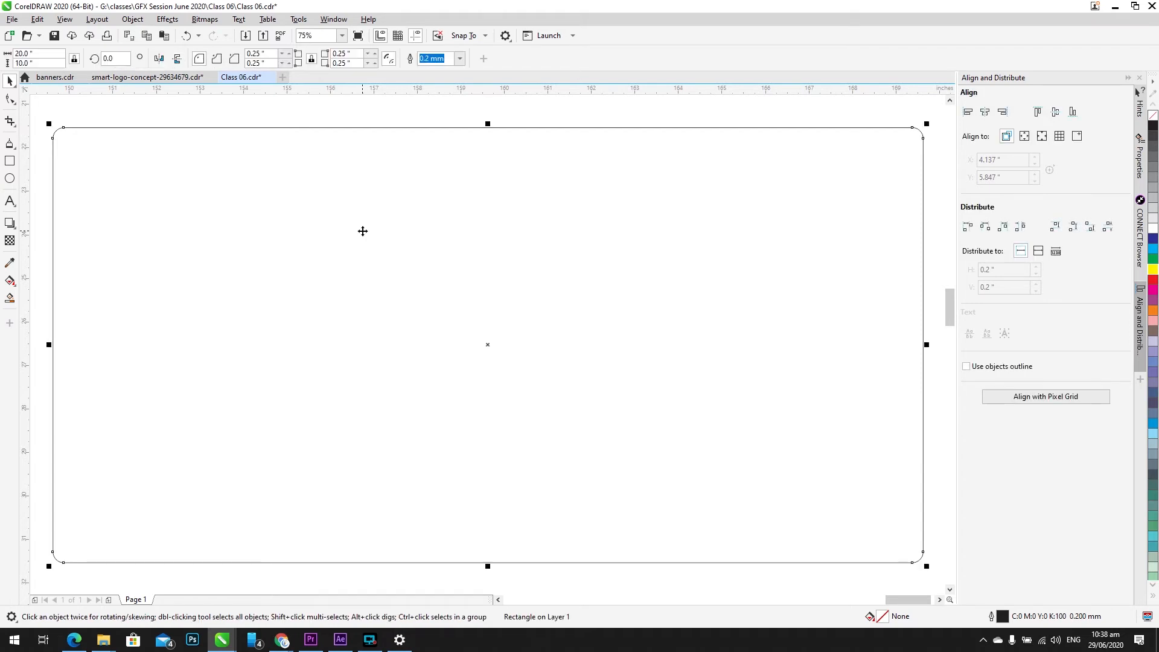
scroll(239, 202, "down", 2)
left_click_drag(308, 277, 540, 276)
double_click(263, 53)
type("1")
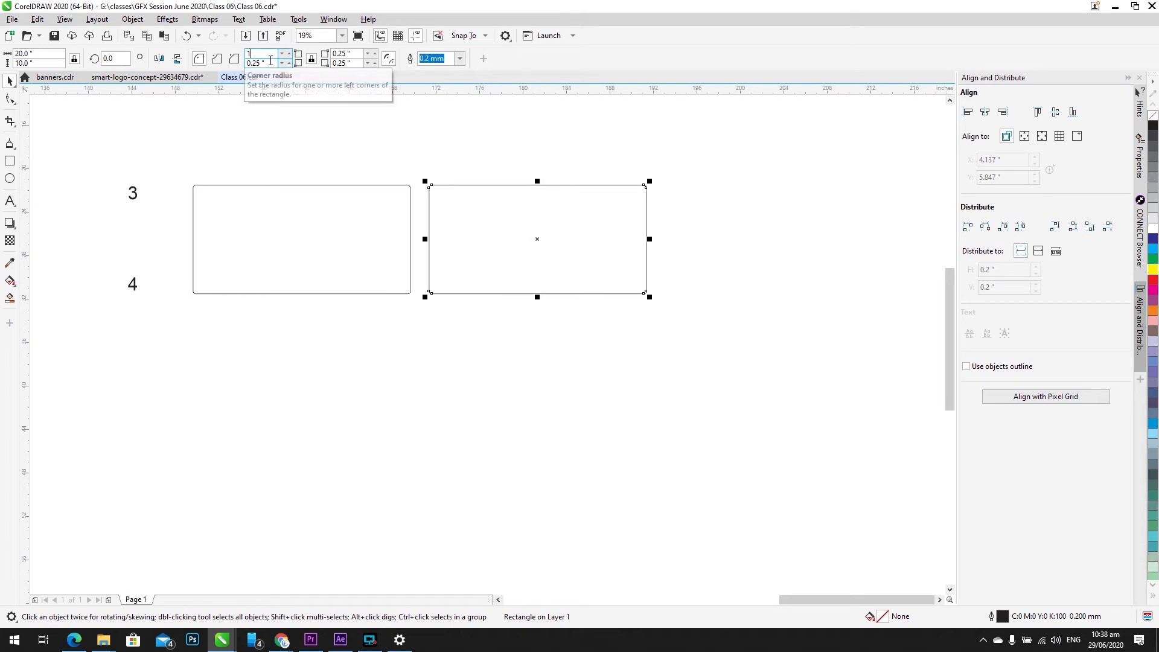
key("Return")
left_click(353, 294)
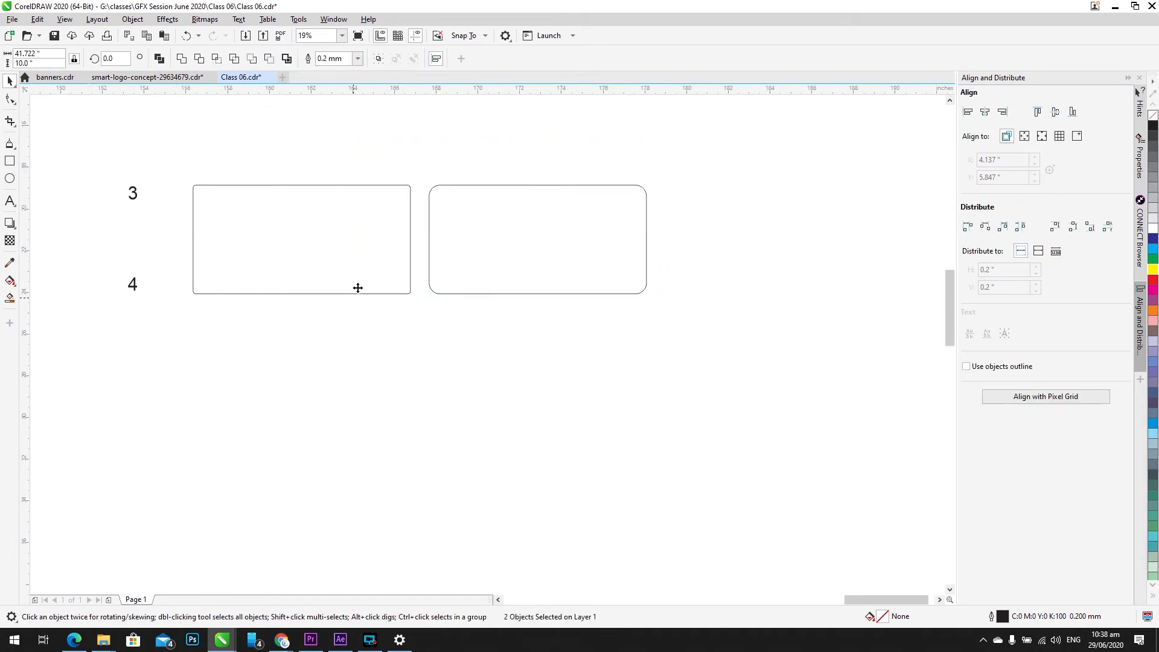
scroll(362, 283, "up", 1)
key("Escape")
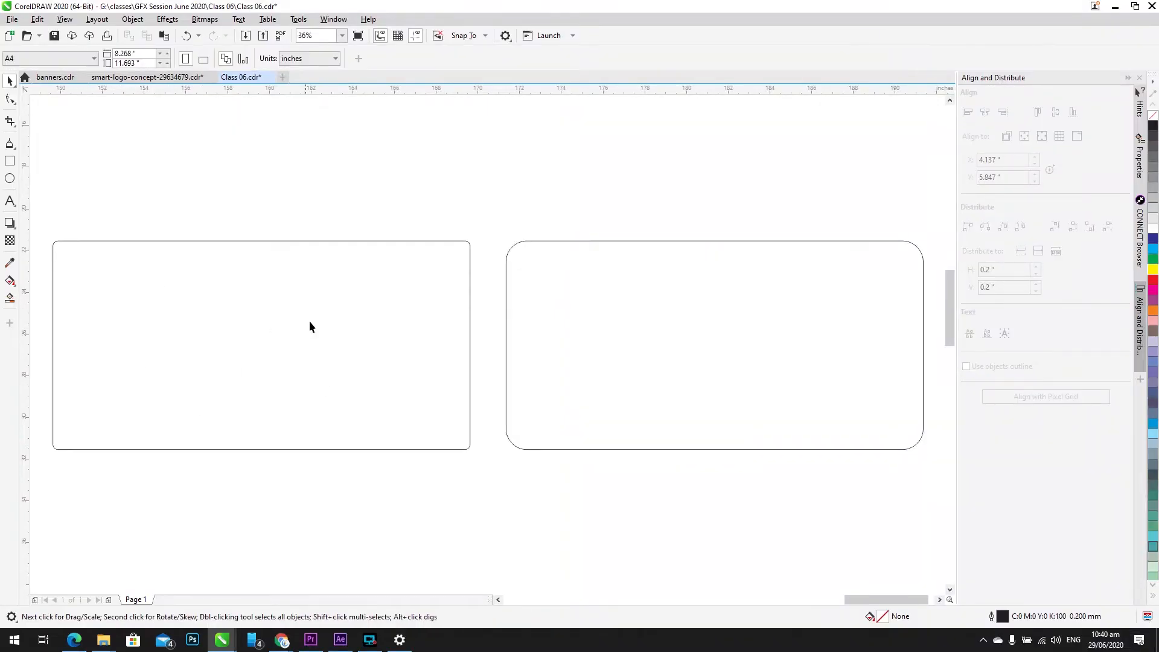
Step: Change the corners of the rectangle with the 1-inch radius to scalloped and inspect one corner up close
scroll(277, 357, "down", 2)
left_click_drag(341, 403, 392, 384)
scroll(349, 389, "up", 2)
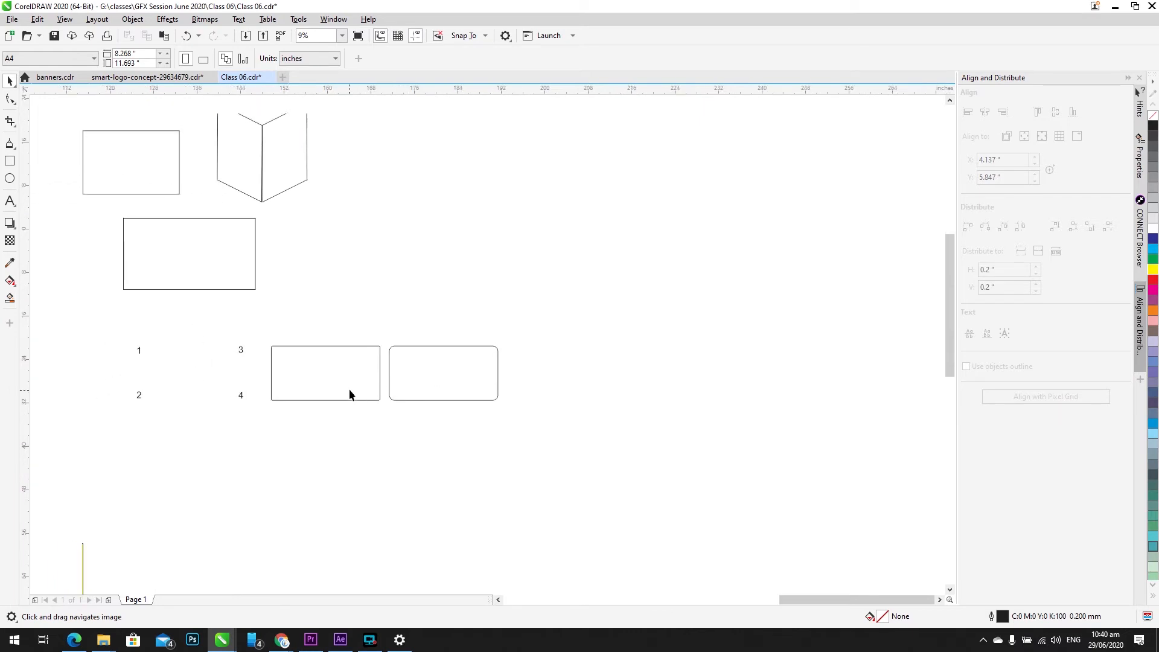
left_click(327, 352)
left_click(624, 298)
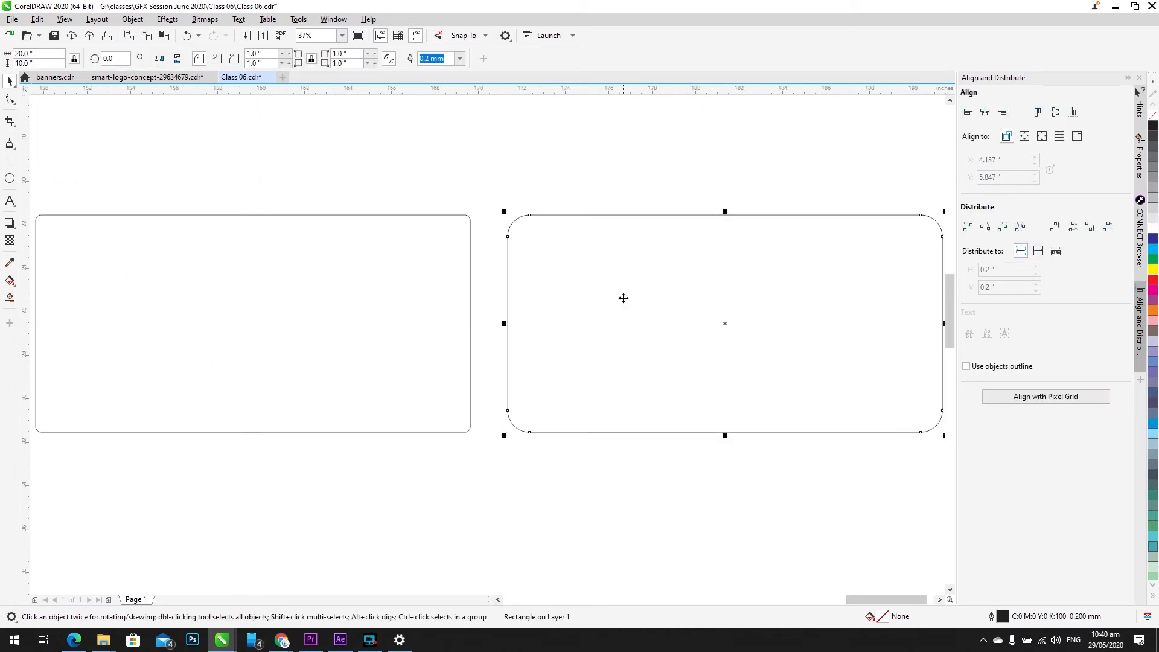
scroll(642, 269, "up", 1)
left_click_drag(646, 273, 310, 334)
scroll(349, 242, "down", 1)
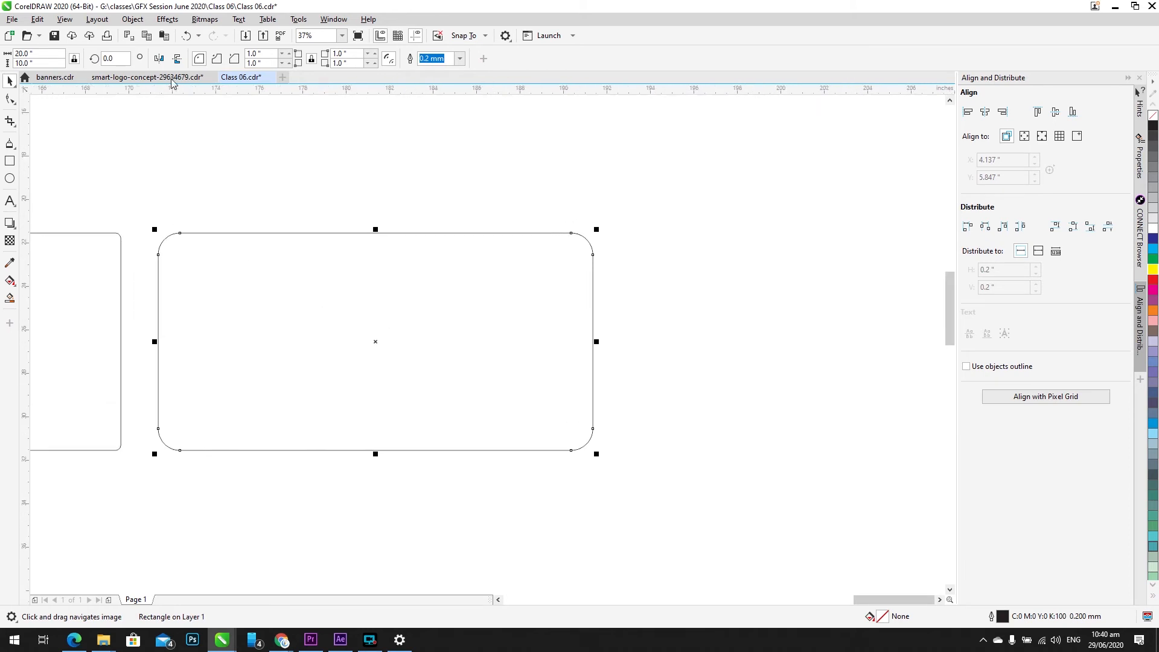
left_click(216, 59)
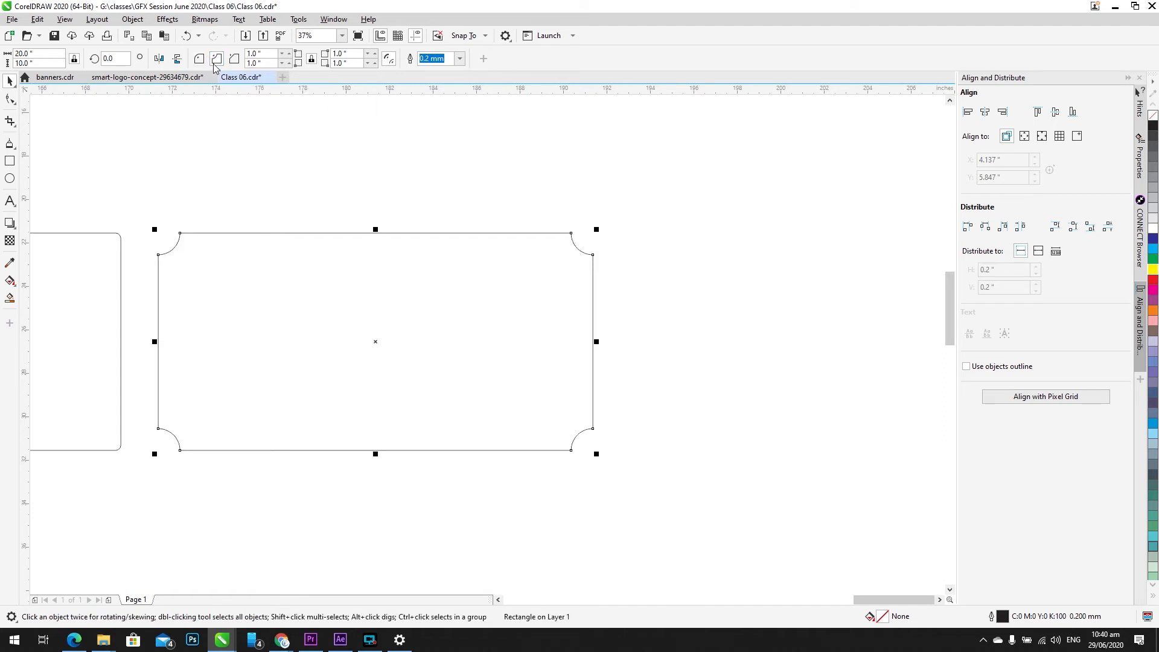
scroll(200, 238, "up", 2)
left_click(153, 166)
left_click_drag(151, 254, 341, 238)
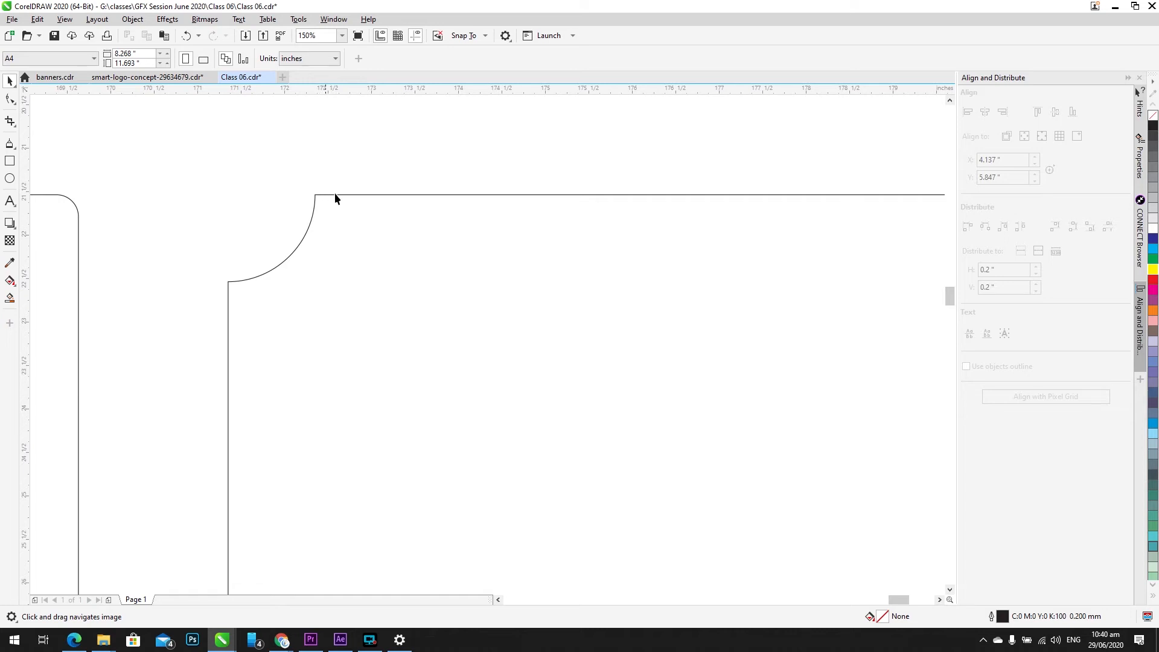
scroll(338, 204, "down", 4)
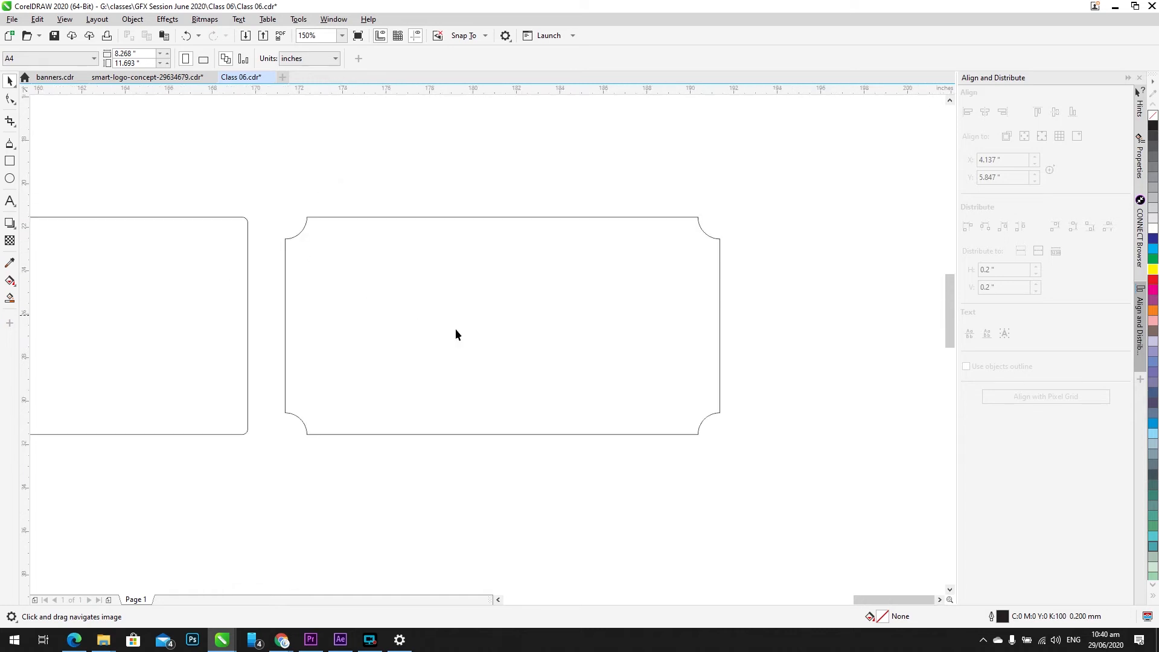
Step: Change the scalloped rectangle's corners to chamfered
left_click_drag(455, 334, 344, 326)
left_click(337, 328)
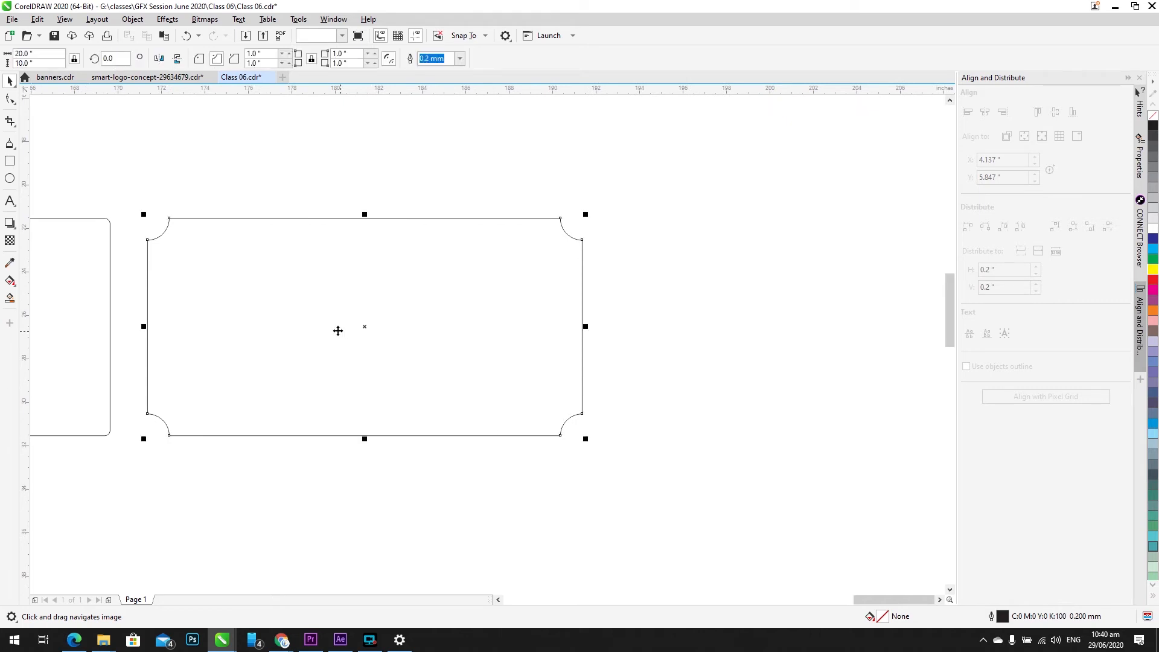
left_click(233, 59)
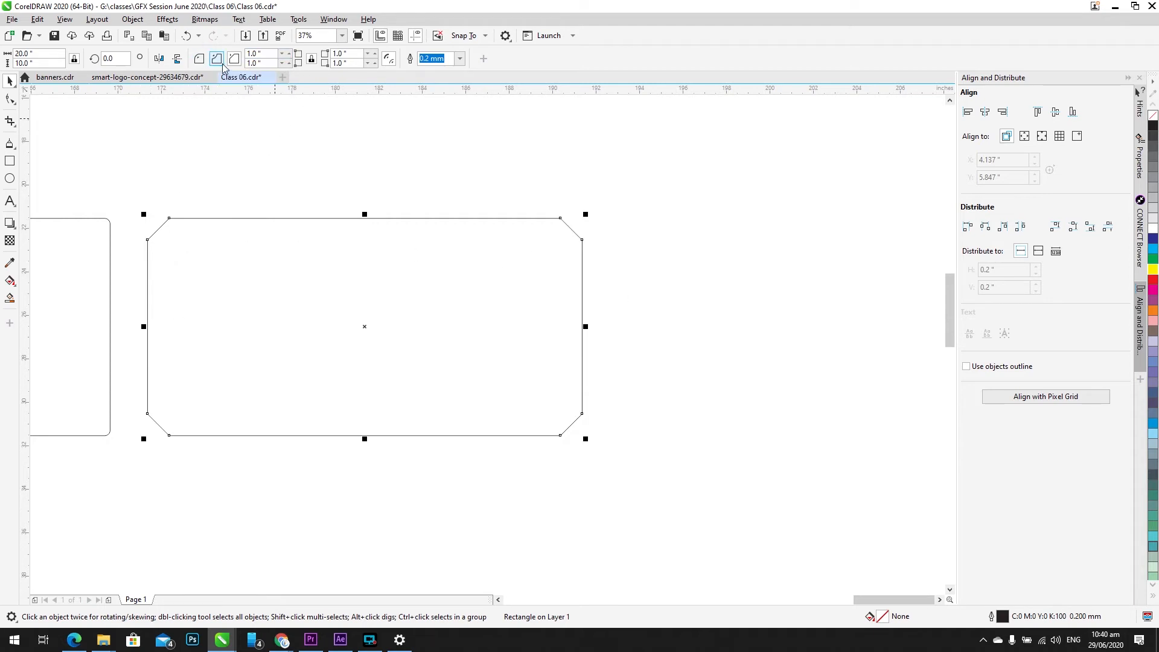
left_click(284, 186)
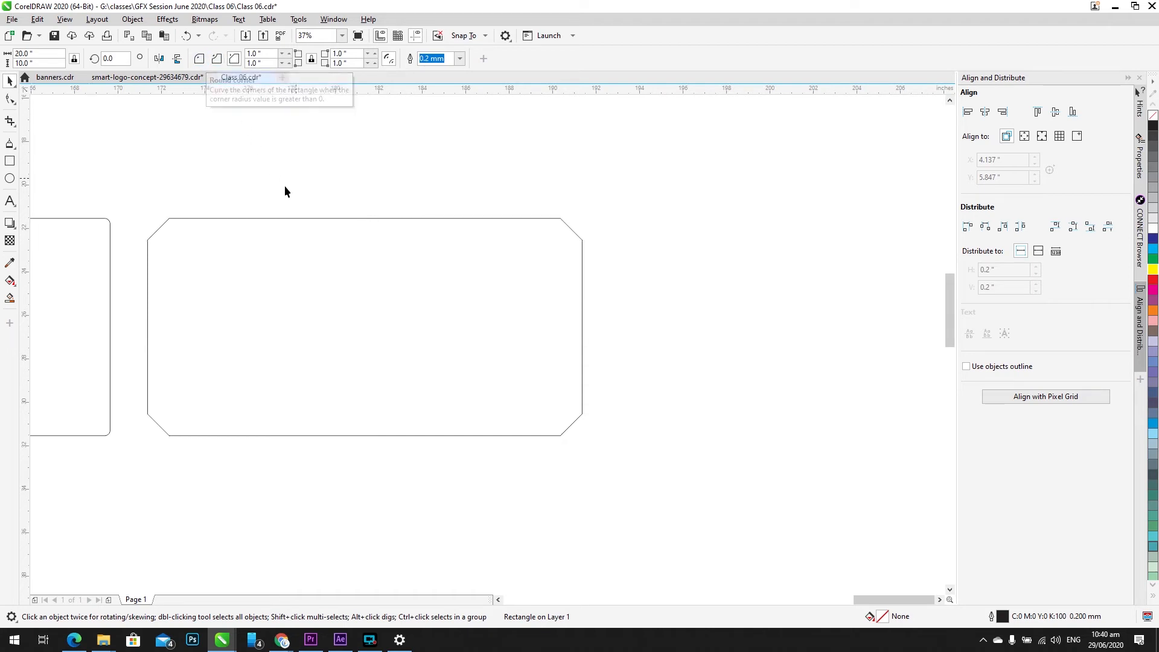
Step: Place a copy of the 0.25-inch-radius rectangle slightly down and left of the original, overlapping it
scroll(251, 208, "down", 1)
left_click_drag(216, 234, 529, 269)
left_click(402, 294)
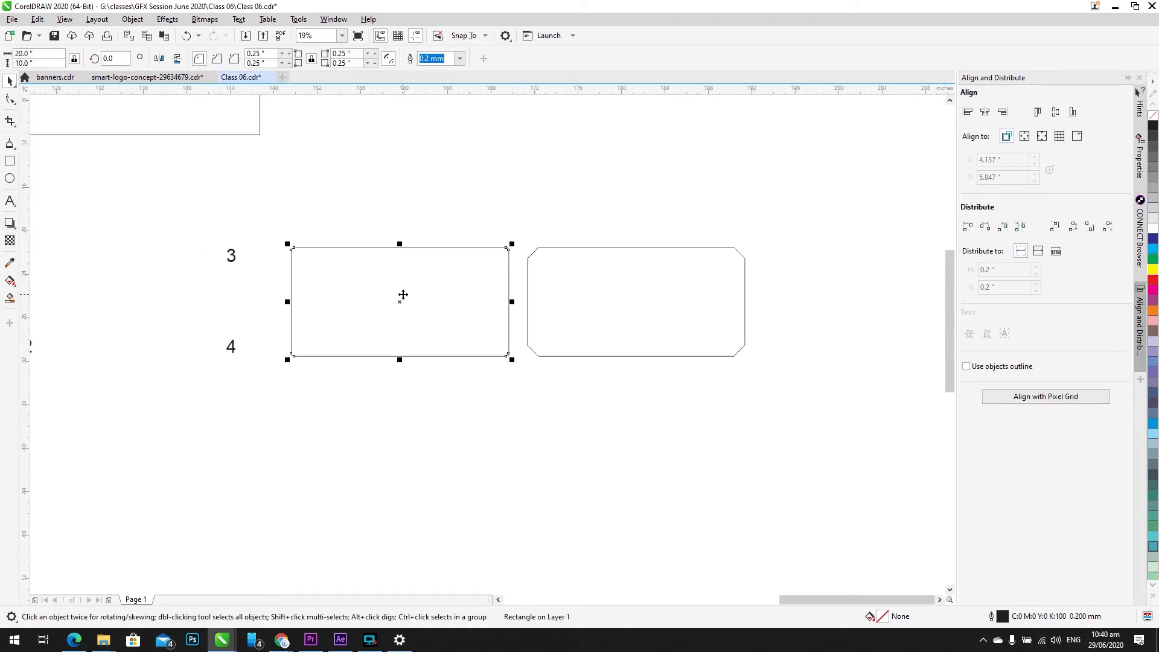
key("shift+F2")
scroll(412, 285, "down", 1)
left_click_drag(416, 282, 443, 279)
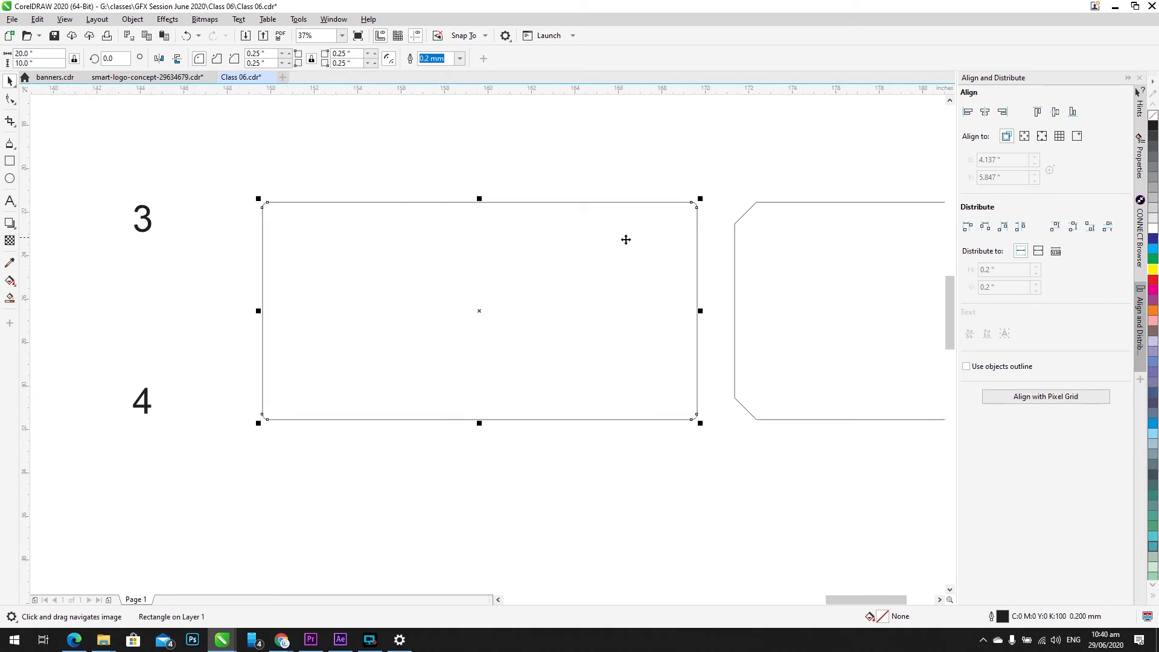
left_click_drag(626, 240, 610, 255)
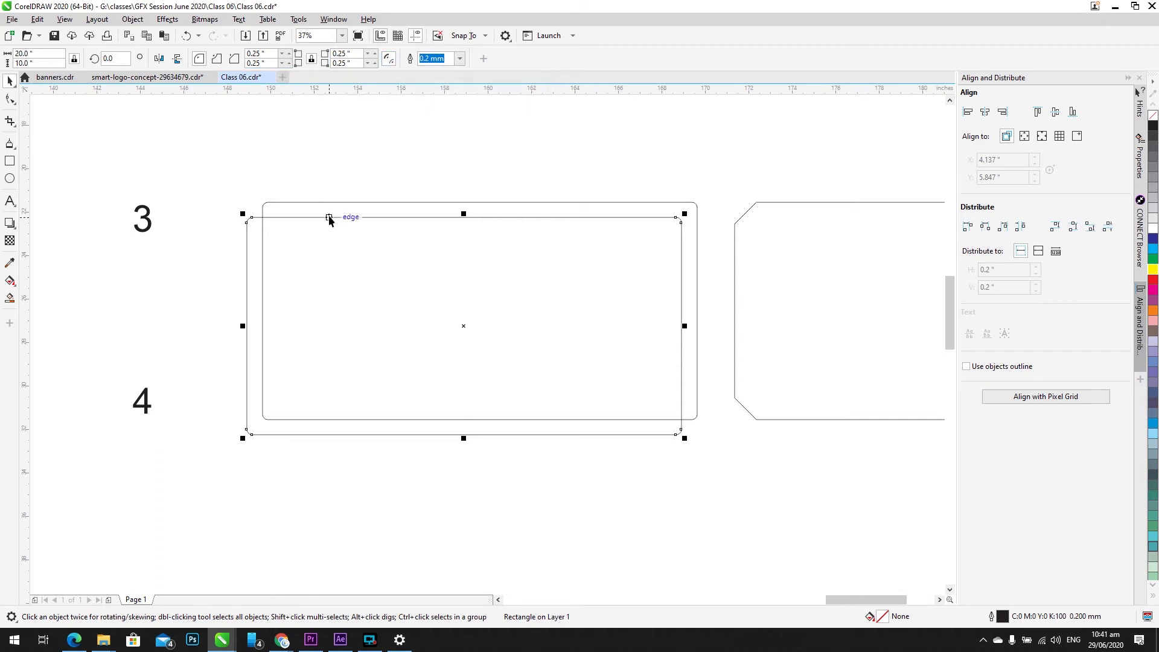
Step: Change the chamfered rectangle's corners back to round, keeping the 1-inch radius
left_click(748, 233)
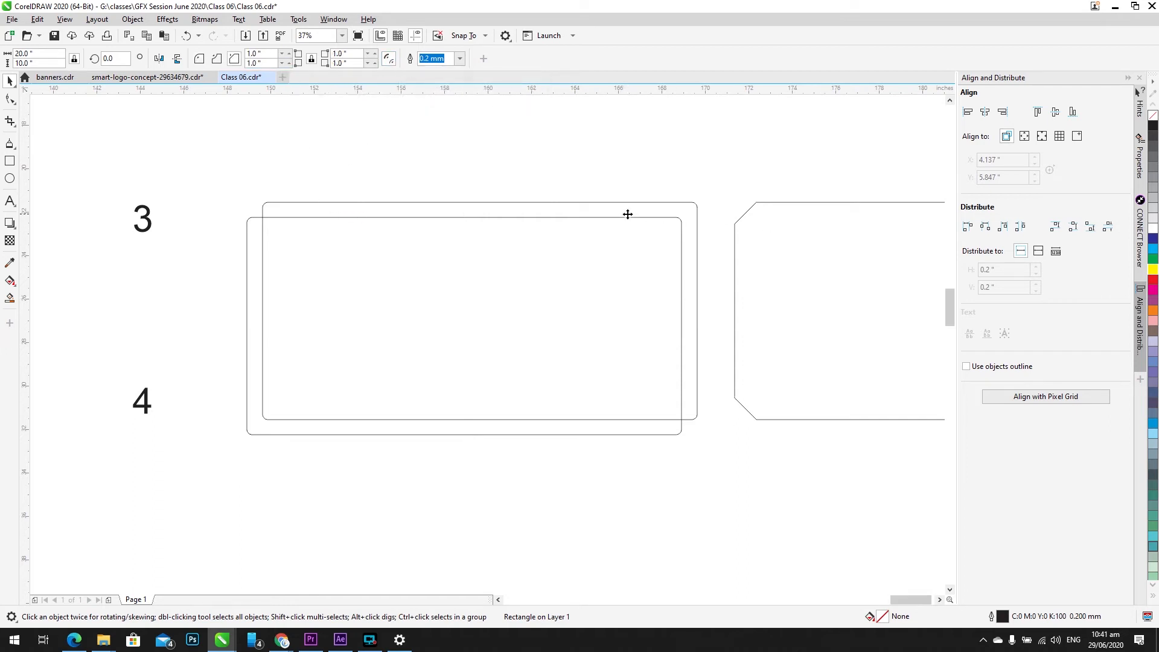
key("shift+F2")
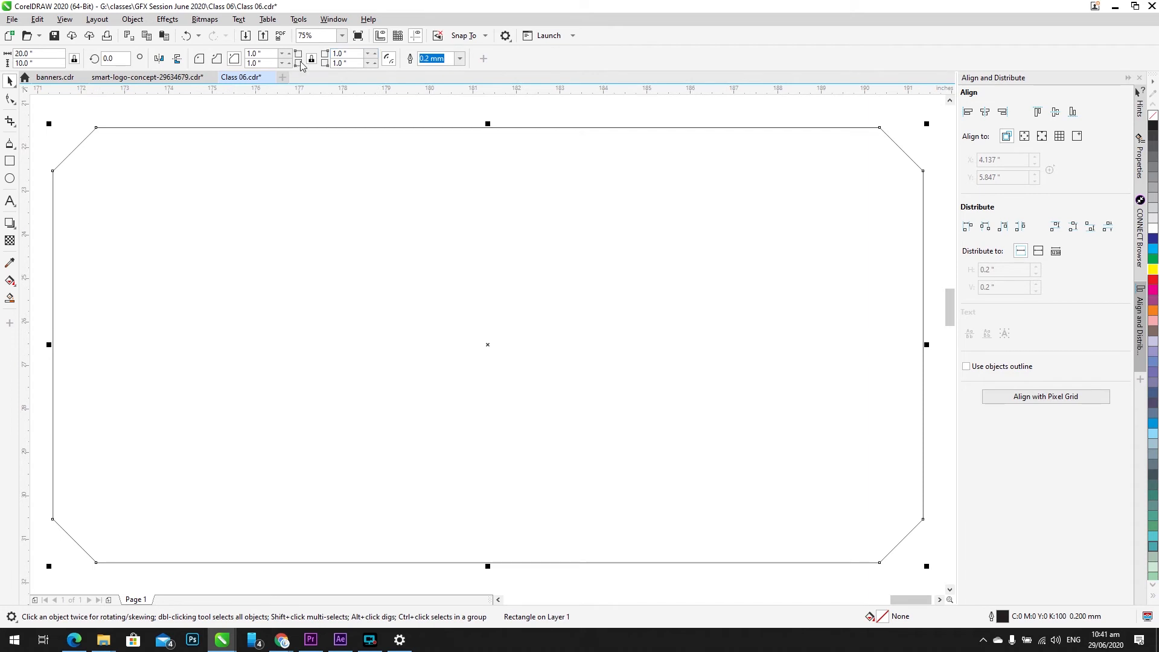
left_click(200, 58)
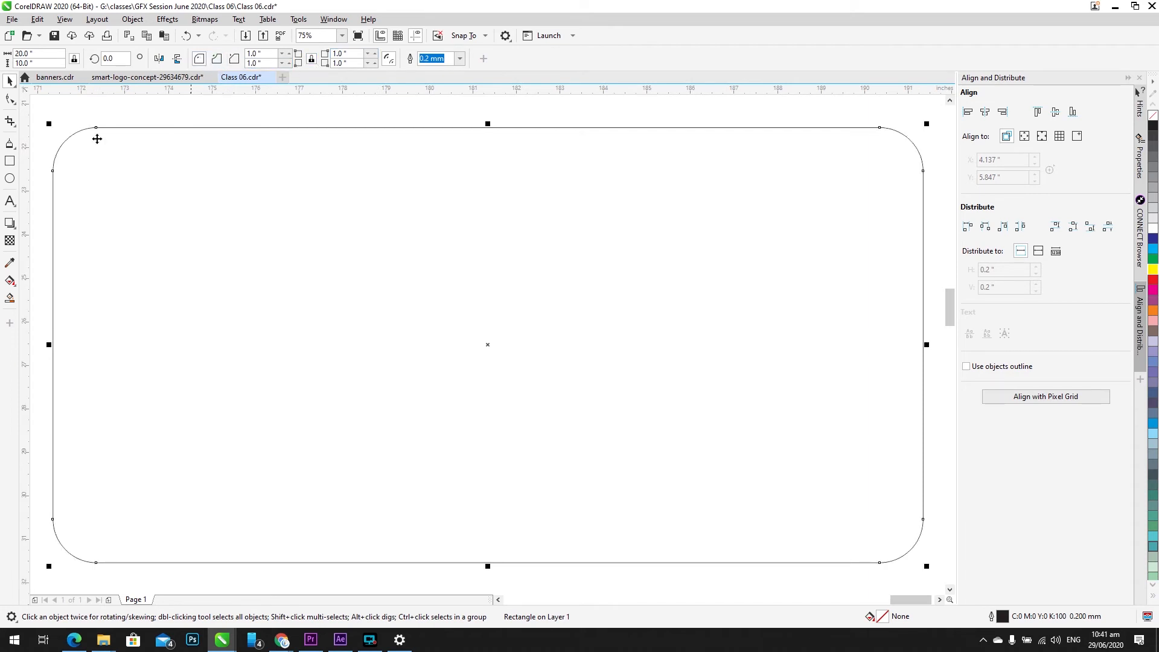
scroll(82, 142, "up", 2)
left_click_drag(315, 260, 426, 292)
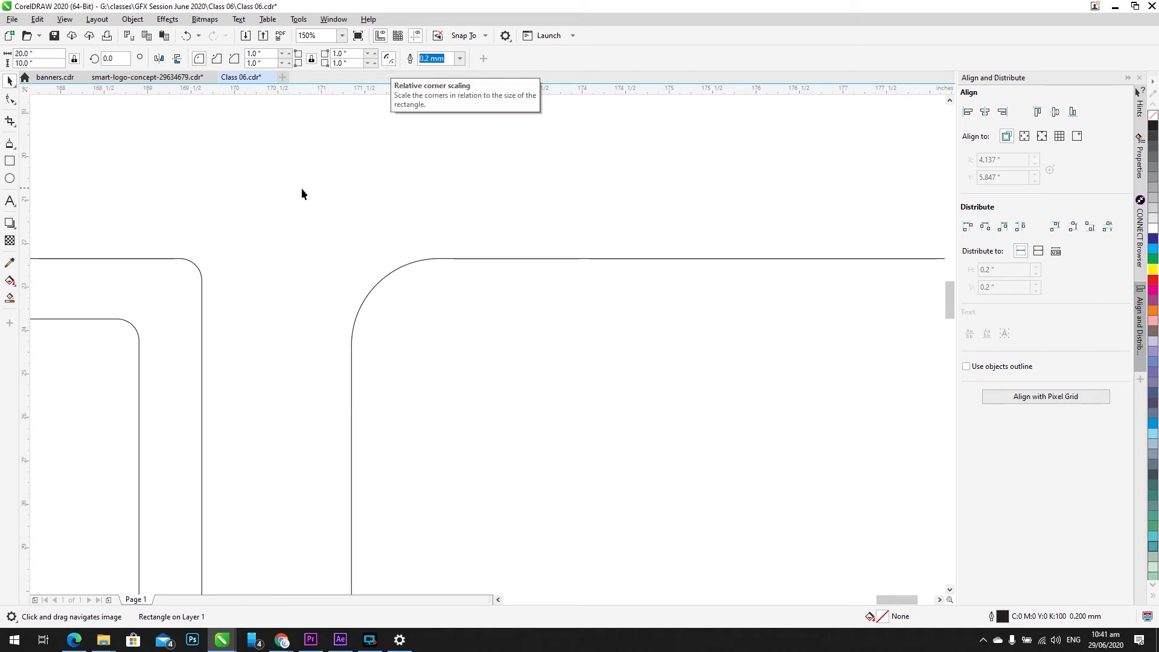
Step: Try scaling the 1-inch-radius rectangle proportionally down to about 3.79 by 1.895 inches, check its corners, and undo the scaling
scroll(302, 191, "down", 2)
left_click_drag(320, 198, 711, 422)
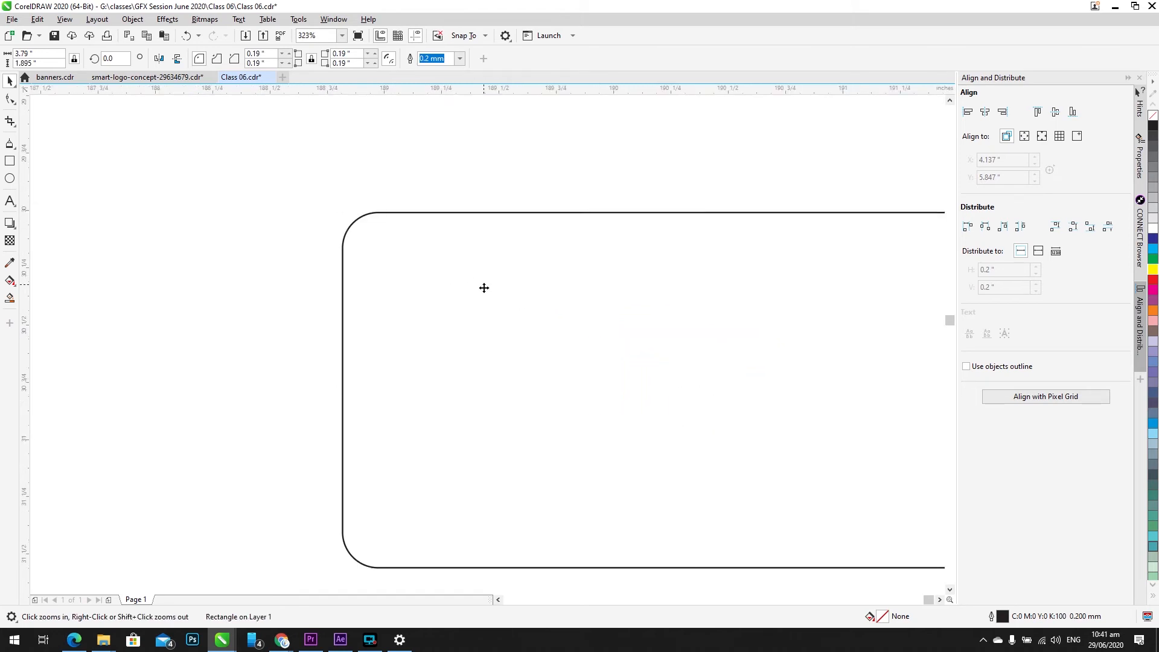
left_click(261, 54)
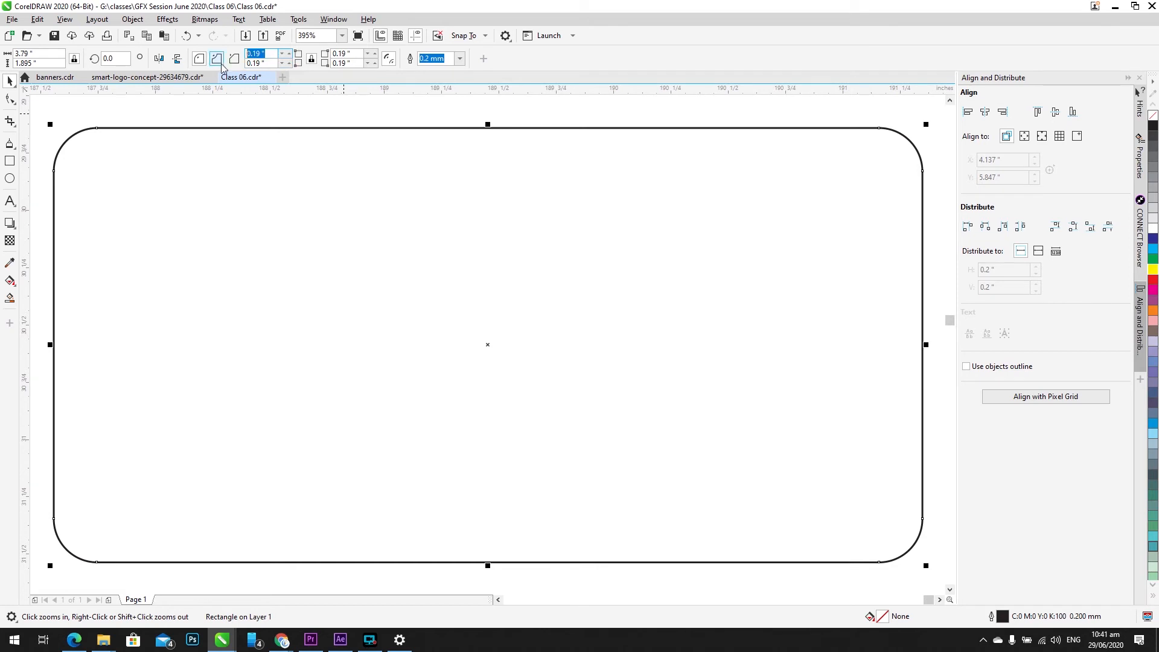
left_click(346, 233)
key("ctrl+z")
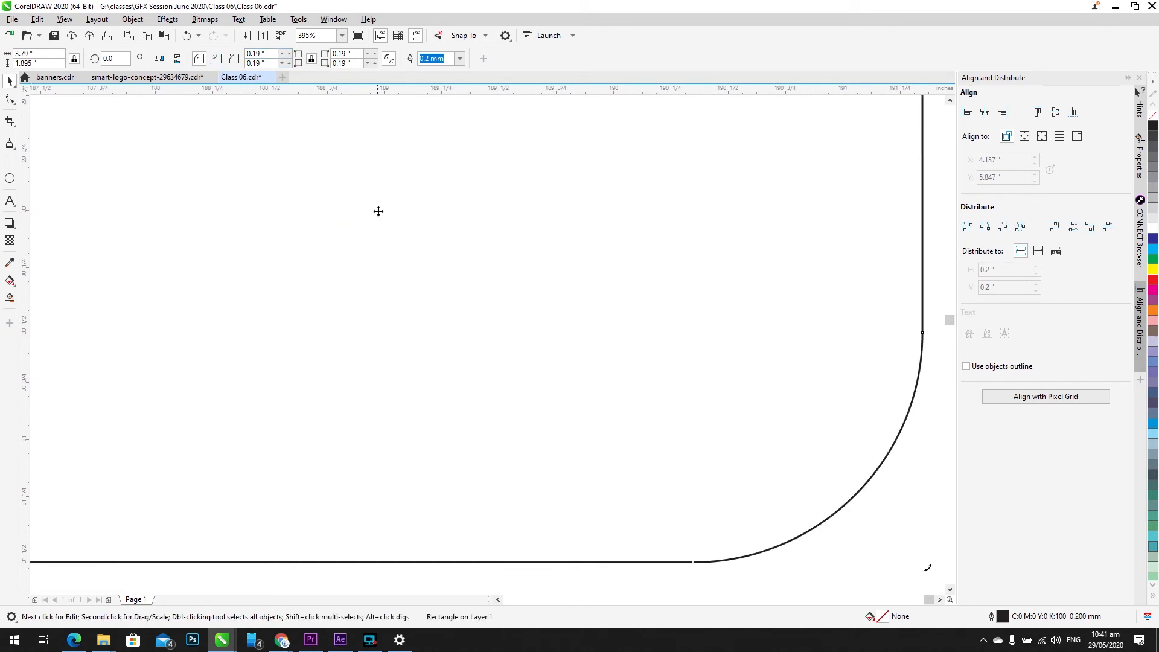
key("shift+F2")
scroll(379, 209, "down", 1)
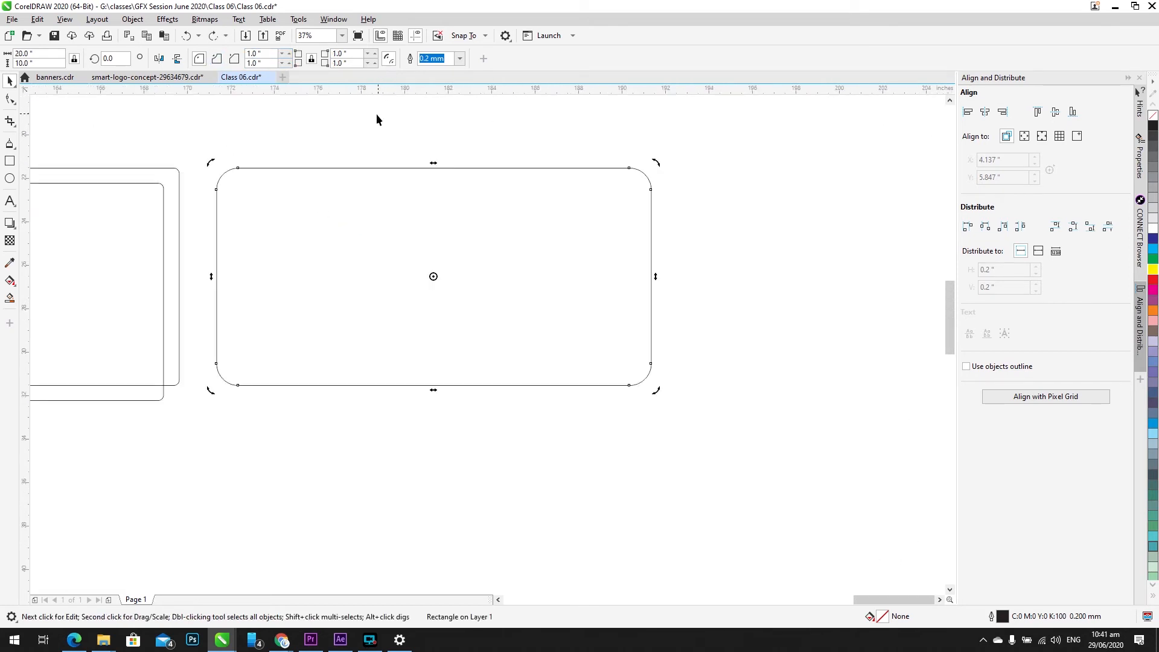
Step: Scale the 1-inch-radius rectangle proportionally toward its lower-right corner, first to about 2.984 by 1.492 inches, then to about 0.845 by 0.423 inches
left_click(275, 212)
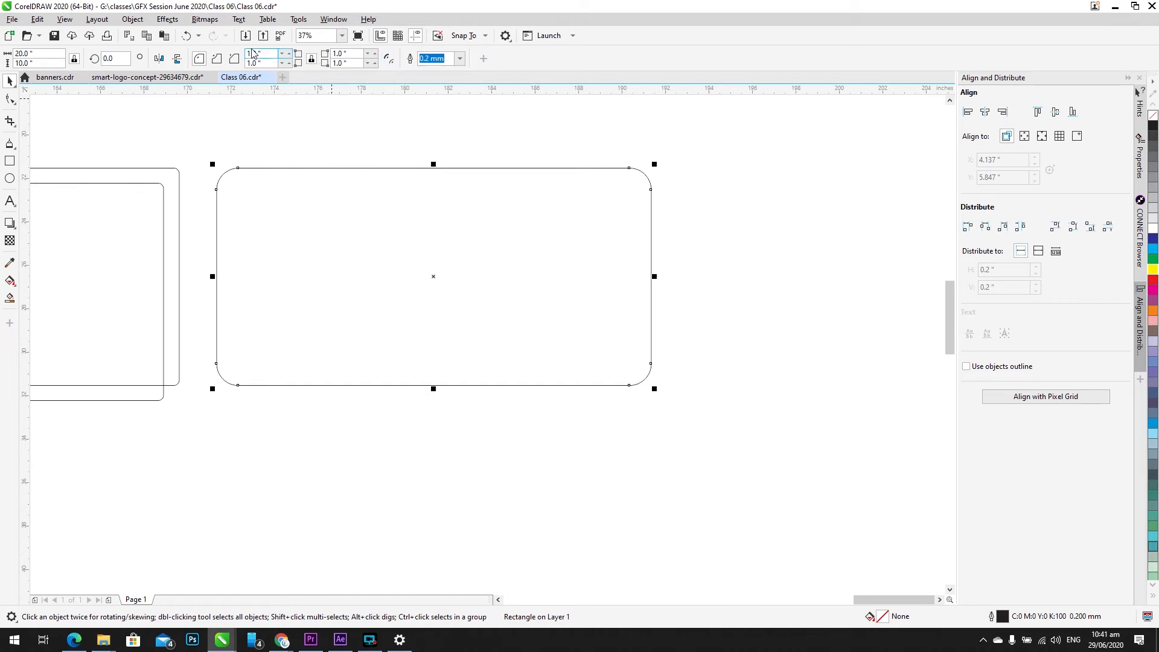
left_click_drag(260, 52, 229, 55)
left_click(311, 226)
left_click(243, 191)
left_click_drag(211, 163, 606, 338)
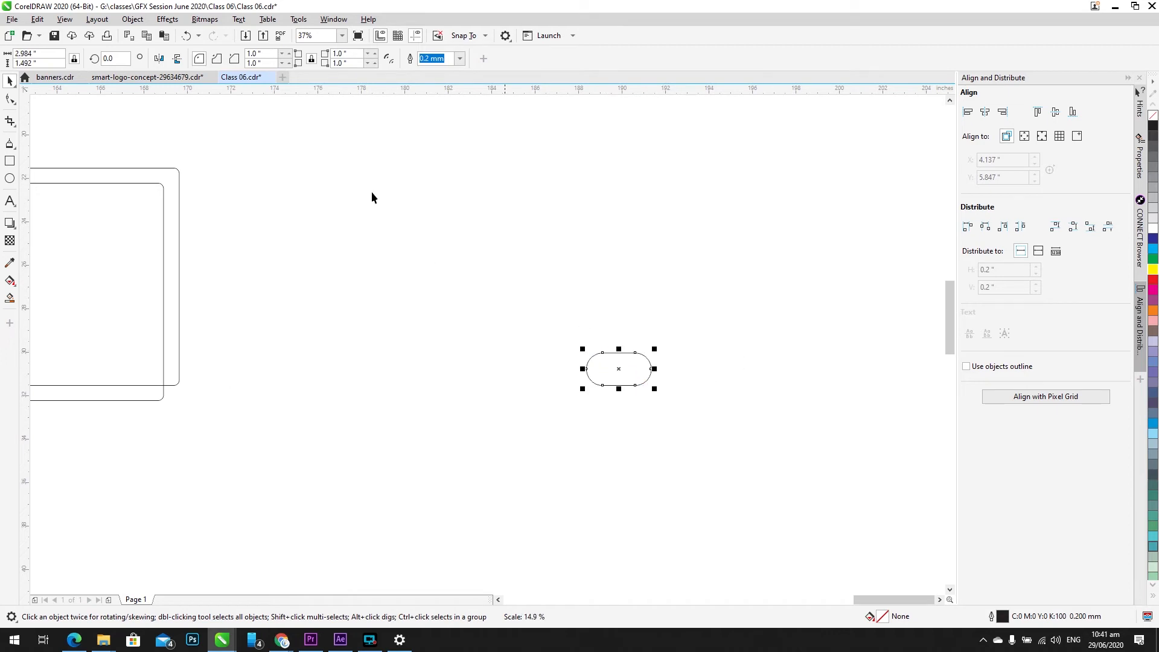
left_click(257, 53)
left_click_drag(582, 349, 628, 344)
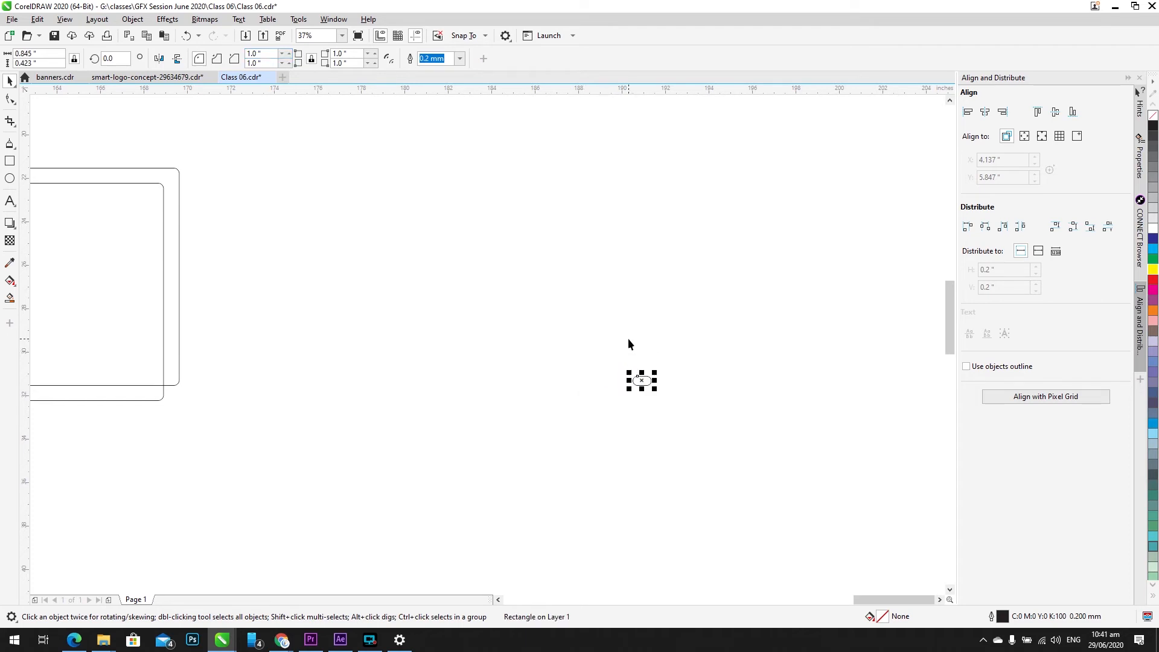
Step: Inspect the smallest scaled version of the 1-inch-radius rectangle up close and undo both of its scalings
key("shift+F2")
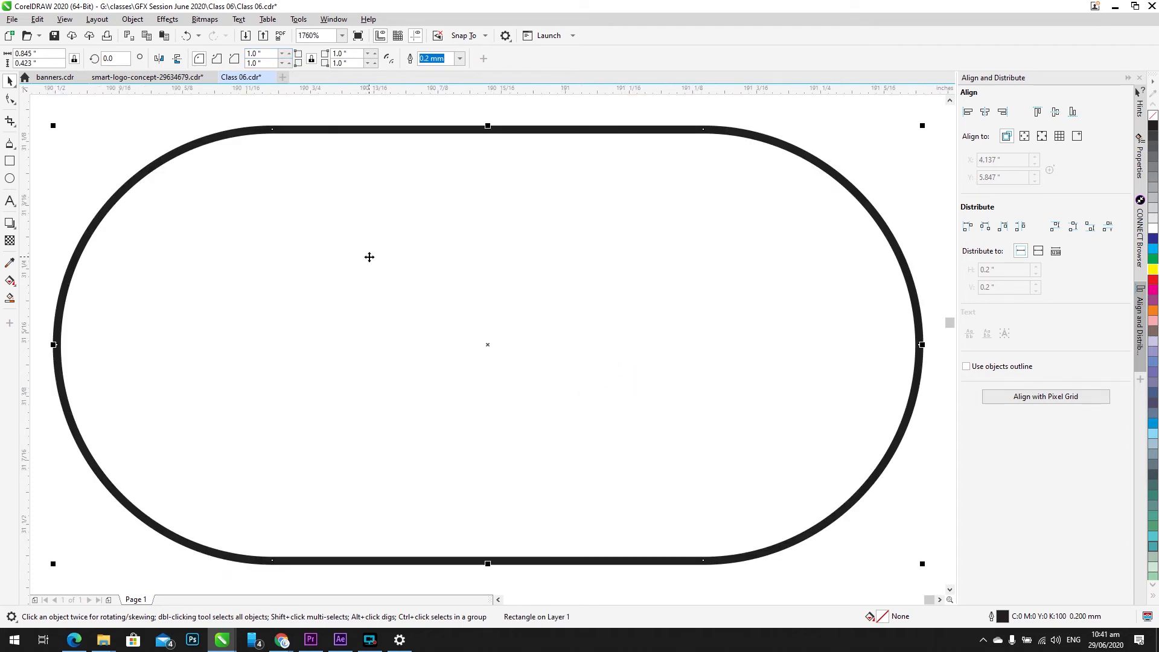
key("ctrl+z")
scroll(369, 257, "down", 10)
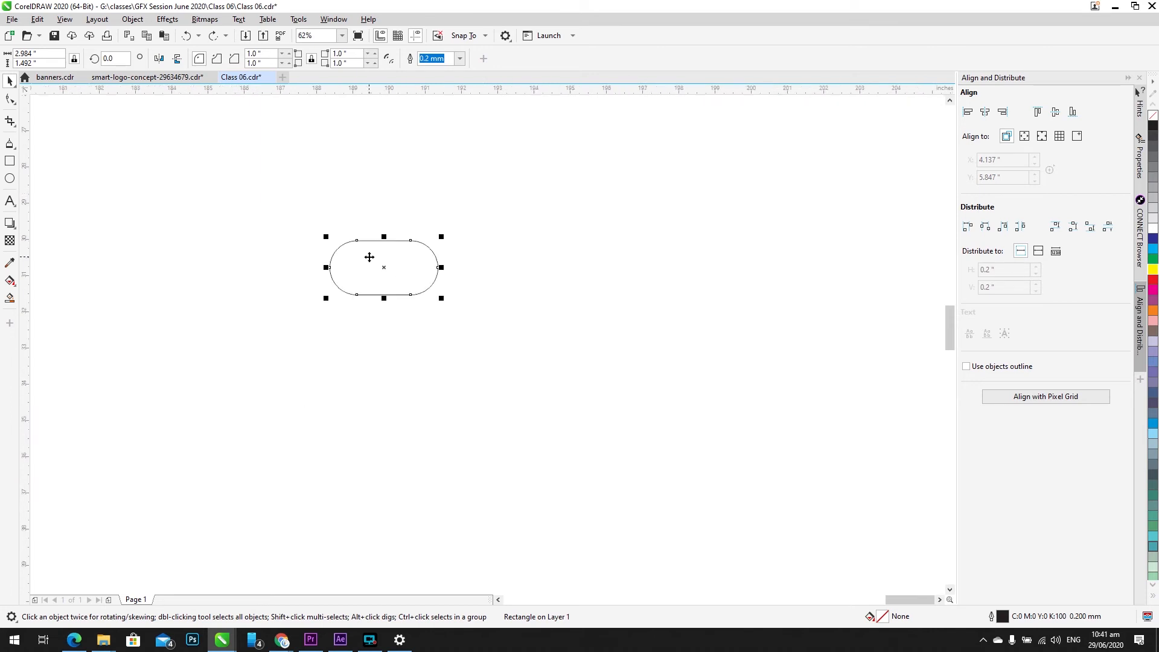
key("ctrl+z")
key("shift+F2")
scroll(392, 122, "down", 1)
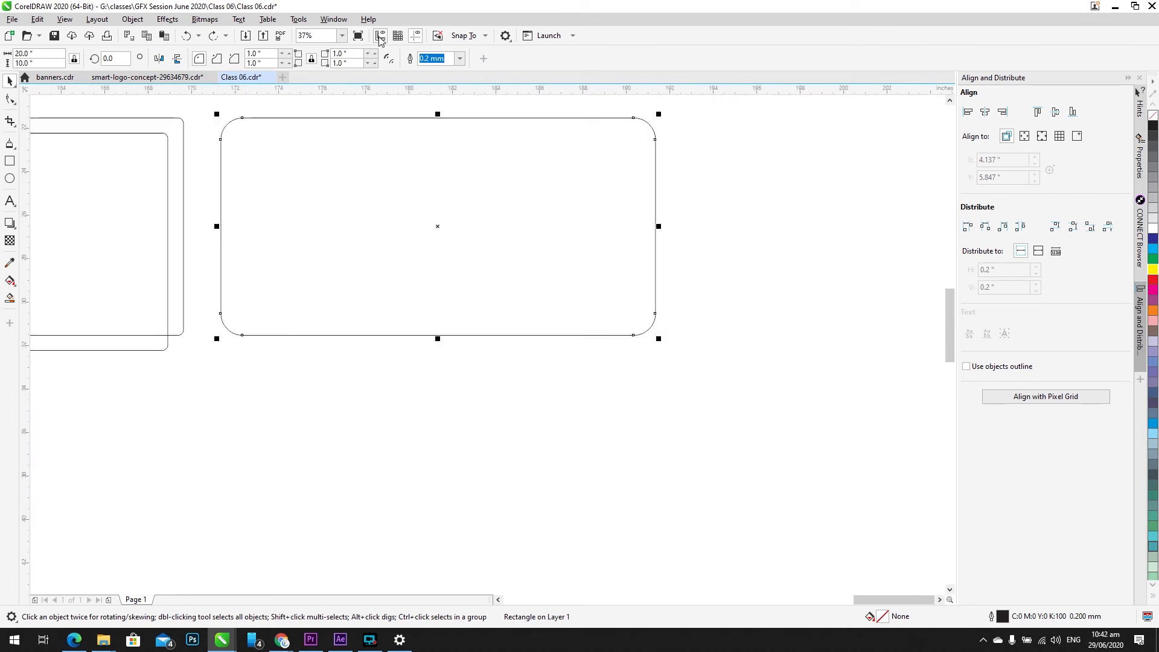
Step: Turn on relative corner scaling and scale the 1-inch-radius rectangle proportionally toward its lower-right corner to about 3.235 by 1.617 inches
left_click(388, 58)
left_click_drag(216, 115, 581, 270)
key("shift+F2")
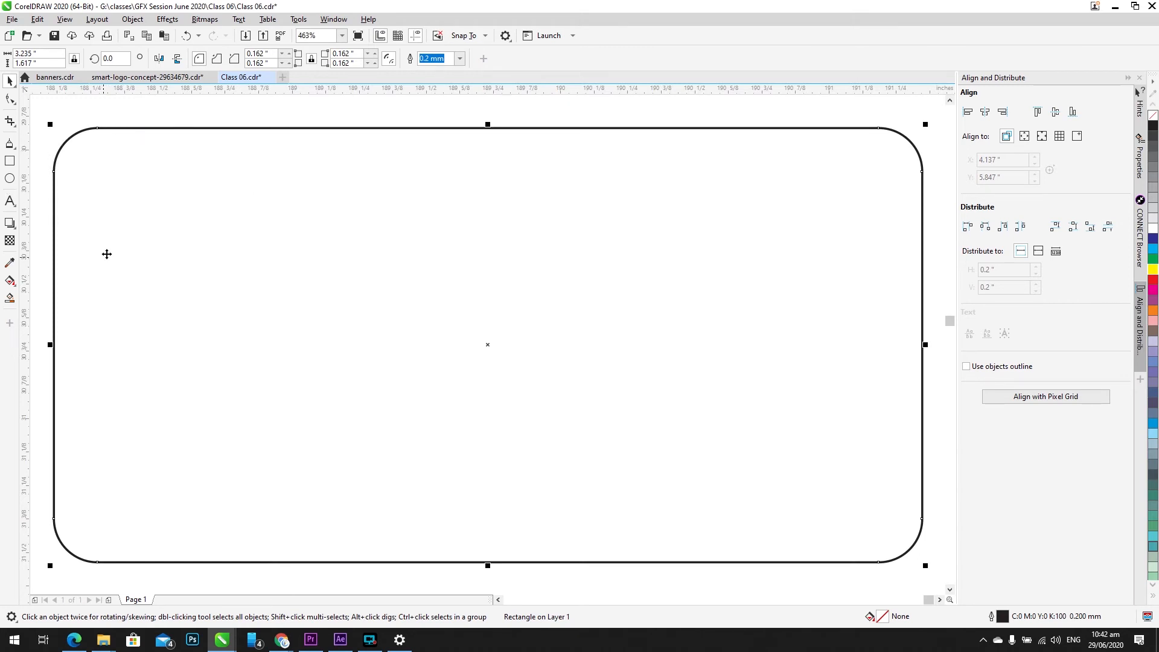
scroll(400, 257, "down", 3)
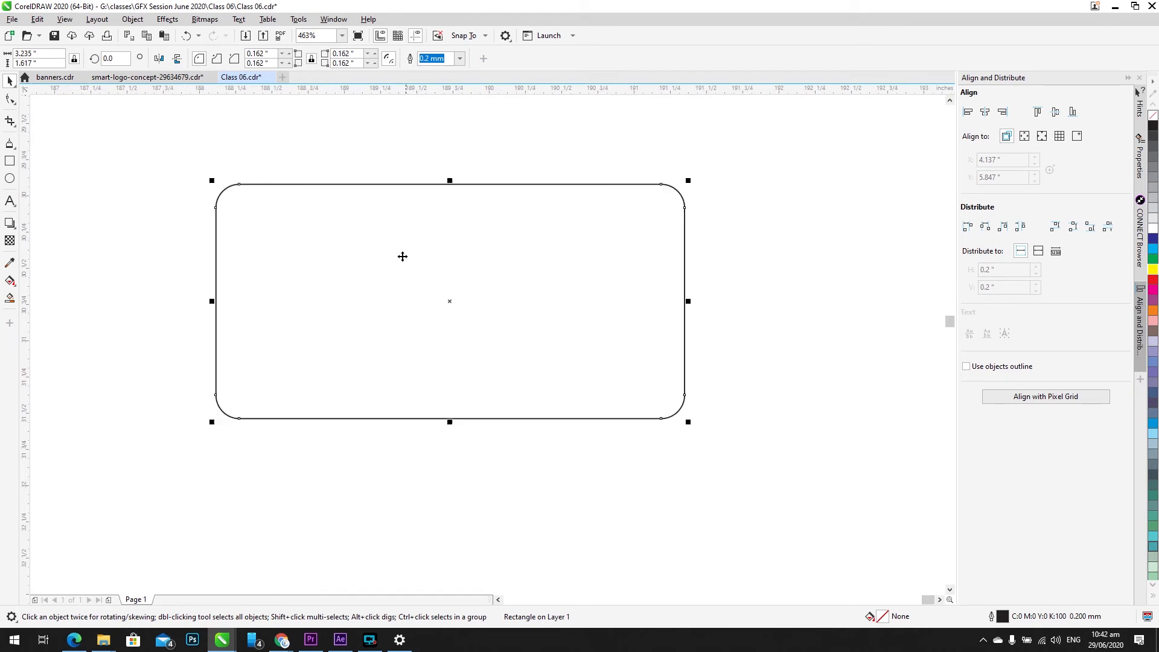
left_click(400, 148)
left_click(409, 220)
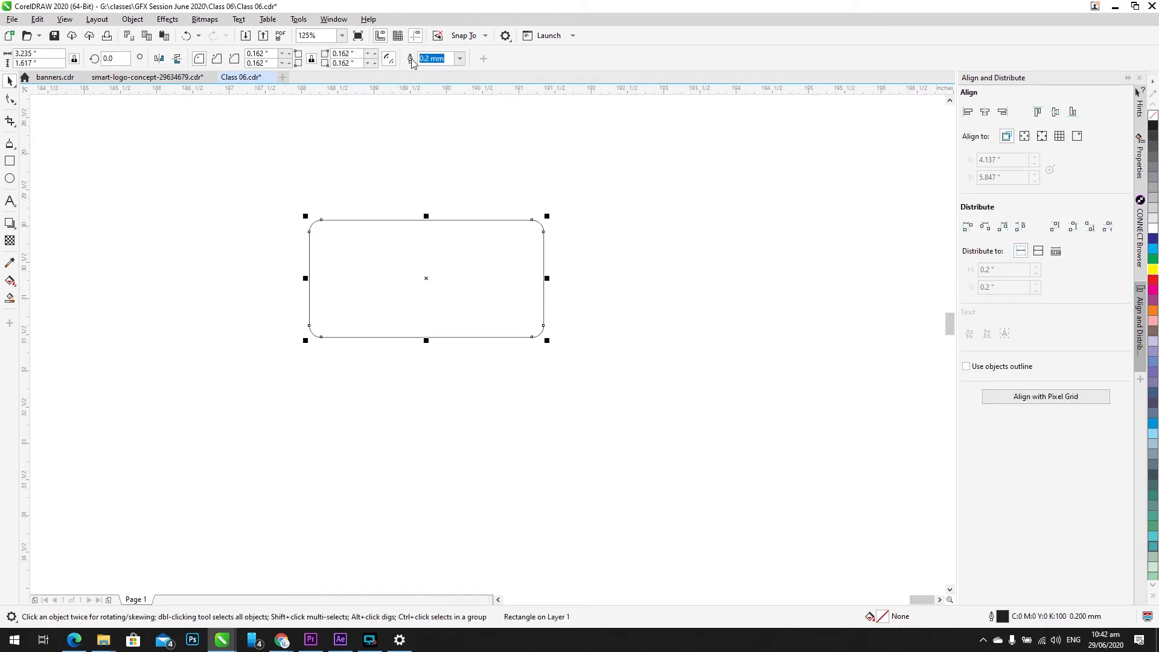
Step: Set the selected rectangle's outline width to Hairline
left_click(432, 59)
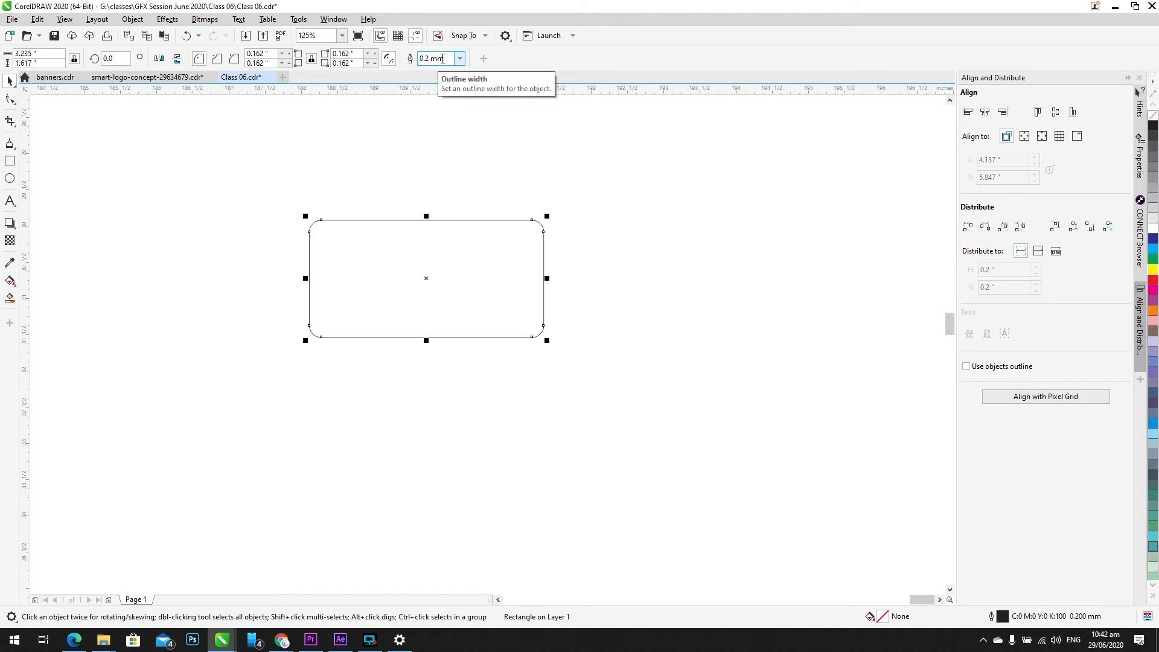
left_click_drag(446, 57, 427, 55)
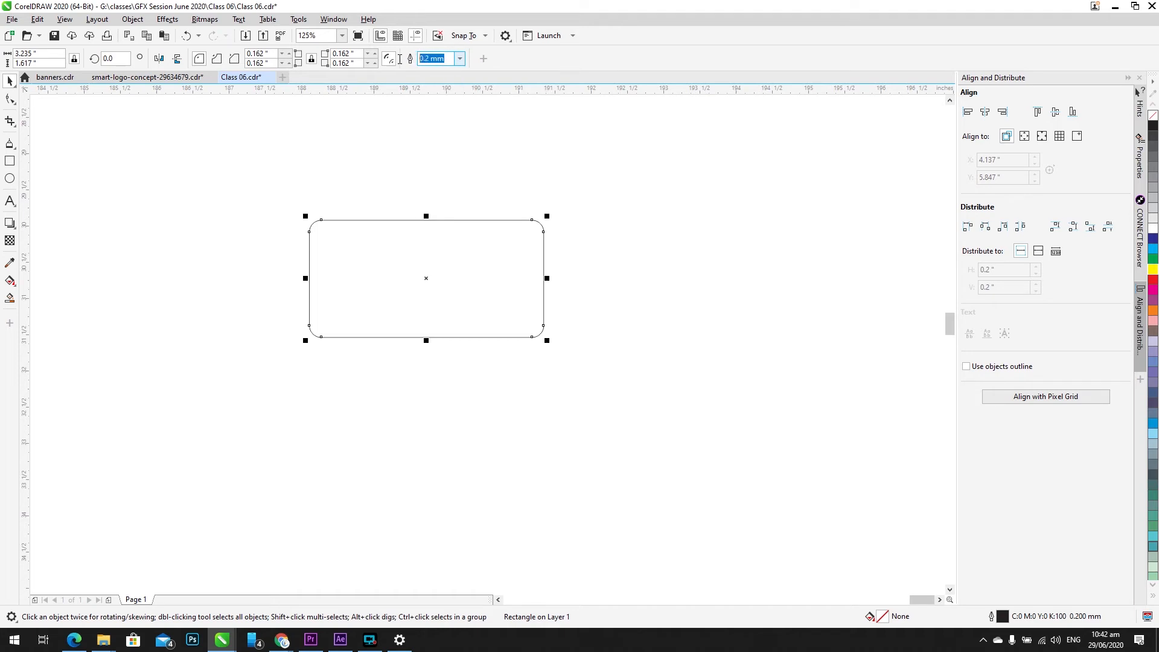
left_click(459, 59)
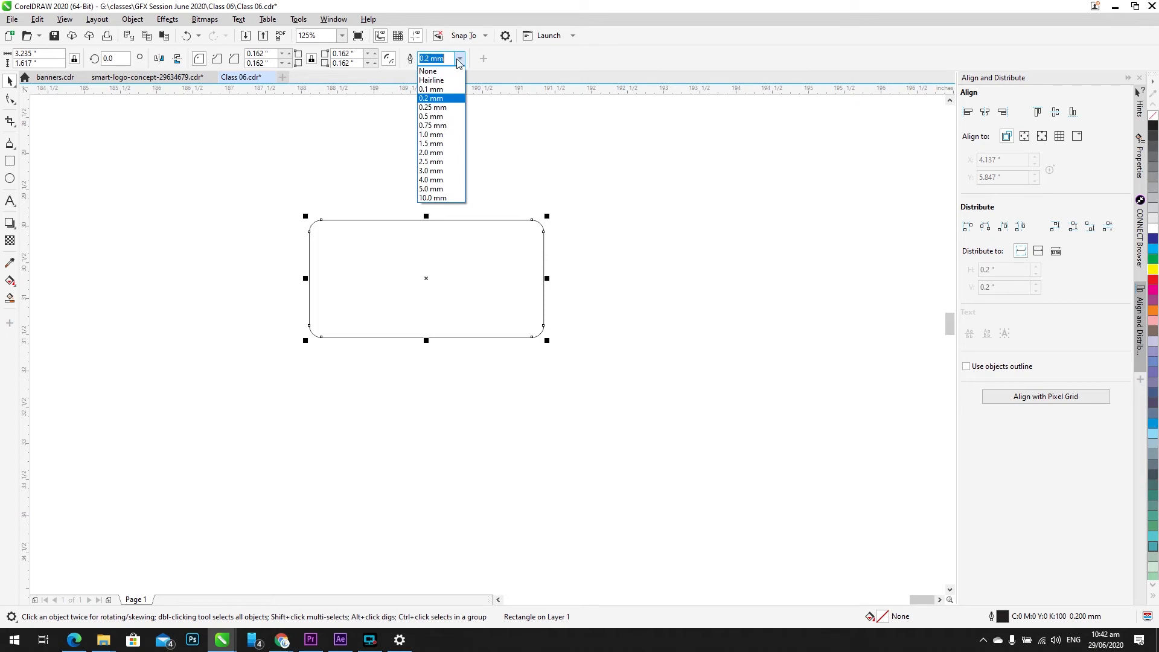
left_click(443, 79)
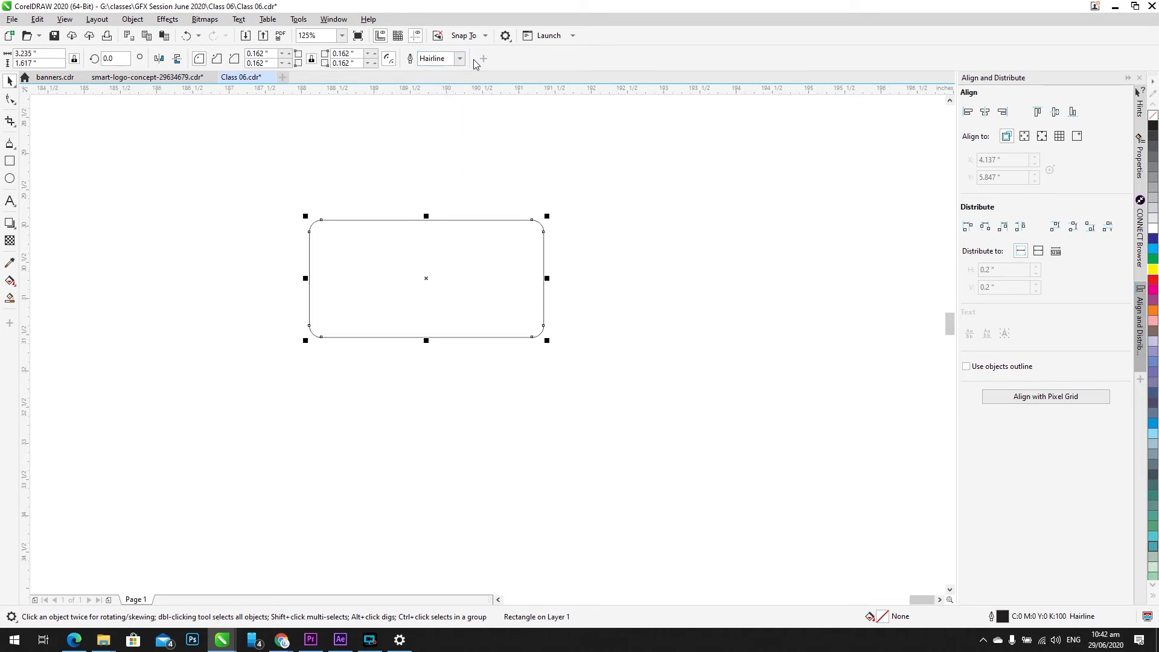
Step: Set the selected rectangle's outline width to 0.25 mm and inspect the outline up close
left_click(460, 58)
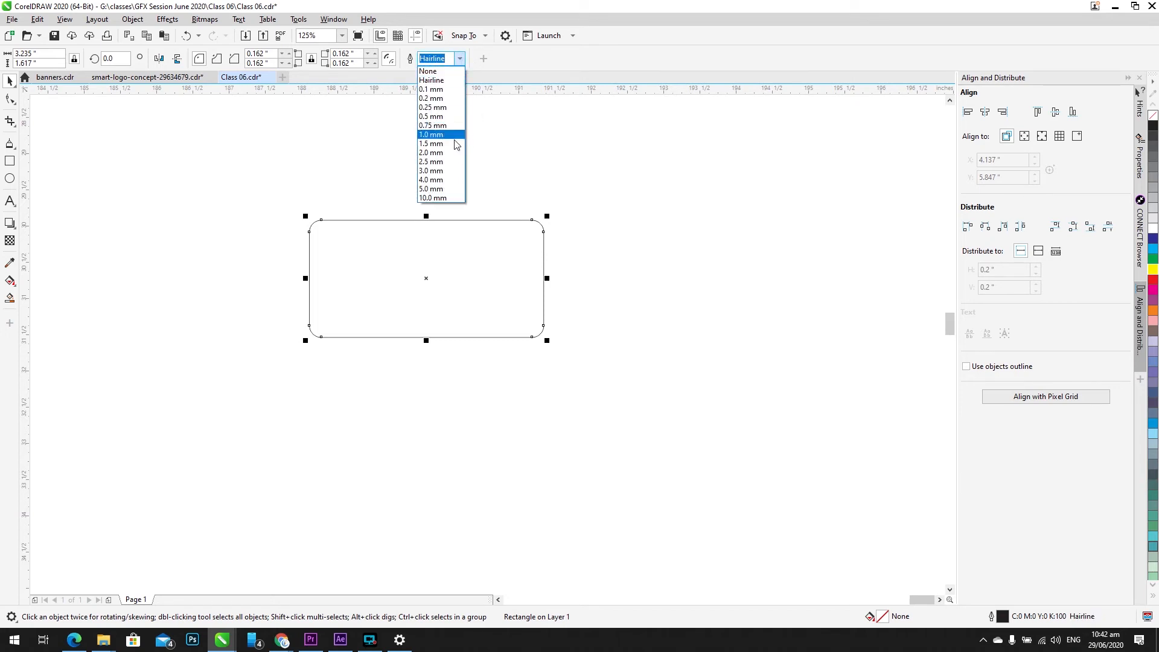
left_click(447, 107)
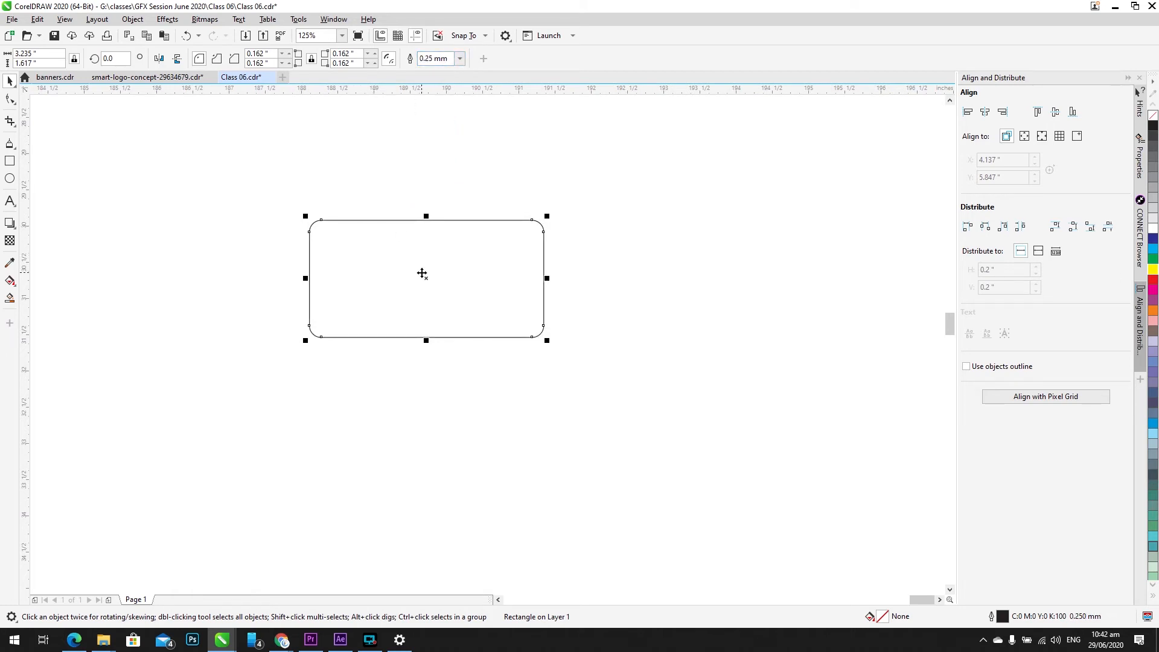
scroll(423, 273, "up", 1)
scroll(432, 326, "up", 1)
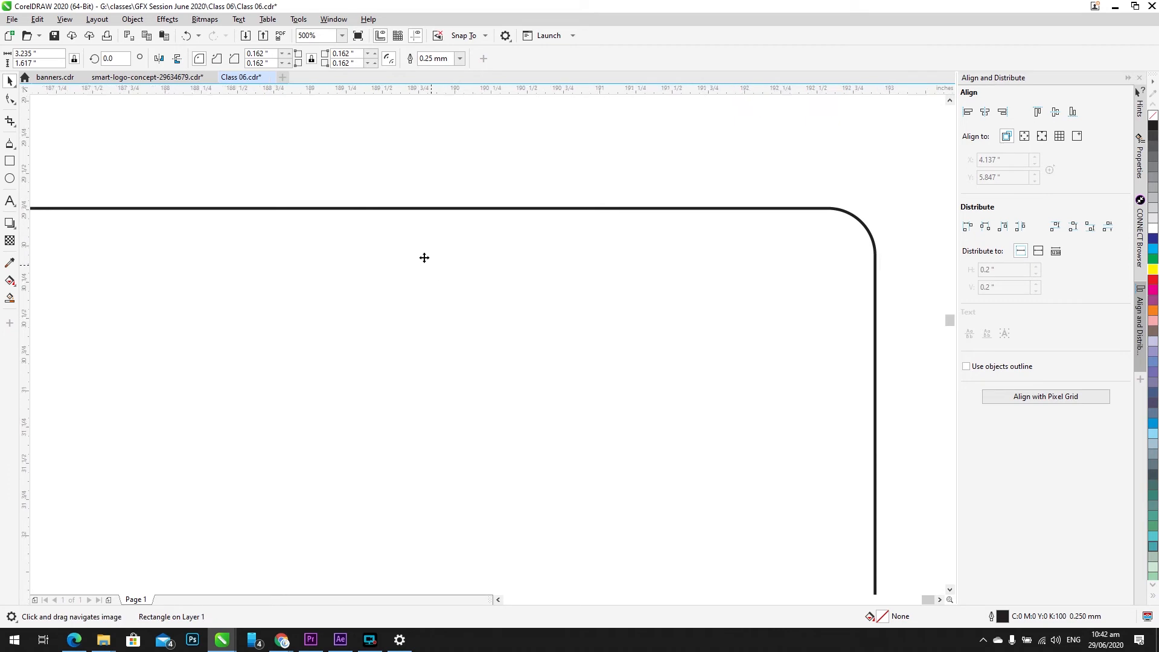
scroll(424, 257, "down", 1)
left_click_drag(391, 290, 360, 321)
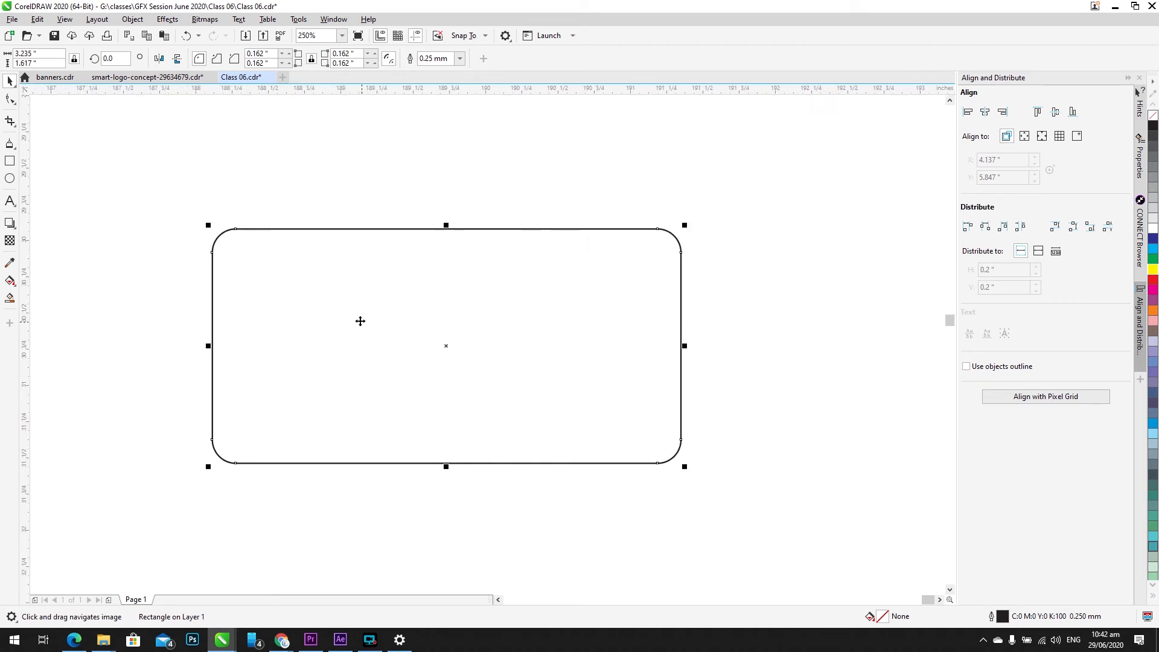
Step: Add the Outline Tools group to the toolbox
left_click(18, 324)
left_click_drag(191, 91, 211, 296)
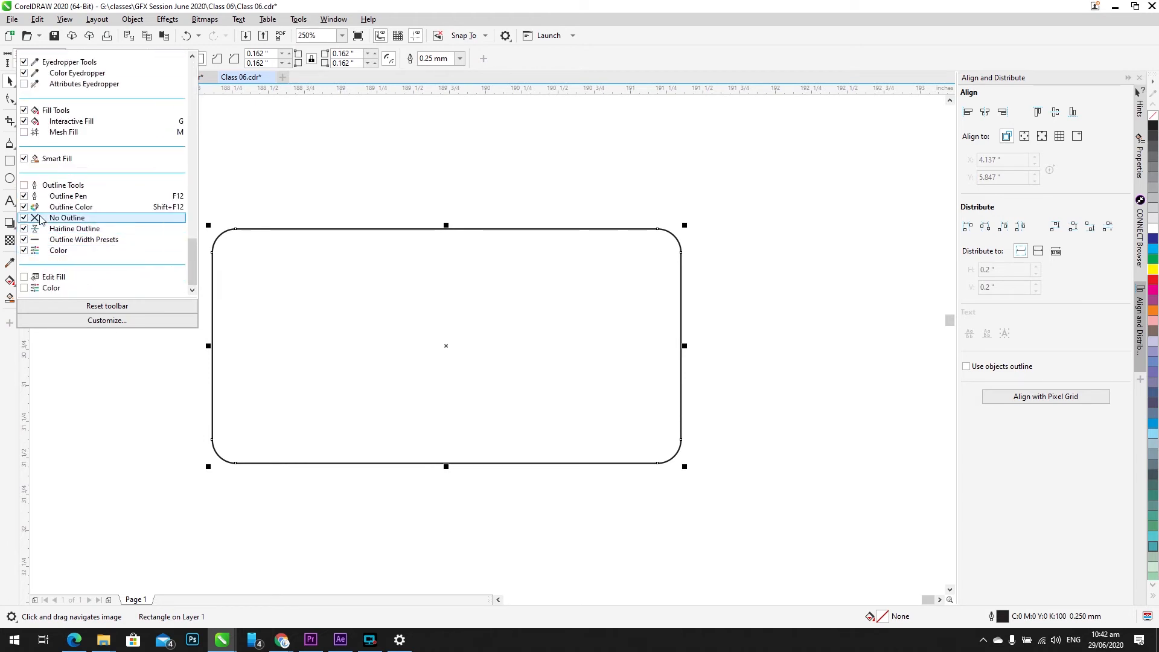
left_click(25, 186)
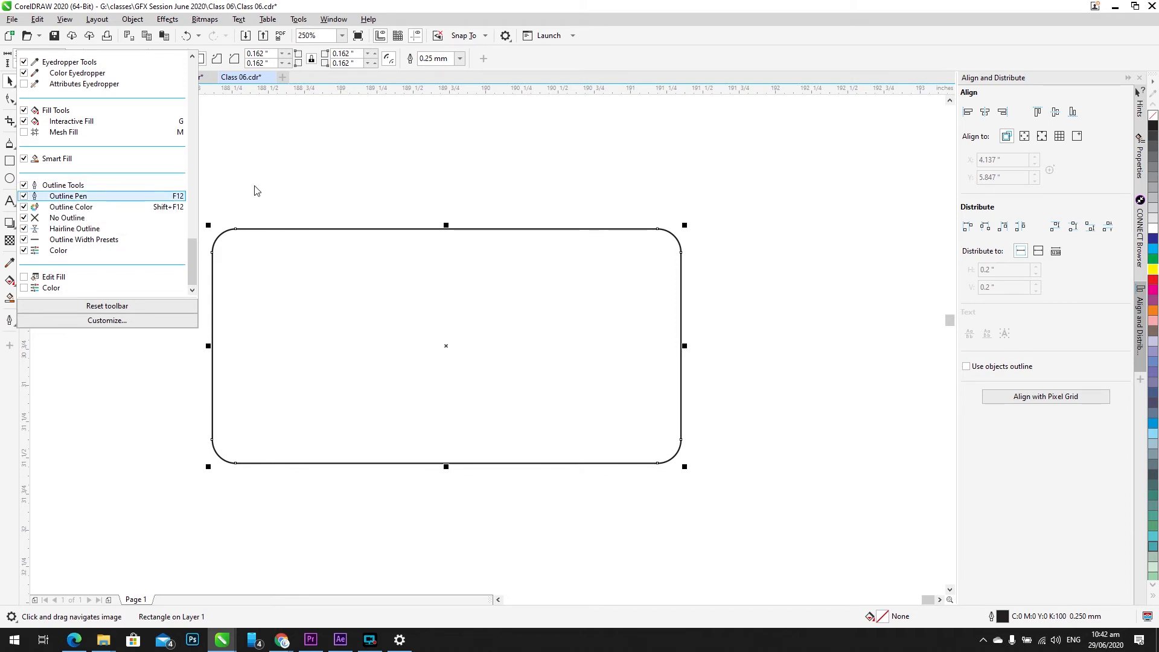
left_click(339, 191)
Step: Change the rectangle's outline width unit from millimeters to points in the Outline Pen settings
left_click(9, 320)
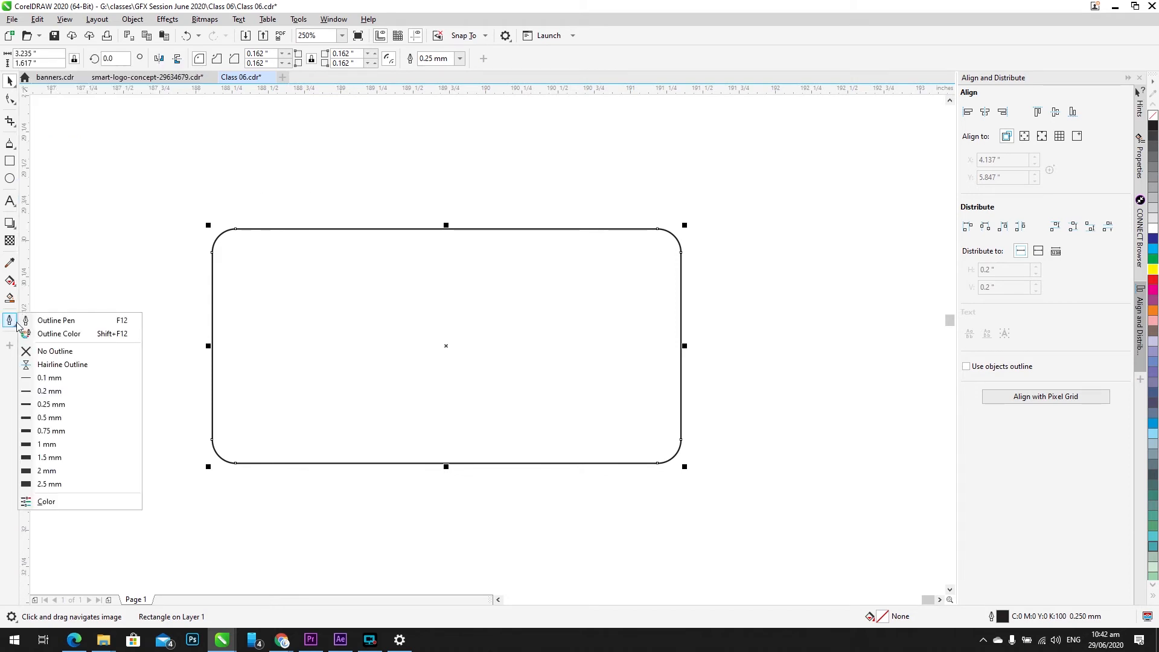
left_click(78, 321)
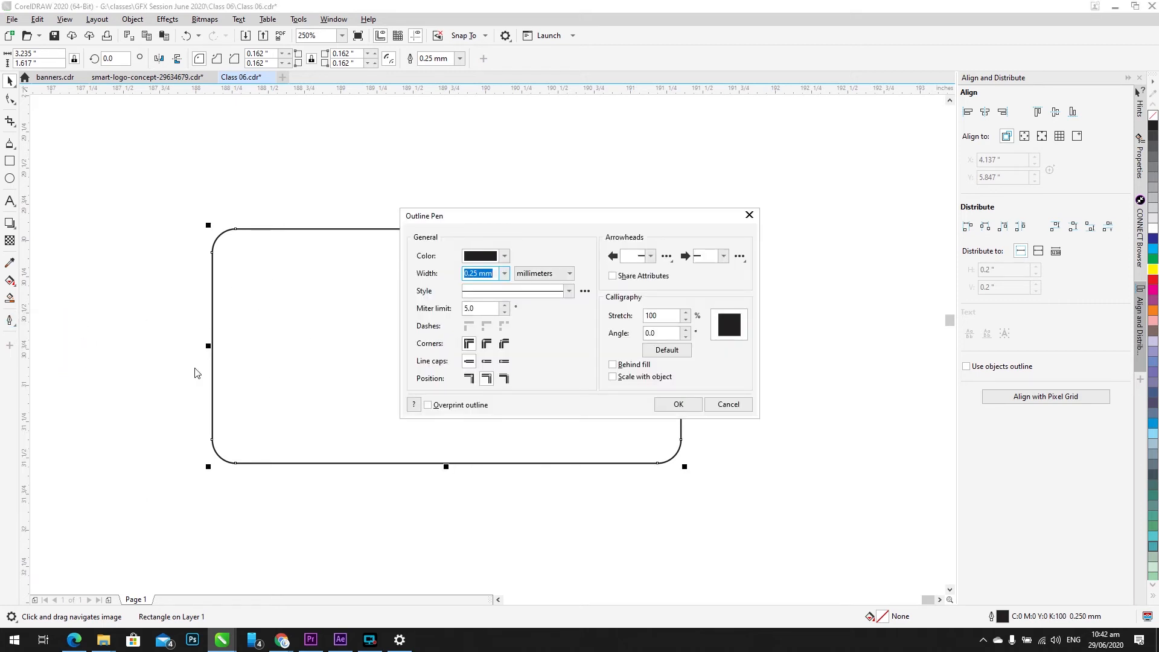
left_click_drag(492, 218, 355, 180)
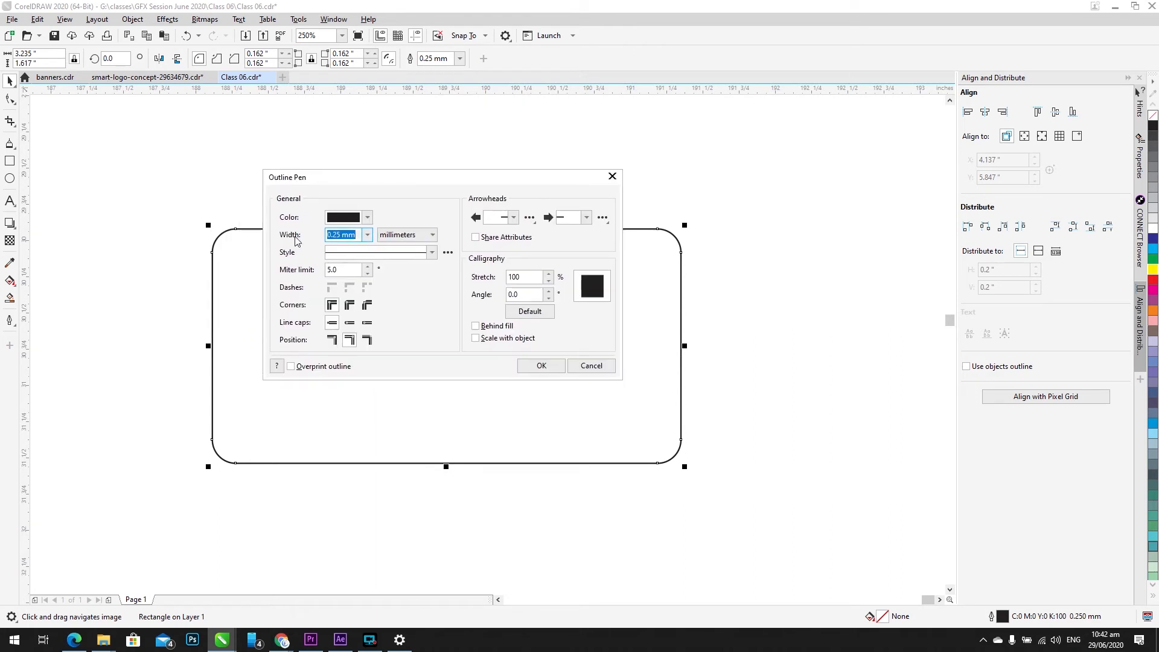
left_click(406, 236)
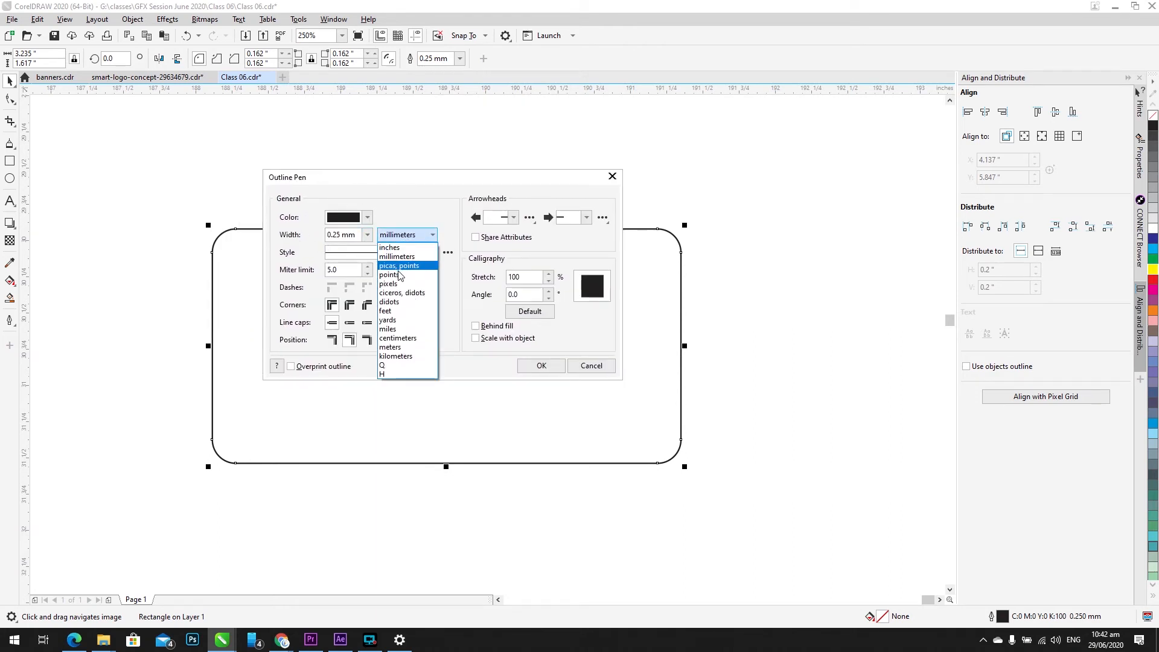
left_click(390, 274)
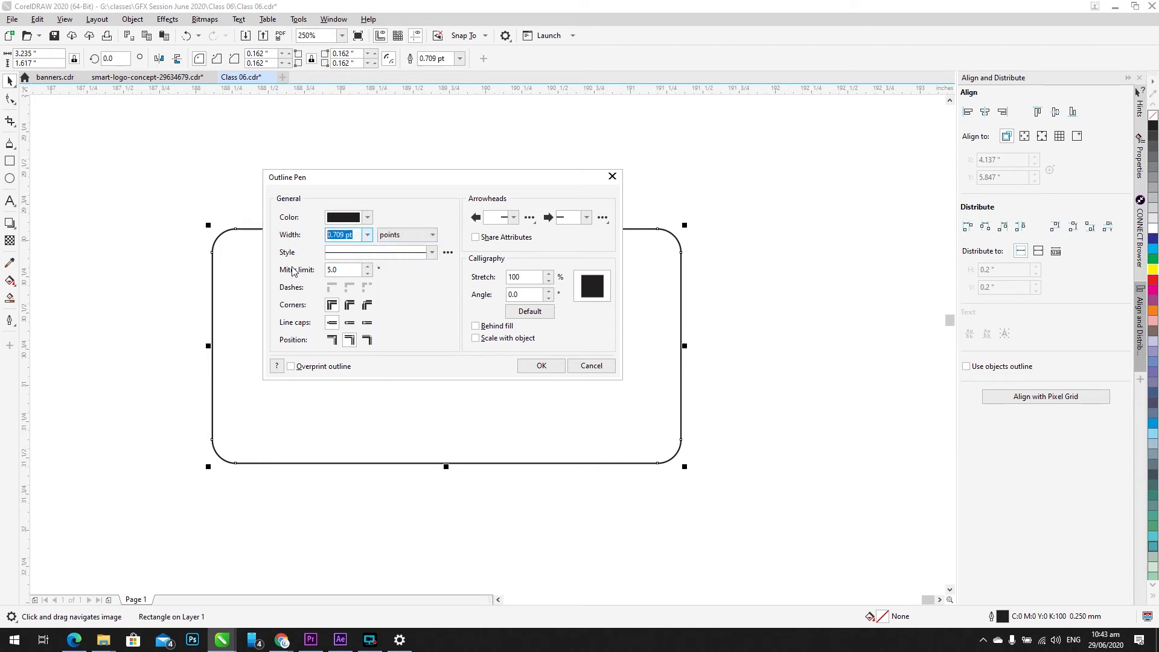
left_click(541, 365)
left_click(547, 362)
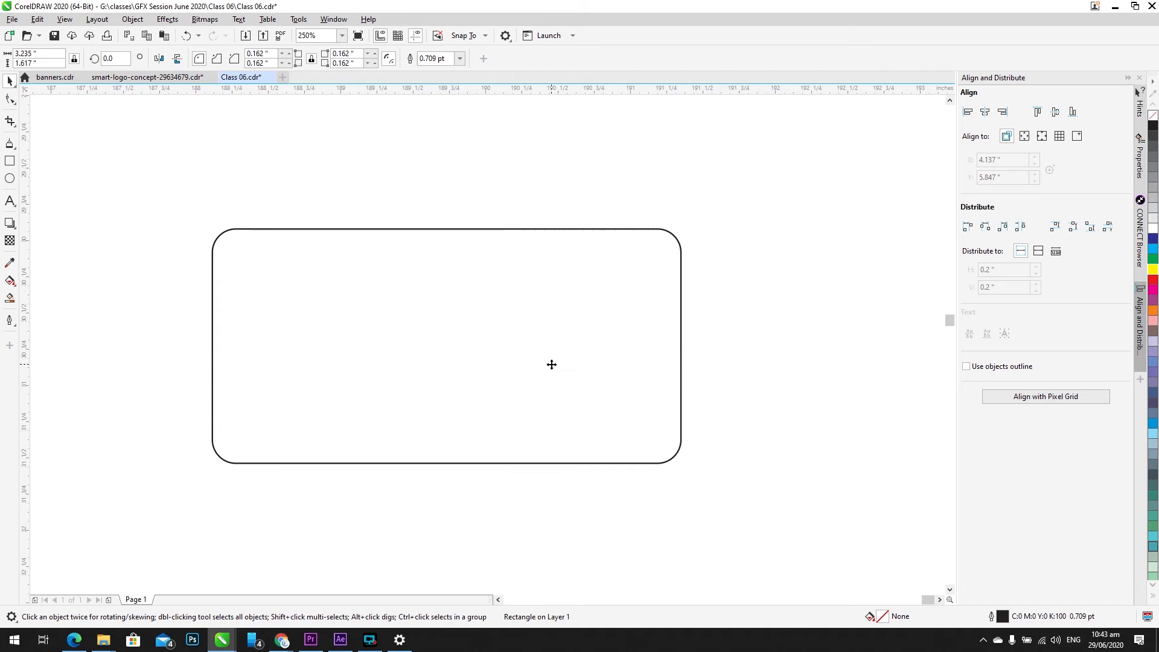
Step: Select the rounded rectangle and set its outline width to 0.75 pt, inspecting a corner up close
left_click(451, 230)
left_click(460, 58)
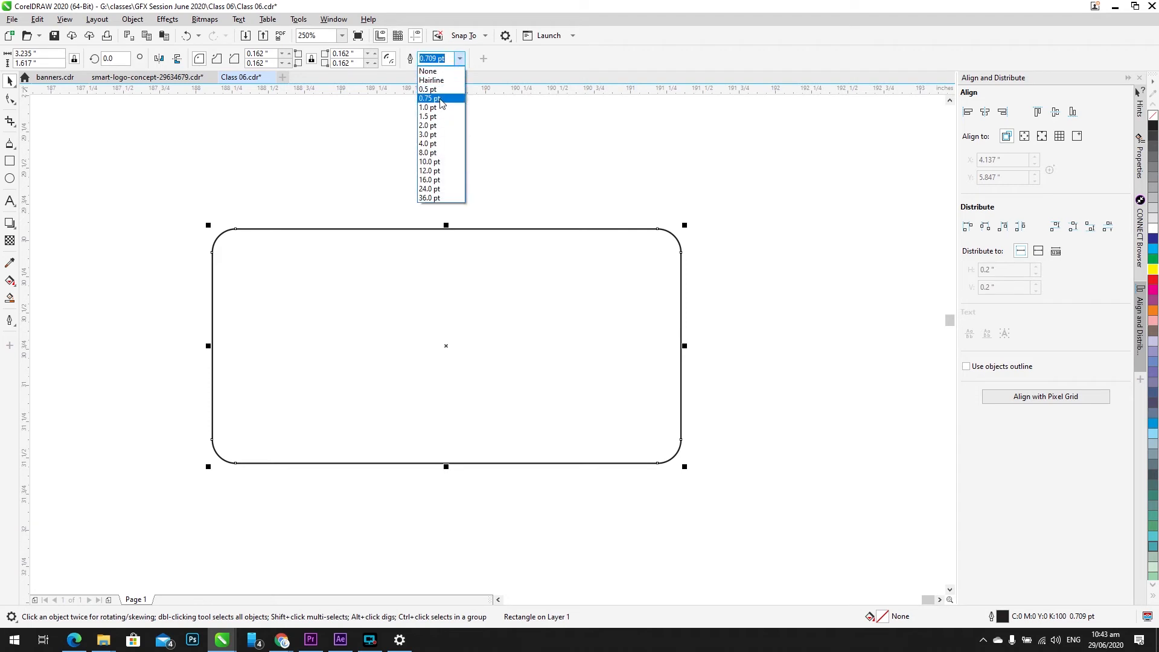
left_click(441, 98)
scroll(227, 274, "up", 4)
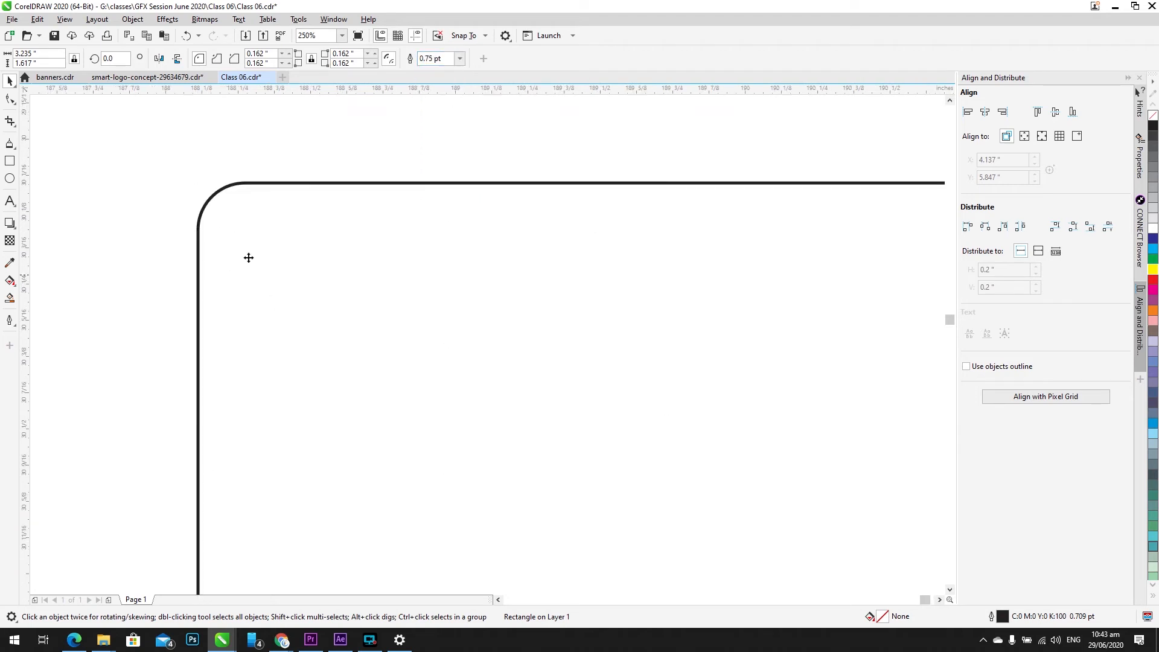
Step: Thicken the rectangle's outline to 8 pt and view the whole shape
left_click(460, 59)
left_click(437, 152)
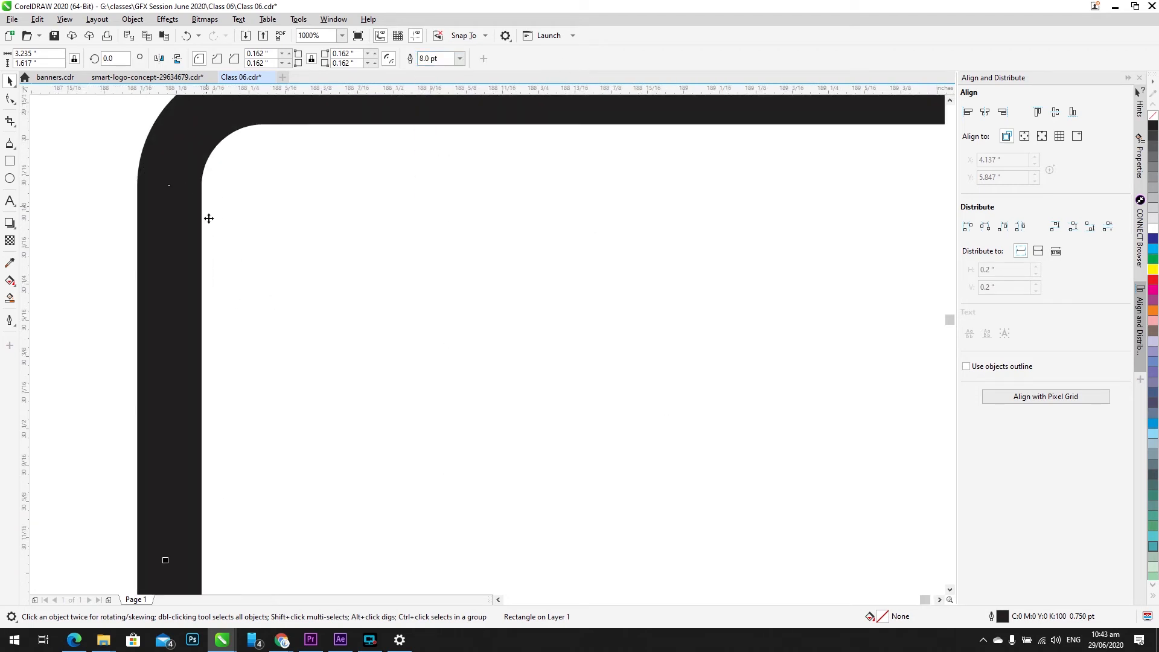
scroll(209, 218, "down", 4)
scroll(323, 224, "up", 4)
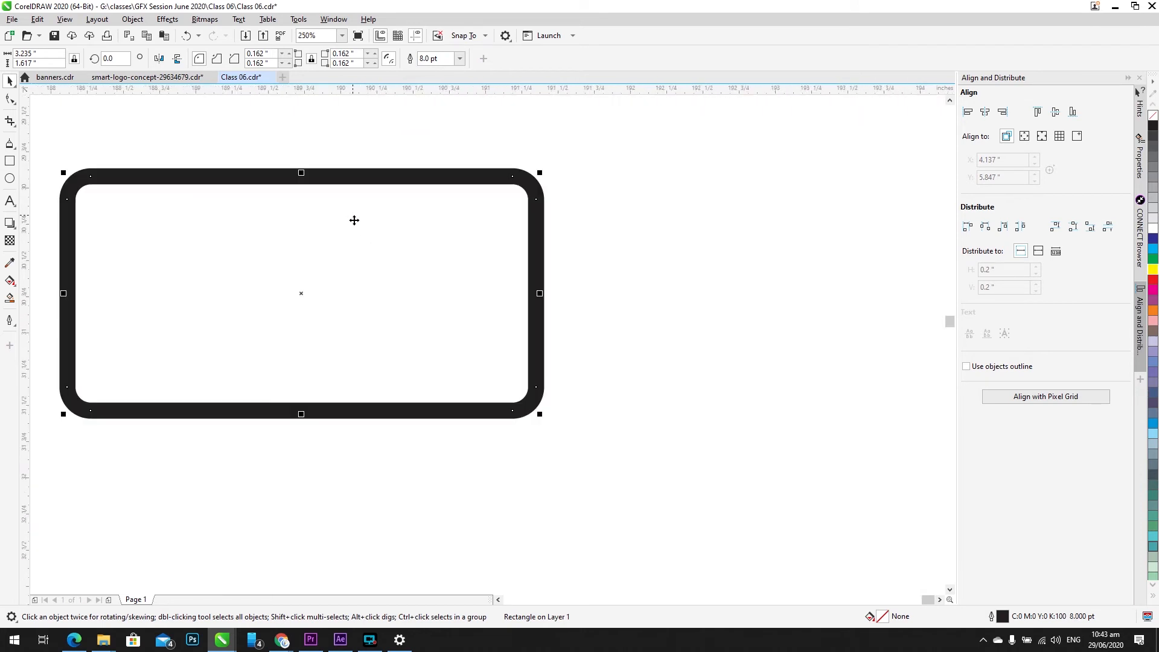
Step: Increase the rectangle's outline width first to 12 pt, then to 36 pt, and view the result
left_click(460, 59)
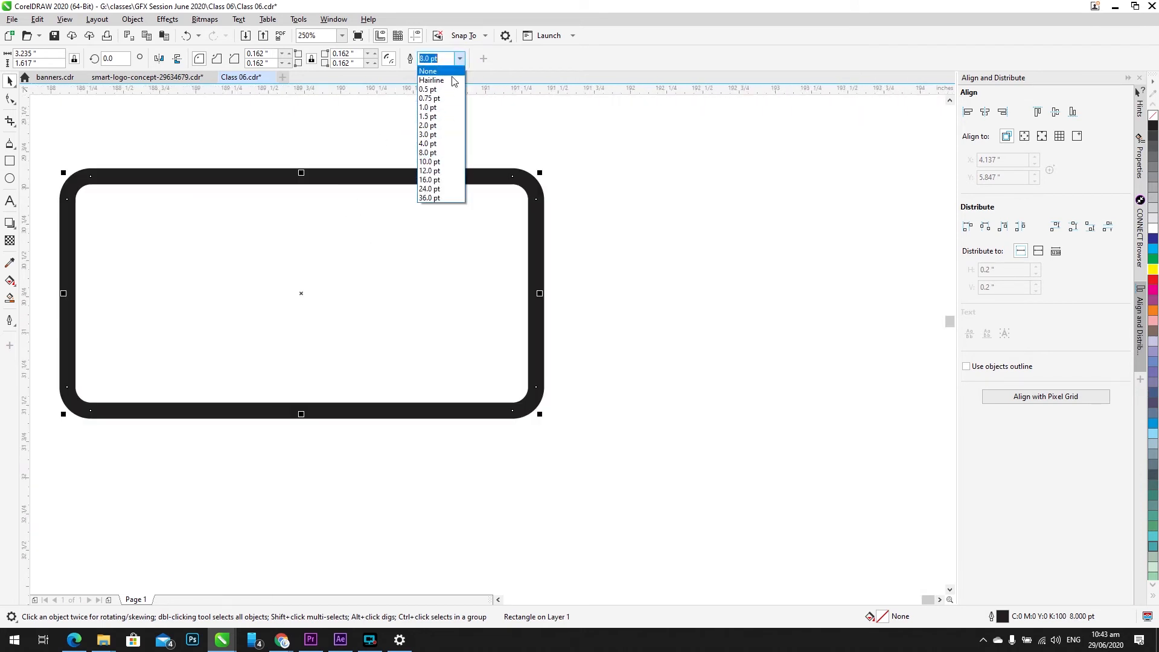
left_click(438, 172)
left_click(425, 171)
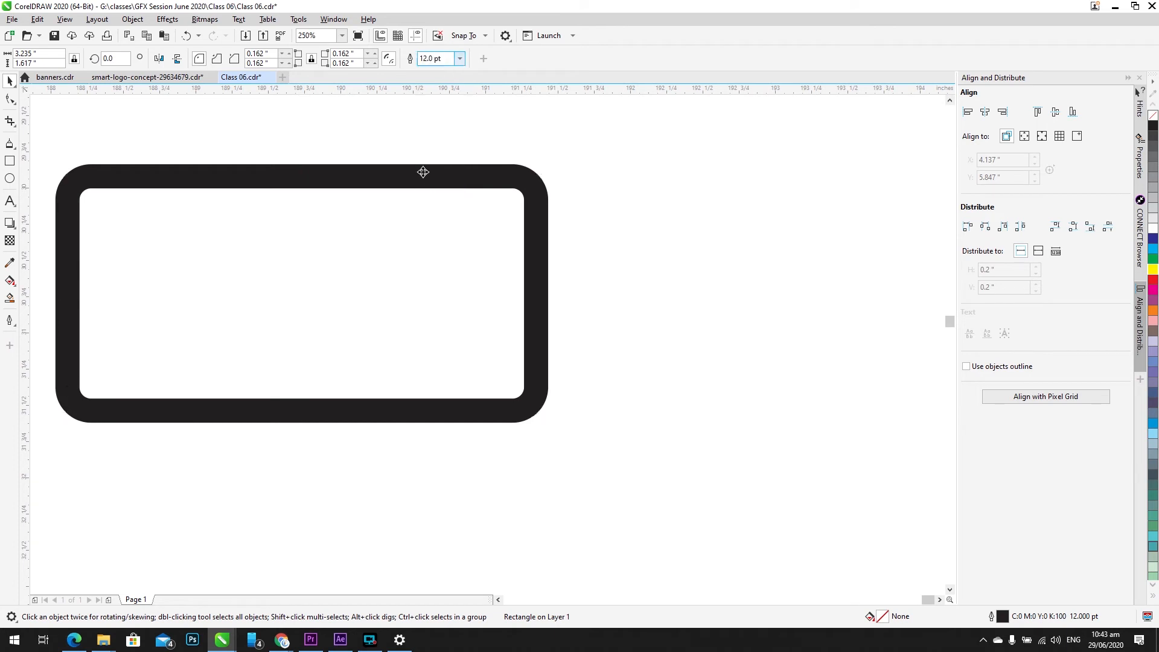
left_click(460, 59)
left_click(454, 194)
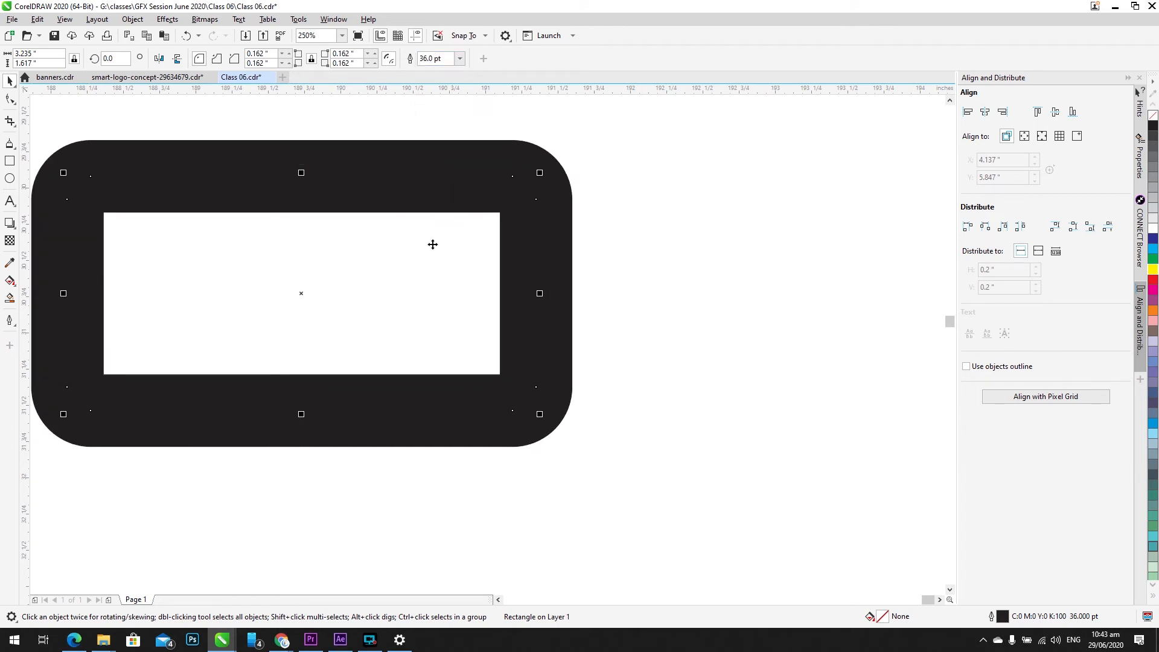
left_click_drag(280, 320, 505, 458)
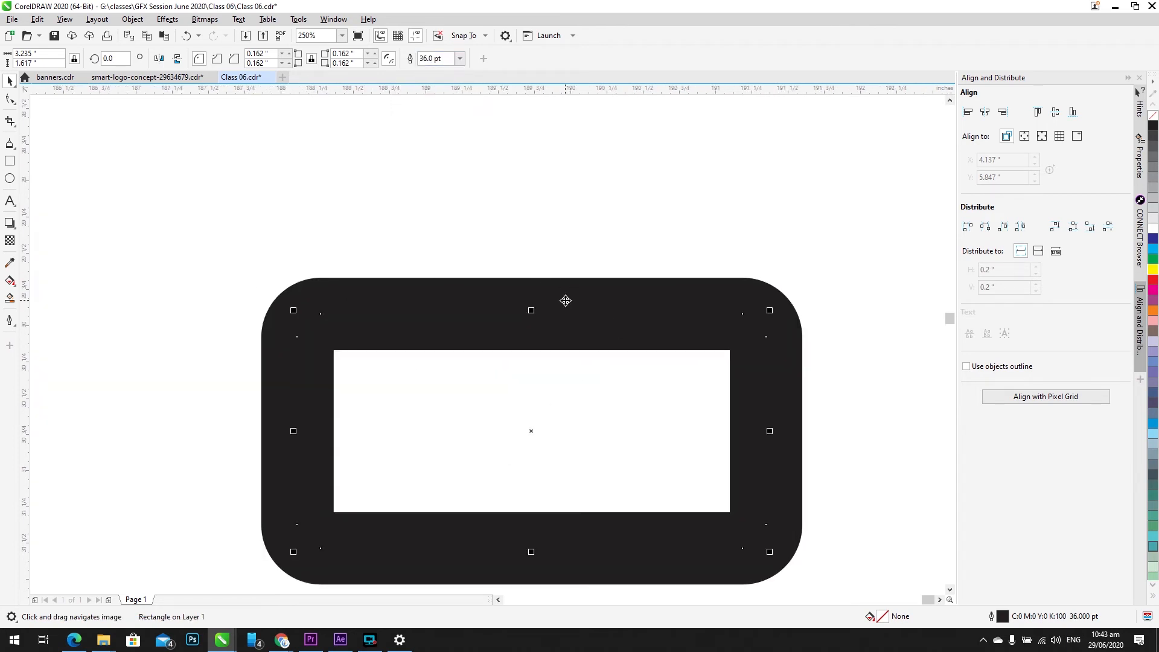
scroll(392, 250, "down", 4)
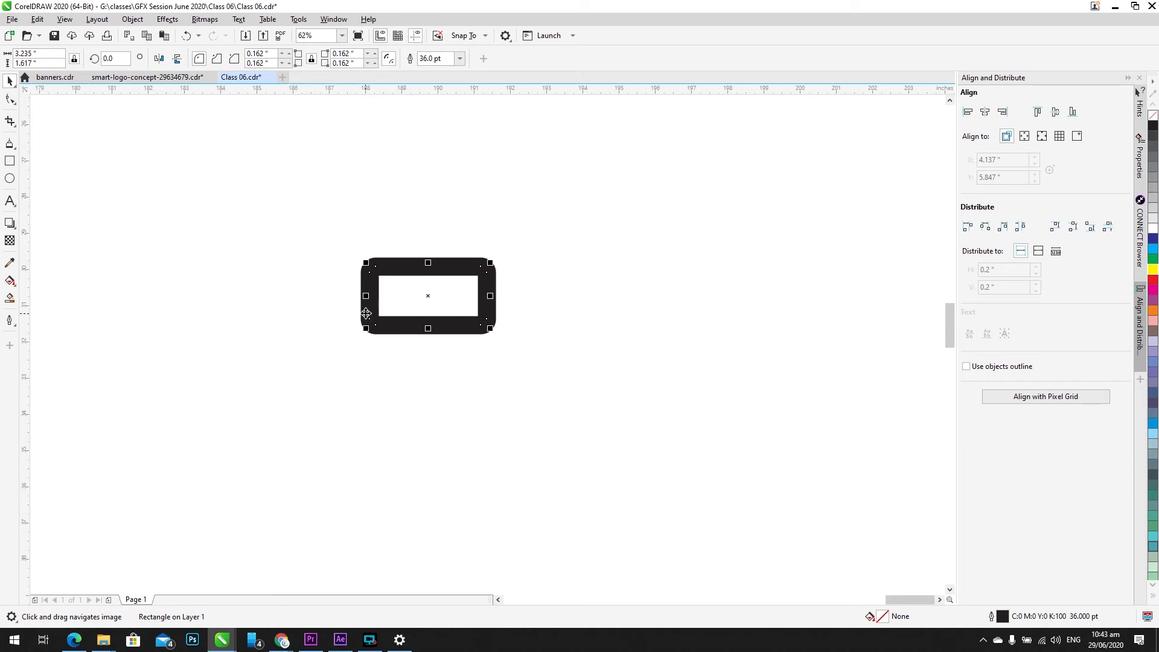
scroll(366, 312, "up", 2)
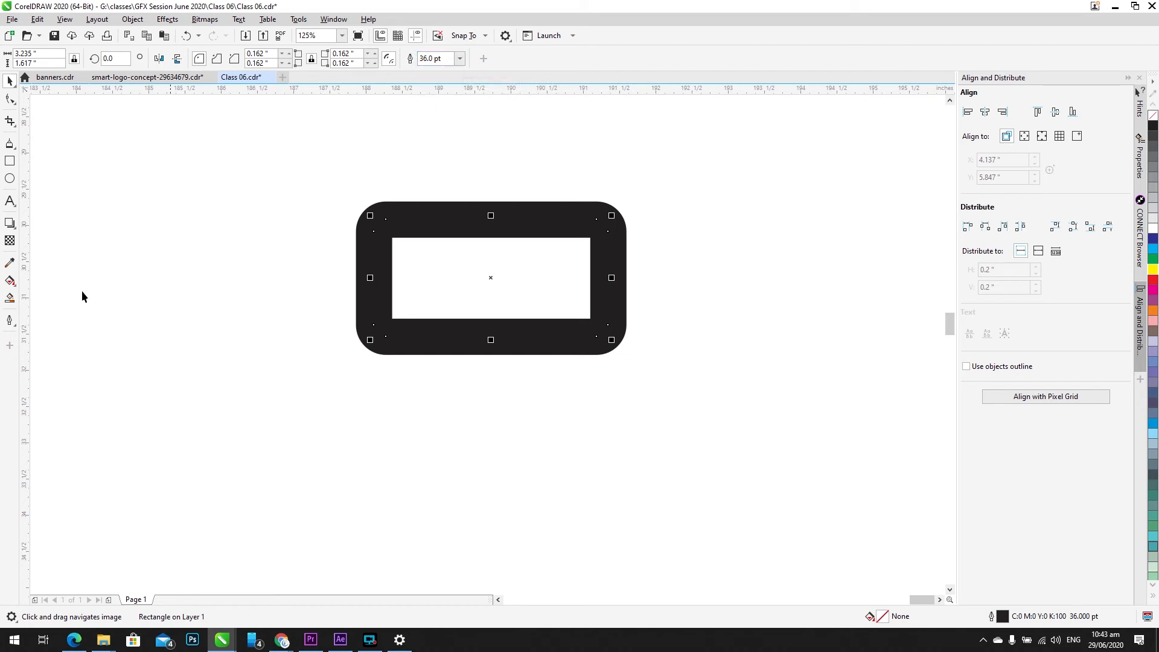
Step: Remove Outline Pen from the Outline Tools group in the toolbox customization list
left_click(10, 346)
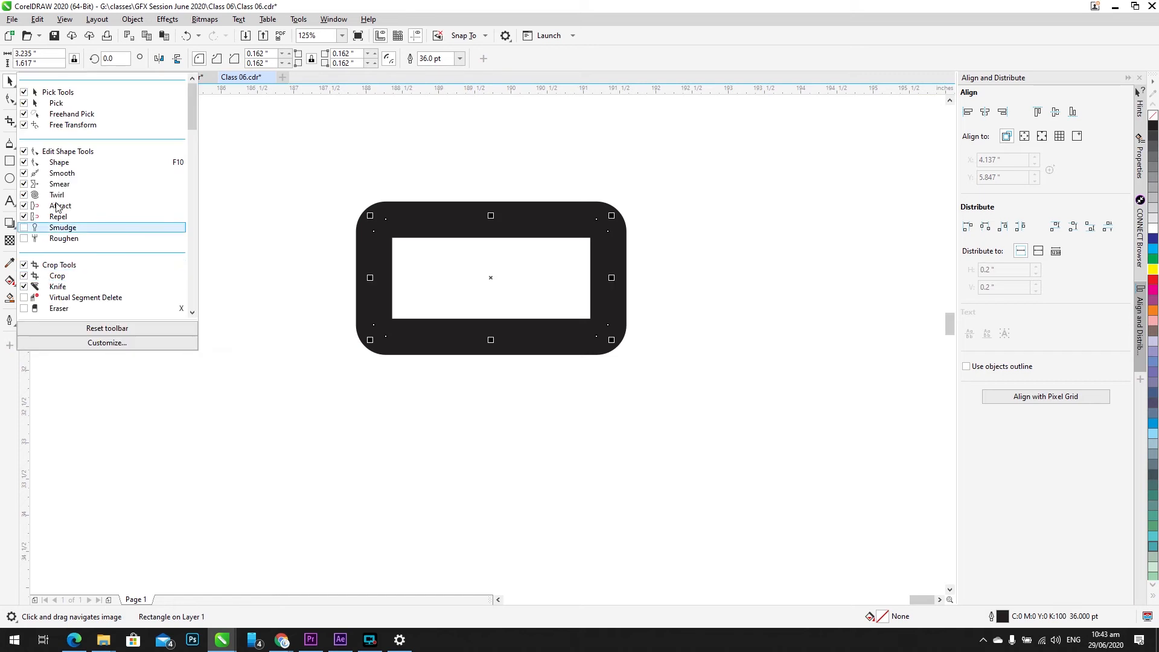
scroll(109, 211, "down", 5)
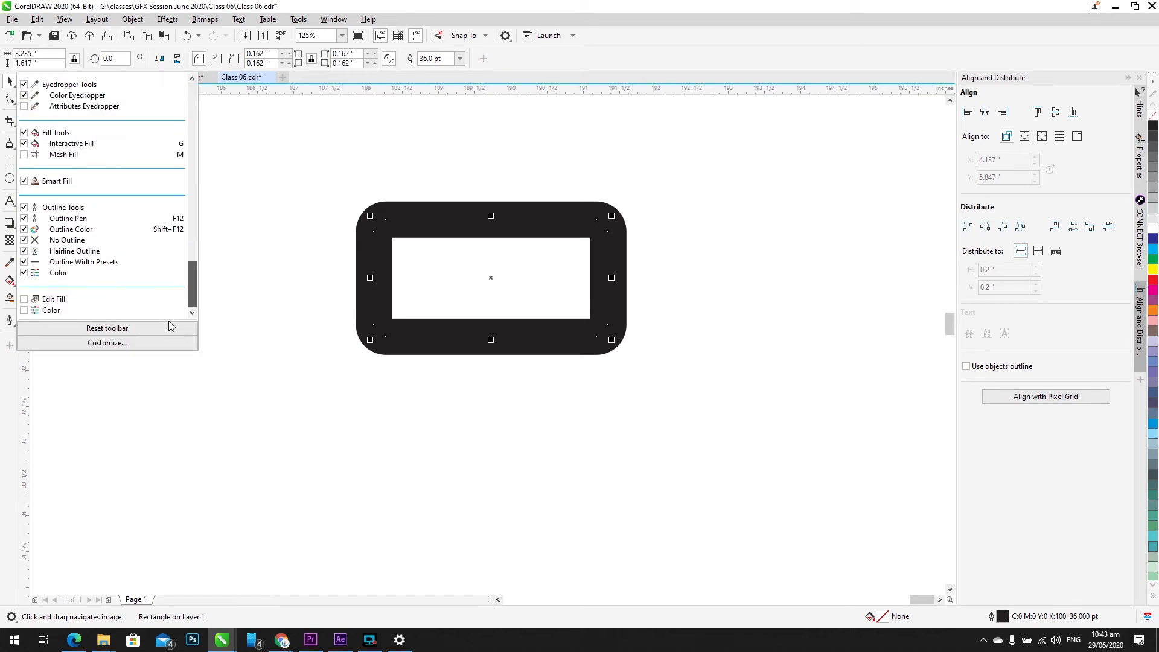
left_click(24, 218)
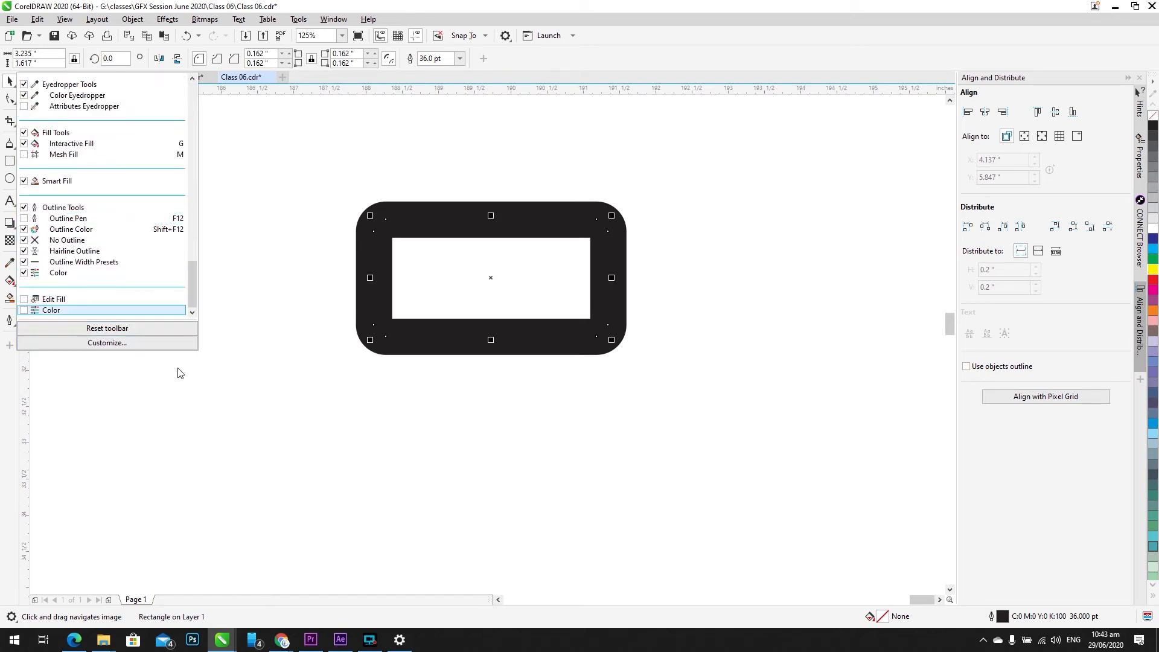
Step: Reopen the toolbox customization list and remove the Outline Tools group from the toolbox
left_click(271, 267)
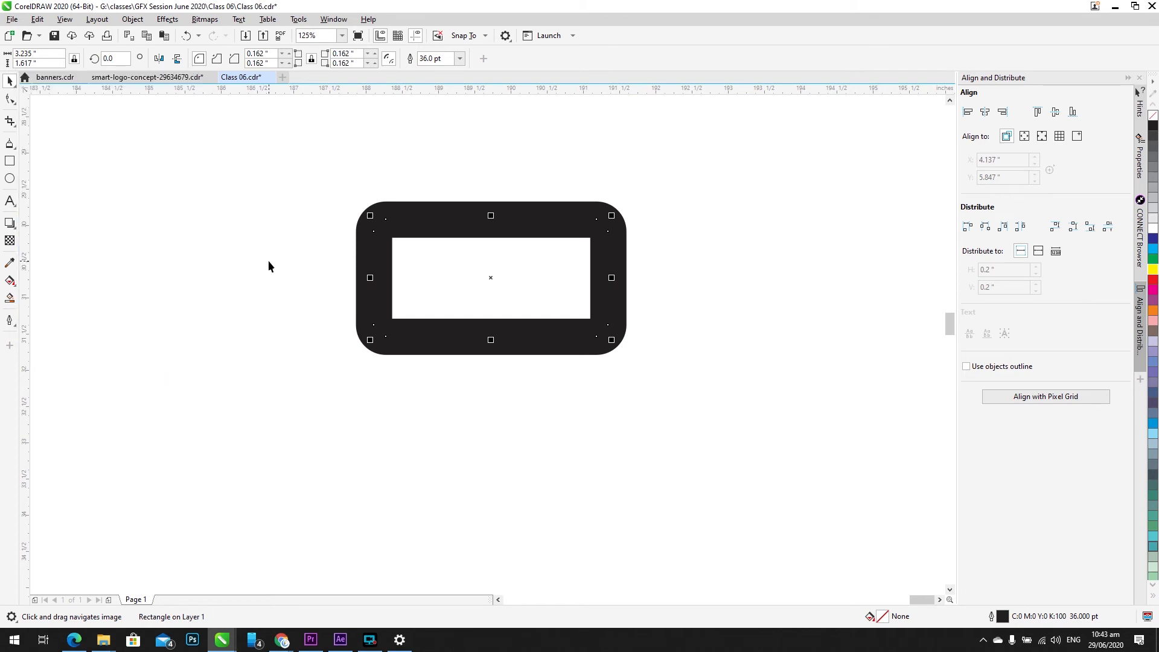
left_click(9, 345)
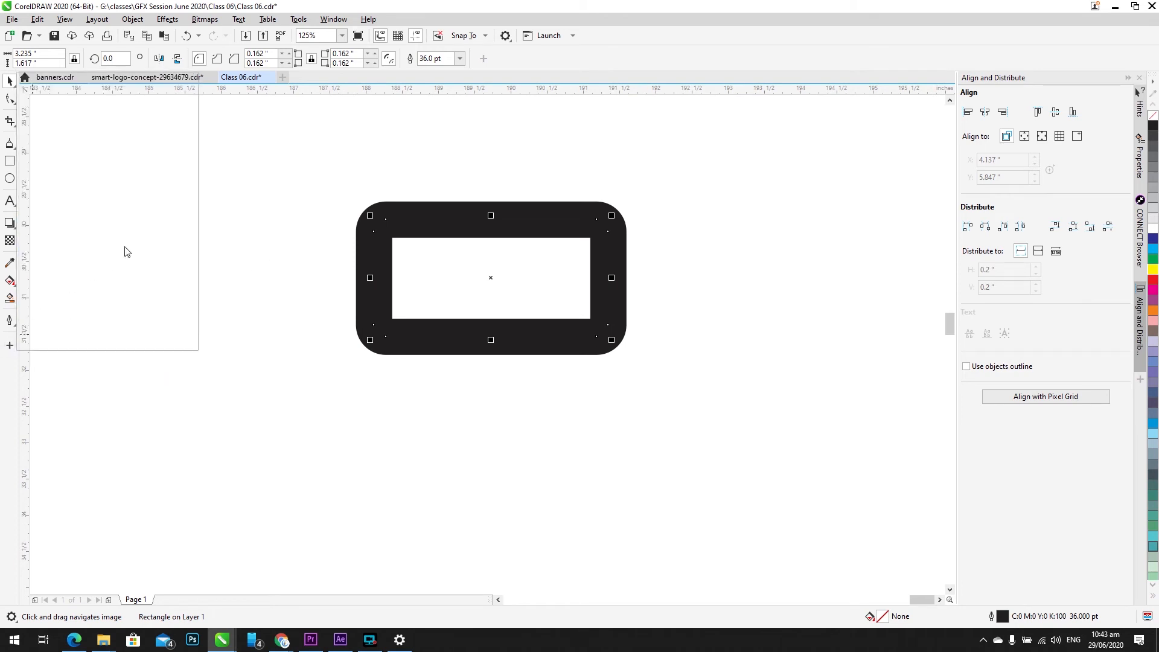
left_click_drag(191, 145, 192, 332)
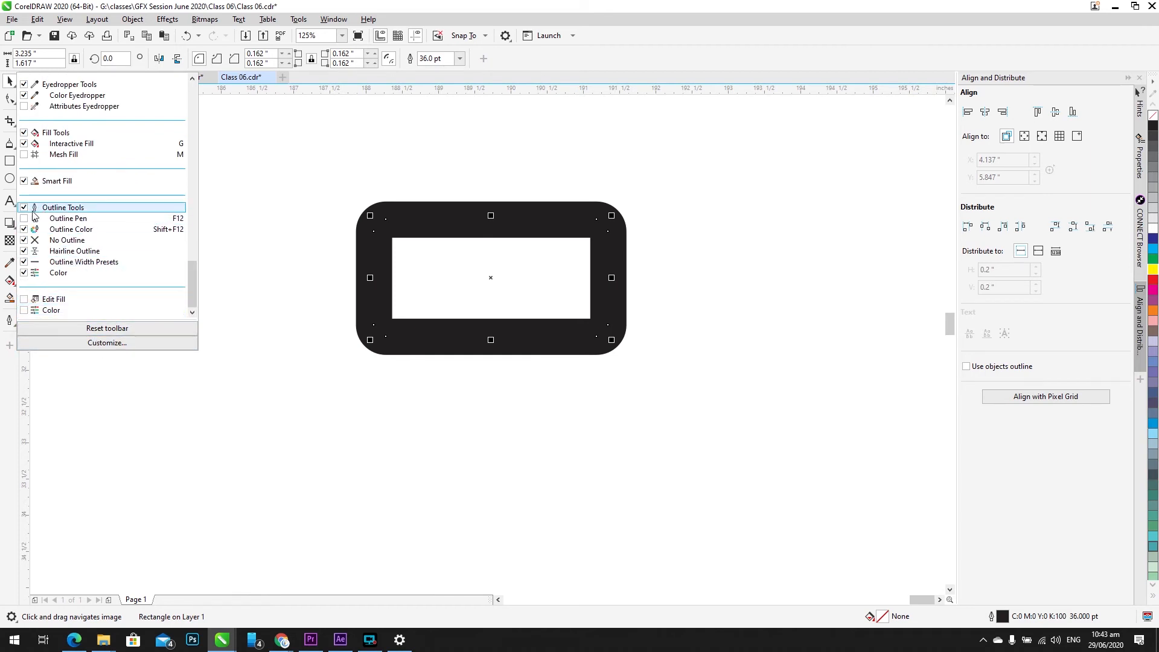
left_click(24, 207)
left_click(24, 208)
left_click(257, 361)
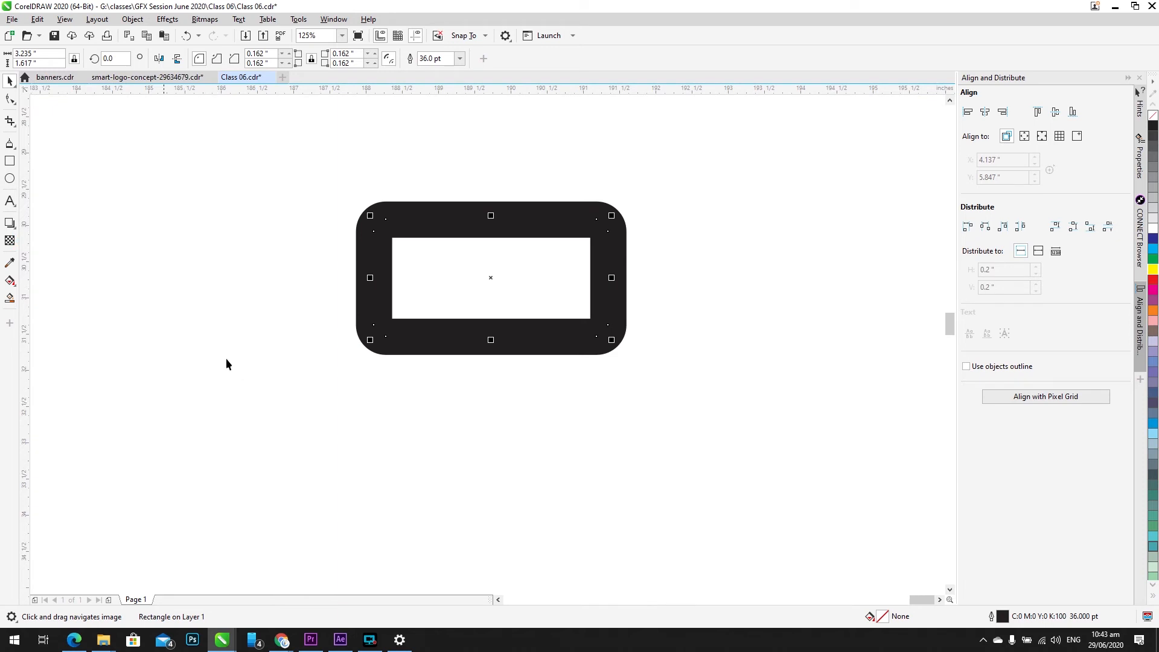
Step: Draw a perfect circle about 7.95 inches in diameter with the Ellipse tool in the empty area between the existing rectangles
left_click_drag(429, 291, 461, 432)
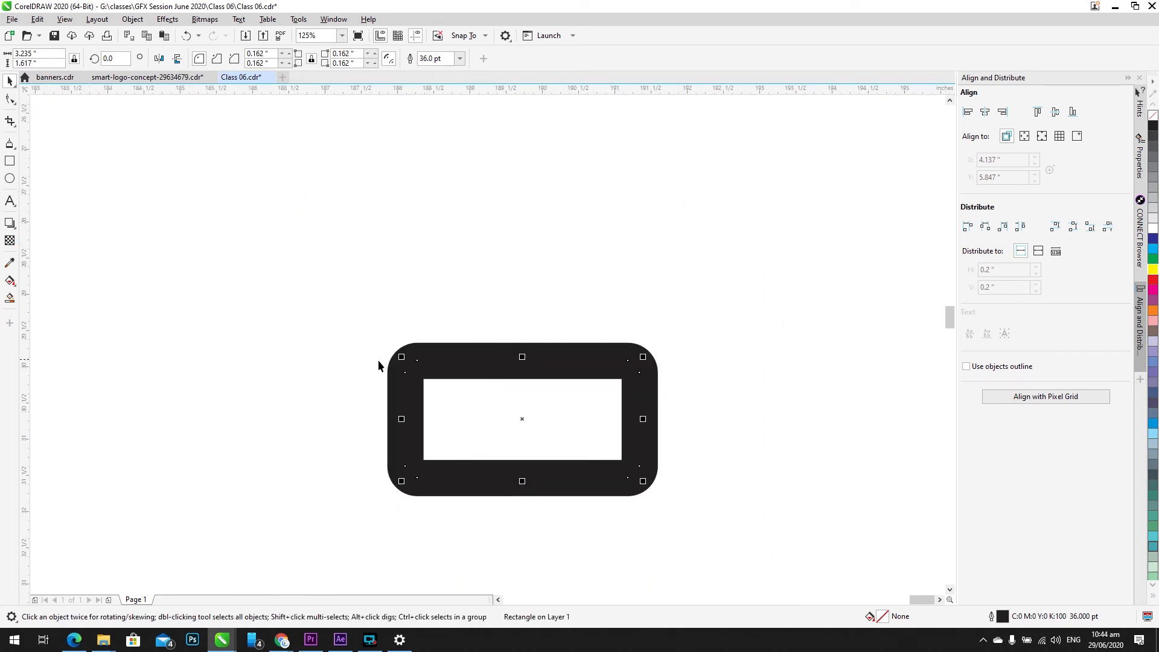
scroll(378, 361, "down", 2)
left_click_drag(366, 385, 421, 362)
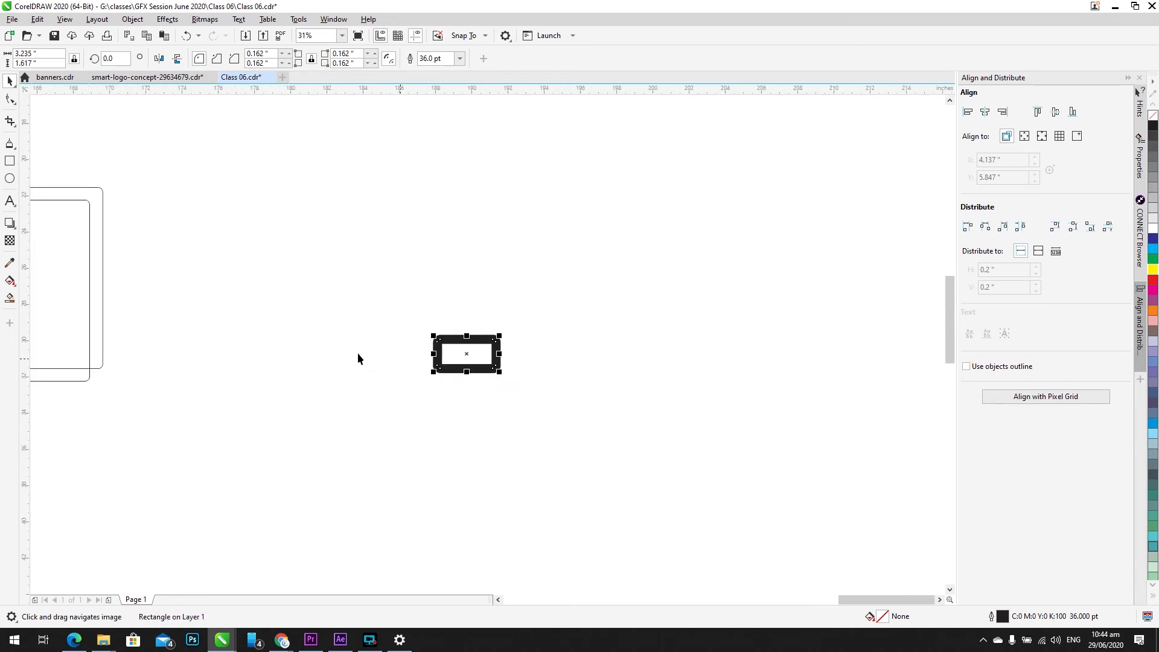
left_click(9, 179)
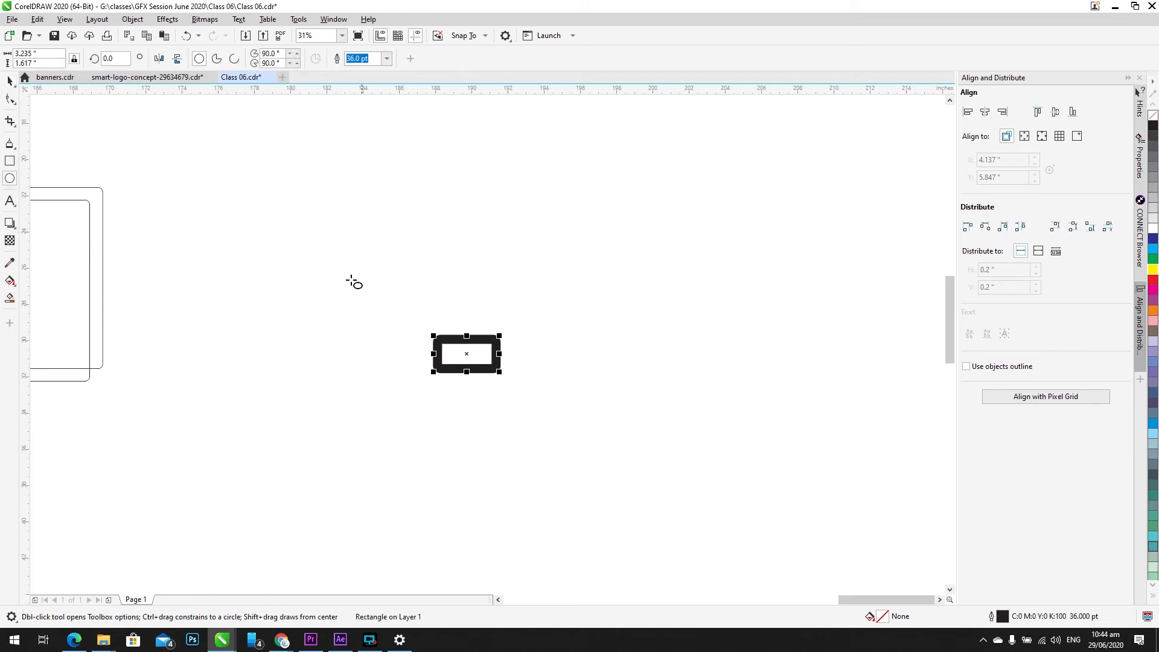
left_click_drag(395, 315, 528, 344)
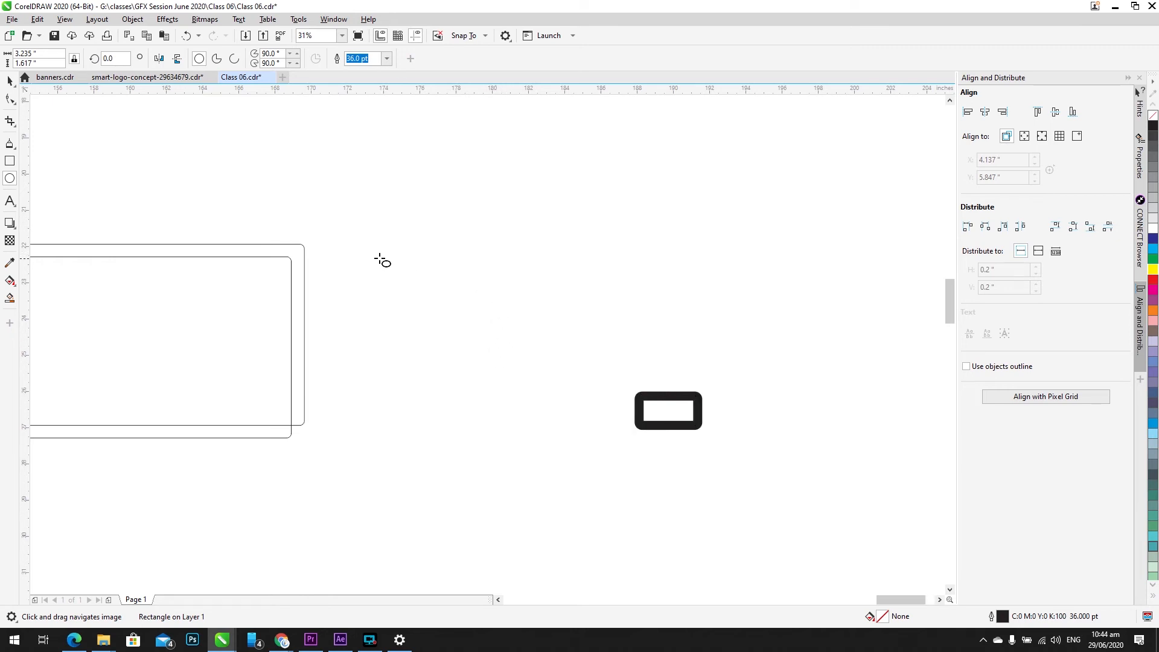
scroll(381, 258, "up", 2)
left_click_drag(363, 185, 666, 322)
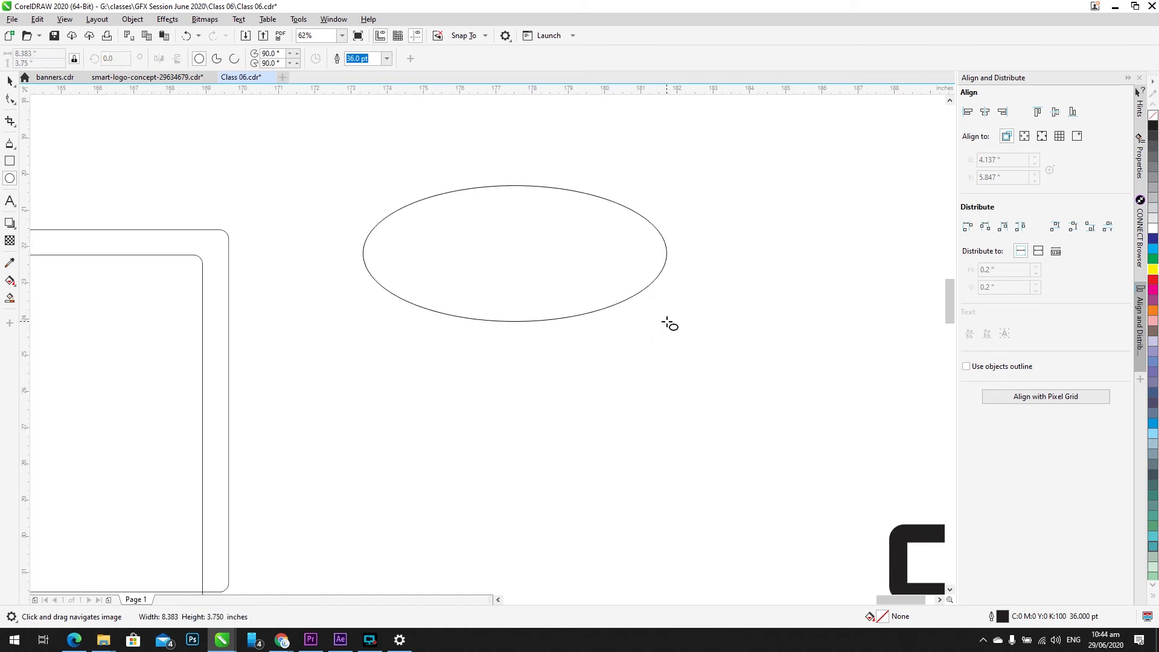
left_click_drag(667, 321, 651, 332)
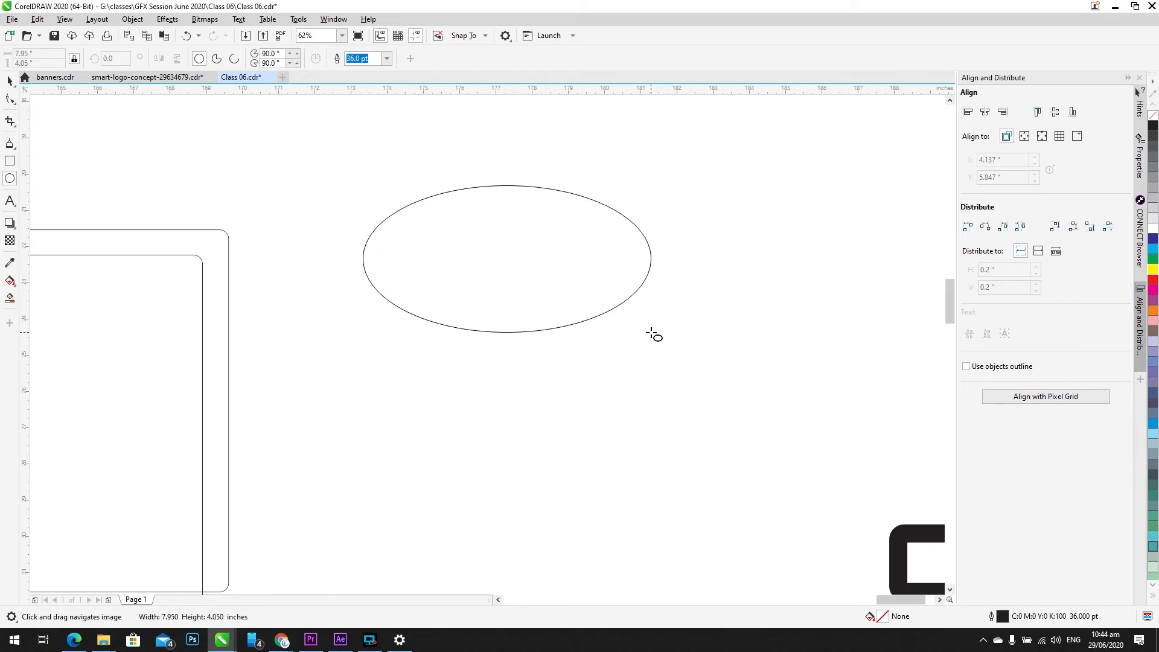
key("ctrl")
left_click_drag(651, 333, 651, 333)
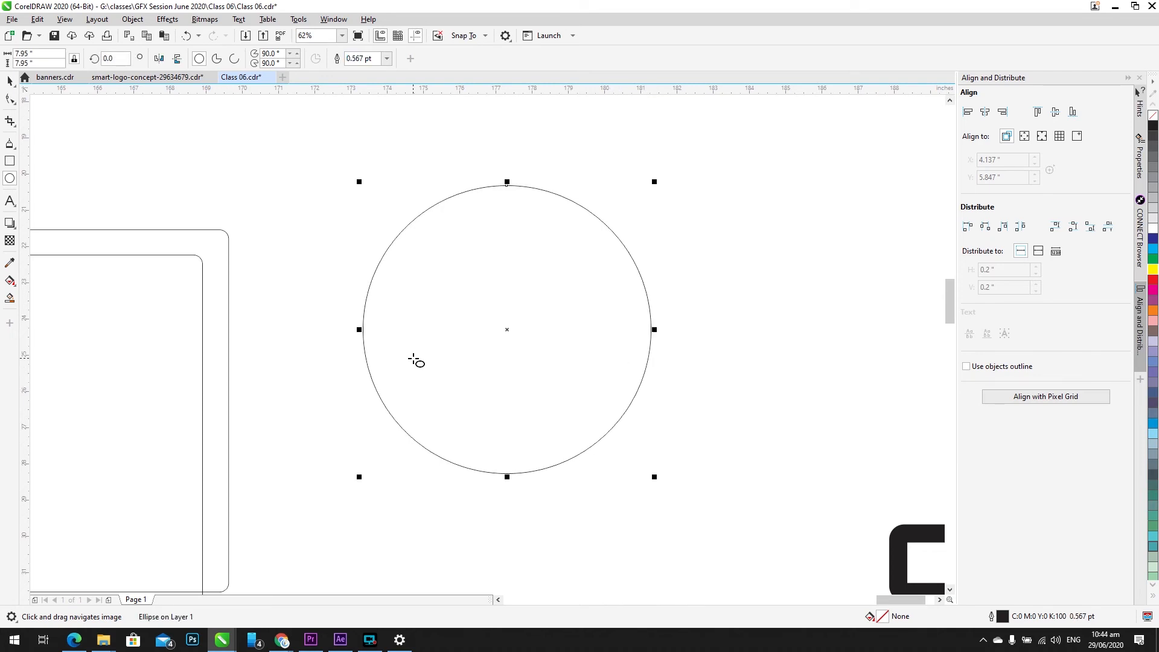
Step: Set the circle's width and height to 10 inches with the ratio locked
left_click(75, 58)
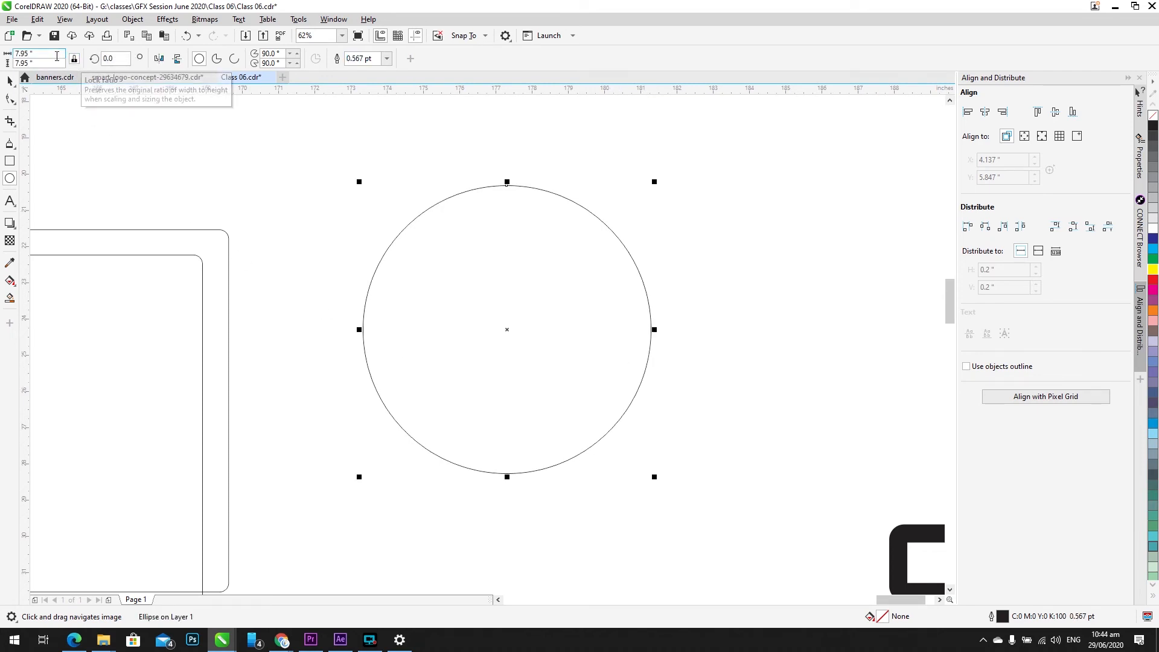
double_click(27, 53)
type("10")
key("Return")
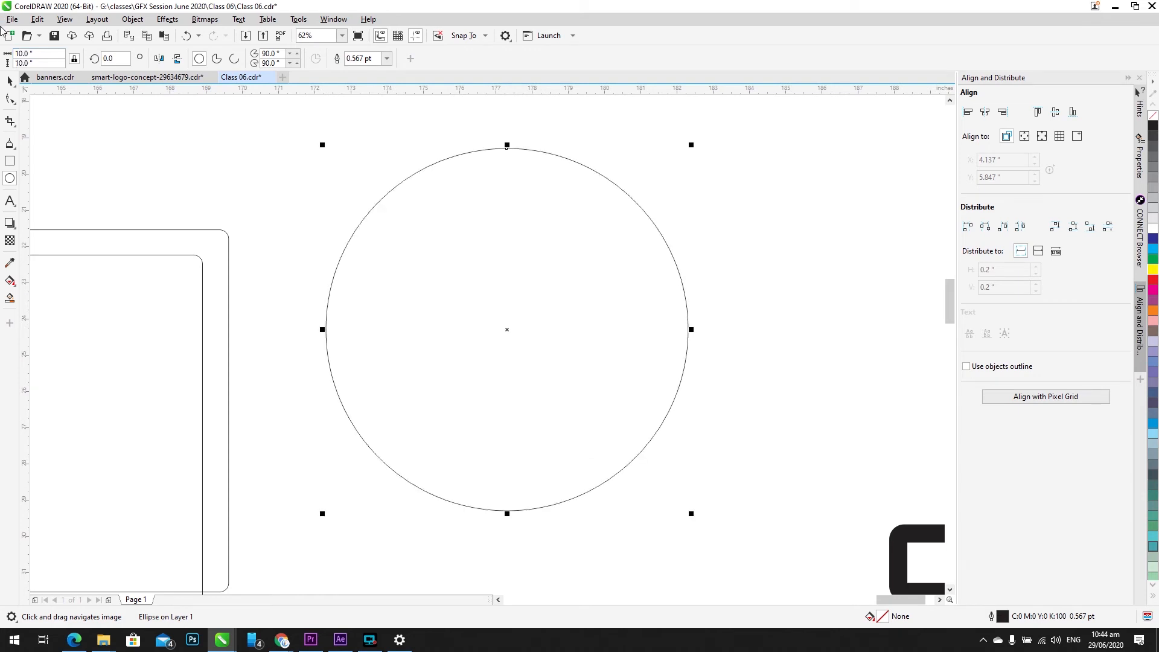
Step: Turn the 10-inch circle into a pie, view its nodes with the Shape tool, and change it to an open arc
left_click_drag(458, 256, 292, 175)
left_click(109, 58)
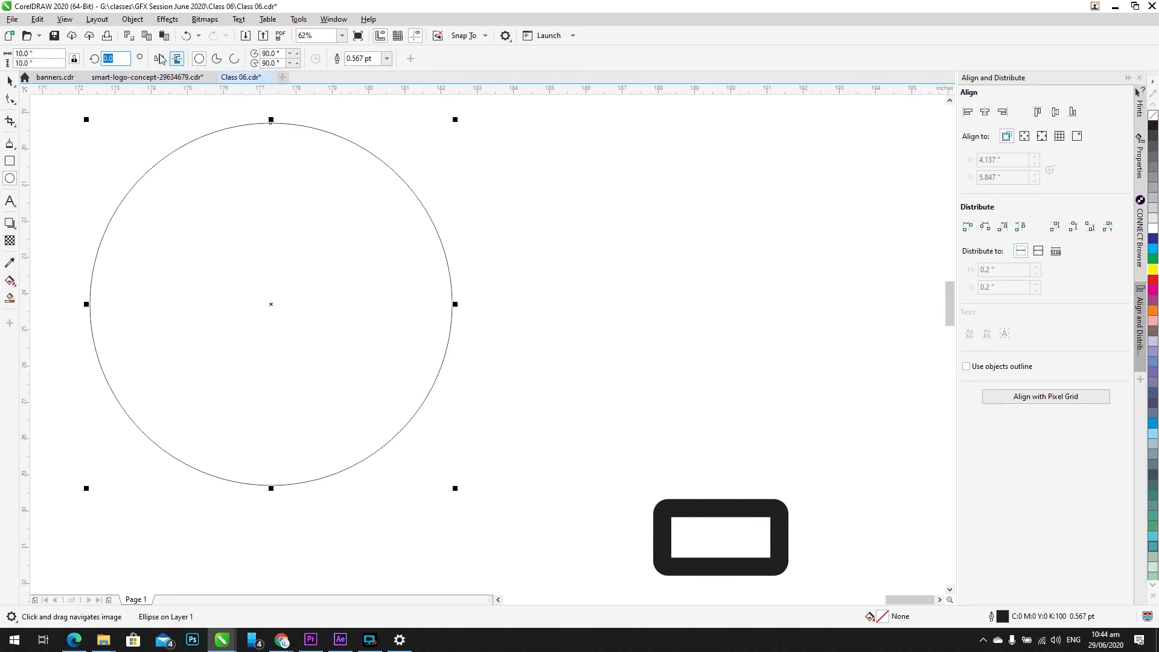
left_click(218, 59)
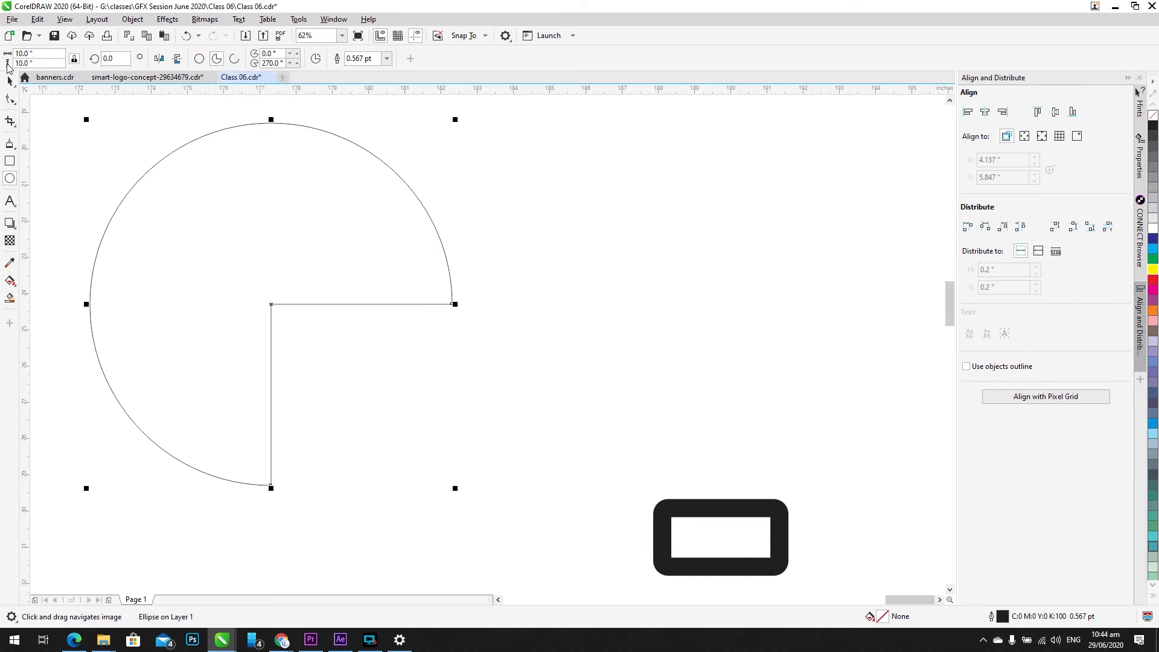
left_click(11, 98)
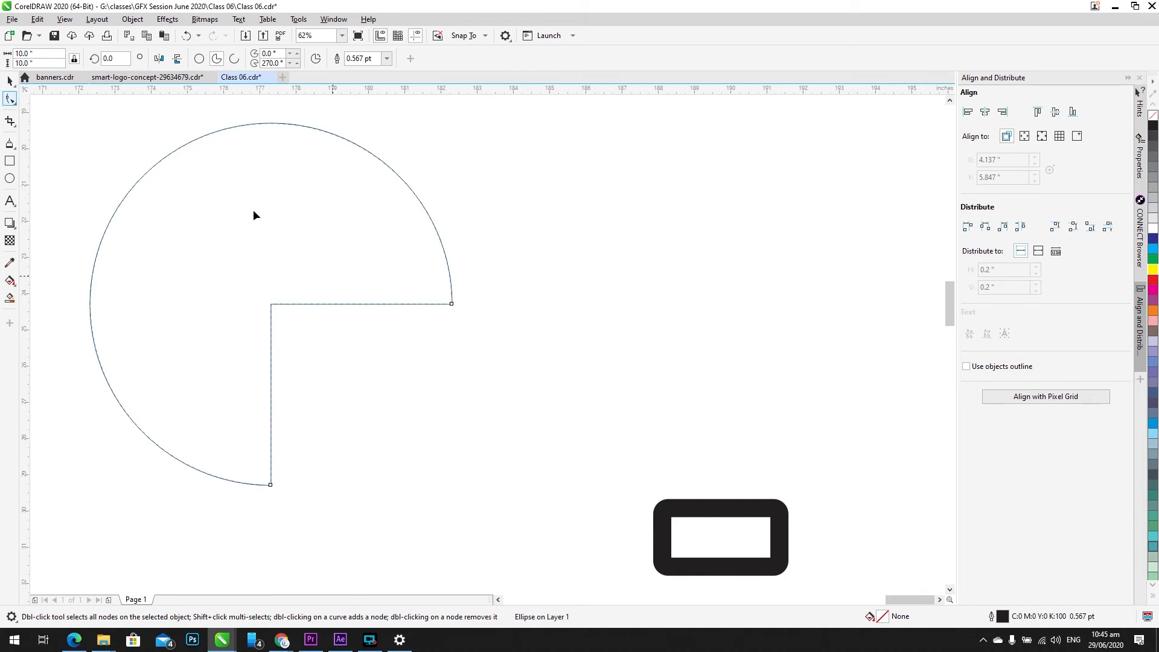
left_click(10, 80)
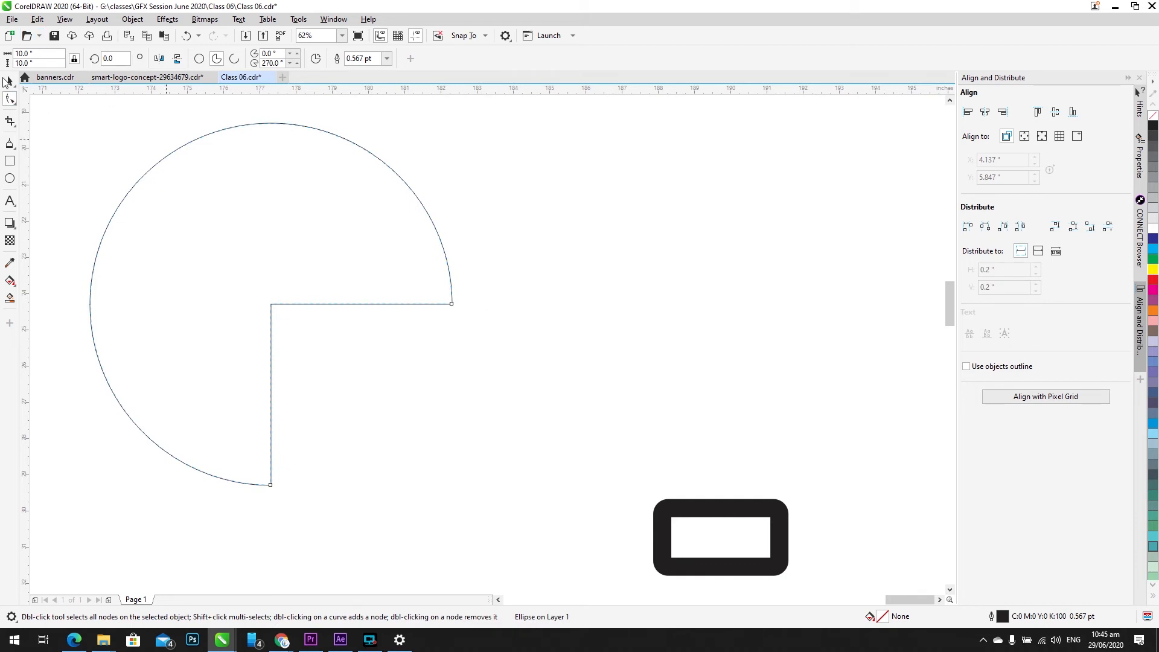
left_click(234, 59)
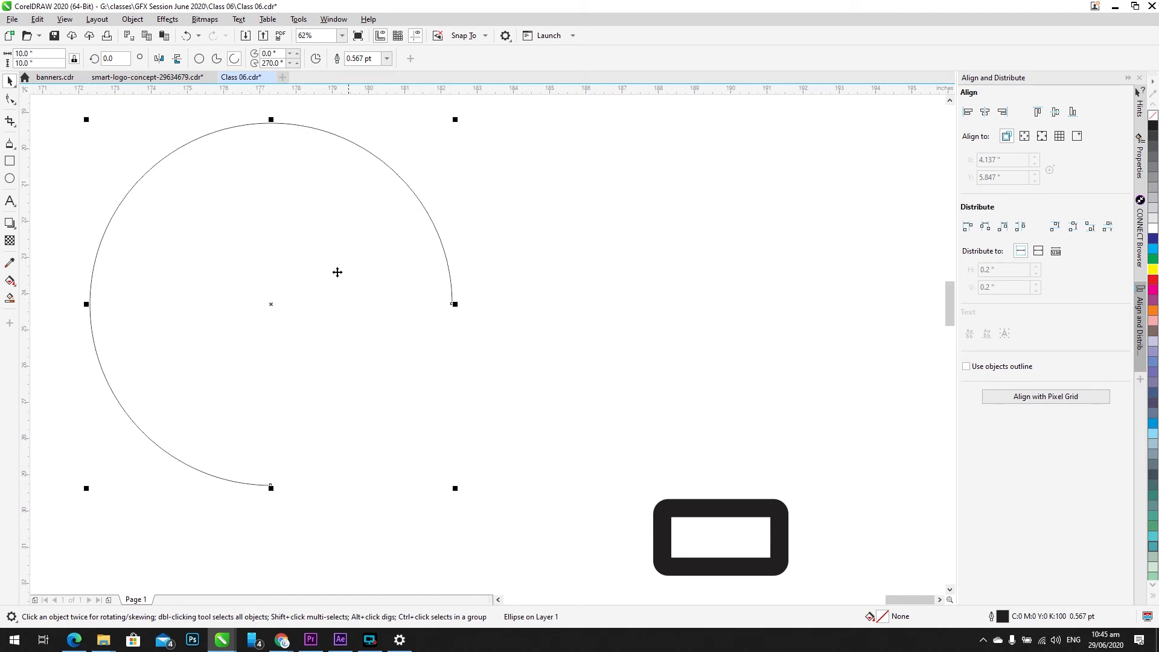
Step: Draw a large rectangle about 32.5 by 14.3 inches in the empty area beside the arc
scroll(189, 264, "down", 3)
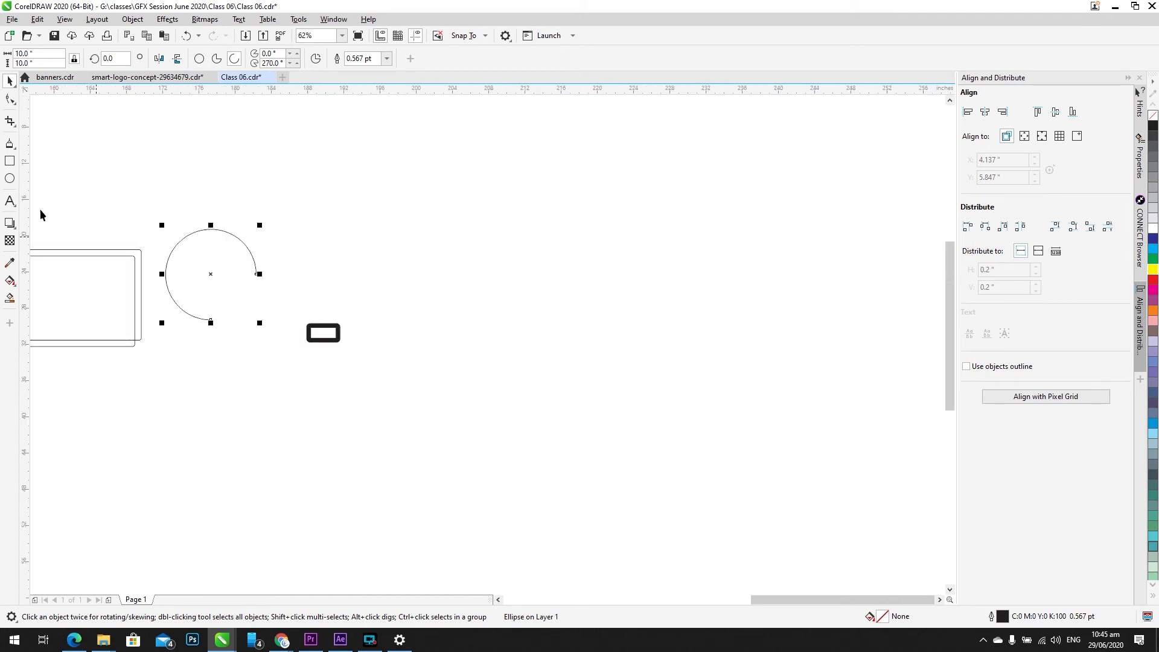
left_click(10, 162)
left_click_drag(282, 163, 574, 297)
scroll(457, 275, "up", 2)
left_click_drag(365, 269, 367, 474)
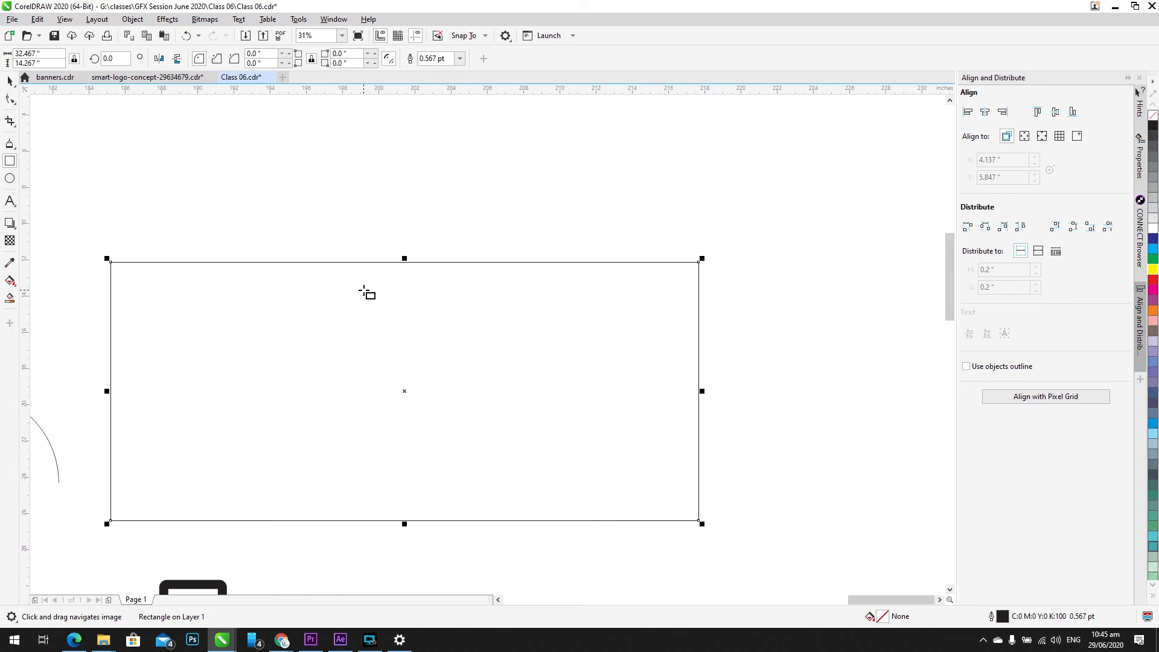
Step: Round the new rectangle's corners to about 1.233 inches with the Shape tool, trying scalloped and chamfered styles before returning to round
left_click(10, 100)
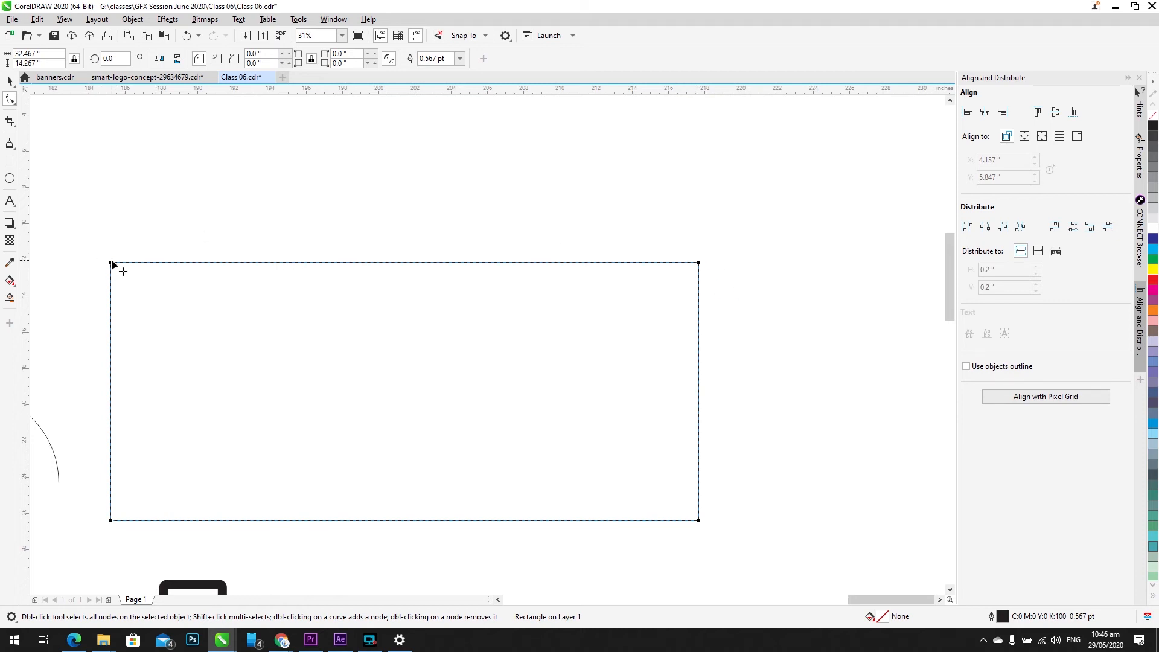
left_click_drag(112, 264, 132, 289)
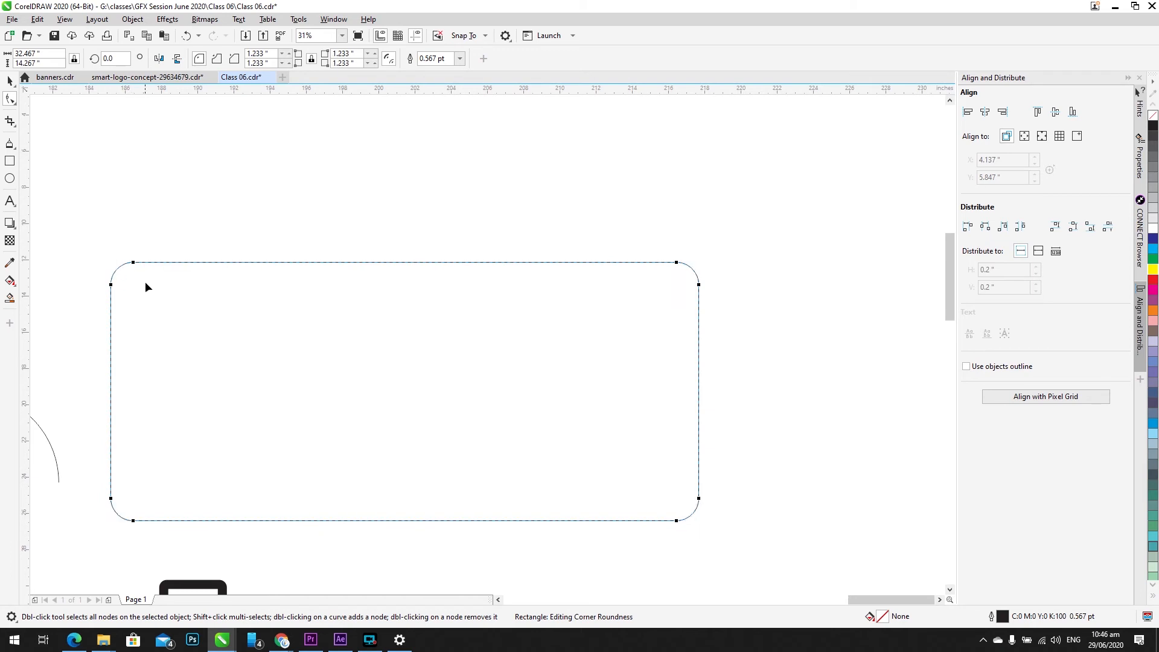
left_click(217, 59)
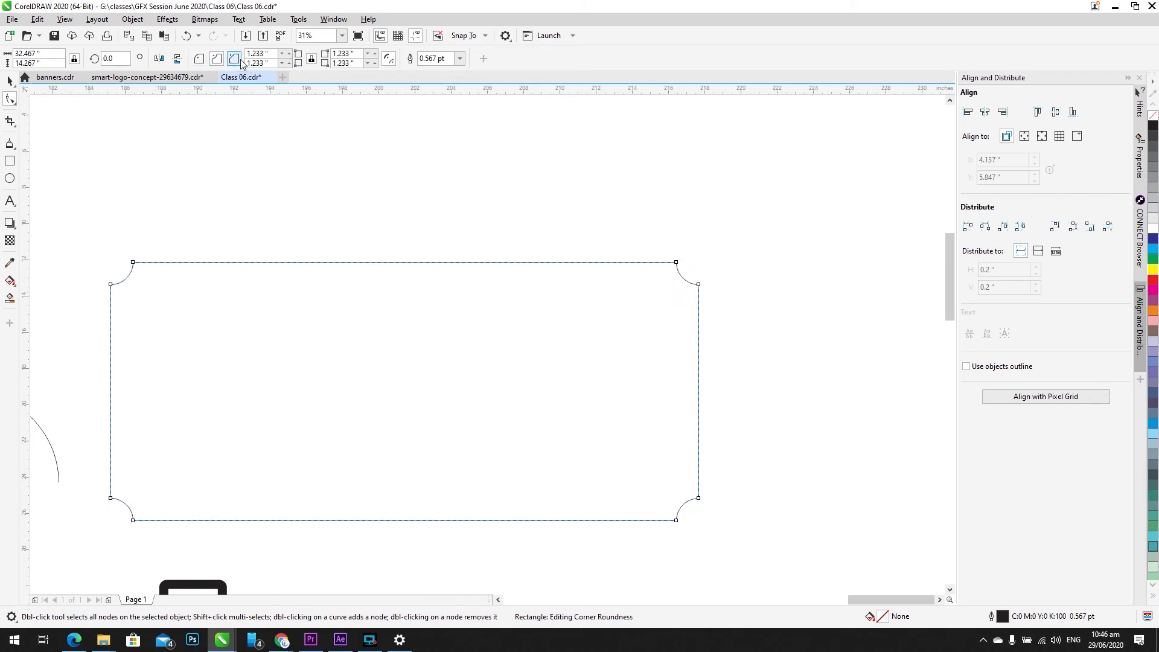
left_click(234, 59)
left_click(199, 60)
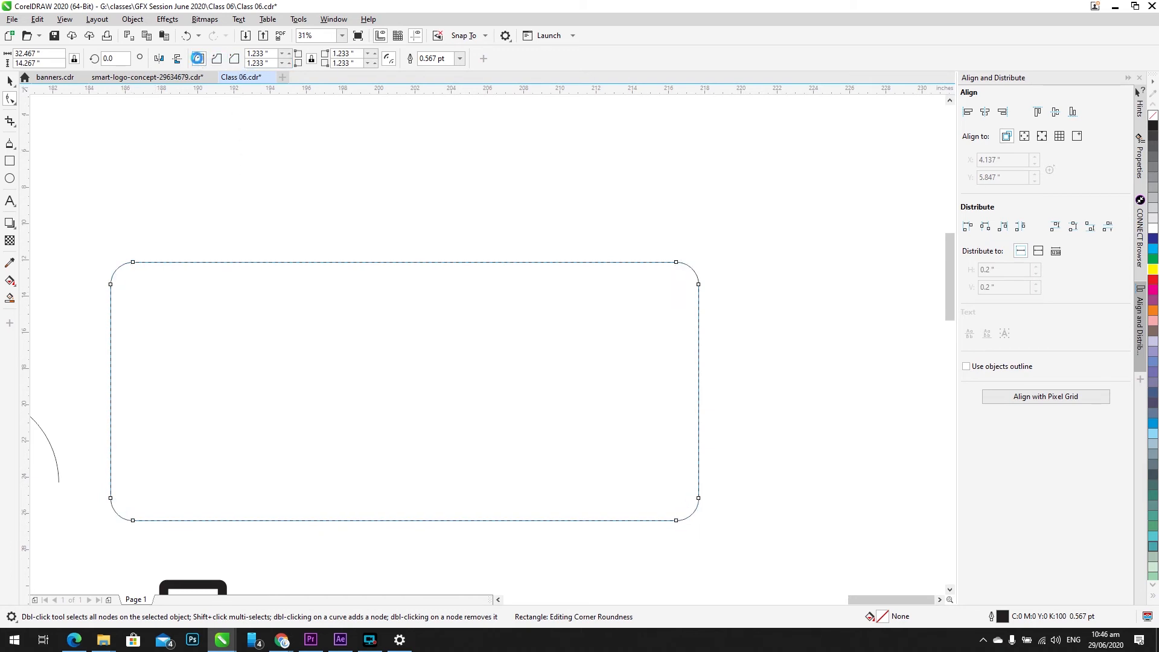
Step: Examine the nodes of the arc, the 20 by 10 inch rectangle and the thick-outlined rectangle with the Shape tool
left_click(10, 178)
scroll(186, 322, "down", 3)
left_click_drag(241, 332, 328, 339)
left_click(310, 363)
scroll(313, 364, "up", 1)
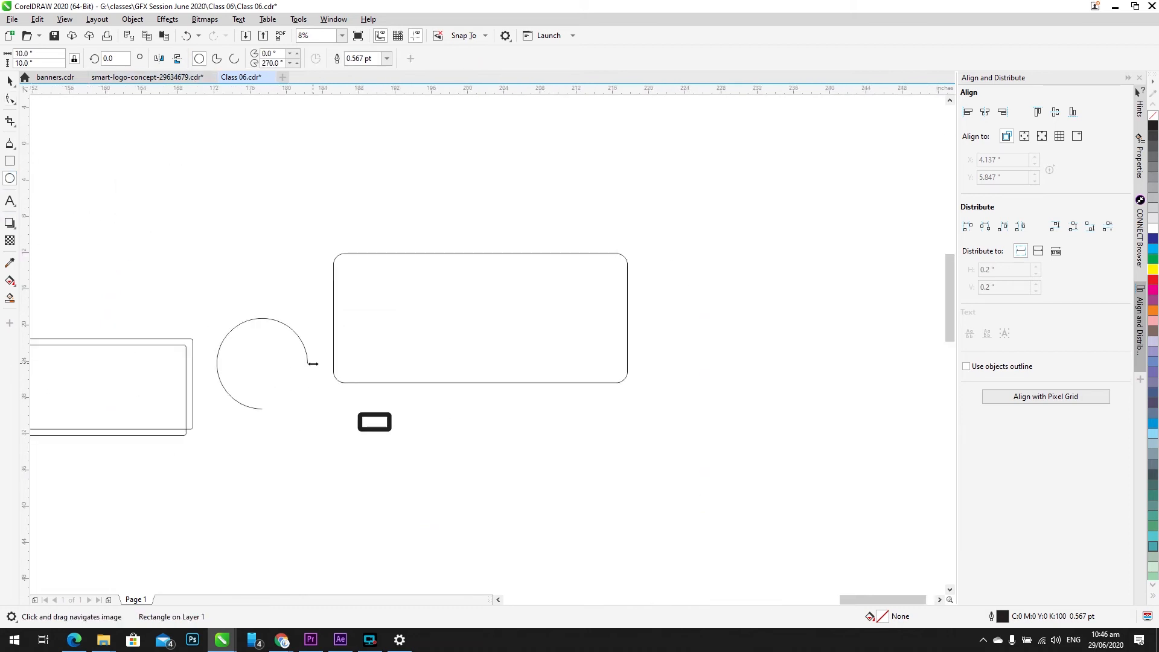
scroll(313, 364, "up", 2)
left_click(10, 99)
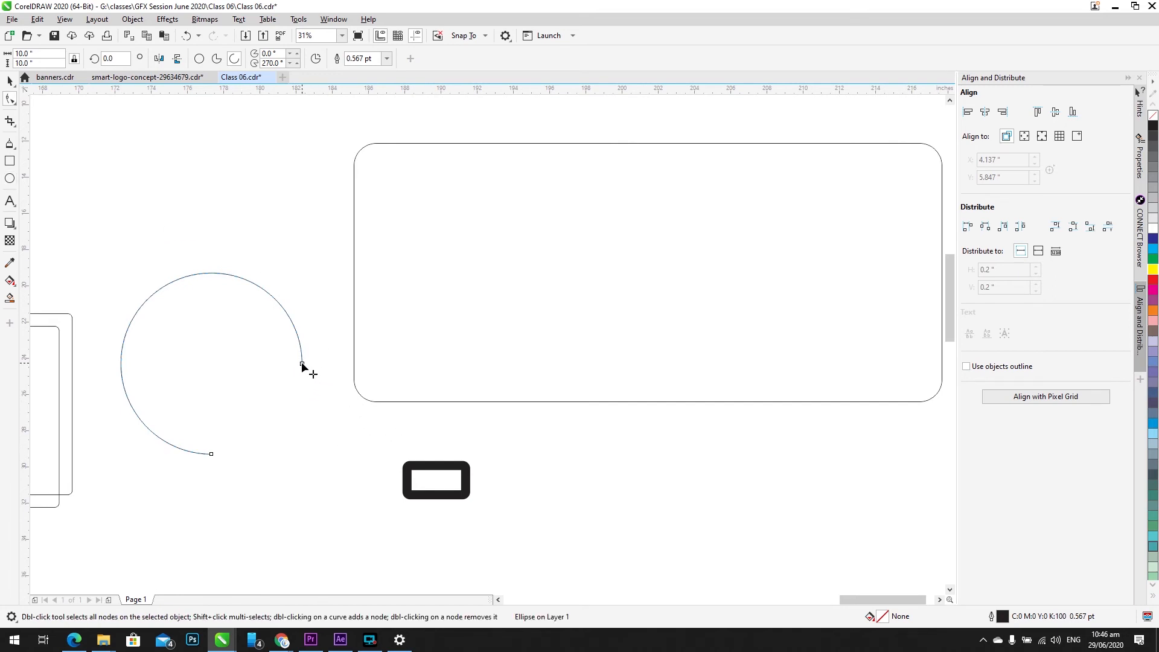
left_click(72, 320)
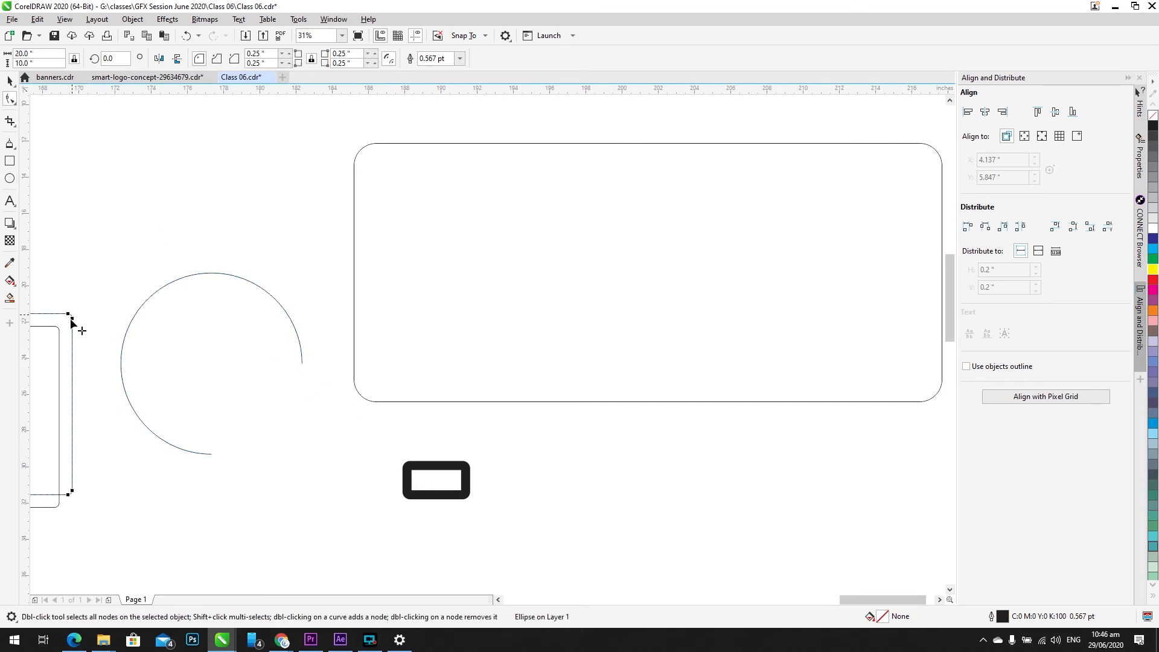
left_click(442, 475)
scroll(441, 470, "up", 2)
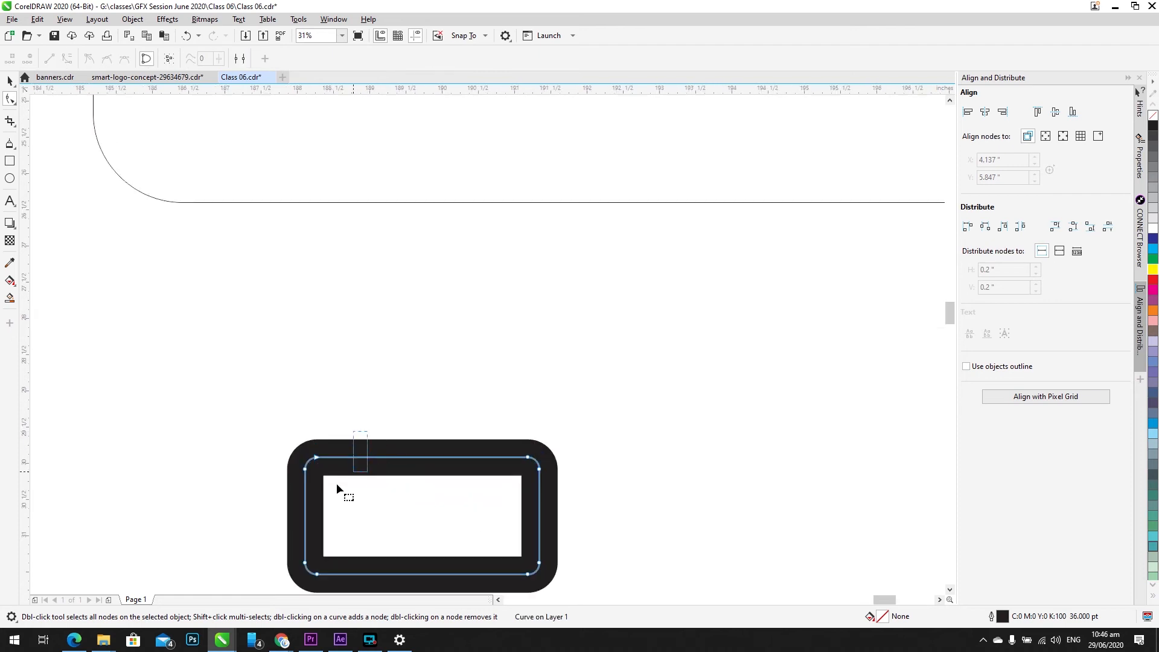
left_click(305, 481)
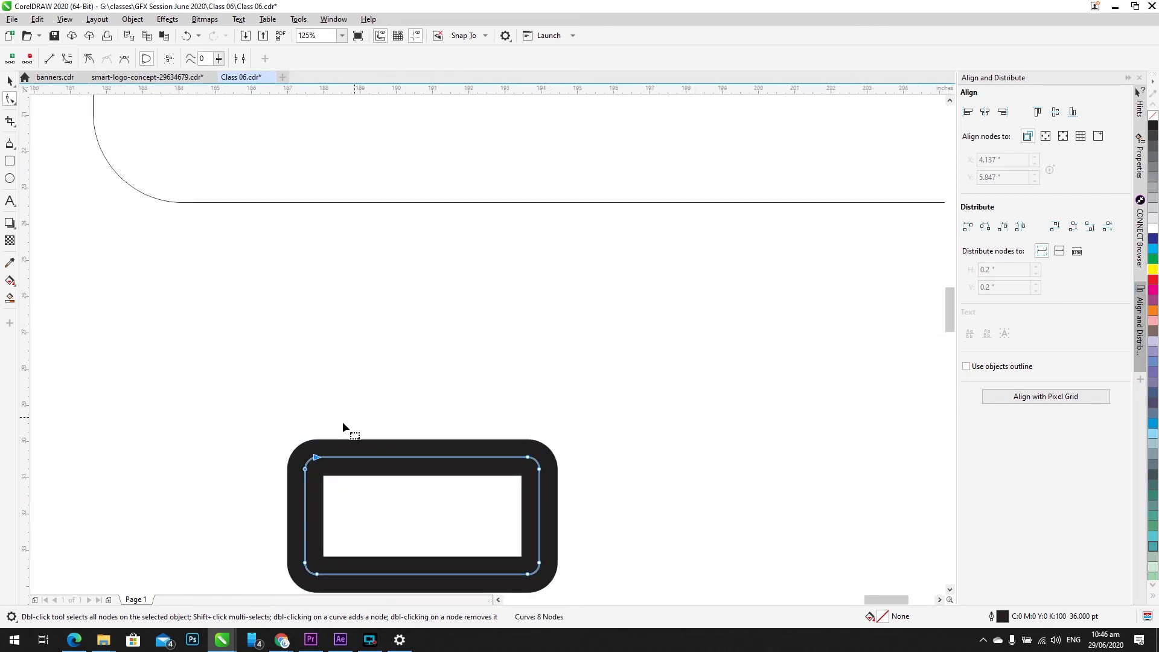
Step: Select the arc and convert it back to a full ellipse
scroll(342, 422, "down", 5)
left_click(234, 255)
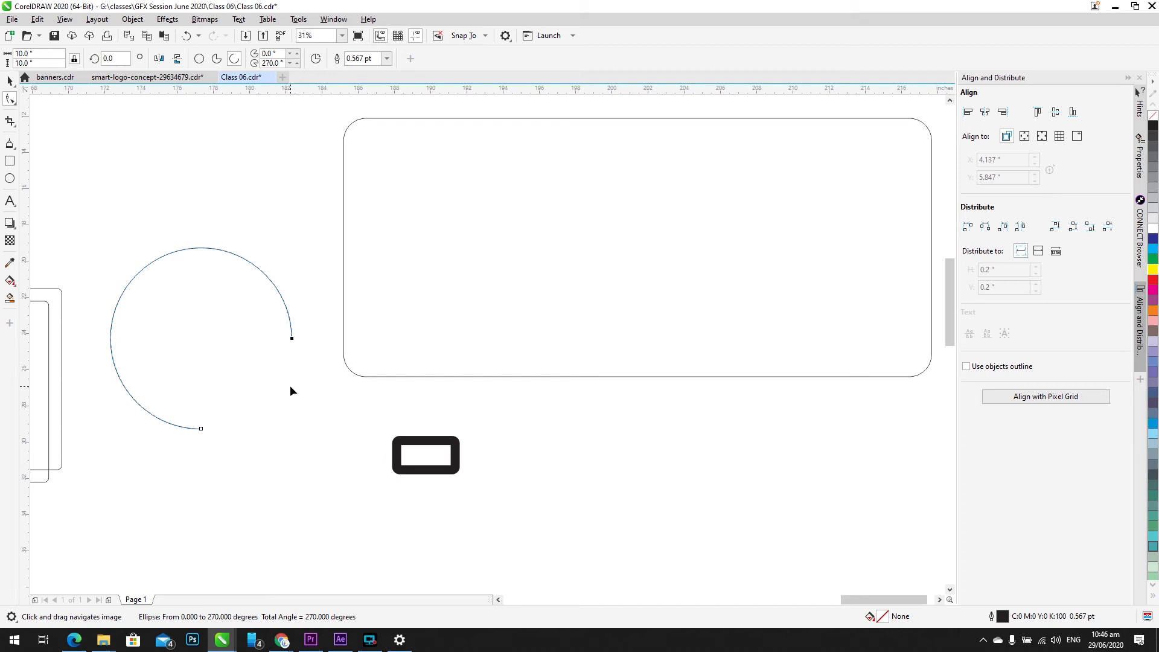
left_click(199, 58)
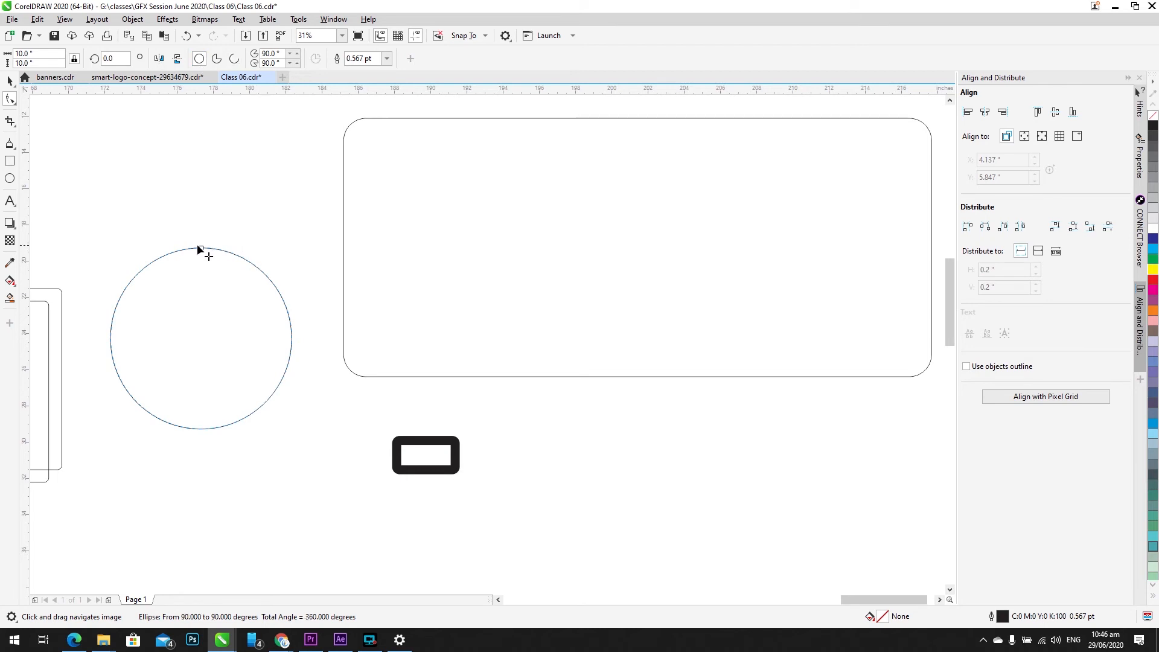
Step: Reshape the circle by its nodes into an arc from about 144.5 to 238.2 degrees, and switch it between pie and arc
left_click_drag(288, 307, 267, 291)
left_click_drag(287, 349, 284, 375)
left_click_drag(96, 307, 164, 395)
left_click_drag(201, 248, 122, 283)
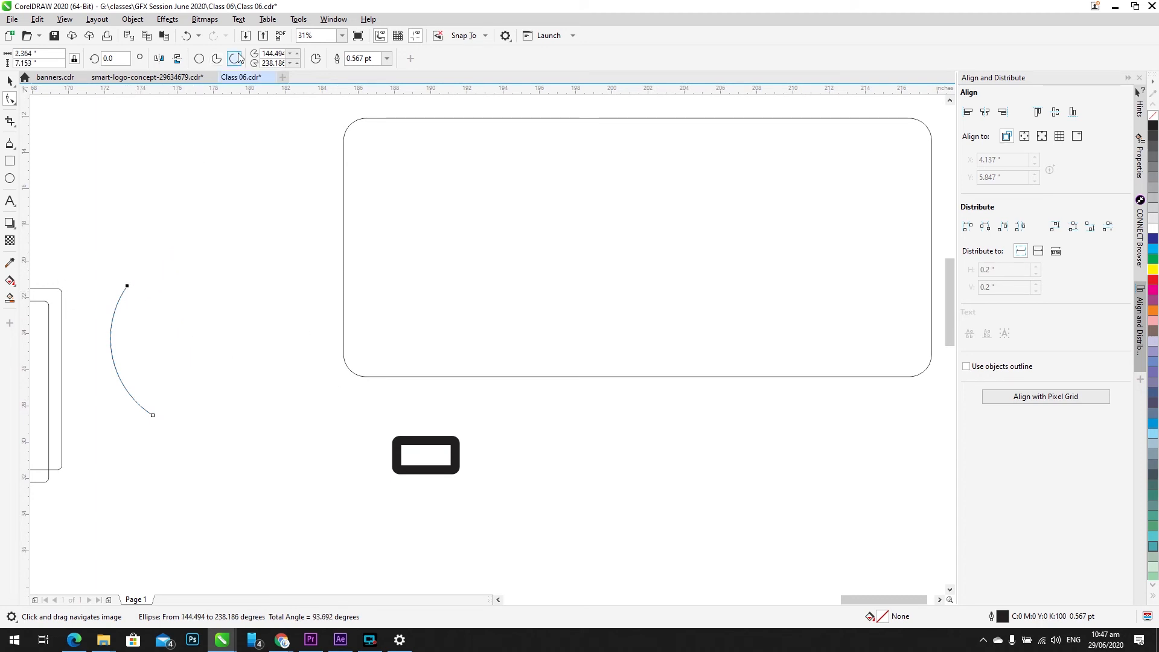
left_click(218, 59)
left_click(234, 59)
left_click(219, 59)
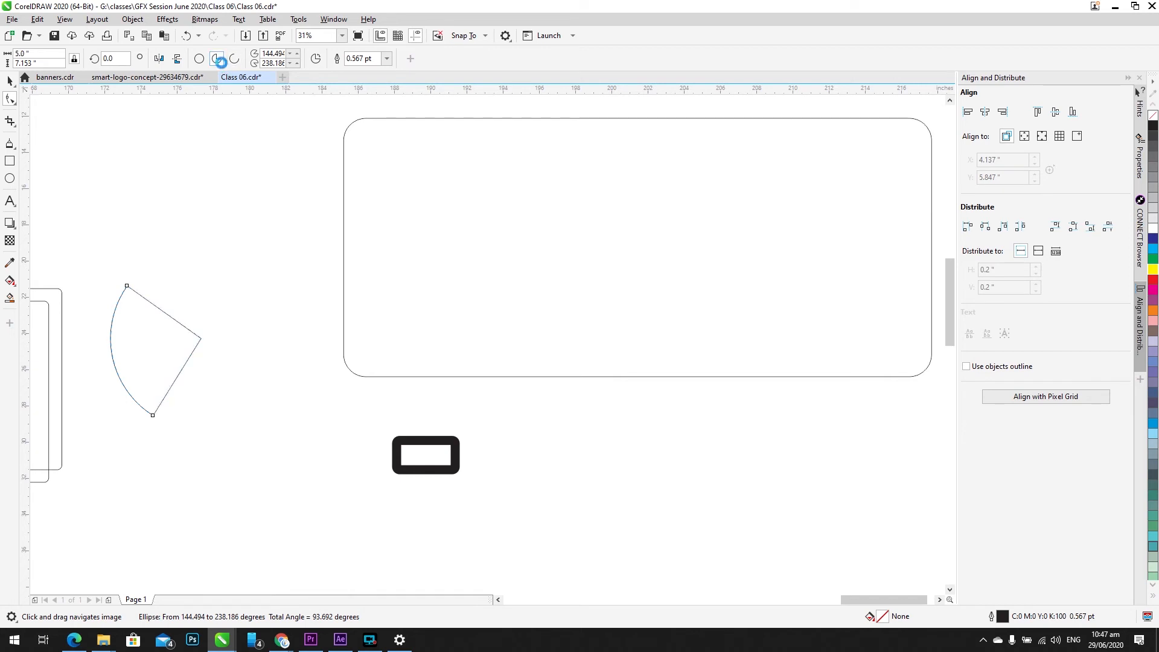
left_click(234, 59)
Step: Undo the arc and pie edits back to the complete circle, and try moving the circle with the Pick tool
key("ctrl+z")
key("ctrl+z")
key("ctrl+z")
key("ctrl+z")
key("ctrl+z")
key("ctrl+z")
key("ctrl+z")
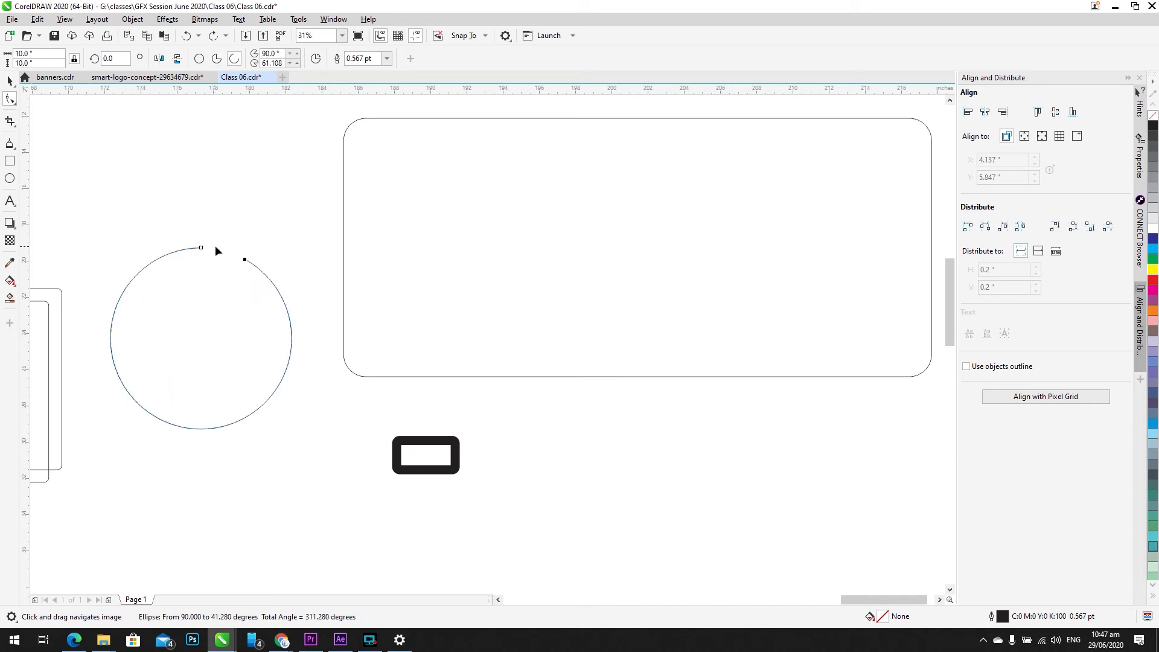
key("ctrl+z")
key("ctrl+z")
key("space")
left_click_drag(193, 257, 232, 203)
key("ctrl+z")
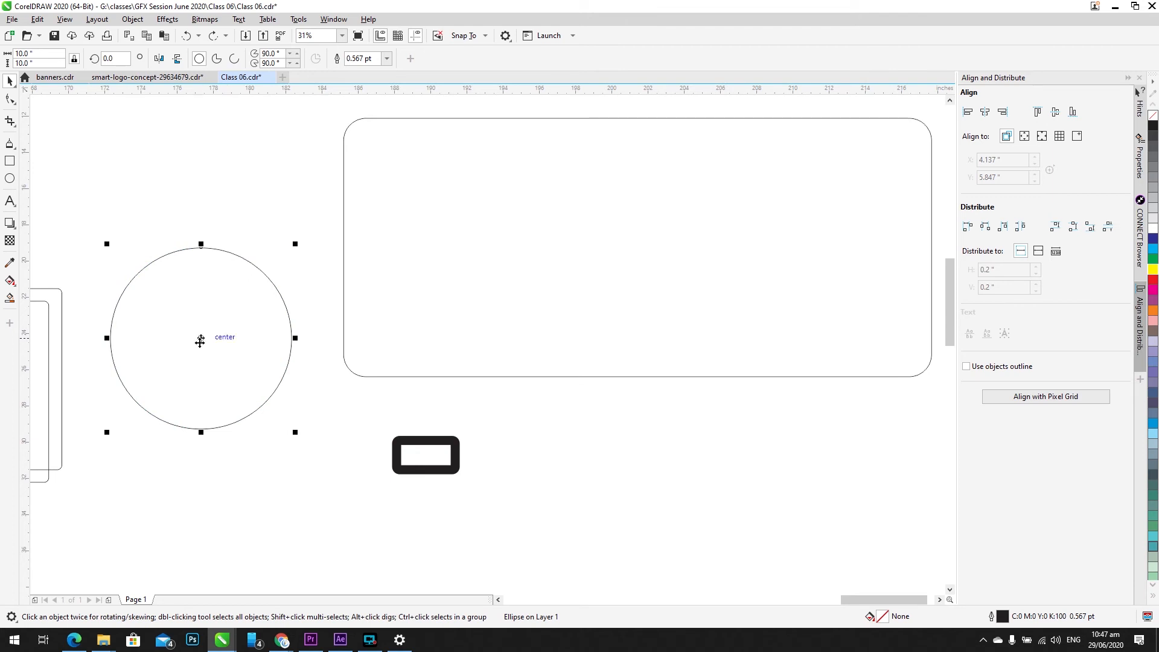
Step: Draw a straight vertical line with the Freehand tool and centre it on the circle horizontally and vertically
key("shift+F2")
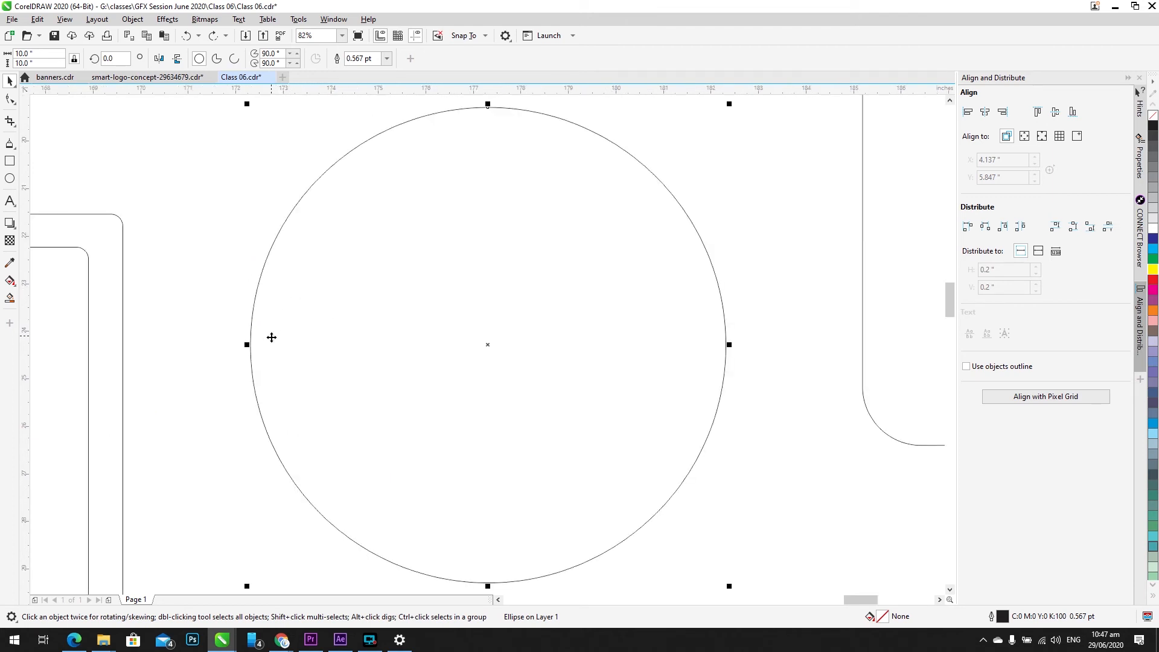
scroll(291, 319, "down", 2)
key("F5")
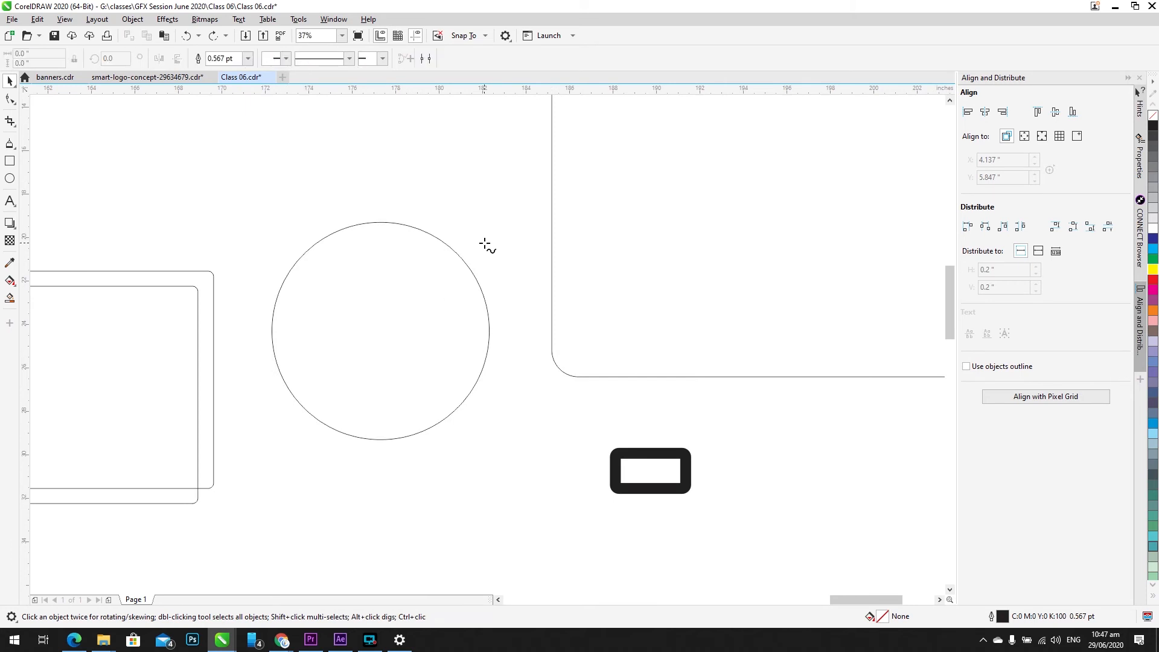
left_click(469, 207)
left_click(451, 440, "ctrl")
key("space")
left_click(422, 341, "shift")
key("c")
key("e")
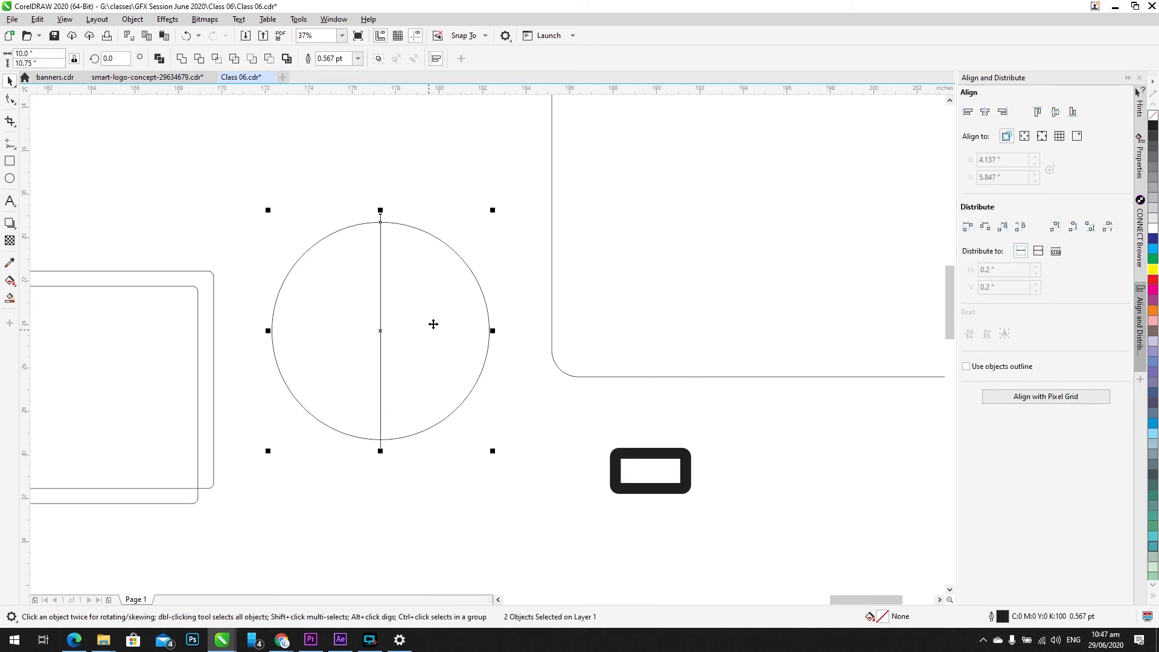
Step: Stretch the vertical line about its centre to about 19.265 inches, and make a copy rotated by 90 degrees
left_click(434, 318, "shift")
left_click_drag(381, 211, 380, 118)
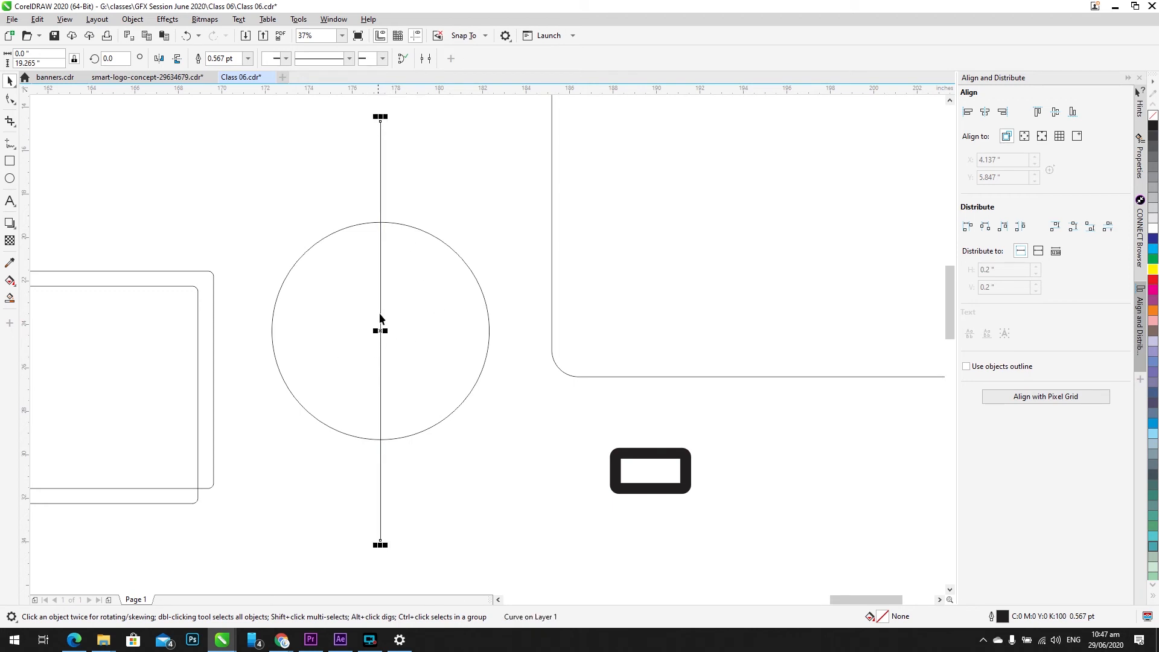
left_click(381, 165)
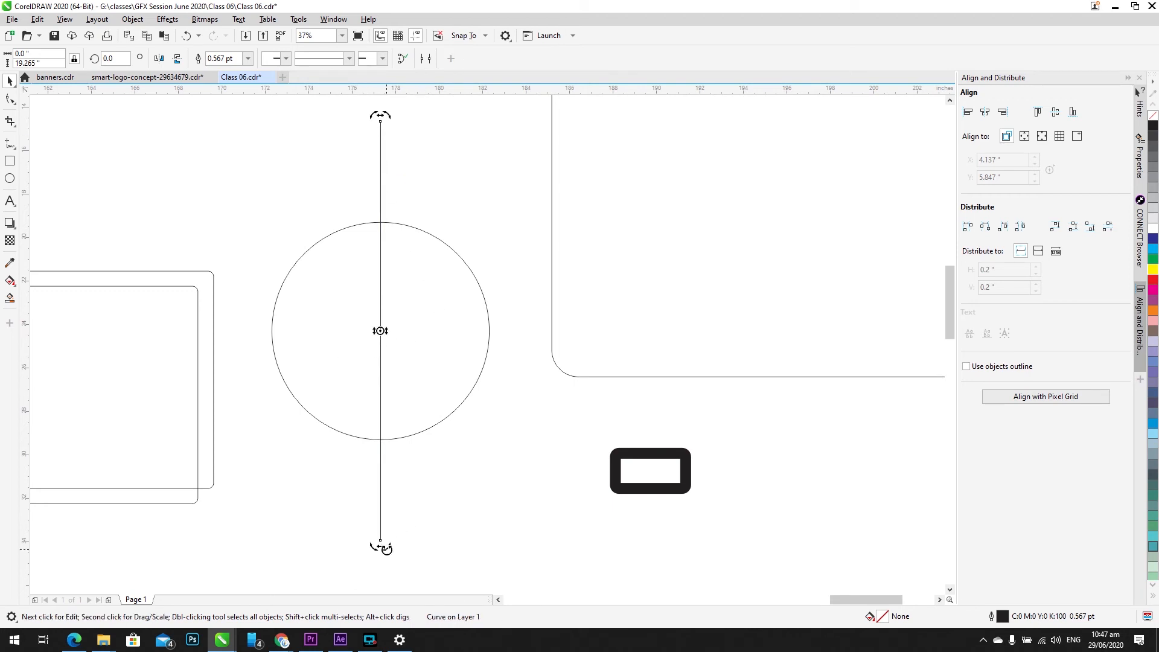
left_click_drag(387, 549, 546, 307)
right_click(546, 307)
key("Escape")
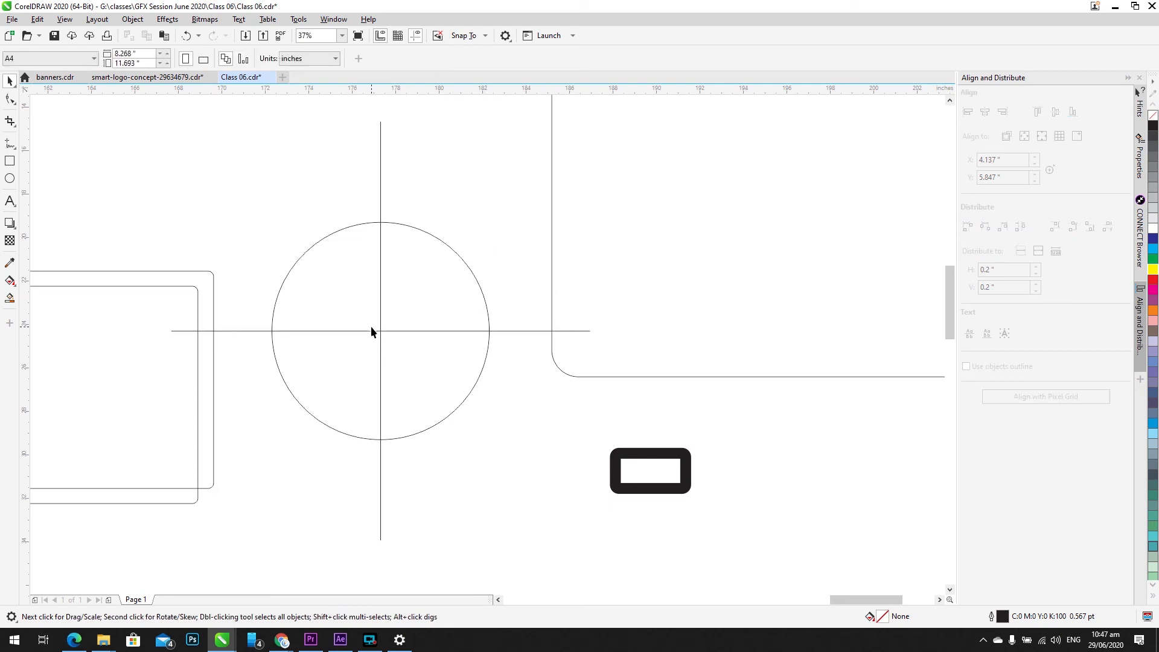
left_click(553, 331)
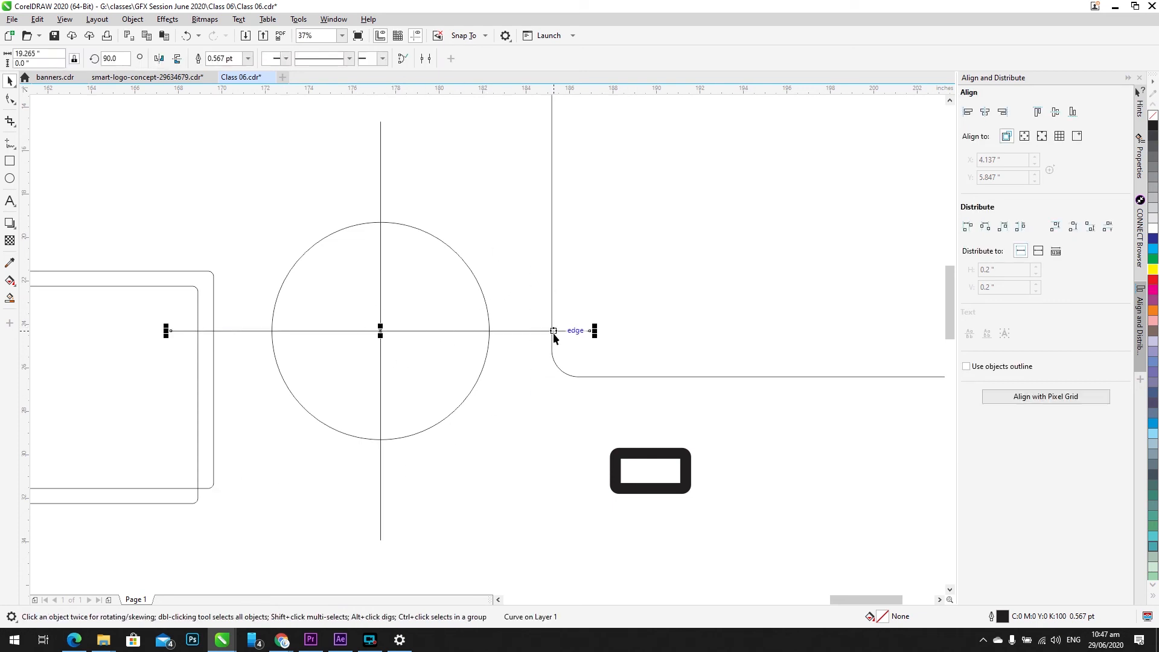
key("Escape")
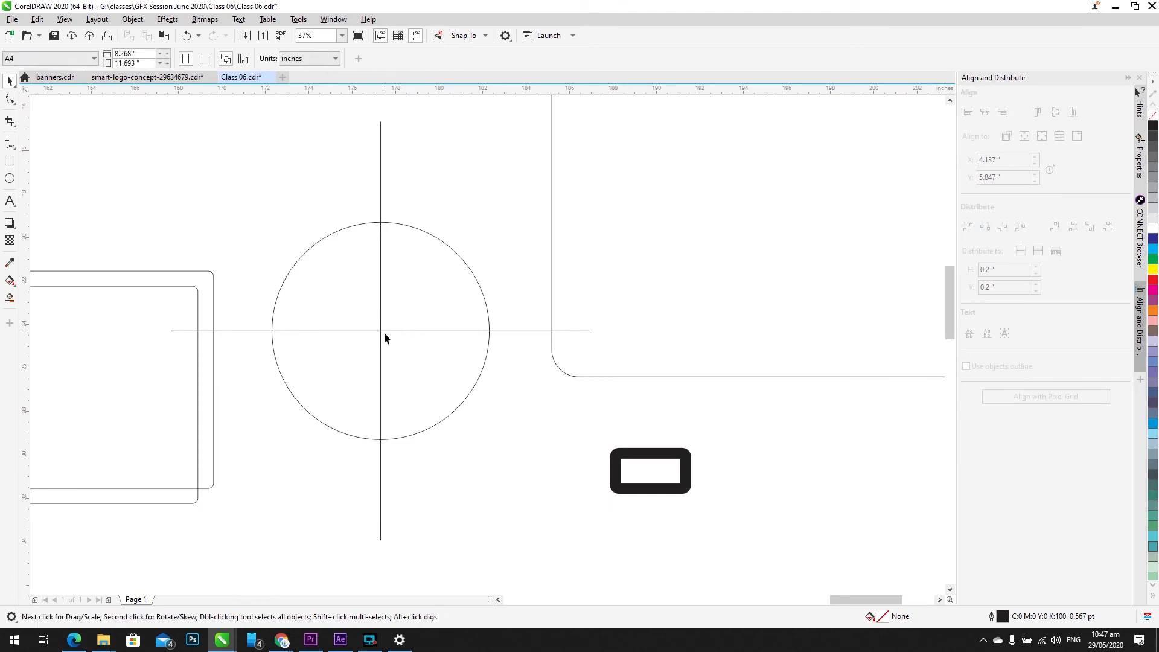
Step: Draw a 5-inch vertical line from the circle's topmost point to its centre
key("F5")
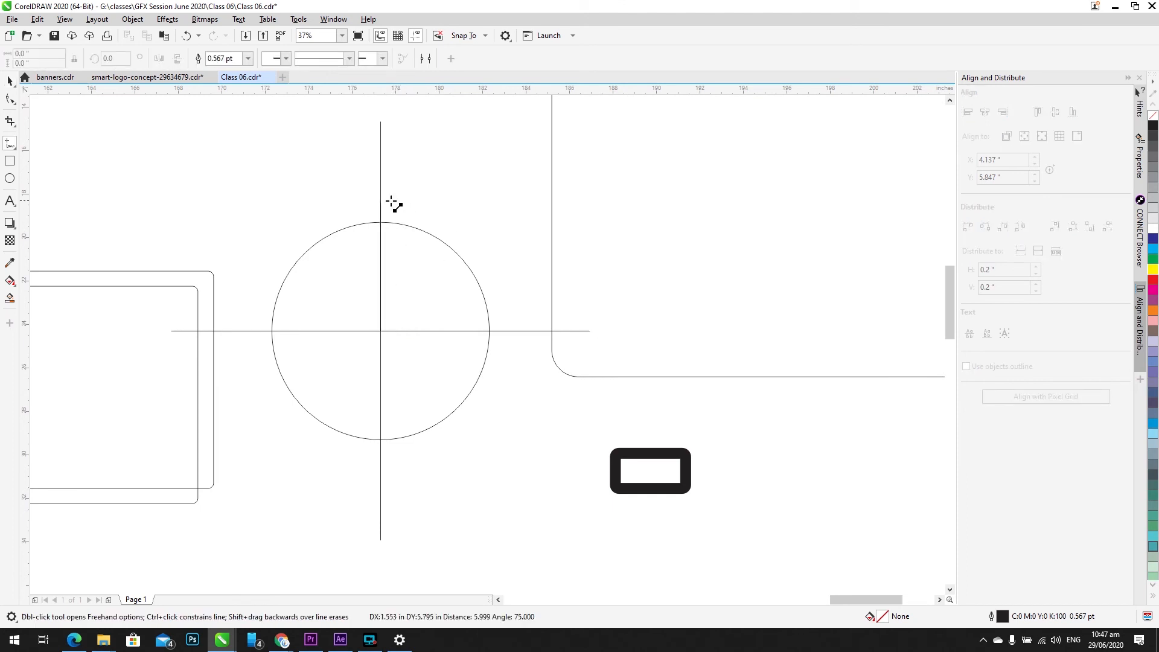
left_click_drag(380, 222, 380, 331)
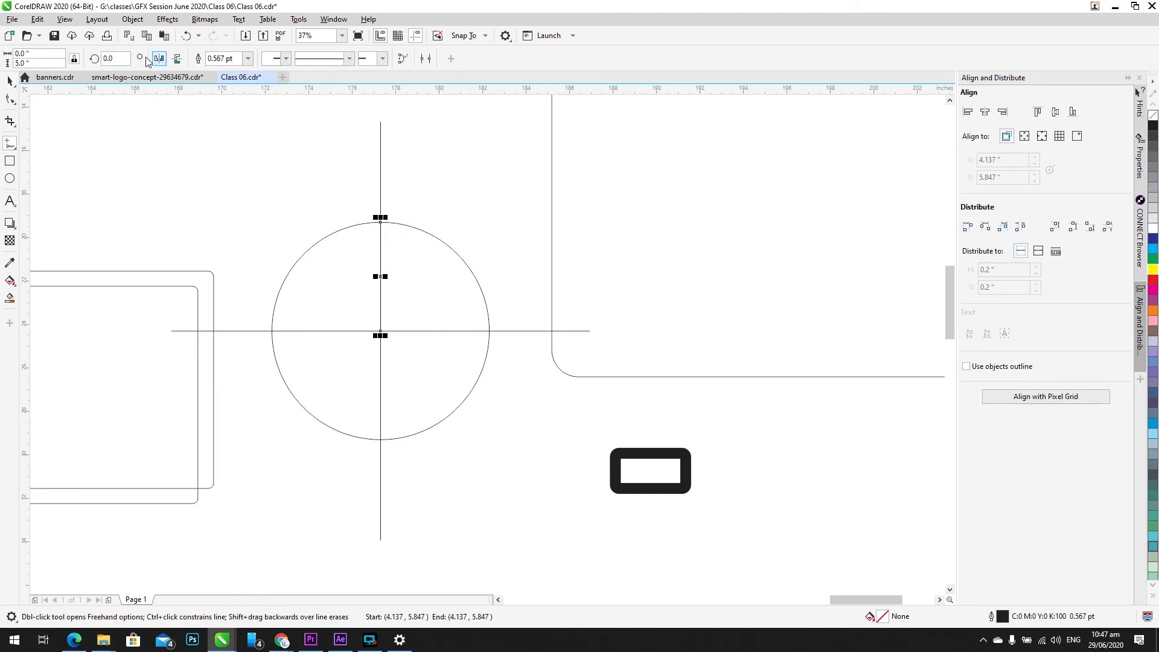
Step: Try rotating the radius line by 120 degrees about its own midpoint
left_click(115, 57)
type("120")
key("Return")
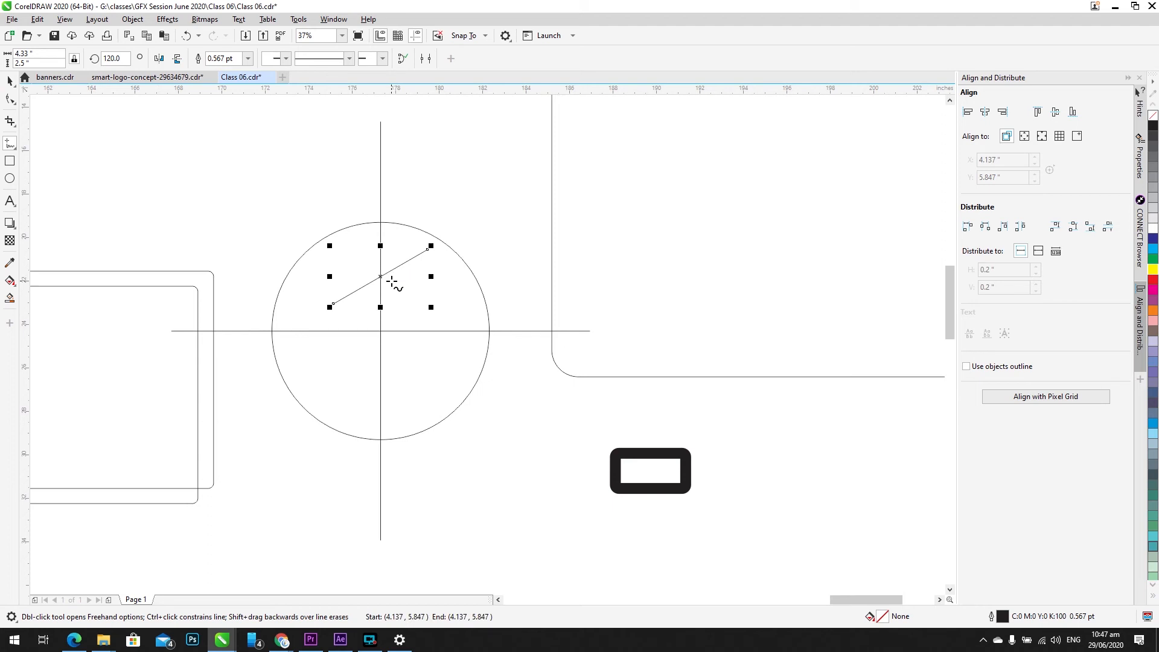
key("ctrl+z")
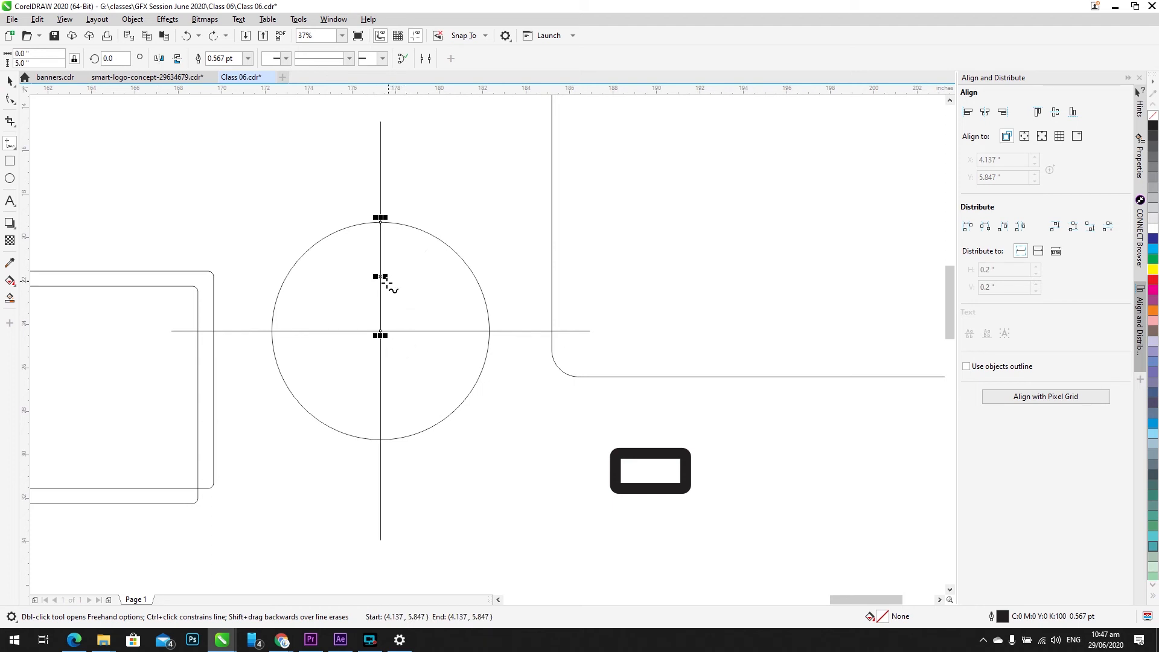
Step: Rotate the radius line by 120 degrees about the circle's centre and extend it outward to about 9.5 by 5.5 inches
key("space")
left_click(381, 276)
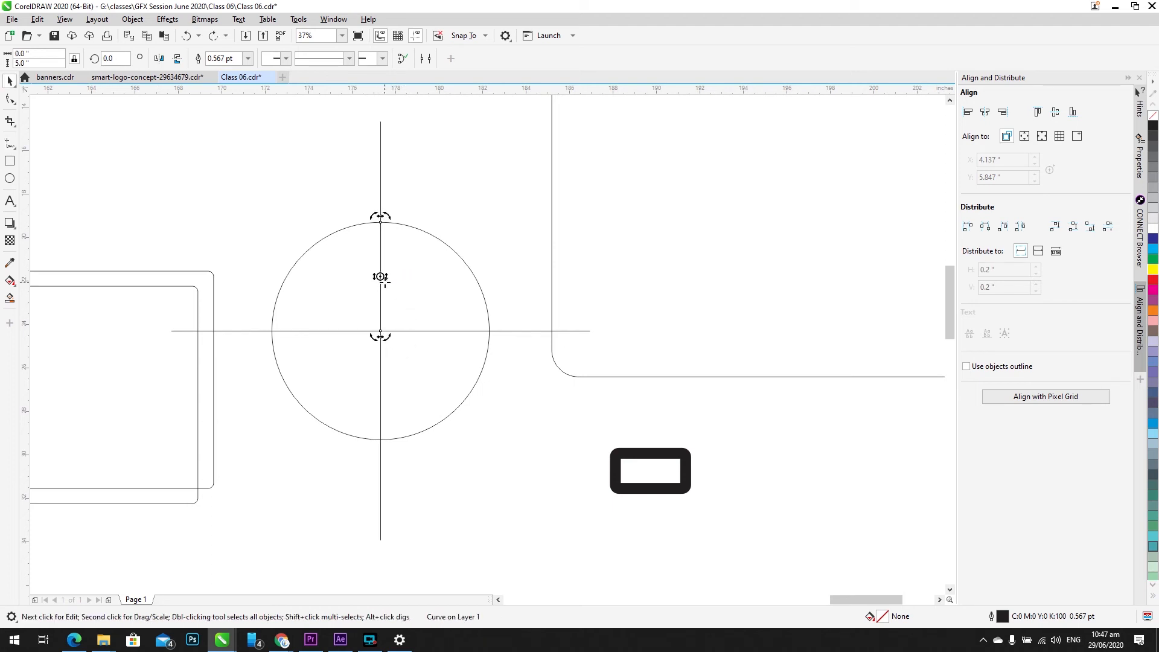
left_click_drag(380, 277, 380, 330)
type("120")
key("Return")
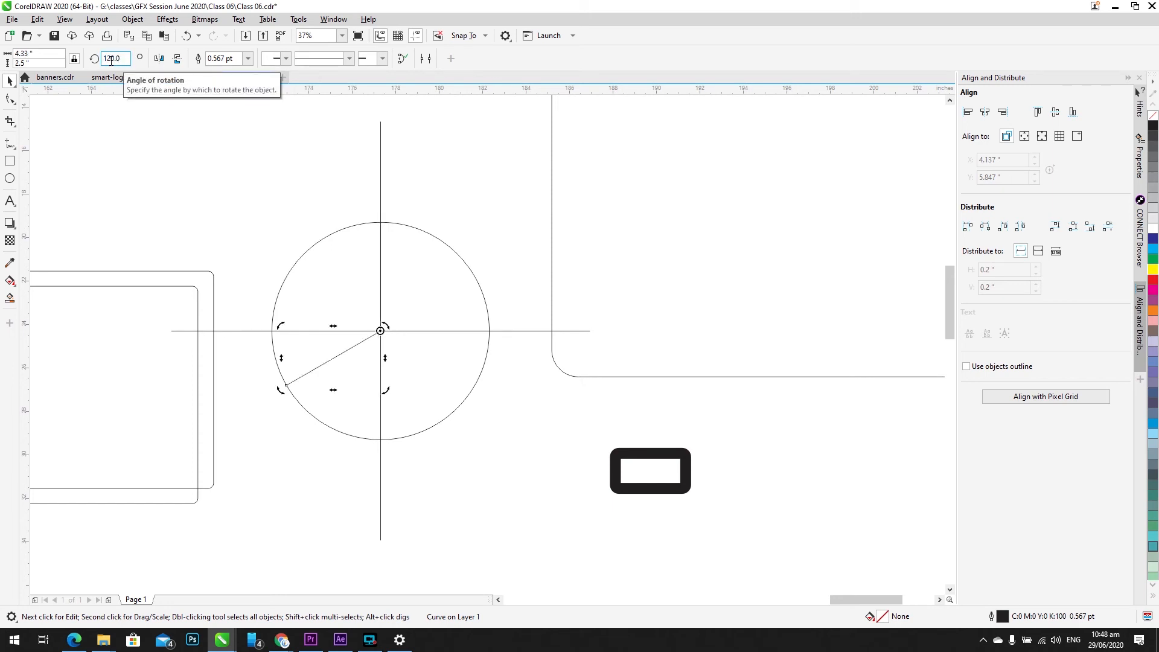
left_click(296, 381)
left_click_drag(284, 388, 173, 449)
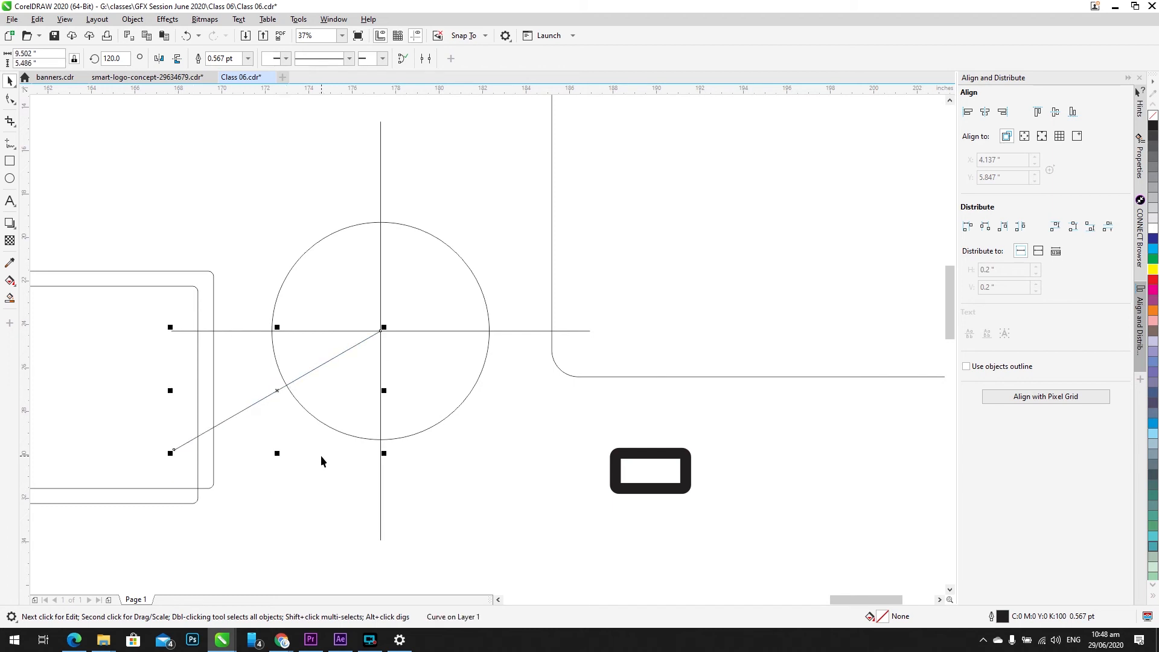
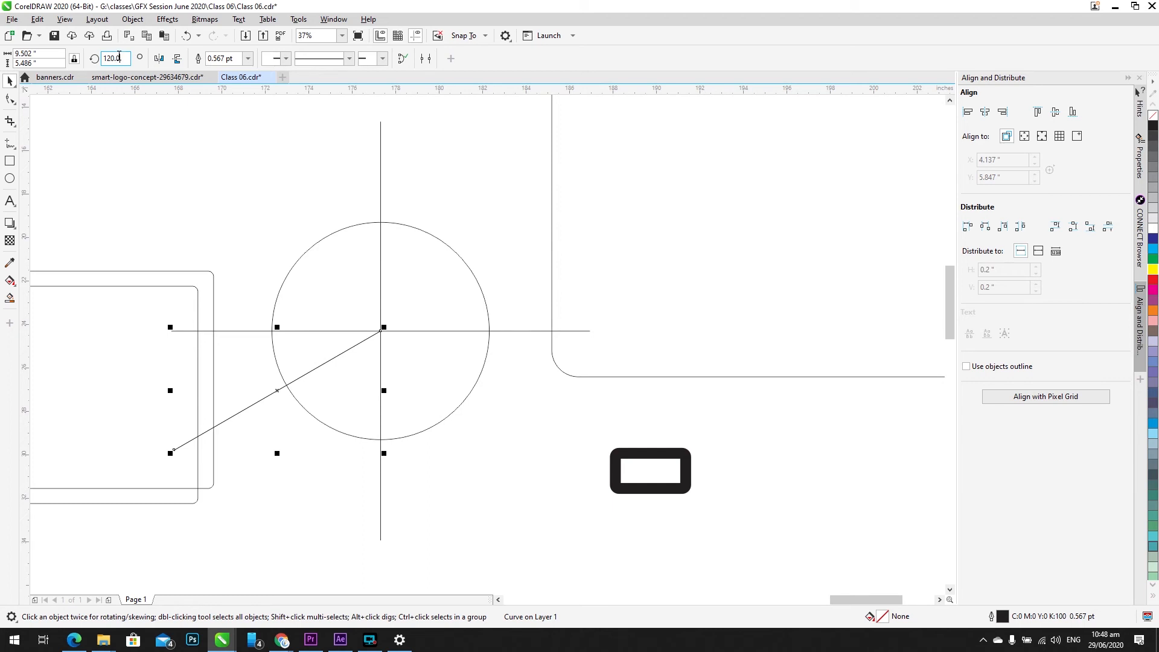
Step: Make a copy of the slanted line at a rotation of 240 degrees about the circle's centre
left_click(105, 58)
type("-")
key("Return")
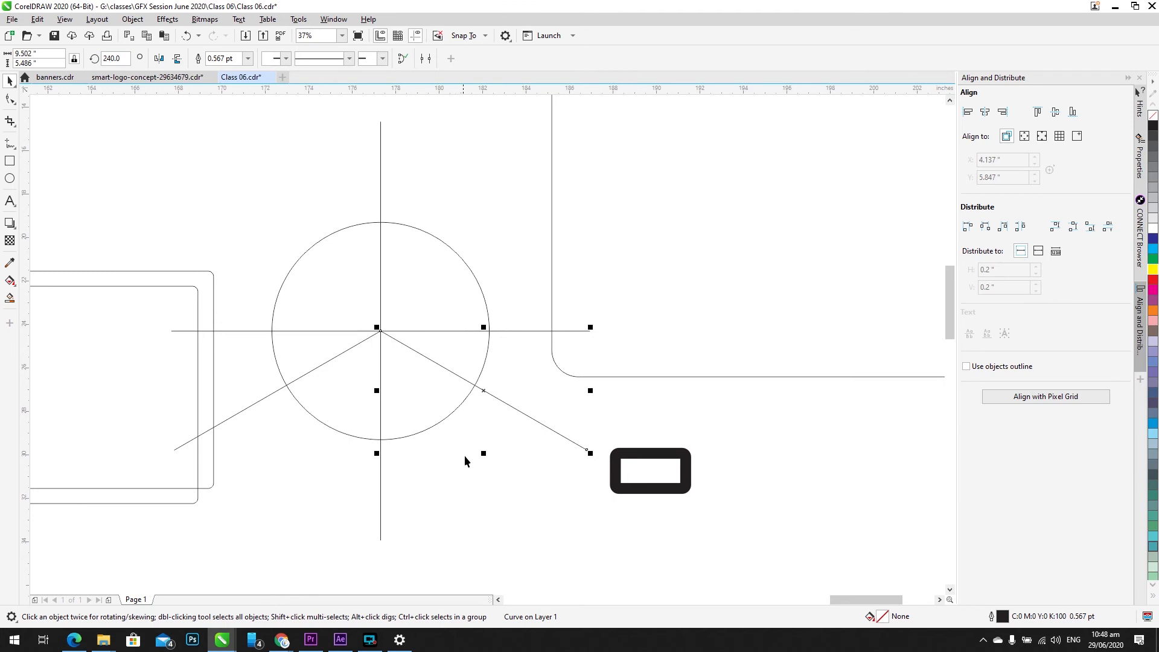
left_click(475, 477)
Step: Duplicate the circle and place the copy below and to the right of the original
left_click(436, 277)
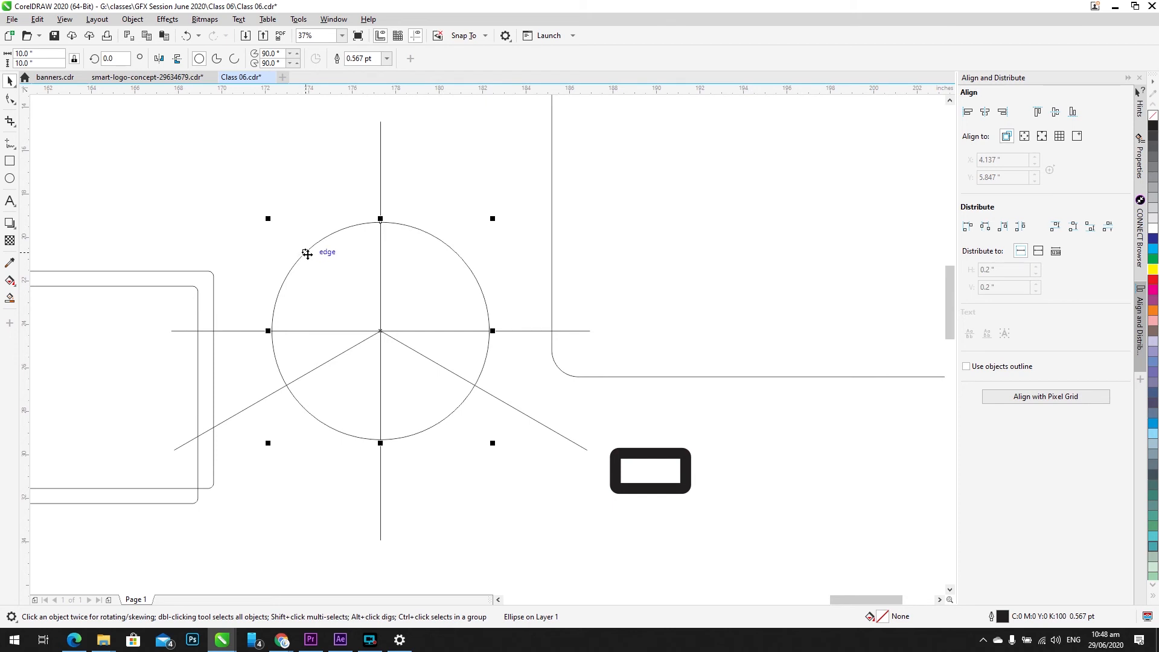
left_click(523, 412)
left_click_drag(197, 388, 239, 440)
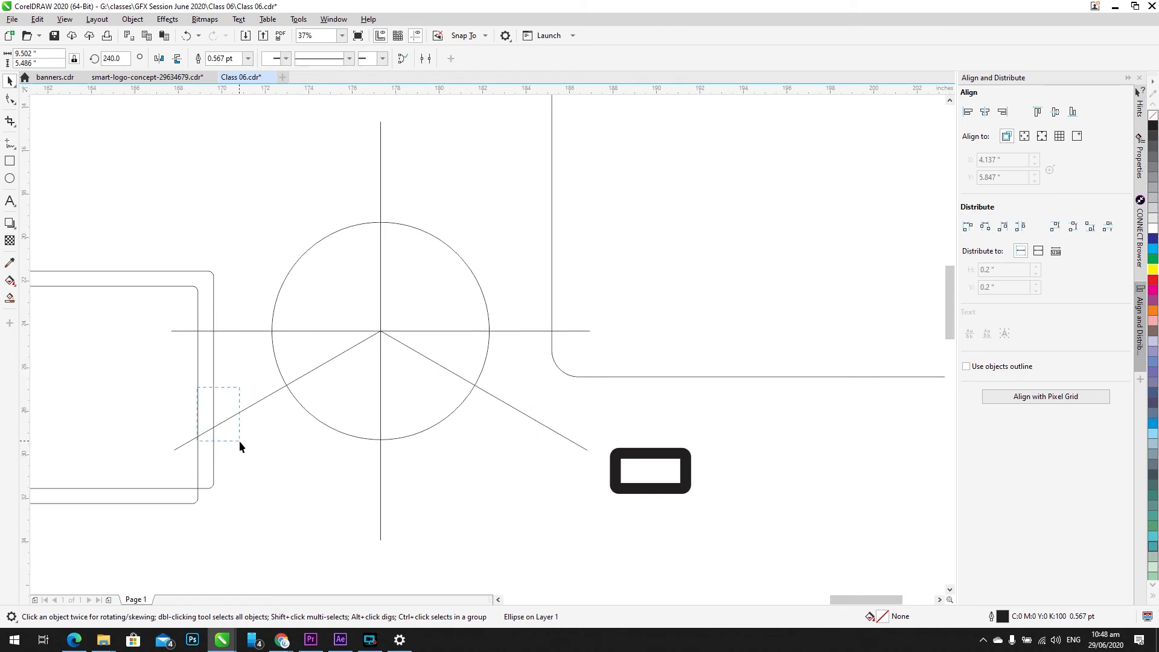
left_click(310, 414)
left_click_drag(326, 260, 494, 433)
Step: Move the thick-outlined rectangle and the circle copy to the right, clear of the construction lines
scroll(430, 401, "down", 2)
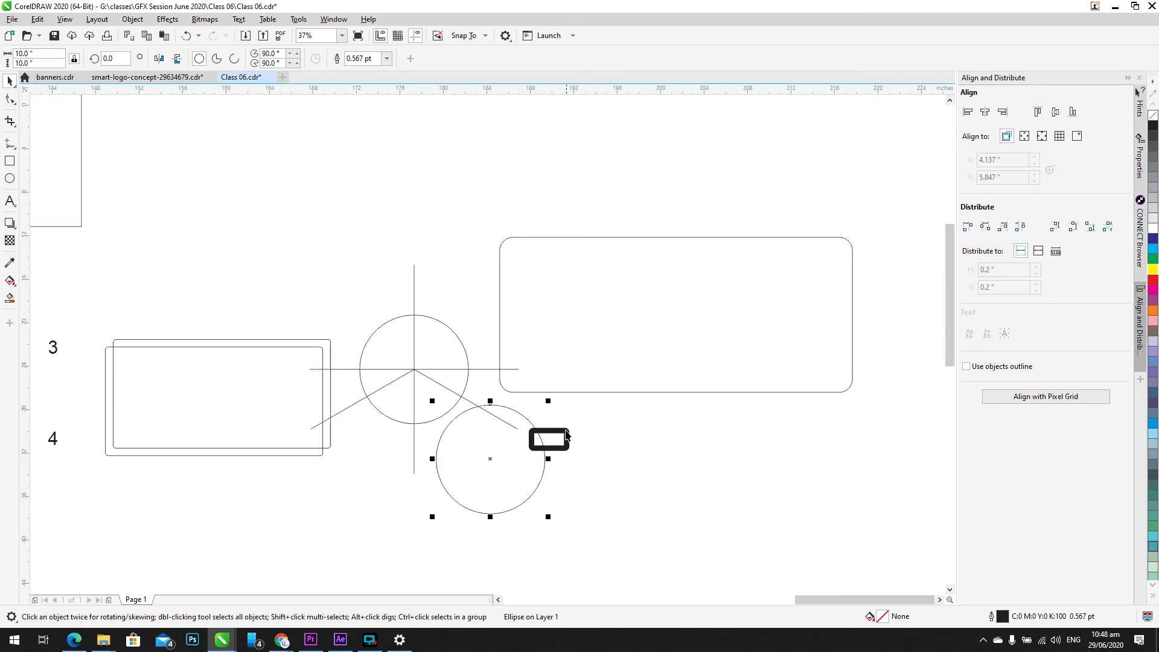
left_click_drag(565, 431, 773, 448)
left_click(502, 416)
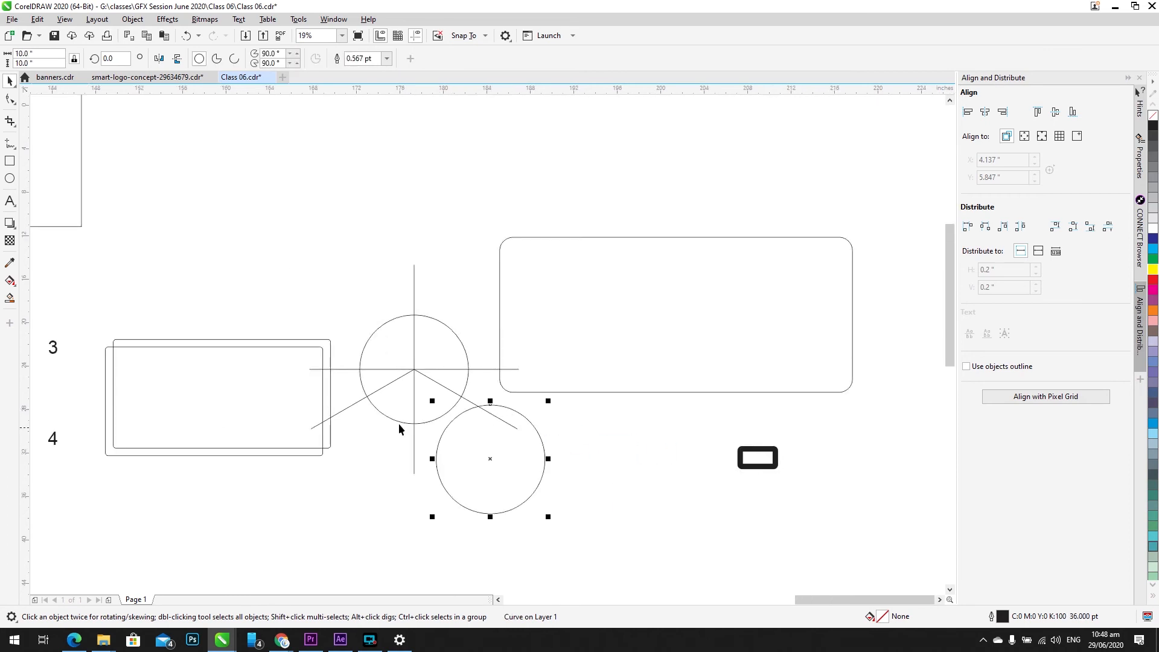
key("F2")
left_click_drag(346, 477, 584, 305)
scroll(500, 399, "down", 2)
left_click_drag(501, 398, 589, 295)
left_click_drag(581, 341, 705, 344)
Step: Try moving the 240-degree line across the circle copy, stretched to about 20.785 by 12 inches
left_click(468, 290)
left_click(474, 287)
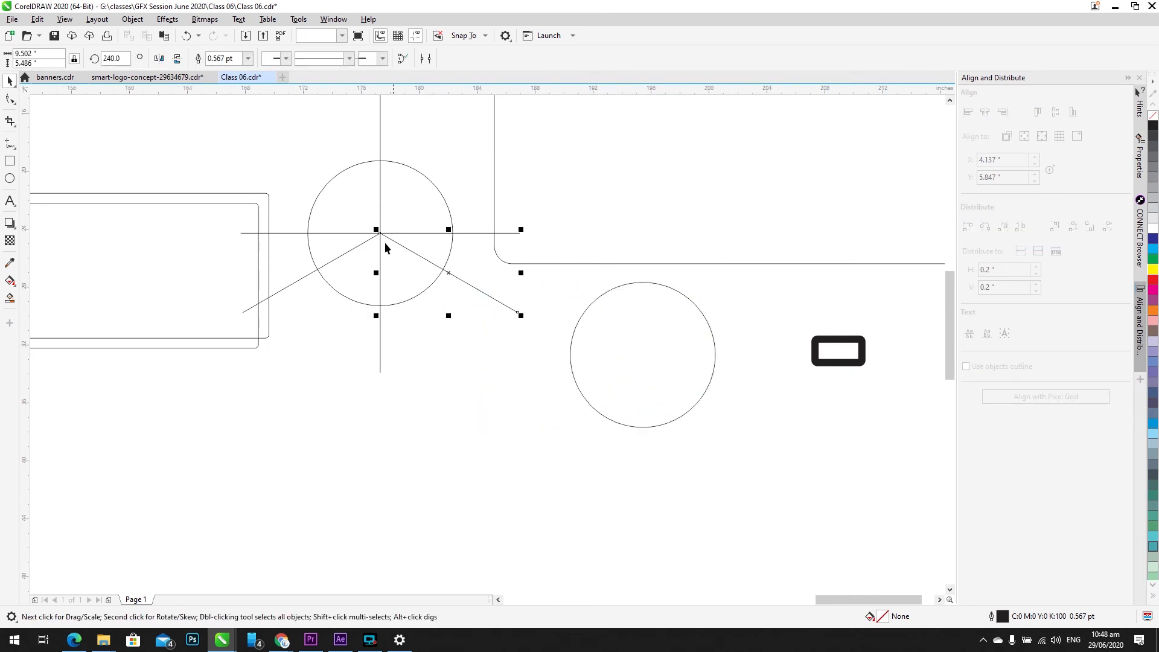
left_click_drag(380, 233, 477, 259)
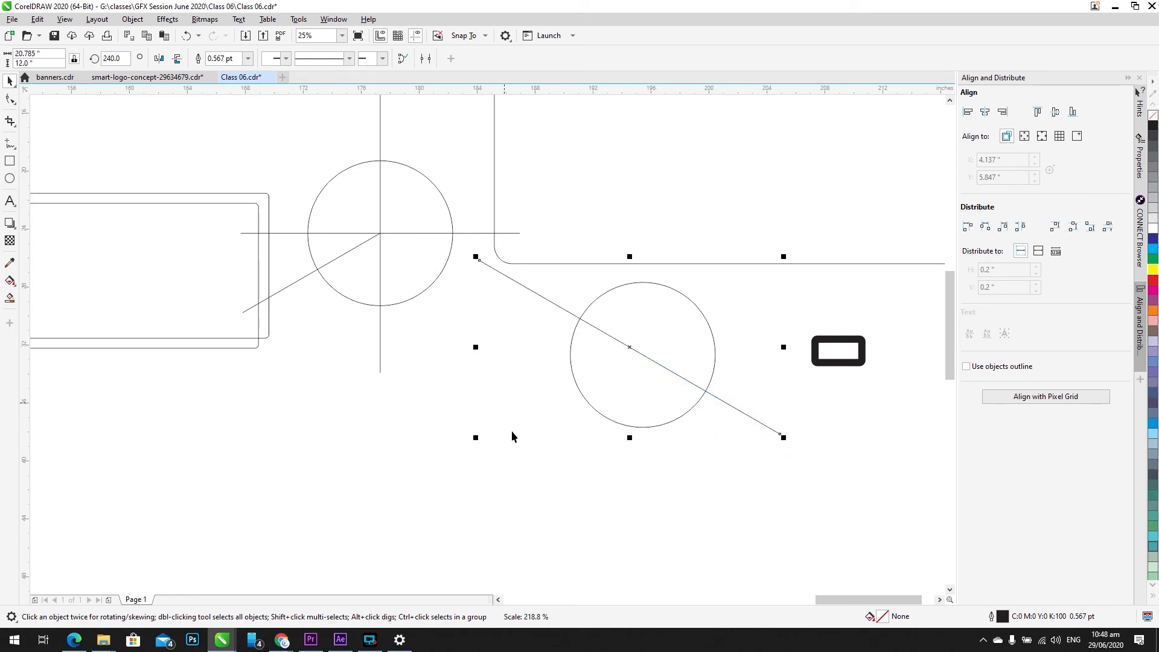
left_click(581, 312)
scroll(581, 311, "up", 5)
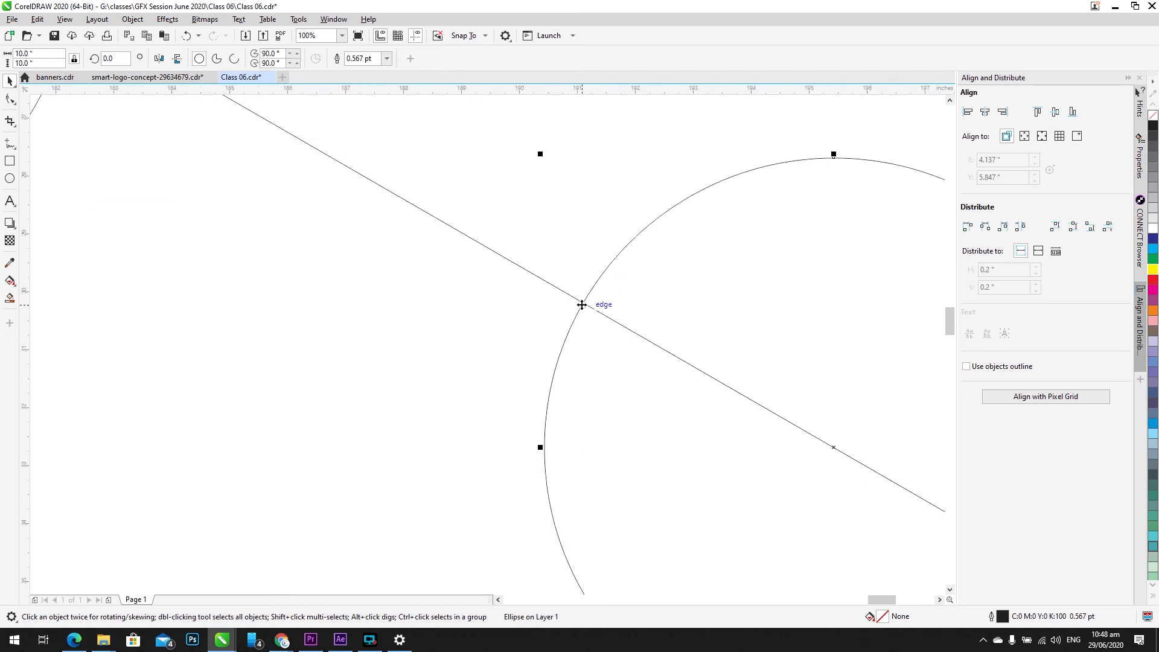
left_click_drag(584, 302, 479, 331)
scroll(492, 325, "down", 5)
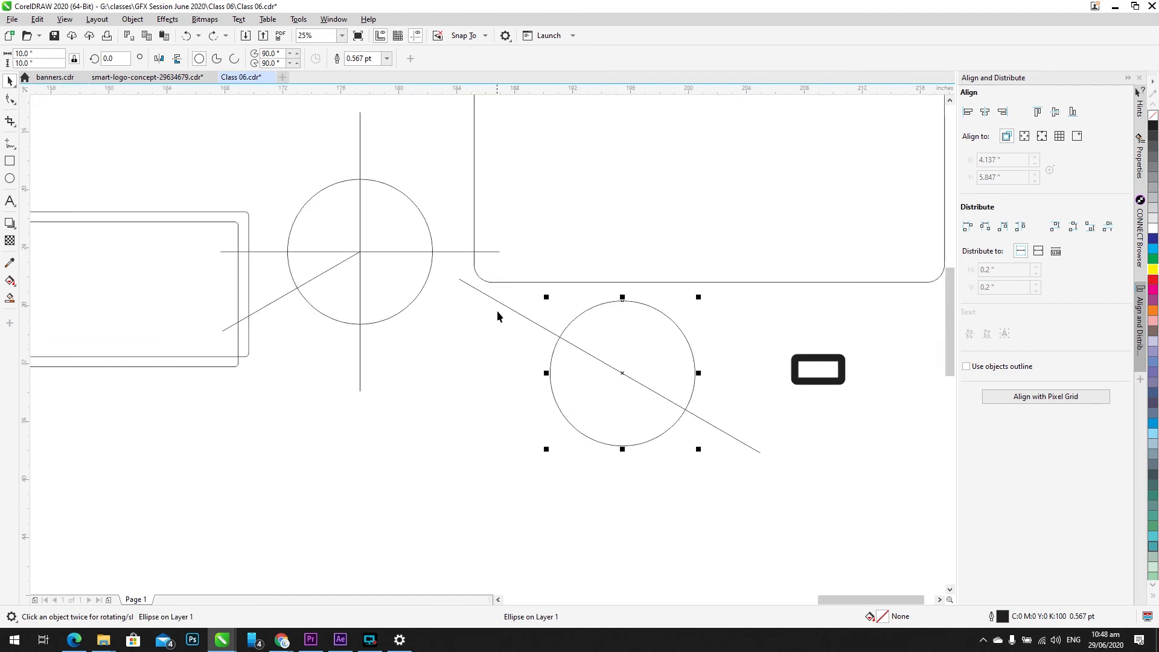
key("ctrl+z")
key("ctrl+z")
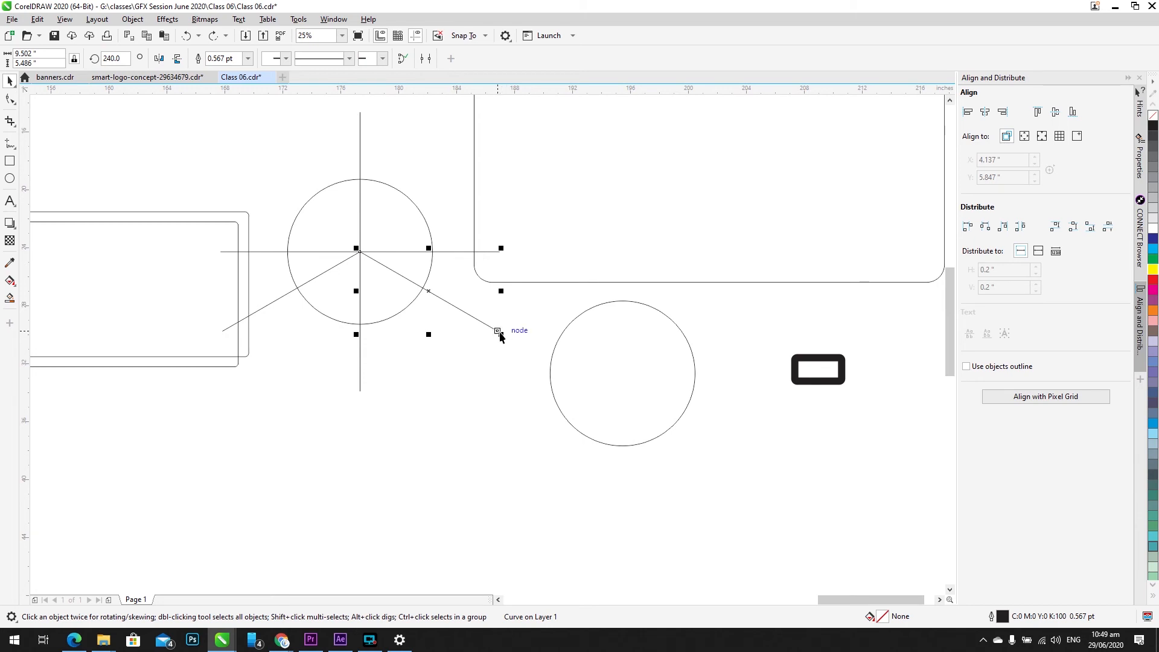
Step: Remove the separate circle copy and extend the 240-degree line farther outward from the original circle's centre
left_click(616, 353)
left_click(412, 298, "shift")
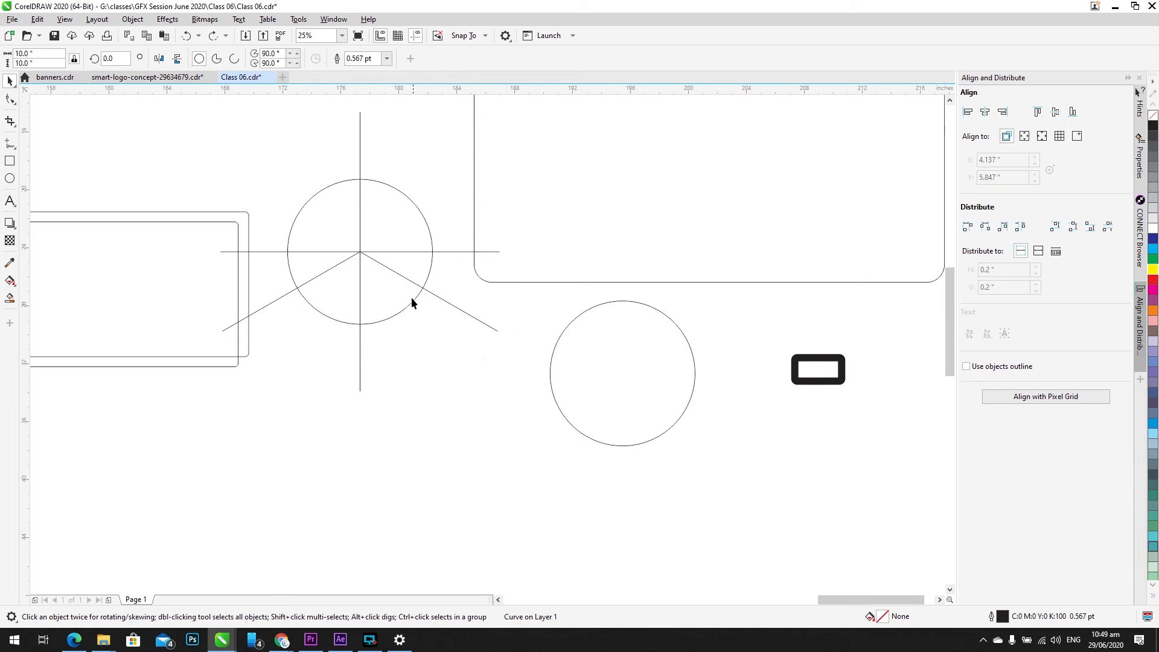
left_click(479, 320)
left_click_drag(498, 332, 653, 420)
Step: Copy the circle along the 240-degree line and snap the copy's edge to where the line crosses the original circle
left_click(370, 241)
left_click_drag(359, 254, 486, 324)
key("ctrl+z")
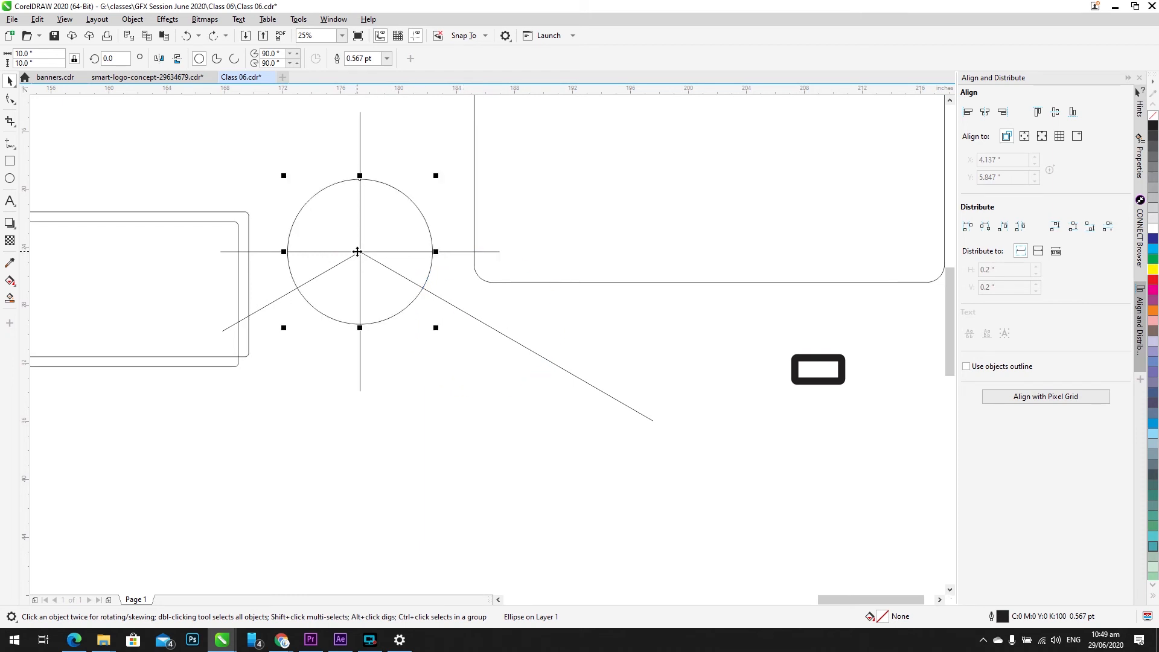
left_click_drag(357, 252, 485, 326)
key("z")
left_click_drag(380, 227, 541, 365)
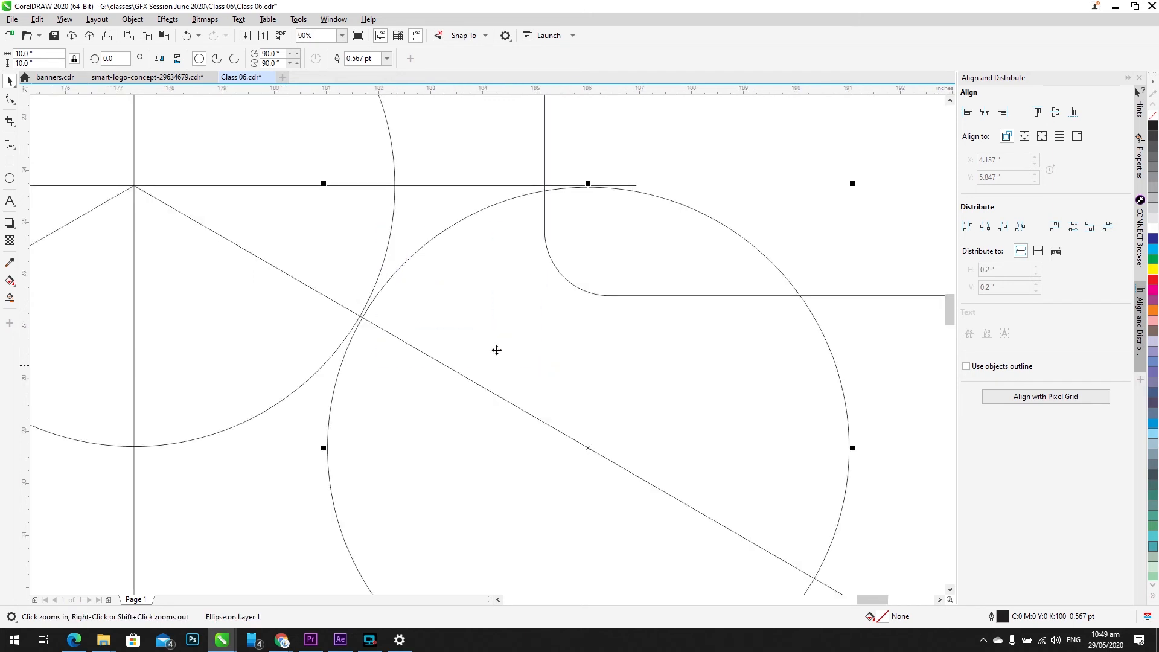
scroll(362, 314, "up", 6)
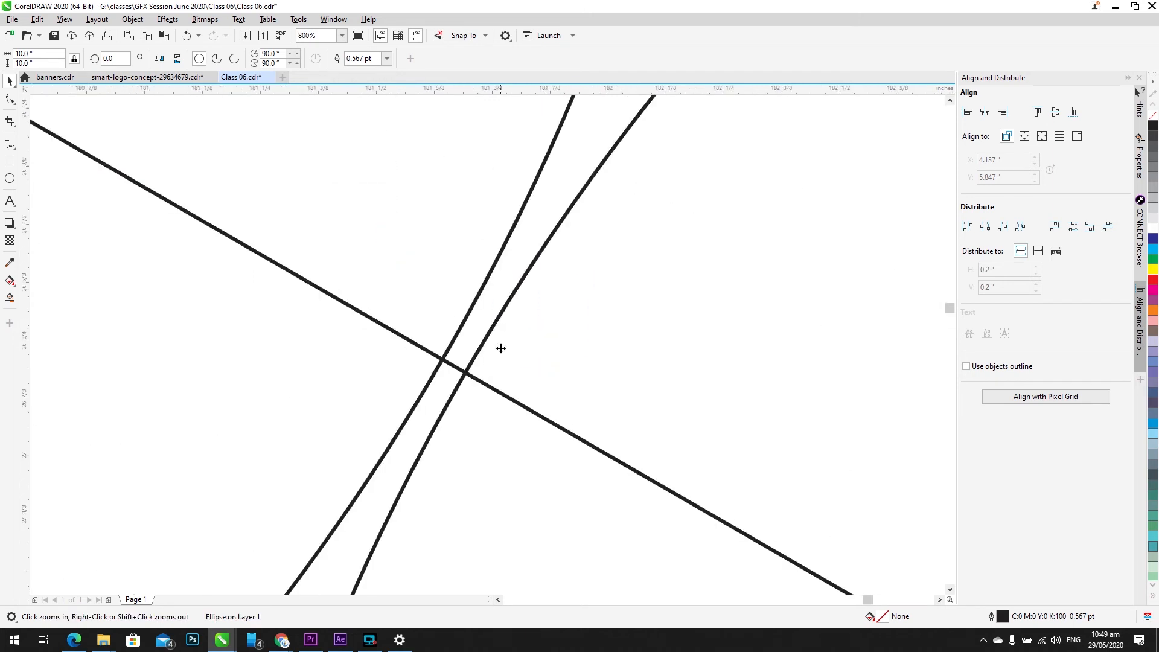
scroll(386, 405, "up", 2)
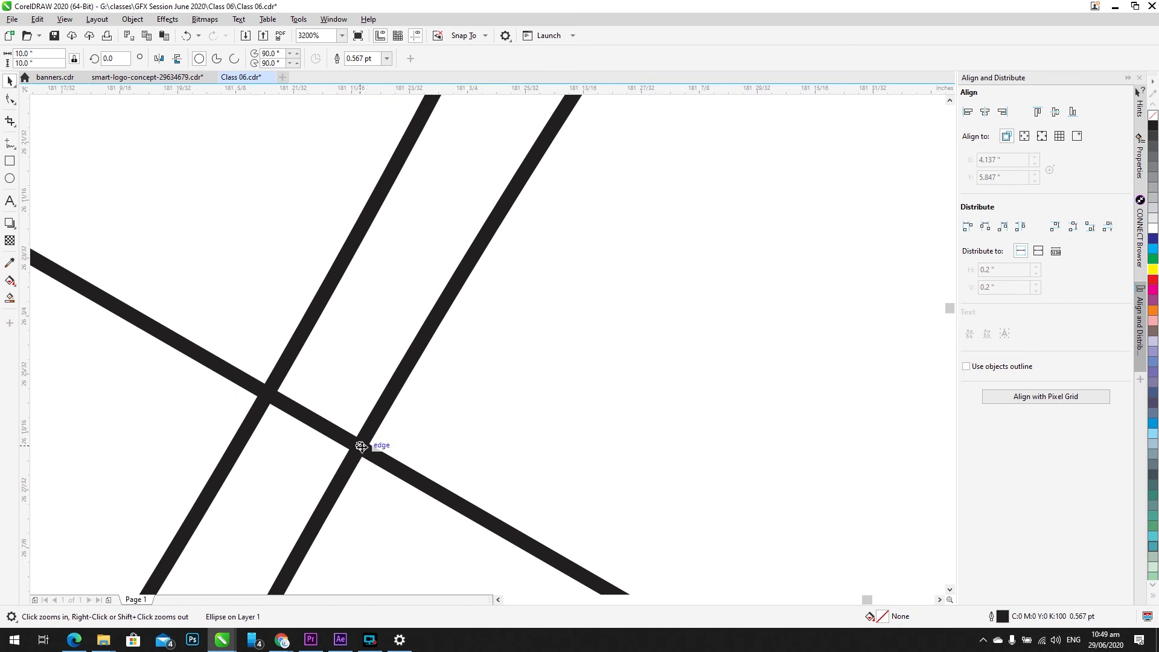
left_click_drag(359, 447, 269, 399)
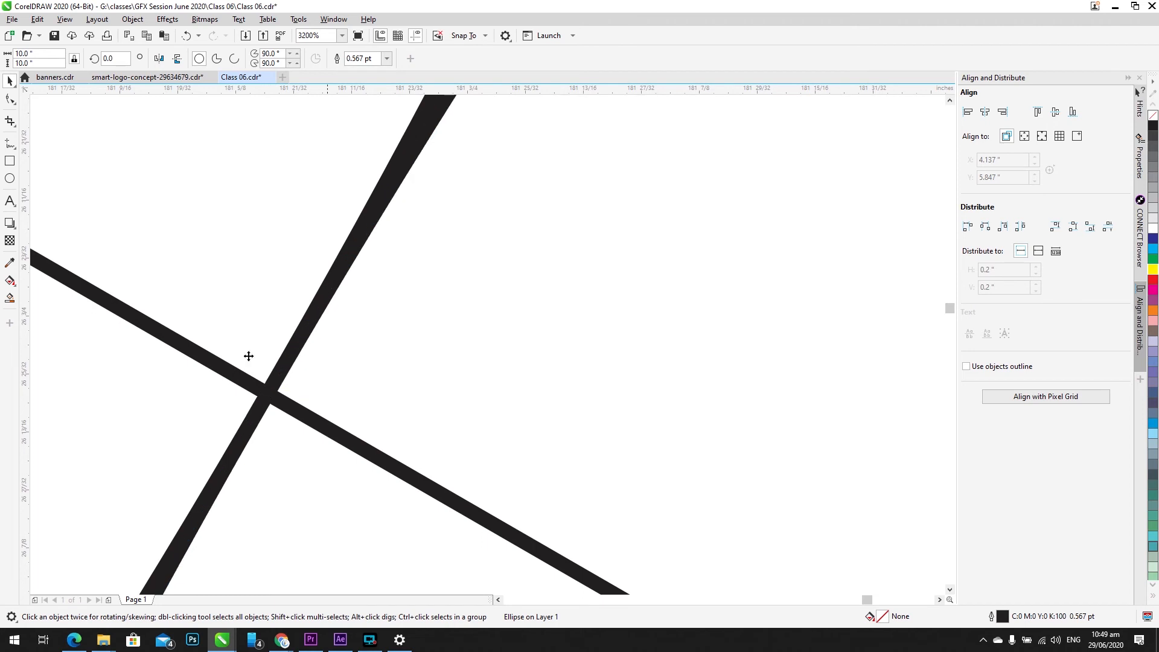
Step: Extend the 120-degree line outward from the original circle and move the two overlapping rounded rectangles left of the numerals
scroll(229, 270, "down", 1)
scroll(231, 271, "down", 7)
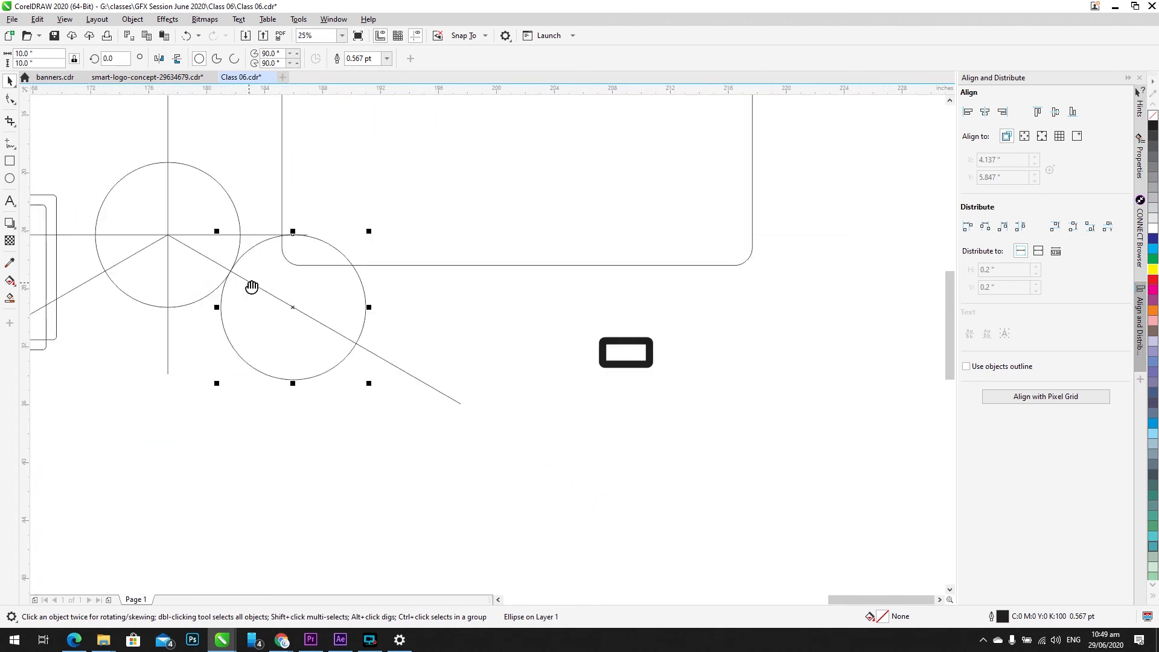
left_click_drag(251, 288, 415, 311)
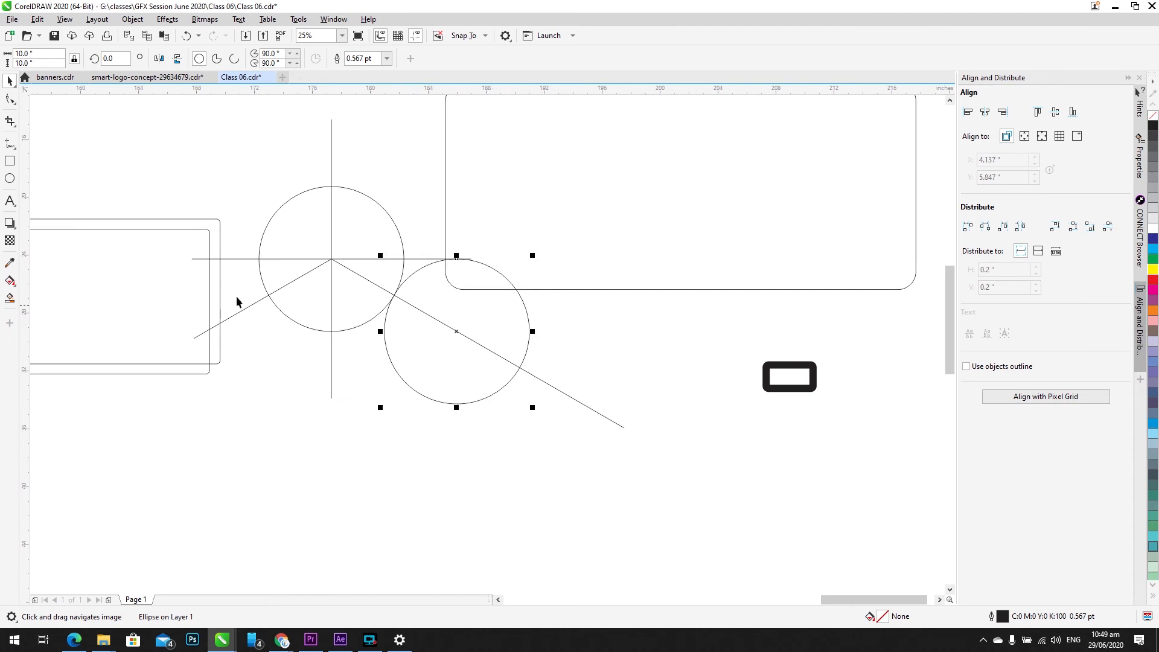
left_click(191, 338)
scroll(169, 332, "left", 2)
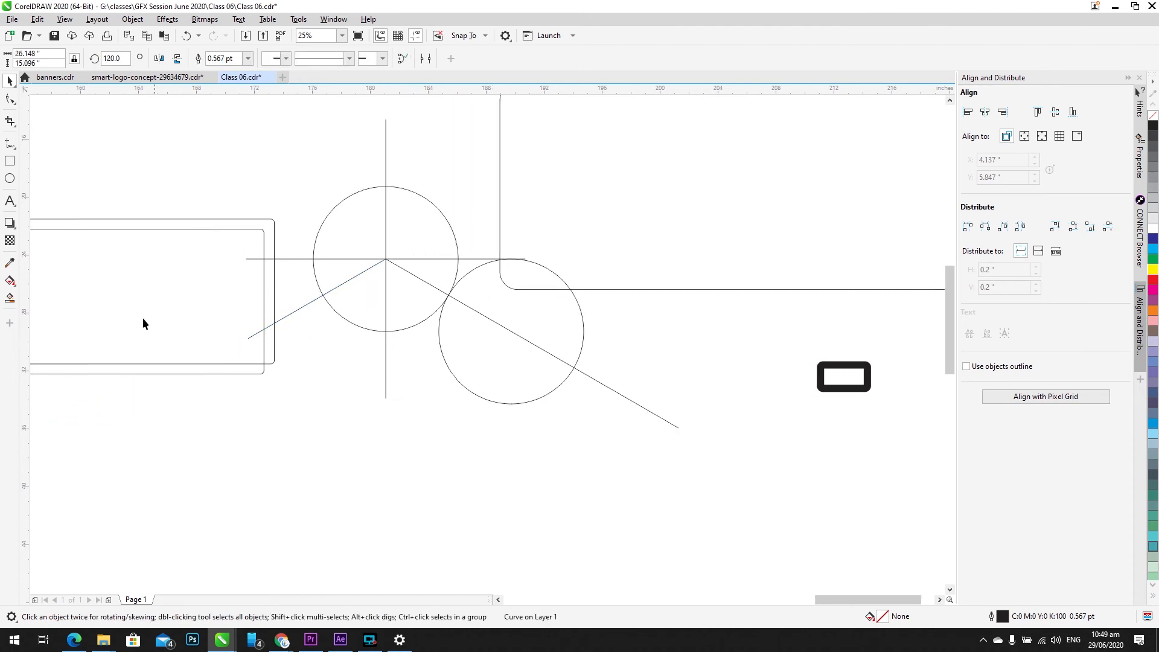
scroll(235, 248, "down", 1)
left_click(518, 285)
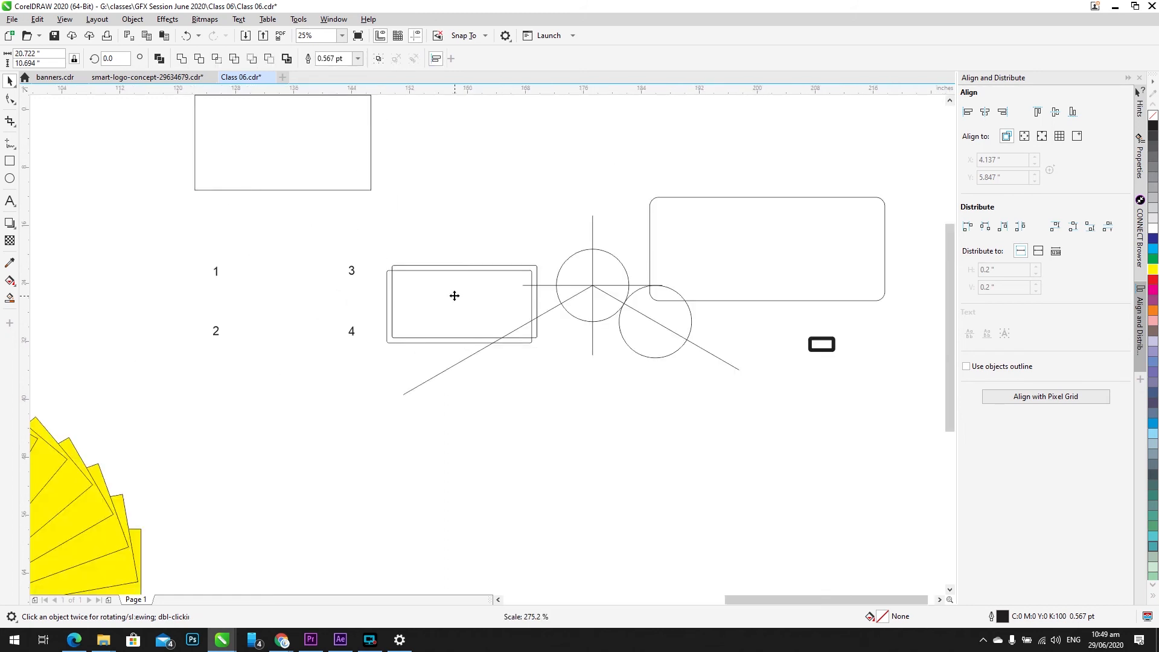
left_click_drag(452, 293, 60, 288)
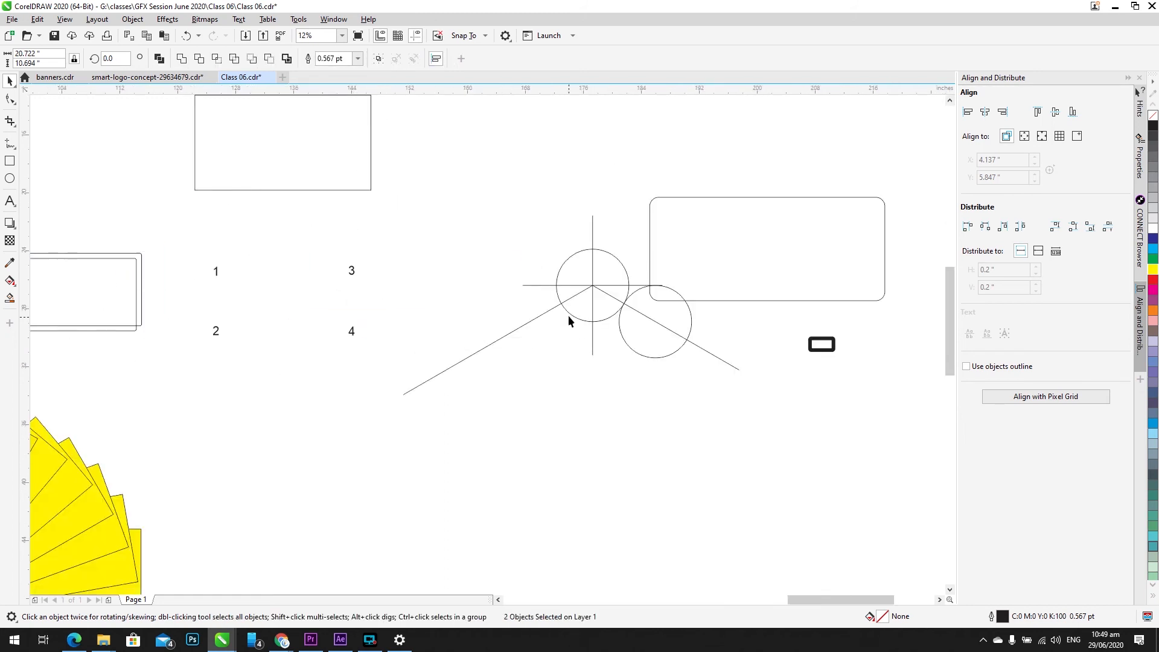
Step: Extend the 120-degree line's inner end past the circle's centre to the upper right, making it about 33.542 by 19.365 inches
scroll(567, 315, "up", 1)
left_click(648, 242)
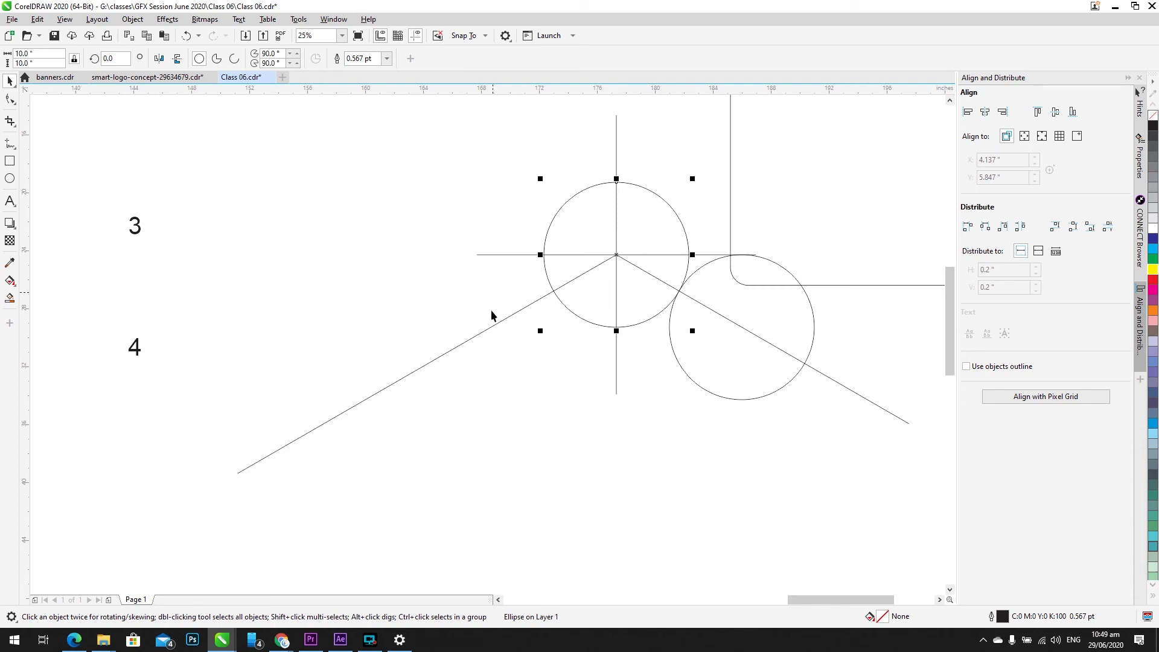
left_click(617, 253)
left_click_drag(620, 250, 726, 189)
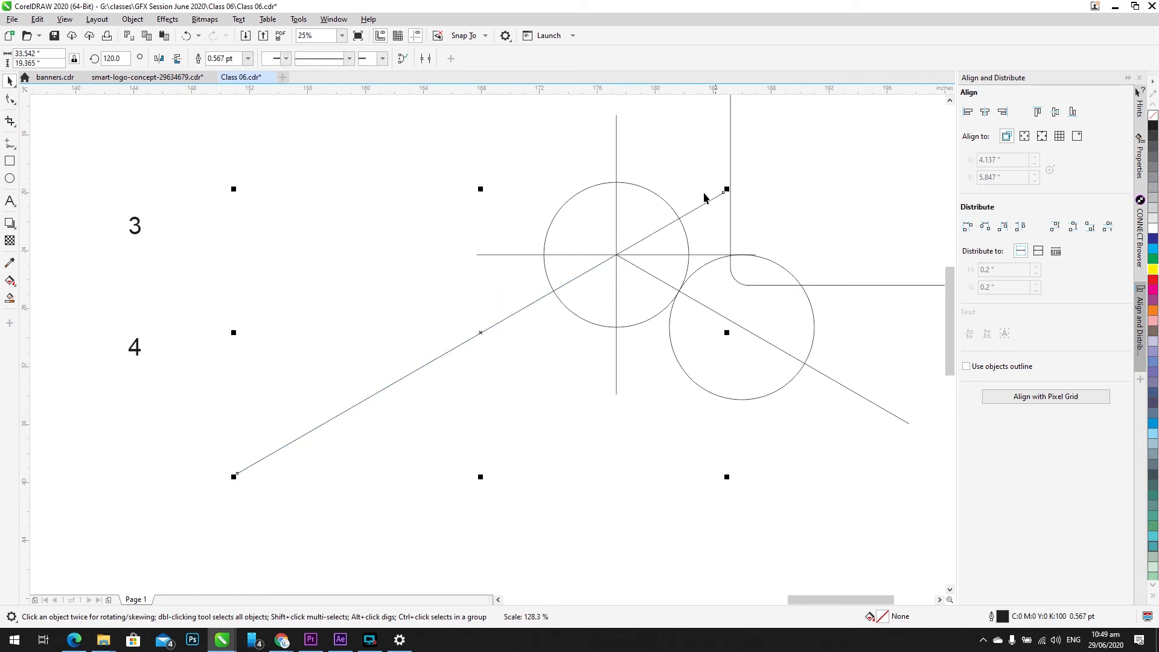
Step: Copy the original circle along the 120-degree line and snap the copy's edge to where the line crosses the original circle
left_click(676, 214)
scroll(678, 213, "up", 2)
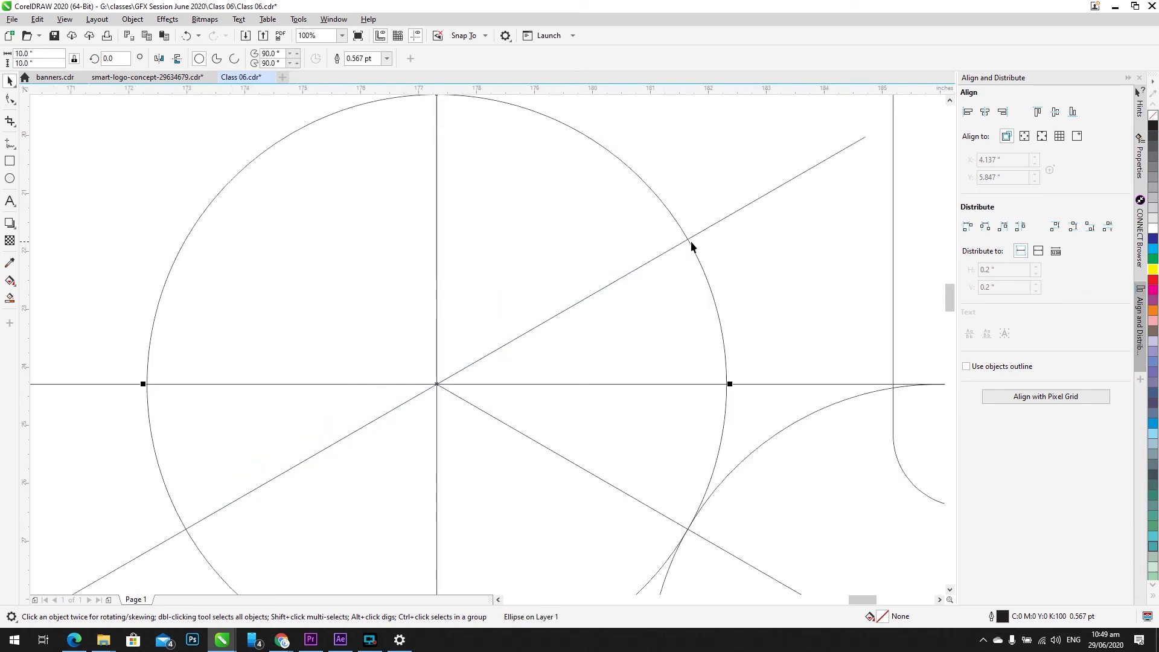
scroll(489, 372, "down", 2)
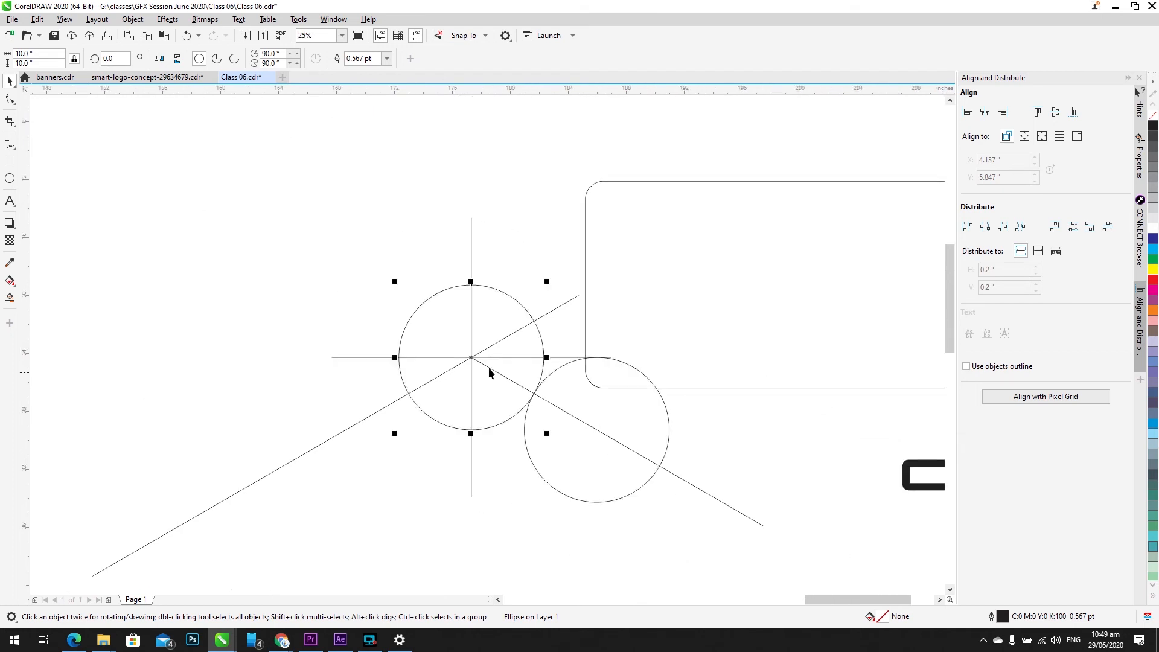
left_click_drag(475, 357, 331, 438)
key("z")
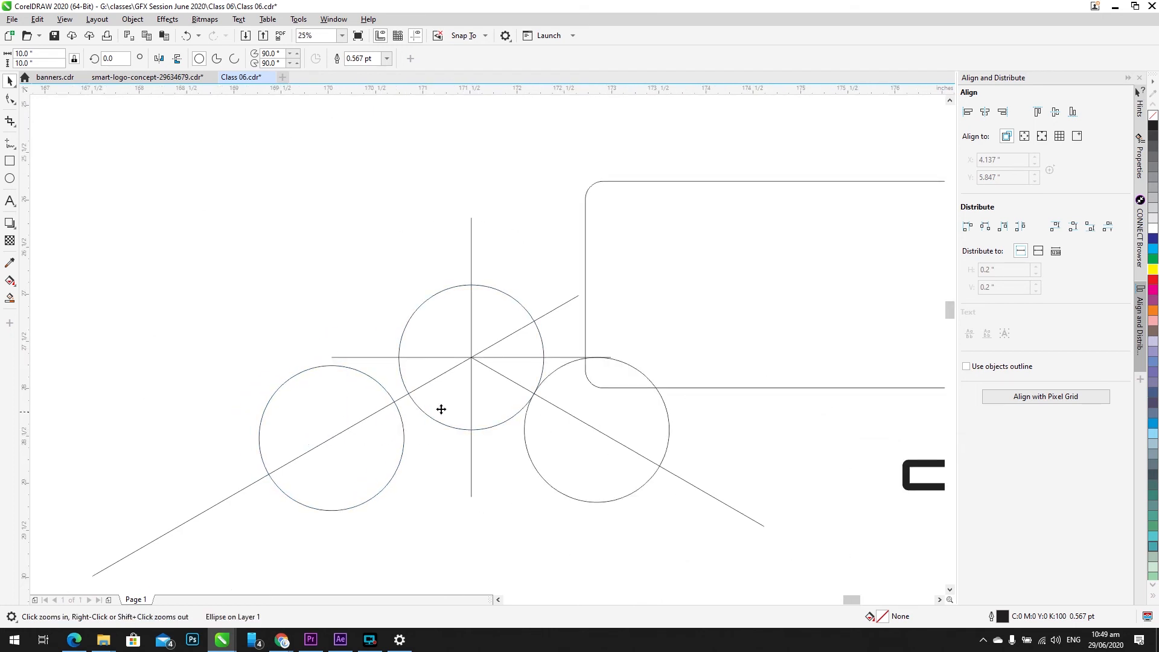
left_click_drag(326, 369, 456, 439)
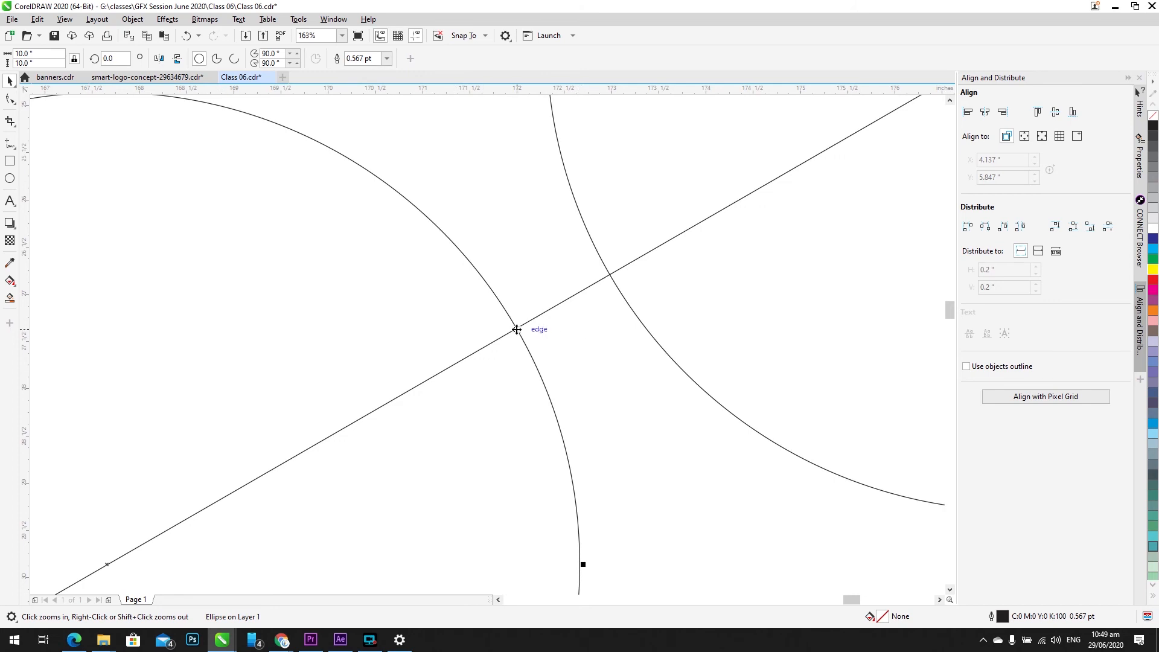
key("space")
left_click_drag(517, 329, 609, 278)
scroll(467, 313, "down", 3)
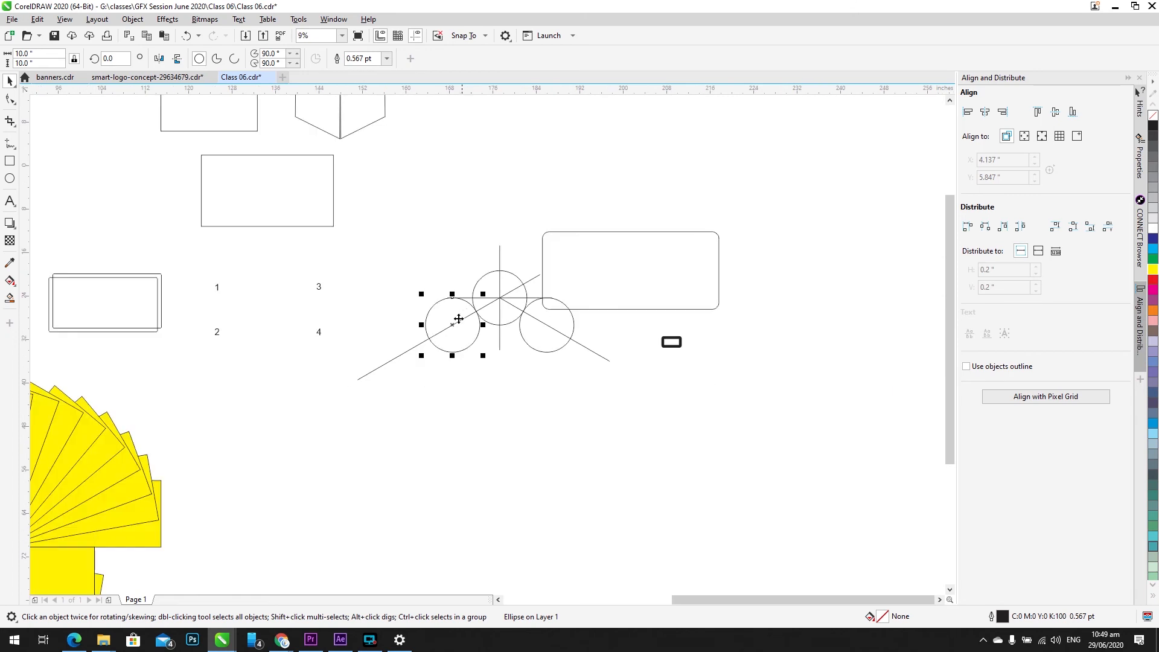
Step: Convert the original centre circle into an arc
left_click_drag(598, 270, 628, 252)
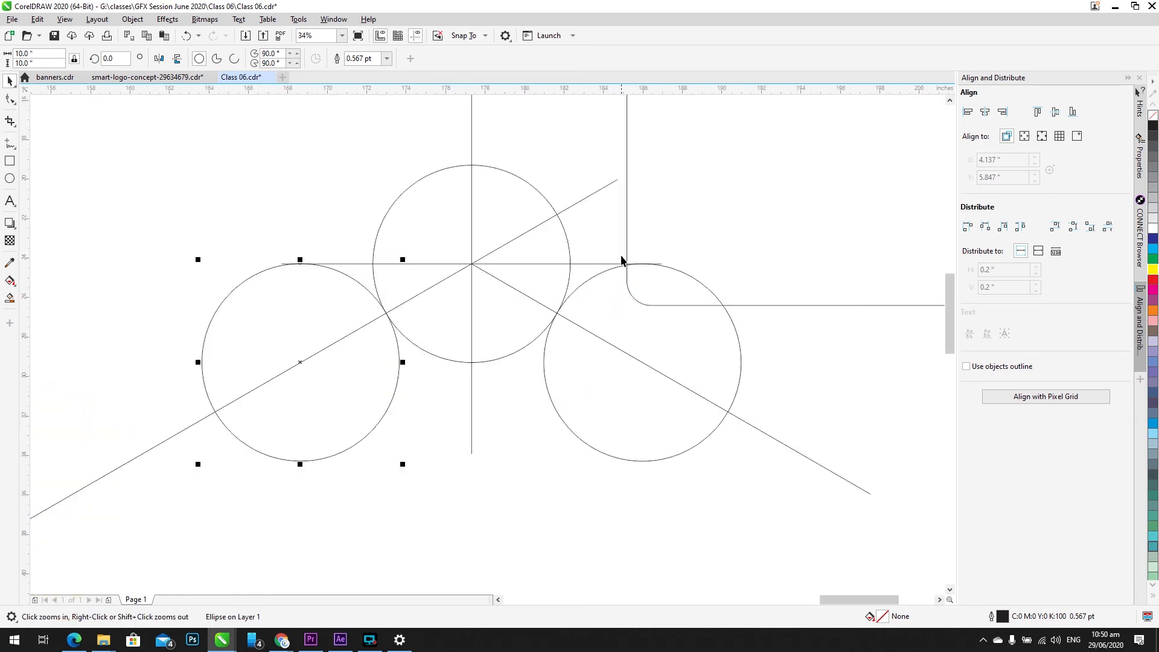
left_click(509, 516)
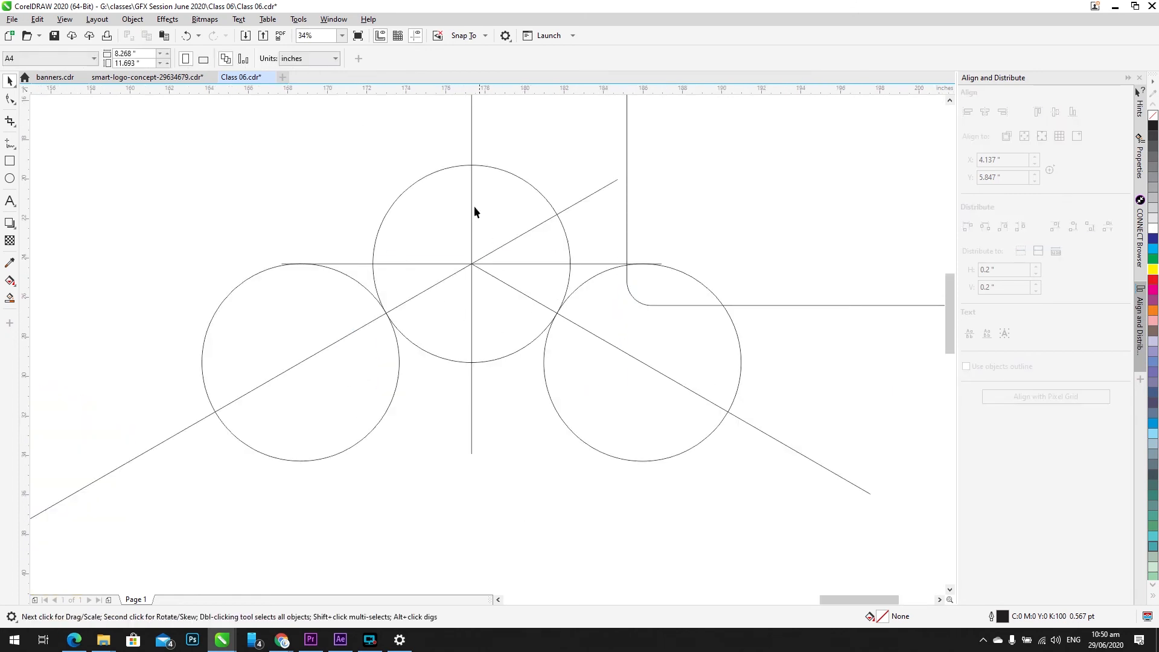
left_click(433, 183)
left_click(234, 58)
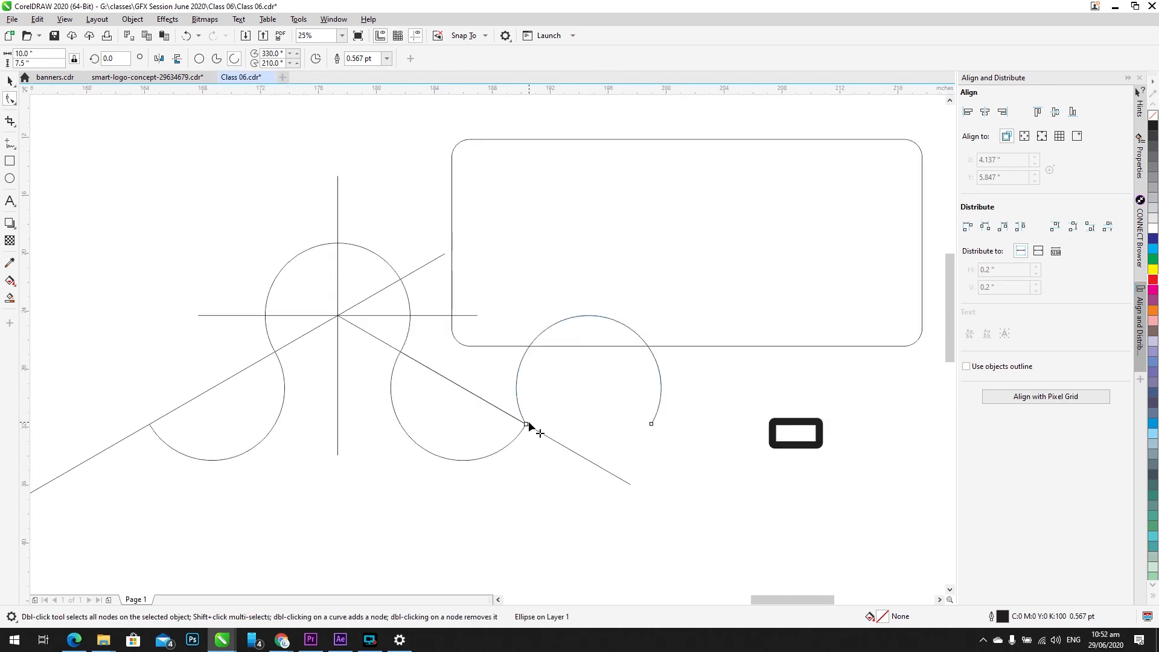
Step: Adjust the outer right arc to angles of 330 and 150 degrees, with its end meeting the neighbouring arc's end
mouse_move(527, 423)
left_mouse_down()
mouse_move(538, 345)
mouse_move(632, 414)
mouse_move(528, 425)
left_mouse_up()
key("space")
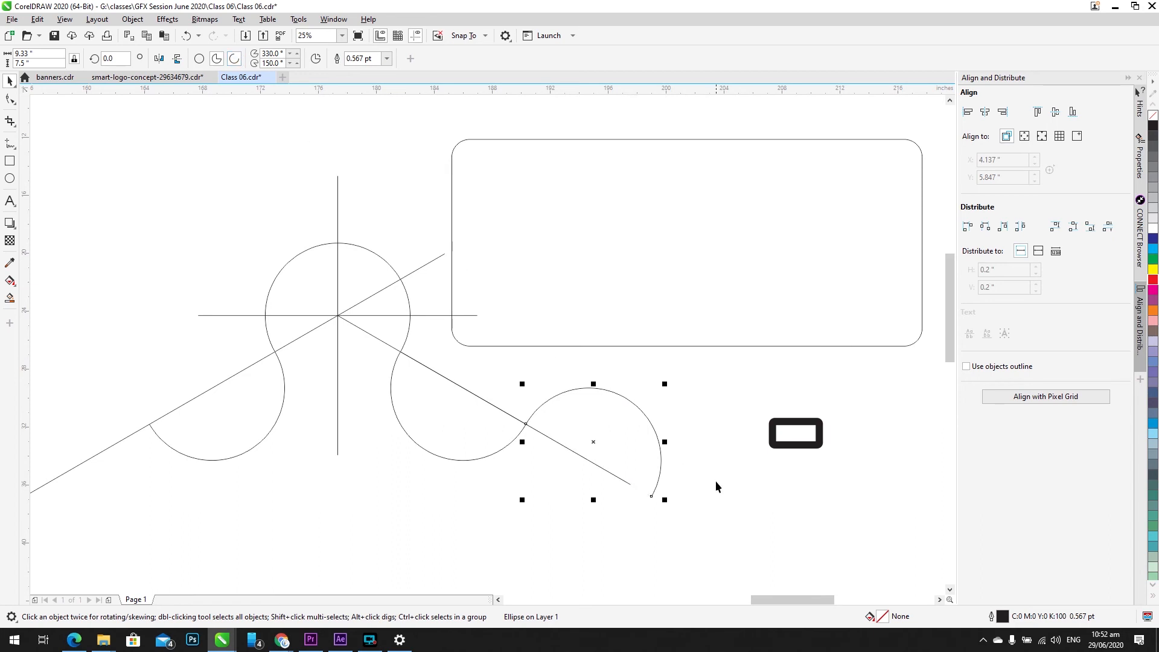
left_click(462, 387)
key("Delete")
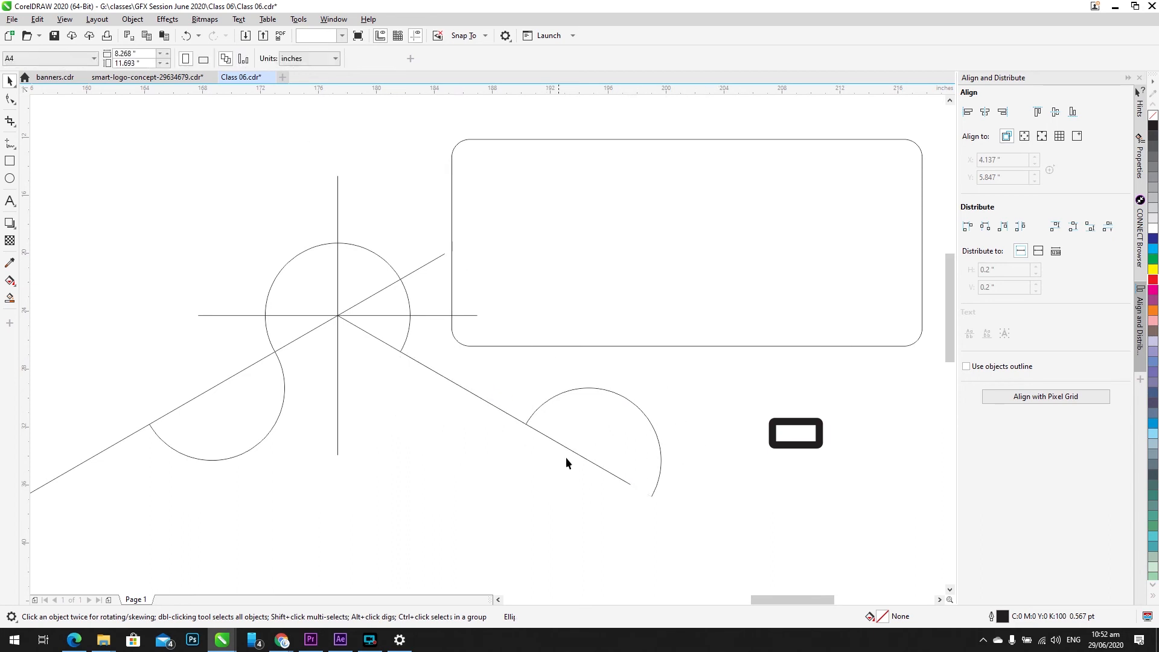
key("ctrl+z")
key("alt+shift")
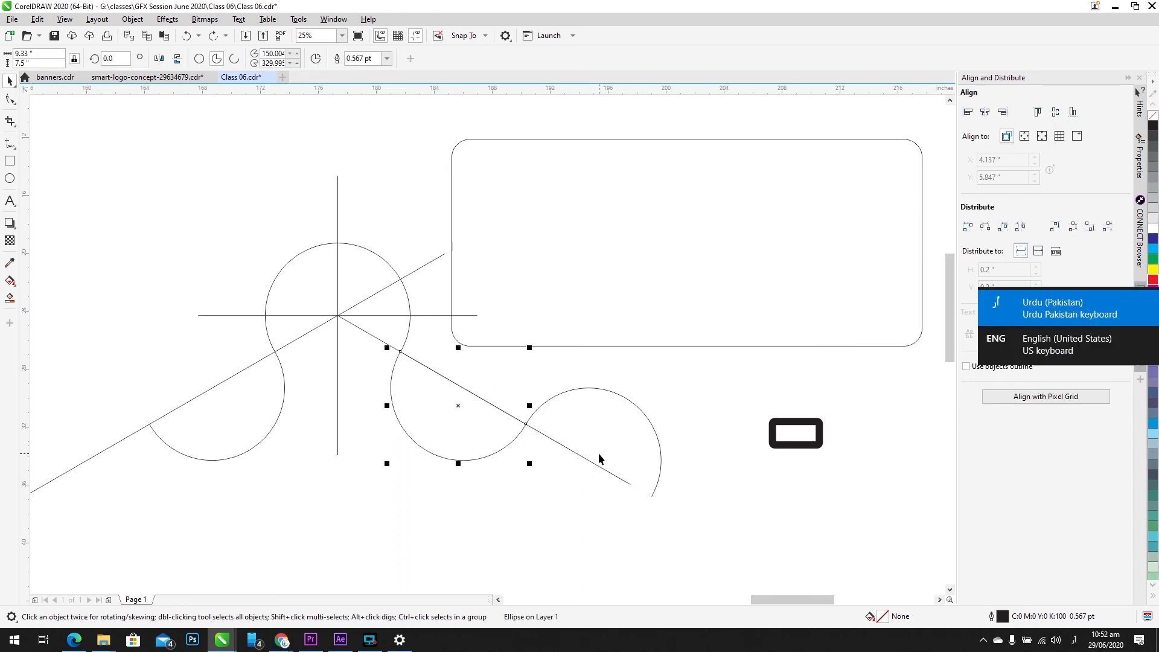
Step: Delete the 240-degree line and turn the neighbouring pie-shaped half circle into an open arc without its straight edge
left_click(606, 470)
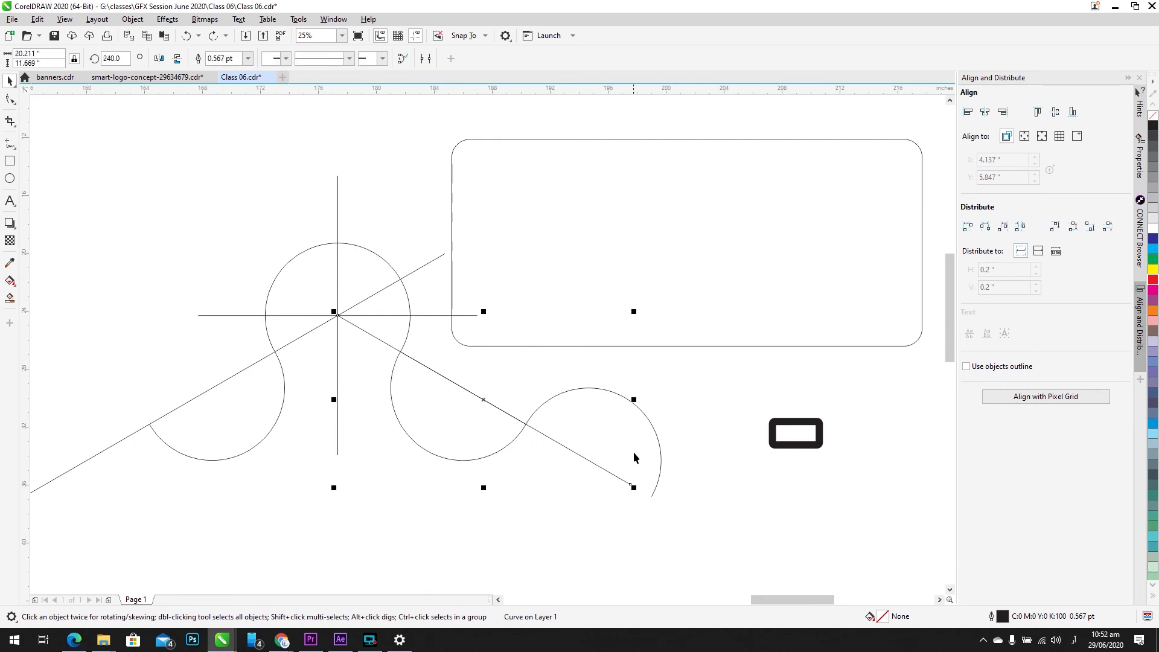
key("Delete")
left_click(435, 386)
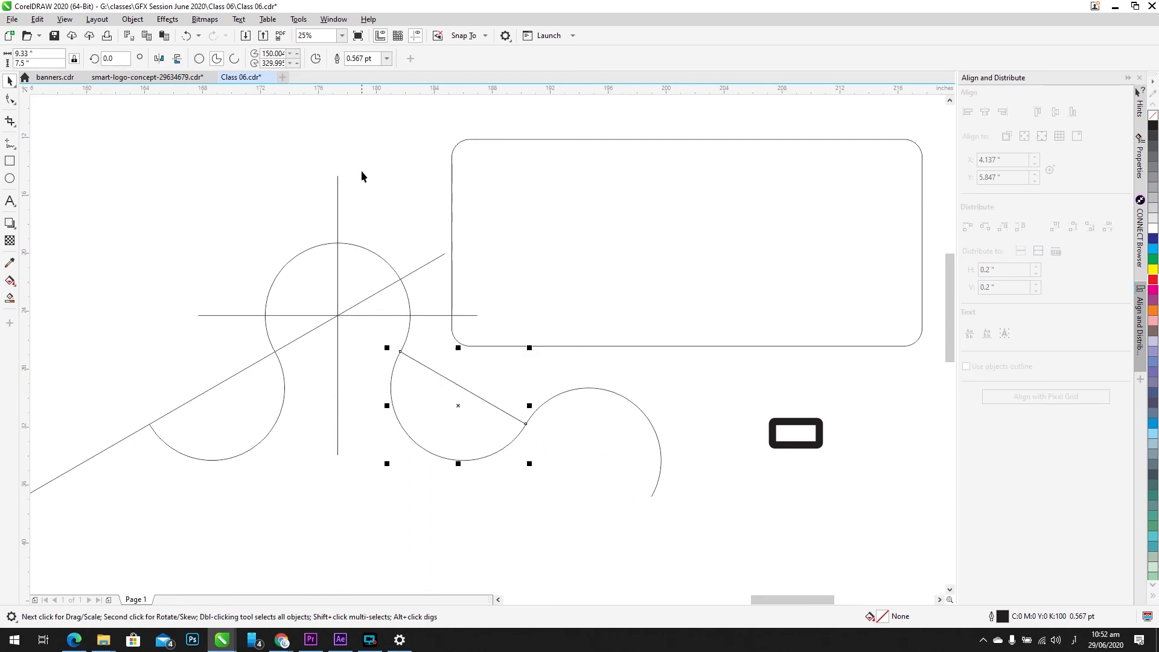
key("Delete")
Step: Make a horizontally mirrored copy of the outer right arc and snap it to the free end of the left arc
left_click(661, 464)
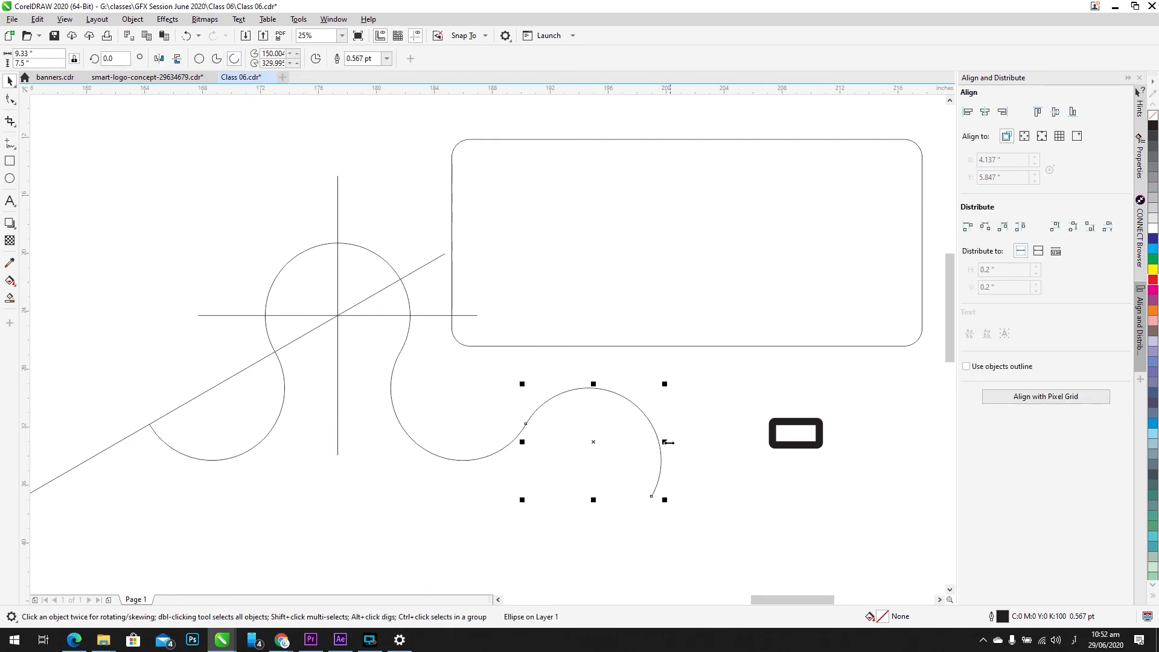
left_click_drag(664, 442, 389, 443)
left_click_drag(534, 420, 150, 426)
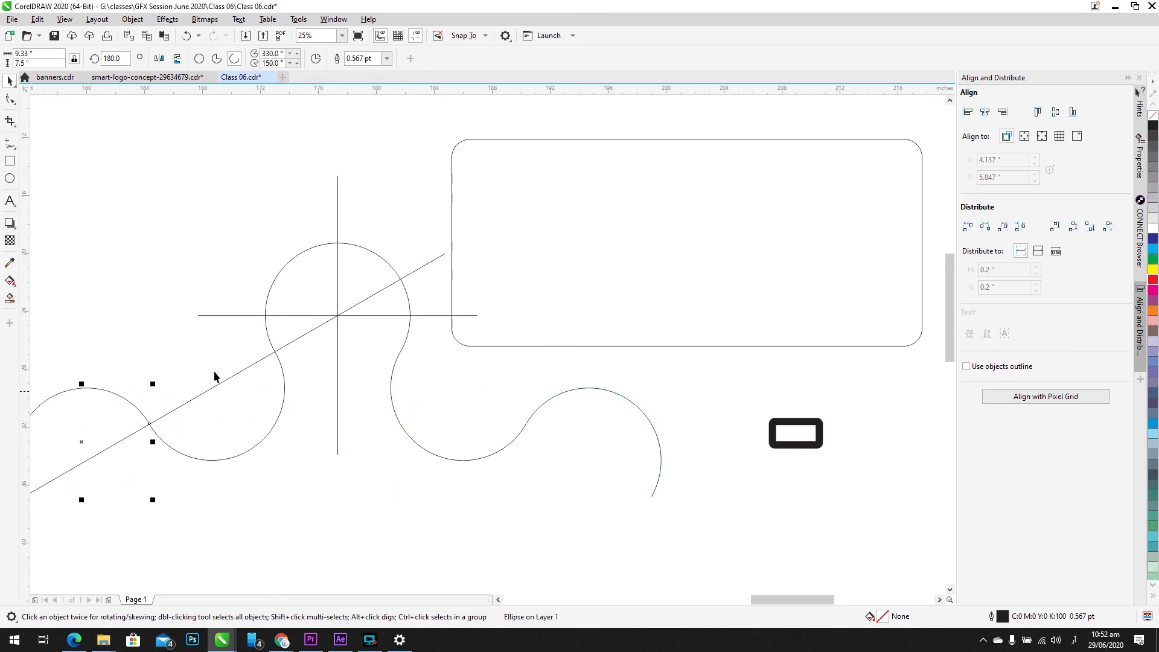
Step: Delete the 120-degree line crossing the left arcs
scroll(230, 368, "down", 2)
left_click(405, 453)
left_click_drag(404, 452, 110, 268)
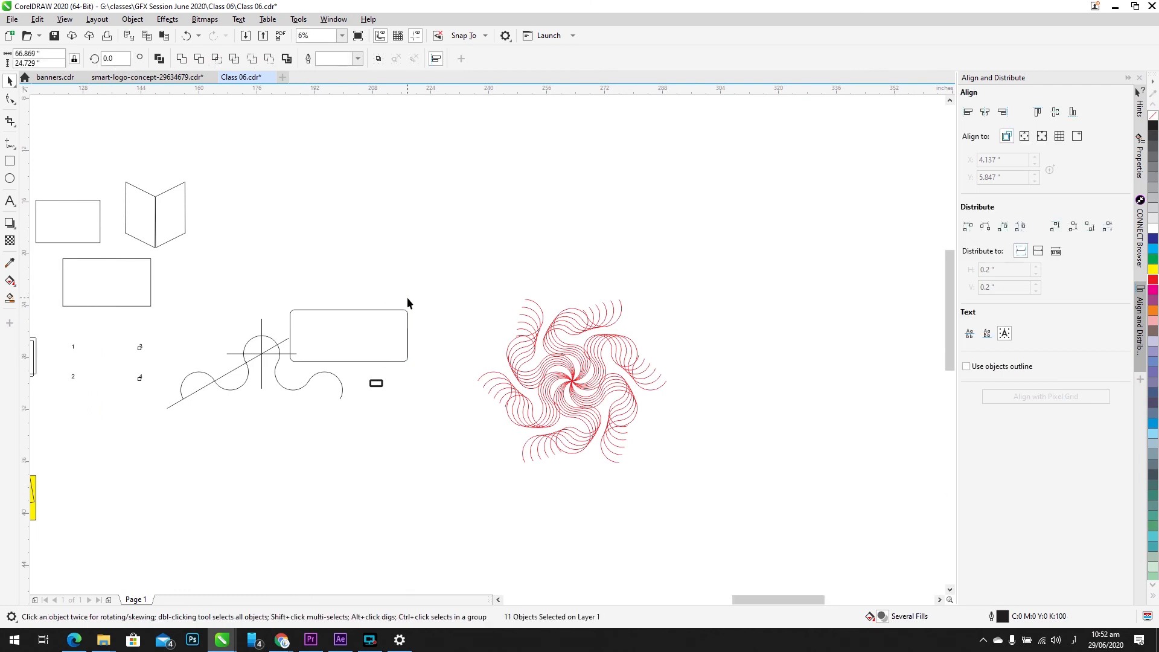
key("shift+F2")
left_click(191, 480)
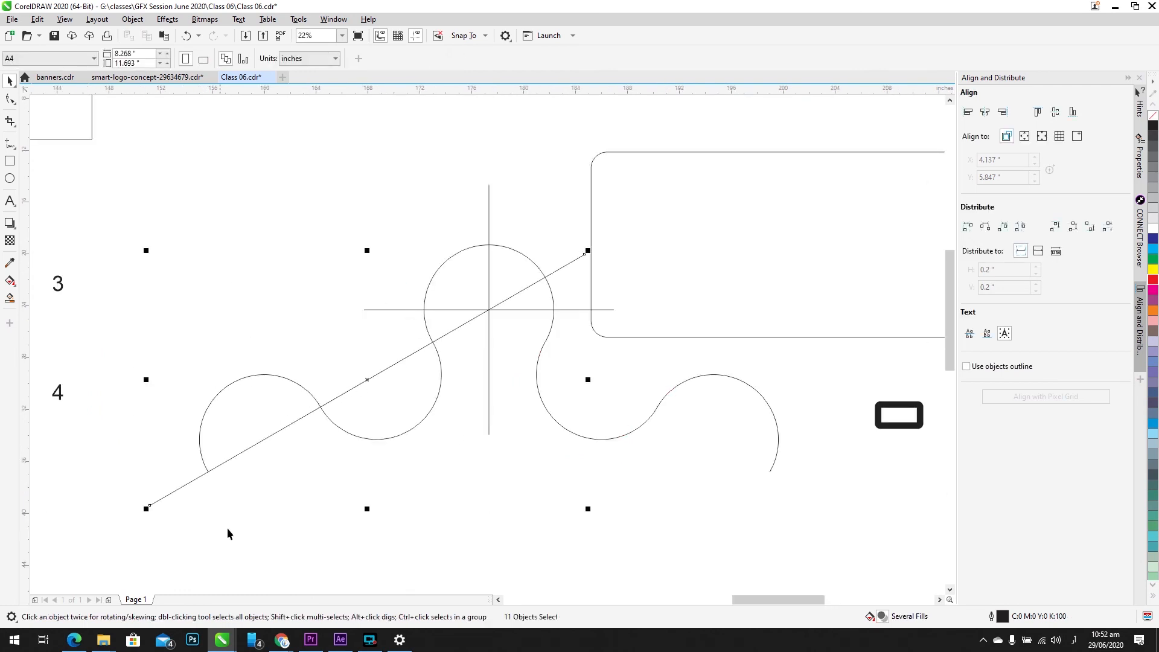
key("Delete")
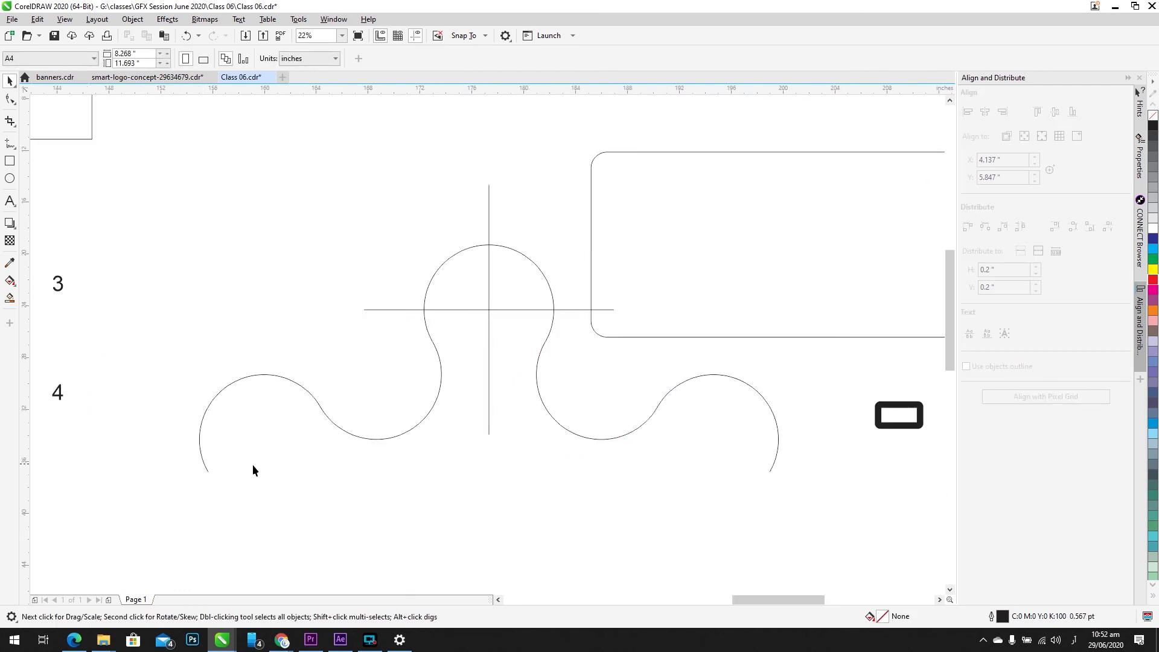
Step: Move the five arcs together with the two crossed centre lines to the empty area above the red spiral pattern
left_click(489, 231)
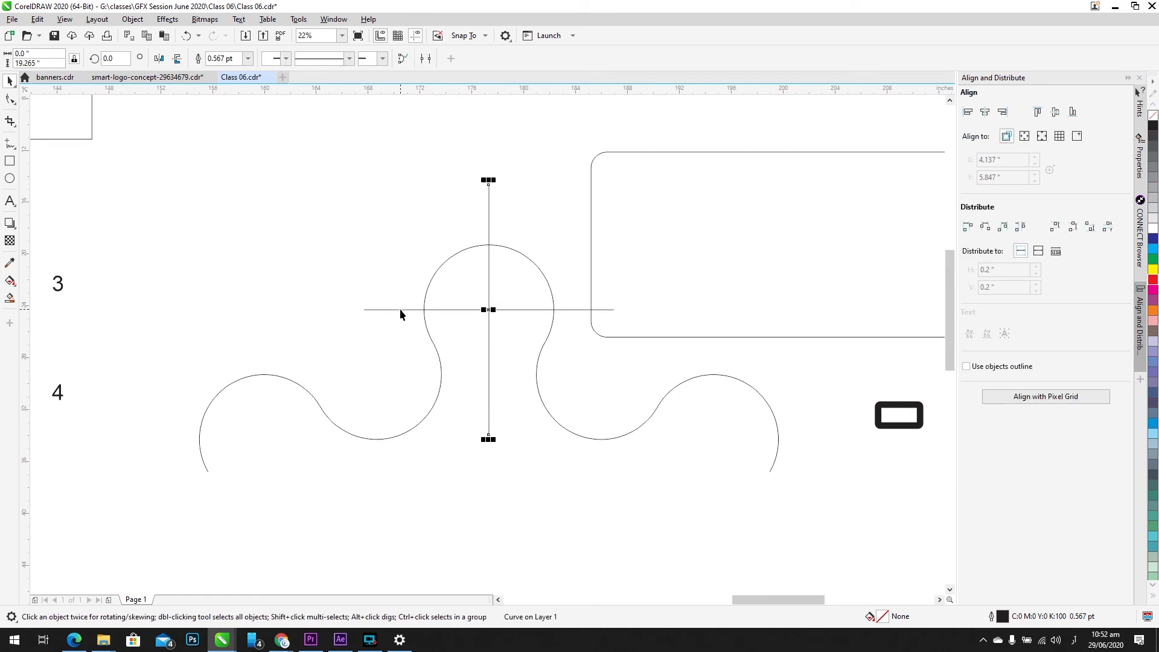
scroll(509, 314, "down", 3)
left_click_drag(535, 277, 339, 461)
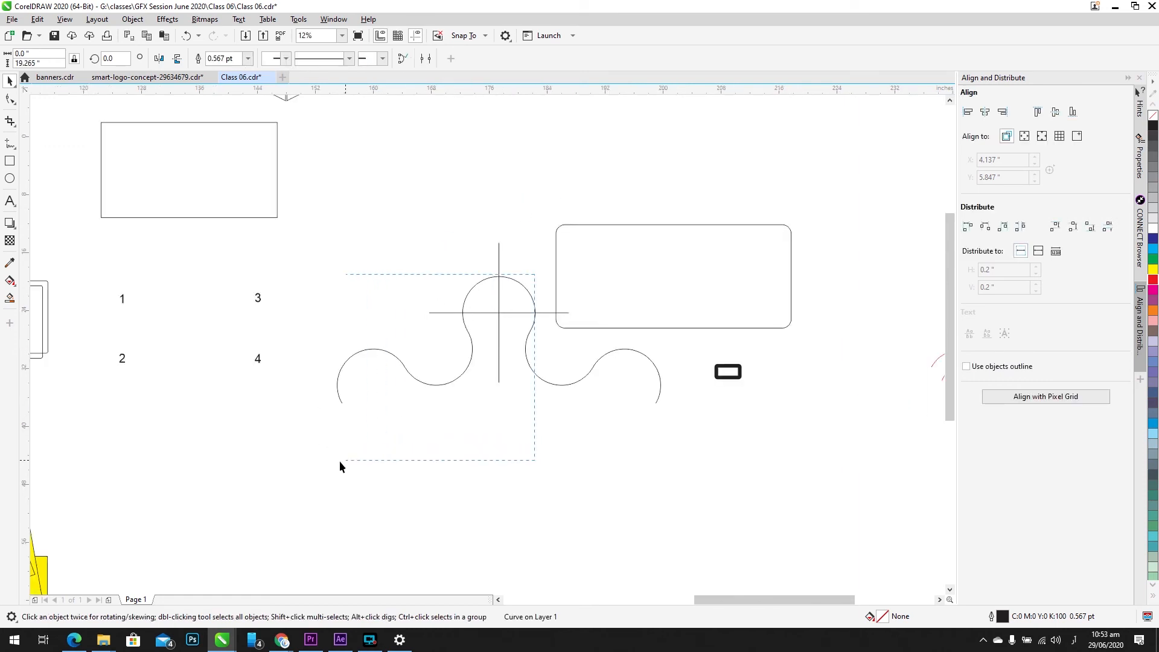
scroll(554, 367, "down", 4)
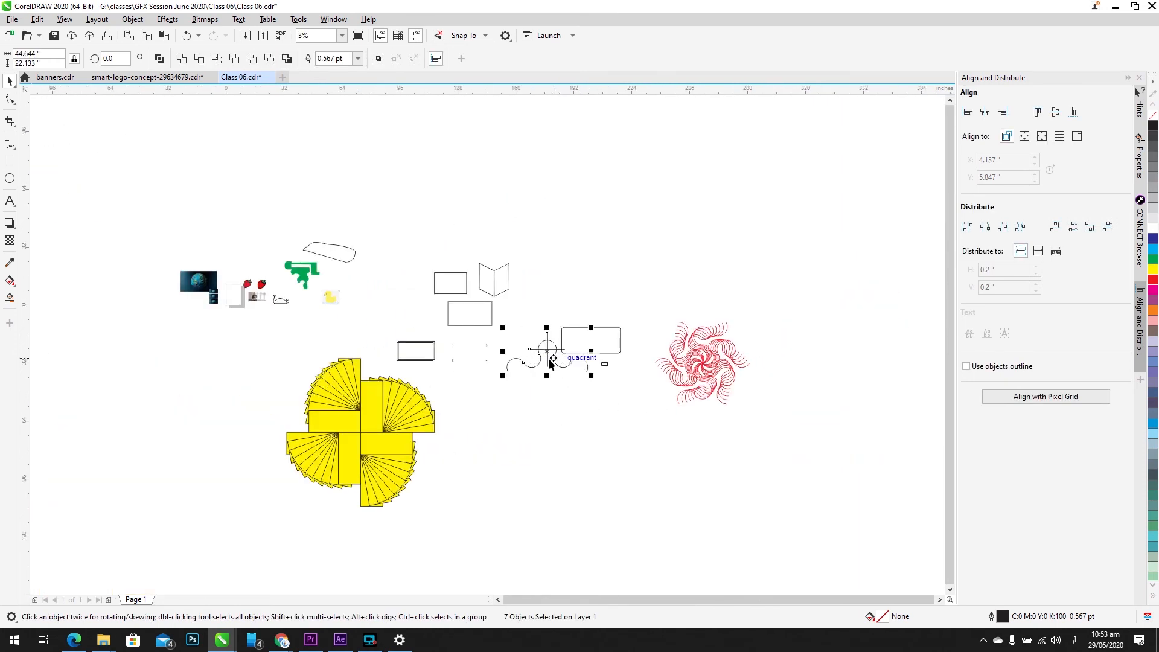
left_click_drag(546, 356, 713, 164)
scroll(694, 193, "up", 4)
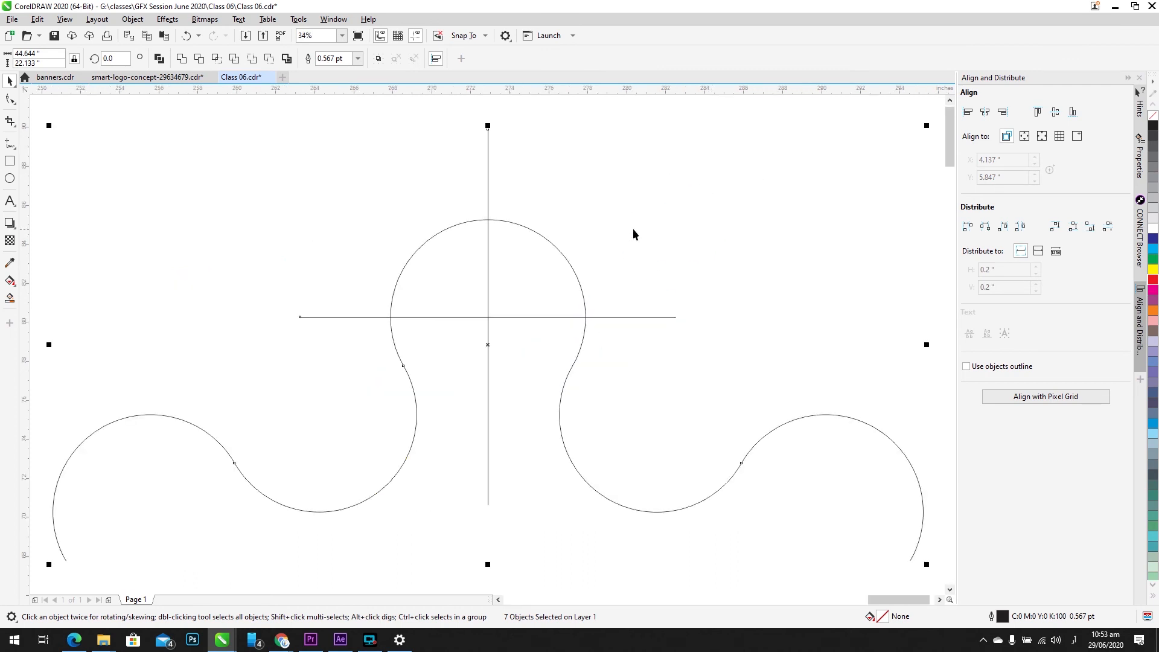
left_click_drag(313, 224, 990, 501)
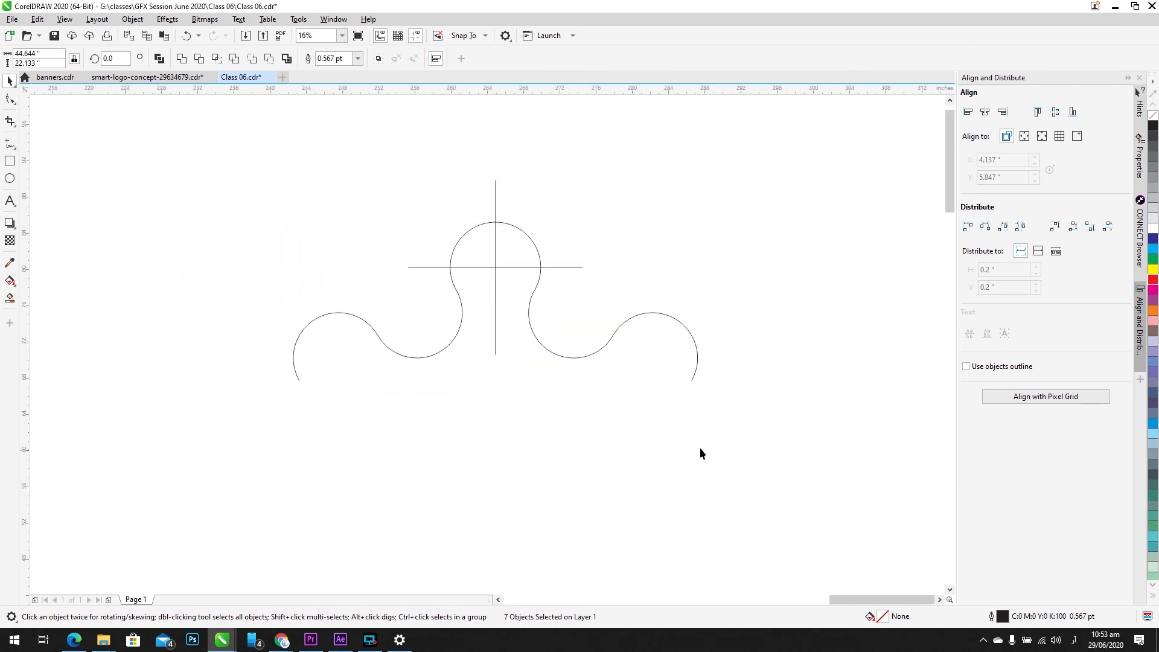
left_click_drag(636, 447, 687, 374)
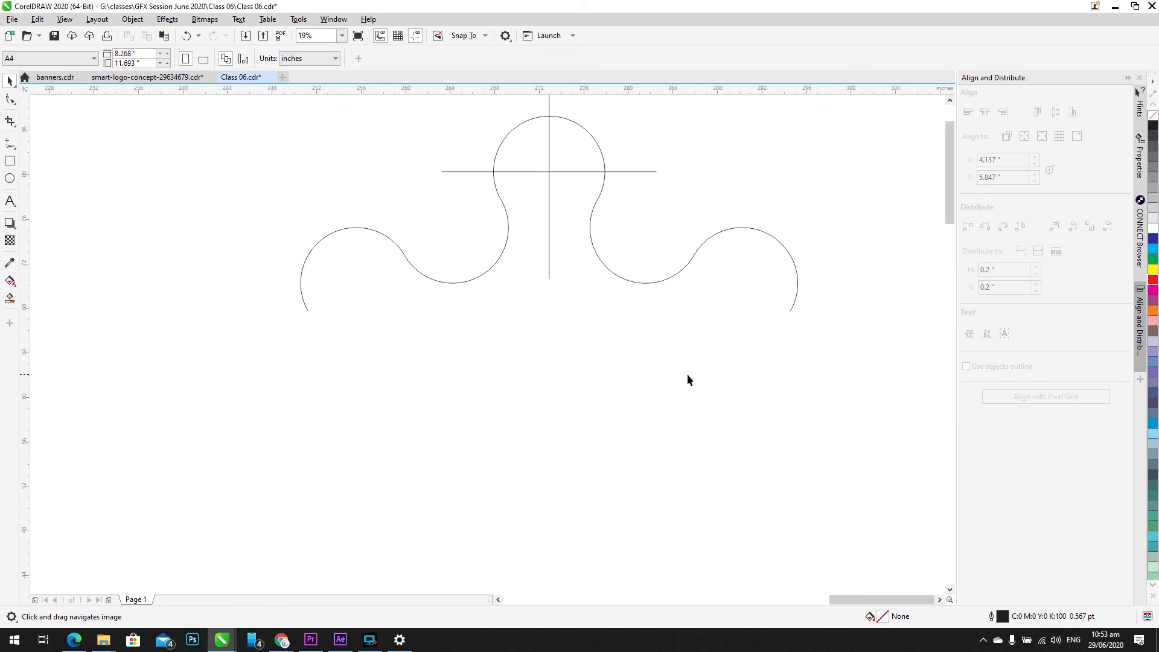
Step: Try moving the inner left arc so that its end meets the free end of the outer left arc
double_click(339, 230)
left_click(339, 230)
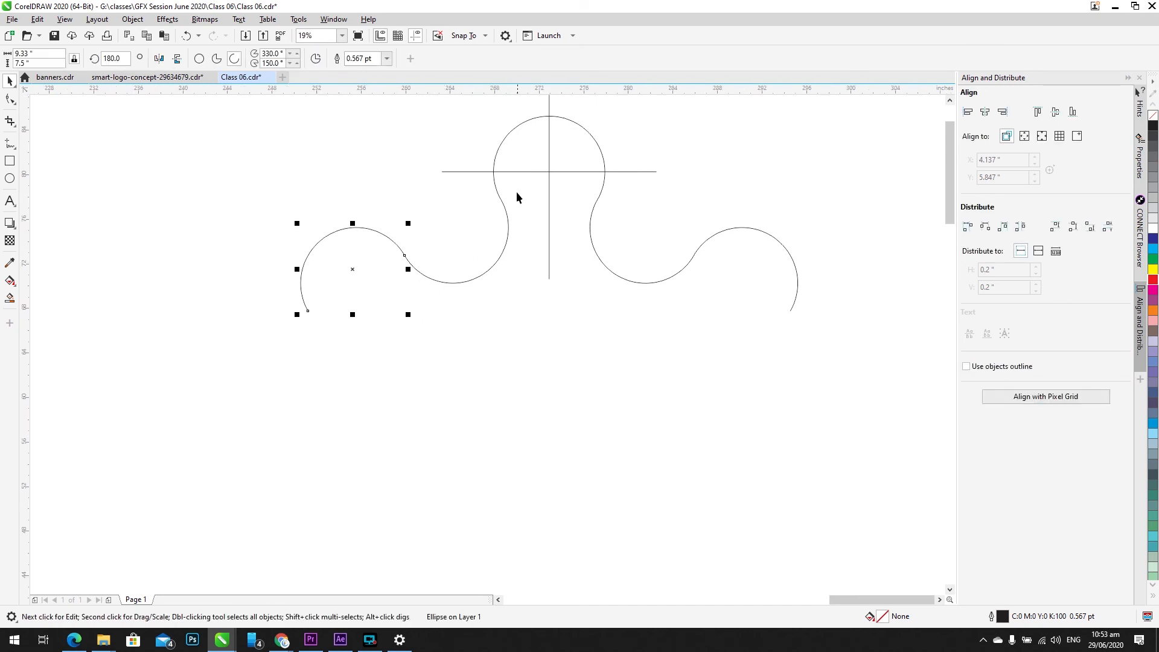
left_click(441, 275)
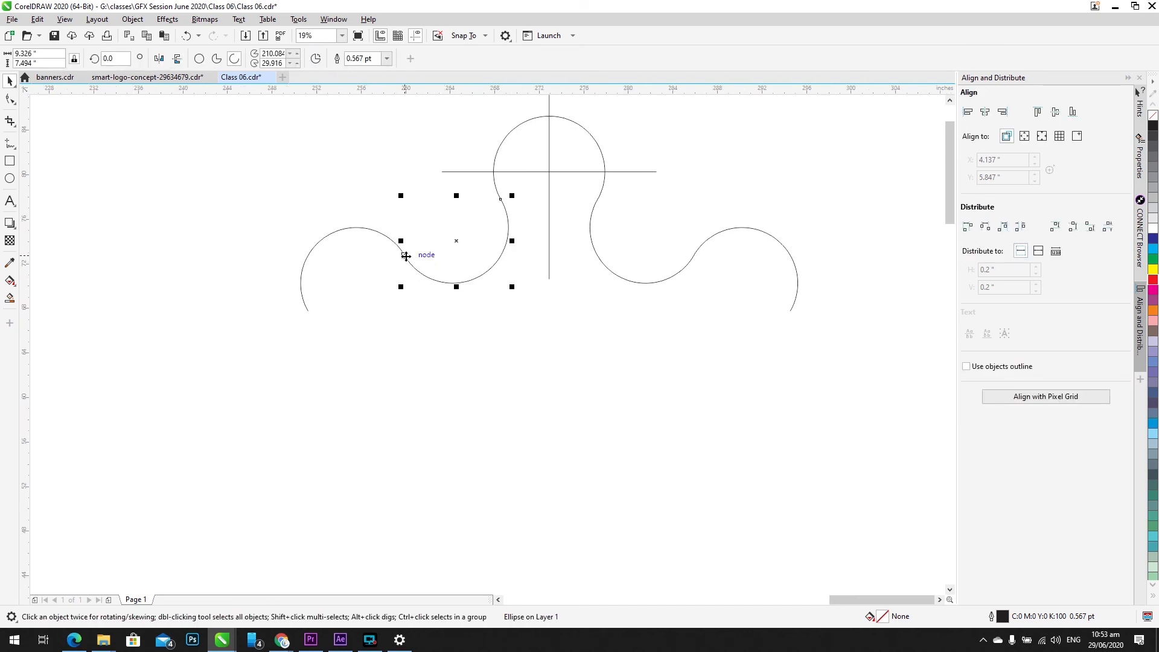
left_click_drag(419, 256, 311, 309)
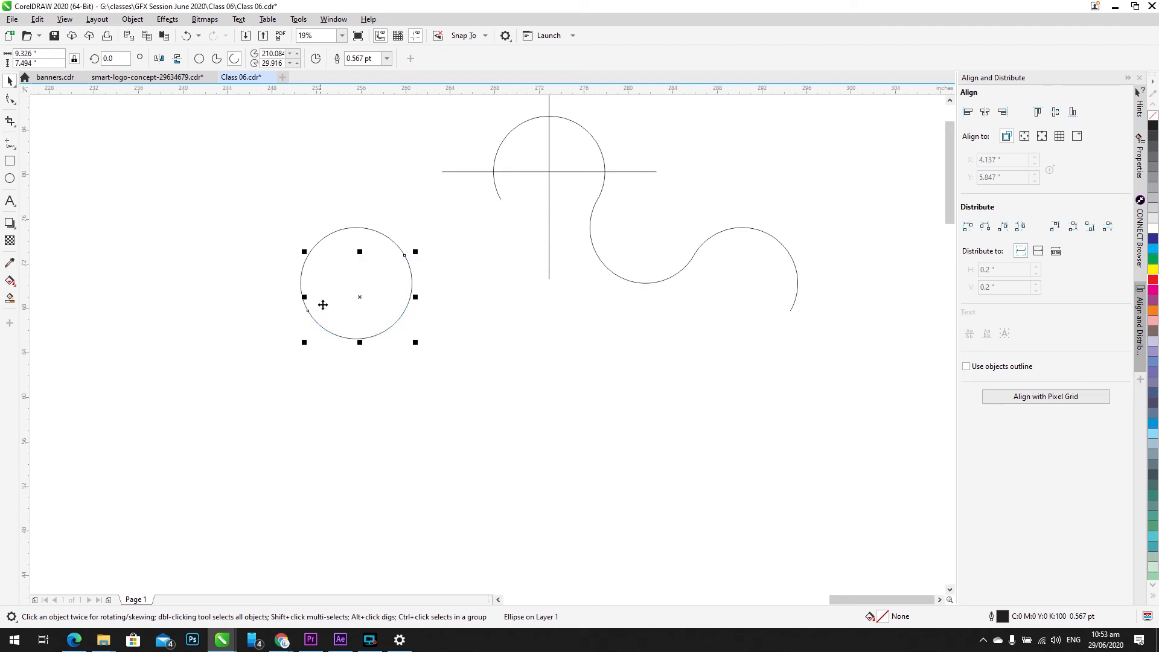
key("ctrl+z")
Step: Try extending the left end of the wave with a vertically flipped copy of the top arc
left_click(504, 150)
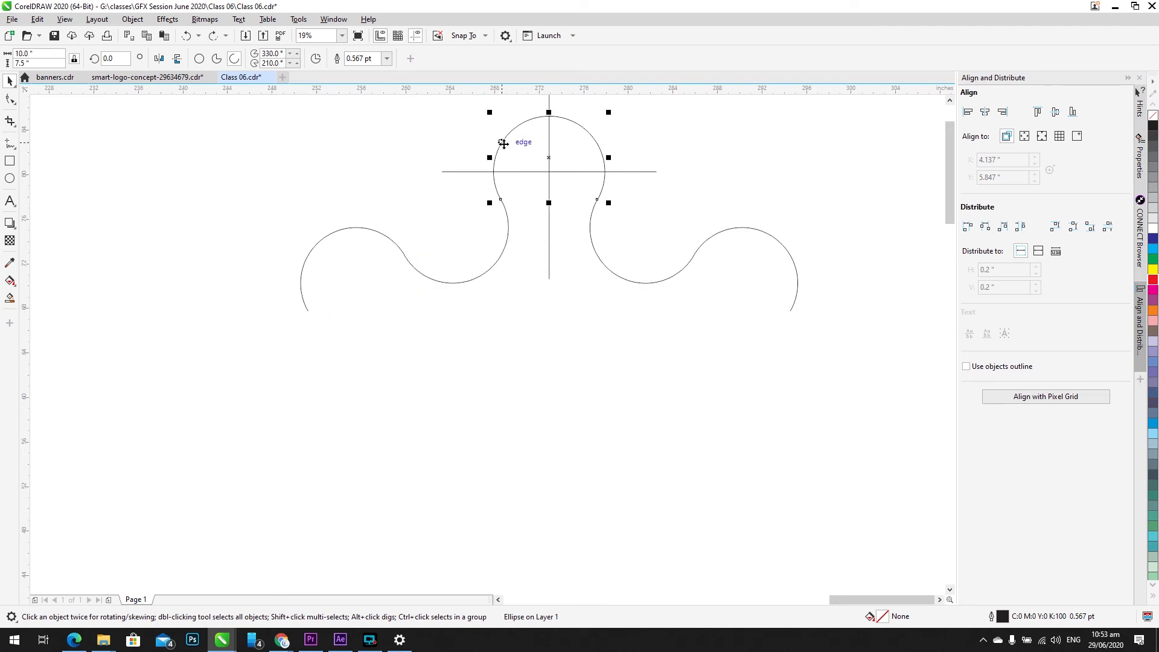
left_click_drag(549, 112, 308, 312)
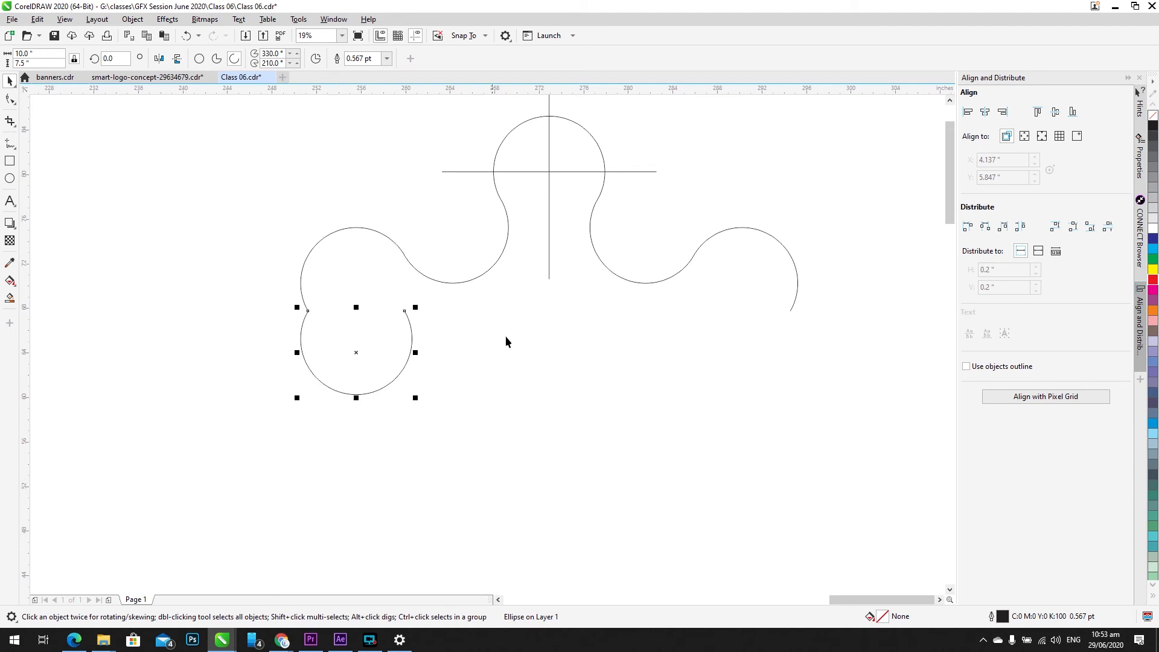
key("Delete")
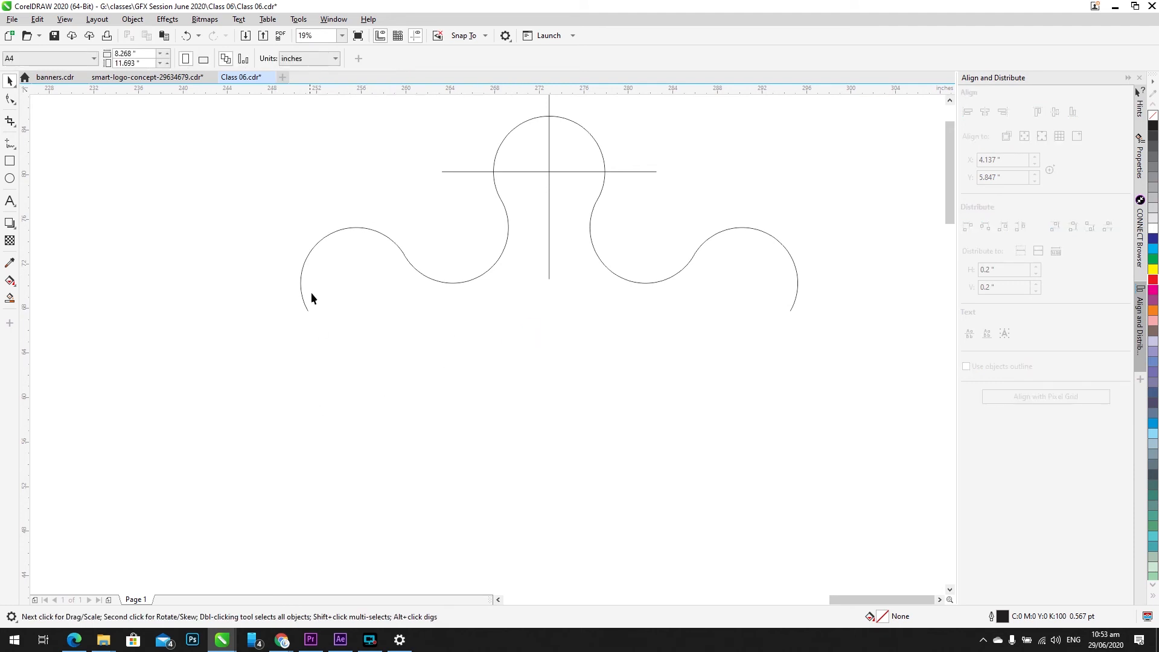
Step: Snap the inner left arc's end to the outer left arc's free end and shorten it to stop at 270 degrees
left_click(444, 280)
left_click_drag(406, 251, 310, 313)
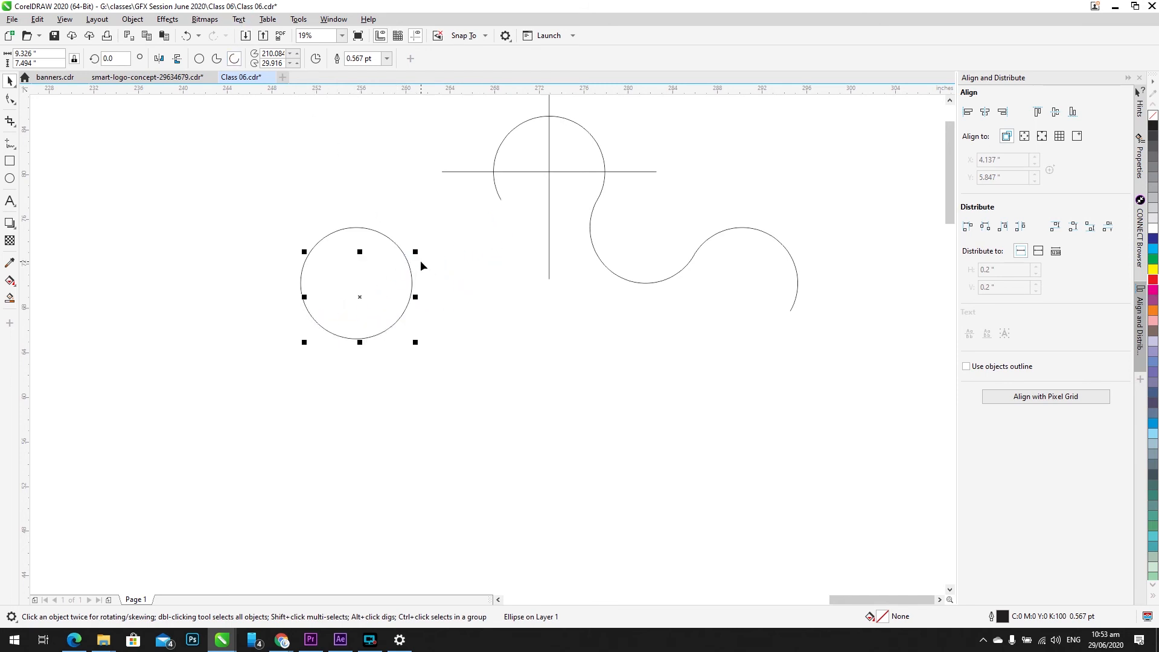
key("F10")
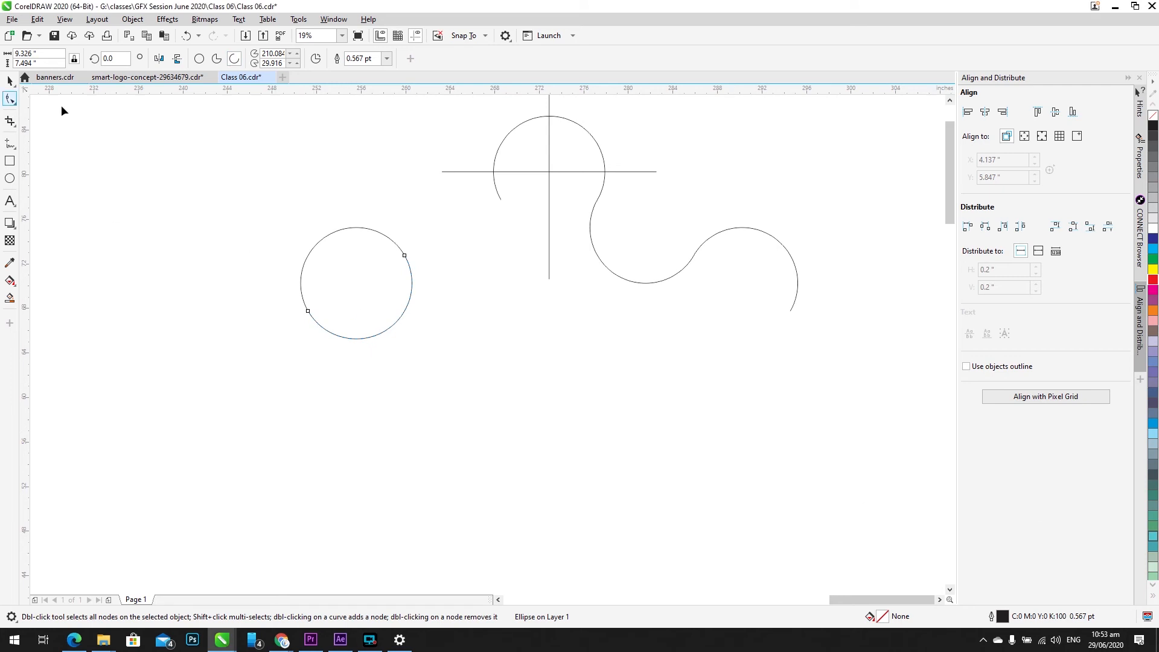
left_click_drag(404, 255, 350, 366)
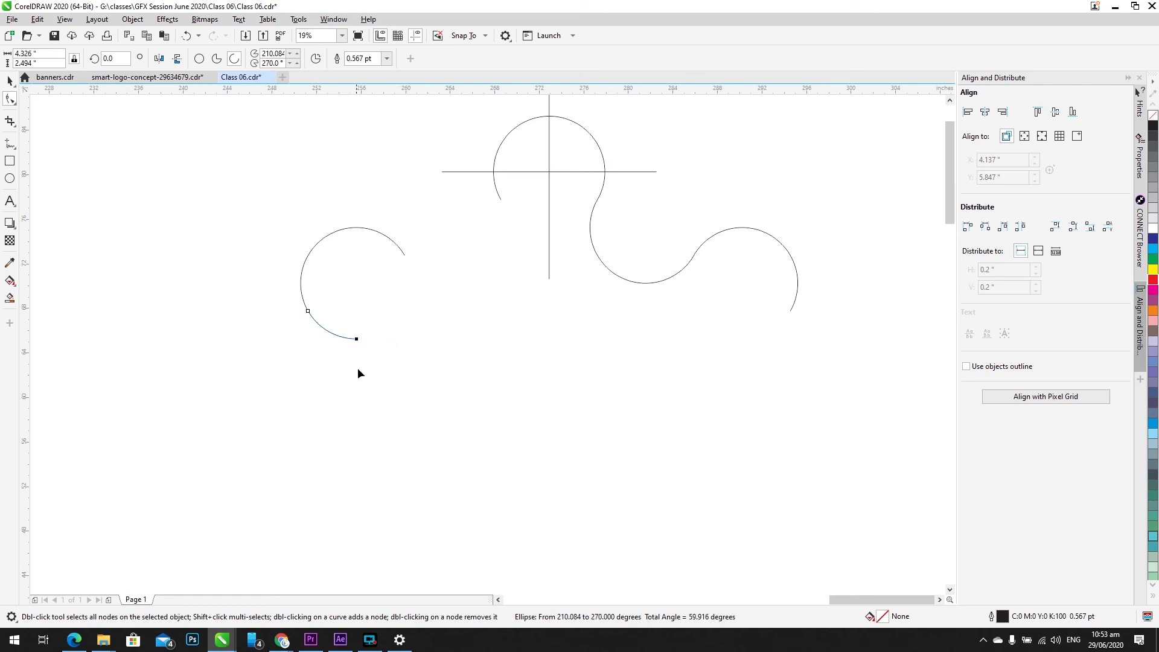
left_click(433, 377)
key("space")
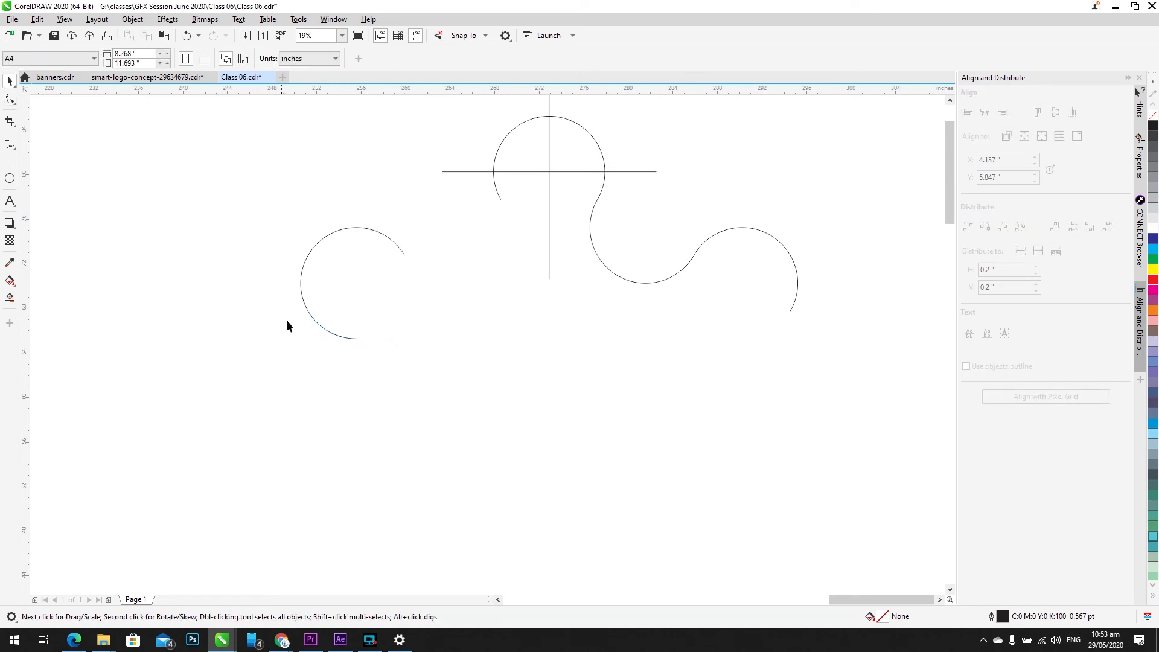
Step: Copy the short arc, undo back to the inner left arc's original position and shape, and paste the short arc in place
left_click(324, 329)
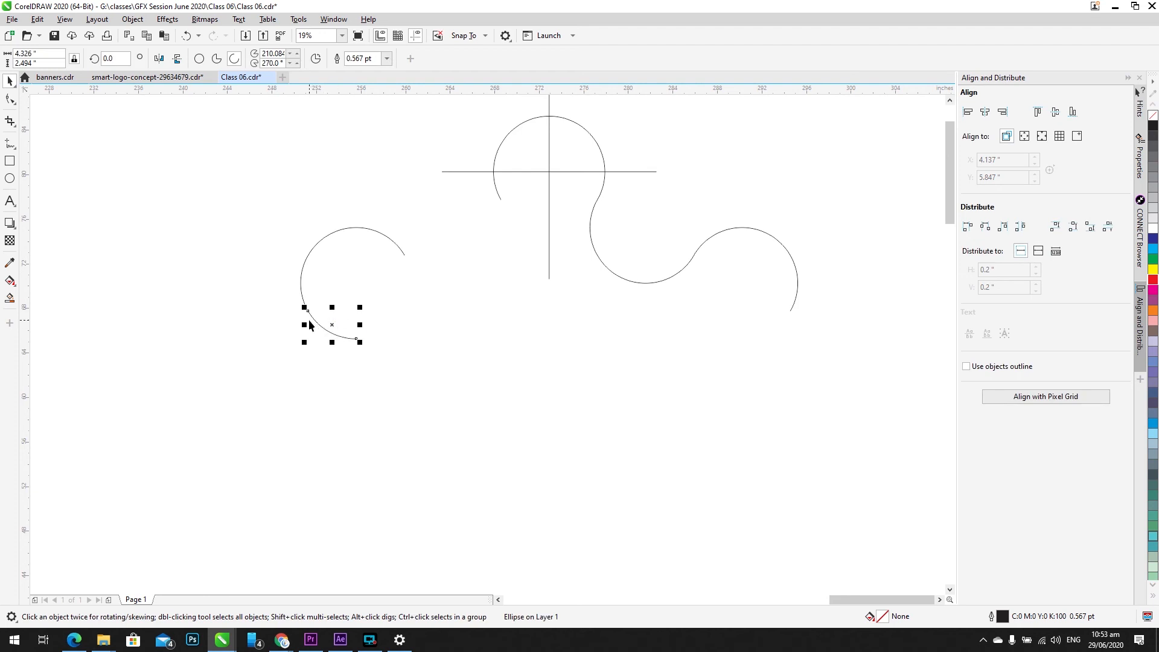
key("ctrl+z")
key("ctrl+z")
key("ctrl+z")
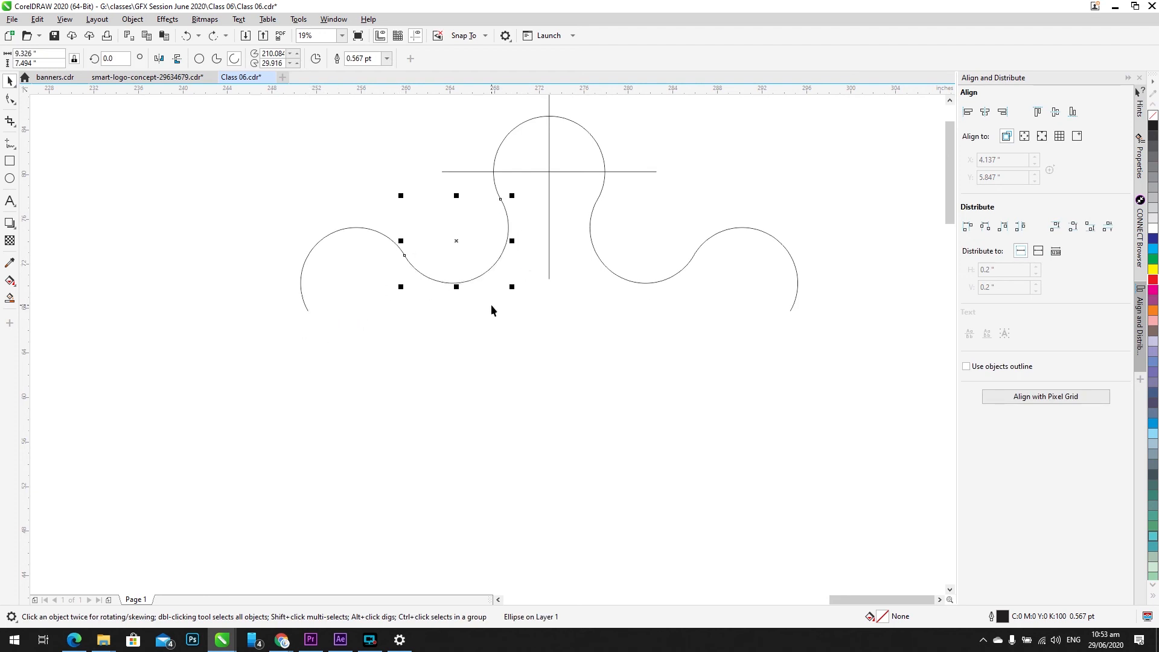
key("ctrl+shift+z")
key("ctrl+shift+z")
key("ctrl+shift+z")
key("ctrl+v")
Step: Continue the left end with a horizontally mirrored copy of the short arc and snap another copy to the right arc's free end
left_click(376, 343)
left_click(329, 332)
left_click_drag(302, 326, 790, 316)
key("ctrl+z")
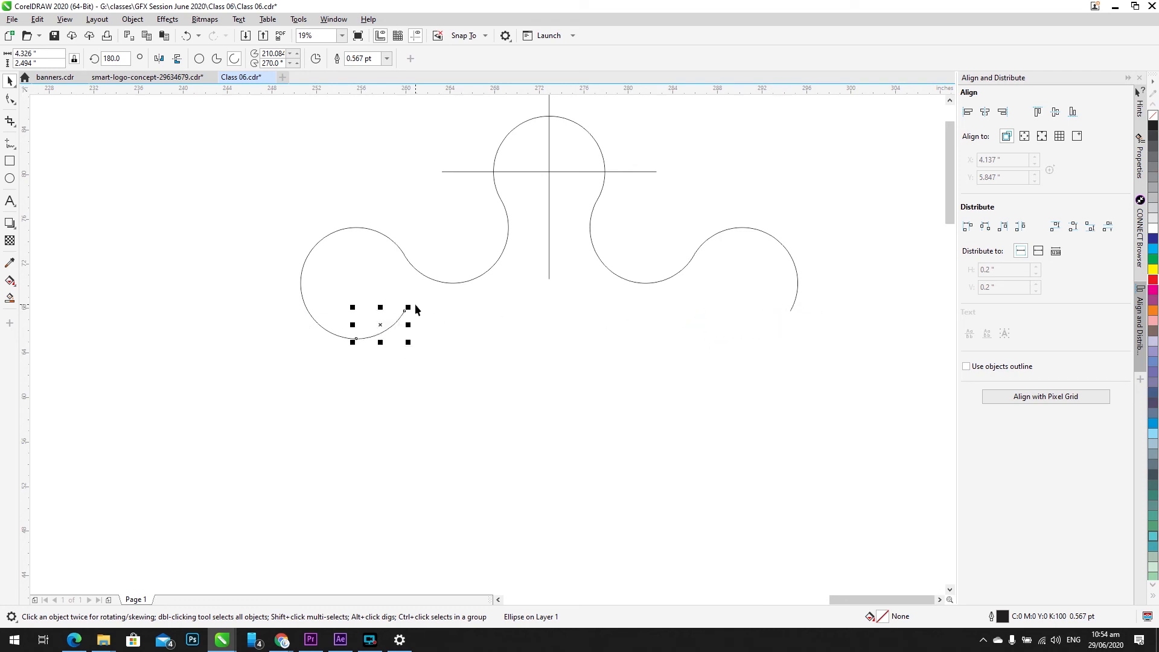
left_click_drag(404, 311, 791, 312)
left_click(438, 372)
scroll(438, 371, "down", 2)
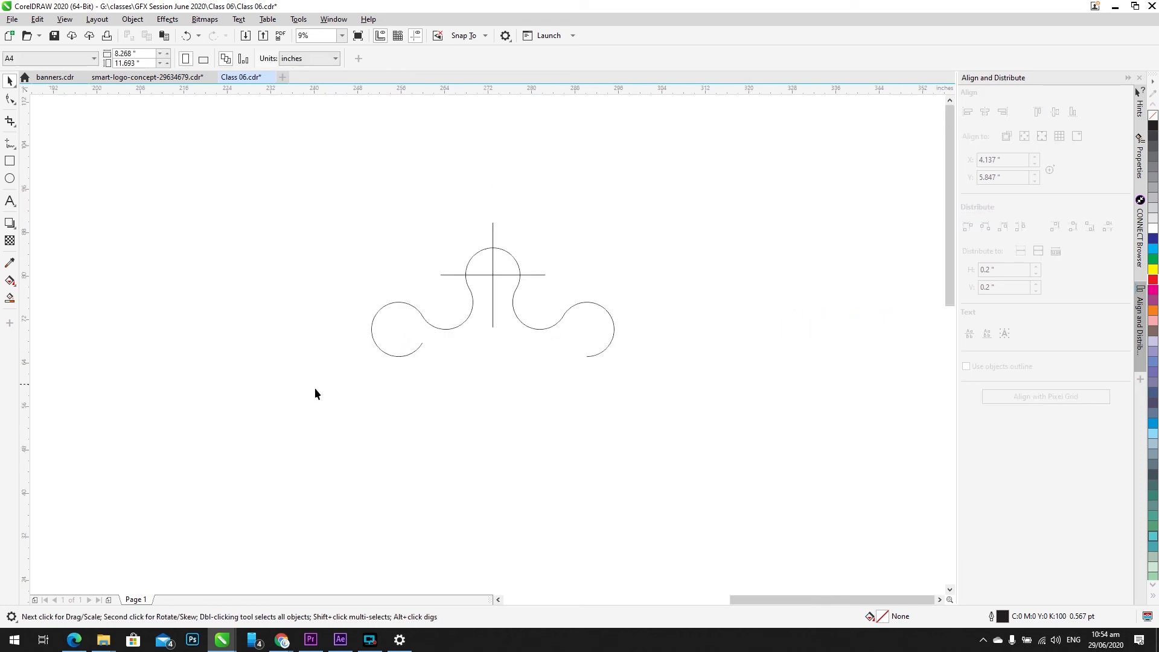
Step: Move the top arc below the right loop so its upper quadrant meets the free end of the short right arc
key("ctrl+a")
key("shift+F2")
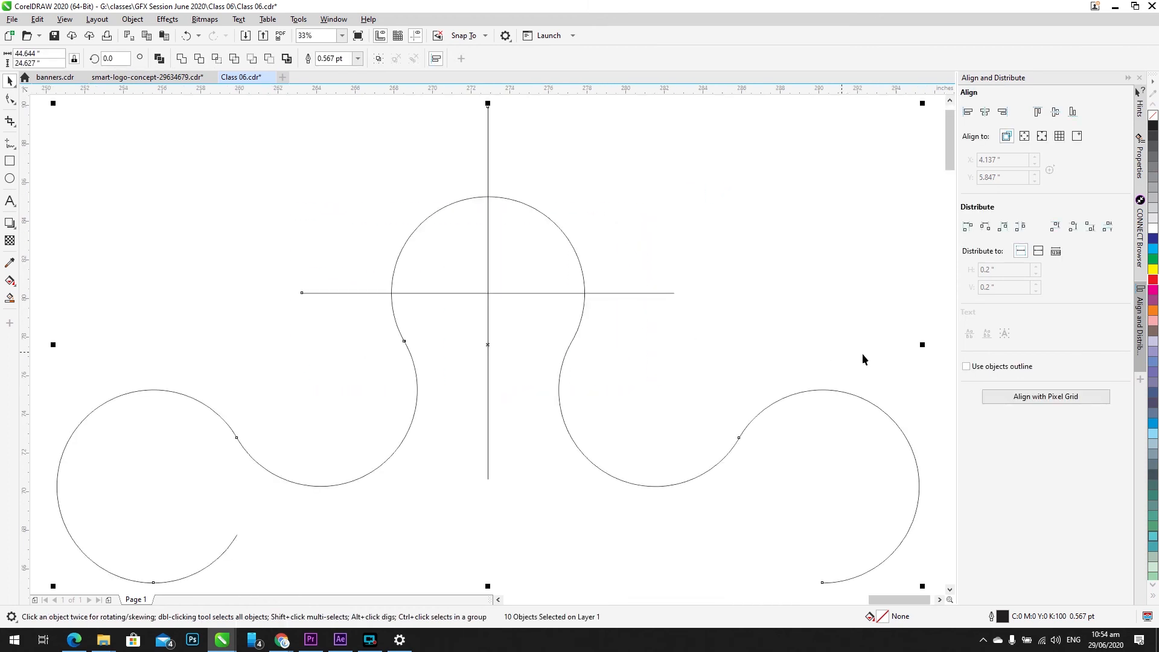
left_click(501, 465)
scroll(624, 445, "down", 2)
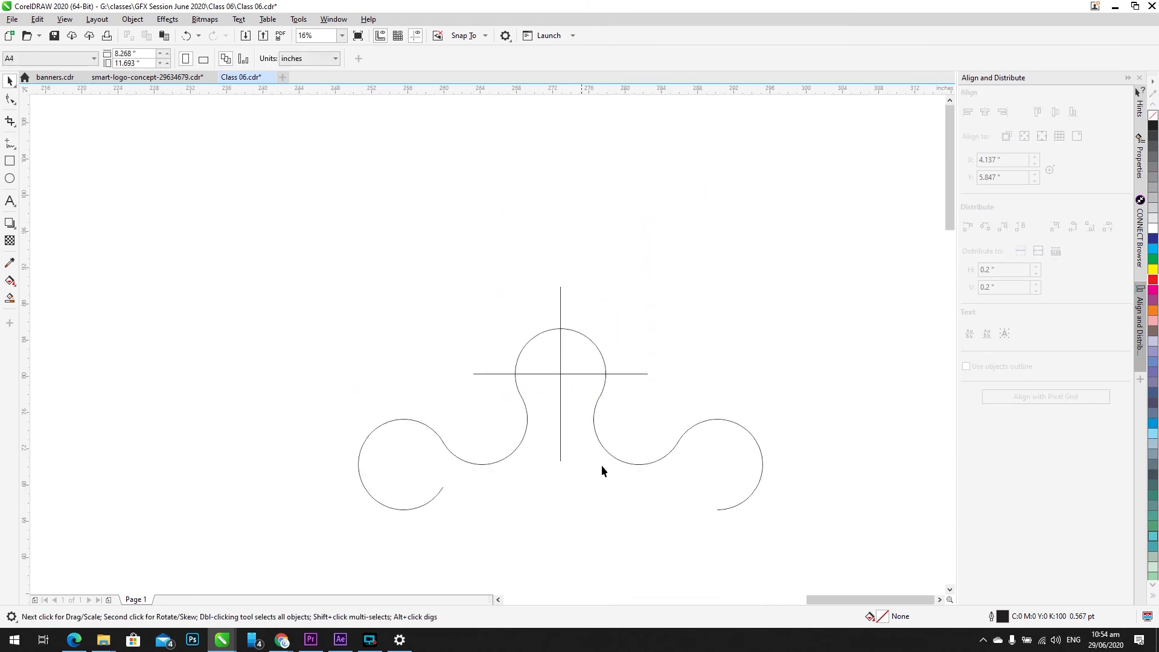
left_click(686, 442)
left_click(653, 461)
left_click(601, 353)
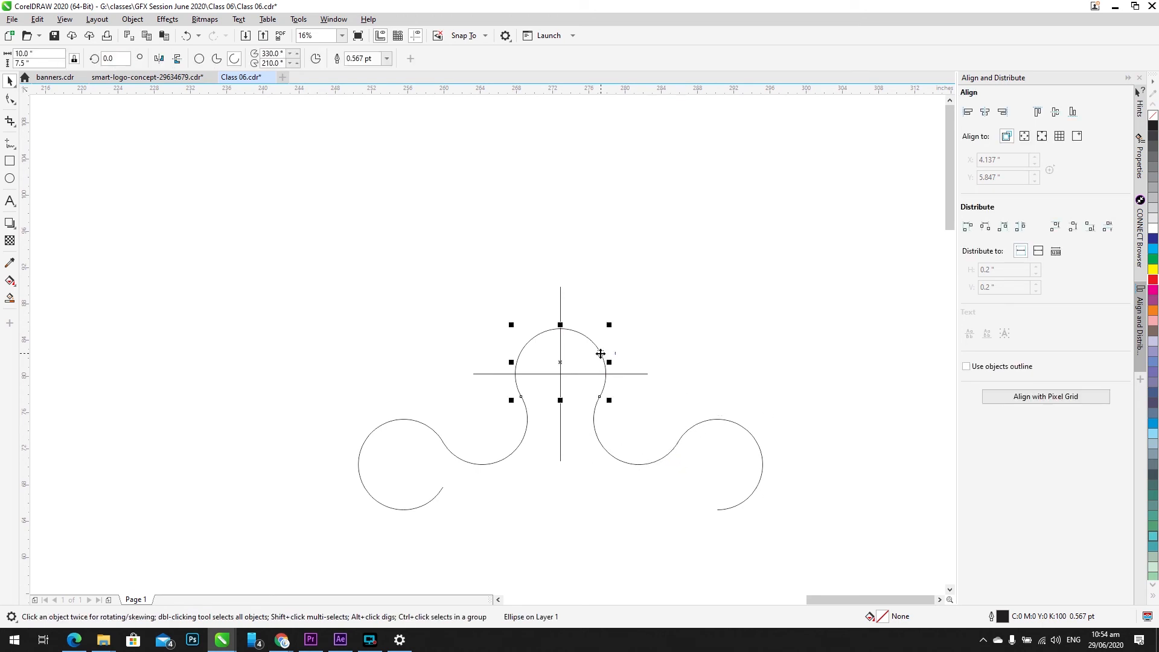
left_click_drag(599, 395, 747, 574)
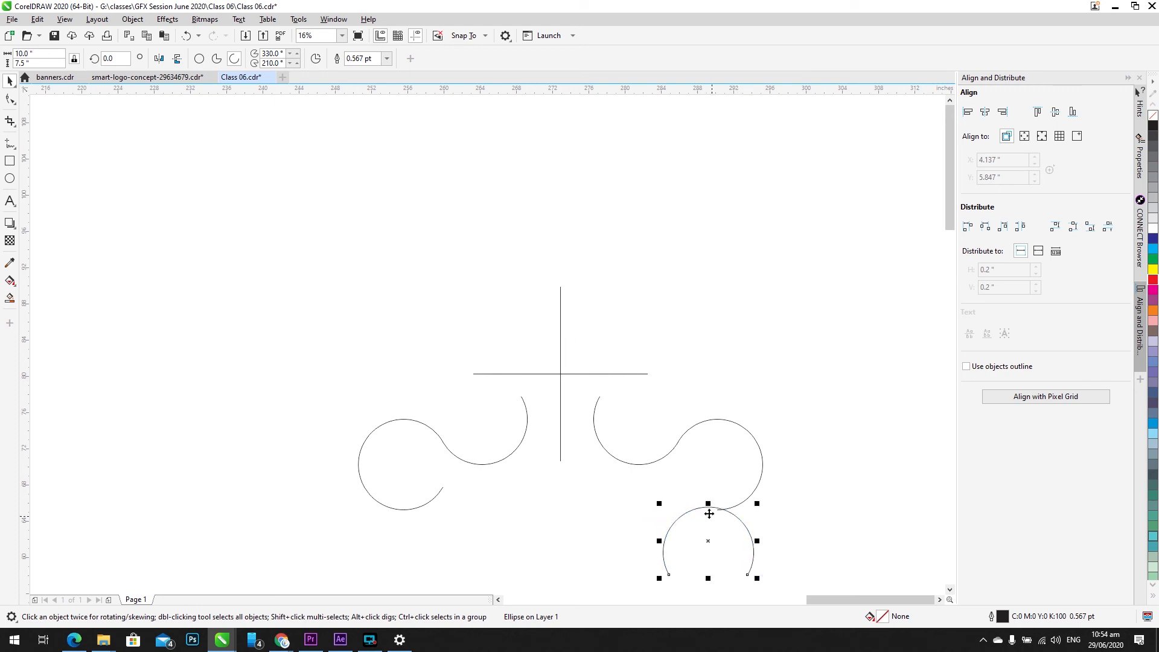
left_click_drag(709, 509, 745, 511)
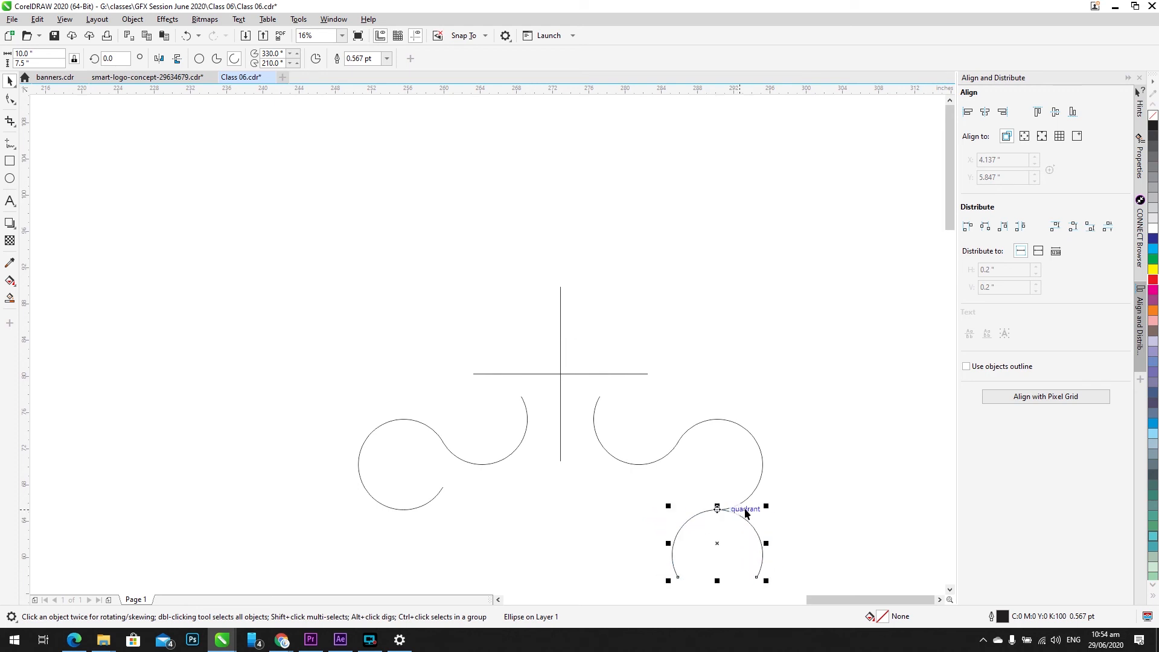
Step: Shorten the moved arc to run from 90 to 210 degrees as an open arc
scroll(784, 561, "up", 5)
scroll(318, 142, "down", 2)
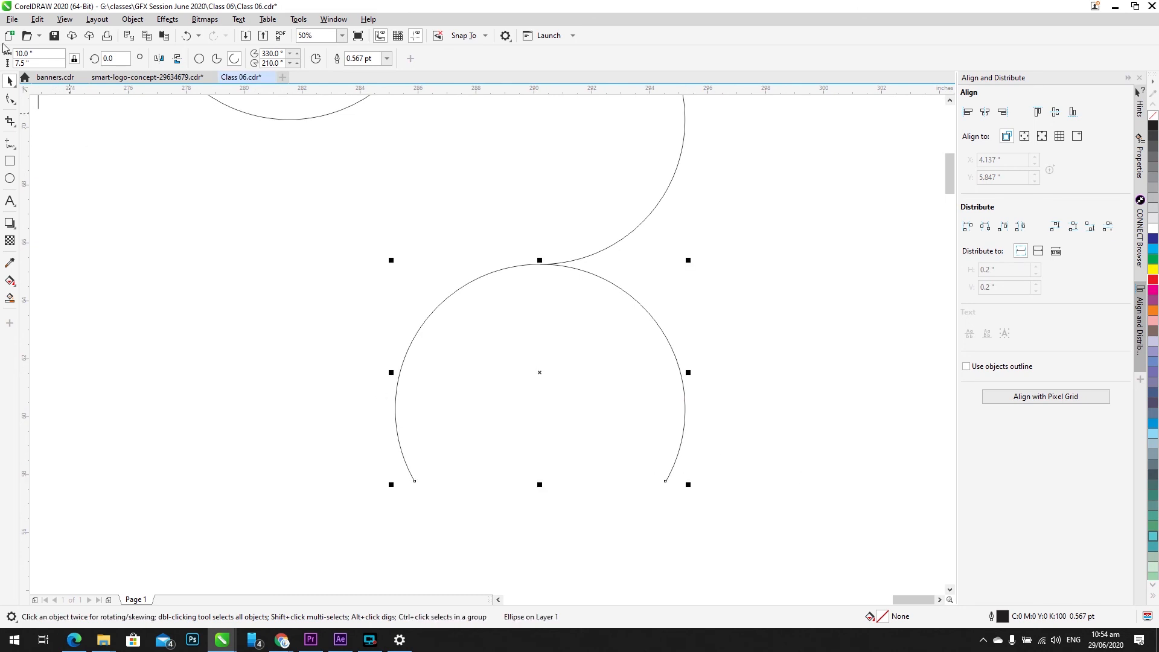
left_click(9, 99)
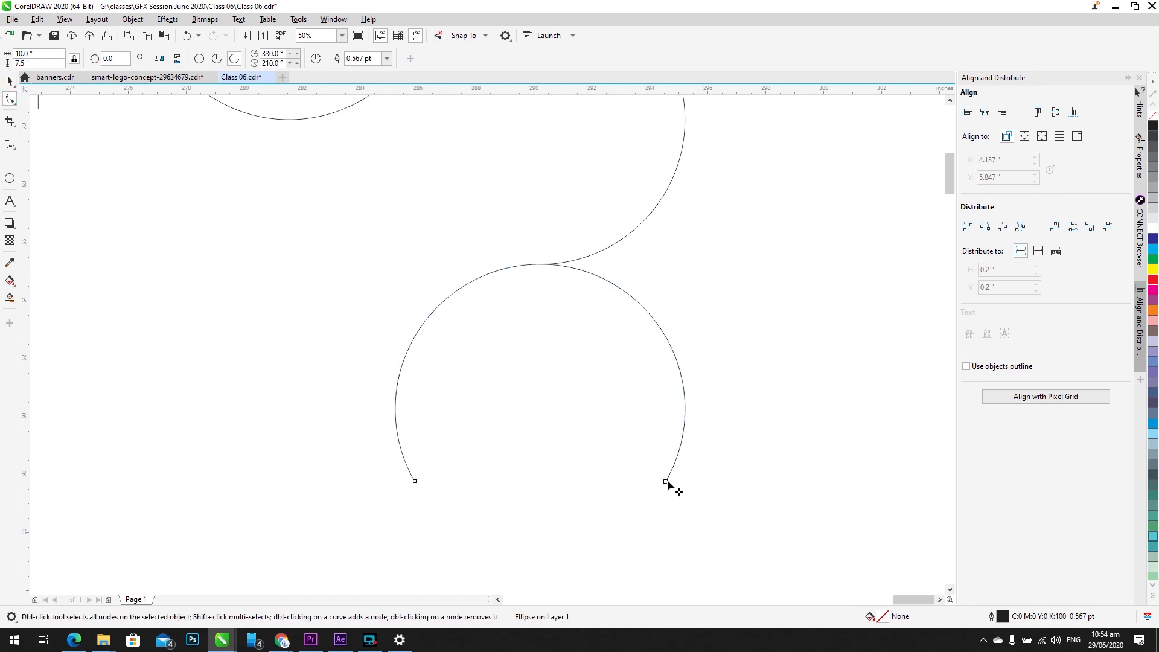
left_click_drag(666, 481, 677, 370)
left_click_drag(565, 287, 541, 280)
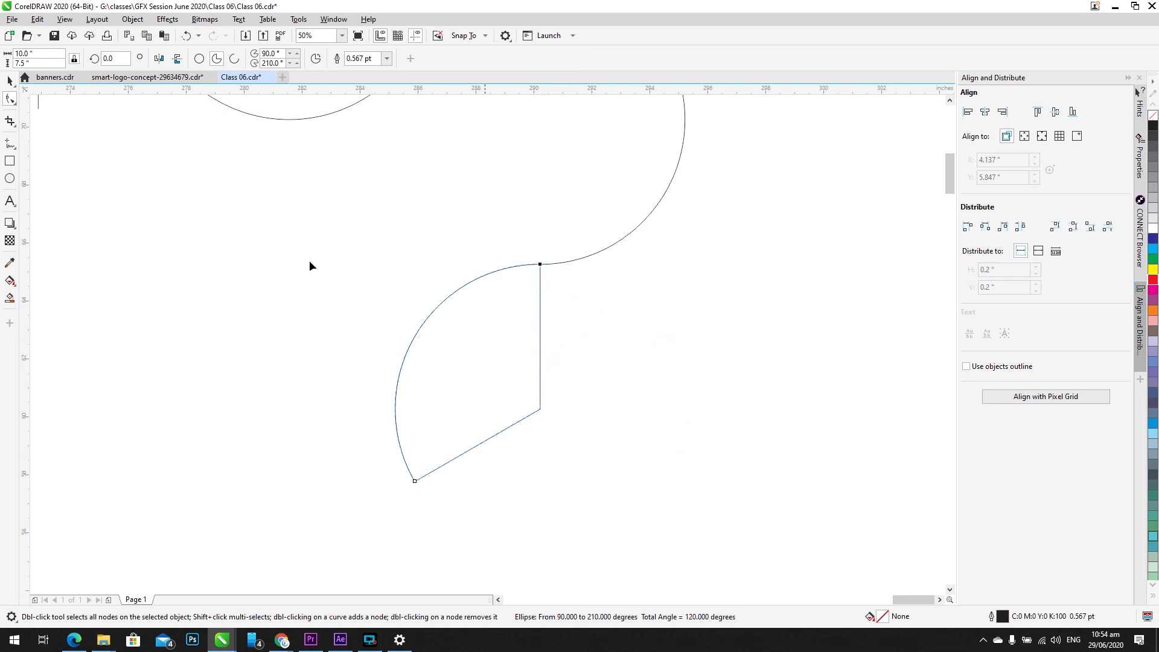
key("space")
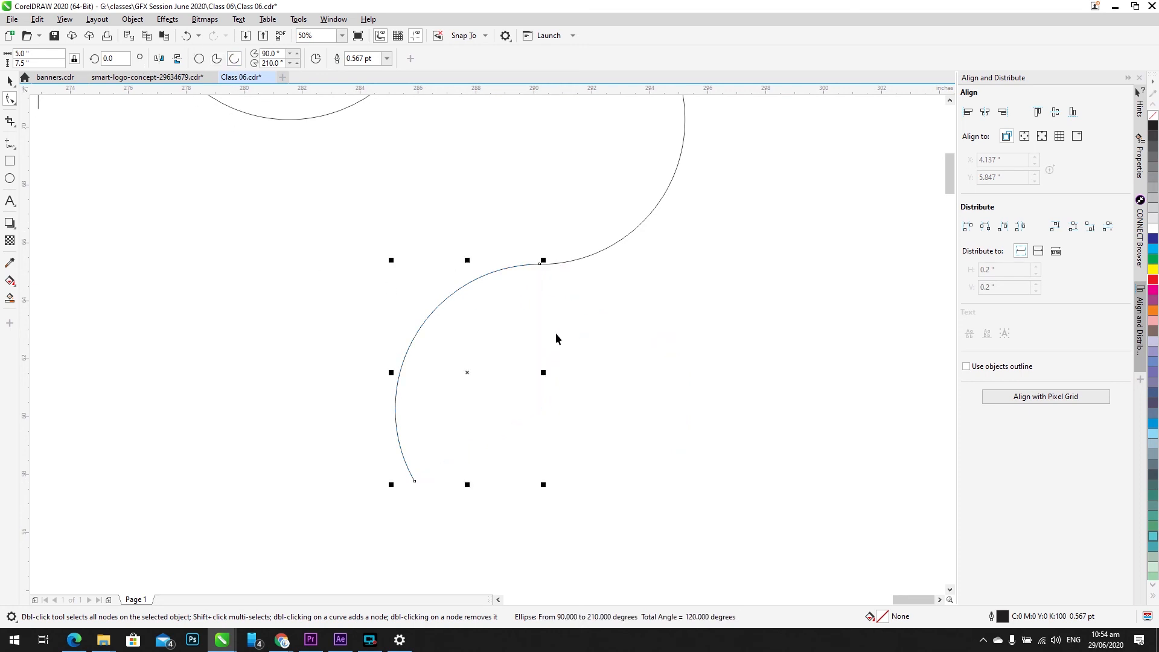
Step: Copy the shortened arc, undo the changes to restore the top arc, and paste the short arc at the wave's right end
scroll(555, 332, "down", 5)
left_click_drag(548, 339, 671, 337)
left_click(443, 395)
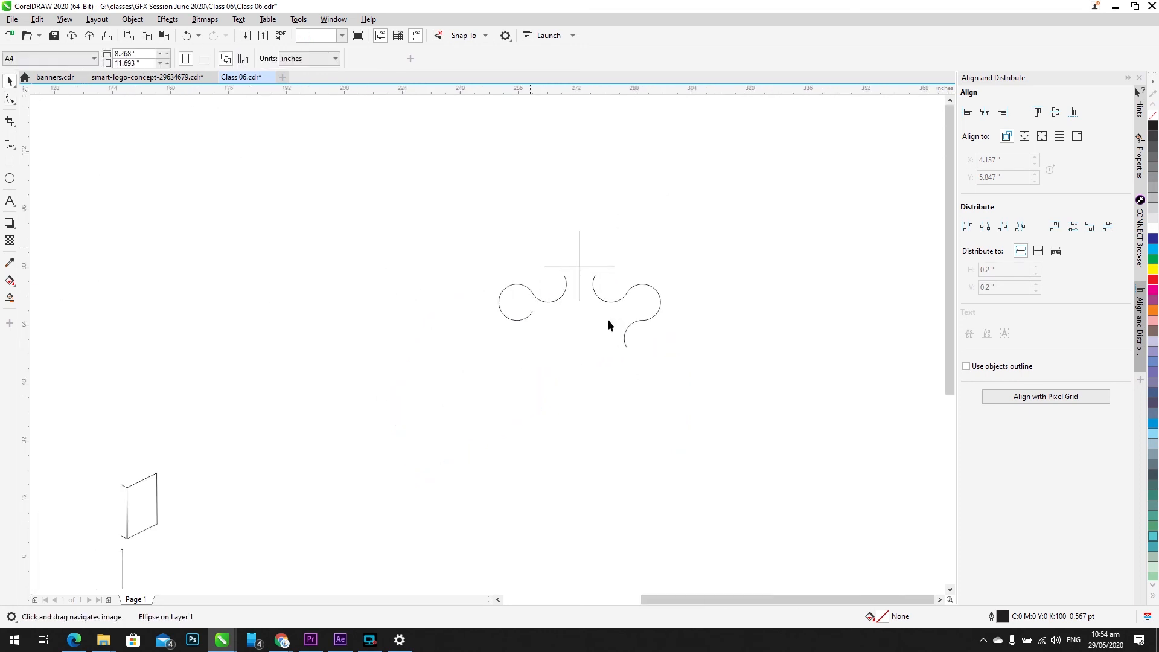
left_click(626, 333)
key("ctrl+z")
key("ctrl+z")
key("ctrl+z")
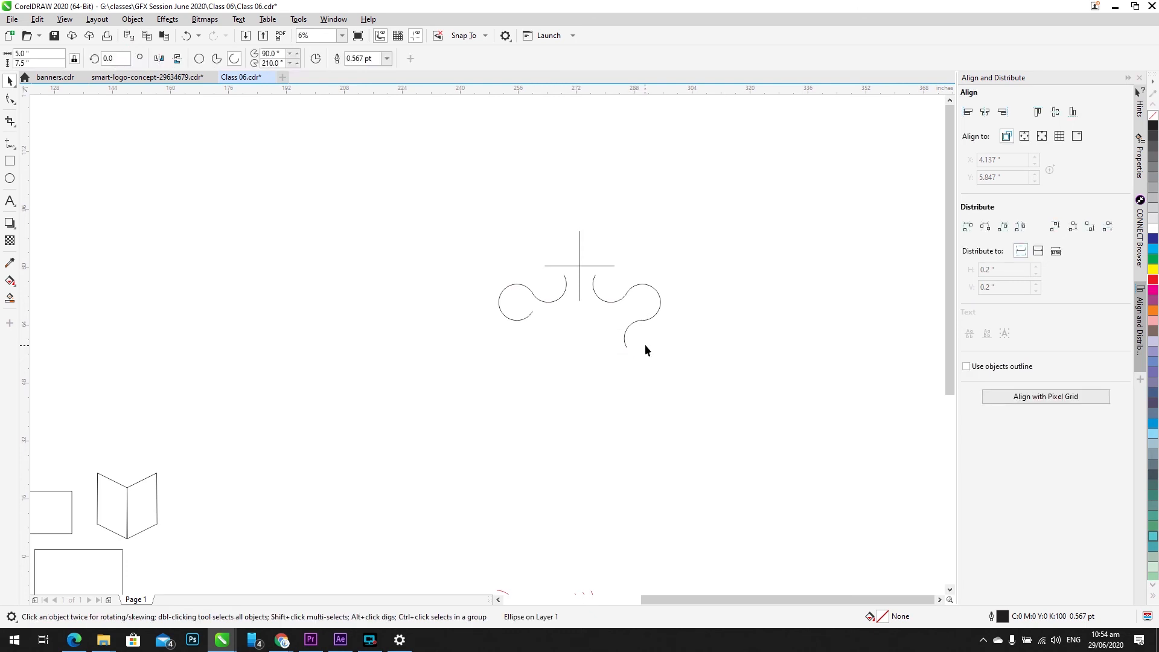
key("ctrl+shift+z")
key("ctrl+shift+z")
key("ctrl+shift+z")
left_click_drag(606, 291, 452, 172)
key("shift+F2")
left_click(714, 245)
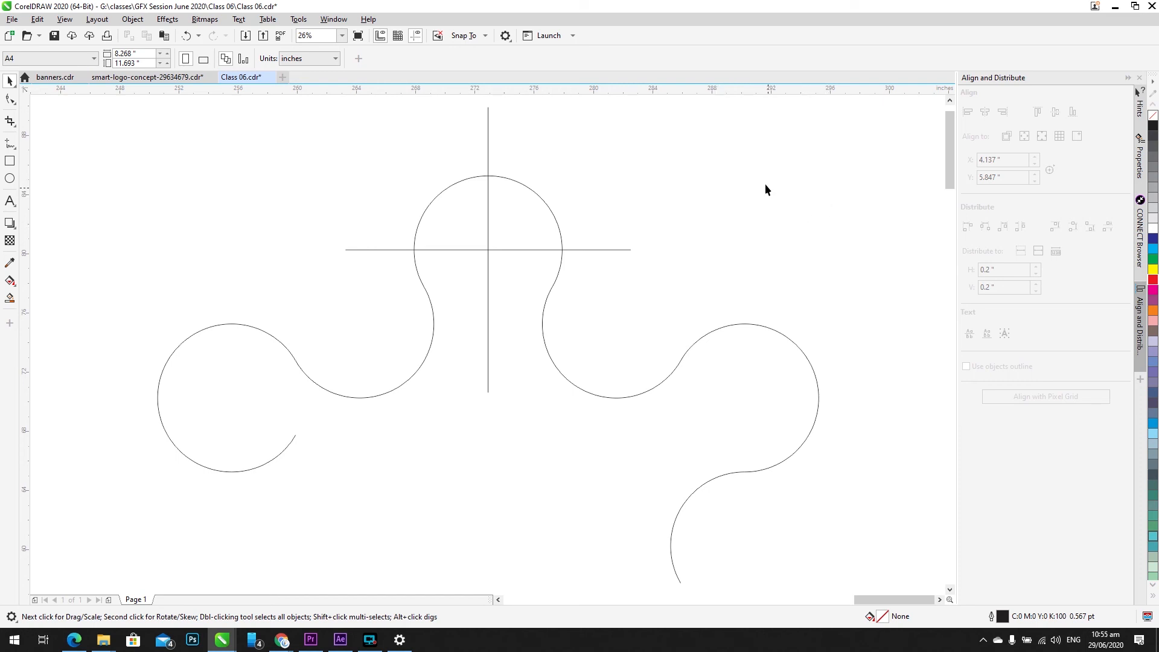
Step: Draw a horizontal ellipse about 60 by 35 inches in the empty area beside the wave
scroll(592, 209, "down", 2)
left_click_drag(341, 321, 29, 320)
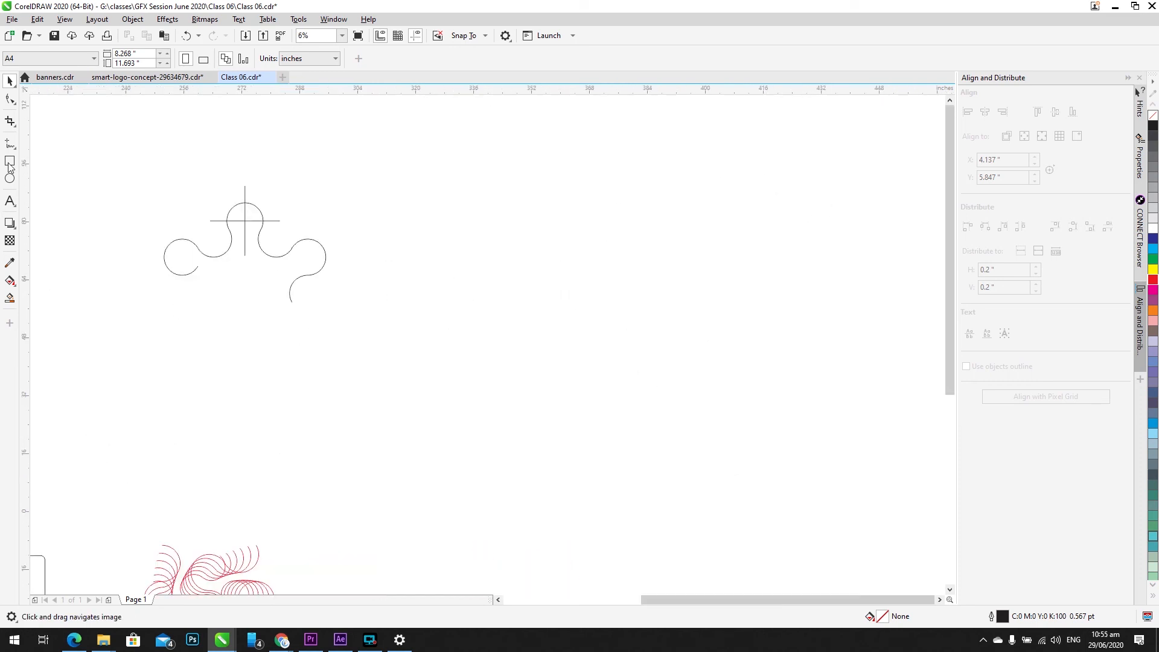
left_click(12, 179)
left_click_drag(452, 193, 677, 327)
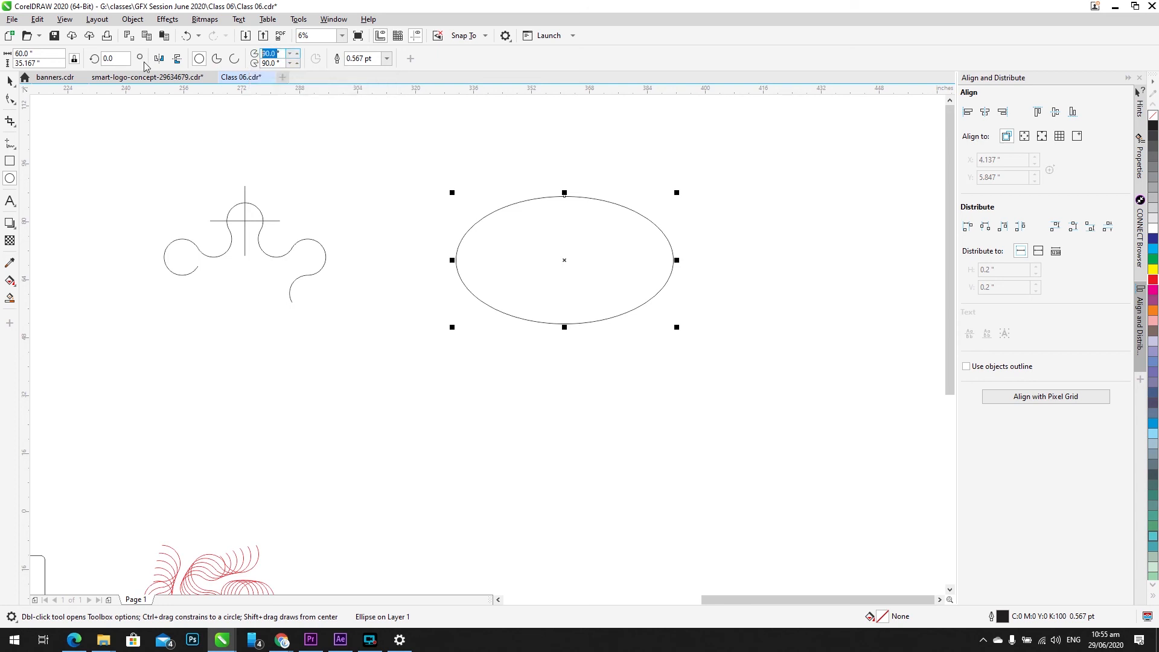
left_click(278, 61)
left_click(112, 58)
Step: Set the ellipse's outline width to 12 pt and raise it to 36 pt
left_click_drag(373, 60, 336, 58)
left_click(387, 58)
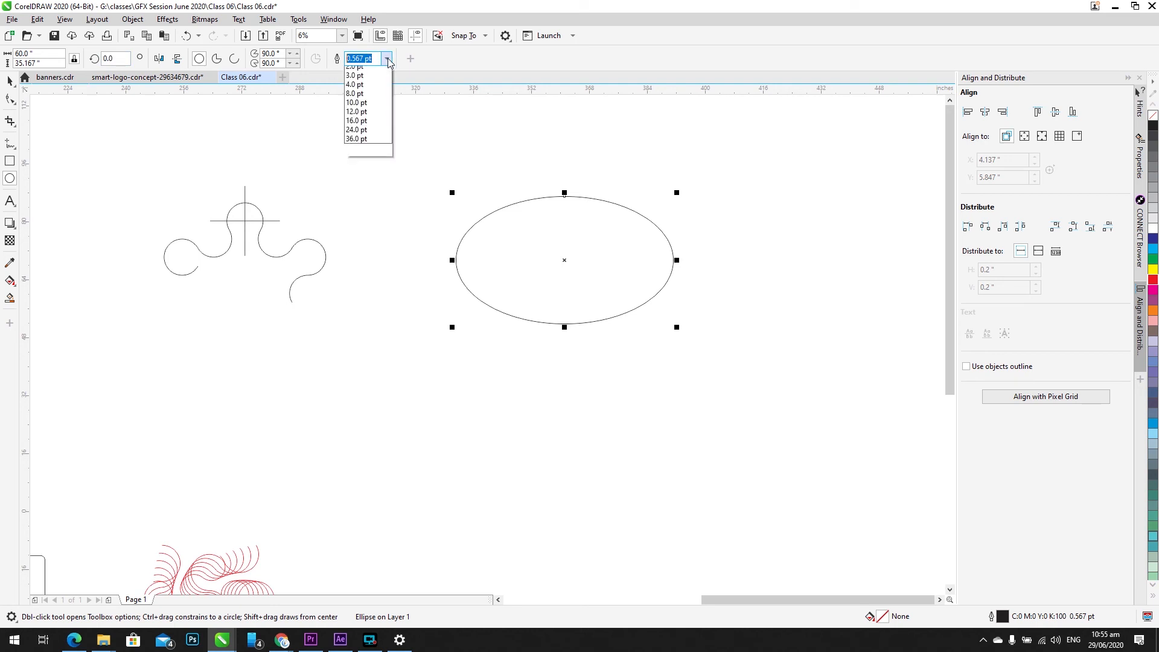
left_click(365, 173)
scroll(632, 241, "up", 2)
scroll(588, 201, "up", 2)
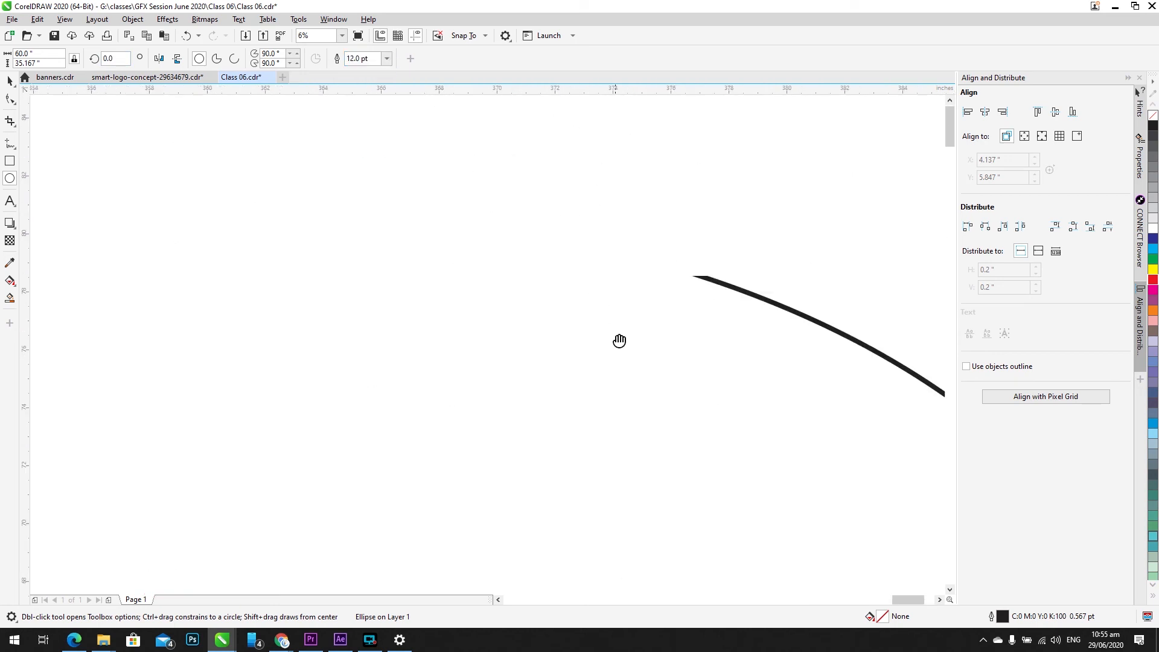
left_click(386, 59)
left_click(380, 197)
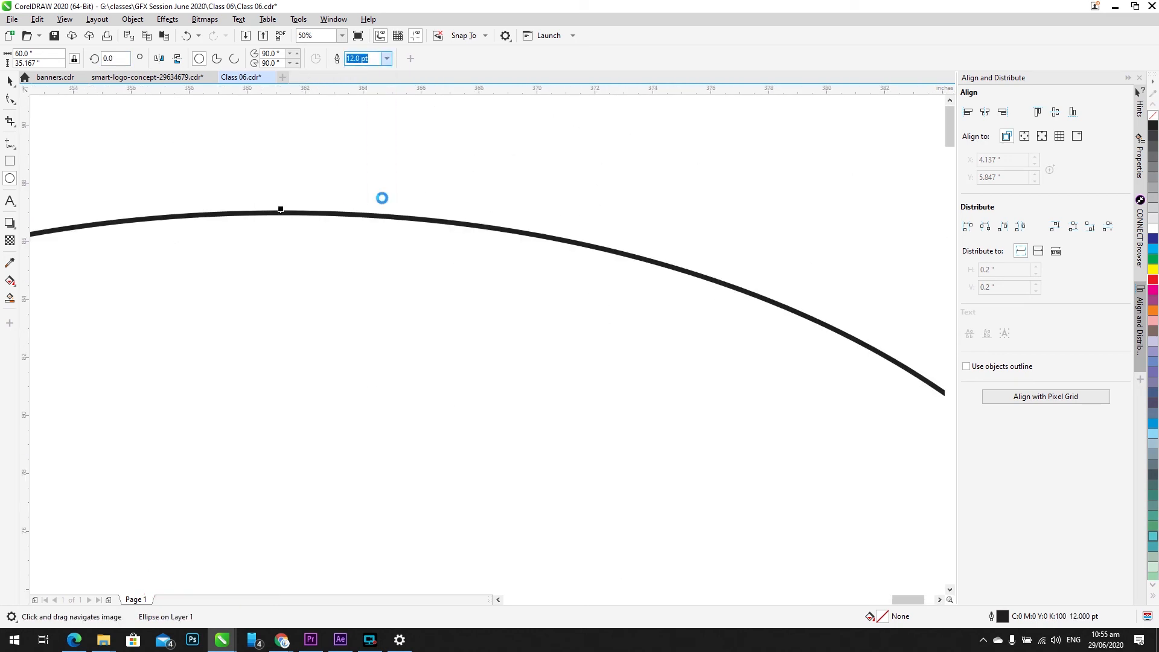
scroll(383, 216, "down", 3)
left_click(376, 214)
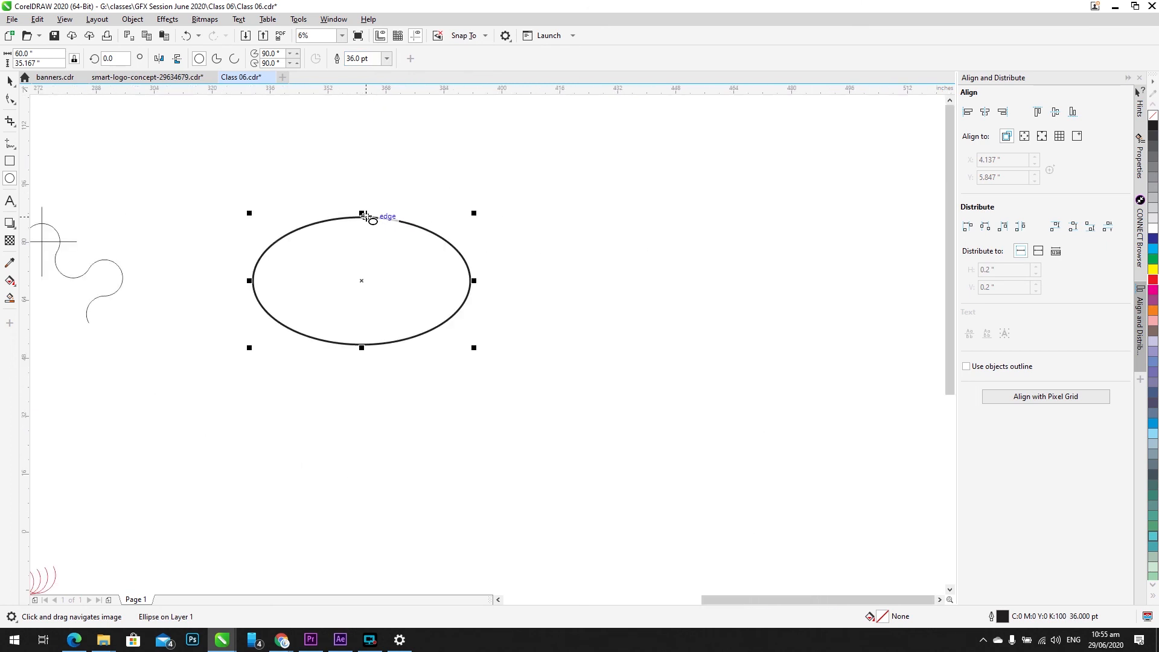
Step: Scale the ellipse down proportionally to about 12.6 by 7.4 inches
left_click_drag(474, 214, 302, 321)
key("shift+F2")
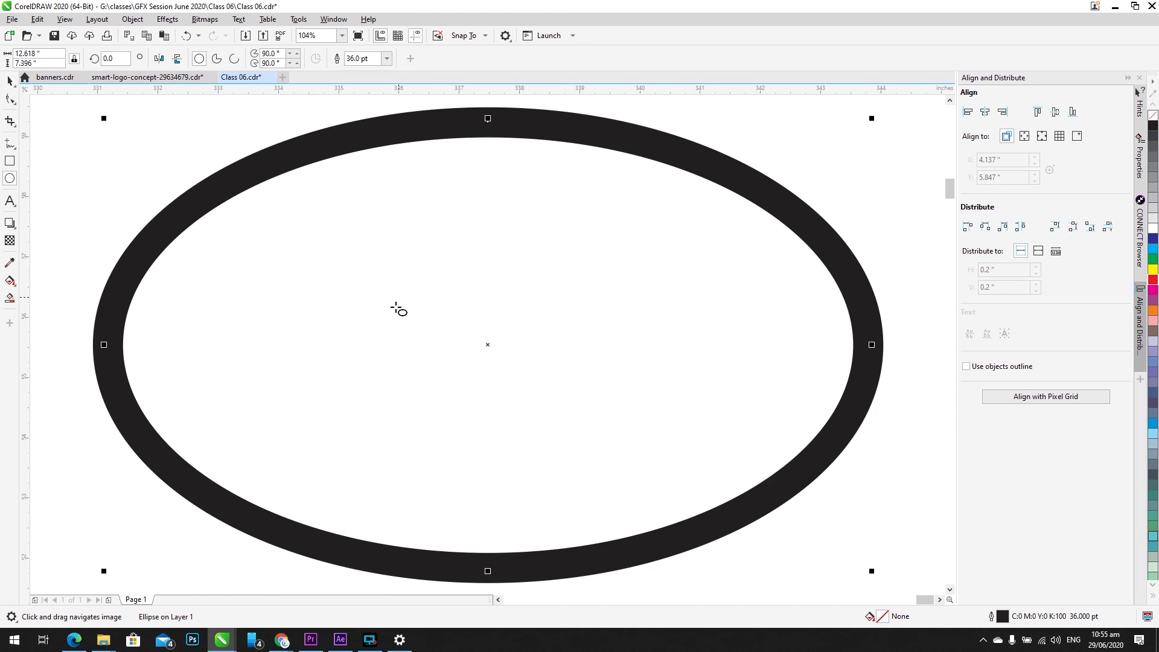
scroll(399, 305, "down", 2)
Step: Set the scaled ellipse's outline width to 5 pt
left_click_drag(365, 59, 347, 58)
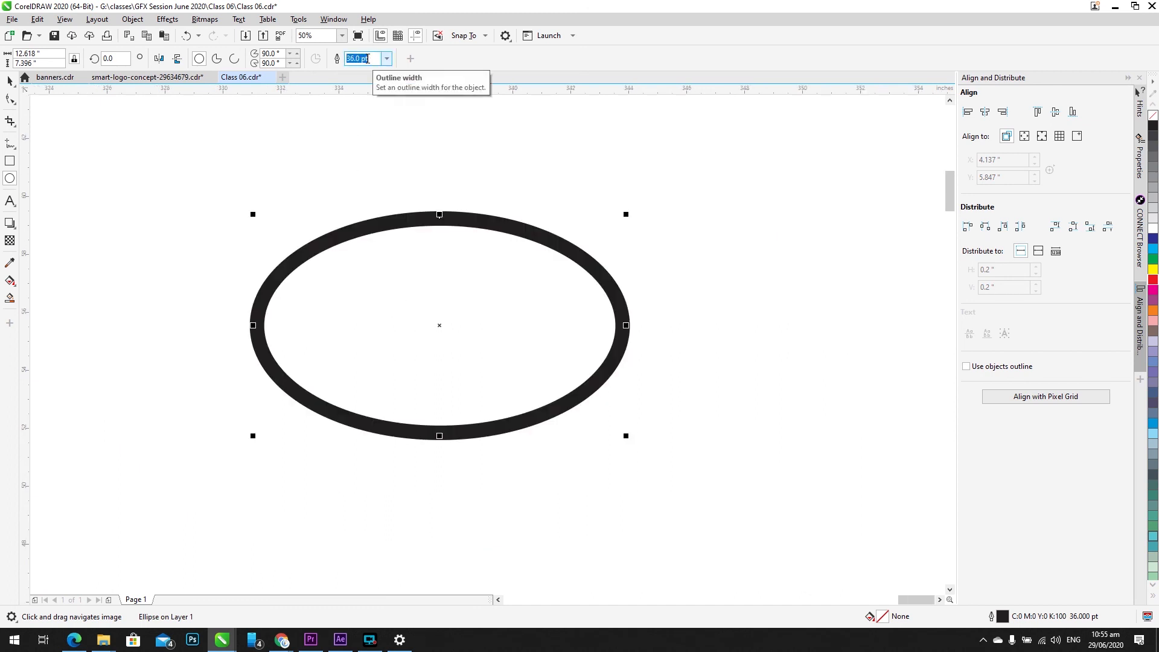
type("5")
key("Return")
key("shift+F2")
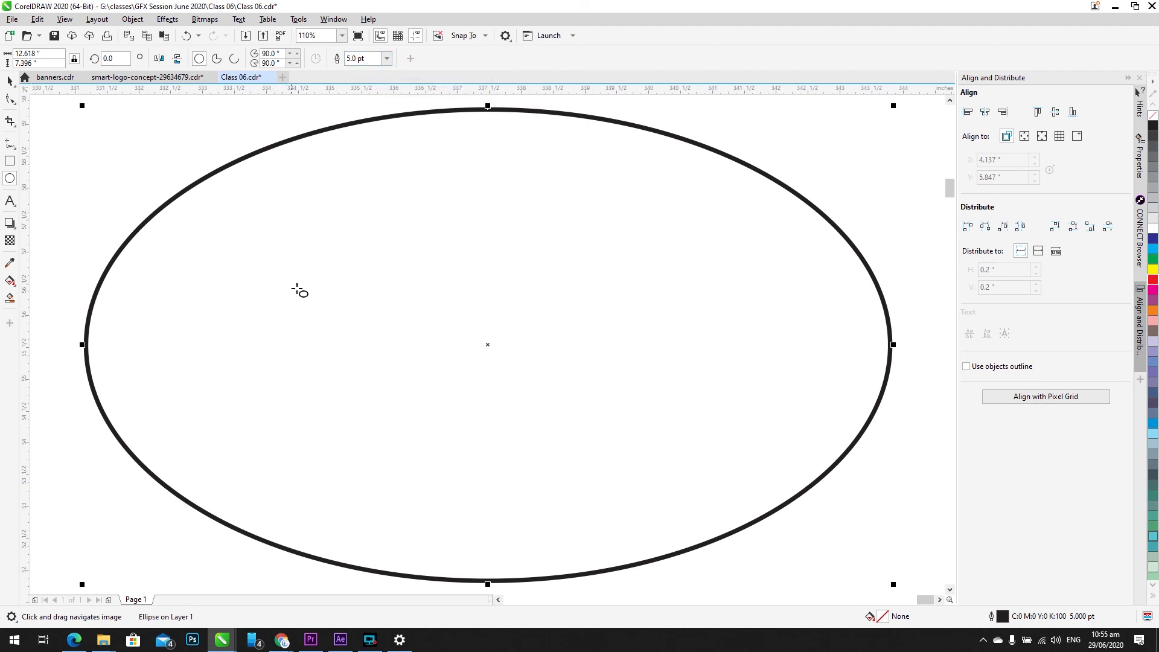
Step: Draw a narrow upright ellipse about 3.8 by 28 inches with a cyan fill and no outline
scroll(297, 287, "down", 6)
mouse_move(632, 138)
left_mouse_down()
mouse_move(638, 326)
mouse_move(662, 344)
left_mouse_up()
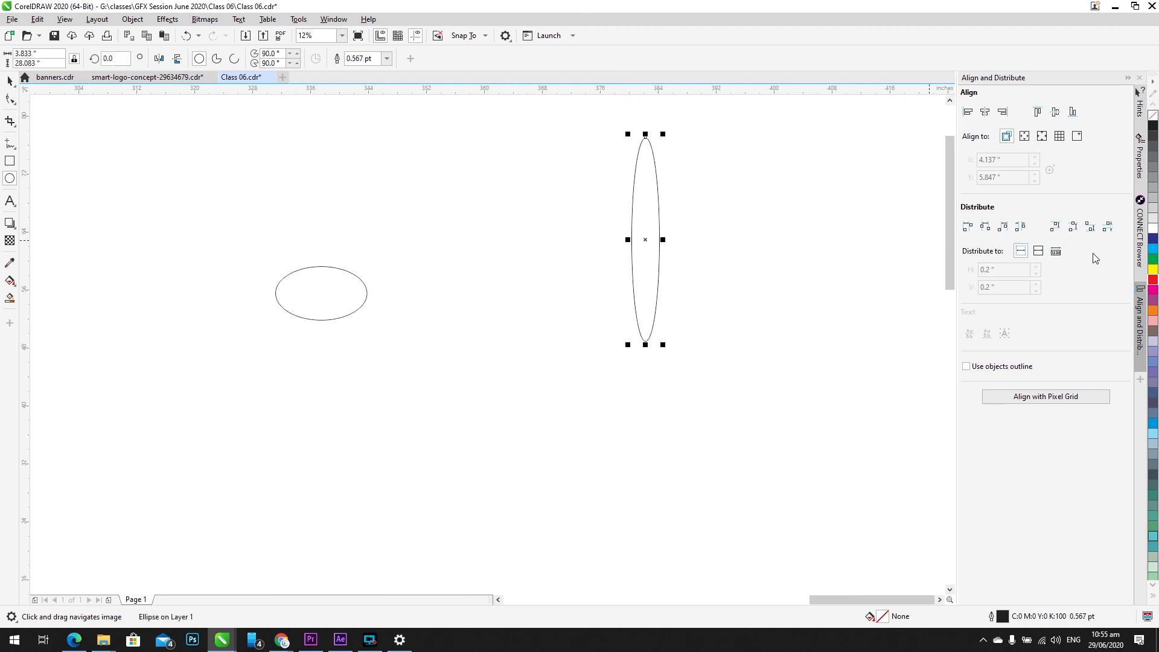
left_click(1153, 248)
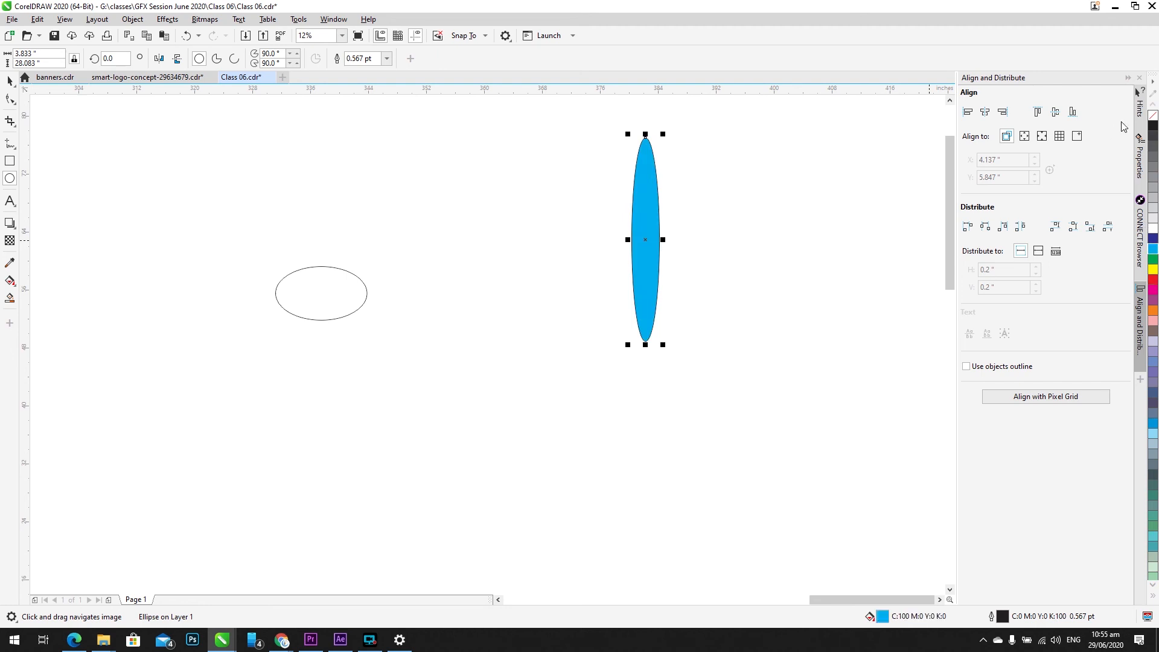
right_click(1153, 114)
scroll(552, 264, "down", 2)
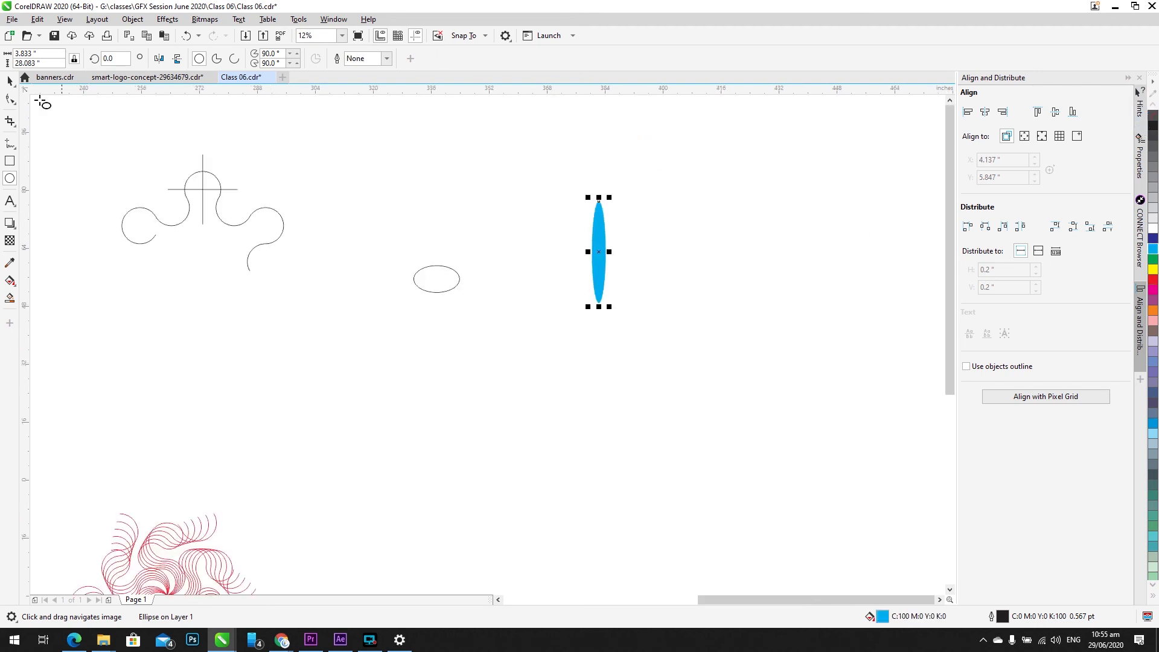
Step: Move the cyan ellipse's rotation centre to its lower tip and create a copy rotated 15° counterclockwise around it
left_click(16, 86)
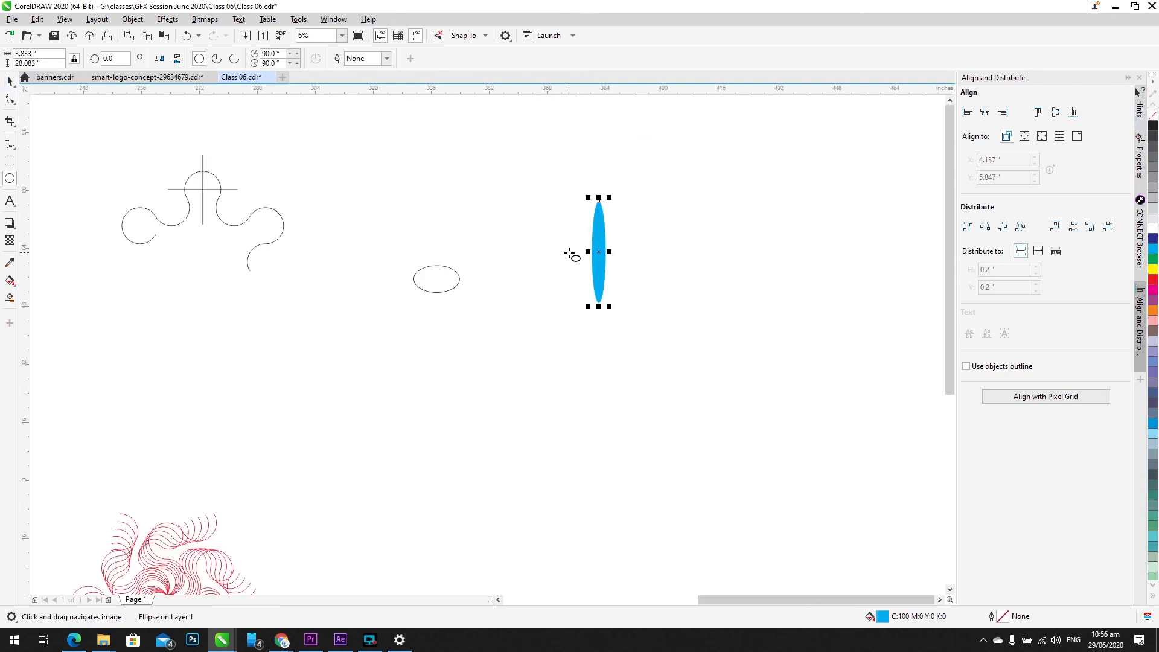
key("z")
scroll(633, 267, "up", 2)
left_click_drag(633, 267, 536, 320)
left_click(10, 82)
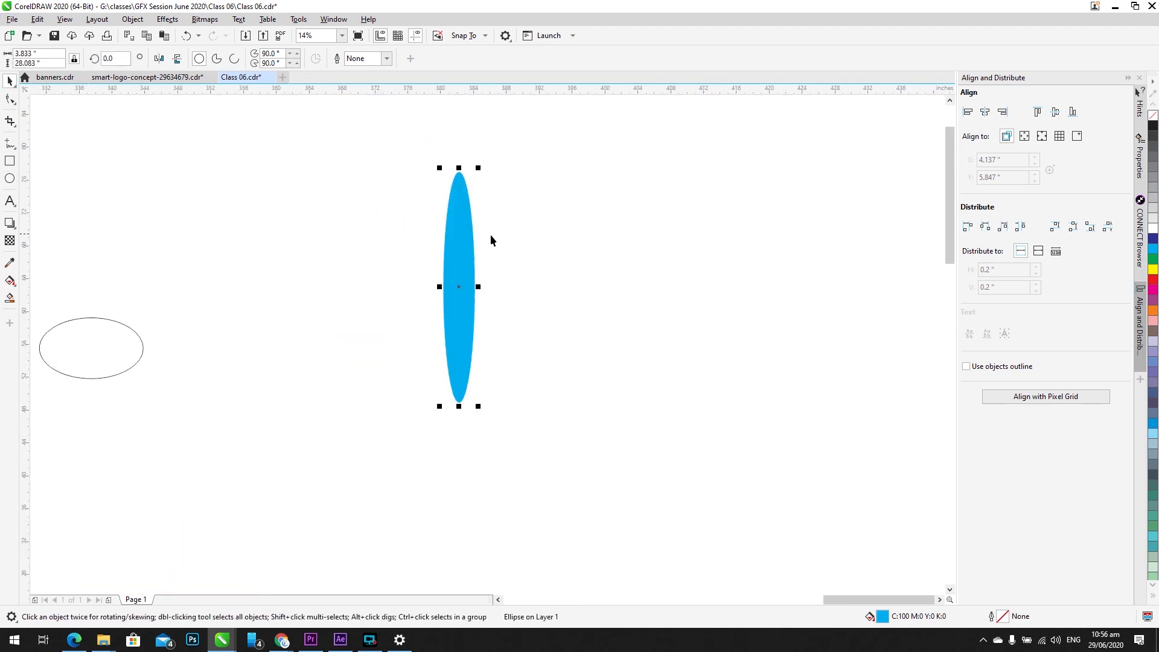
left_click(459, 286)
left_click_drag(460, 287, 462, 386)
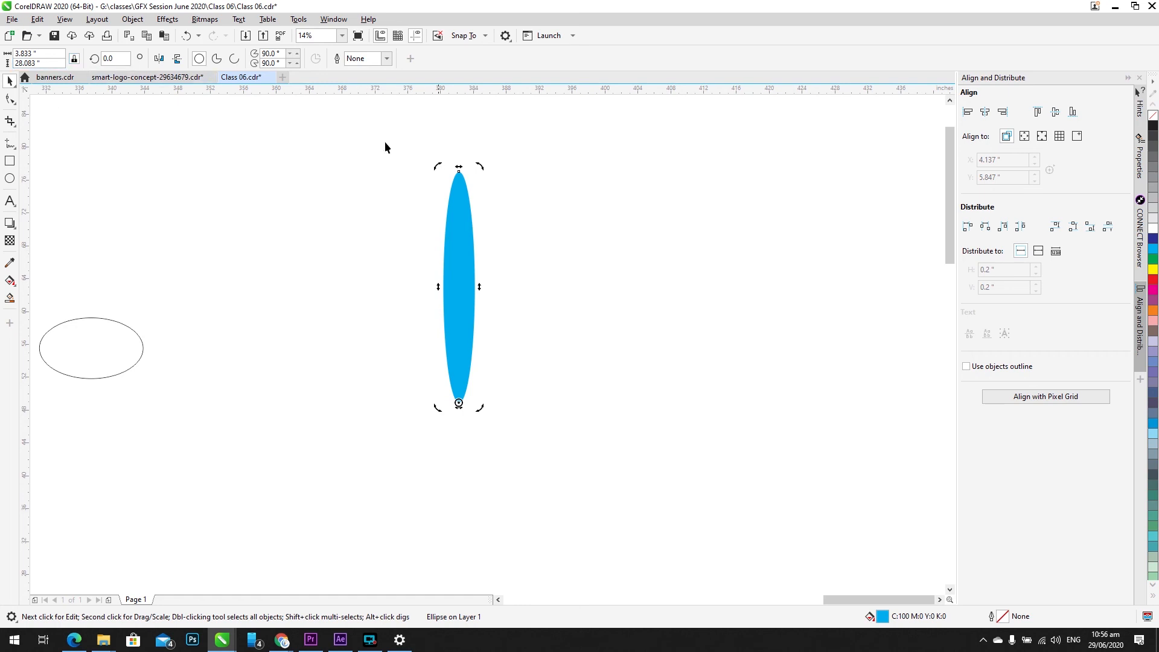
left_click_drag(438, 169, 379, 185)
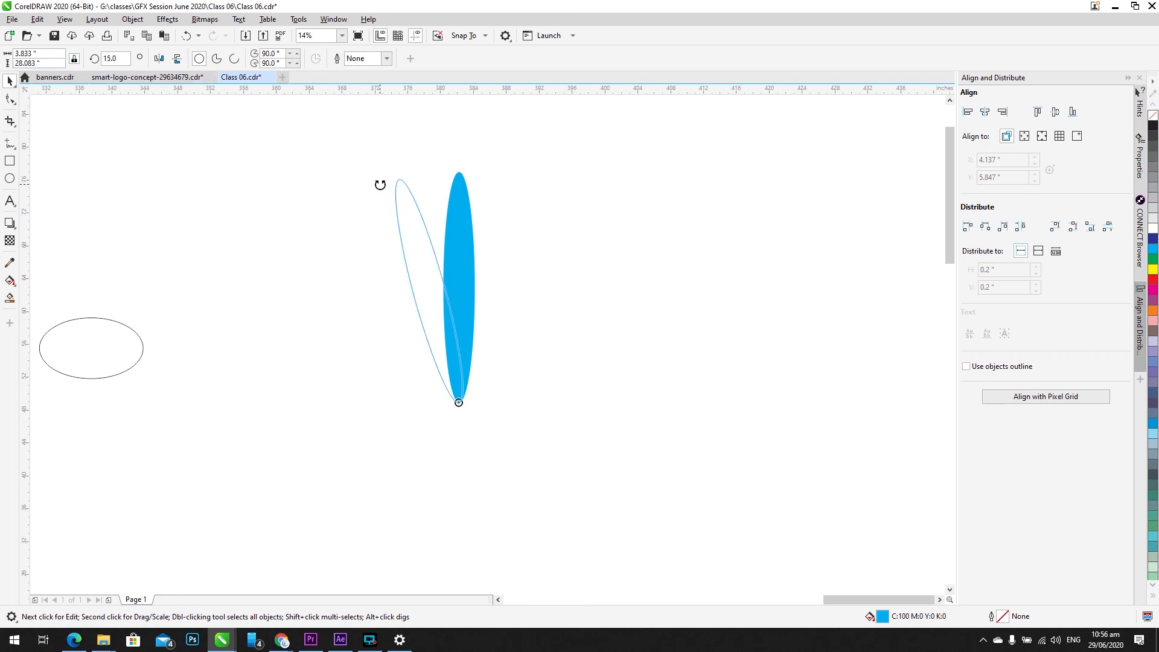
left_click_drag(379, 185, 379, 183)
right_click(379, 183)
Step: Repeat the 15° rotated copy until the cyan petals form a full circular flower
key("ctrl+r")
key("ctrl+r")
key("ctrl+r")
key("ctrl+r")
key("ctrl+r")
key("ctrl+r")
key("ctrl+r")
key("ctrl+r")
key("ctrl+r")
key("ctrl+r")
key("ctrl+r")
key("ctrl+r")
key("ctrl+r")
key("ctrl+r")
key("ctrl+r")
key("ctrl+r")
key("ctrl+r")
key("ctrl+r")
key("ctrl+r")
key("ctrl+r")
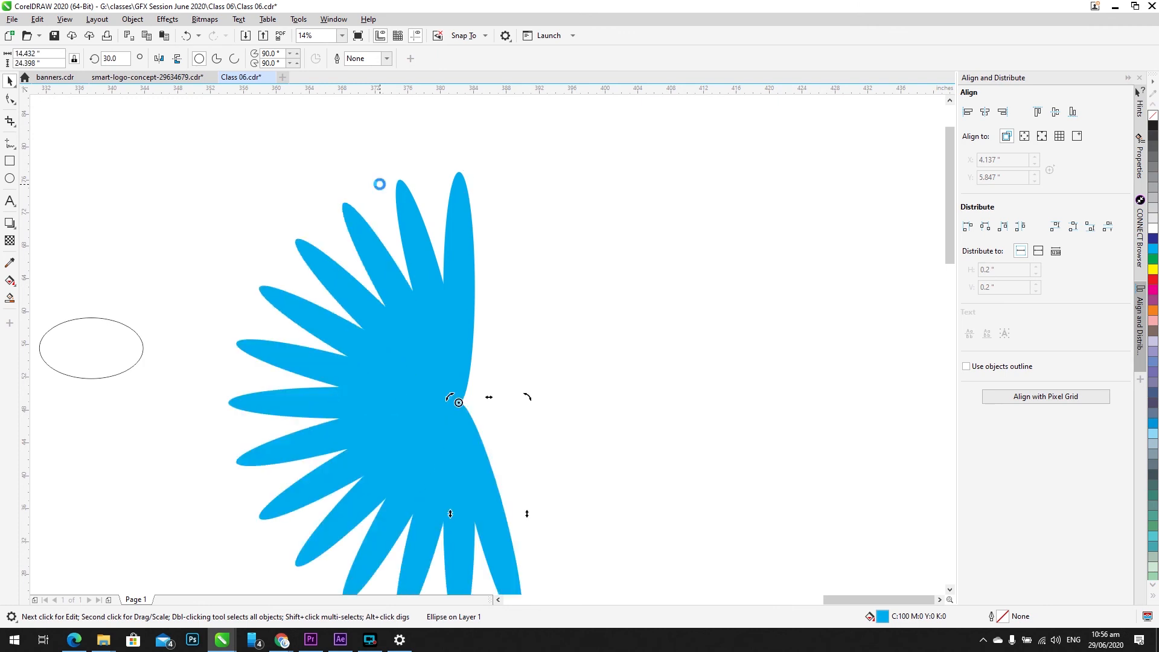
key("ctrl+r")
key("ctrl+r")
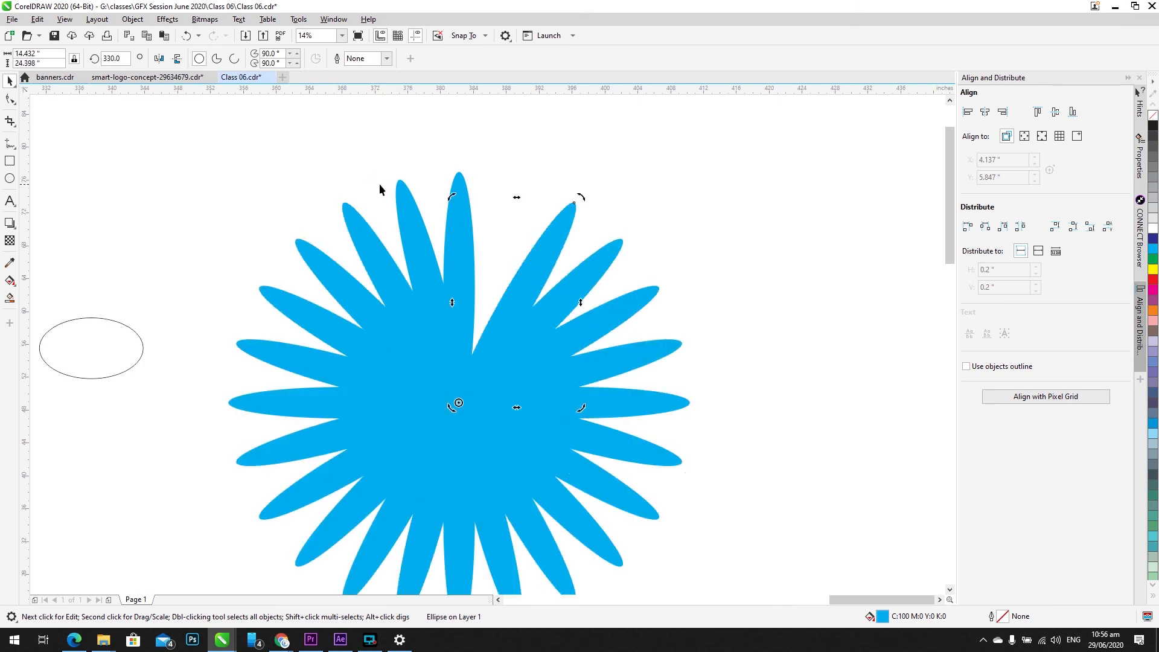
Step: Select all petals of the cyan flower and undo the last change
left_click_drag(634, 194, 284, 540)
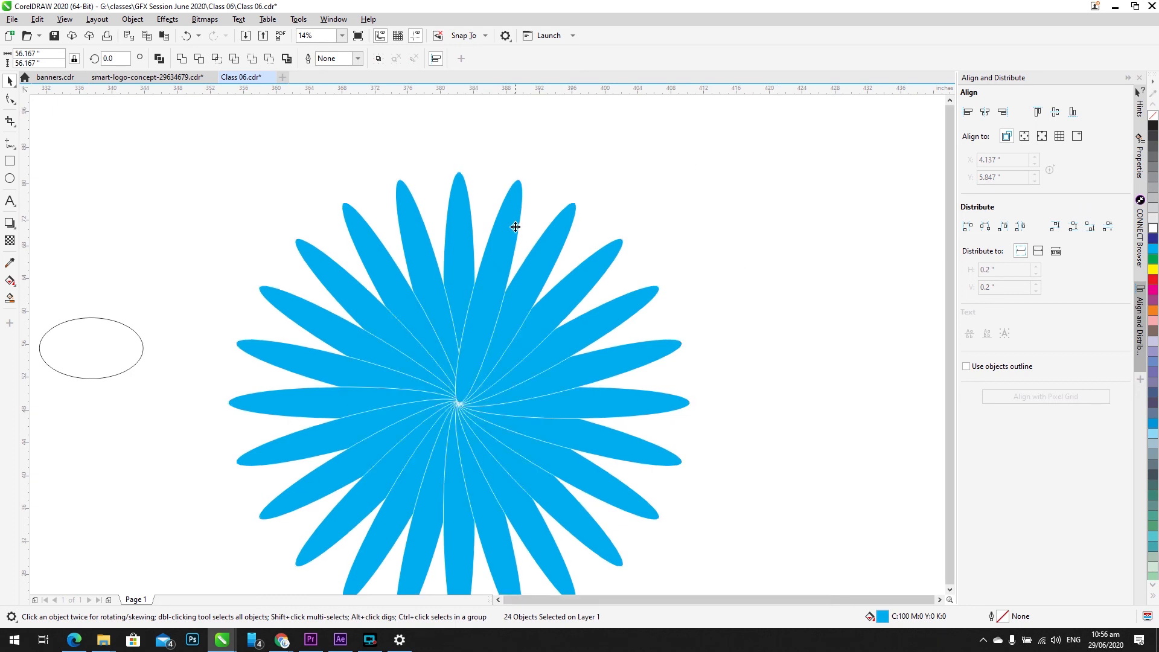
scroll(515, 228, "down", 3)
left_click(655, 275)
key("ctrl+z")
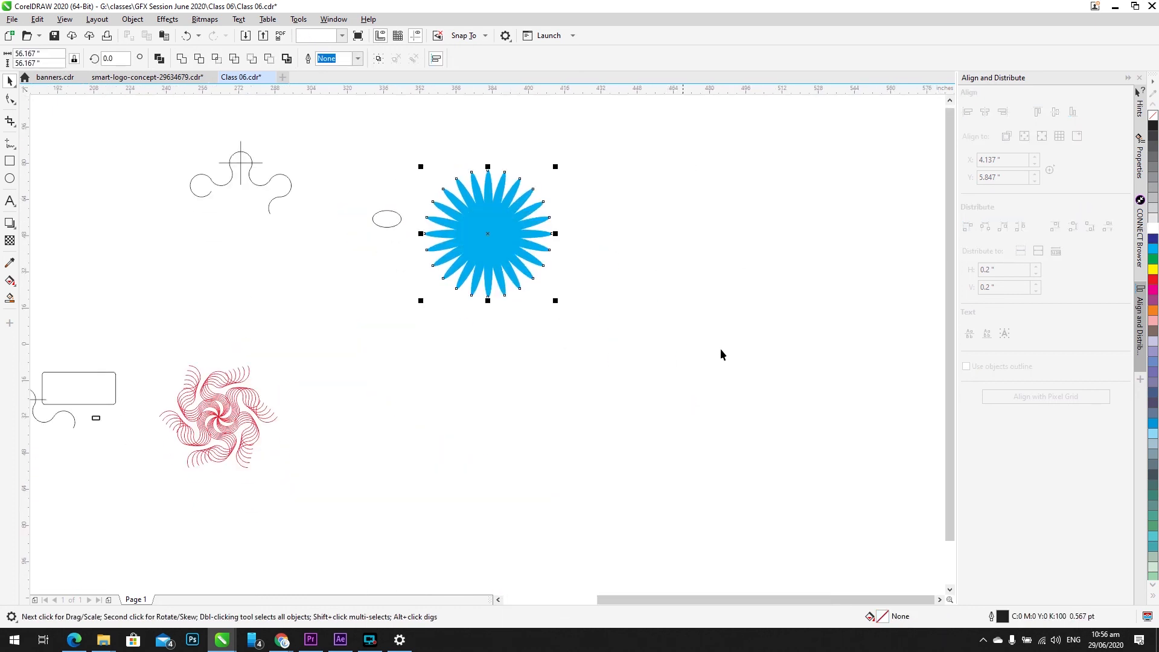
left_click(788, 412)
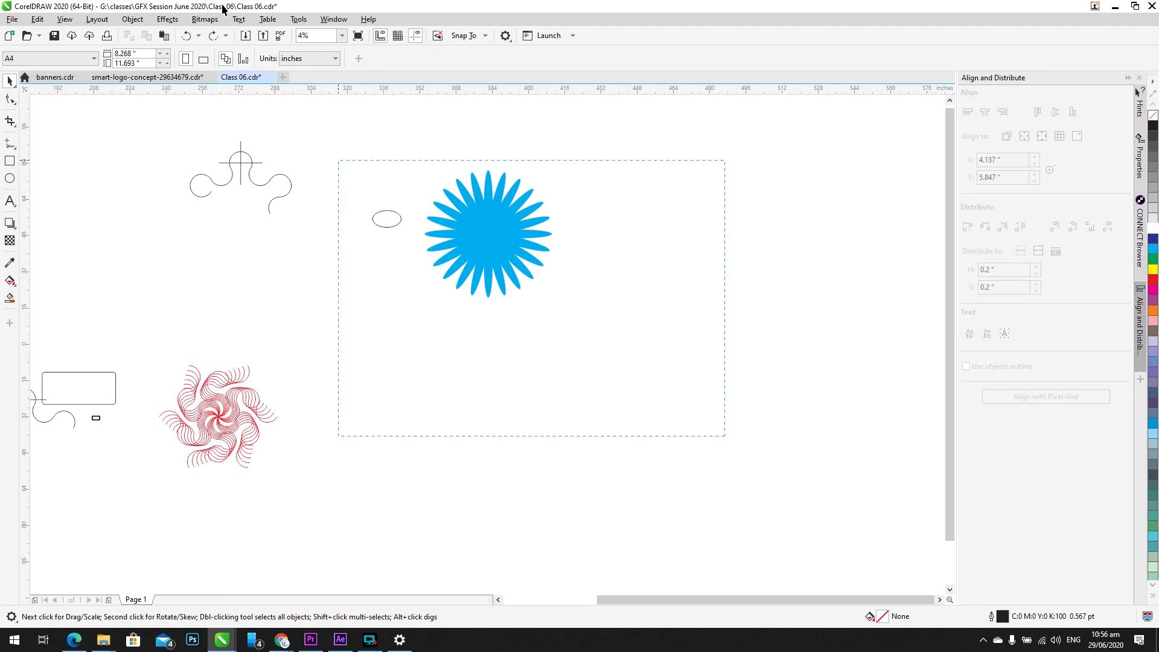
left_click_drag(222, 5, 403, 118)
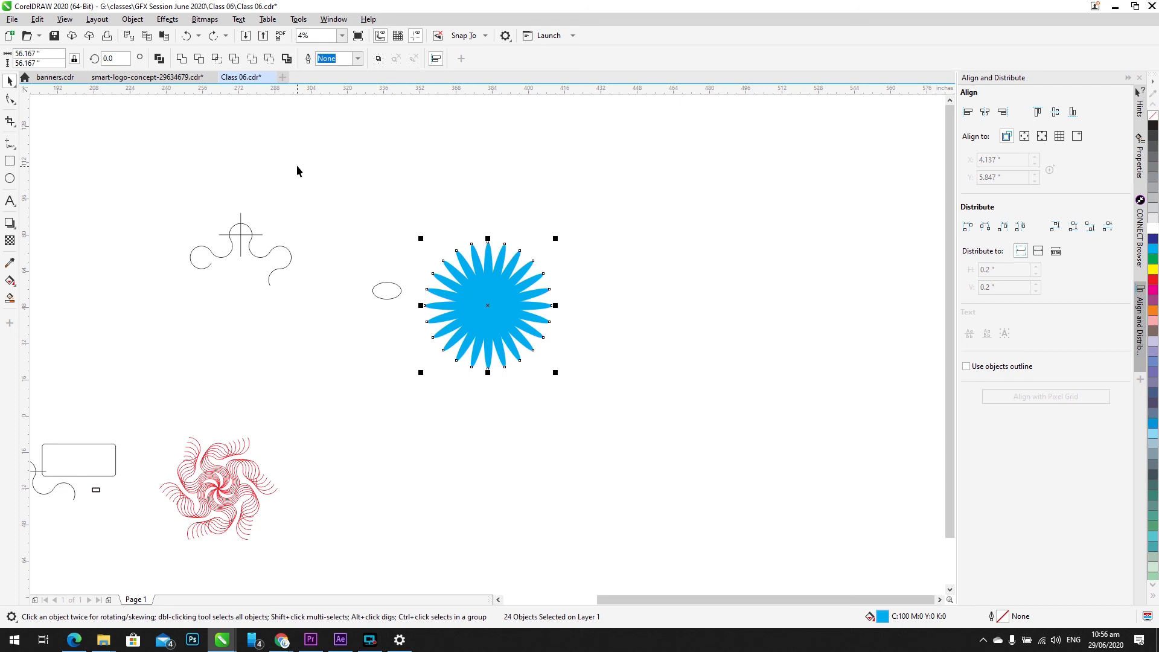
Step: Draw an upright rectangle about 25 by 45 inches in the empty area above the open-book shape
left_click_drag(355, 264, 567, 241)
left_click_drag(289, 318, 400, 268)
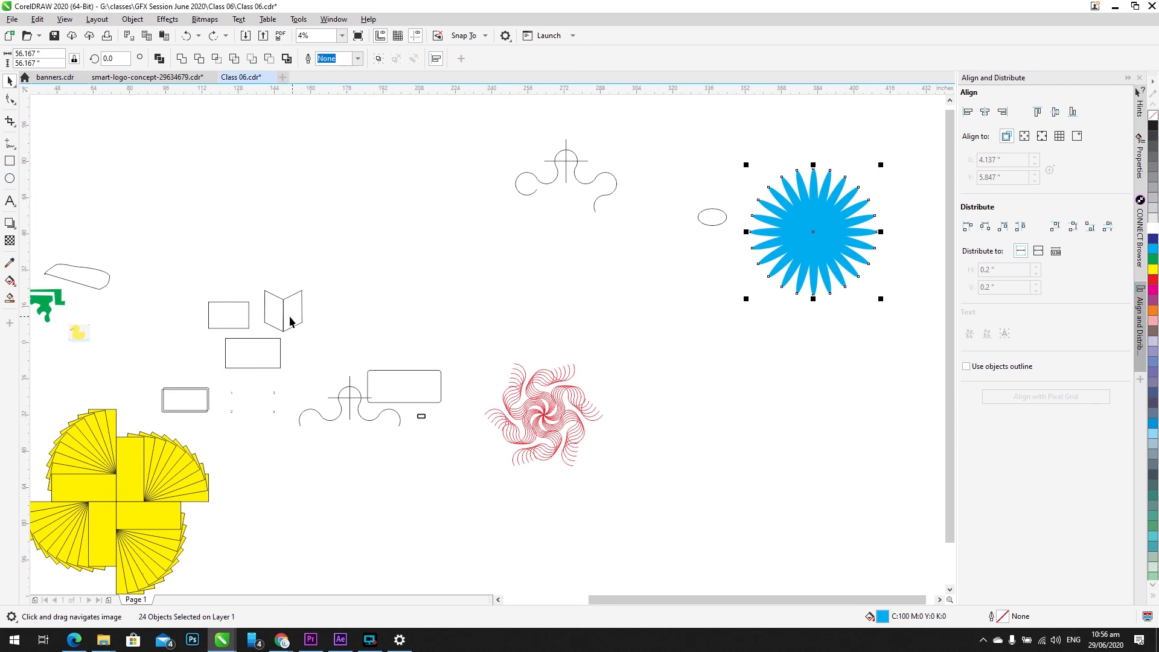
left_click(10, 160)
left_click_drag(341, 146, 397, 248)
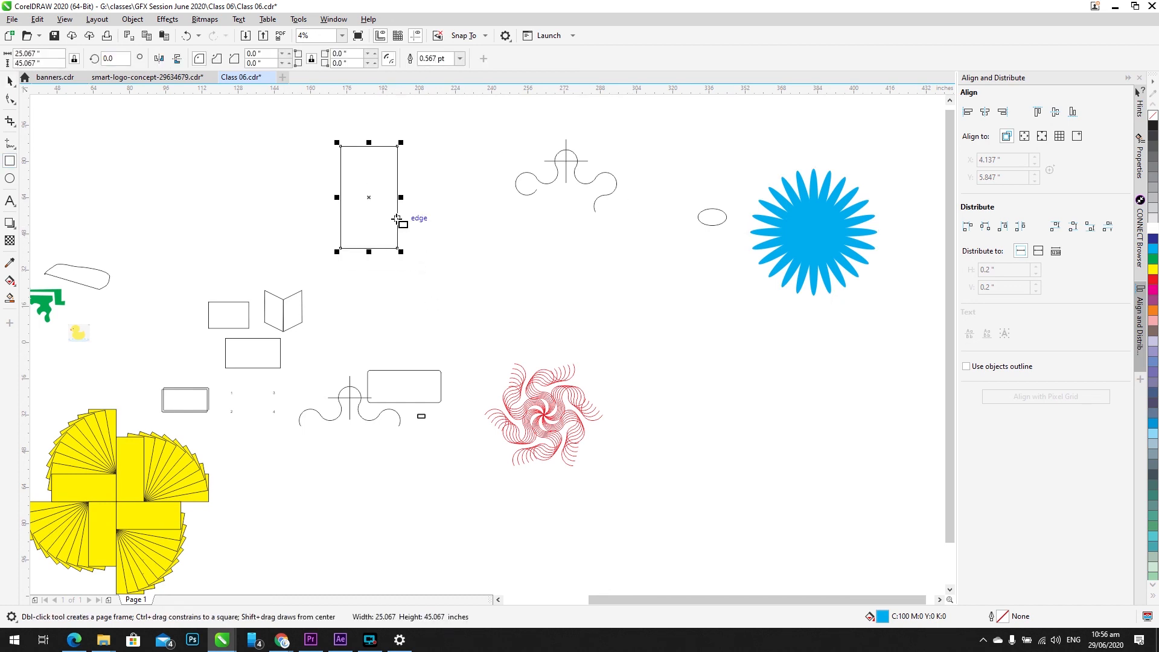
left_click_drag(378, 179, 177, 290)
left_click(10, 85)
scroll(230, 270, "up", 1)
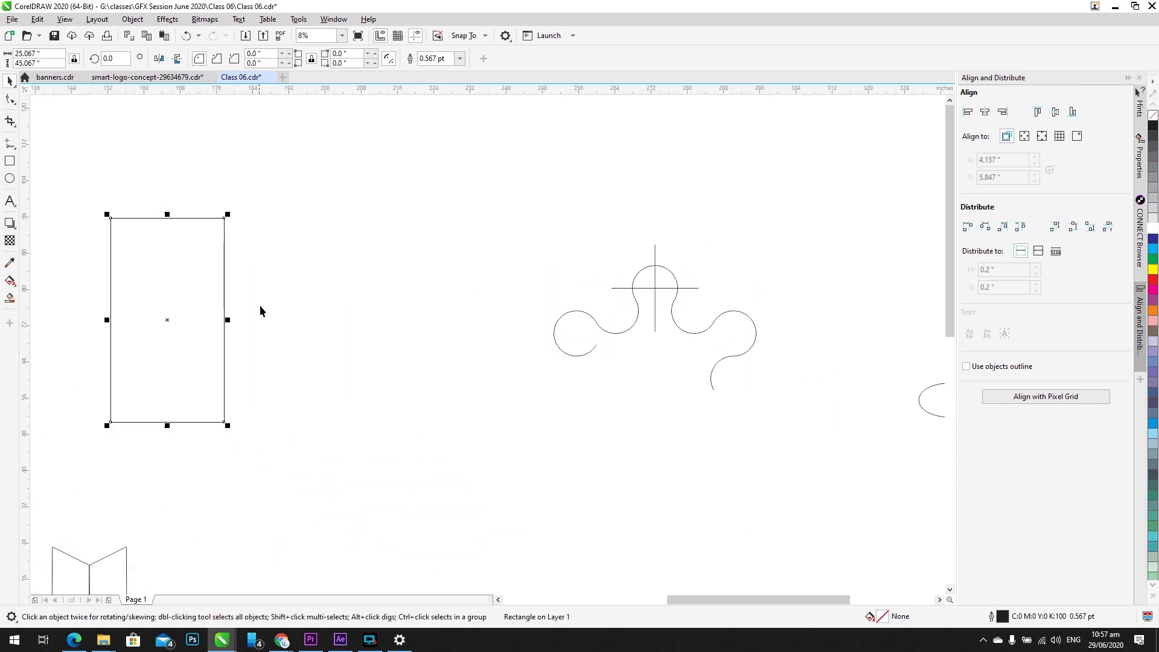
Step: Convert the upright rectangle to curves so its nodes can be edited individually
left_click(12, 98)
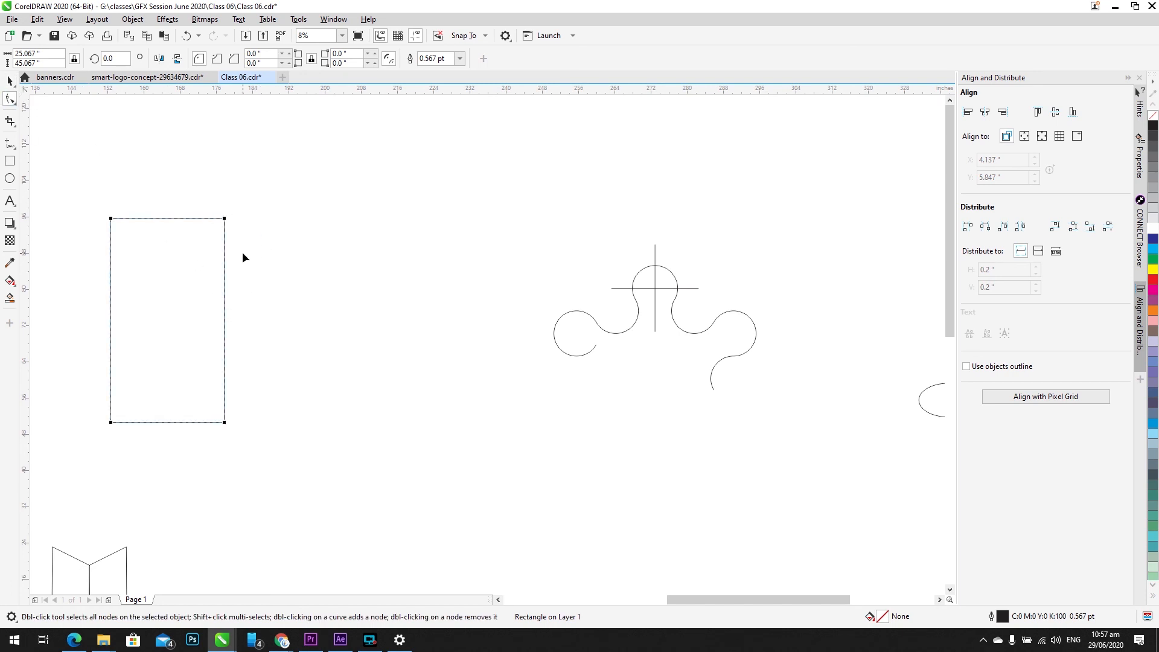
left_click(9, 80)
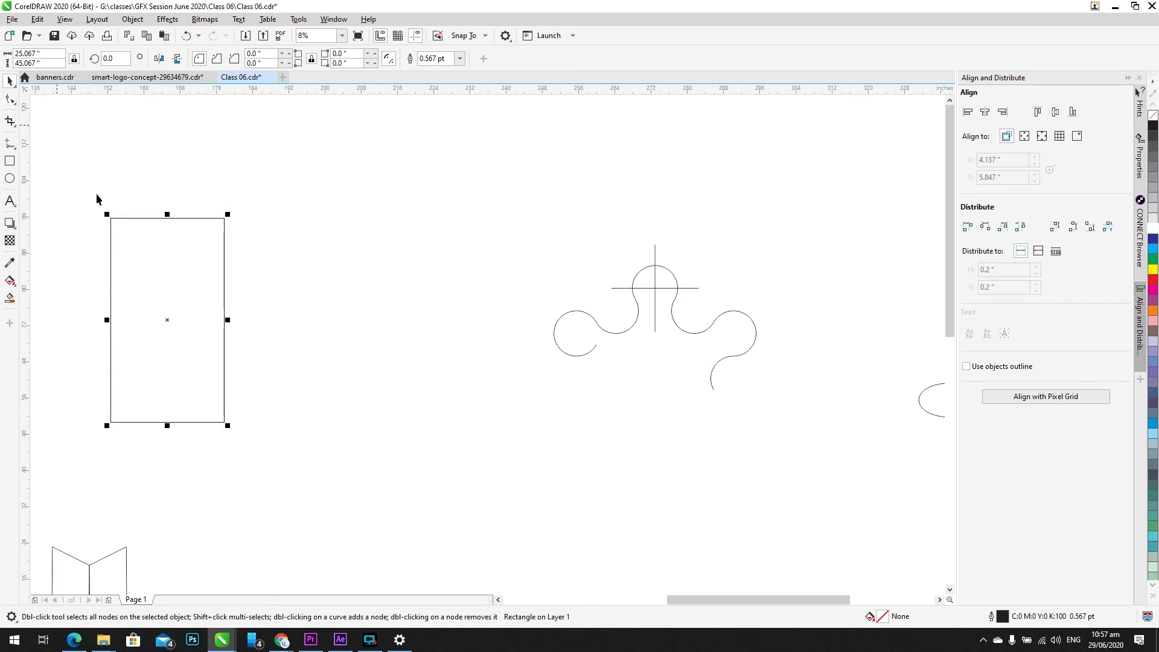
right_click(151, 239)
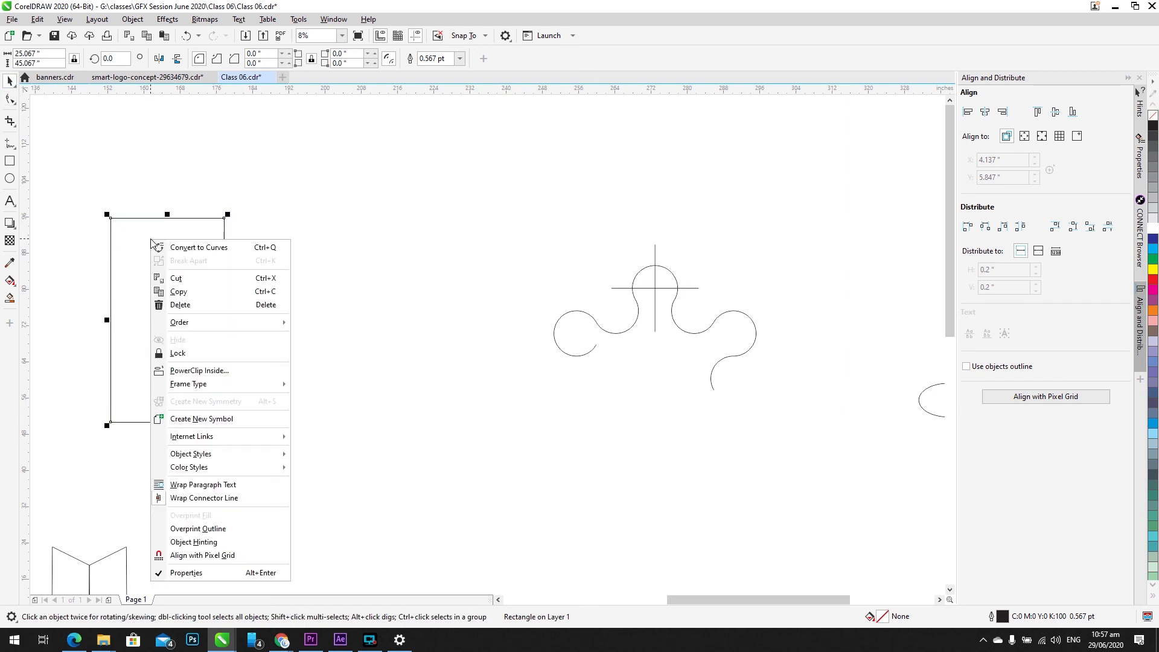
left_click(192, 250)
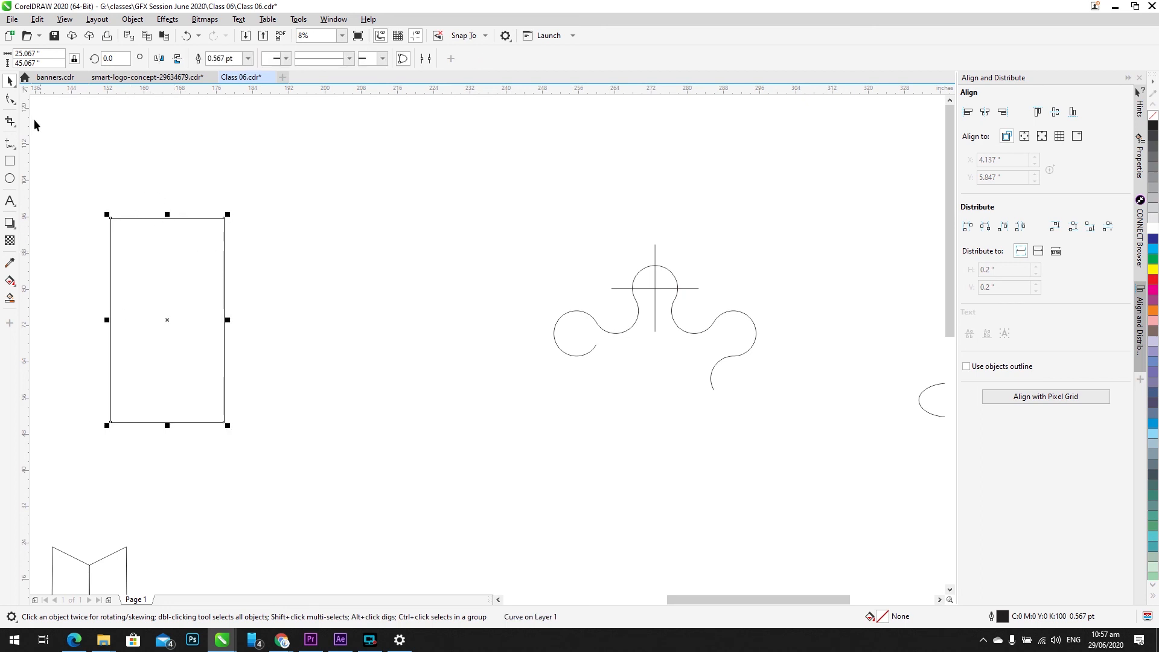
Step: Raise the rectangle's two bottom nodes together to shorten the shape to about 21.3 inches high
left_click(10, 99)
left_click_drag(133, 195, 49, 482)
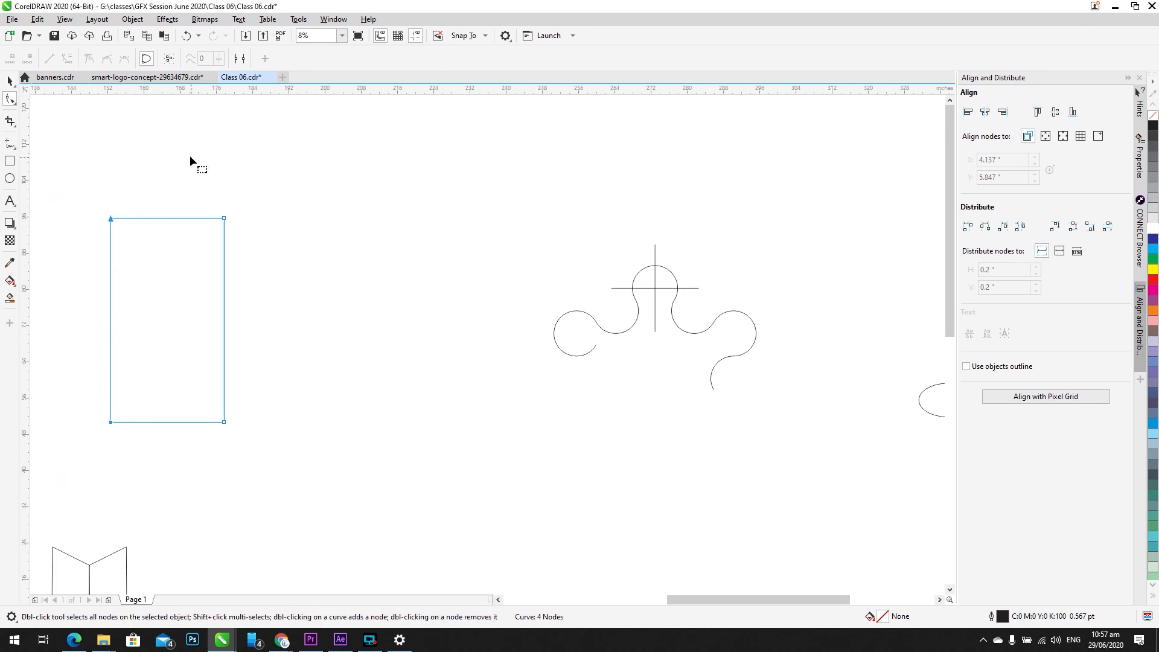
left_click_drag(188, 155, 33, 464)
left_click_drag(159, 371, 391, 444)
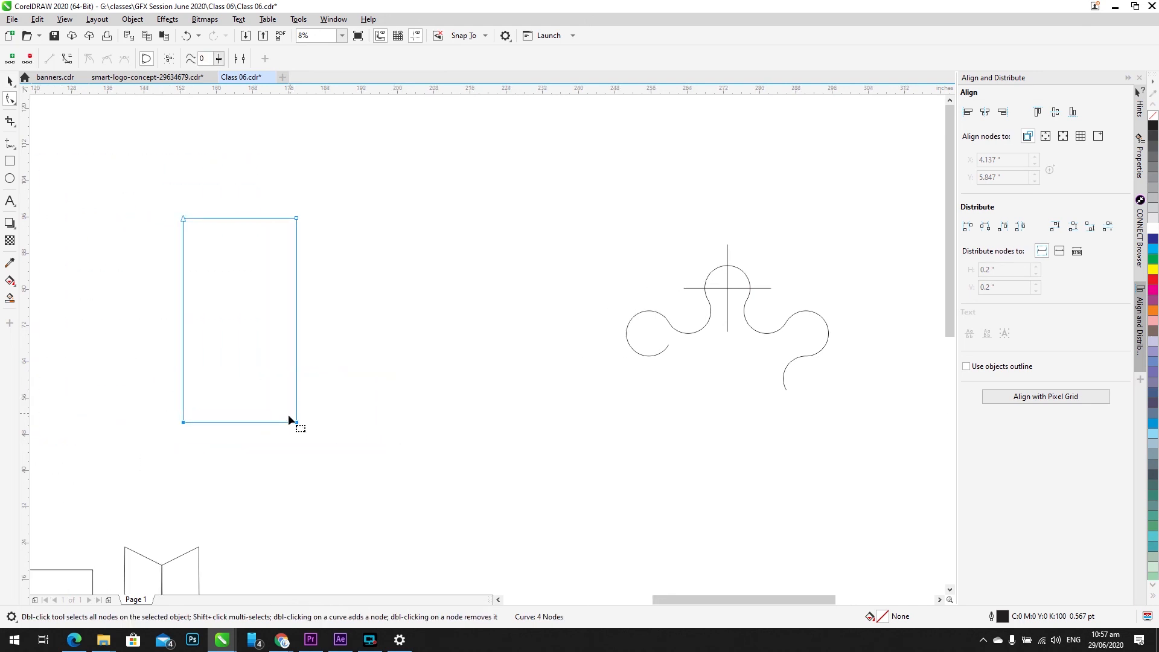
left_click_drag(297, 423, 269, 386)
key("space")
key("shift+F2")
scroll(464, 344, "down", 2)
left_click_drag(464, 344, 345, 324)
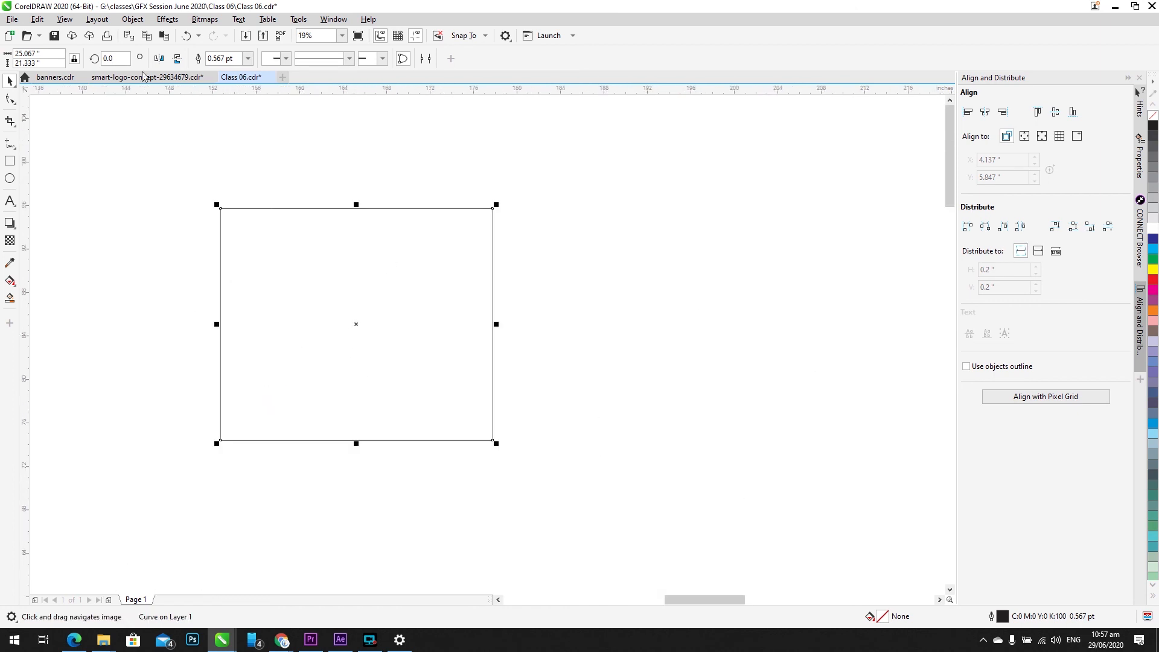
Step: Unlock the shape's proportions and set its size to 20 by 20 inches
left_click(38, 53)
type("20")
key("Tab")
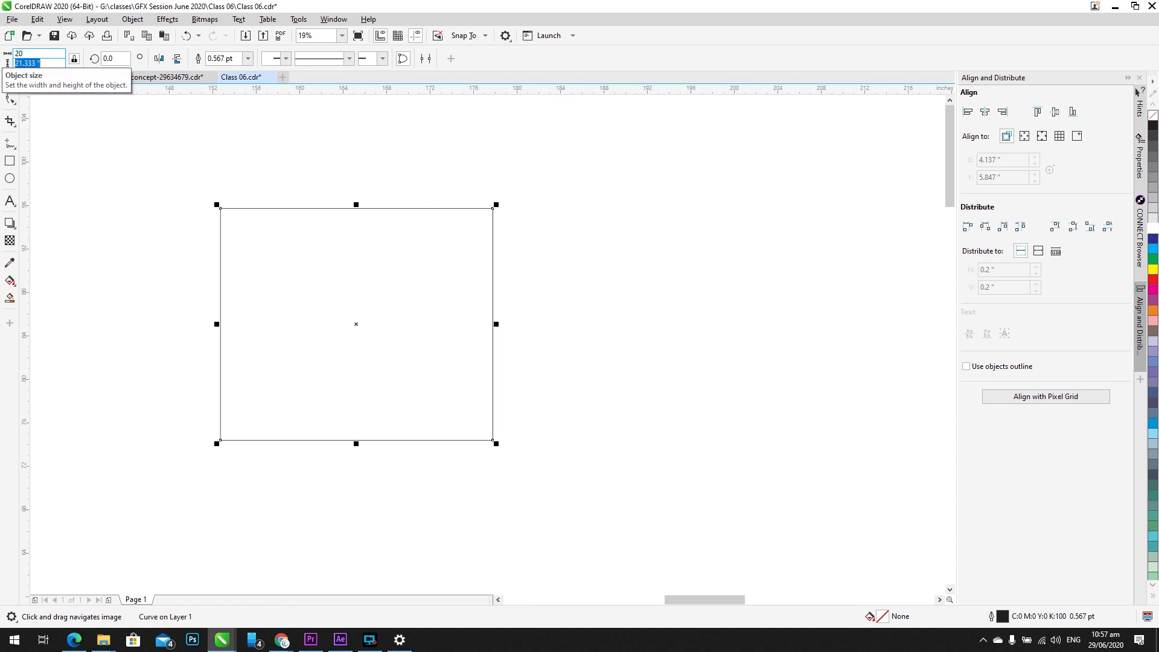
type("20")
key("Return")
key("shift+F2")
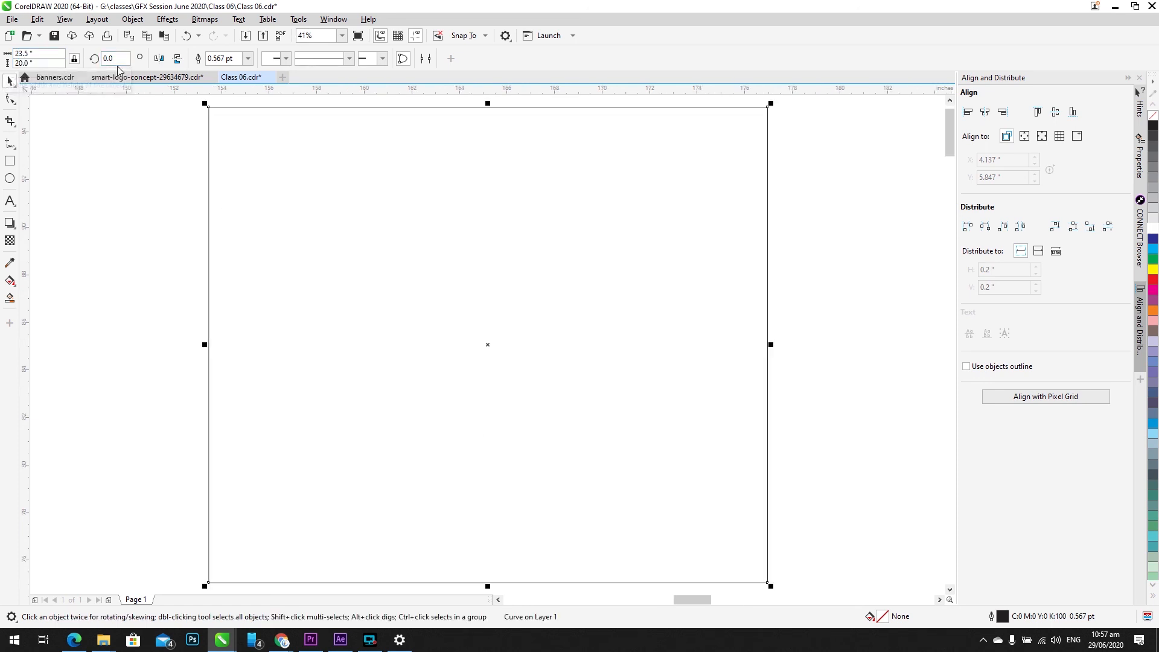
left_click(74, 58)
type("20")
key("Return")
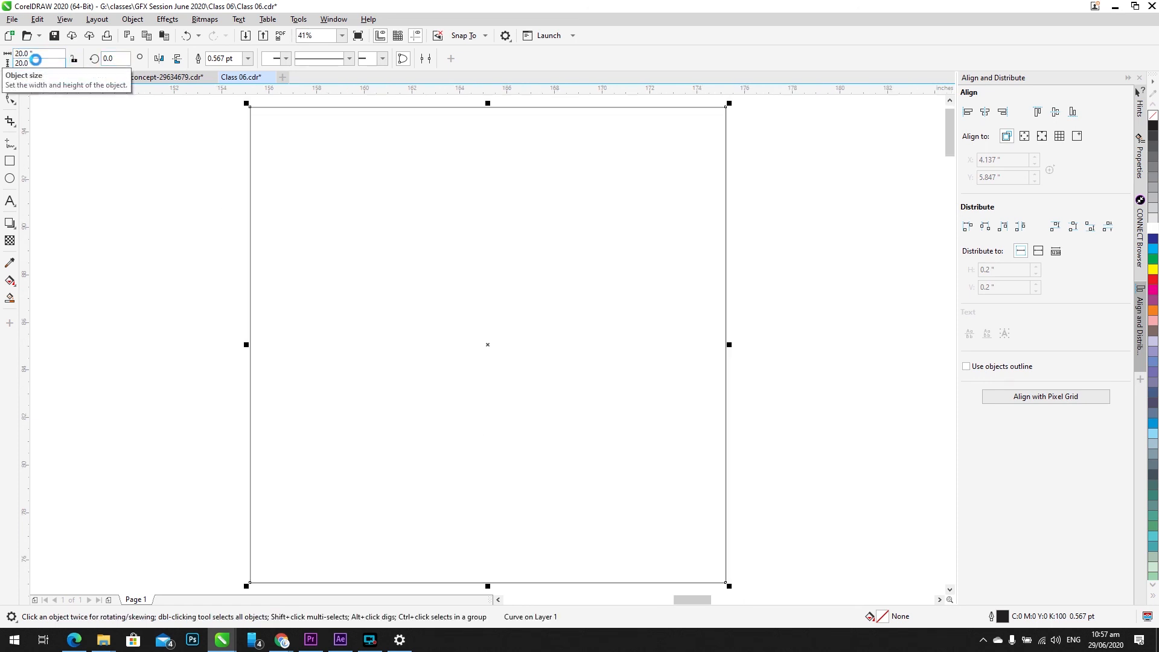
Step: Skew the square vertically by raising its left side, forming a parallelogram about 29.8 inches high
scroll(96, 210, "down", 2)
scroll(221, 252, "down", 2)
key("F2")
left_click_drag(110, 379, 407, 149)
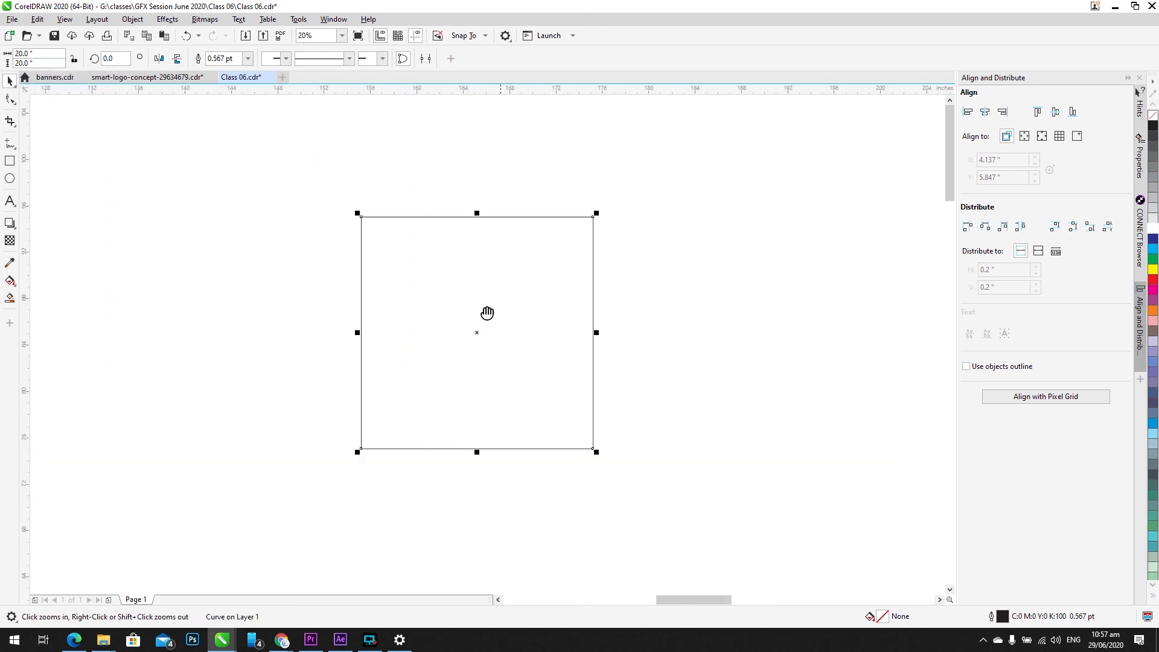
left_click_drag(487, 313, 270, 349)
left_click(244, 336)
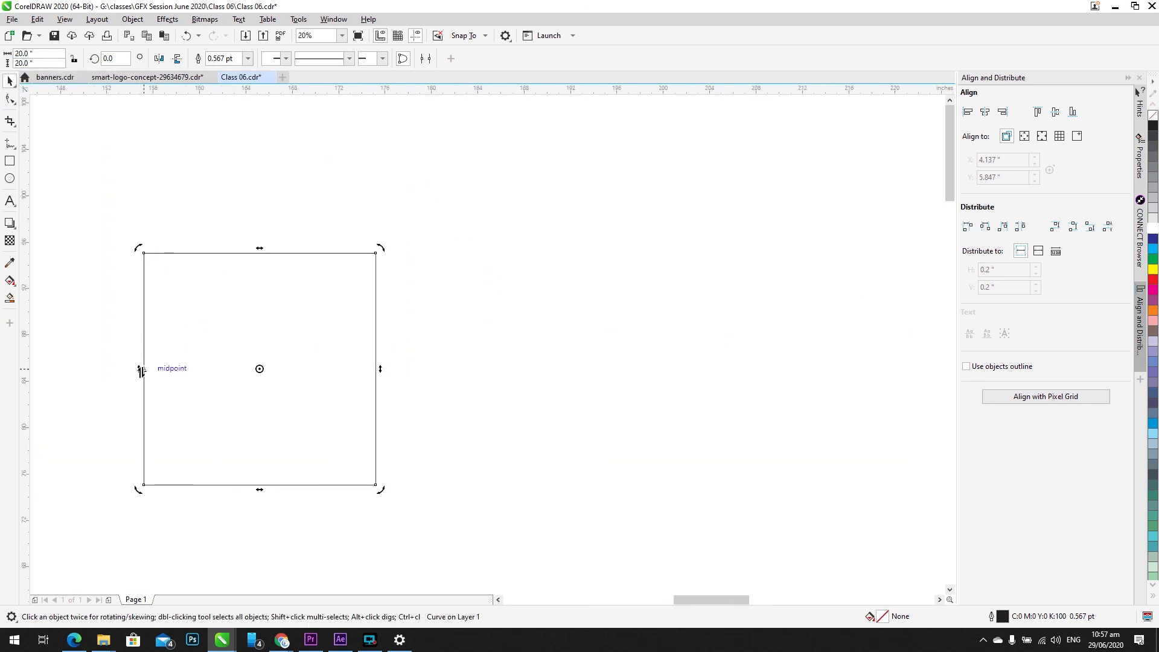
left_click_drag(140, 369, 144, 251)
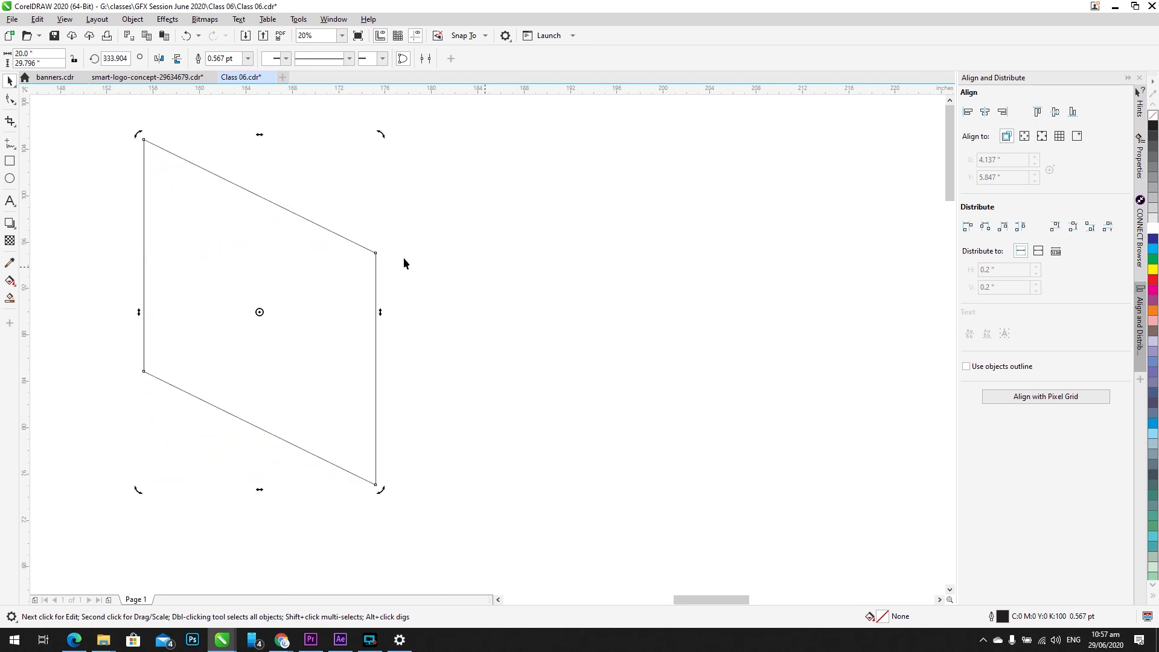
left_click(266, 269)
left_click_drag(139, 313, 268, 292)
right_click(548, 308)
key("ctrl+z")
left_click_drag(246, 252, 249, 237)
key("ctrl+shift+z")
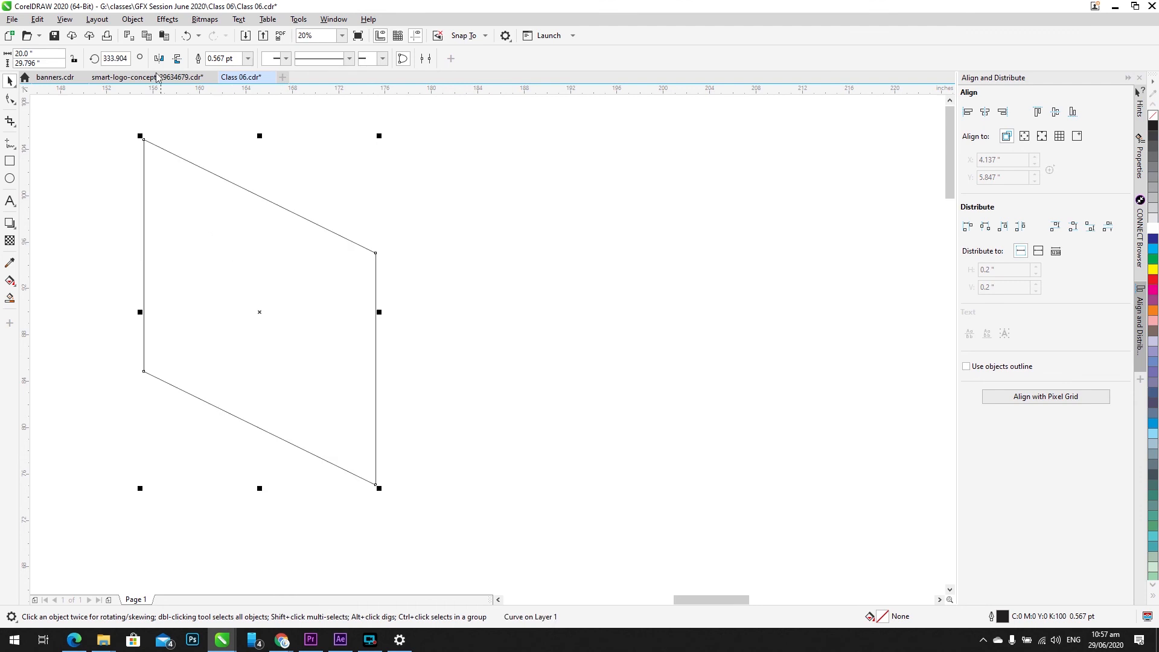
Step: Duplicate the skewed face, mirror the copy horizontally and snap it against the original's right edge
left_click(164, 37)
left_click(159, 58)
left_click_drag(213, 270, 779, 269)
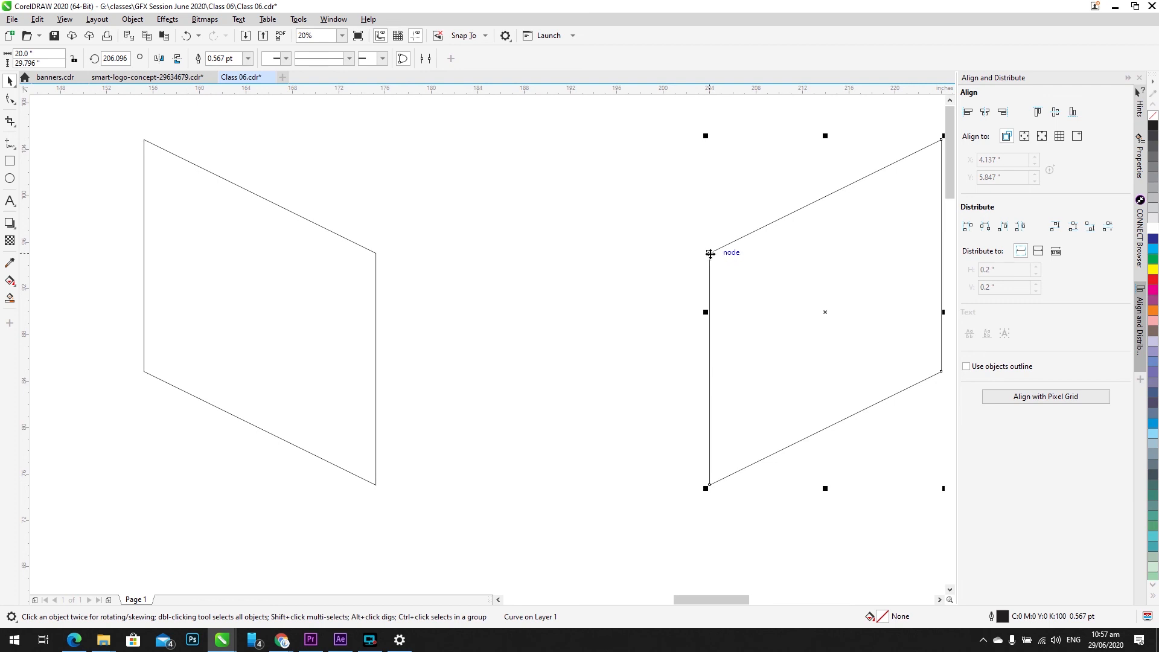
left_click_drag(710, 254, 375, 254)
scroll(478, 242, "down", 2)
left_click_drag(485, 243, 505, 396)
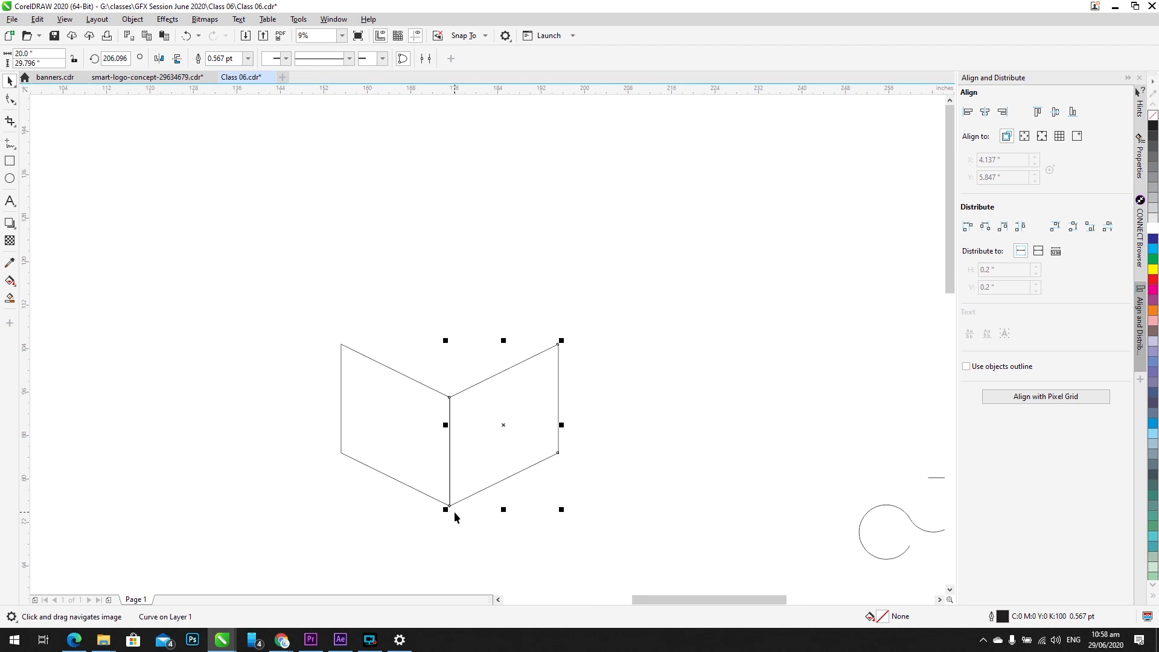
Step: Copy the right face directly above itself, and copy the left face so its upper right node snaps to the right face's top outer corner
left_click_drag(450, 506, 450, 398)
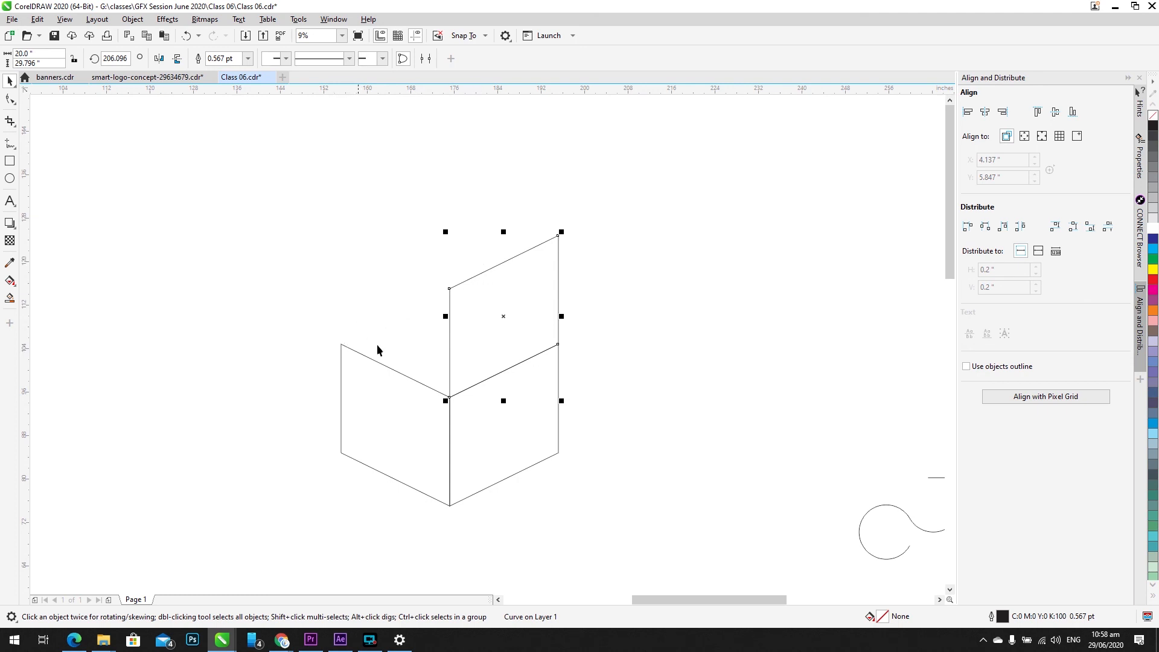
left_click(386, 399)
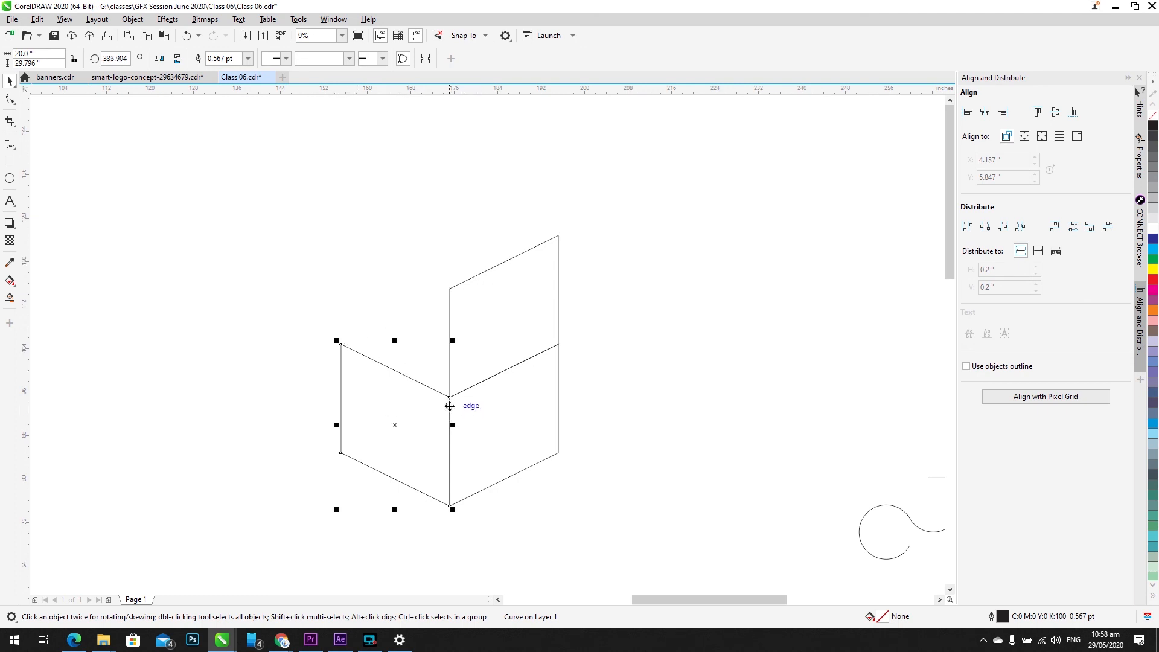
left_click_drag(449, 399, 558, 345)
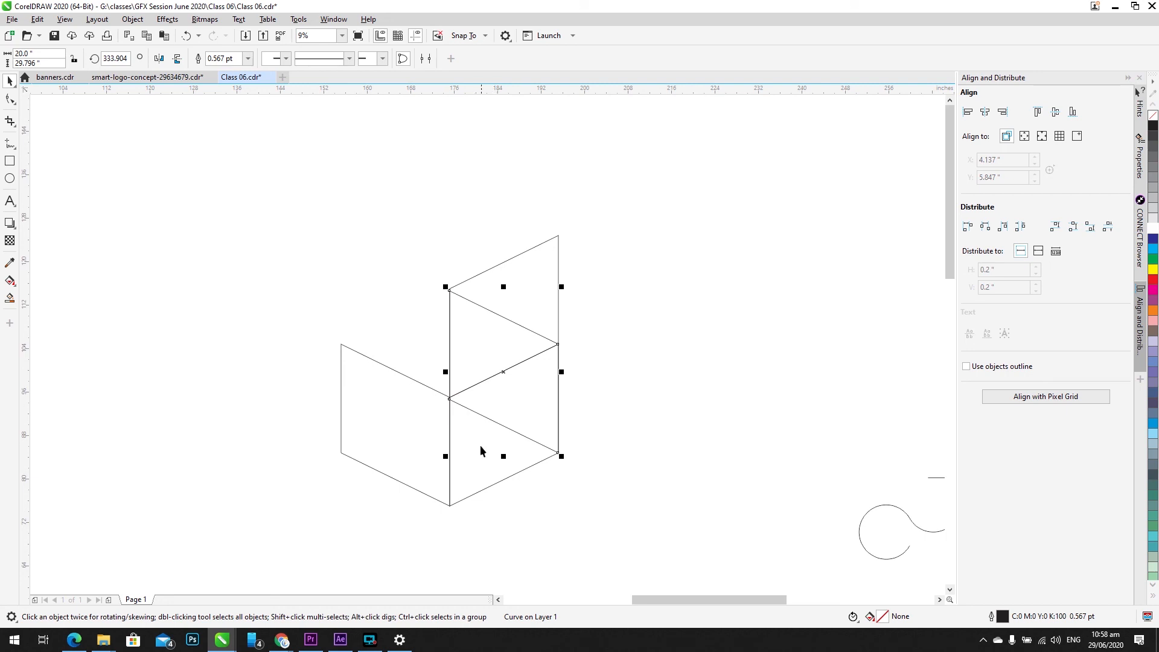
Step: Fill the lower right face green and the left and upper right faces cyan
left_click(481, 450)
left_click(1152, 260)
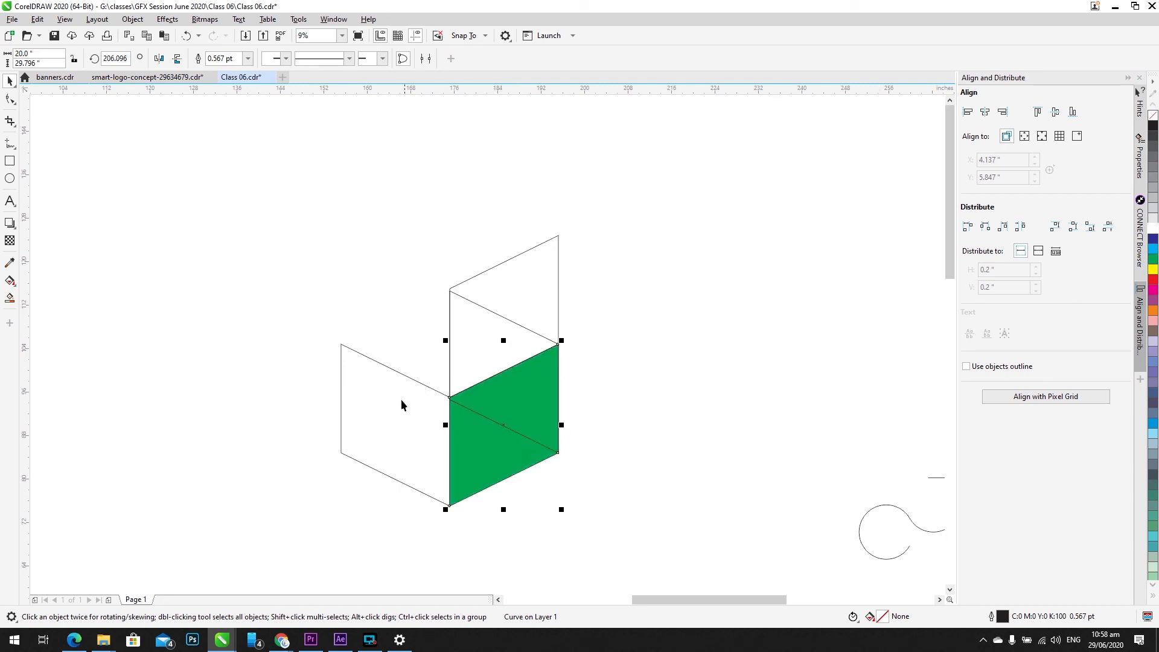
left_click(401, 399)
left_click(1152, 249)
left_click(455, 334)
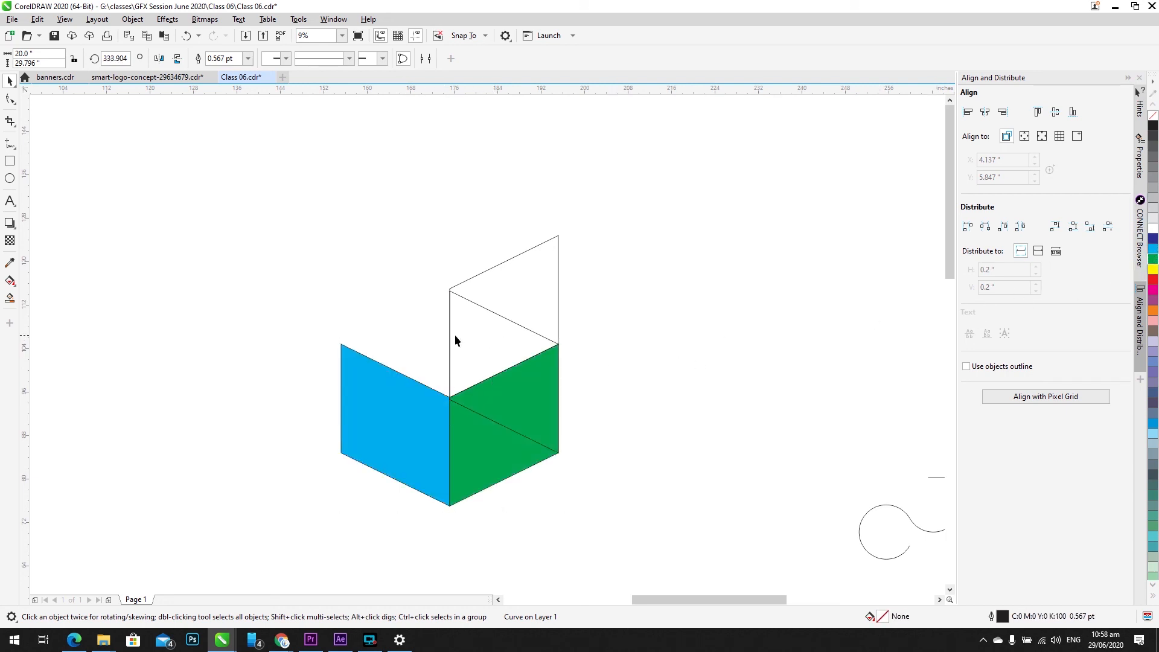
left_click(1153, 249)
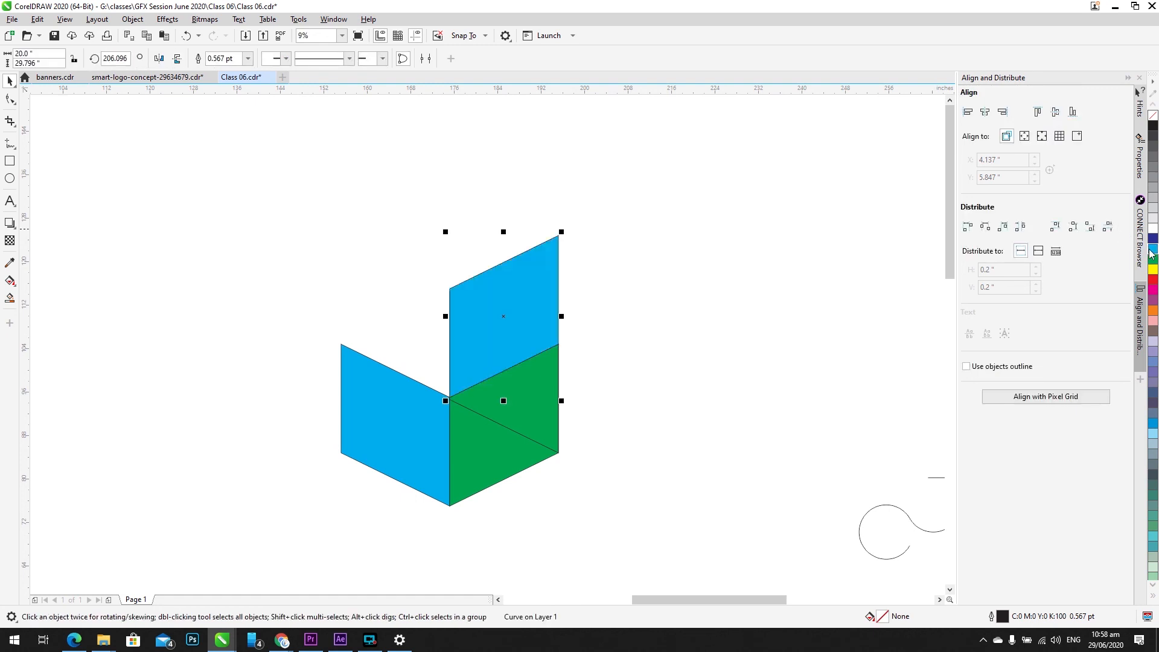
Step: Fill the upper right face red and the unfilled mirrored face overlapping it dark blue
left_click(1152, 260)
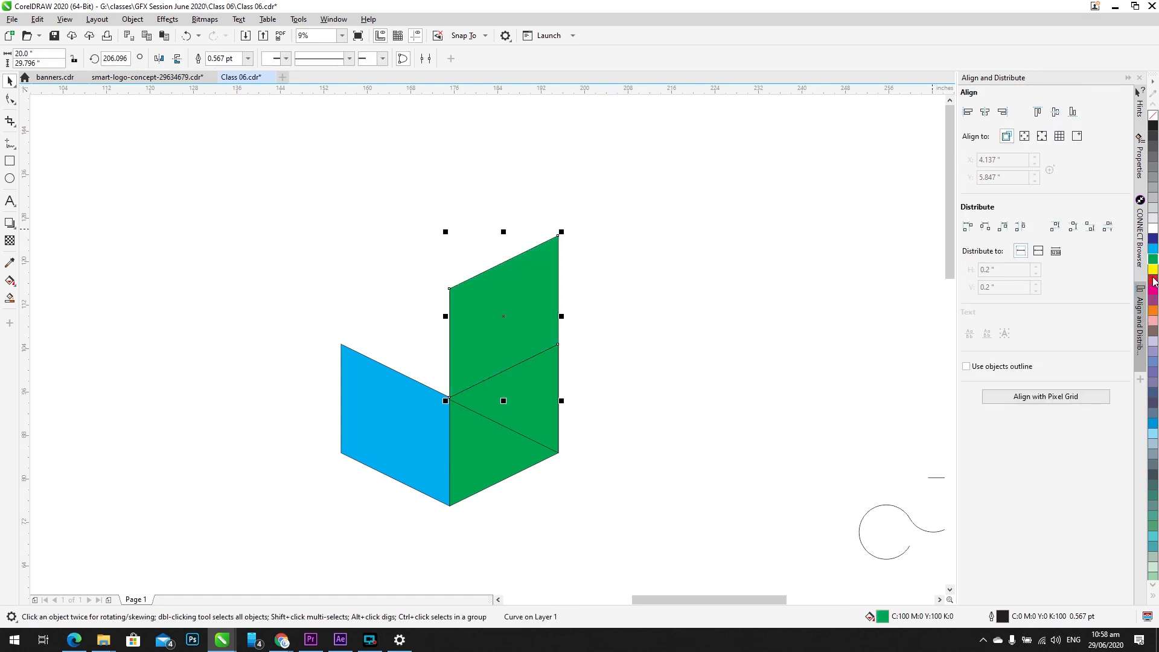
left_click(1152, 279)
left_click_drag(468, 325, 545, 298)
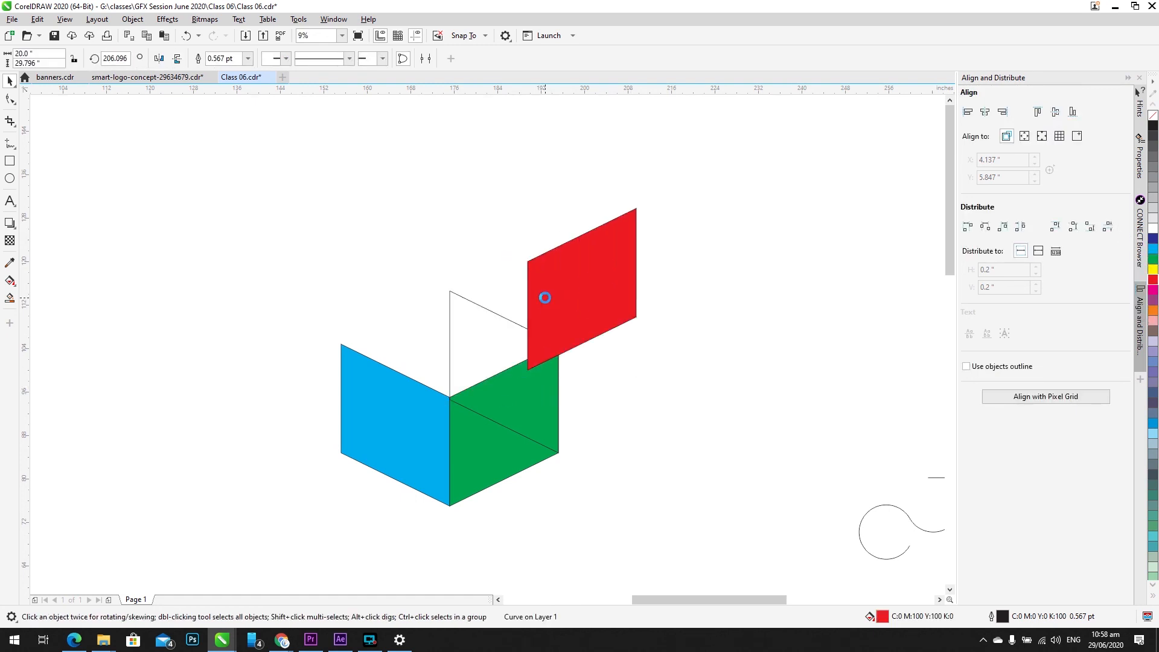
key("ctrl+z")
left_click(496, 344, "alt")
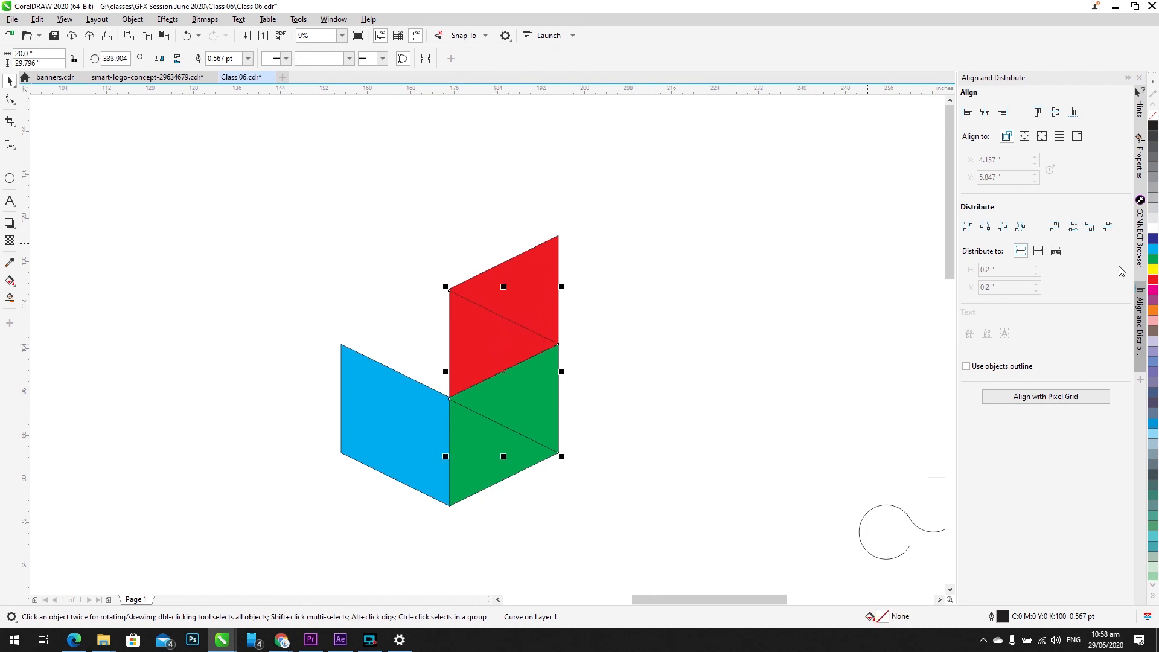
left_click(1152, 242)
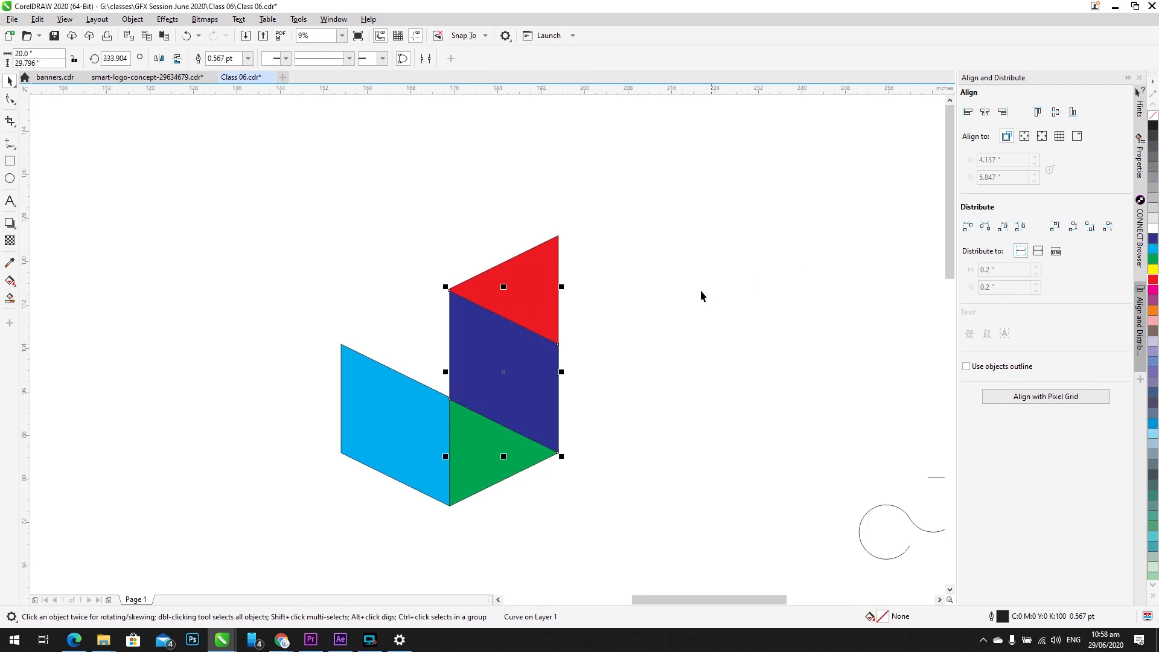
Step: Restack the faces so the dark blue one lies behind both the green and the red face
left_click(519, 276, "shift")
left_click(643, 278)
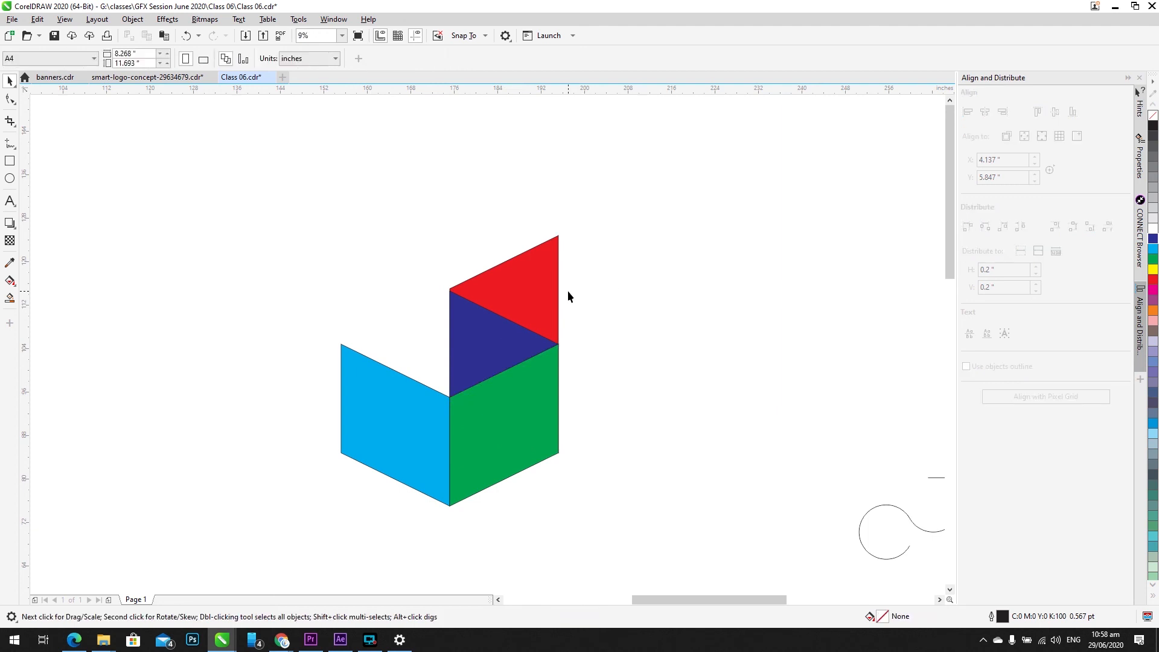
left_click(557, 292)
key("shift+Page_Up")
left_click(445, 318)
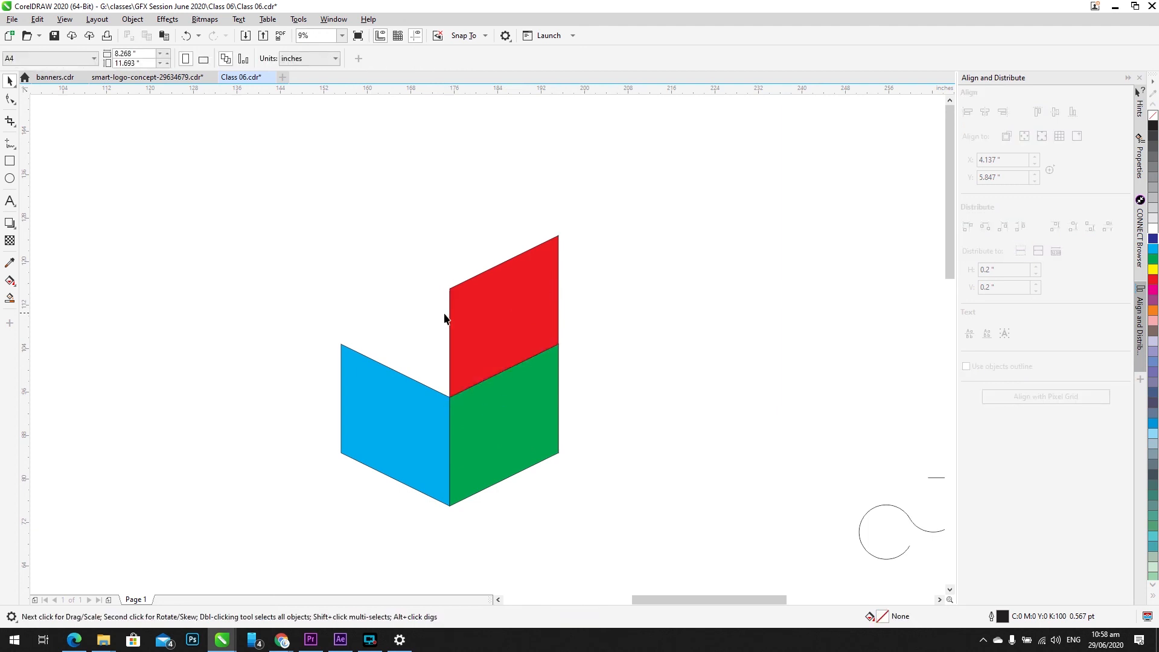
Step: Delete the dark blue face hidden behind the red face, keeping the red face in its original position
left_click(467, 320)
mouse_move(583, 273)
left_mouse_down()
mouse_move(510, 337)
mouse_move(585, 266)
left_mouse_up()
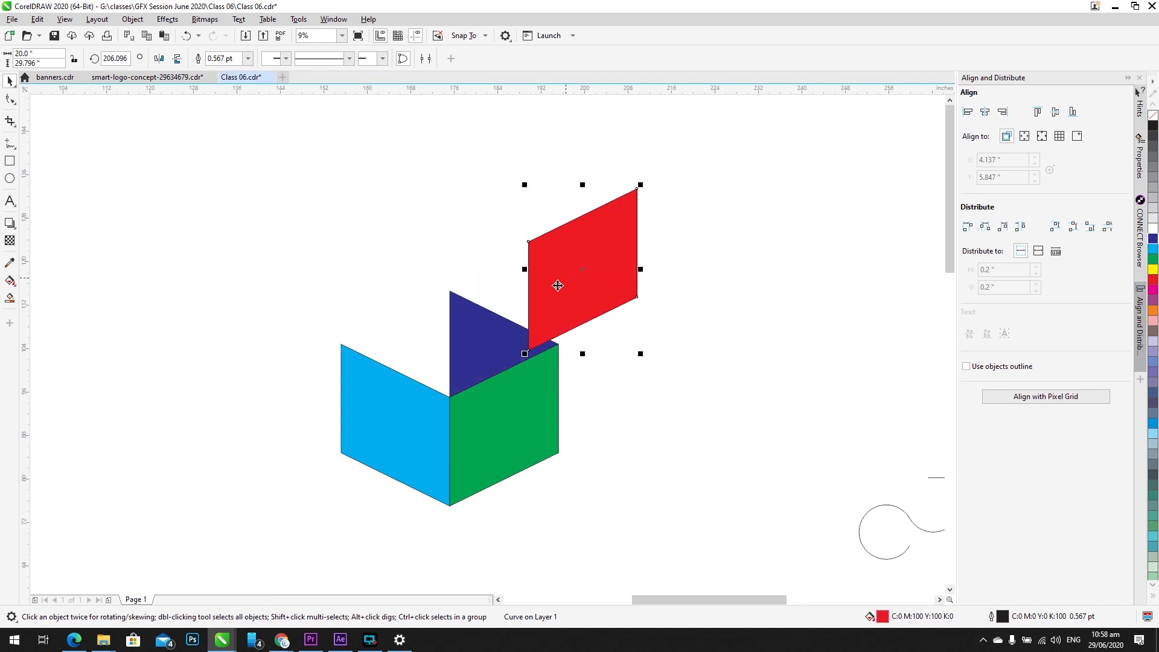
key("ctrl+z")
left_click_drag(484, 251, 472, 331)
key("Delete")
Step: Reshape the red face into the cube's top by moving its two upper nodes together until one snaps to the cyan face's top outer corner
scroll(492, 285, "down", 2)
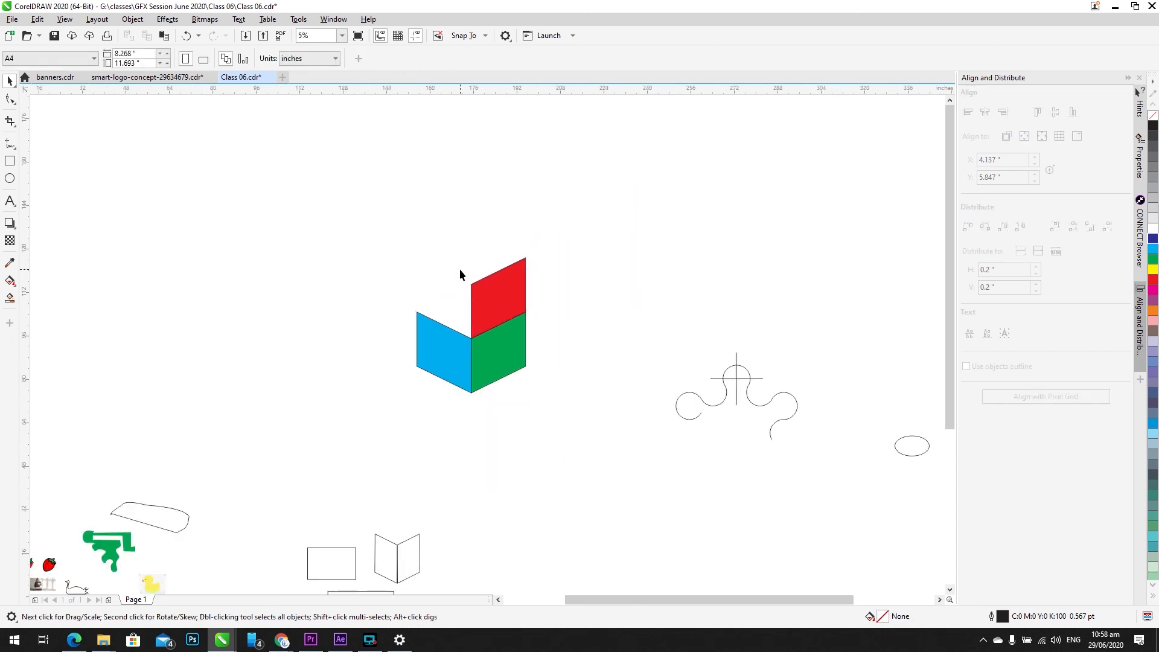
left_click_drag(305, 236, 527, 421)
key("shift+F2")
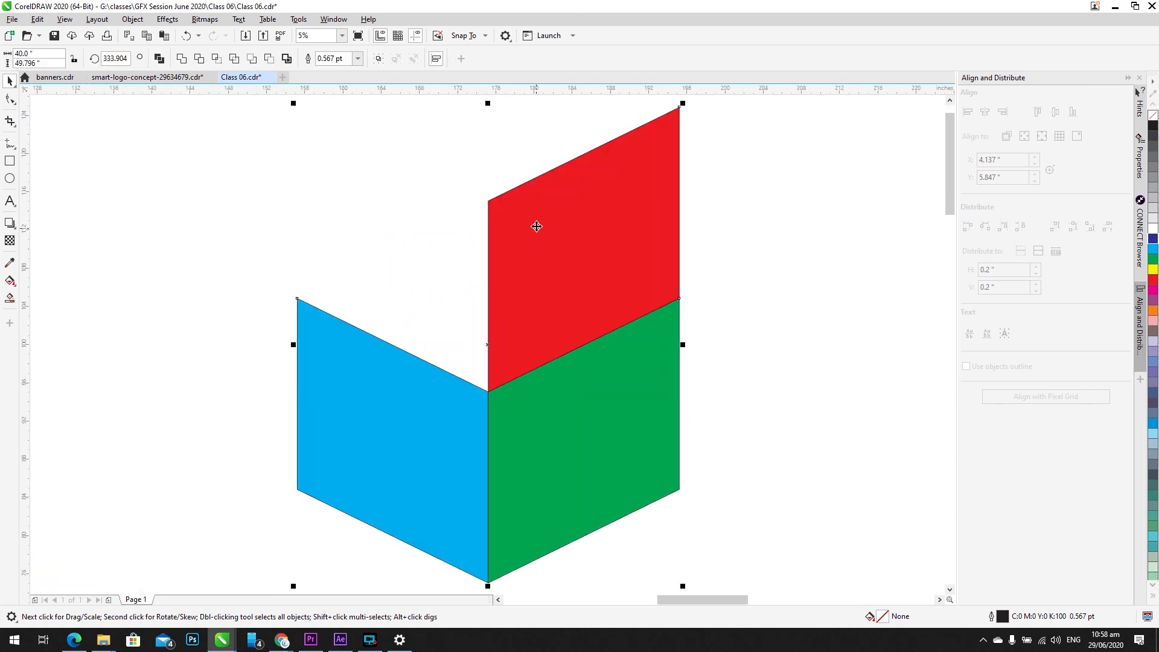
left_click(160, 282)
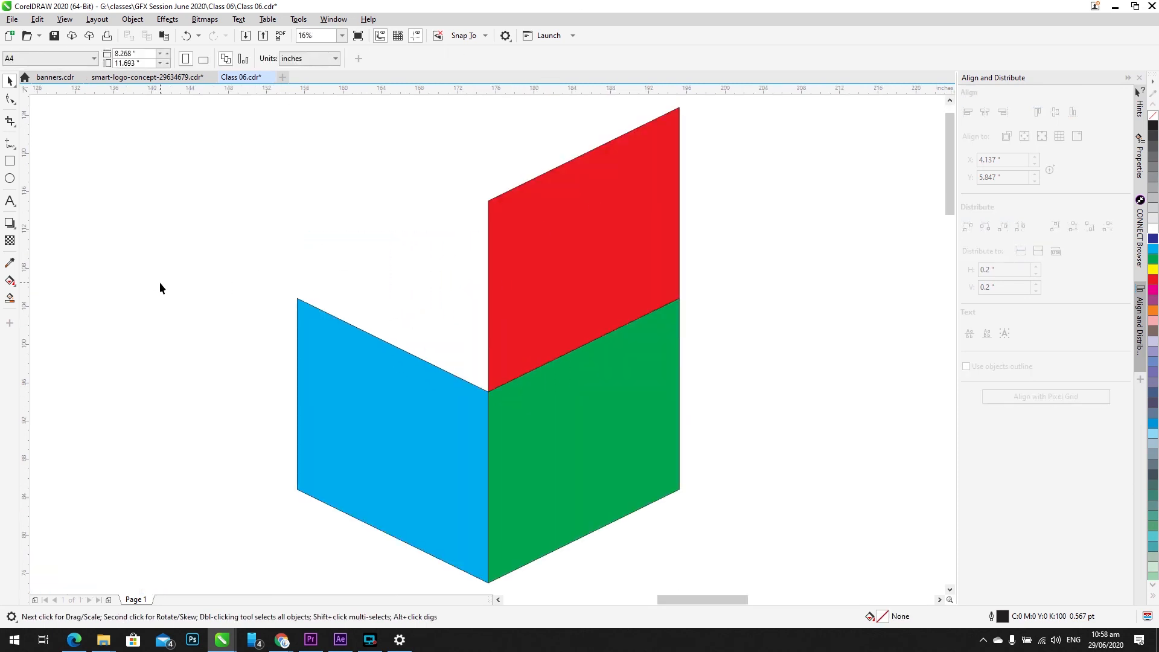
left_click(531, 205)
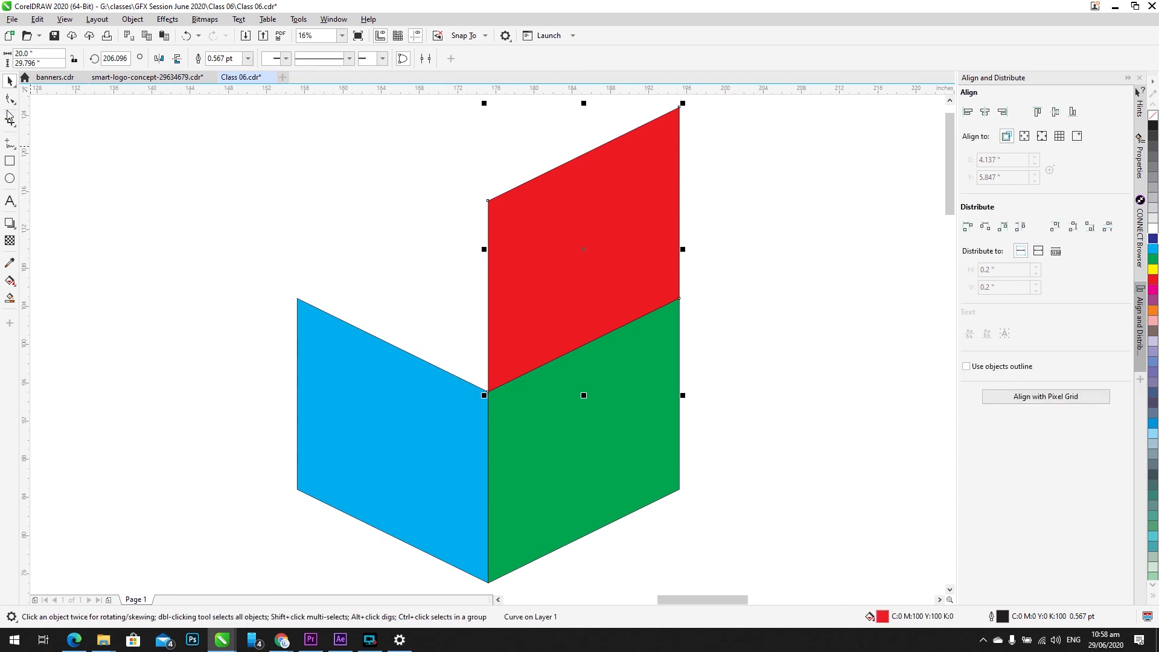
key("F10")
left_click_drag(428, 221, 710, 109)
scroll(706, 145, "up", 1)
left_click_drag(470, 269, 704, 121)
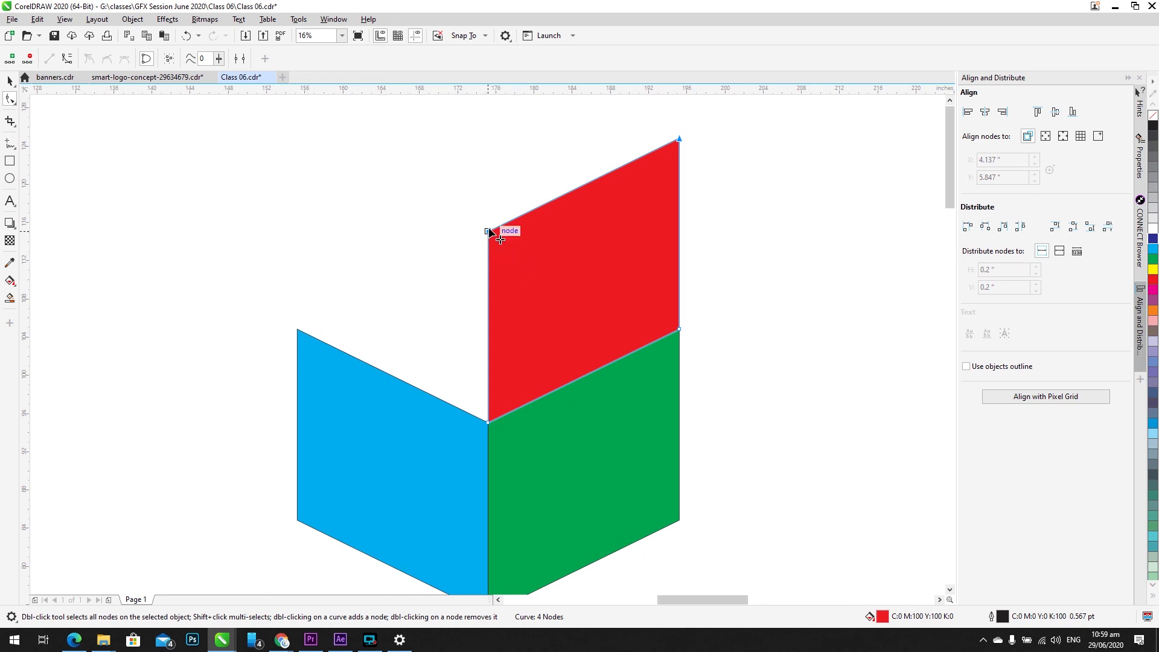
left_click_drag(490, 236, 297, 329)
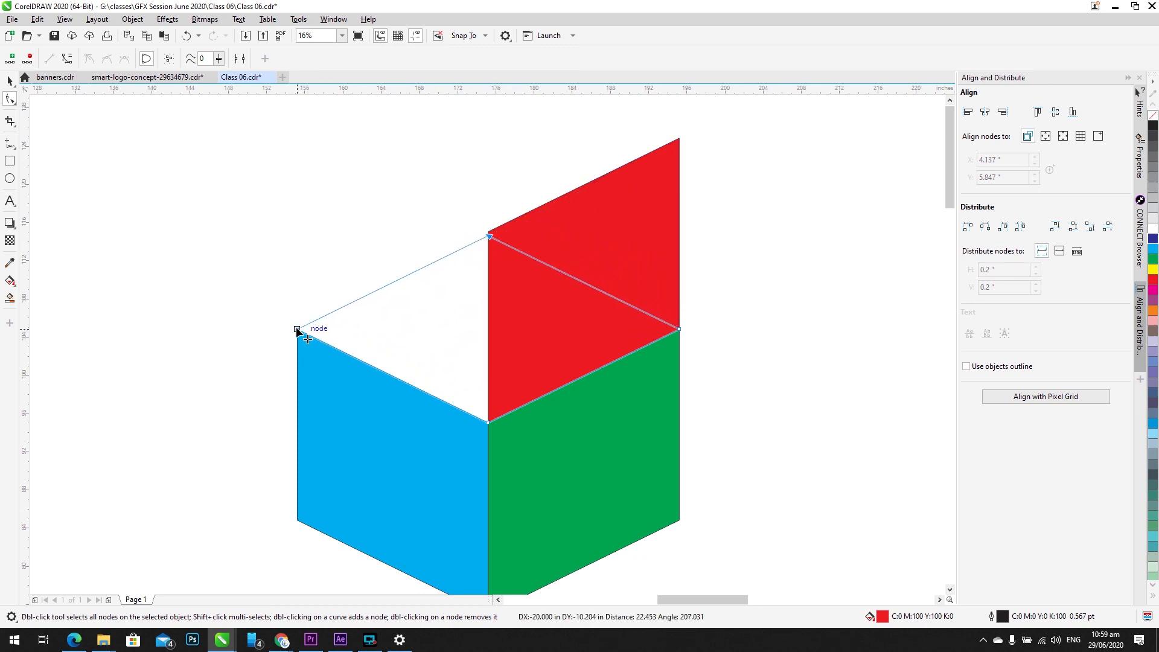
left_click(5, 83)
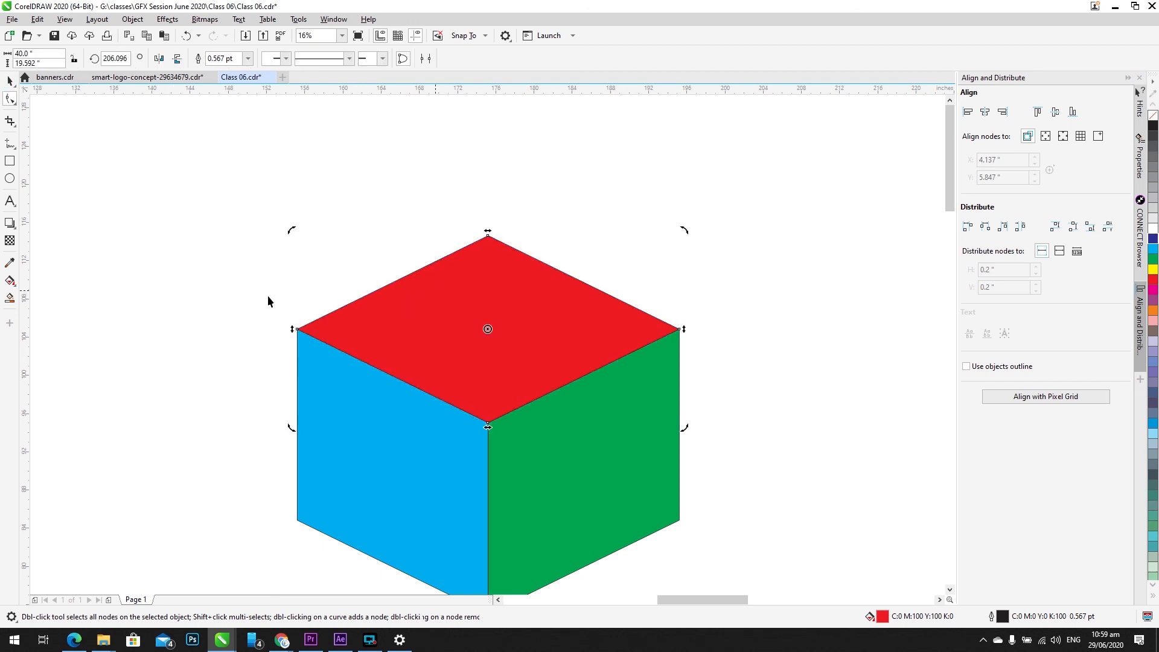
Step: Fill all three faces of the cube with 10% black and remove their outlines
scroll(266, 295, "down", 2)
left_click(414, 298)
scroll(285, 358, "up", 1)
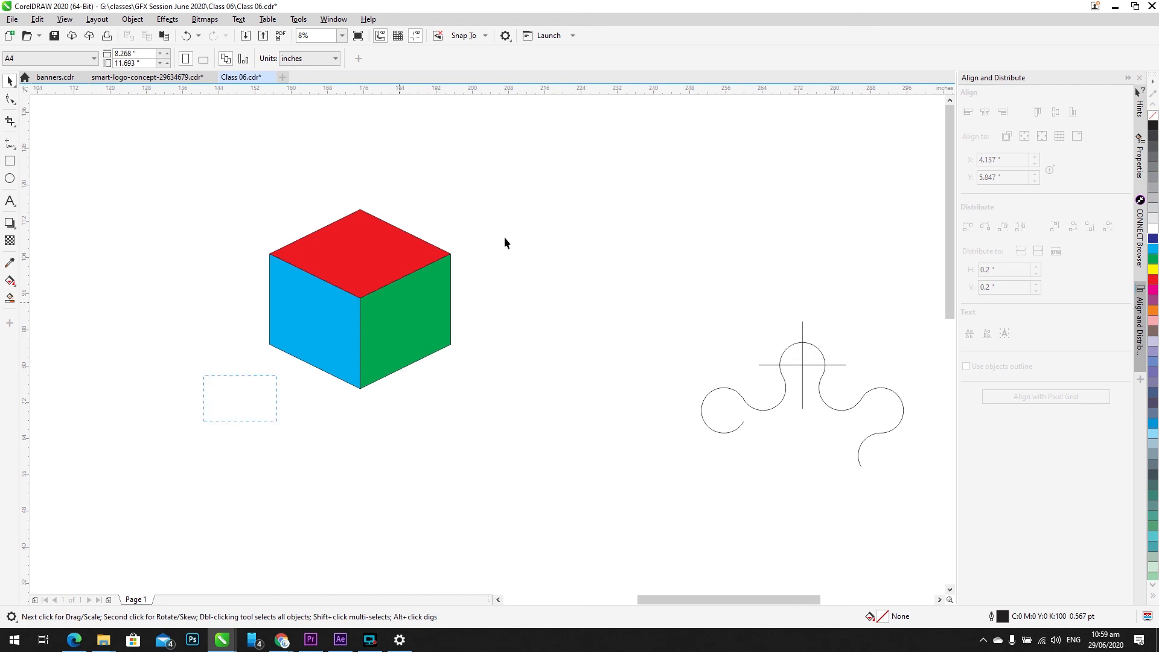
left_click(1153, 221)
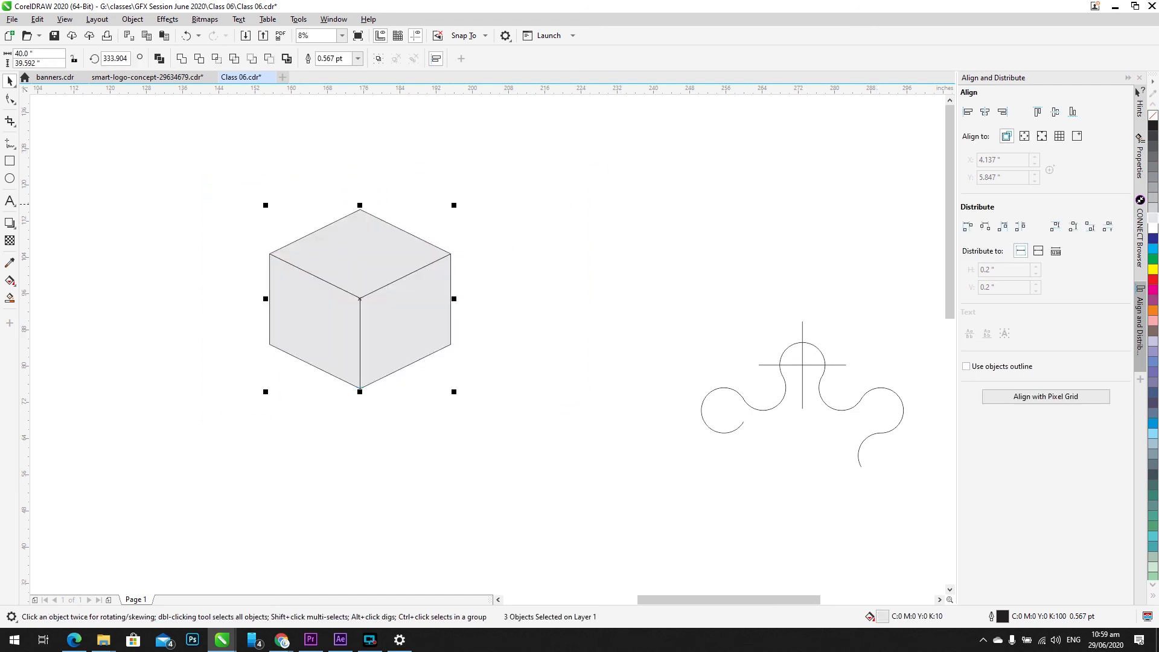
right_click(1153, 114)
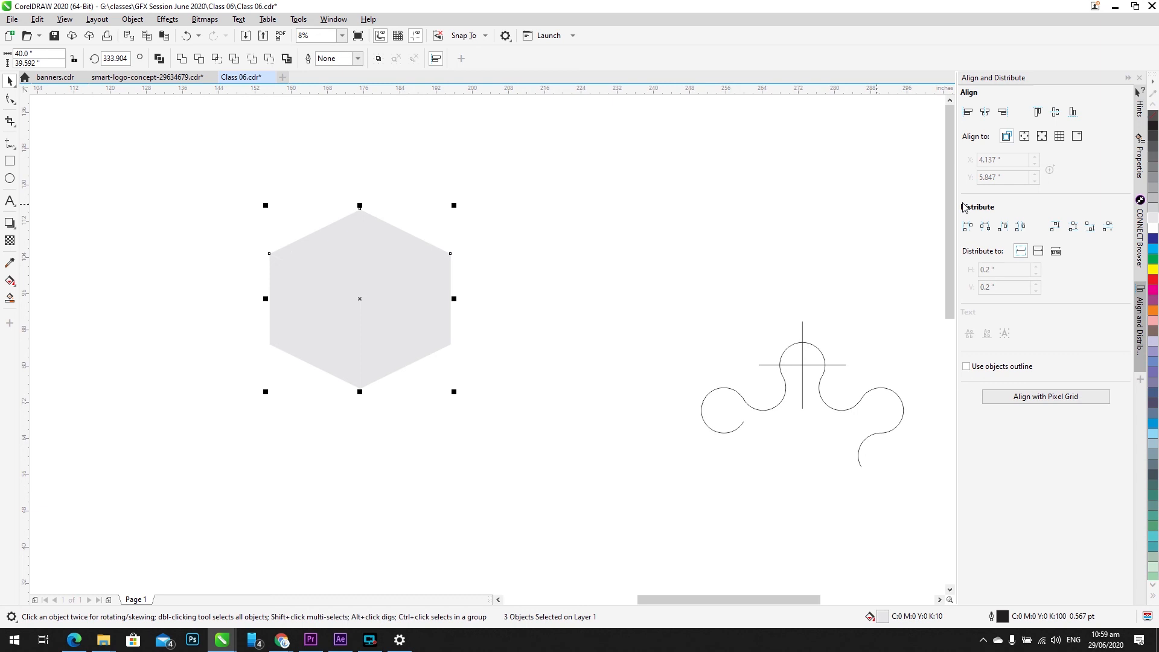
Step: Shade the cube by filling its top face with 40% black and its right face with a medium grey
left_click(348, 232)
left_click(1153, 189)
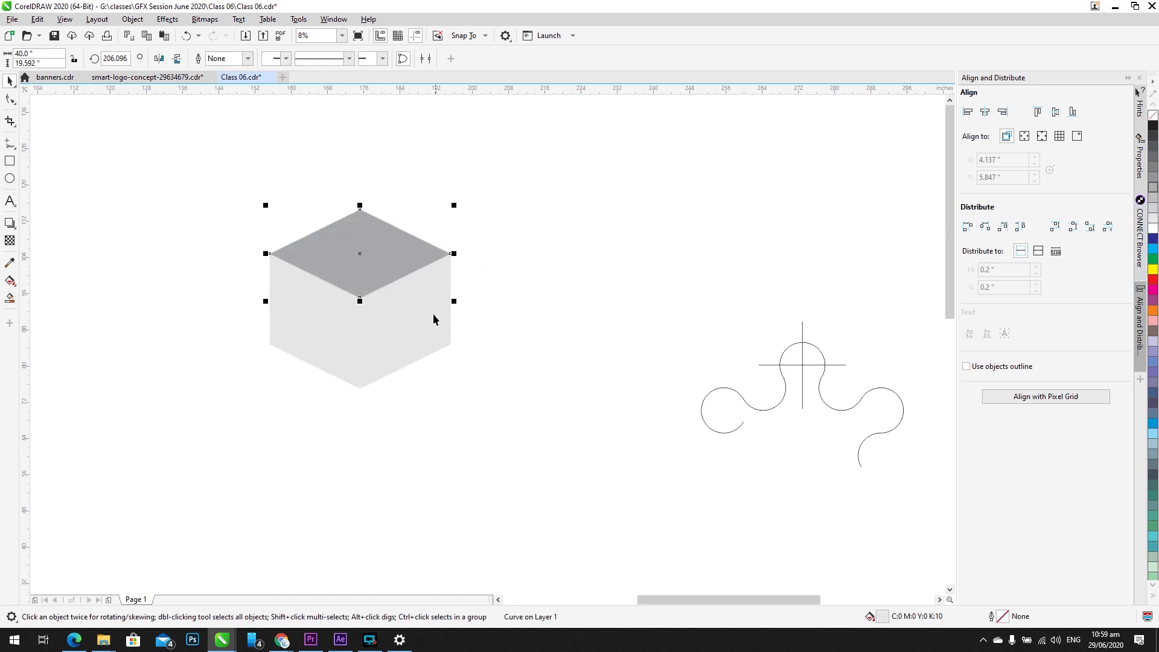
left_click(433, 318)
left_click(1153, 200)
key("Escape")
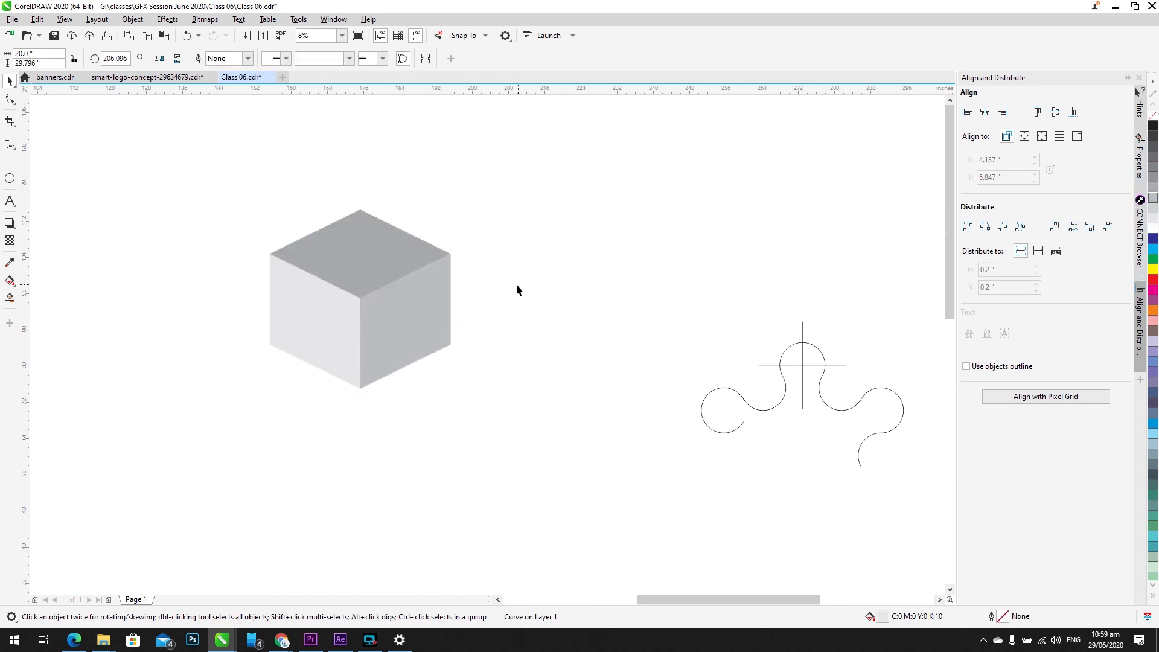
Step: Try enlarging the whole grey cube proportionally to about 52.6 by 52.1 inches, and undo the resize
left_click_drag(143, 445, 596, 249)
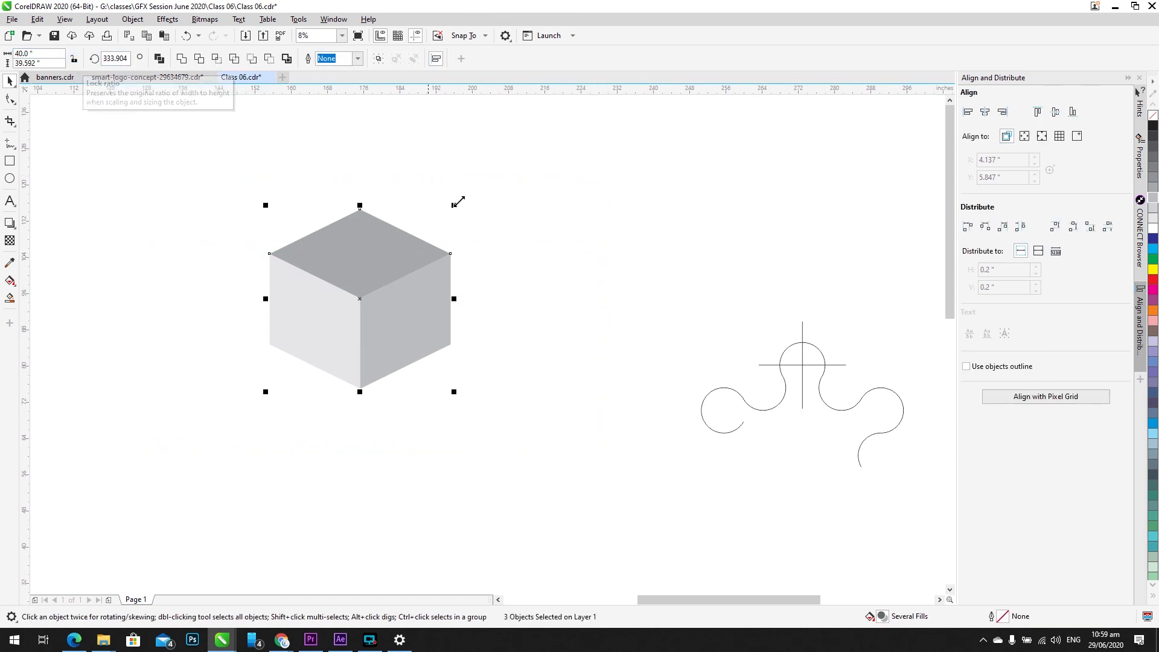
left_click_drag(456, 204, 576, 147)
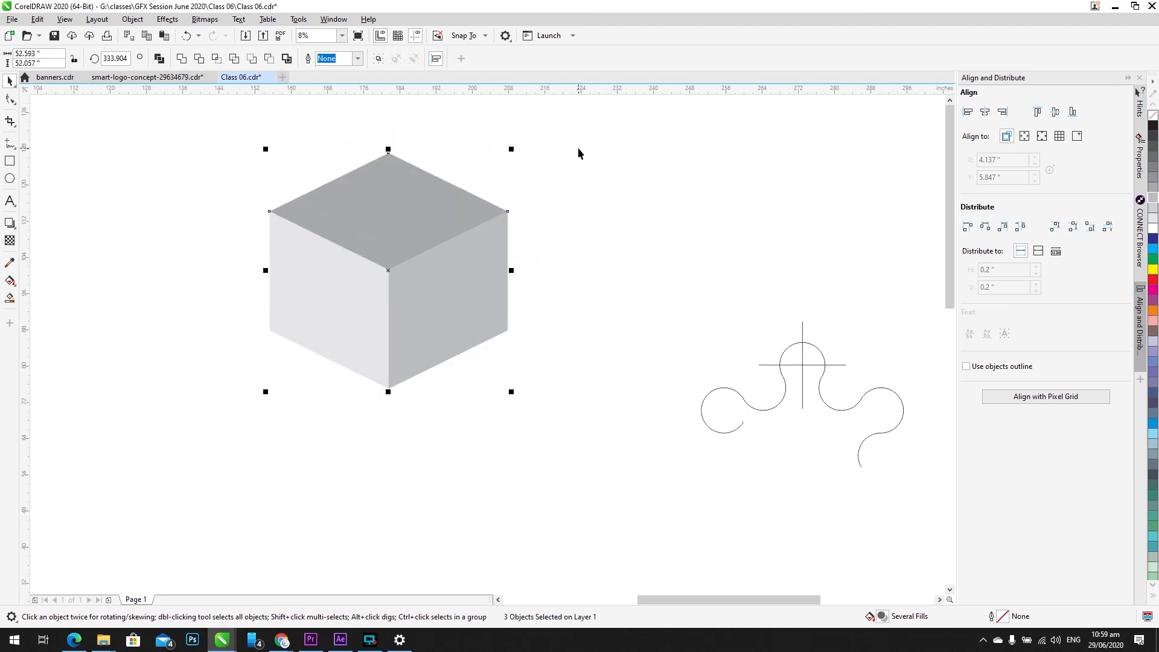
key("ctrl+z")
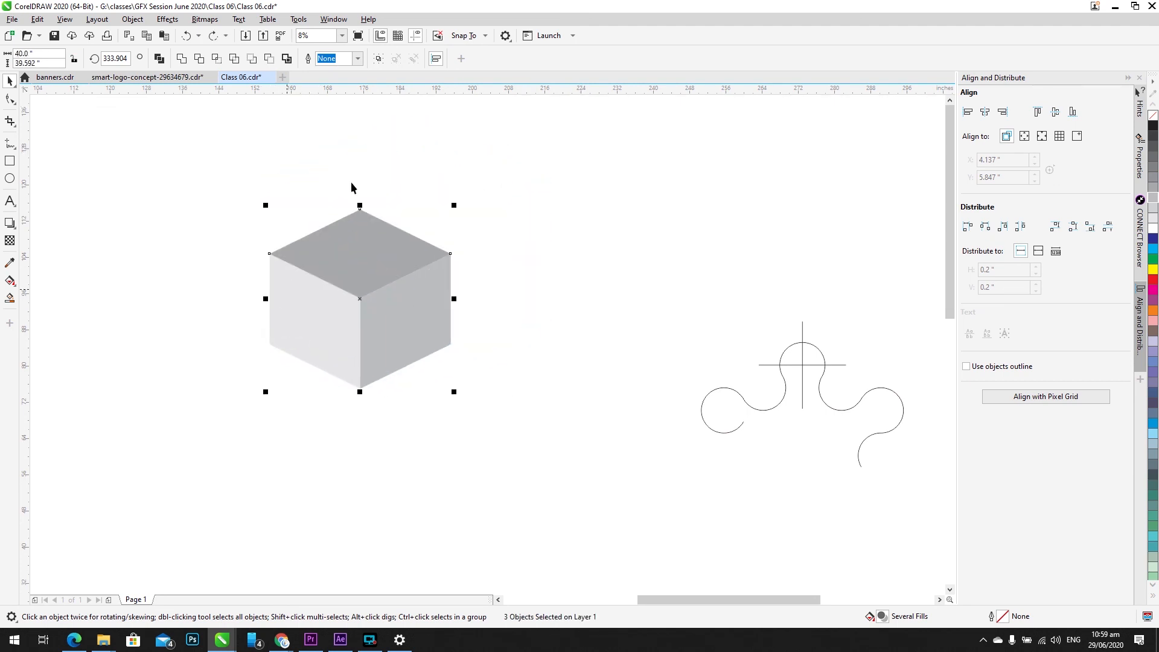
Step: Duplicate the cube diagonally down to the right, snapping the copy's lower left corner to the original's bottom front corner
scroll(300, 293, "down", 2)
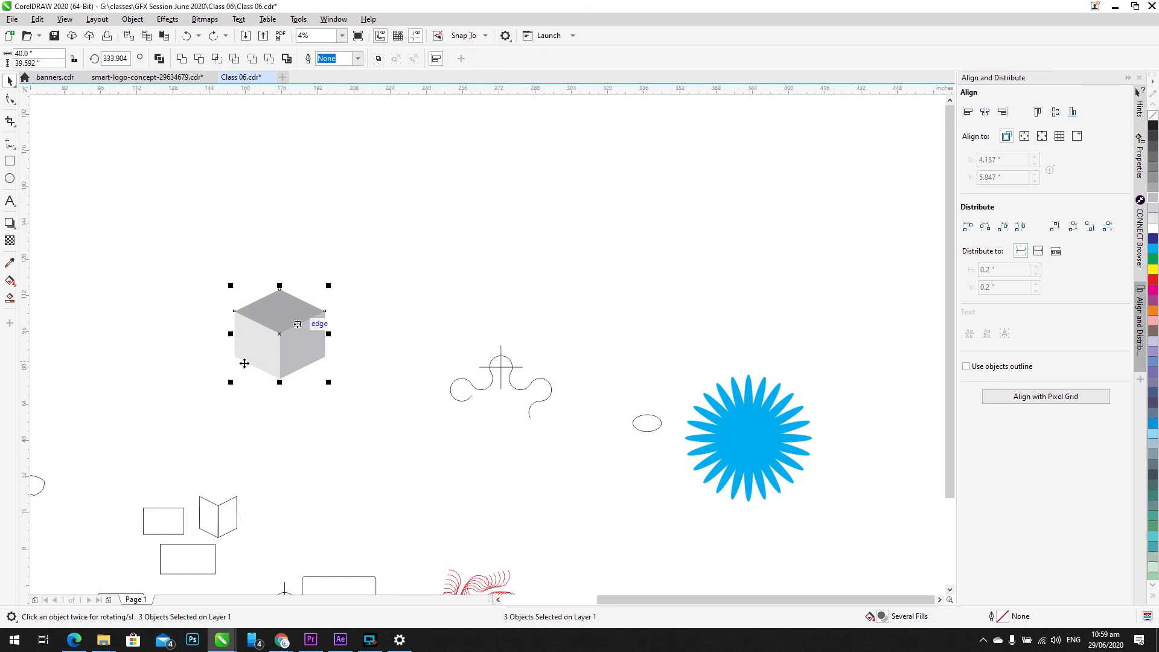
left_click_drag(234, 357, 283, 379)
right_click(283, 379)
left_click(546, 287)
Step: Fill the duplicate cube's left face and top face with slightly darker greys than those of the original cube
left_click(290, 366)
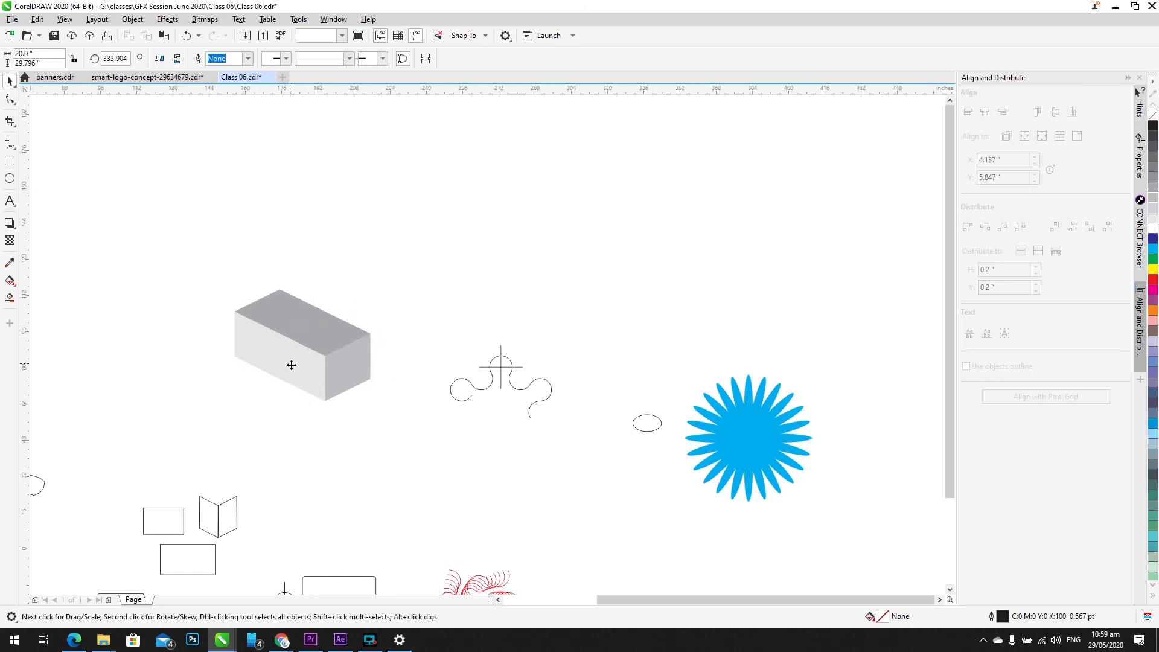
left_click(1152, 211)
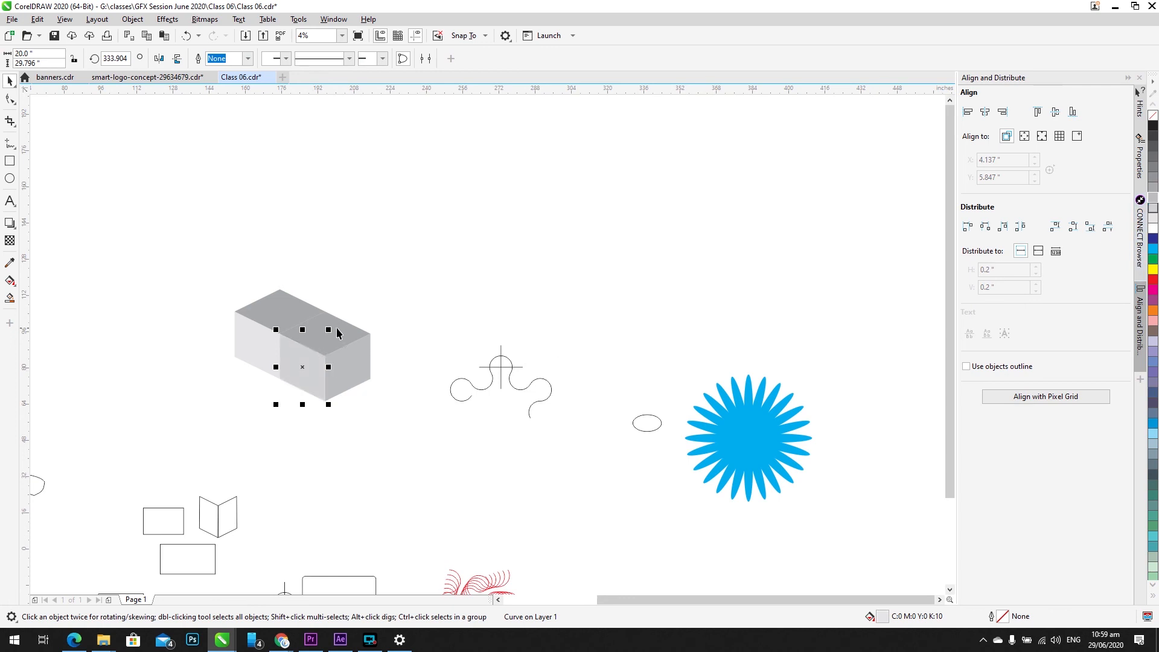
left_click(338, 333)
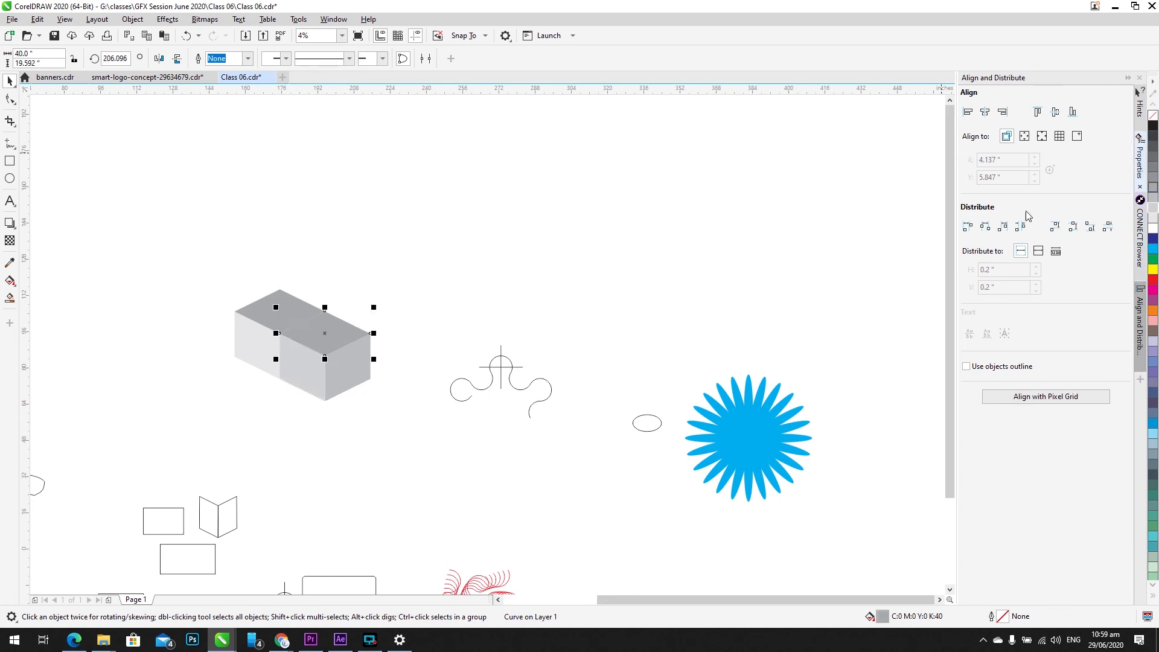
left_click(1153, 178)
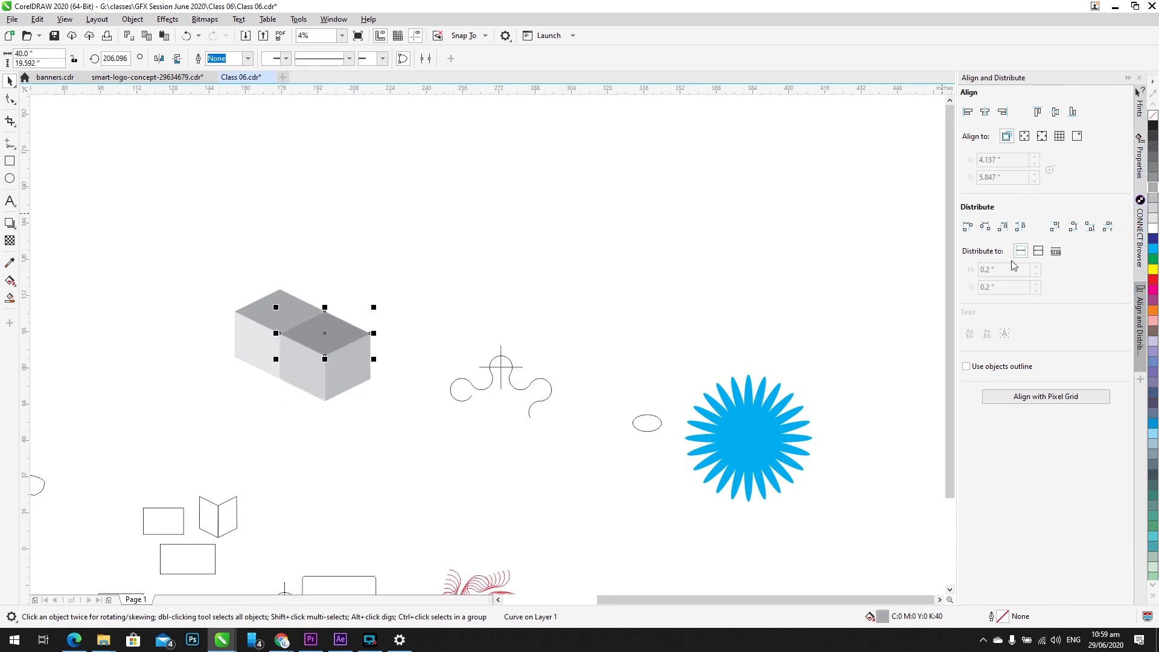
Step: Try a horizontally mirrored copy of the two-cube block against its right side, and undo the copy
mouse_move(161, 426)
left_mouse_down()
mouse_move(349, 279)
mouse_move(362, 317)
left_mouse_up()
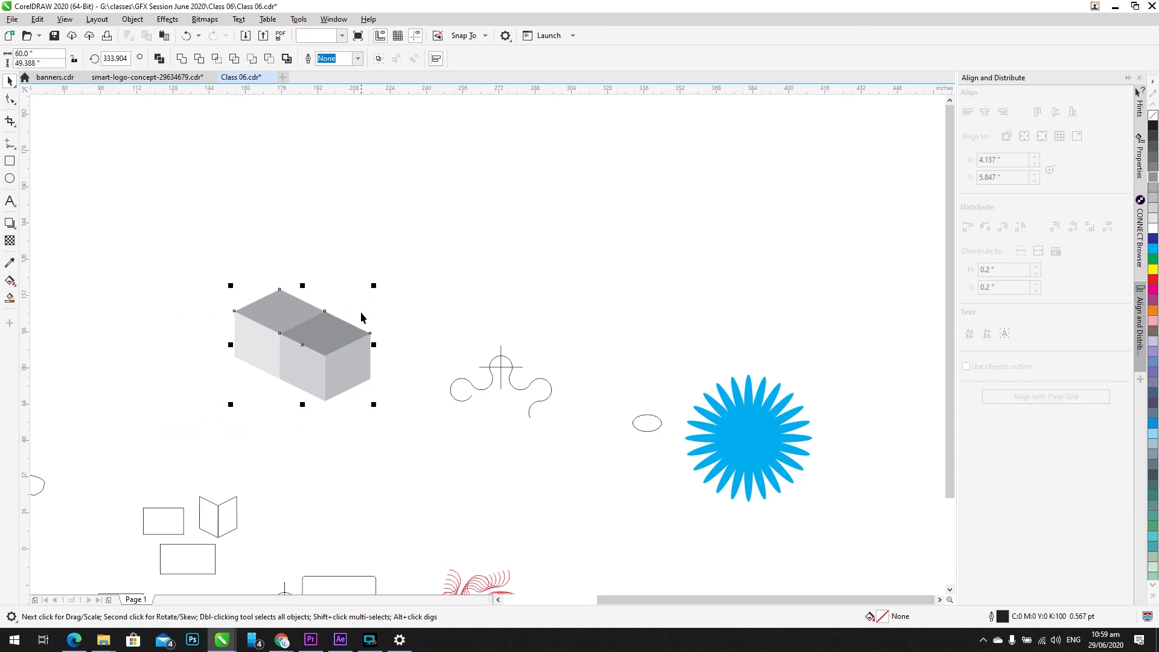
scroll(362, 316, "up", 4)
scroll(389, 292, "down", 4)
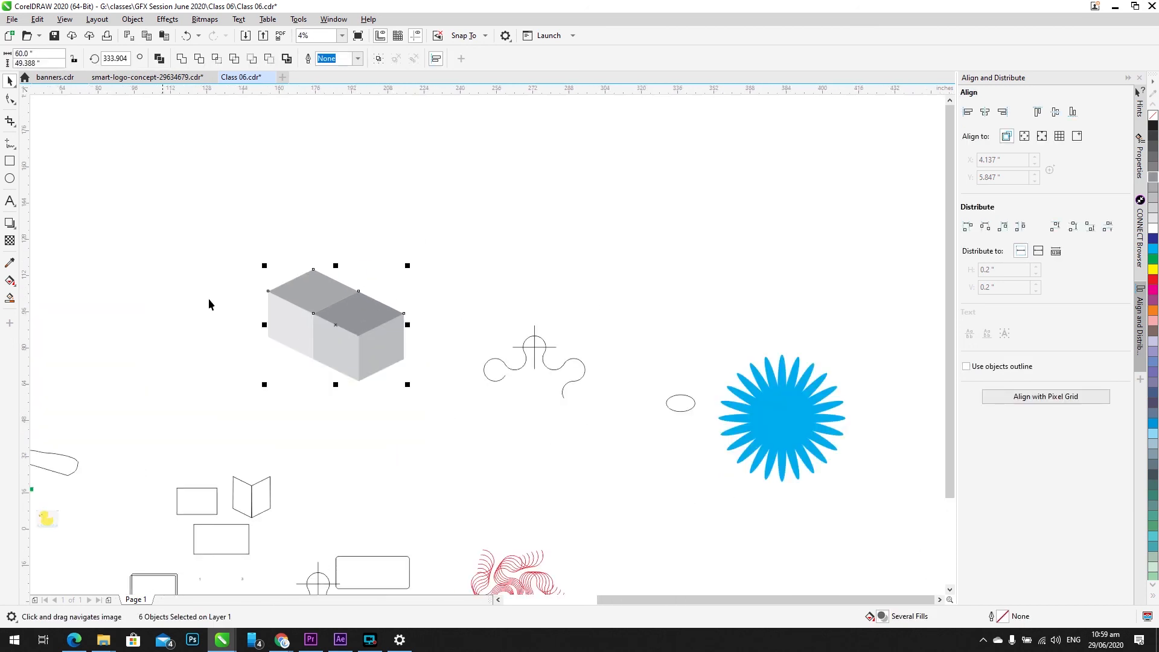
left_click_drag(266, 326, 543, 324)
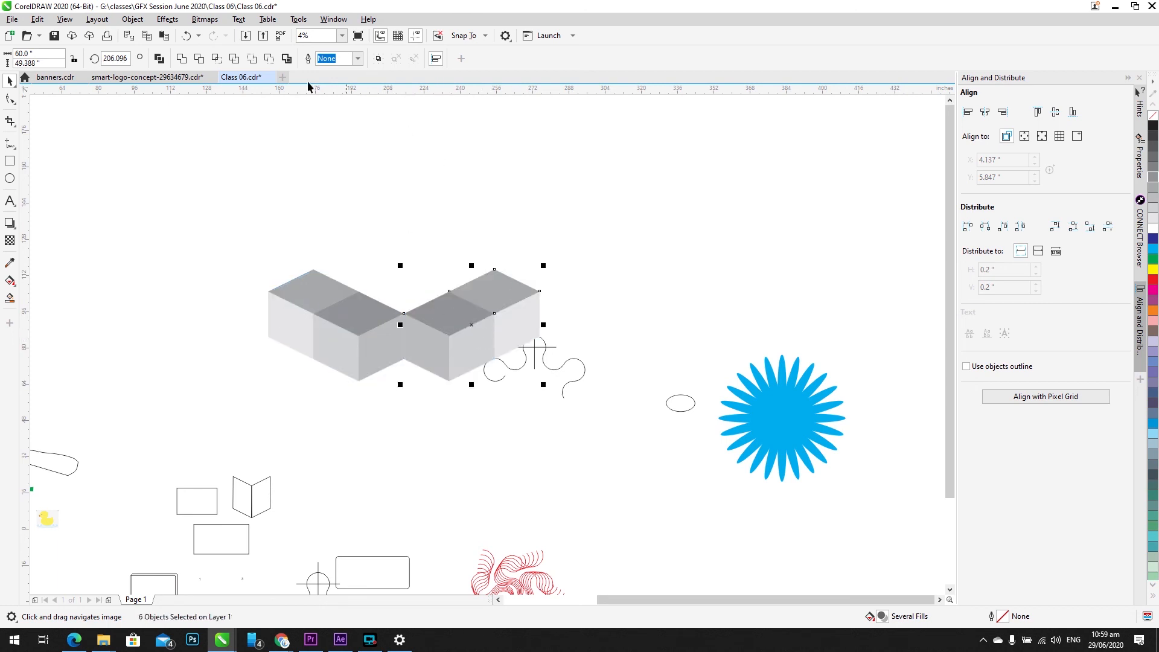
left_click(447, 141)
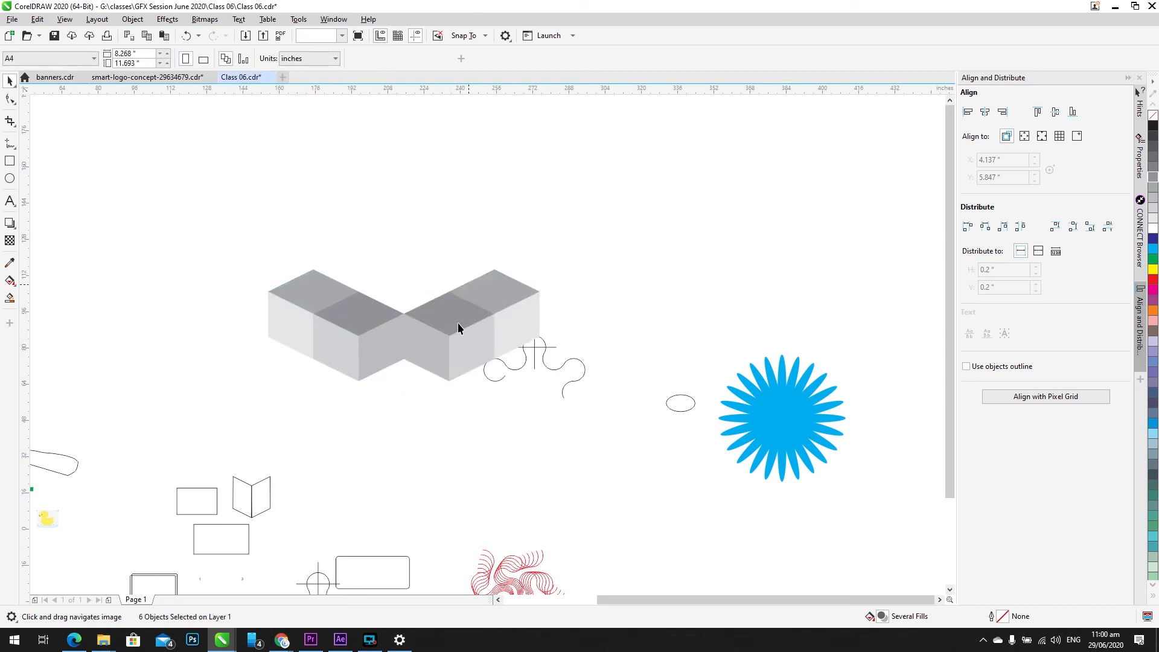
left_click(458, 327)
key("ctrl+z")
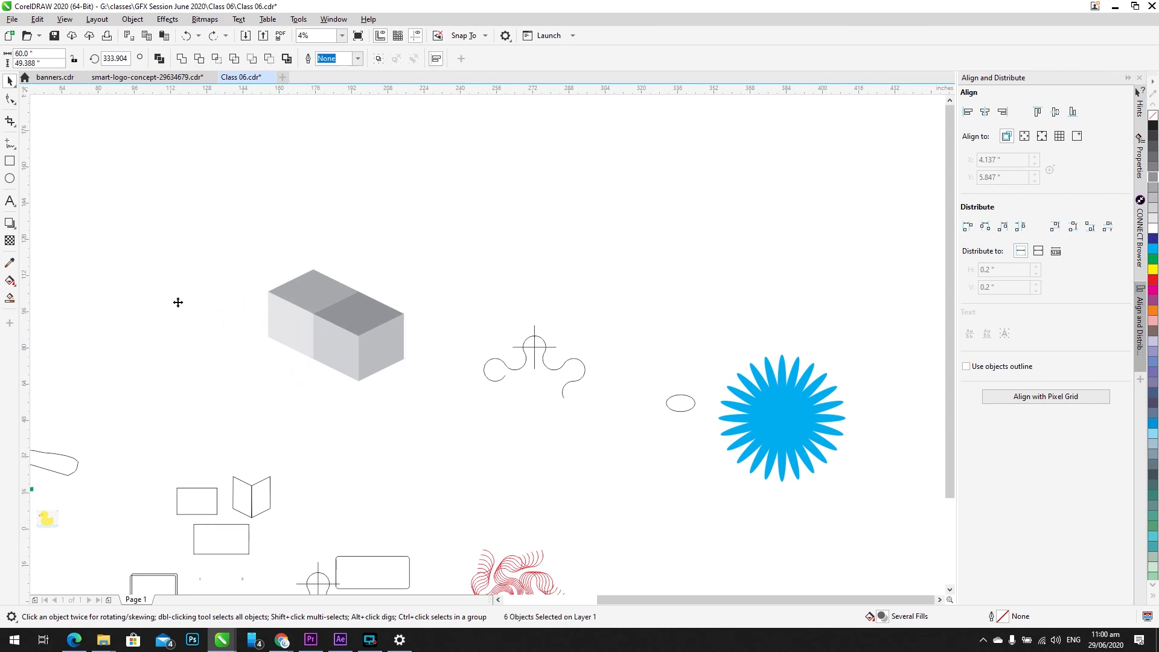
Step: Move the two-cube block further left and place a horizontally mirrored copy against its right side
left_click_drag(178, 302, 177, 303)
left_click_drag(80, 326, 356, 297)
left_click(365, 390)
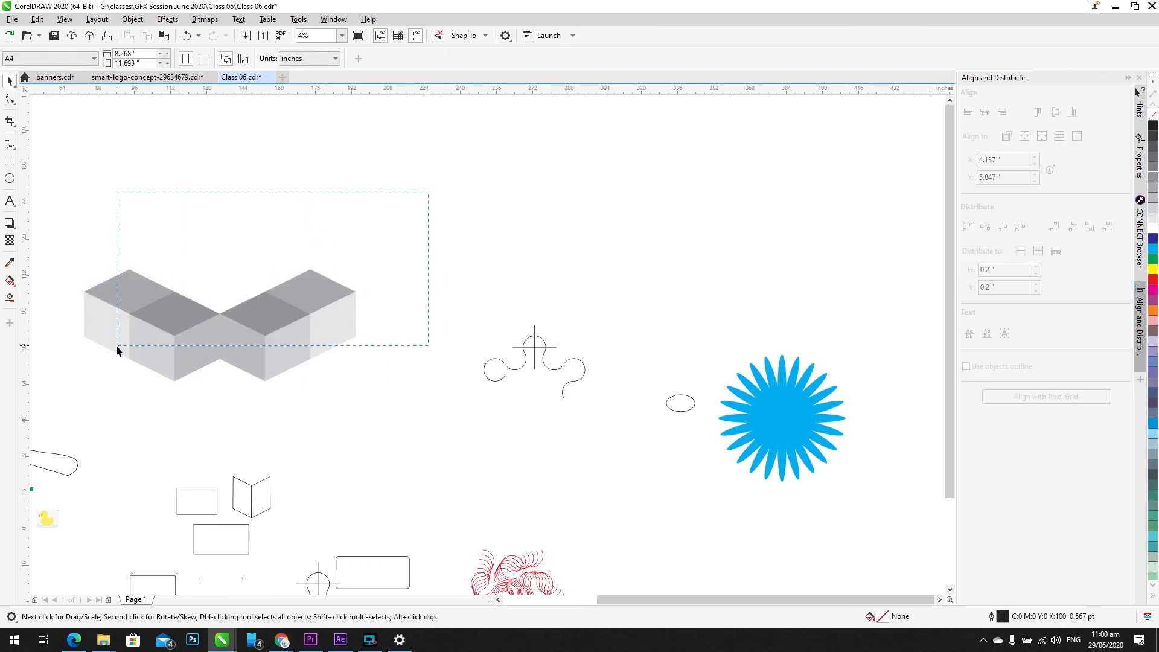
Step: Move the whole V-shaped arrangement up into clear space and place a vertically mirrored copy directly beneath it
left_click_drag(117, 345, 117, 345)
left_click_drag(342, 285, 423, 174)
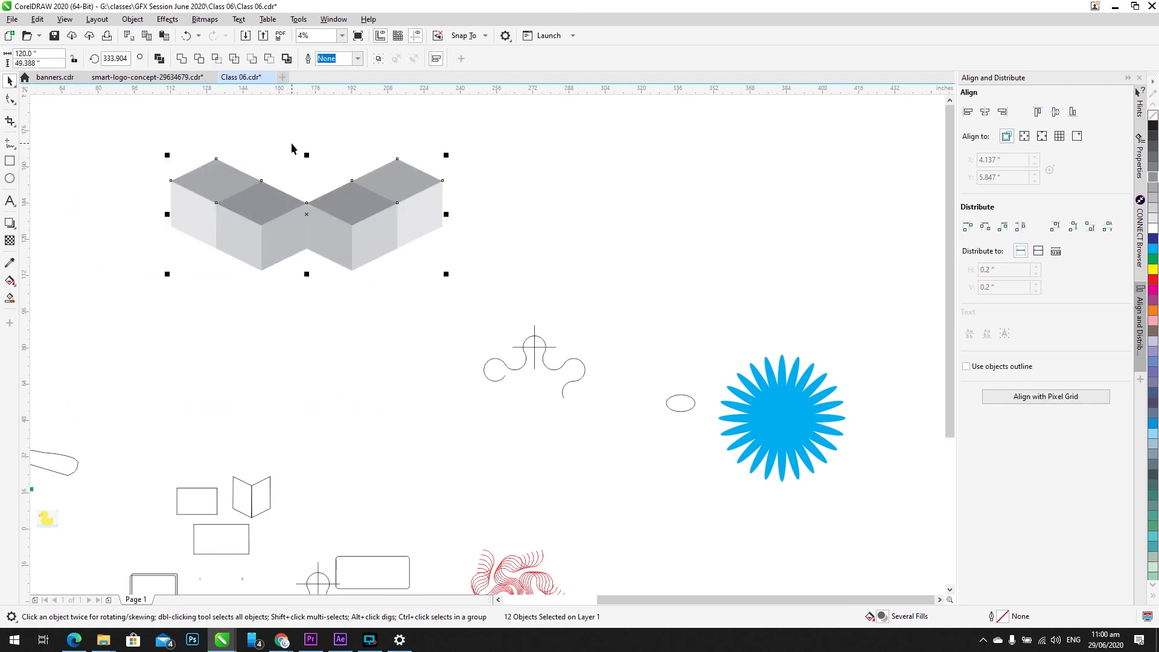
left_click_drag(270, 199, 369, 388)
left_click(530, 222)
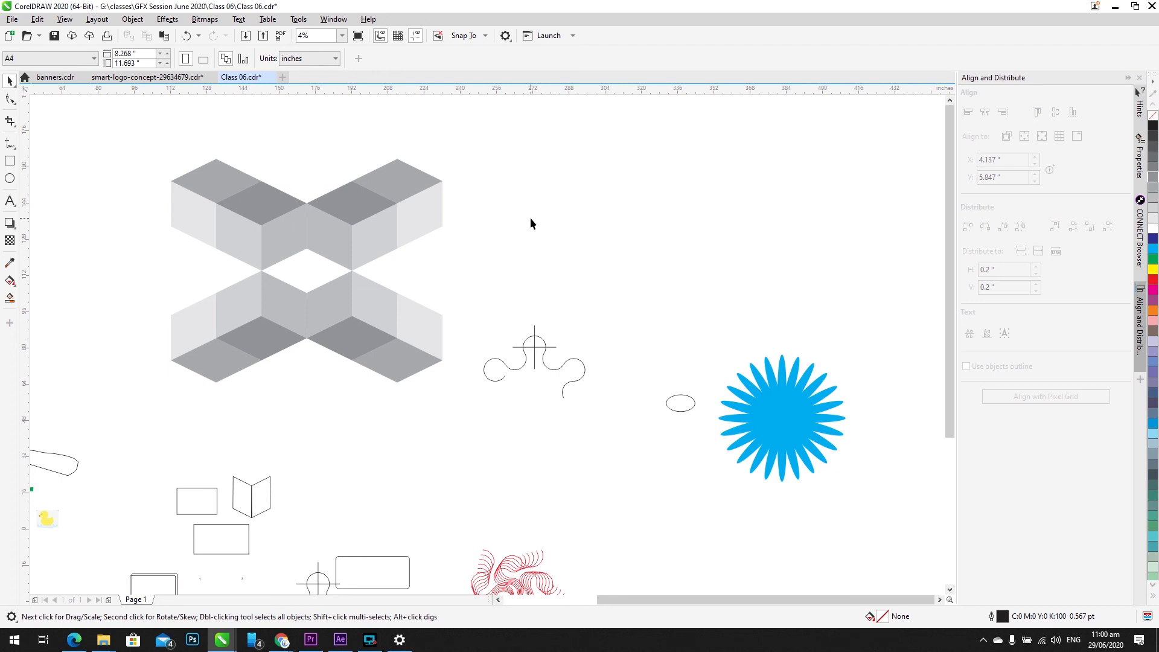
Step: Draw a rectangle about 40 by 39.6 inches over the centre of the X-shaped cube arrangement and fill it with 60% black
left_click(10, 161)
left_click_drag(260, 225, 353, 315)
scroll(280, 254, "up", 5)
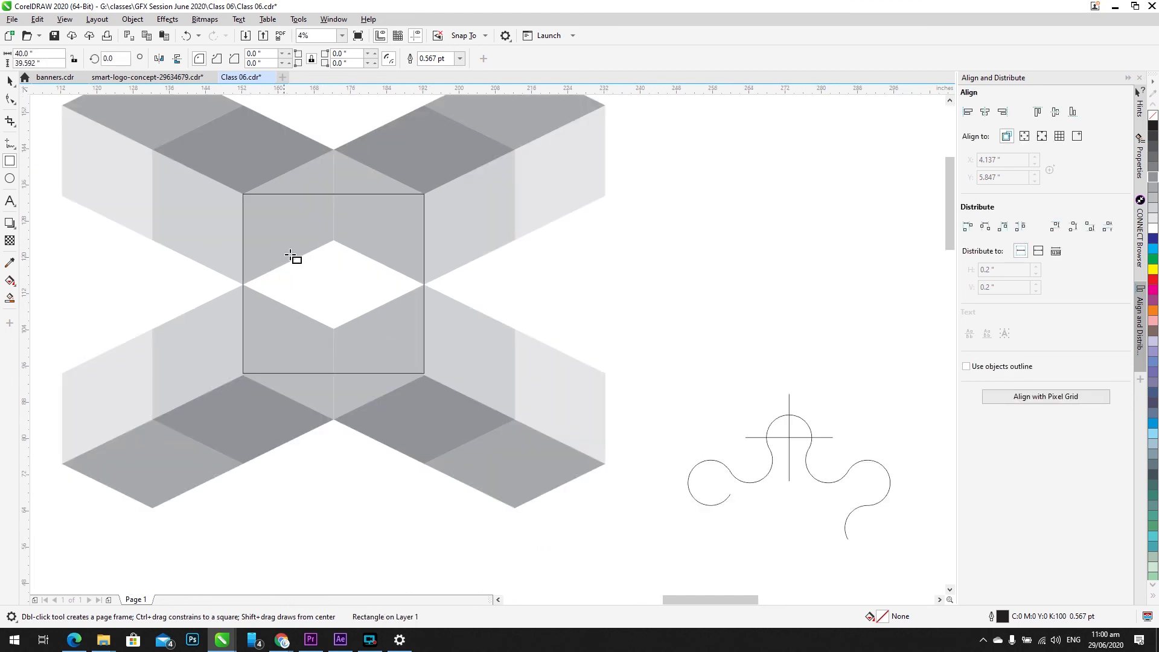
left_click(1154, 175)
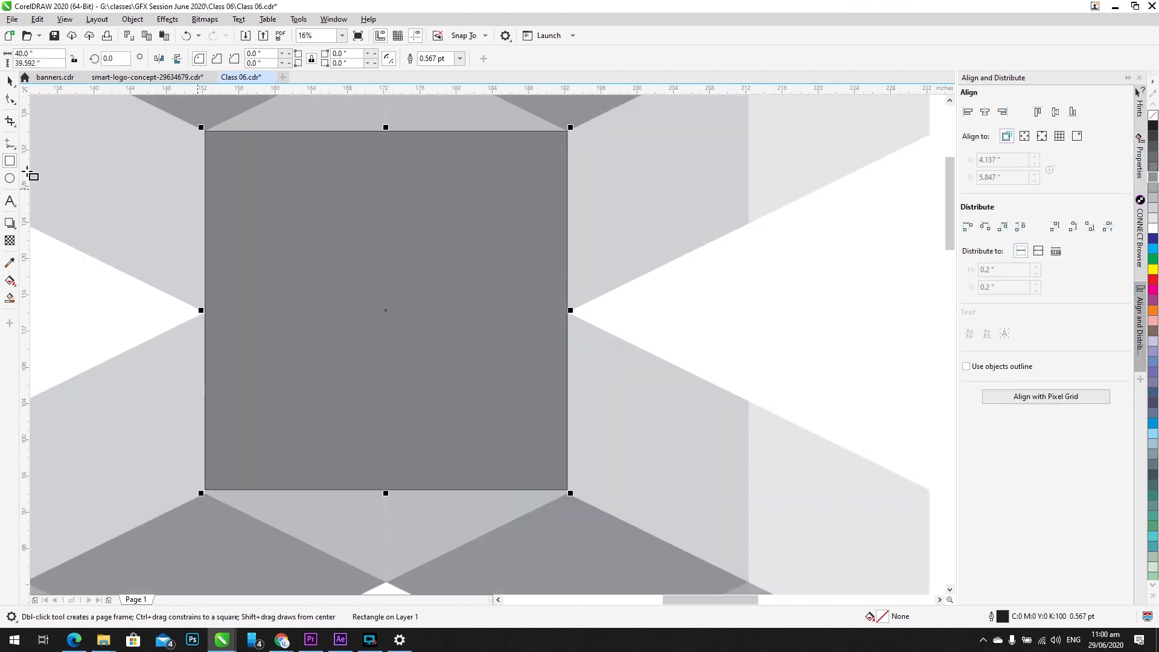
Step: Remove the outline from the dark grey central rectangle
right_click(7, 81)
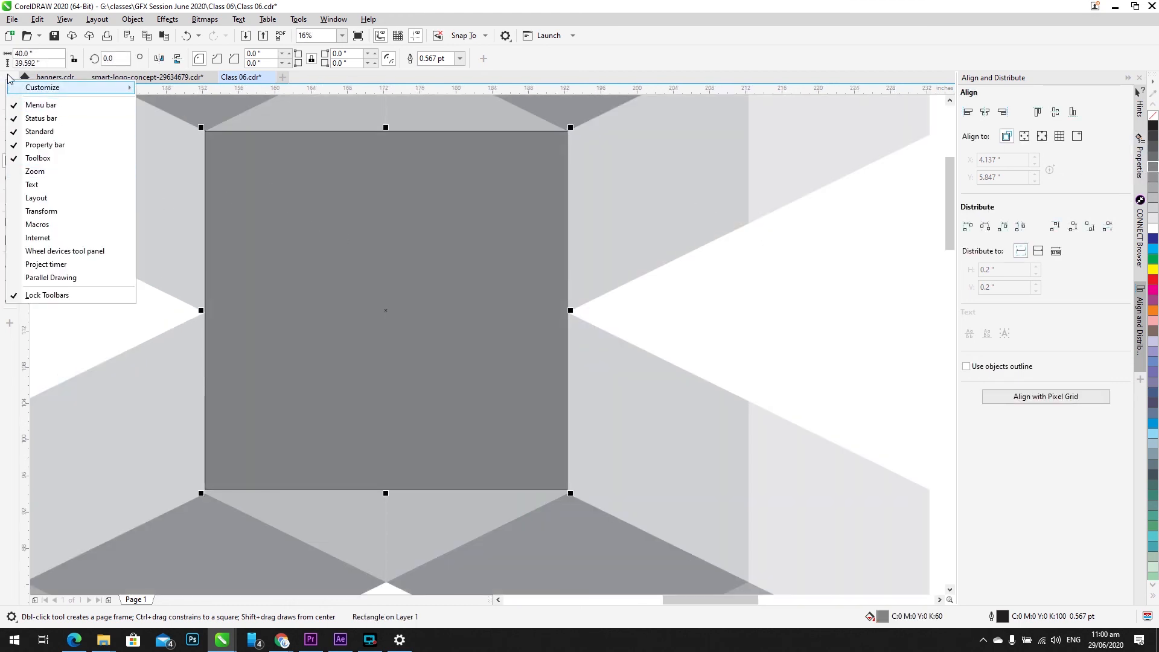
key("Escape")
scroll(505, 276, "down", 2)
scroll(505, 275, "down", 3)
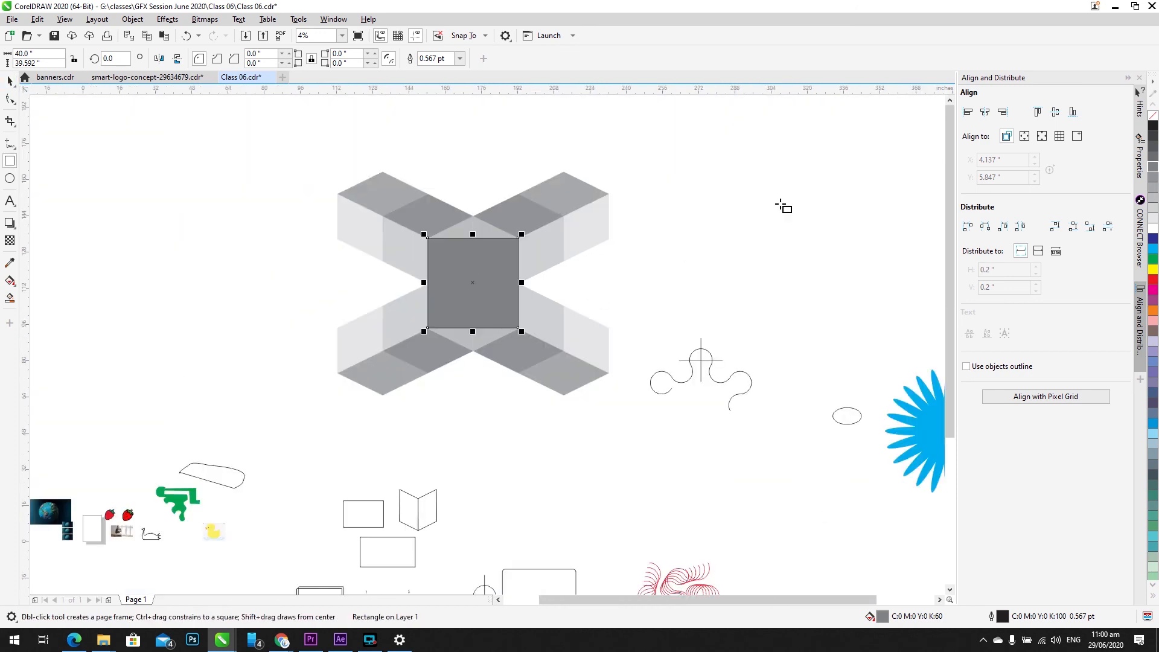
right_click(1153, 114)
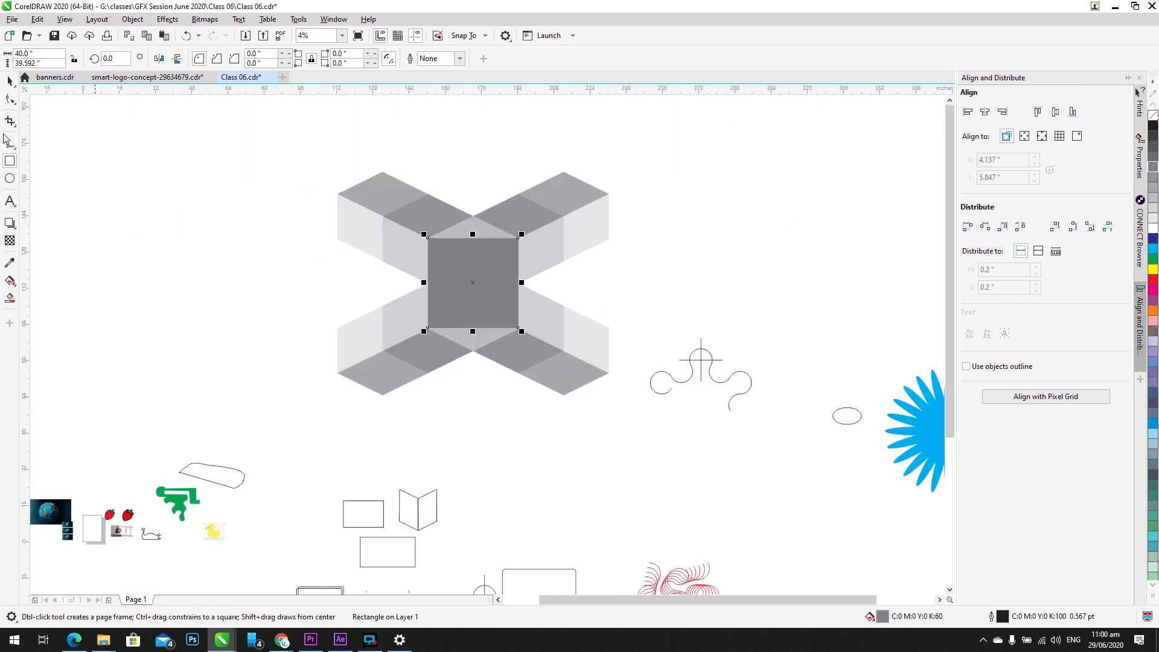
Step: Convert the central rectangle to curves so its nodes can be edited with the Shape tool
left_click(13, 98)
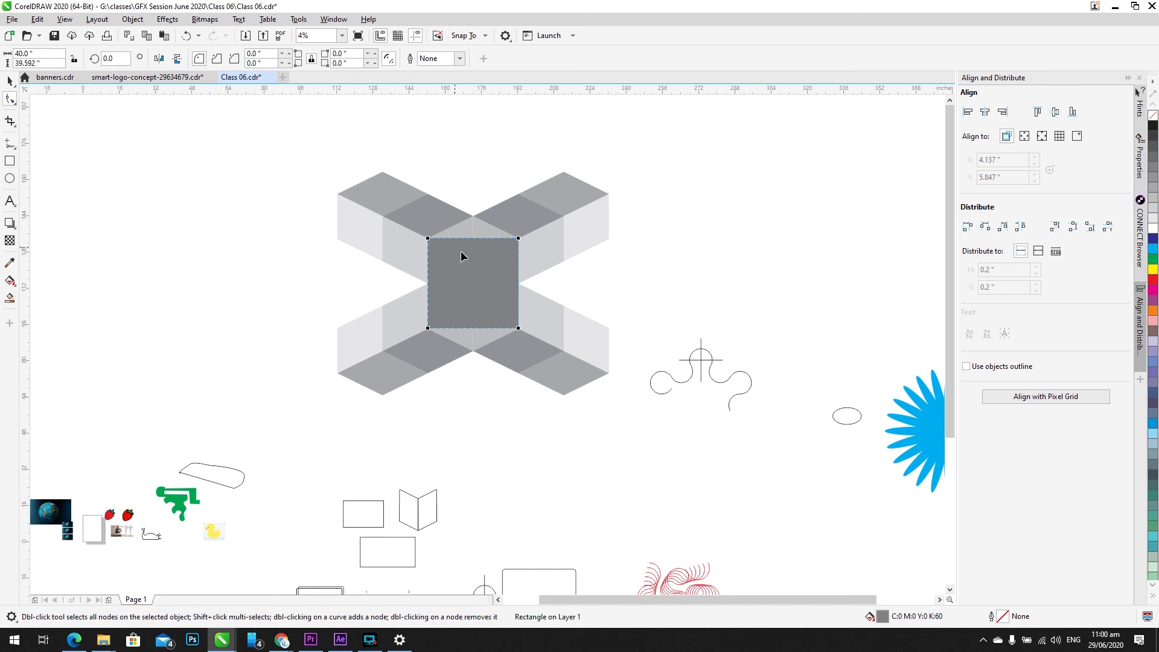
scroll(477, 240, "up", 1)
right_click(460, 259)
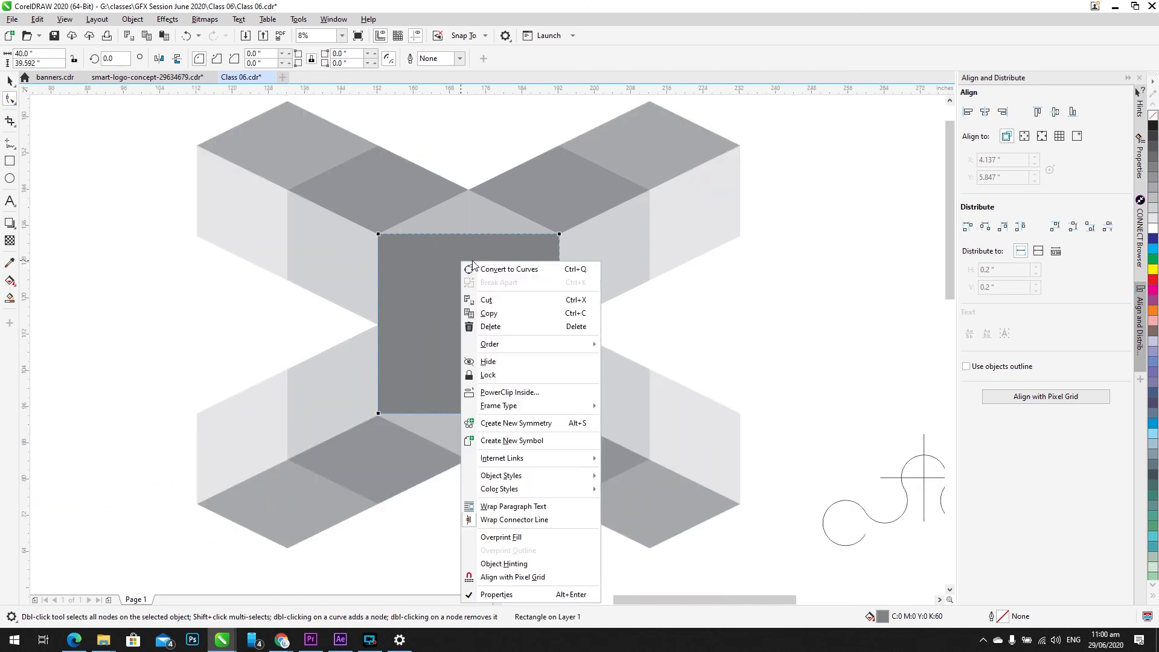
left_click(482, 269)
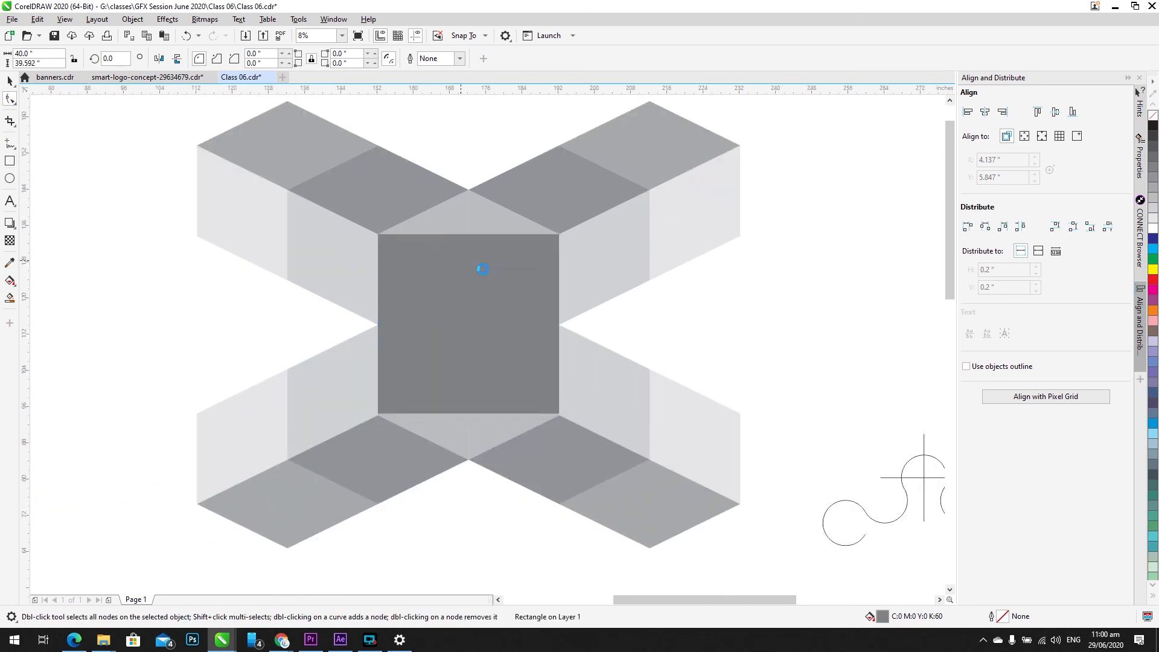
Step: Add a midpoint node to the central shape's top and bottom edges and pull each outward to the point where the cube arms meet
double_click(467, 235)
left_click_drag(467, 234, 468, 190)
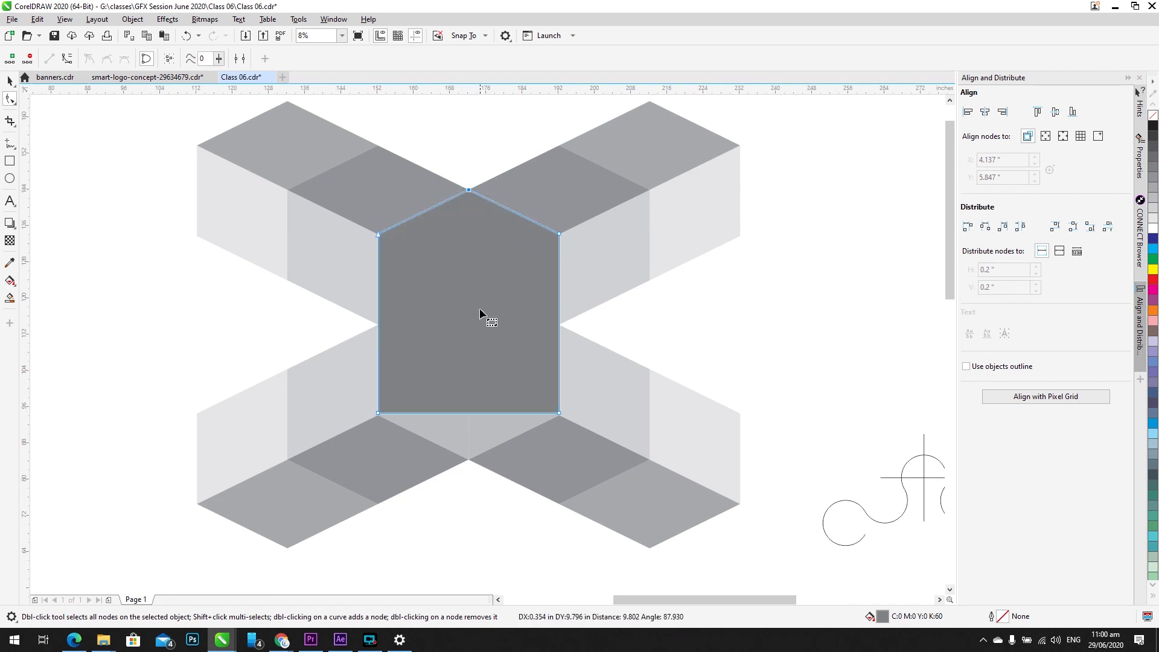
double_click(468, 413)
left_click_drag(469, 413, 469, 457)
scroll(464, 305, "down", 2)
key("space")
left_click(692, 241)
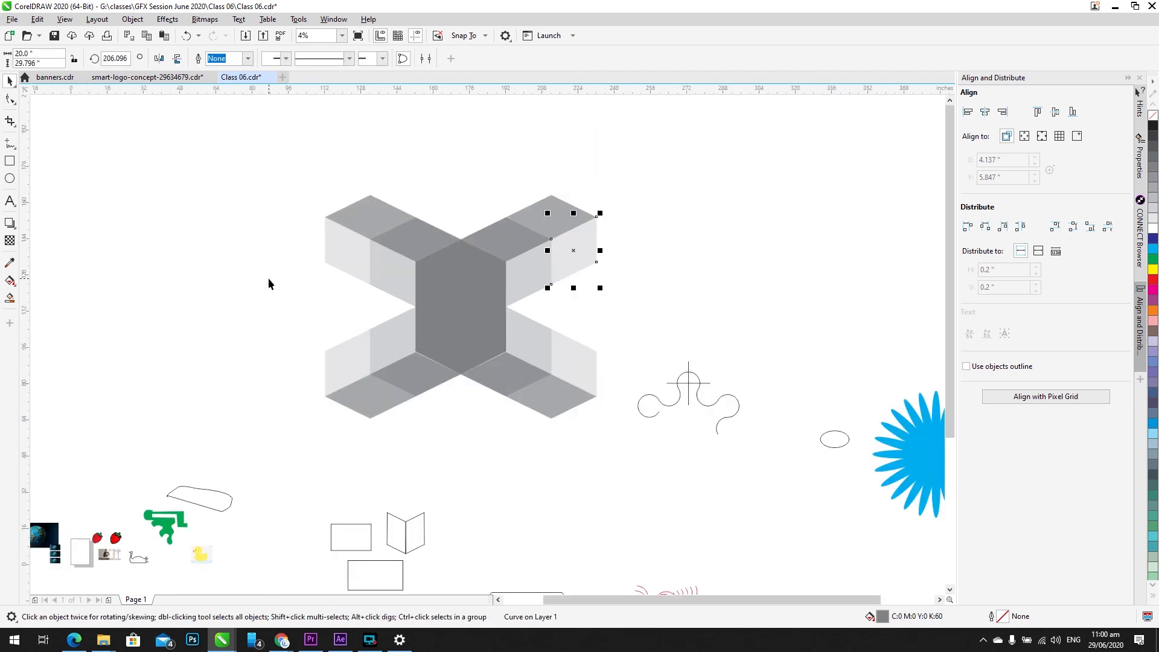
Step: Select the entire X-shaped arrangement with its central hexagon and move it left and slightly up
left_click(268, 277)
left_click_drag(589, 437, 605, 440)
left_click_drag(574, 386, 496, 366)
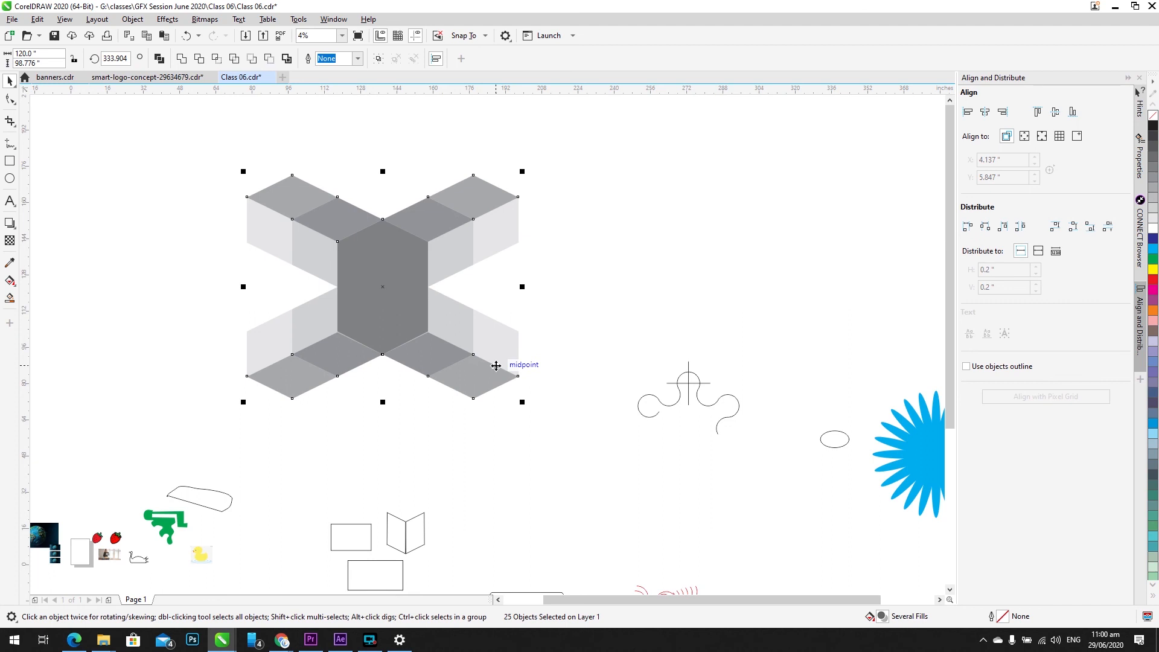